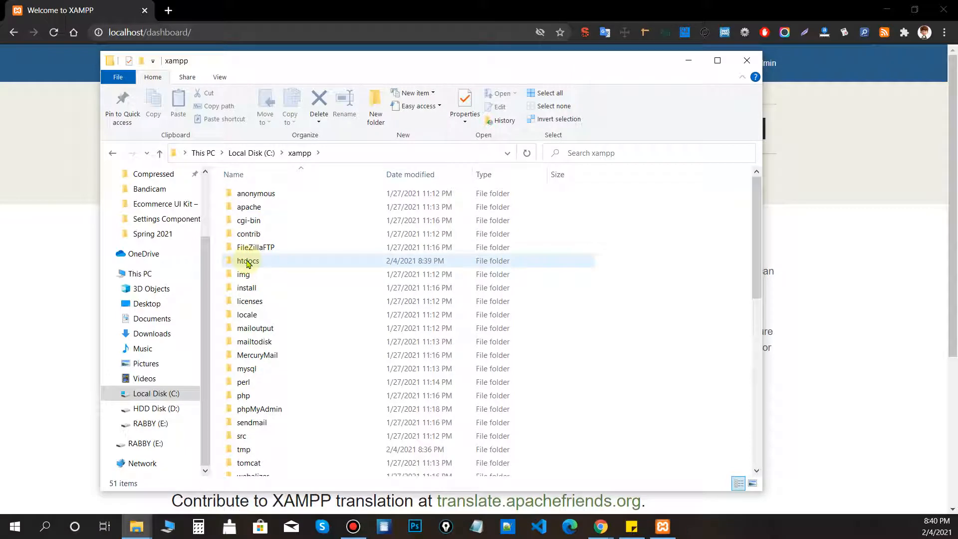
Copy the WordPress core files into C:\xampp\htdocs\wordpress4, then open phpMyAdmin from the XAMPP dashboard.
double_click(257, 260)
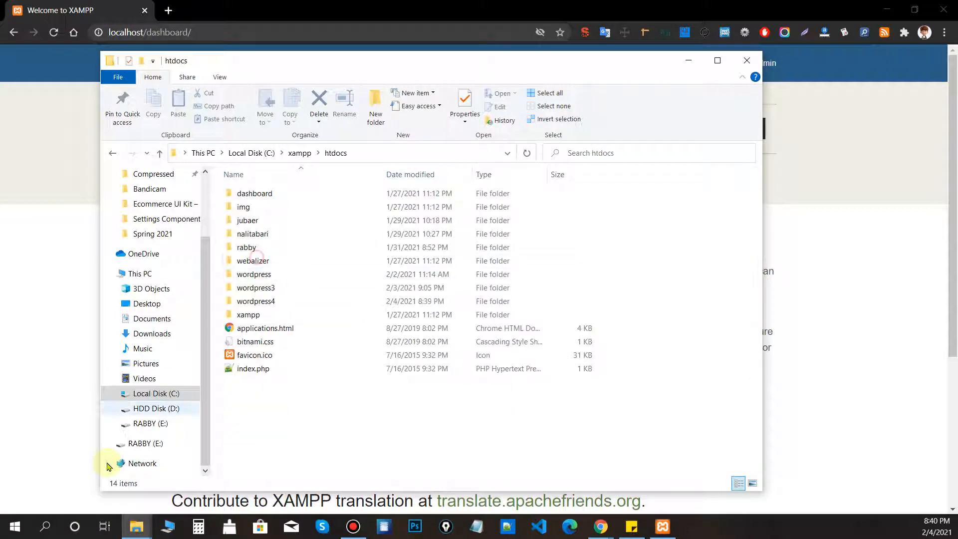
double_click(265, 302)
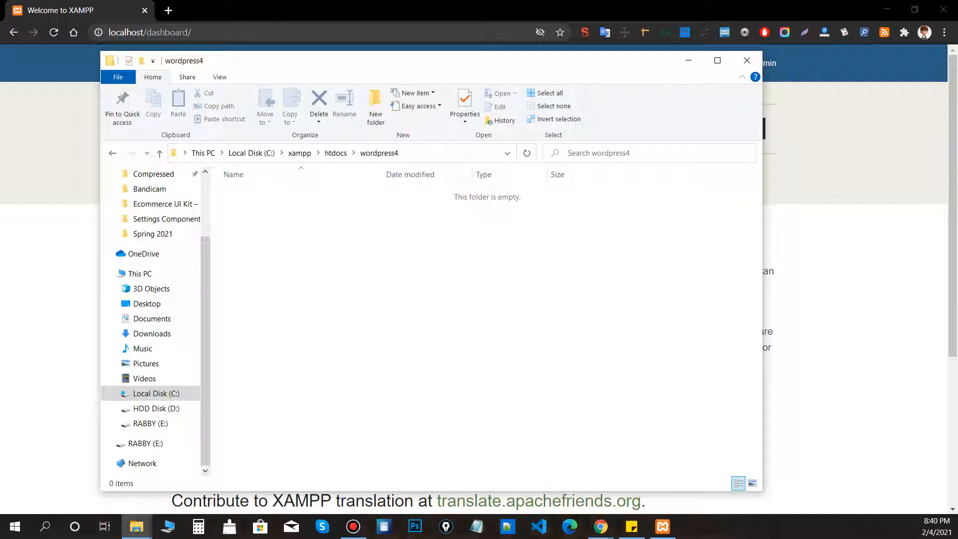
click(136, 526)
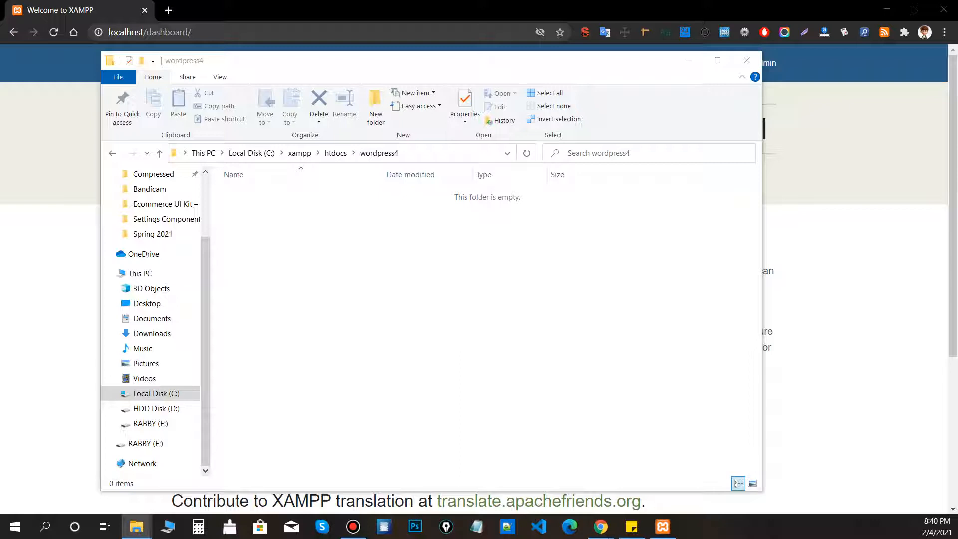
drag(335, 289, 349, 276)
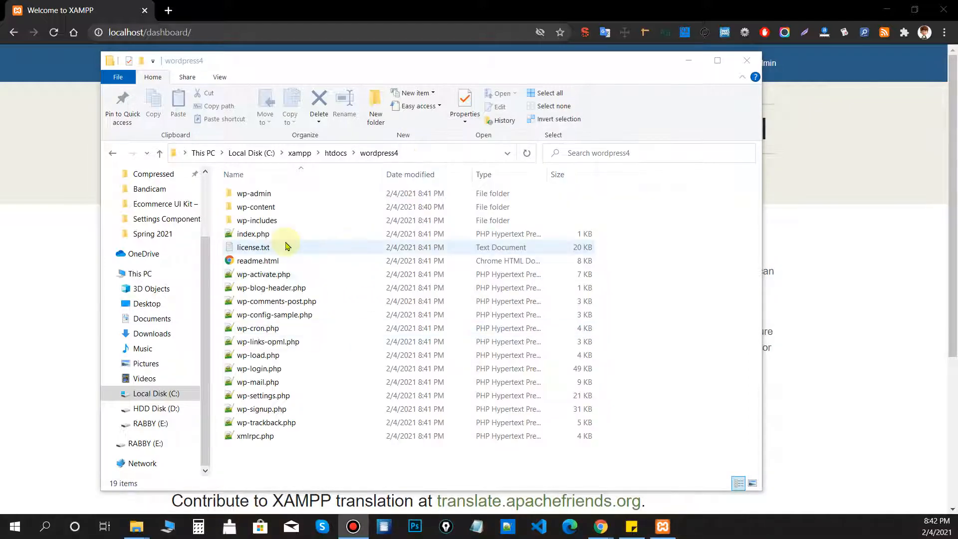
click(907, 191)
click(771, 63)
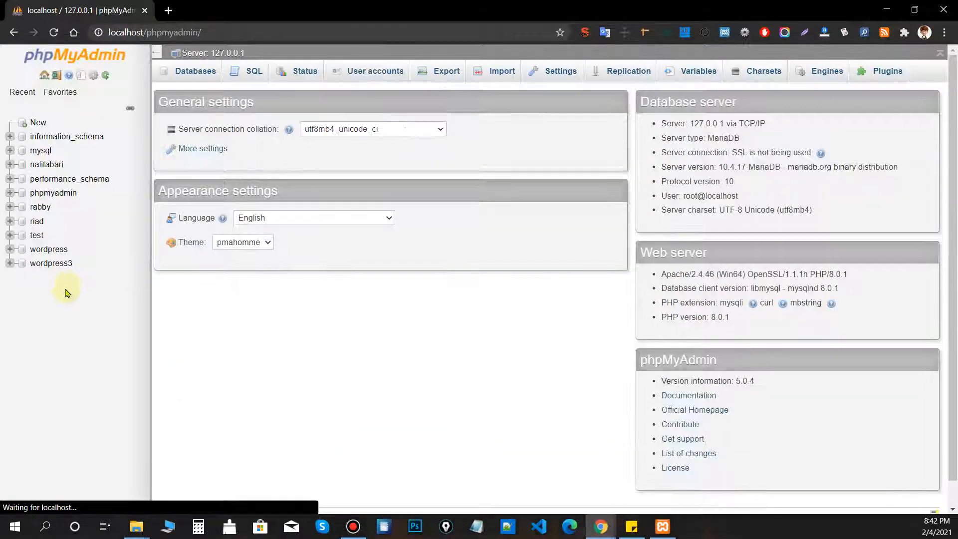
Create a database named wordpress4 through phpMyAdmin's New form.
click(39, 123)
click(241, 165)
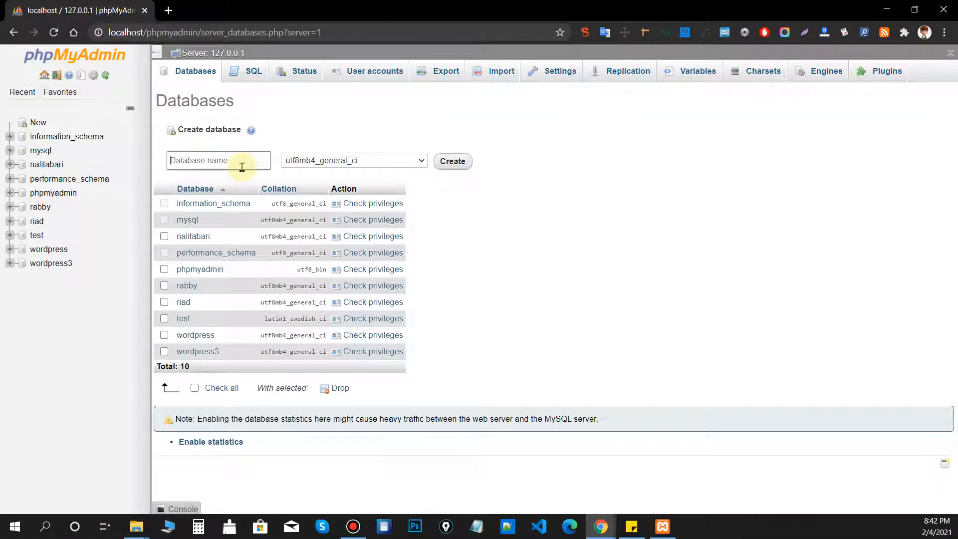
text(wordpress4)
key(ctrl+a)
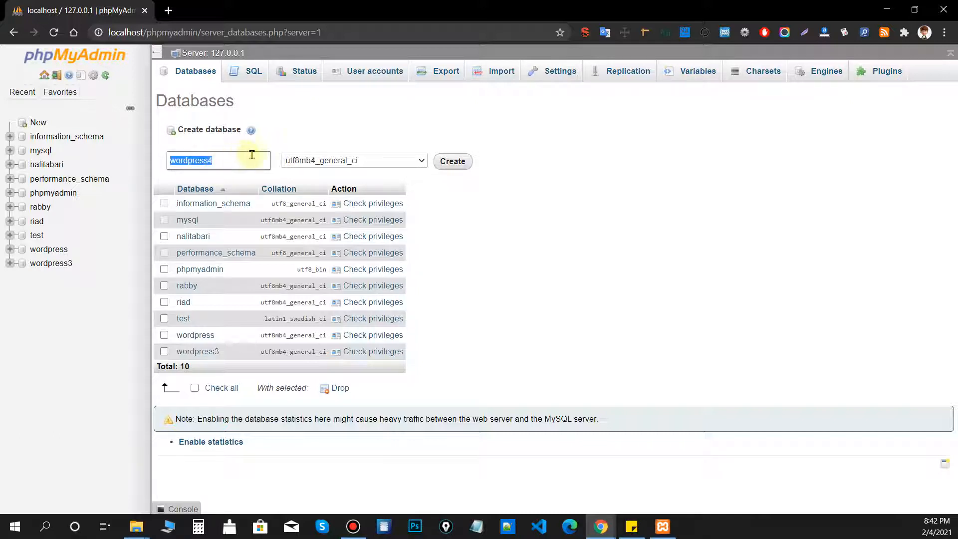
click(431, 132)
drag(229, 158, 206, 170)
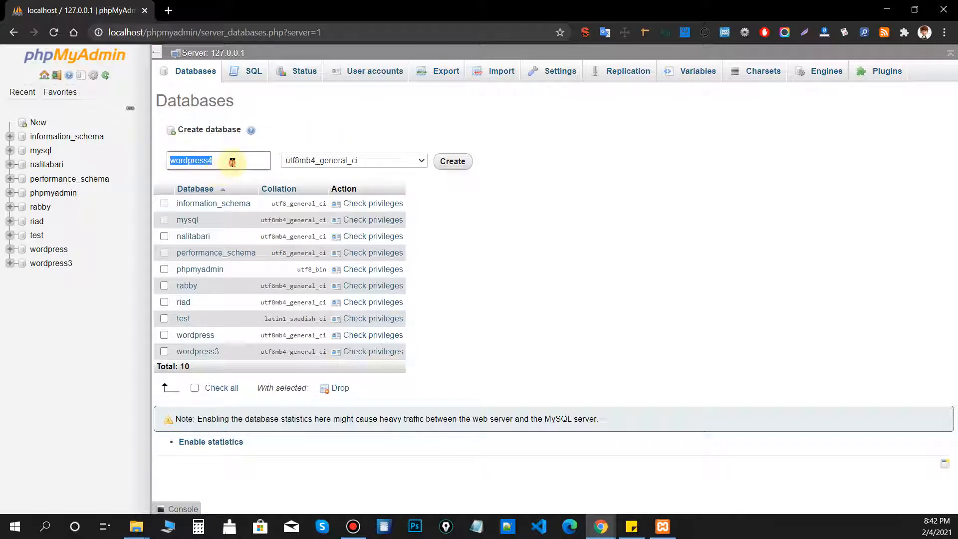
click(232, 162)
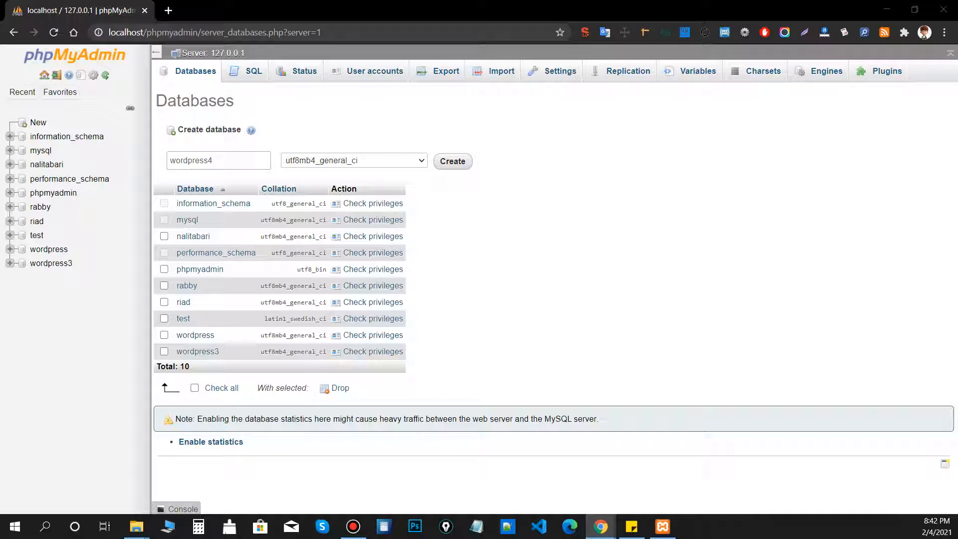
click(452, 163)
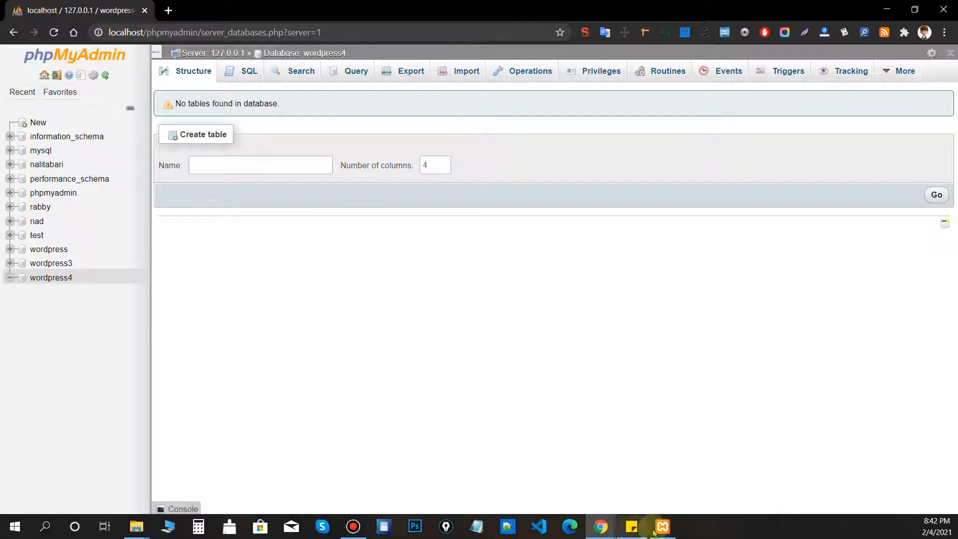
Bring the wordpress4 File Explorer window back to the front.
mouse_move(132, 528)
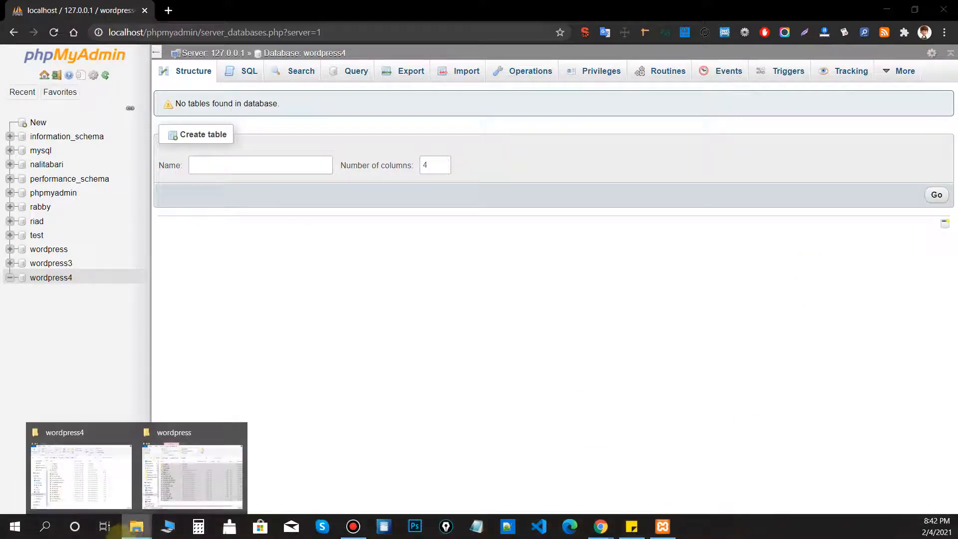
click(195, 479)
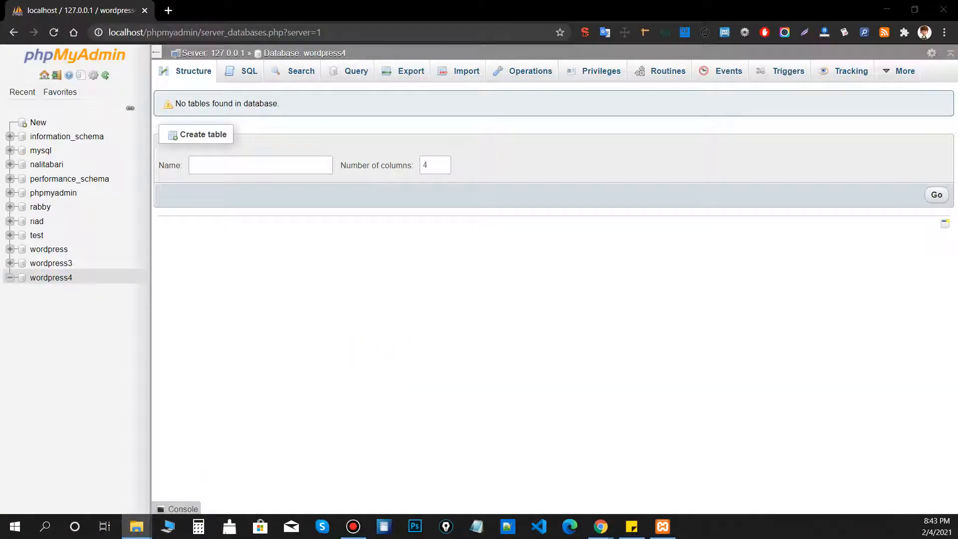
mouse_move(136, 527)
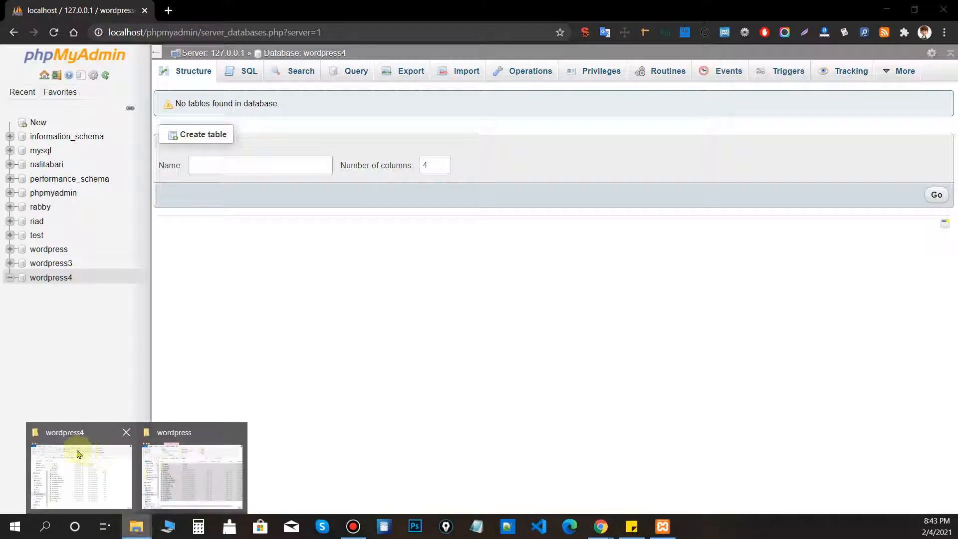
click(54, 455)
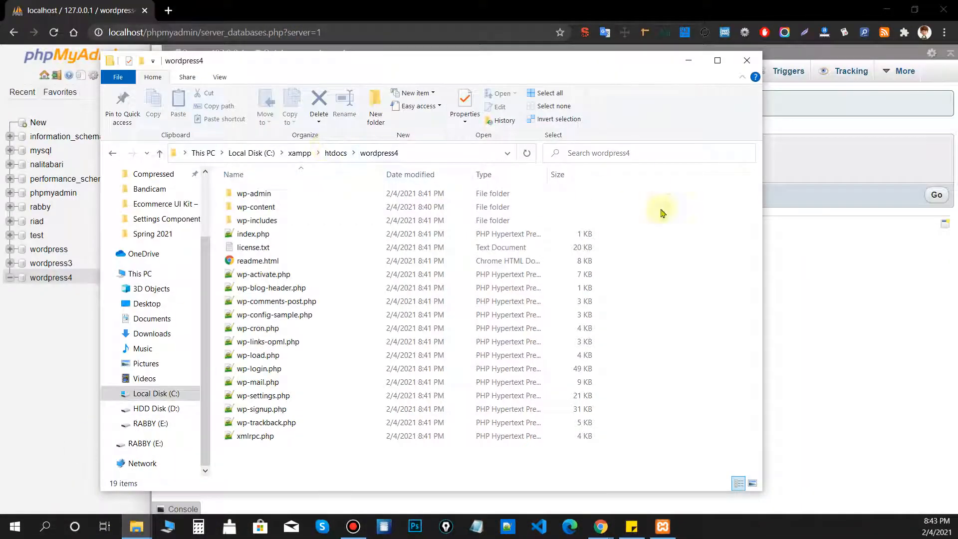
Load localhost/wordpress4 in a new browser tab and start setup in English (United States).
click(689, 60)
double_click(156, 10)
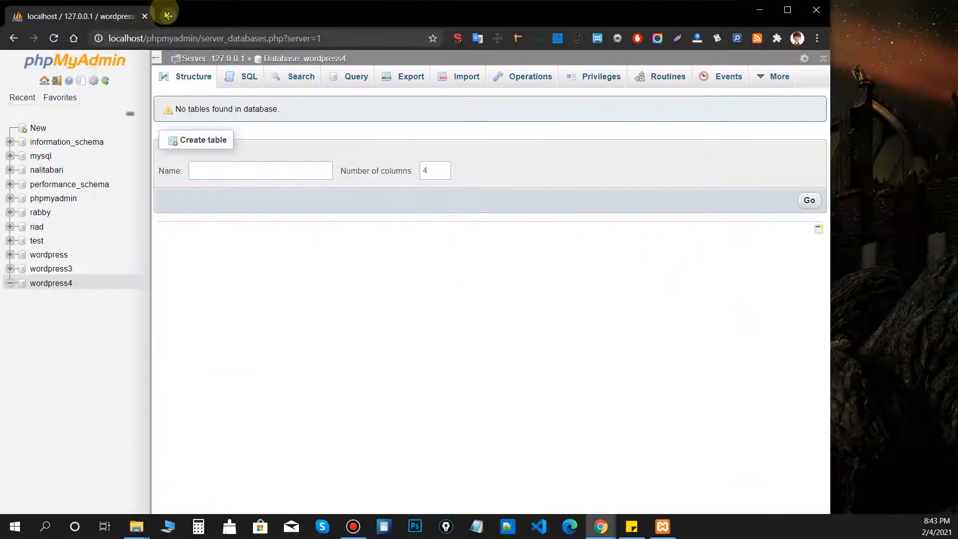
click(168, 15)
double_click(363, 17)
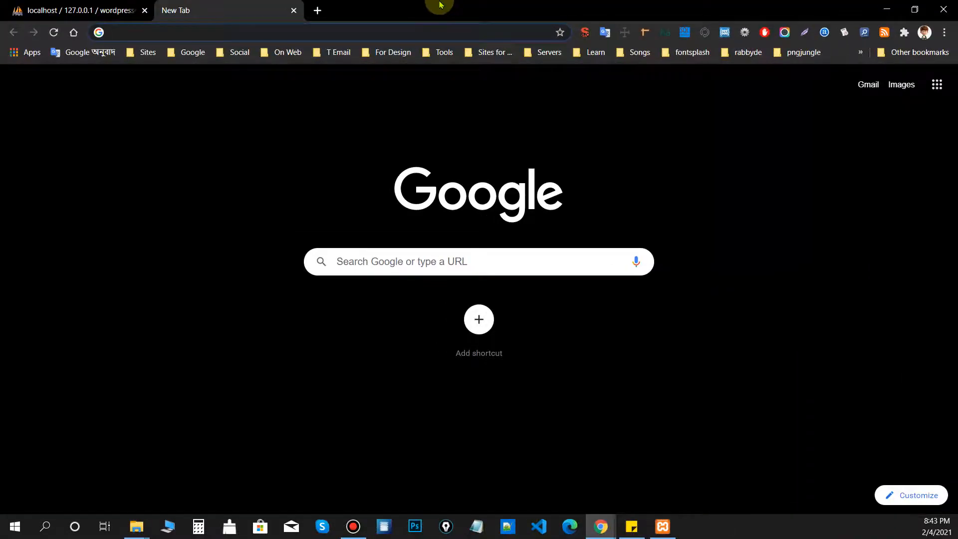
text(localhost/wordpress3/)
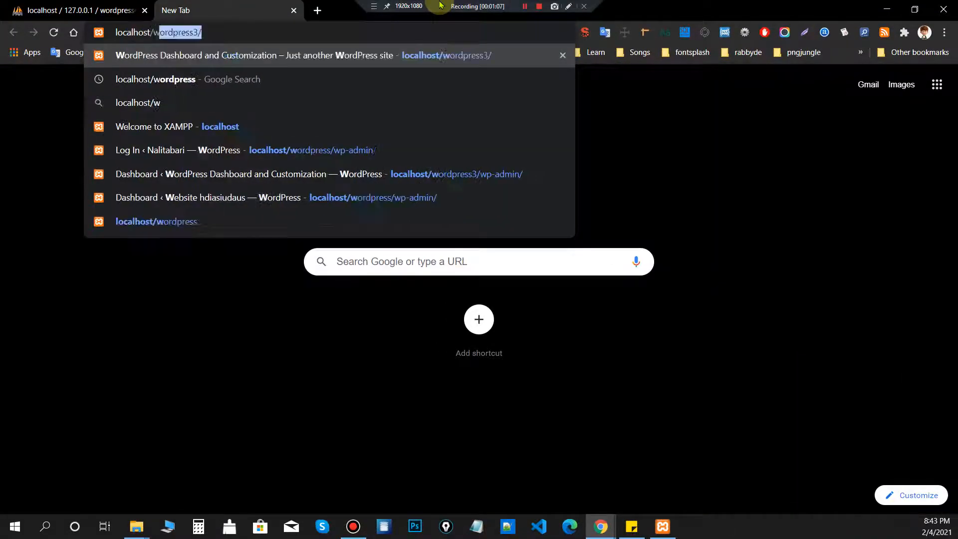
key(Right)
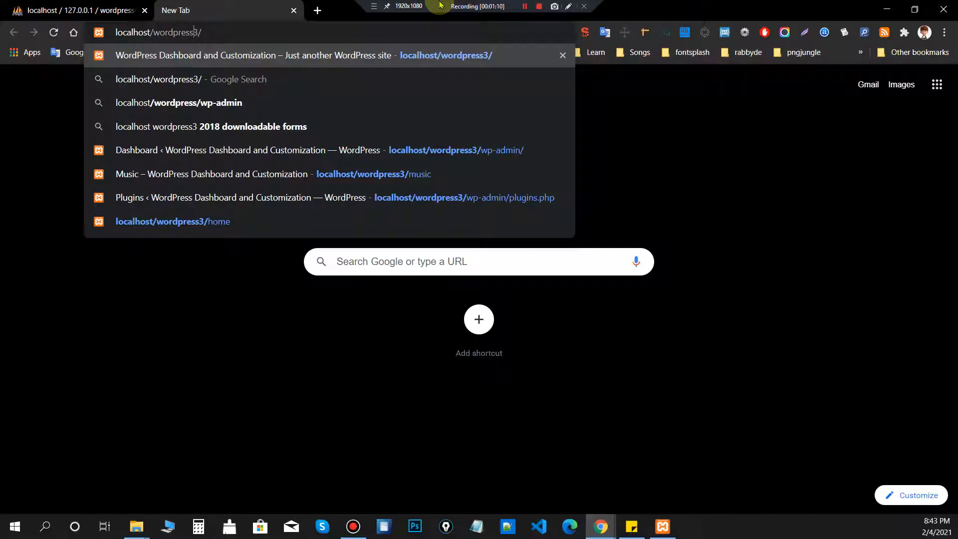
key(Delete)
text(4)
key(Return)
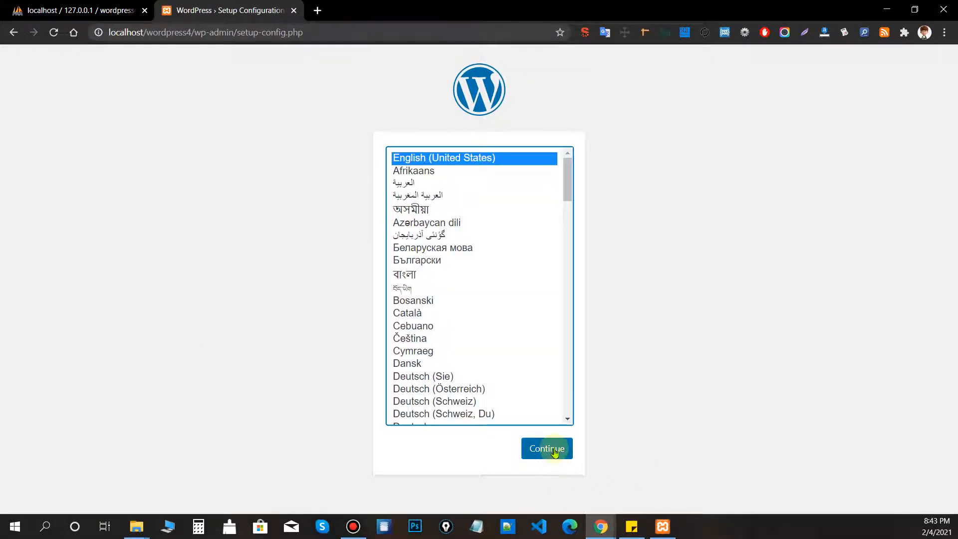
click(553, 451)
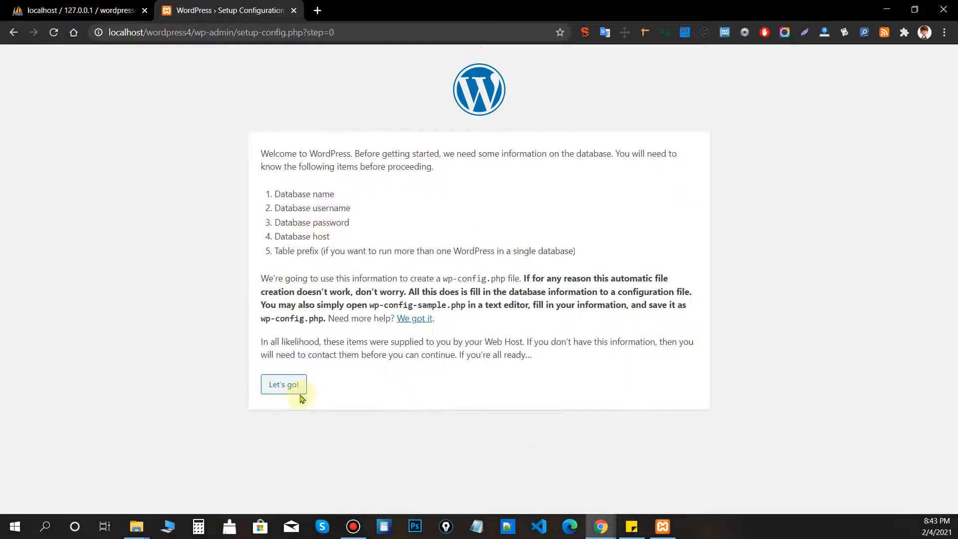
click(284, 384)
Connect to database wordpress4 as root with a blank password, then run the installation.
click(431, 184)
text(4)
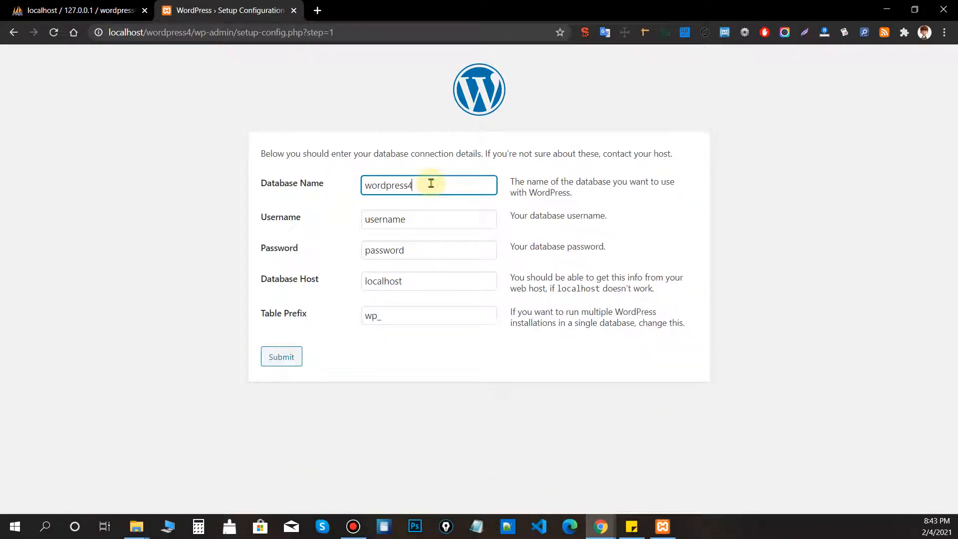
double_click(428, 218)
text(root)
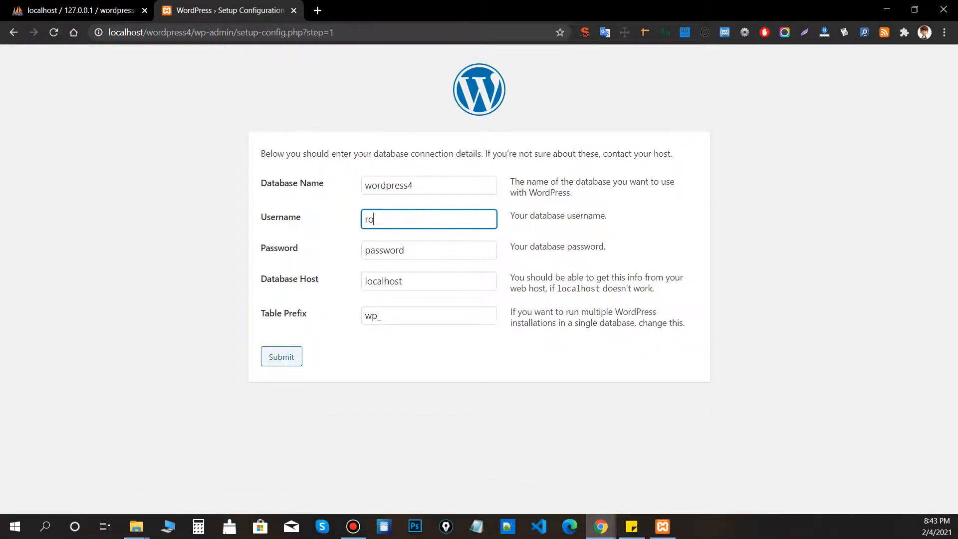
double_click(493, 254)
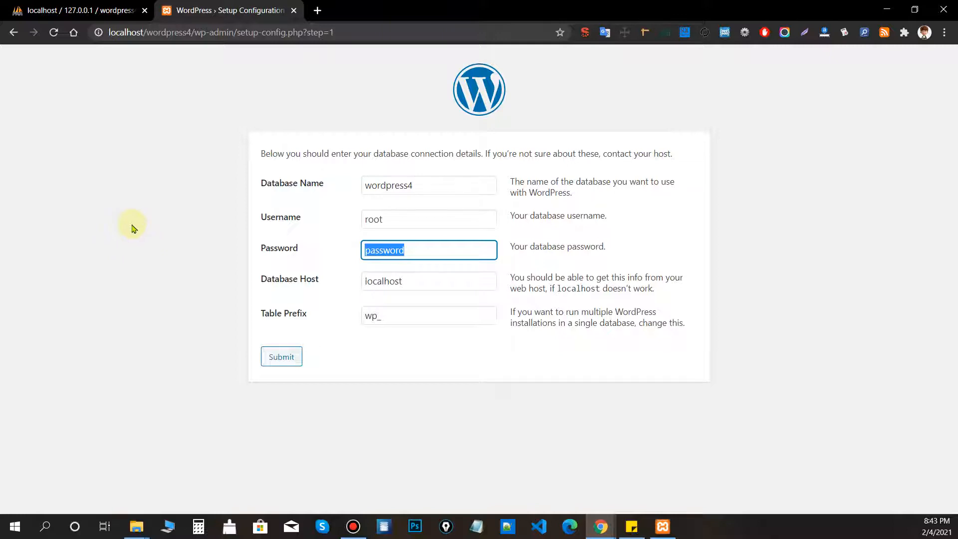
double_click(426, 210)
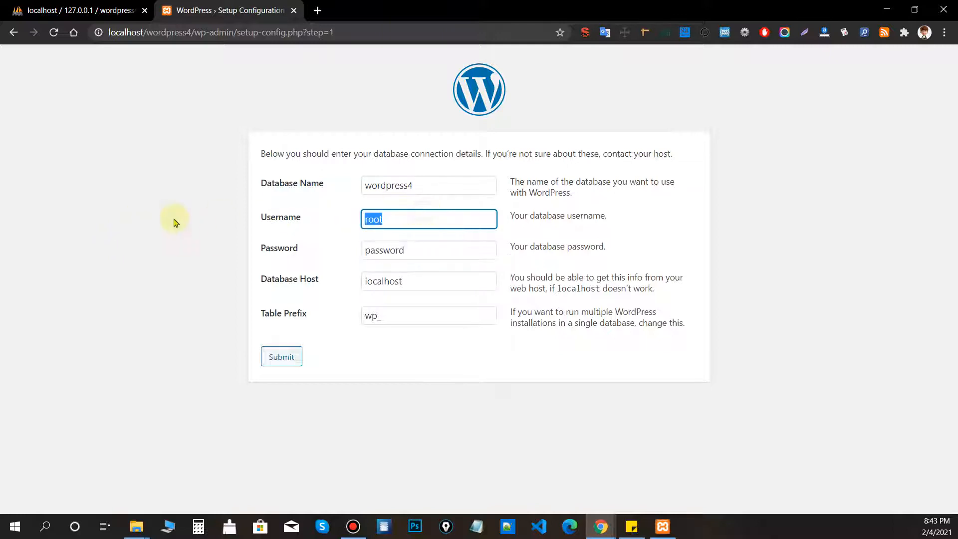
double_click(468, 248)
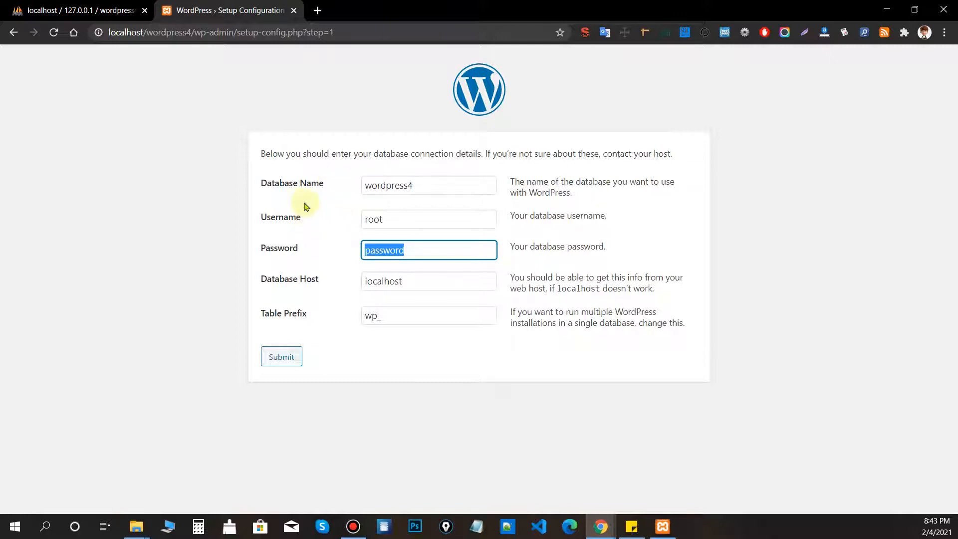
key(BackSpace)
click(182, 263)
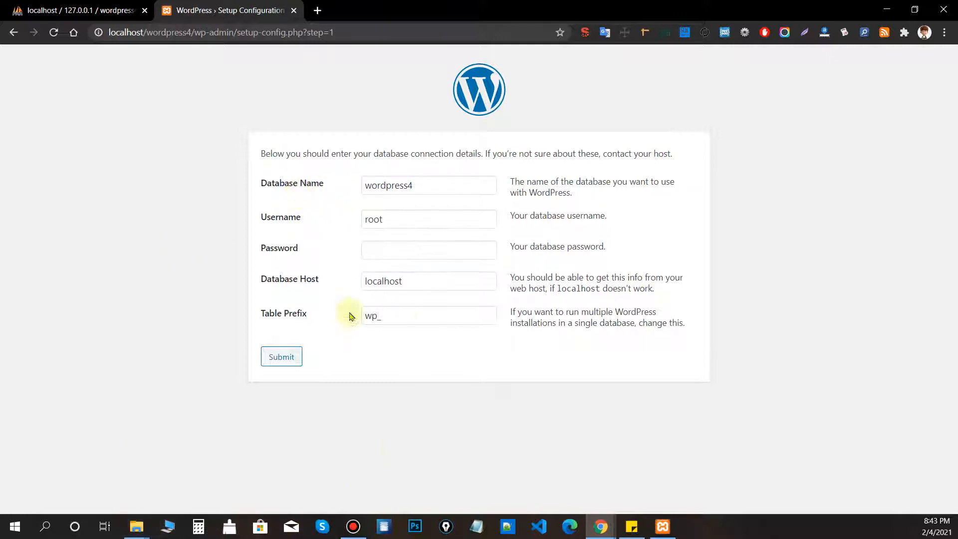
click(274, 354)
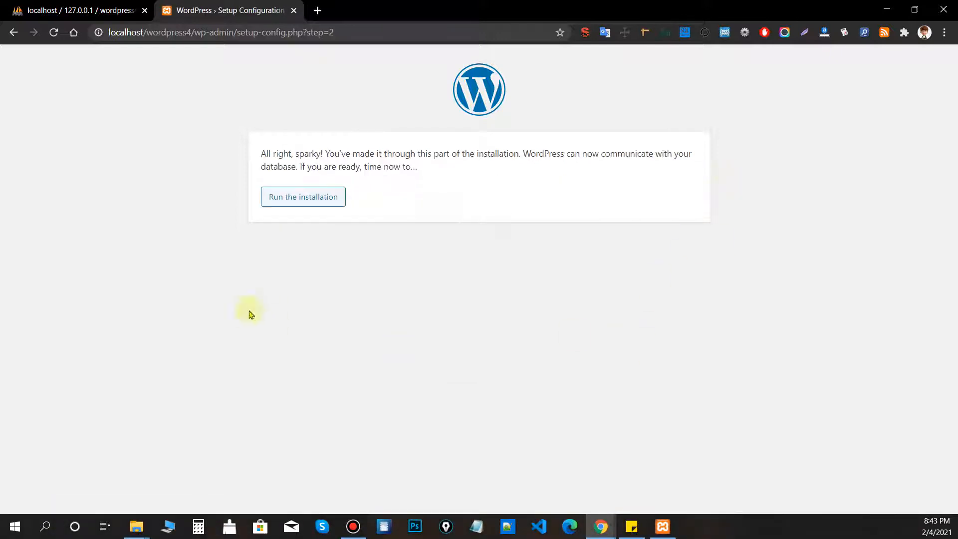
click(300, 204)
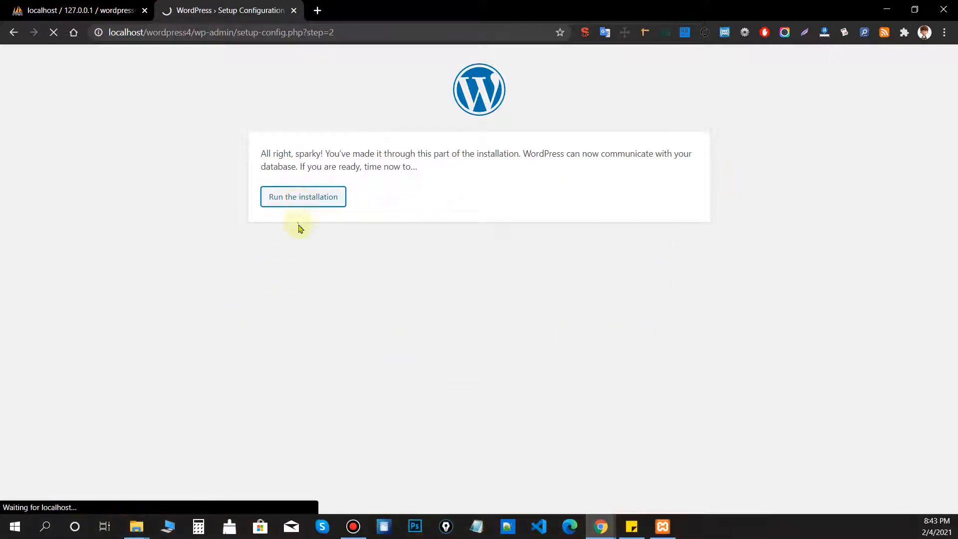
scroll(428, 271, down, 1)
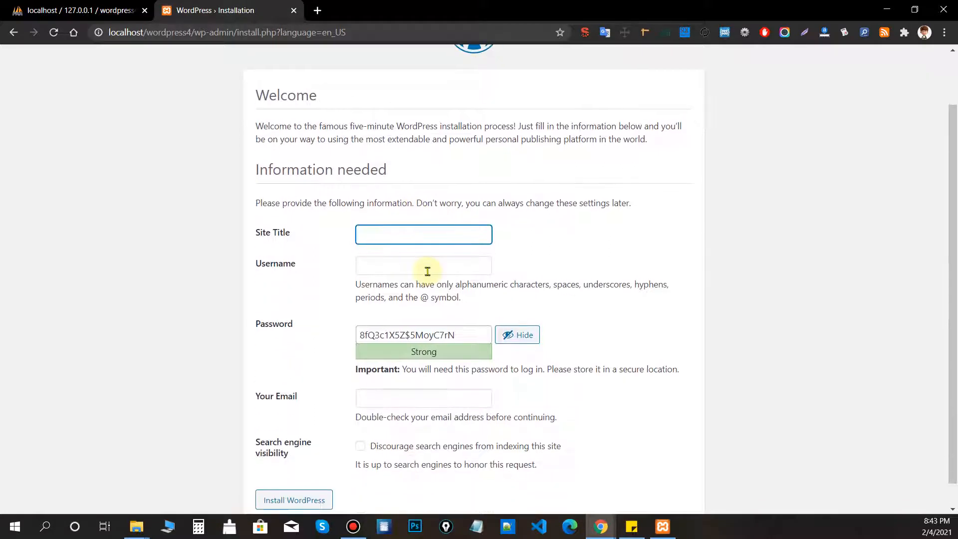
Install the site titled My Website with username admin, a confirmed weak password and an email address.
text(My Website)
click(427, 272)
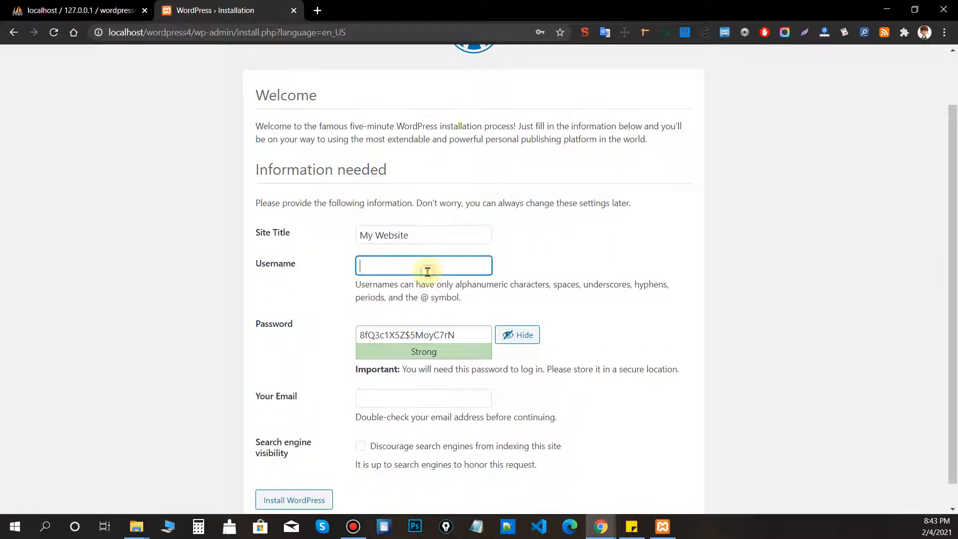
text(admin)
click(475, 335)
drag(466, 334, 330, 337)
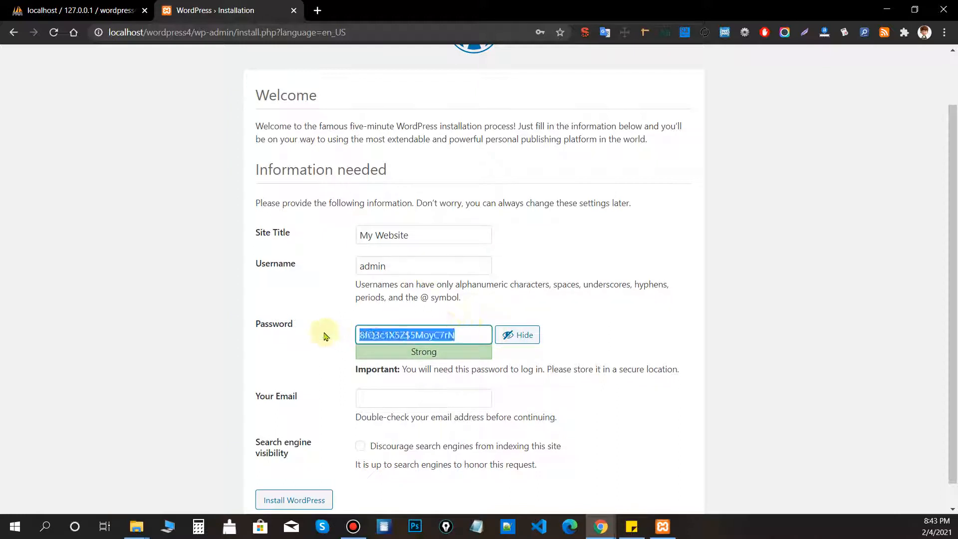
text(1234)
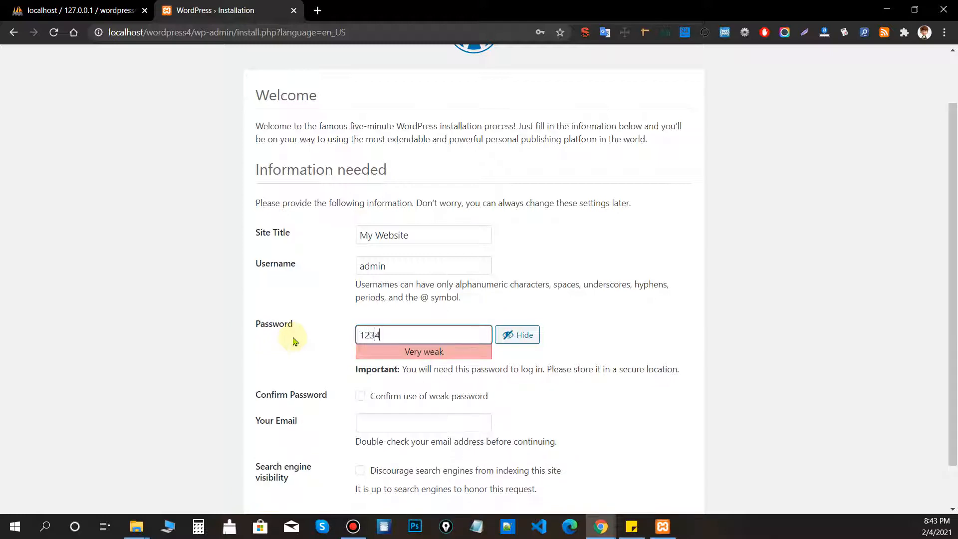
text(567890)
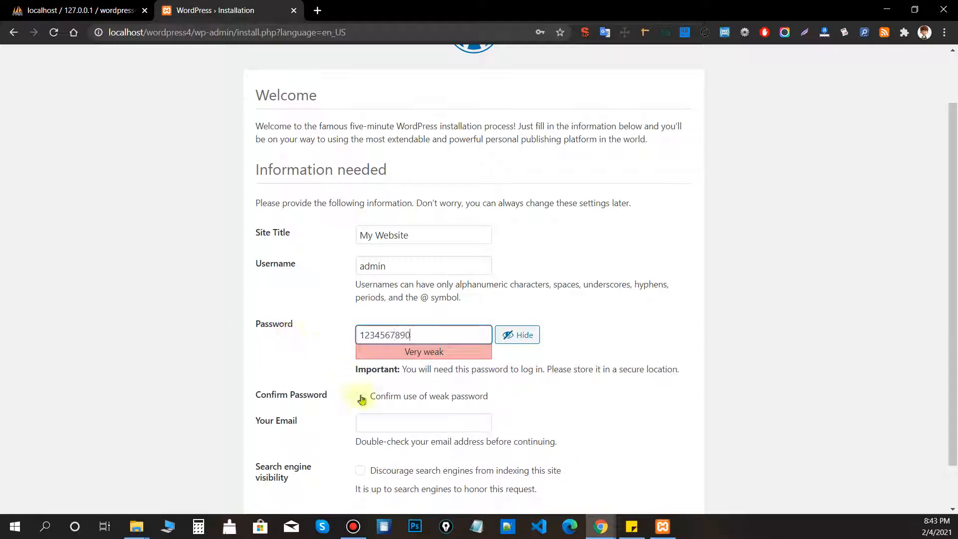
click(384, 395)
scroll(394, 384, down, 1)
click(405, 366)
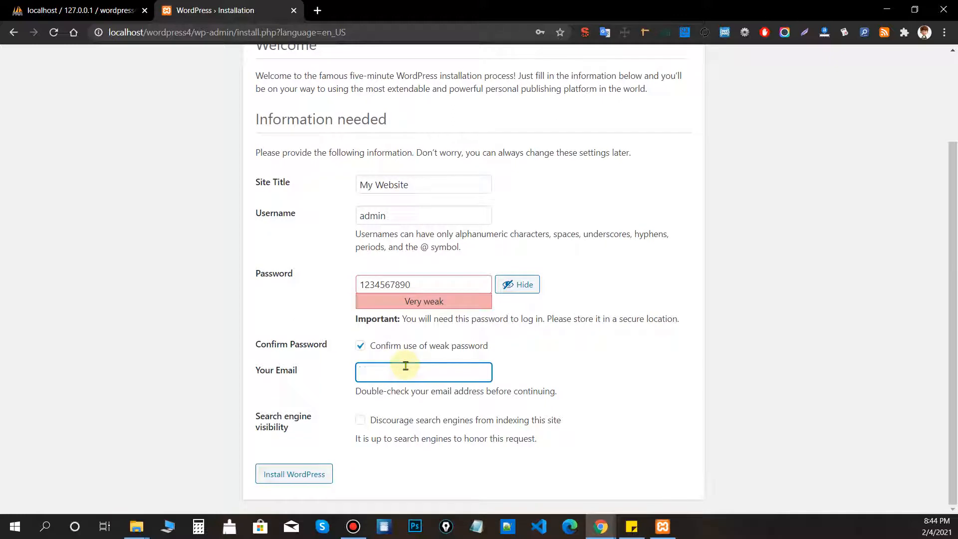
click(280, 475)
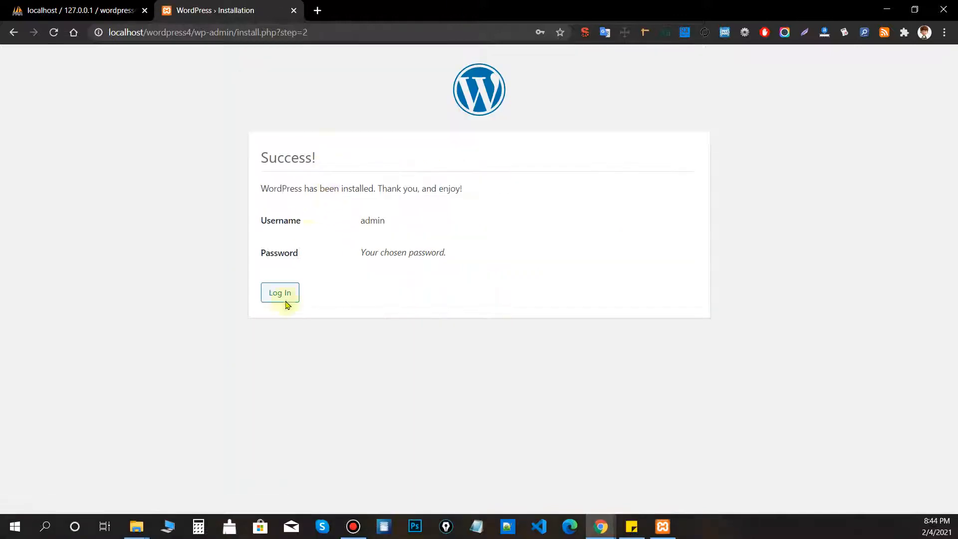
Log in as admin with the account password, with Remember Me ticked.
click(274, 293)
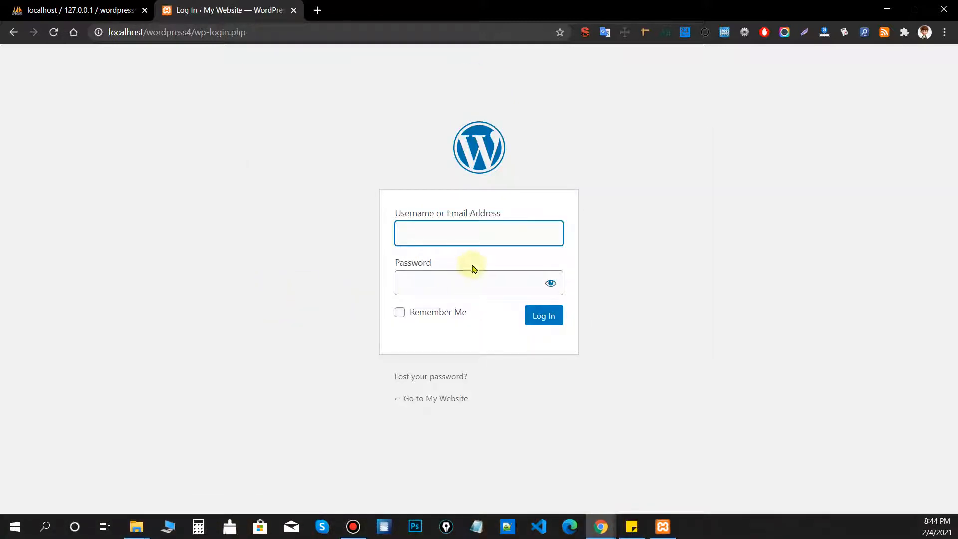
text(adm)
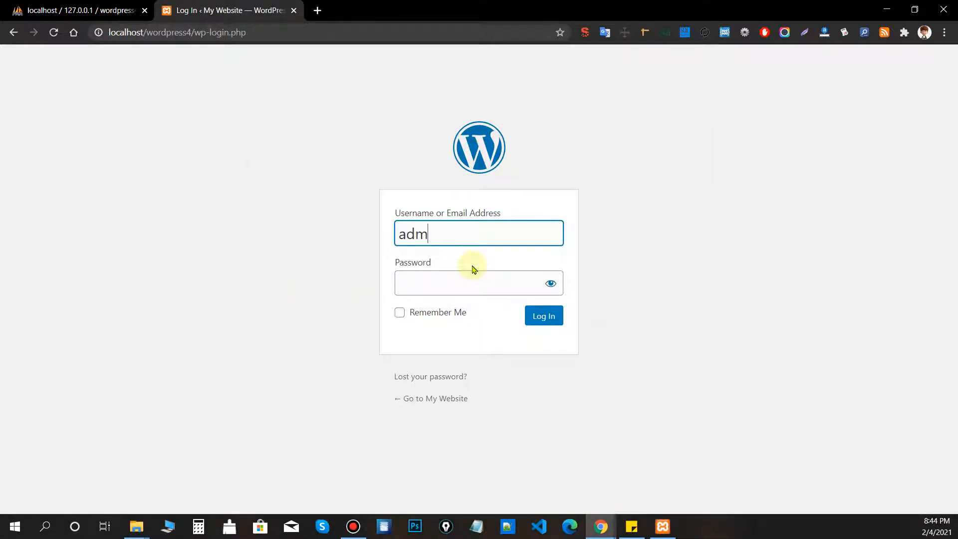
text(in)
click(457, 283)
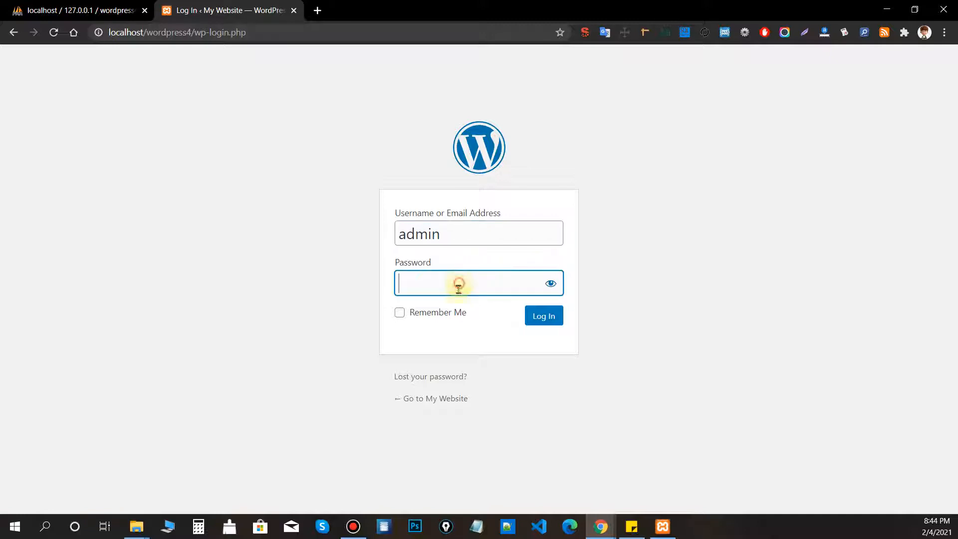
text(••)
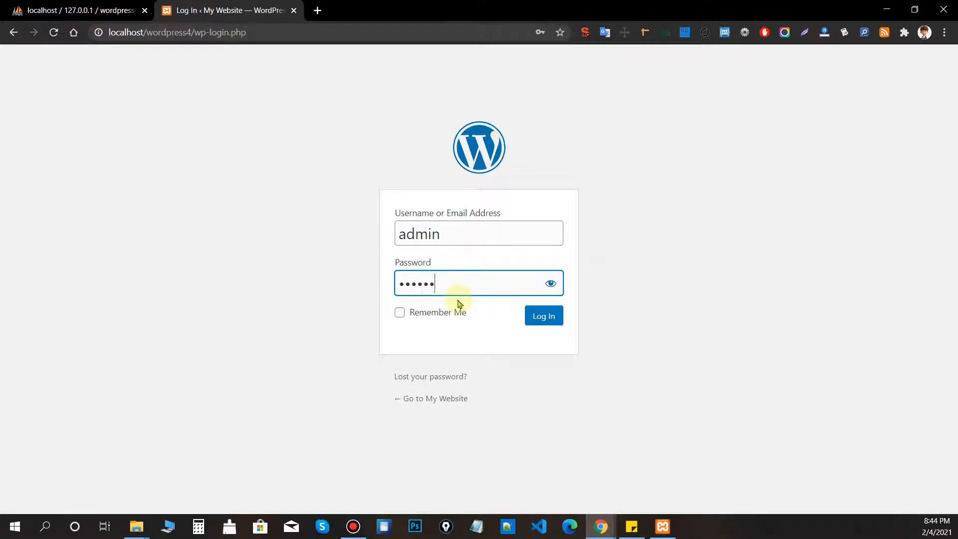
text(••••••••)
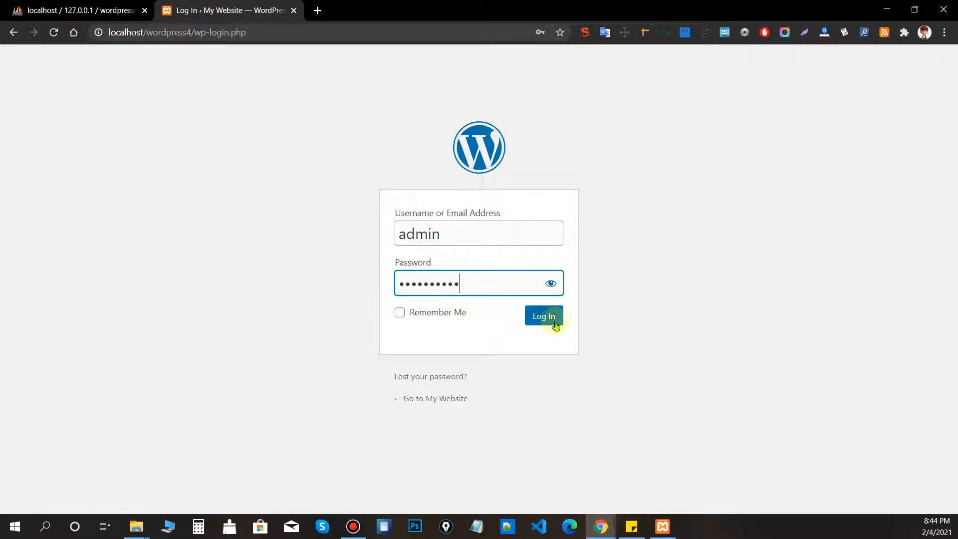
click(431, 312)
click(552, 315)
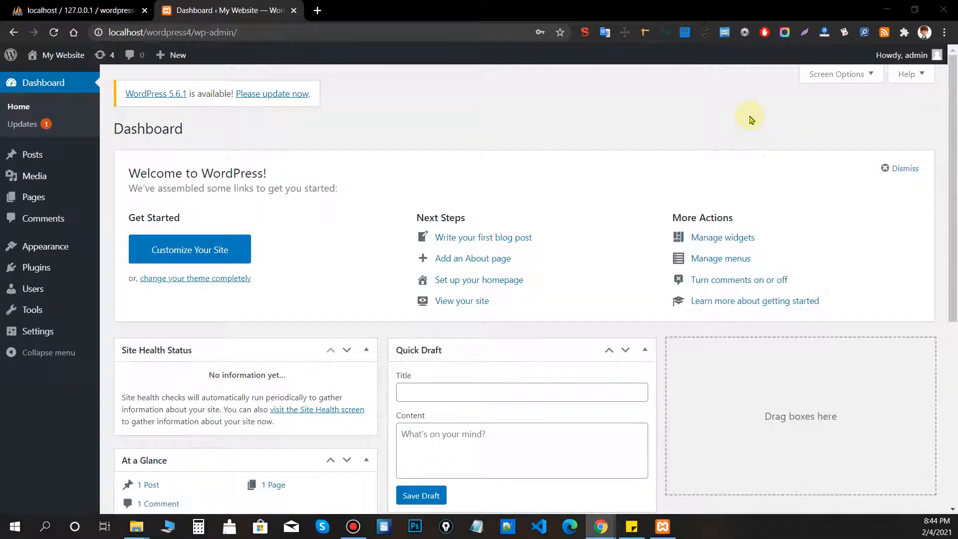
Open Appearance > Themes, look over the WordPress update notice, and go to Add New themes.
click(80, 248)
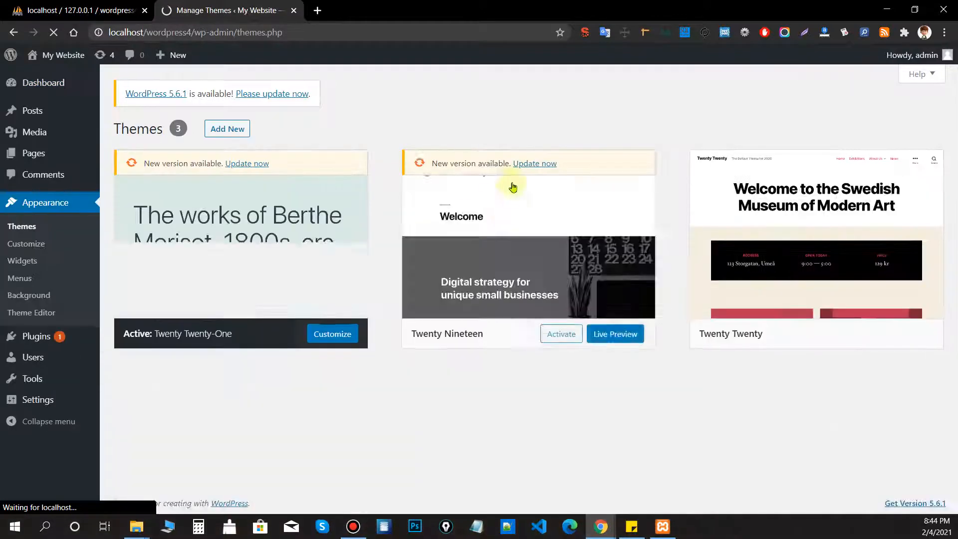
scroll(597, 151, down, 3)
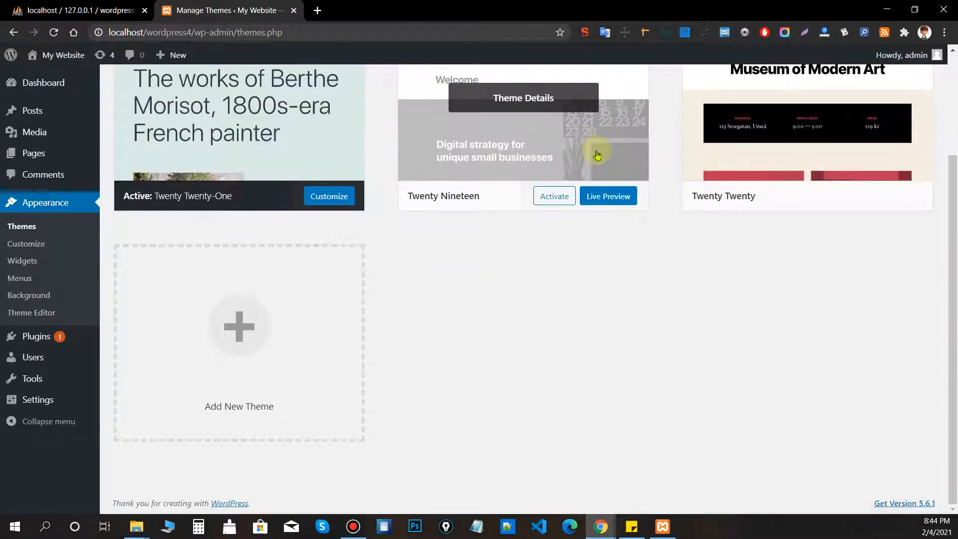
scroll(598, 151, up, 3)
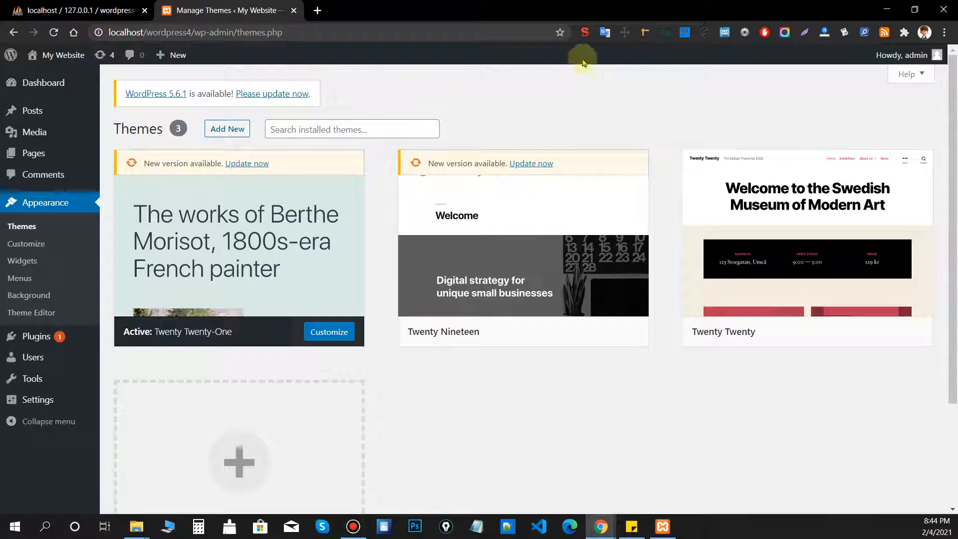
drag(123, 94, 313, 94)
click(336, 99)
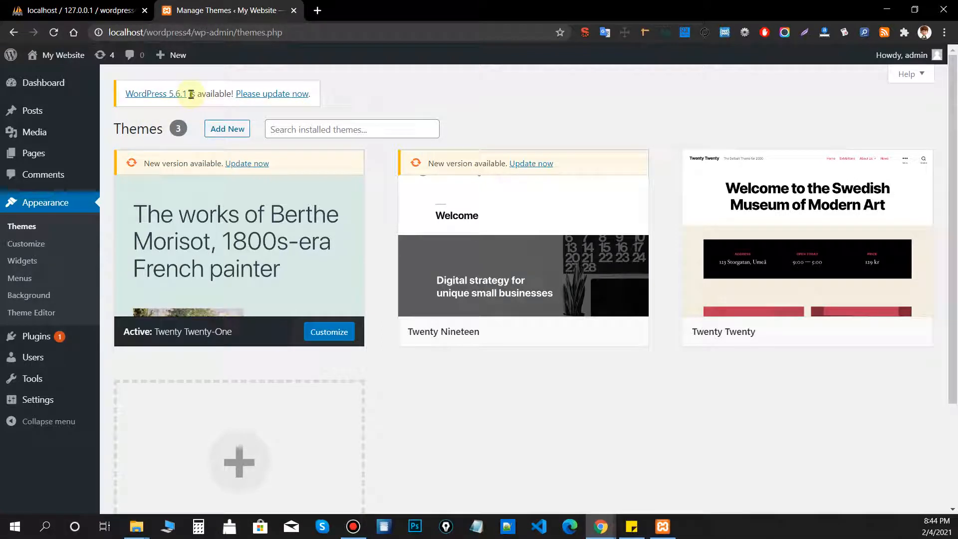
drag(191, 94, 236, 96)
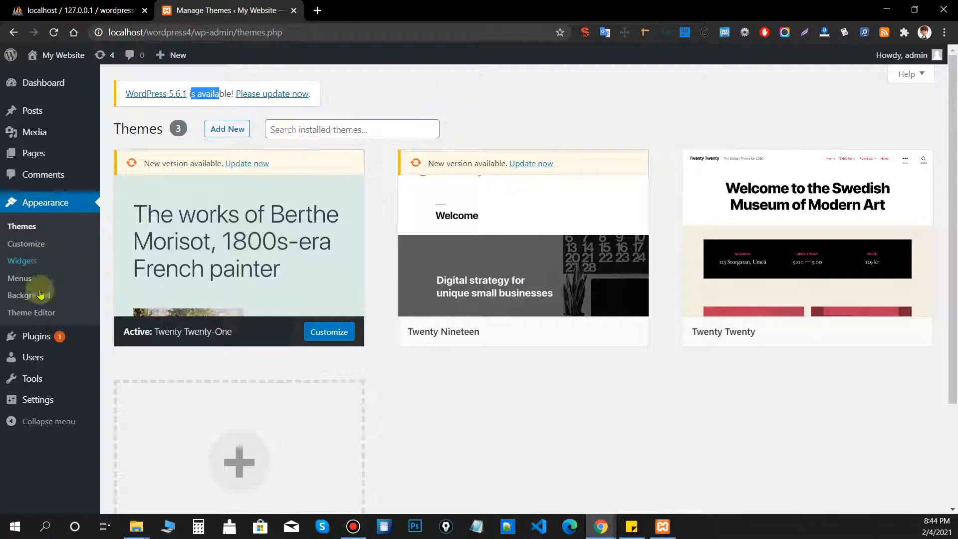
mouse_move(55, 337)
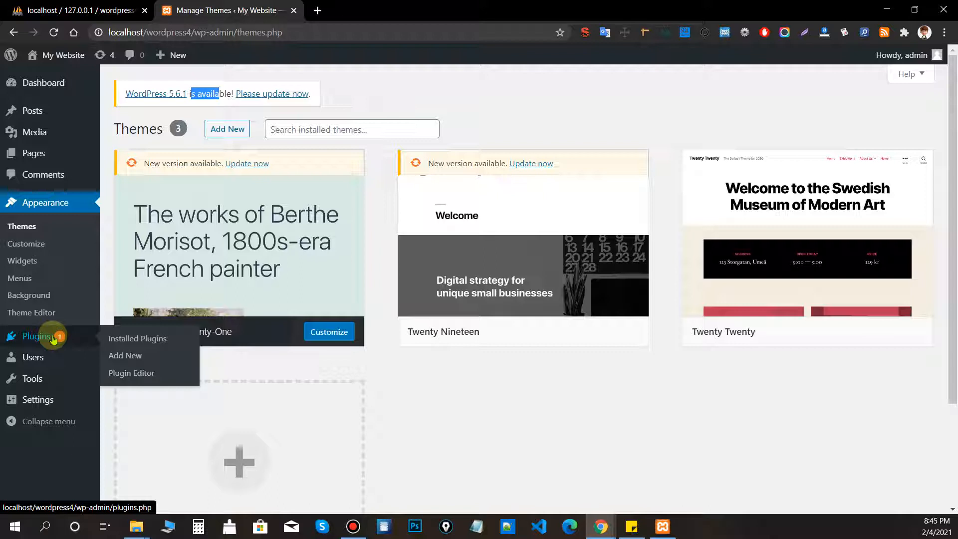
click(371, 119)
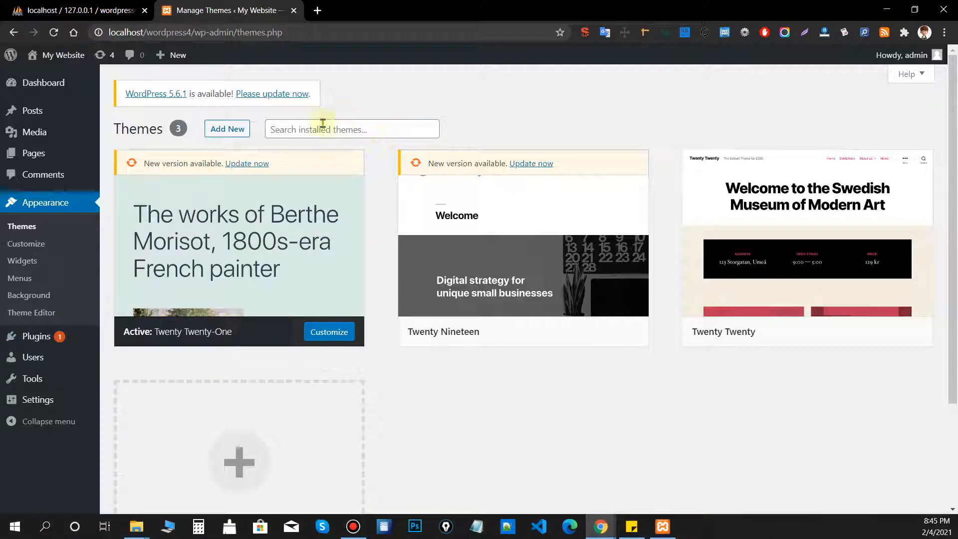
click(227, 129)
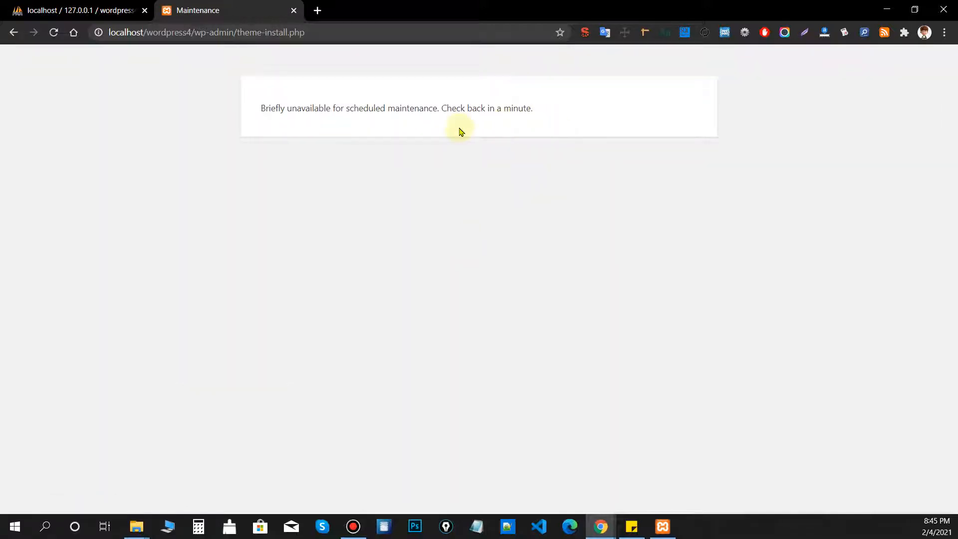
Reload Add Themes, search for oceanwp, and install the OceanWP theme.
key(F5)
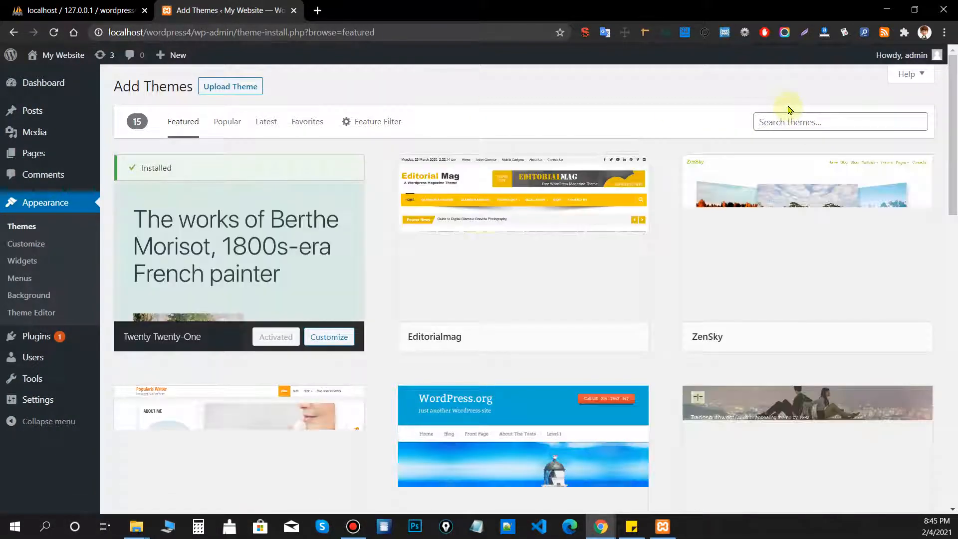
scroll(808, 120, down, 6)
scroll(818, 129, down, 4)
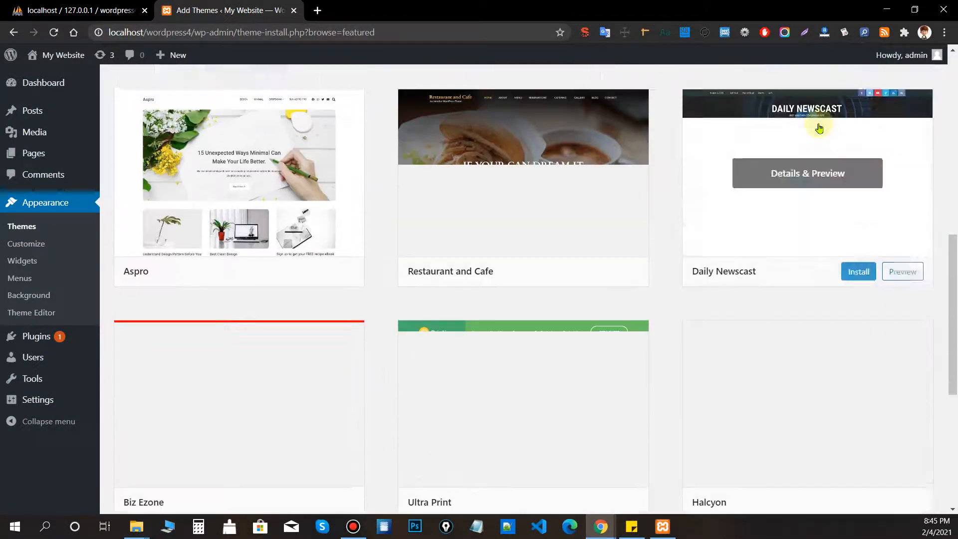
scroll(816, 125, up, 10)
click(811, 120)
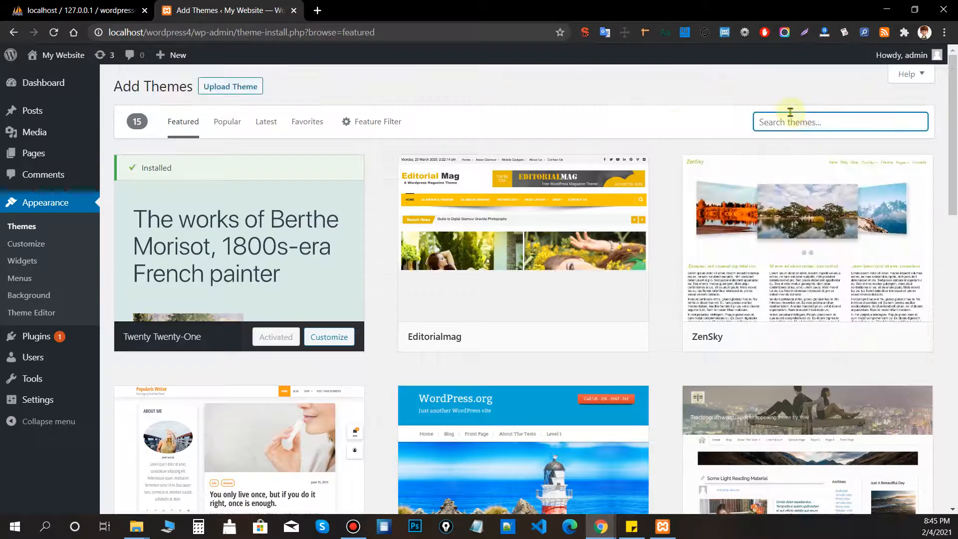
text(oceanwp)
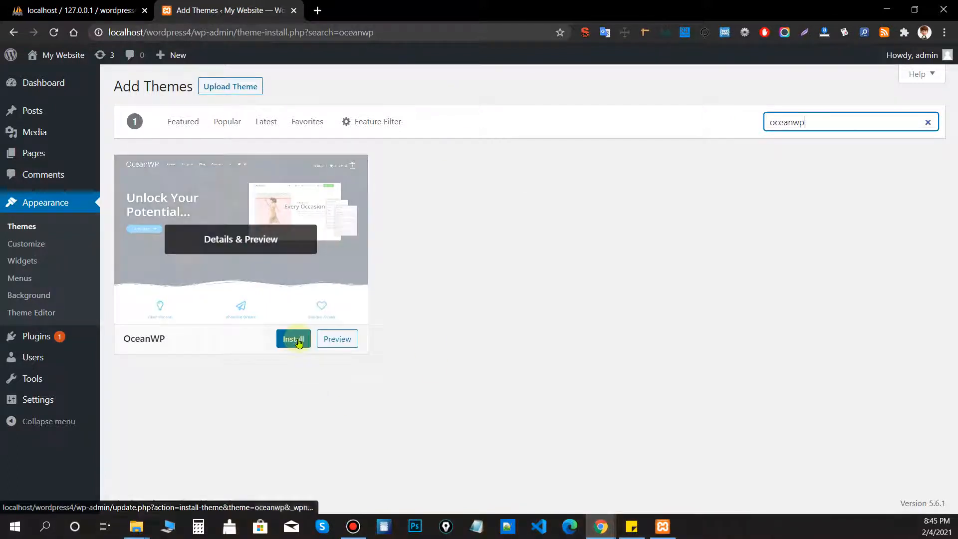
click(298, 338)
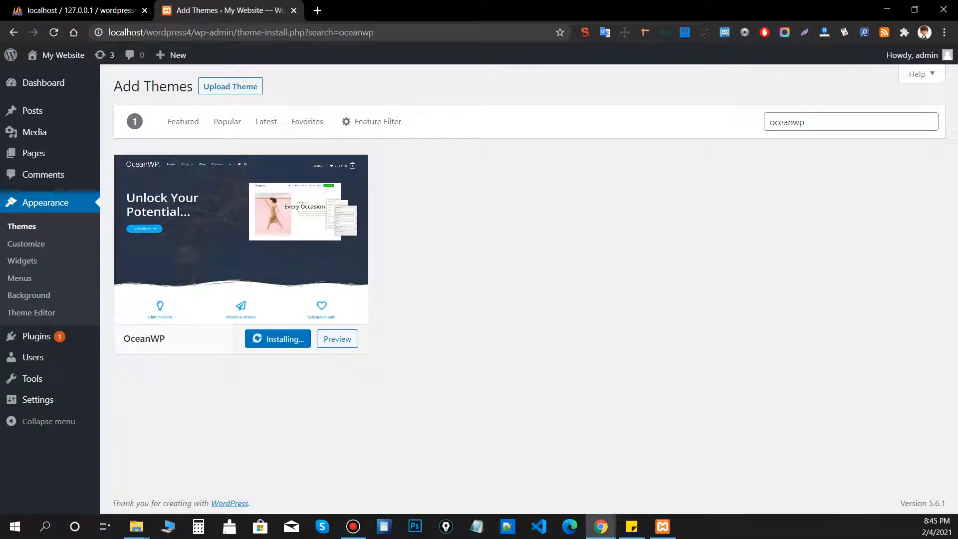
Delete the Akismet Anti-Spam and Hello Dolly plugins from Installed Plugins in a new tab.
middle_click(30, 337)
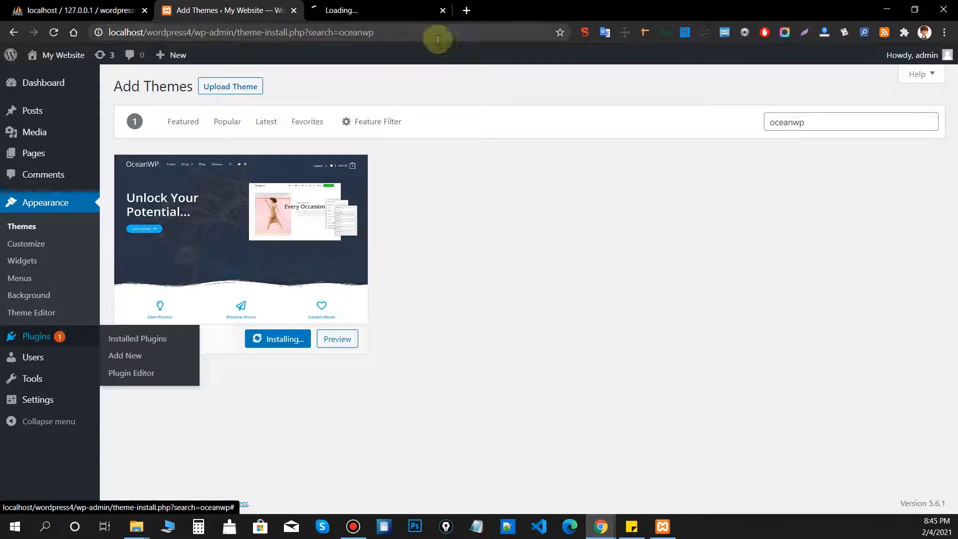
click(359, 9)
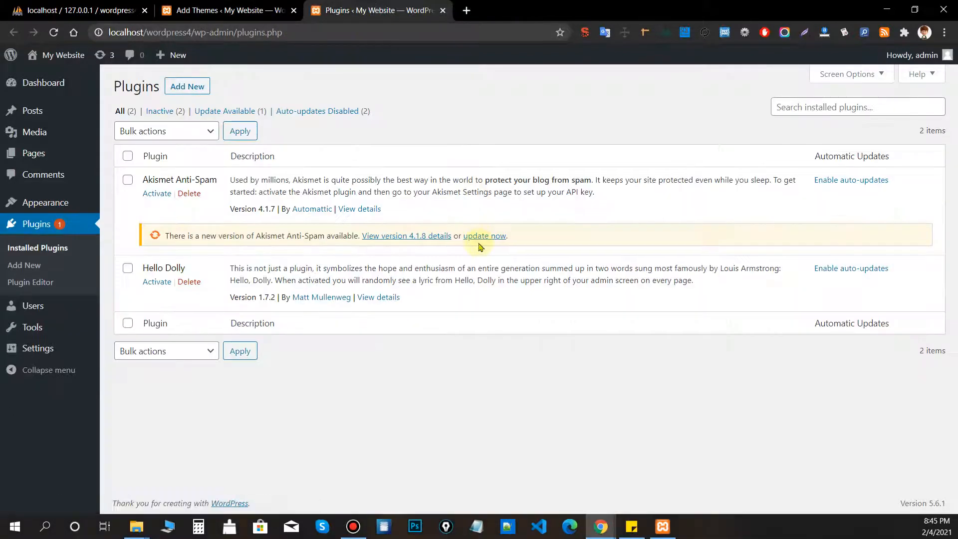
click(189, 193)
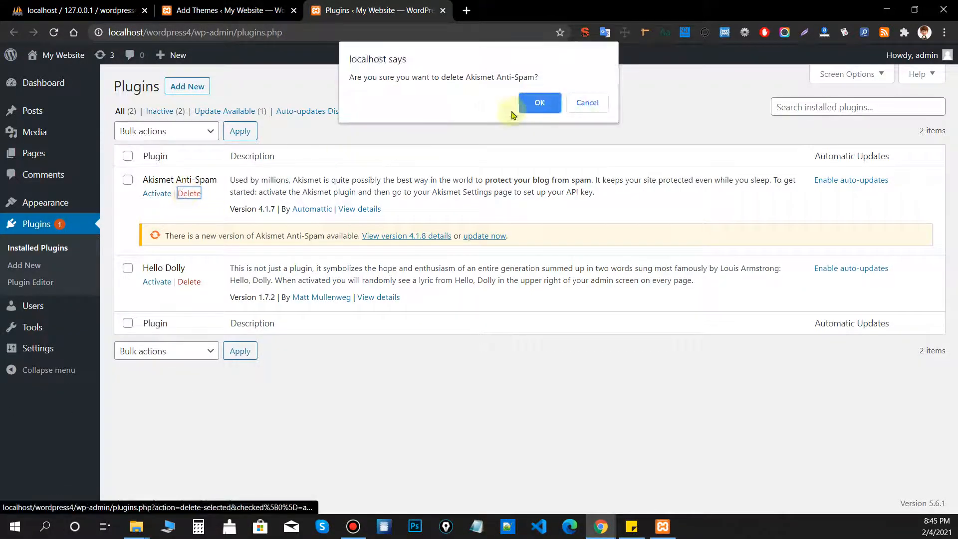
click(540, 102)
click(189, 219)
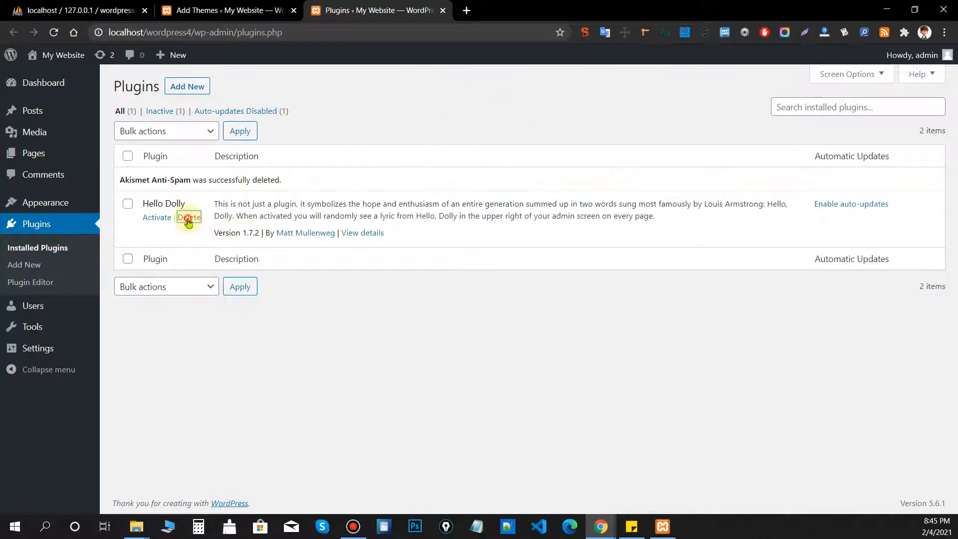
click(540, 102)
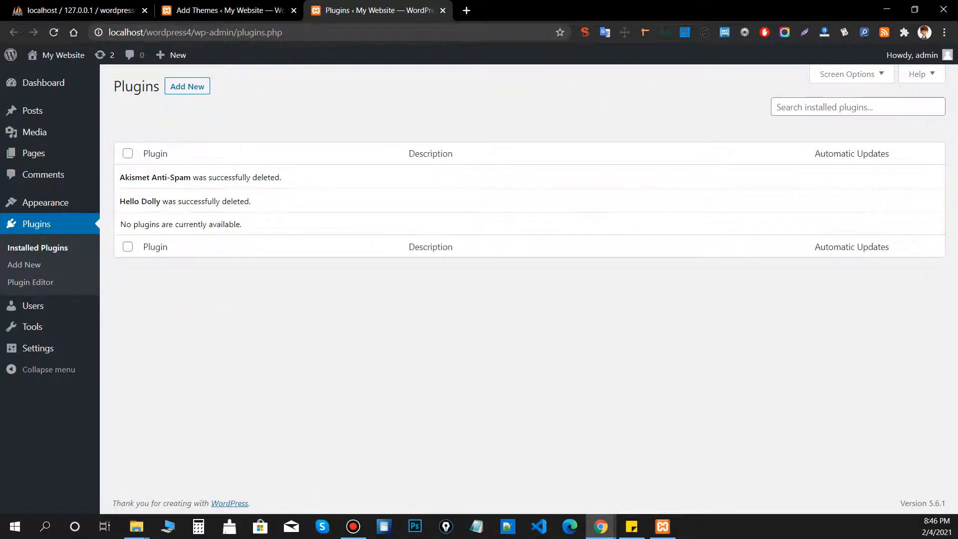
click(240, 9)
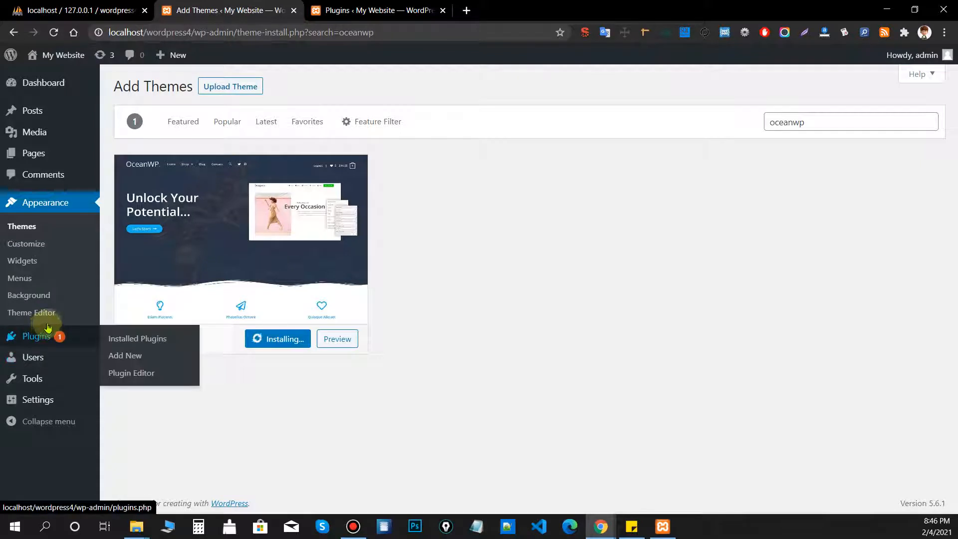
click(395, 9)
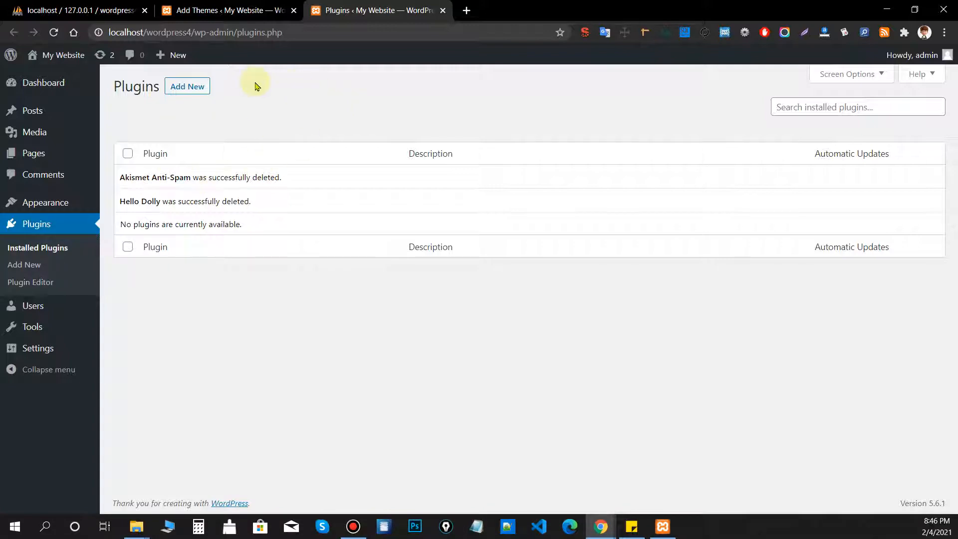
Open Plugins > Add New, then activate OceanWP in the Add Themes tab.
click(195, 86)
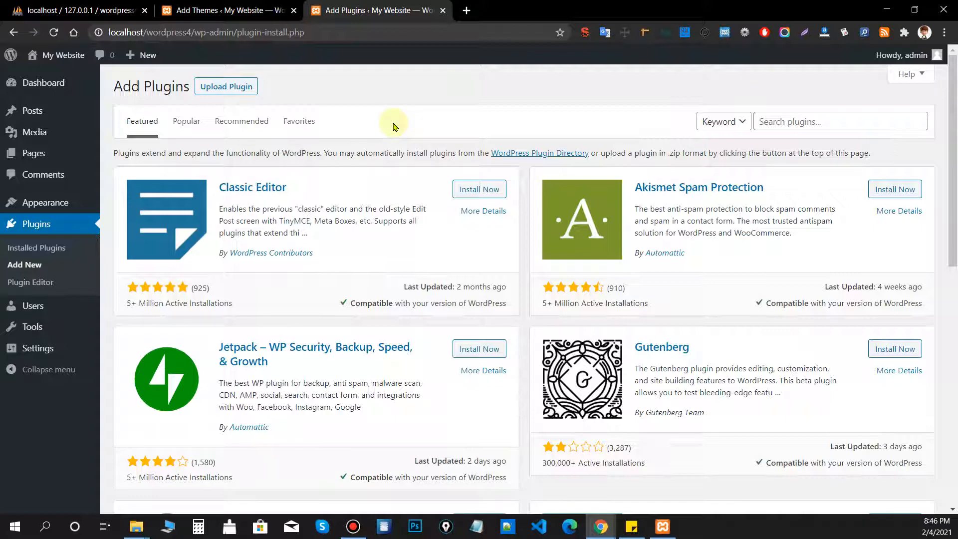
click(224, 10)
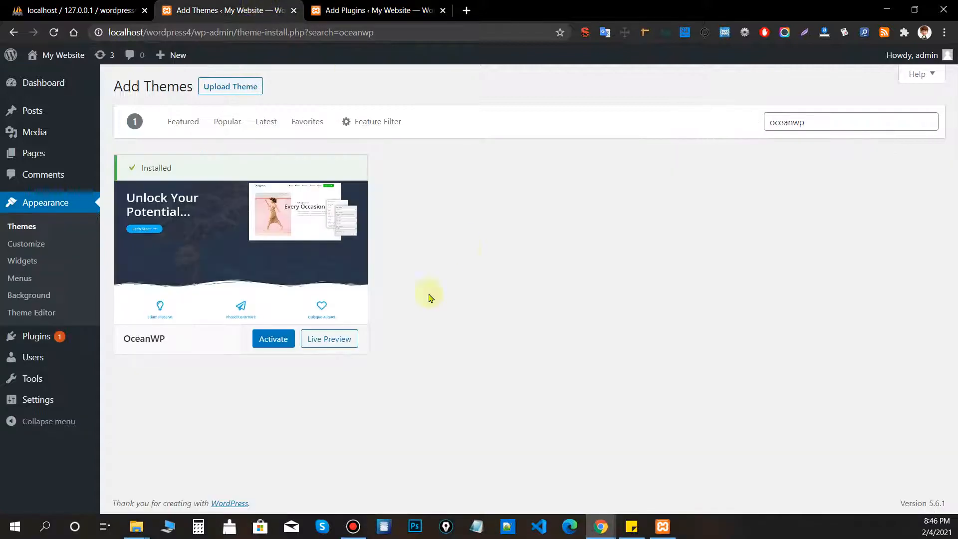
click(272, 339)
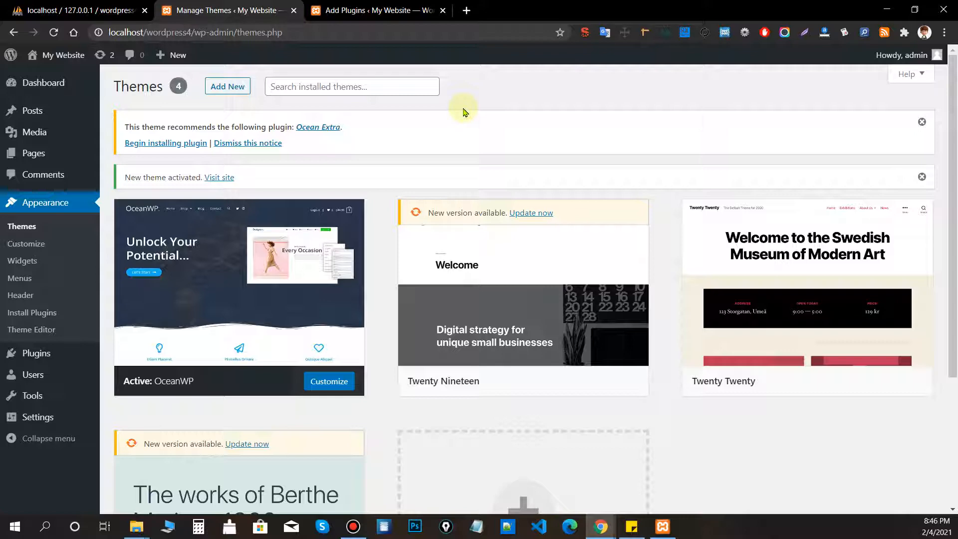
Search plugins for 'element' and install Elementor Website Builder.
scroll(595, 113, down, 3)
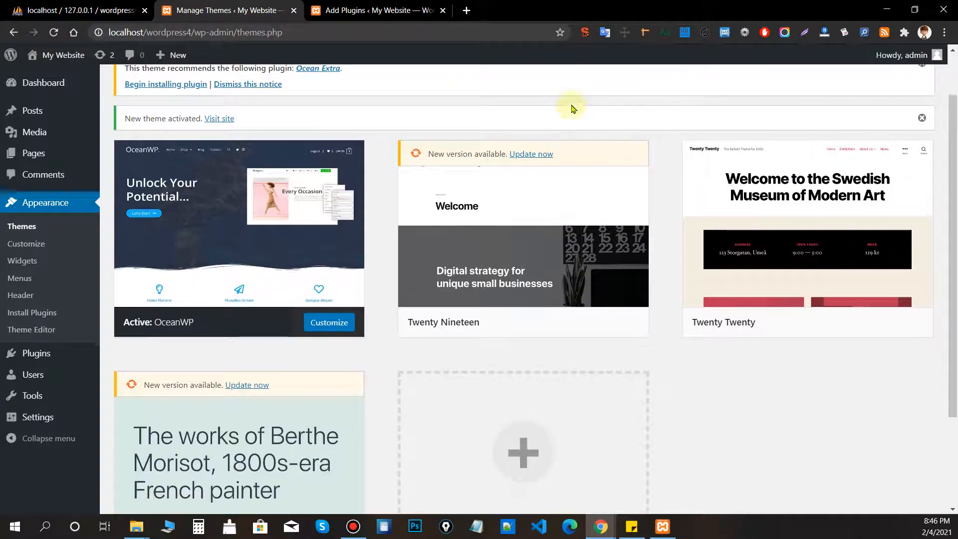
scroll(573, 107, up, 3)
click(327, 10)
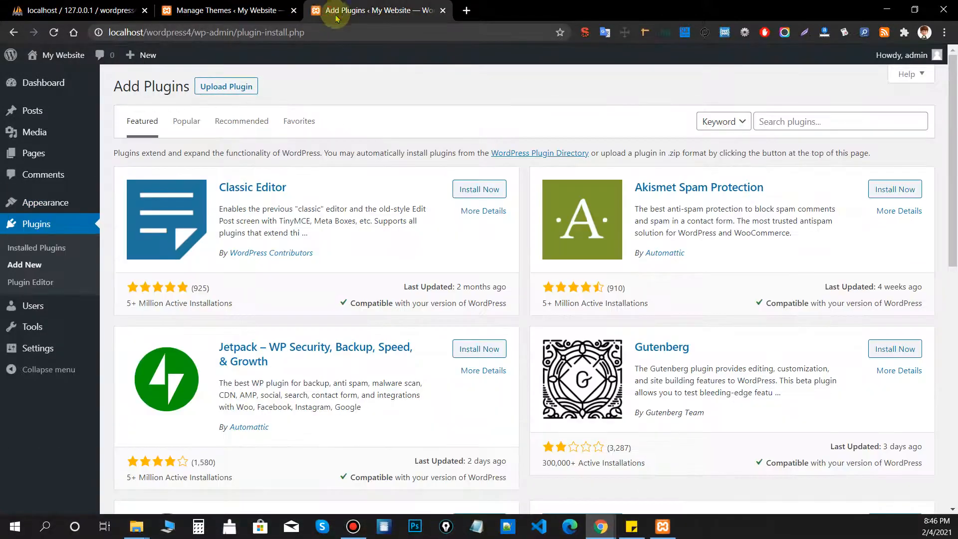
click(847, 121)
text(e)
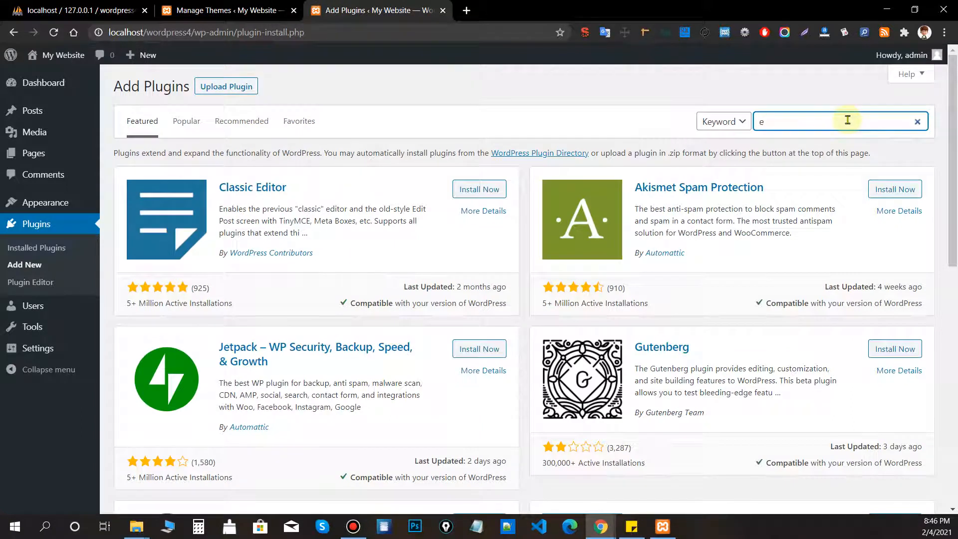
text(lementor)
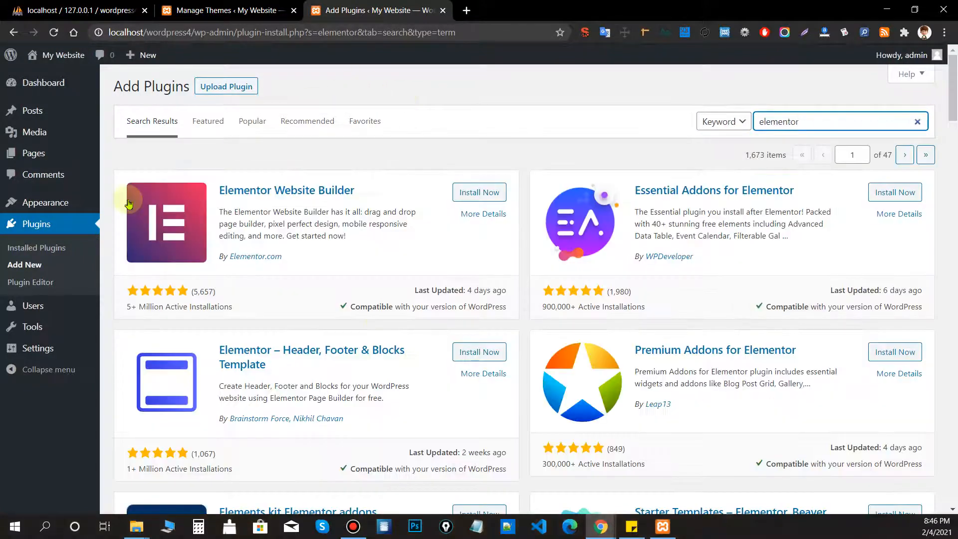
mouse_move(65, 200)
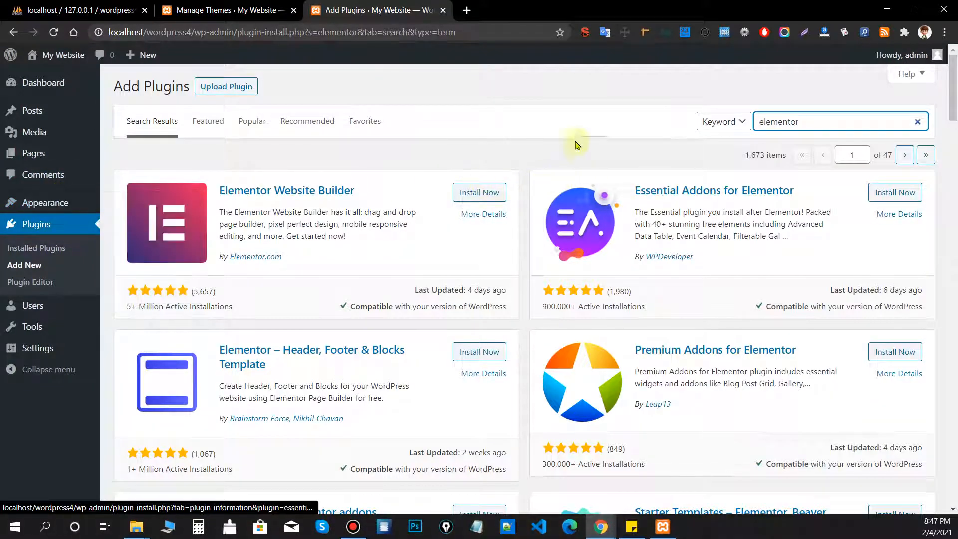
click(481, 192)
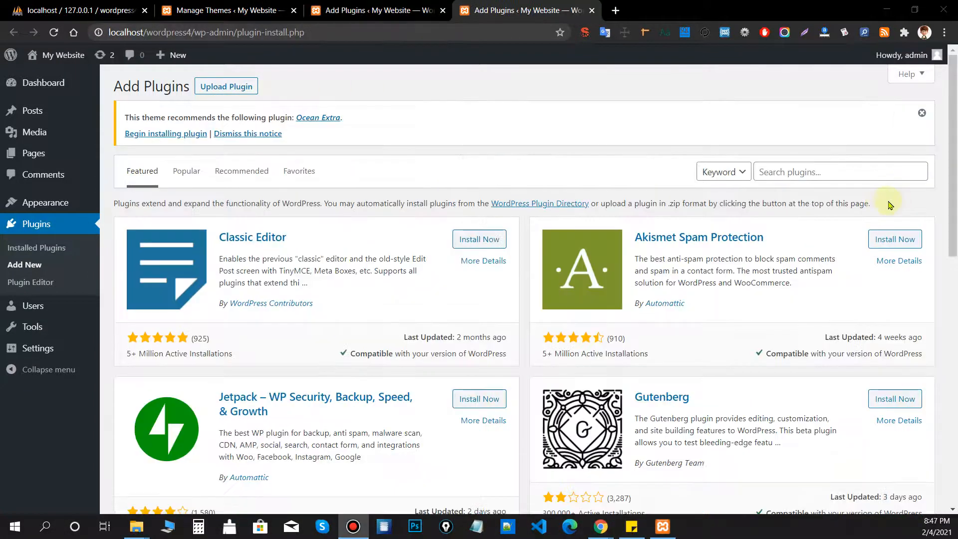
click(858, 171)
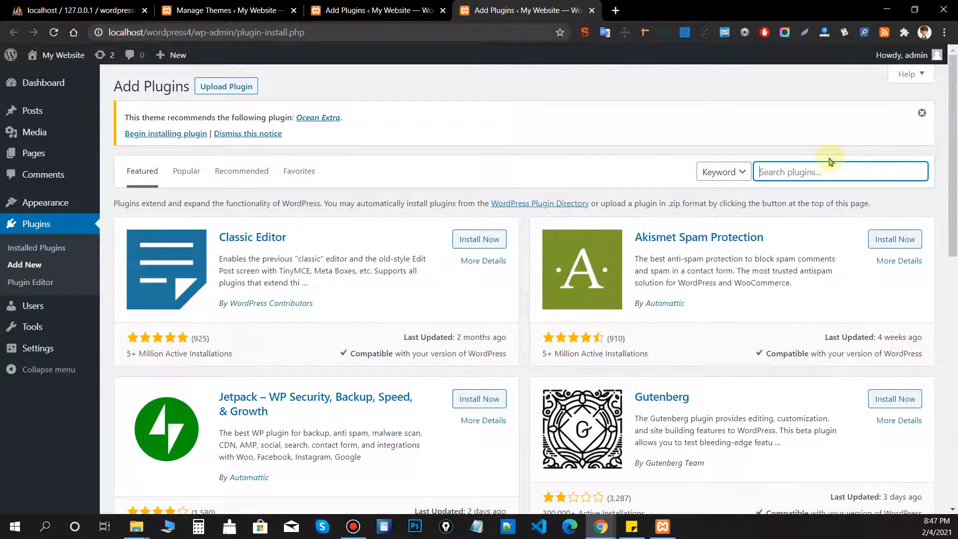
Search the plugins for 'ocean extra' and start installing Ocean Extra.
text(ocean extra)
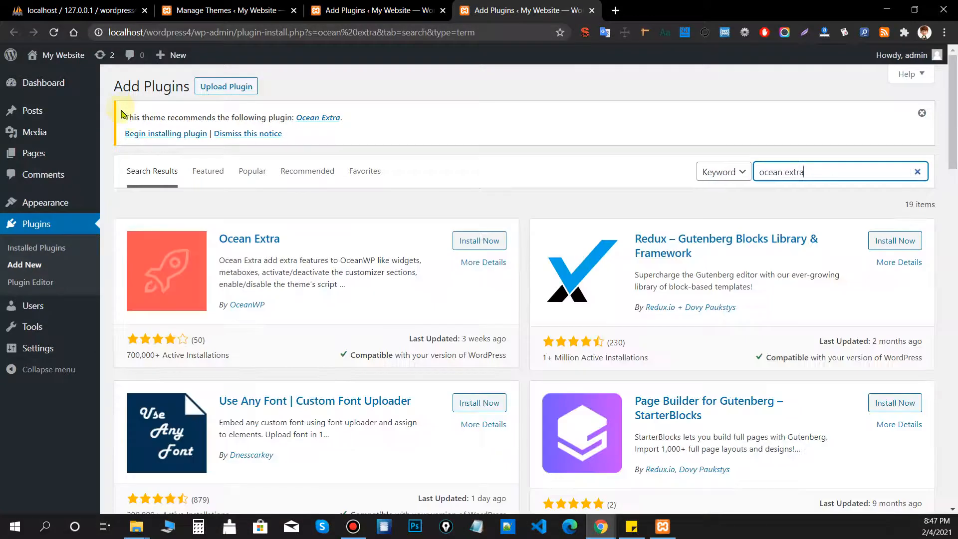
drag(125, 118, 310, 136)
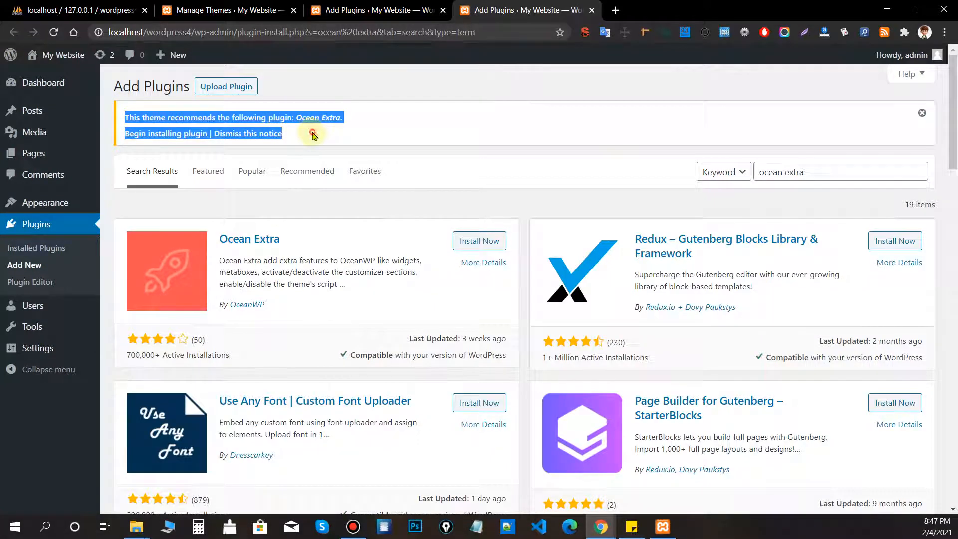
click(312, 133)
click(488, 242)
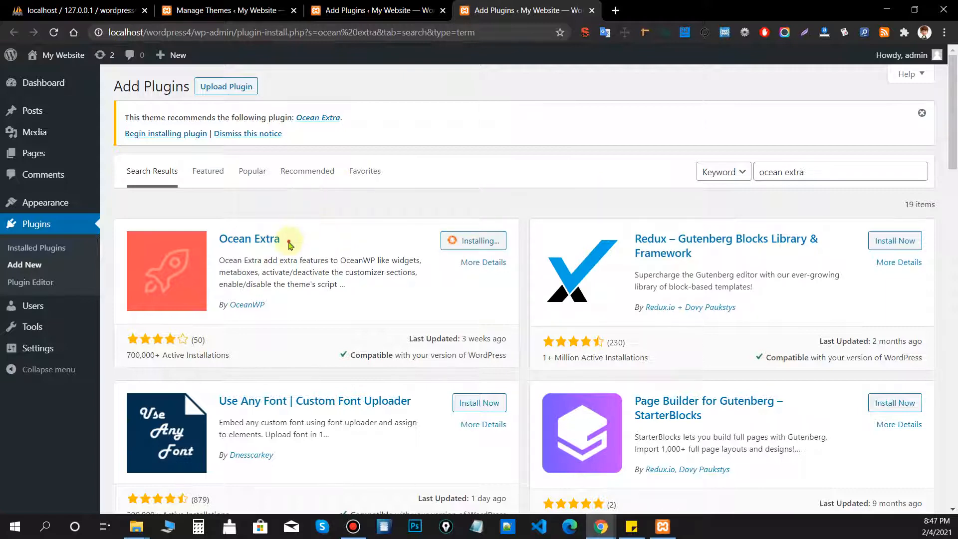
Go back to the Elementor tab to check its installation progress.
drag(289, 241, 210, 236)
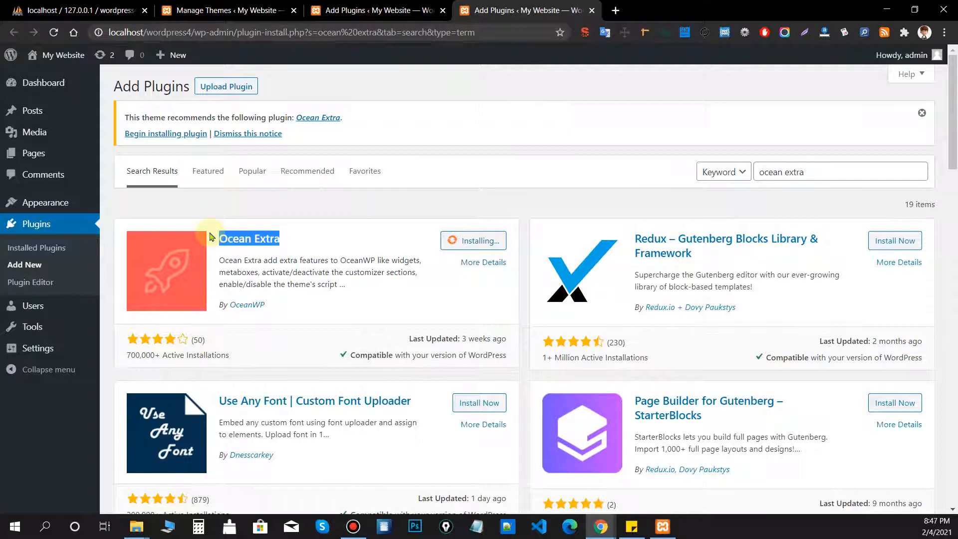
click(210, 237)
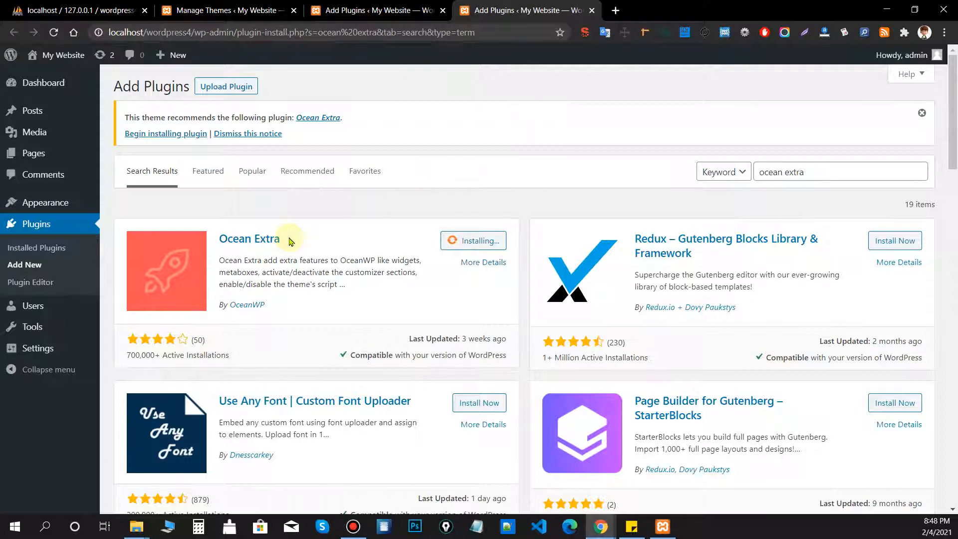
drag(298, 233, 212, 242)
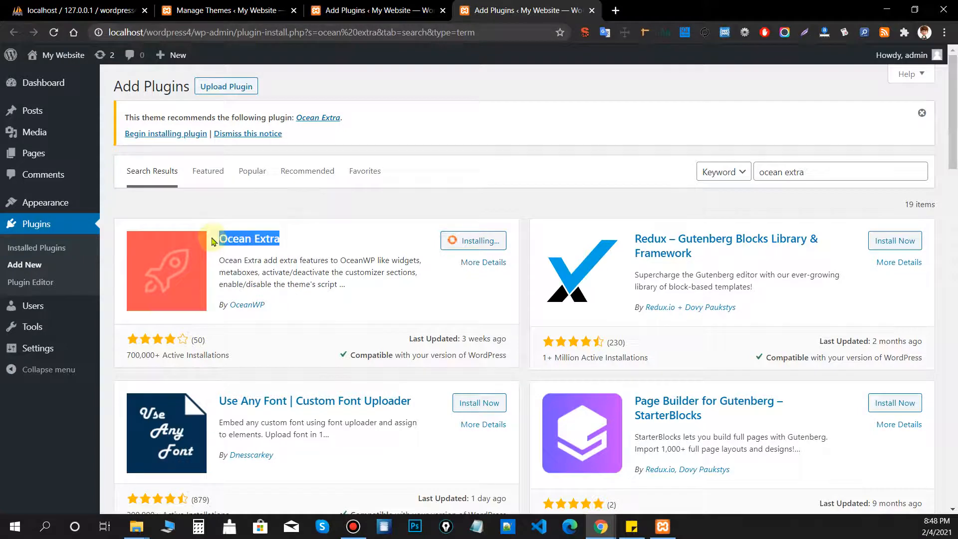
click(213, 242)
click(322, 11)
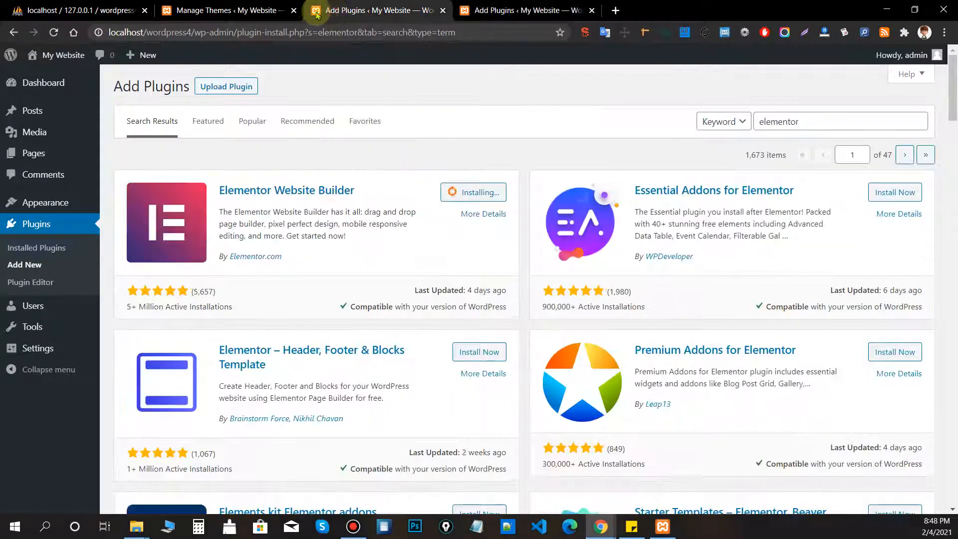
Alternate between the Elementor and Ocean Extra tabs until Ocean Extra installs, then trigger its activation.
click(484, 9)
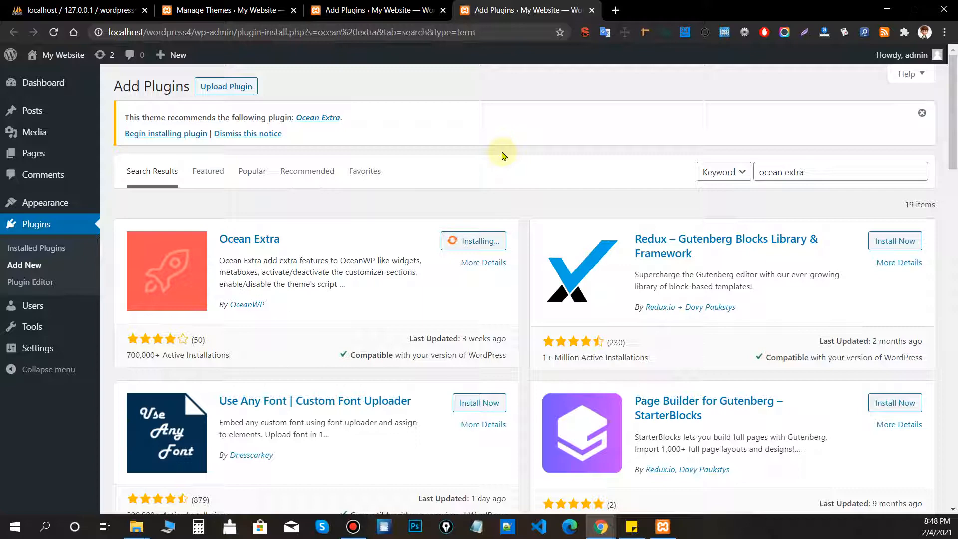
click(374, 10)
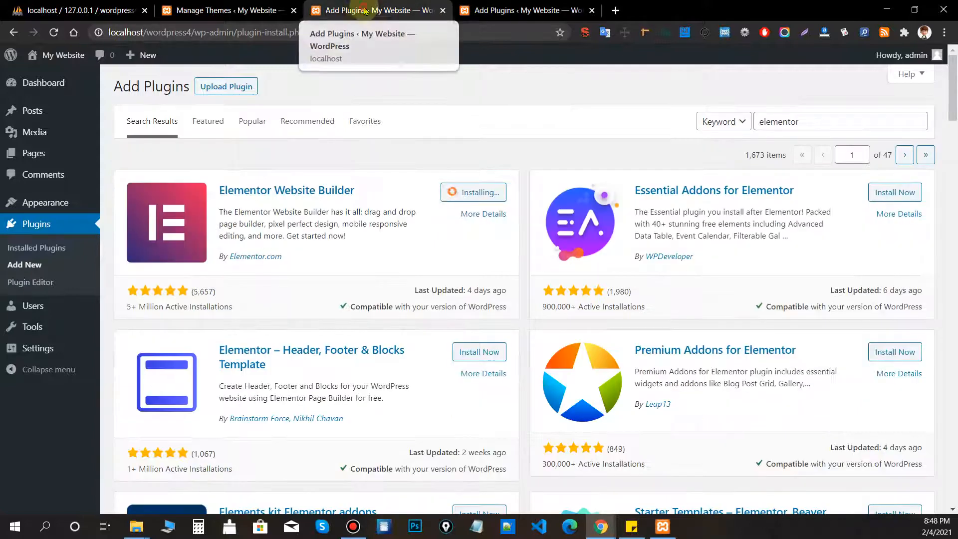
click(524, 10)
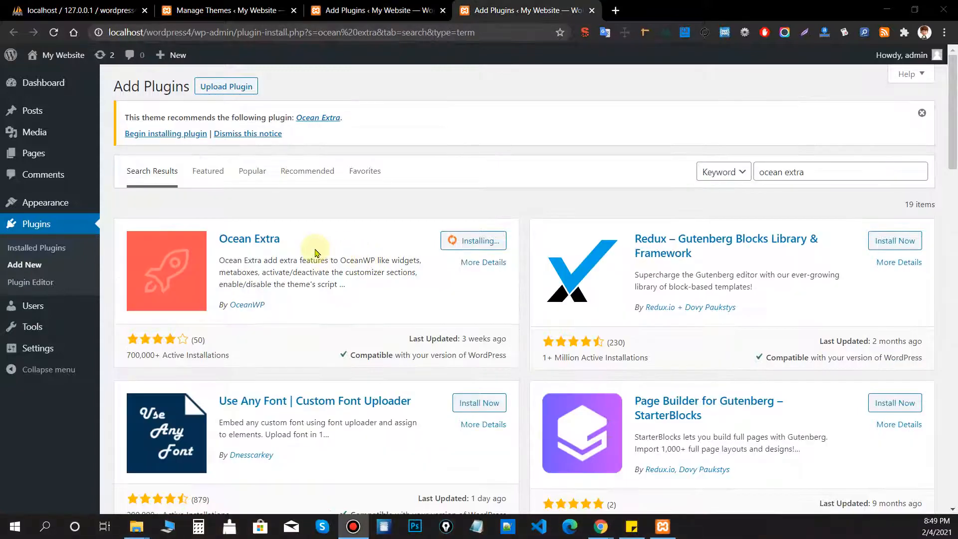
drag(300, 239, 219, 237)
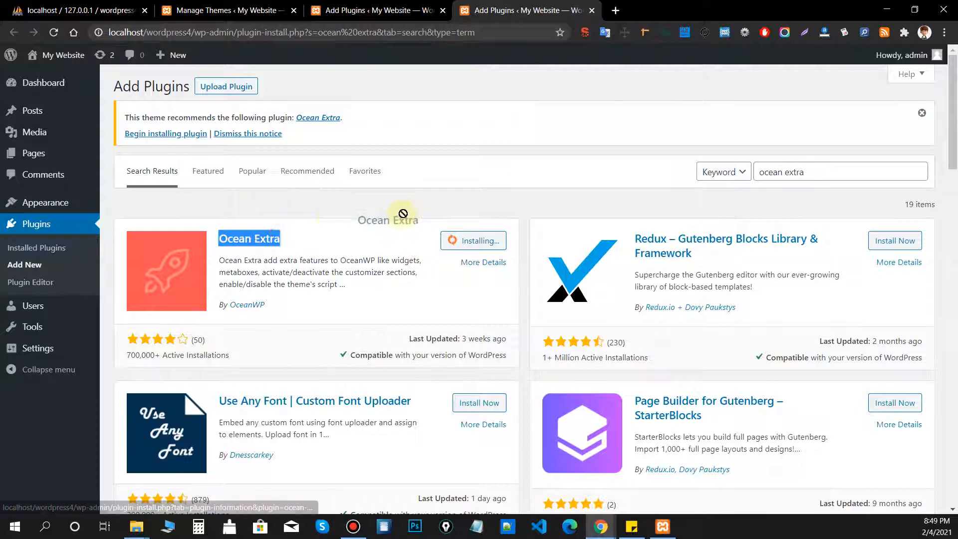
click(393, 220)
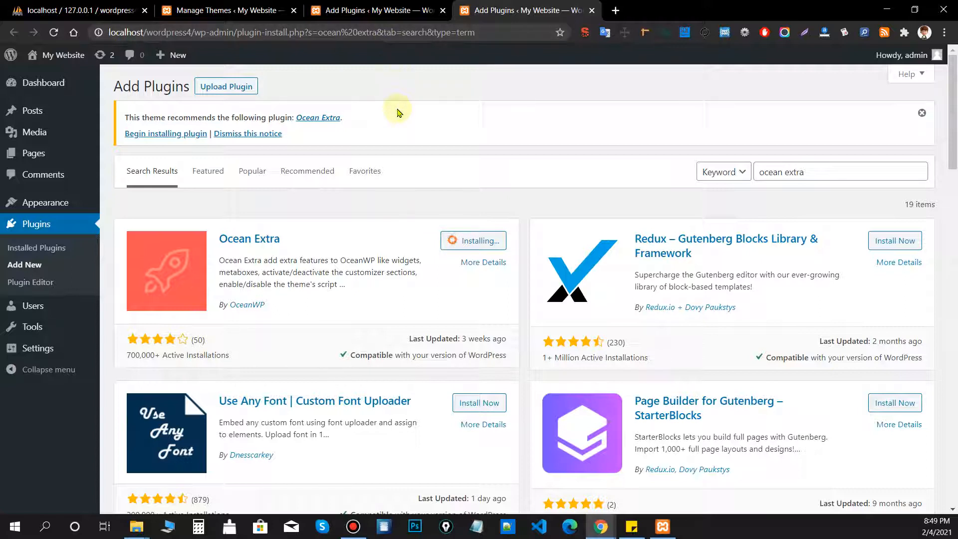
drag(415, 128, 435, 156)
click(363, 215)
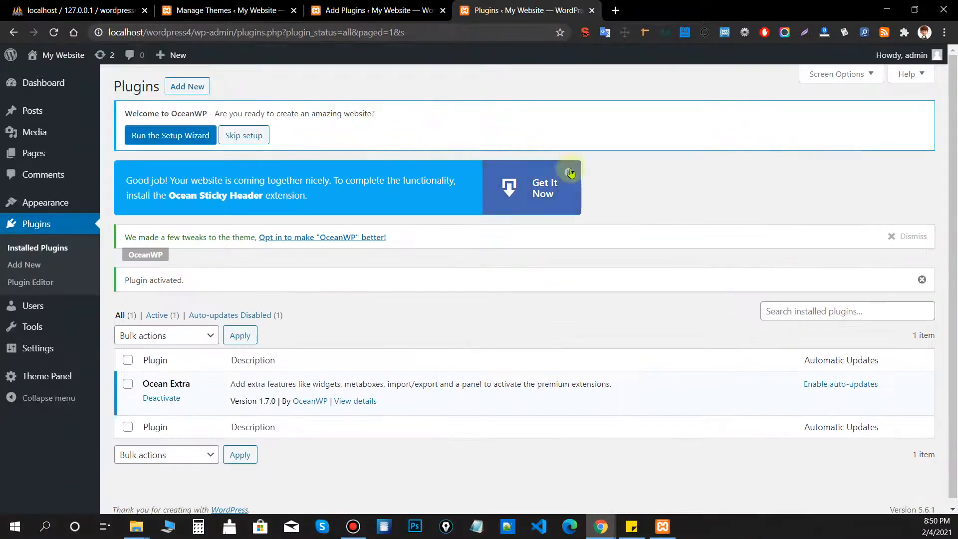
Activate Ocean Extra, skip the opt-in, and open the Theme Panel's Scripts & Styles page.
click(570, 173)
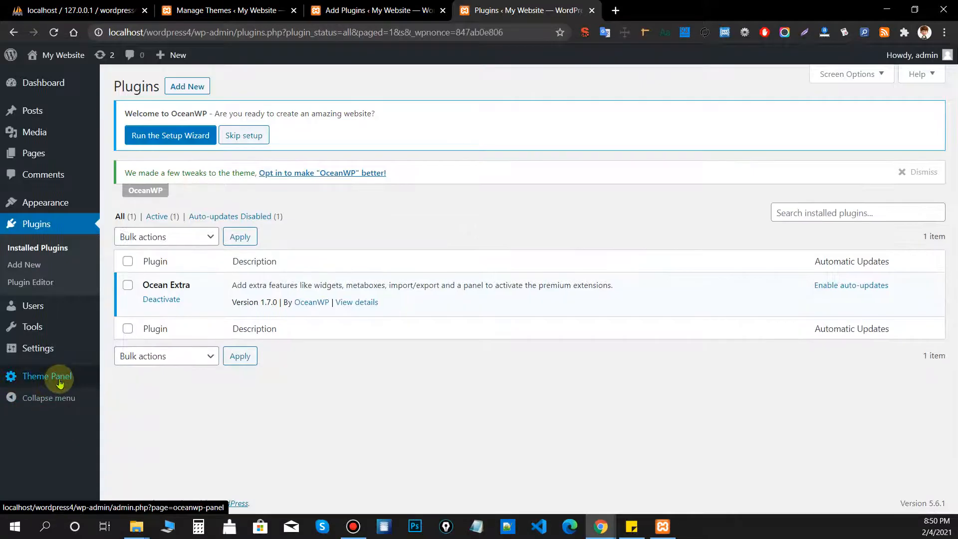
click(59, 379)
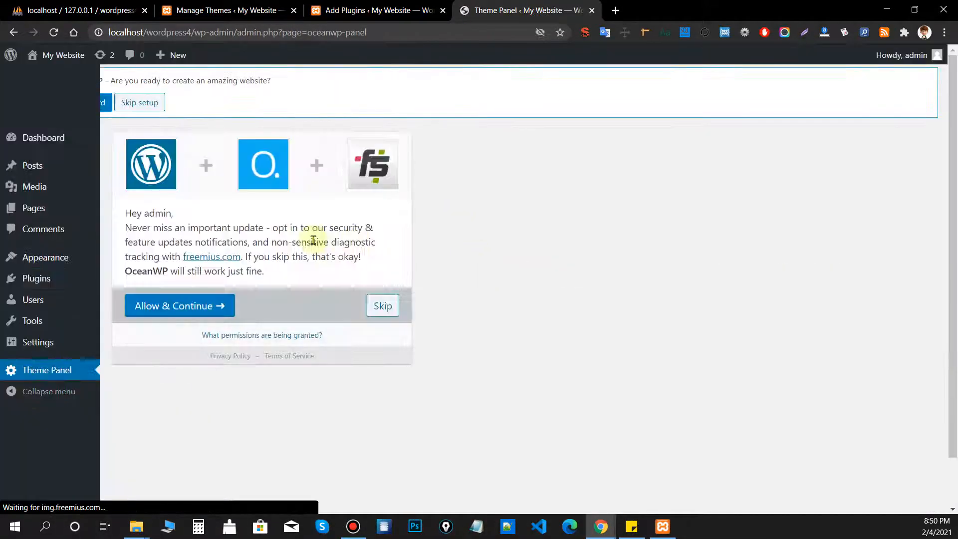
click(389, 314)
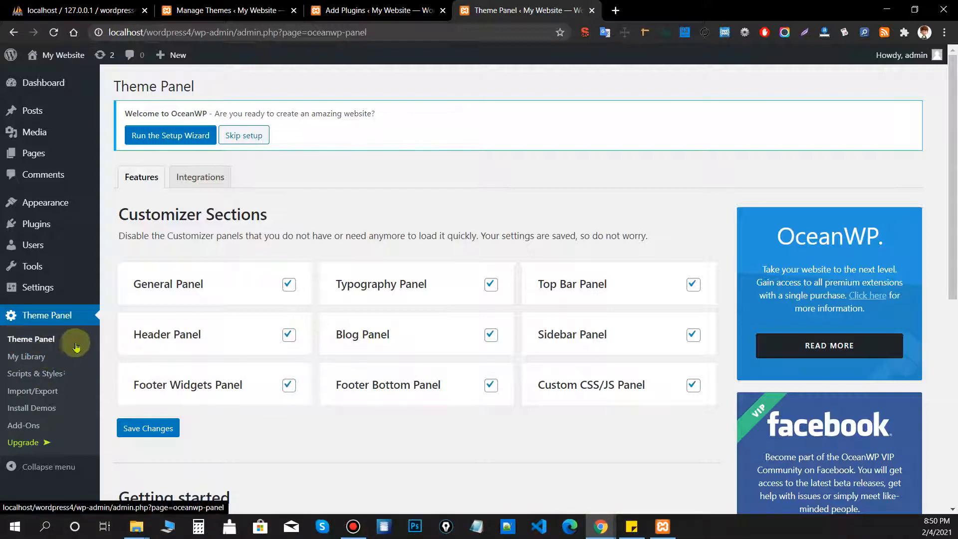
mouse_move(64, 374)
mouse_down()
mouse_move(87, 372)
mouse_move(60, 375)
mouse_up()
click(60, 375)
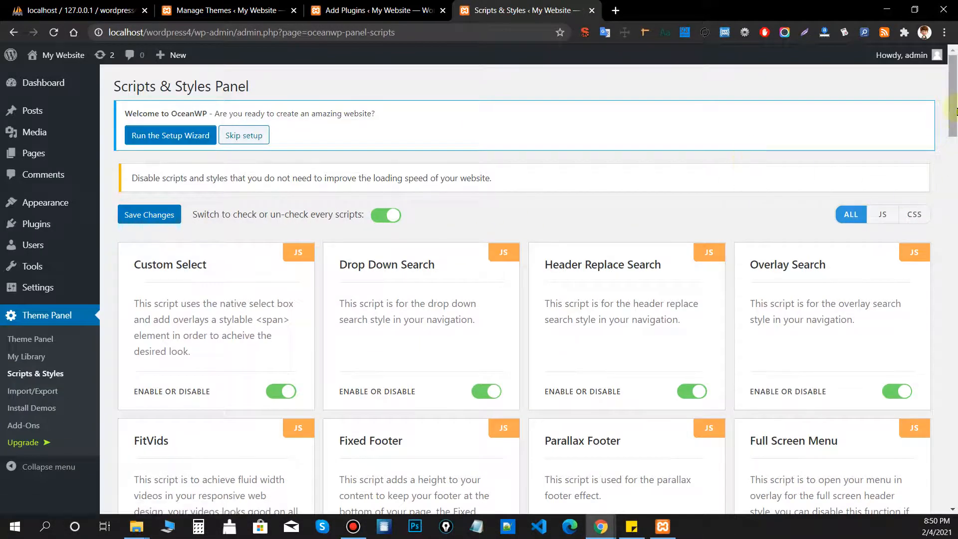
Disable the Drop Down Search, Fixed Footer and Parallax Footer scripts.
drag(954, 110, 953, 137)
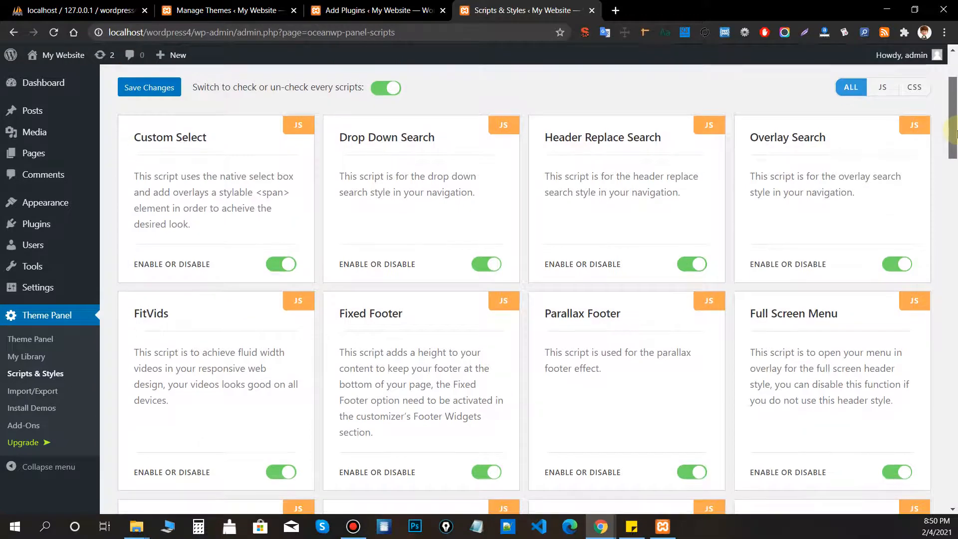
drag(337, 130, 454, 130)
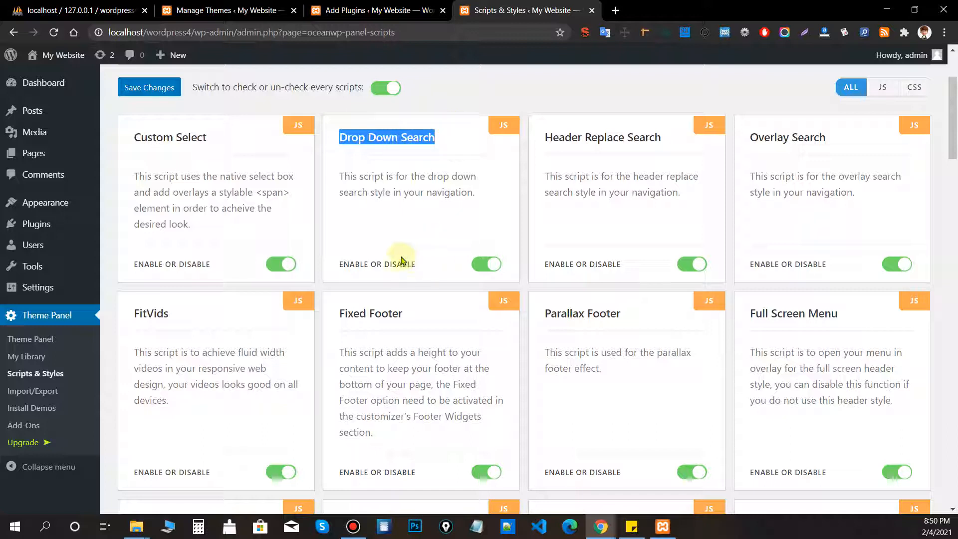
click(563, 241)
click(479, 264)
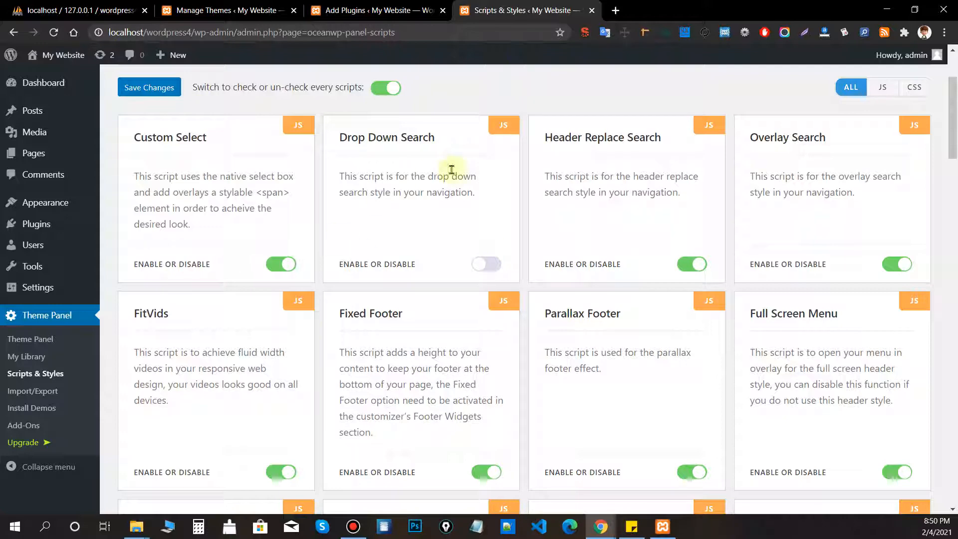
drag(493, 128, 513, 127)
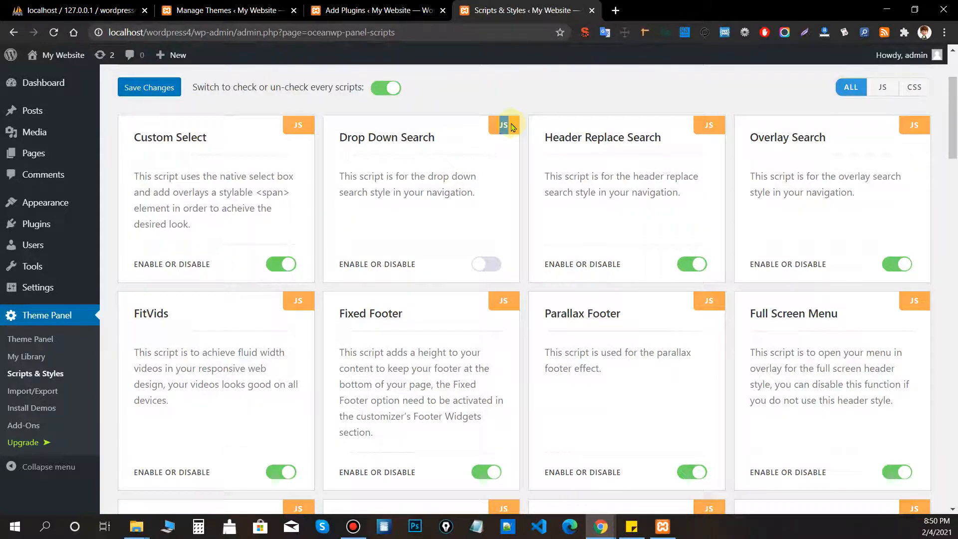
scroll(578, 235, down, 3)
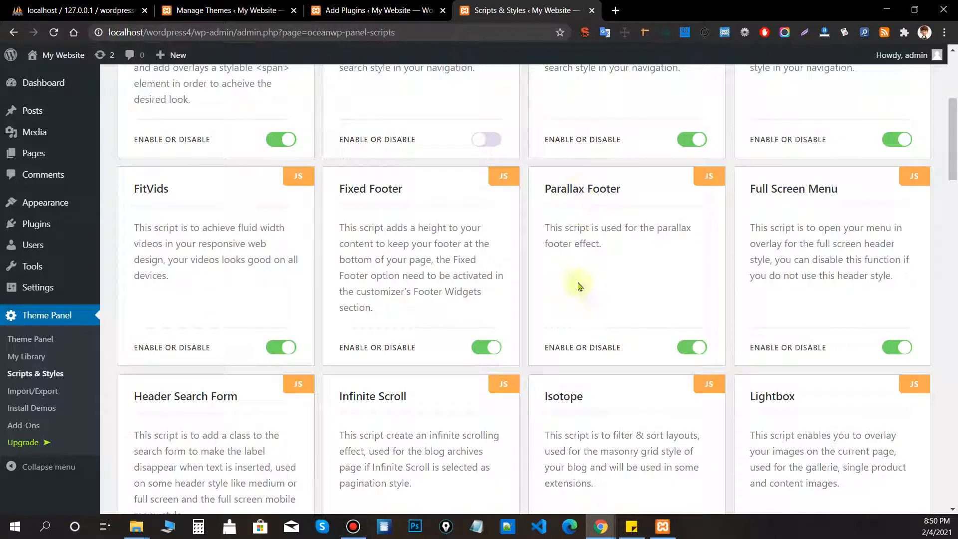
click(486, 348)
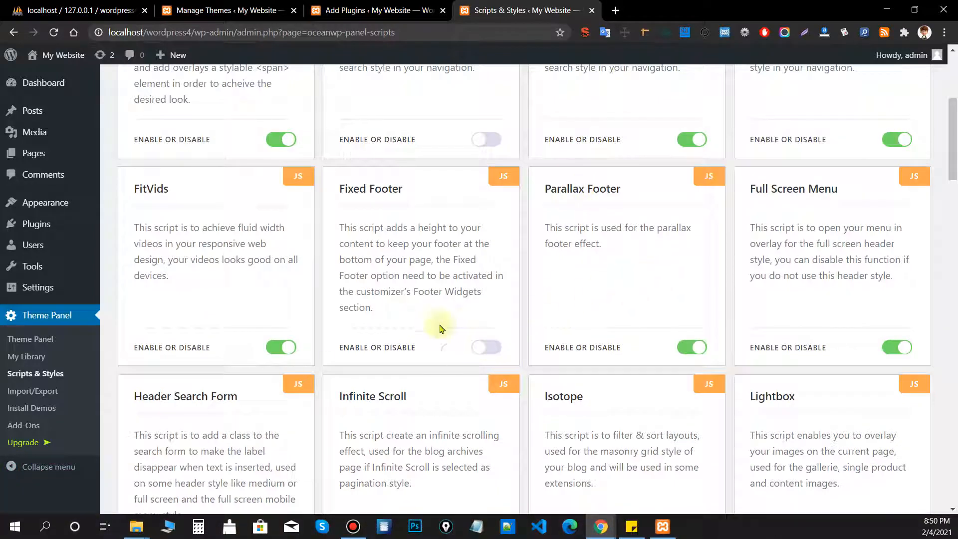
click(692, 347)
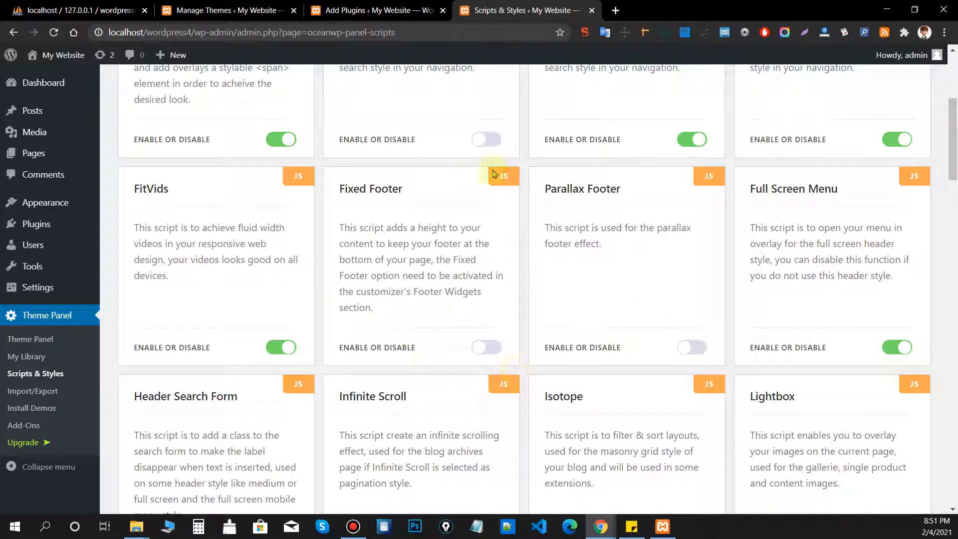
mouse_move(498, 177)
mouse_down()
mouse_move(530, 175)
mouse_move(514, 180)
mouse_up()
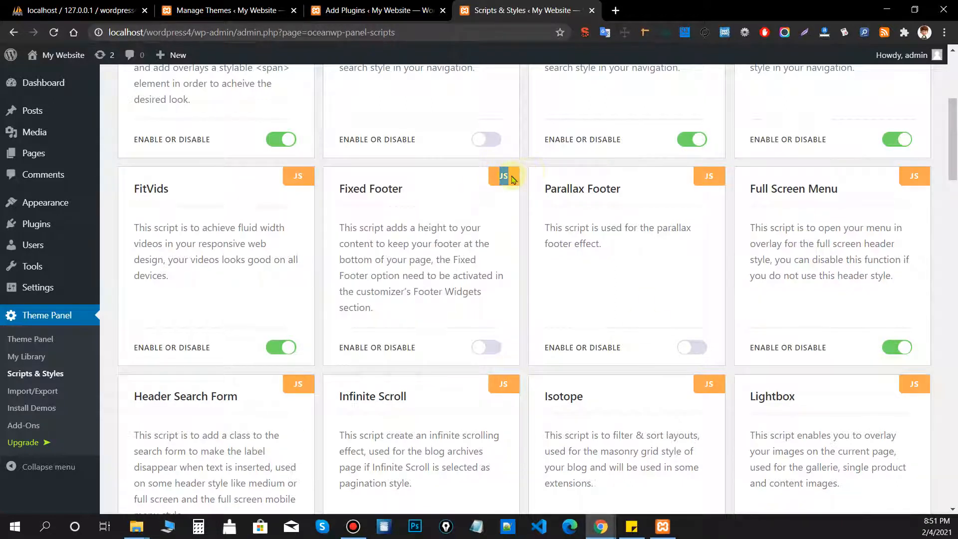
click(509, 205)
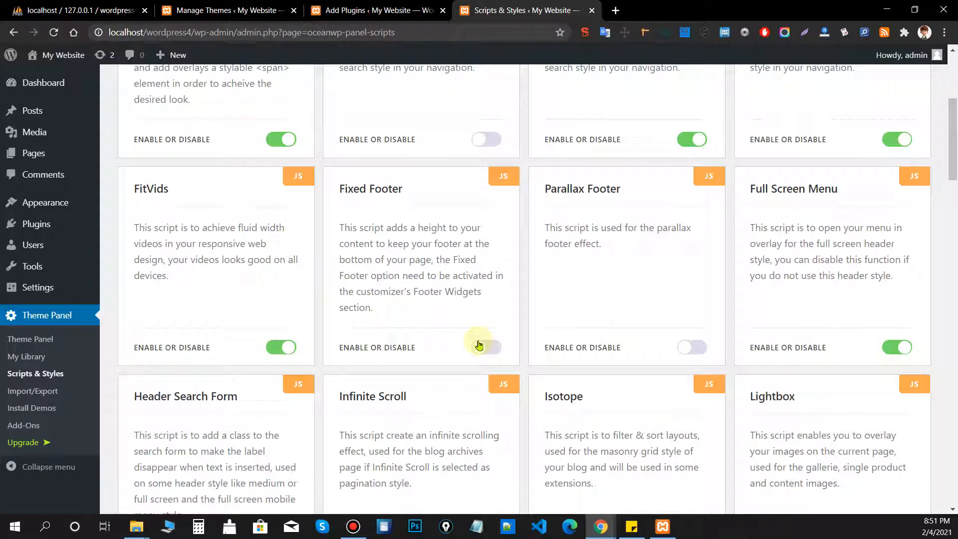
Disable Full Screen Menu, Infinite Scroll and Isotope, then search Google for the masonry grid phrase.
scroll(580, 188, down, 1)
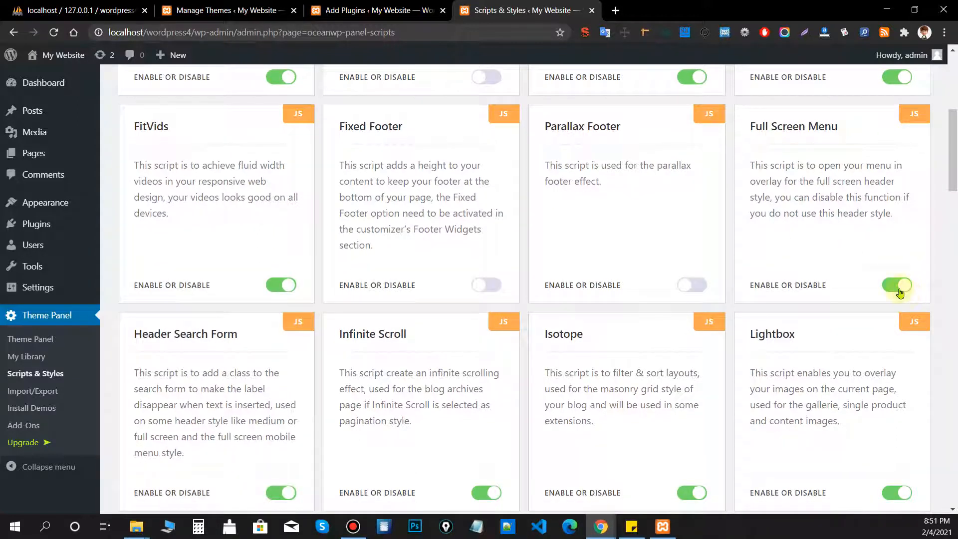
click(900, 289)
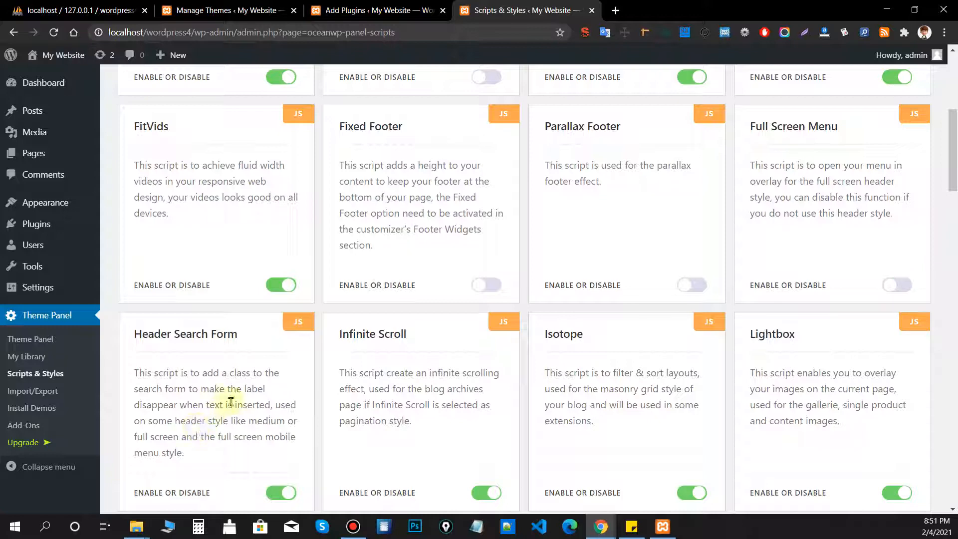
scroll(231, 403, down, 1)
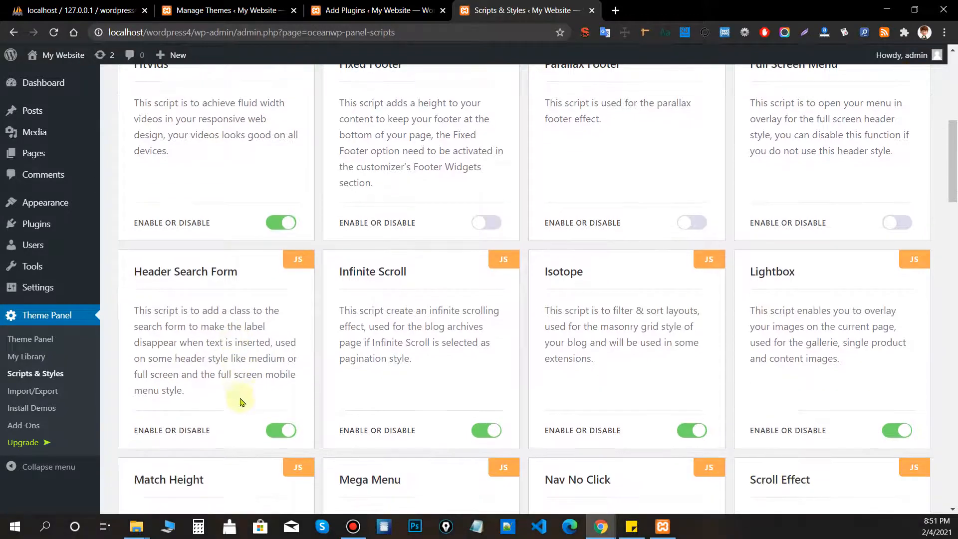
click(485, 433)
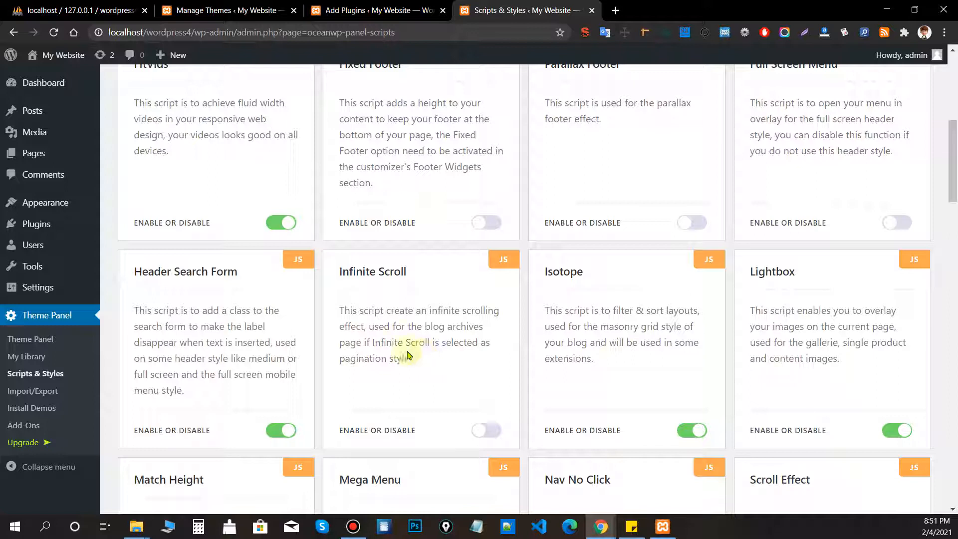
scroll(638, 321, down, 1)
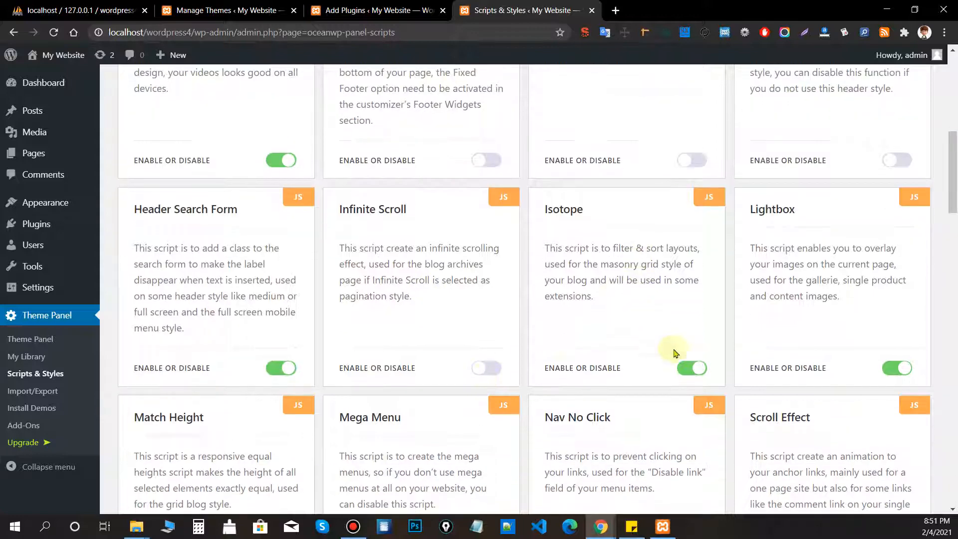
click(691, 367)
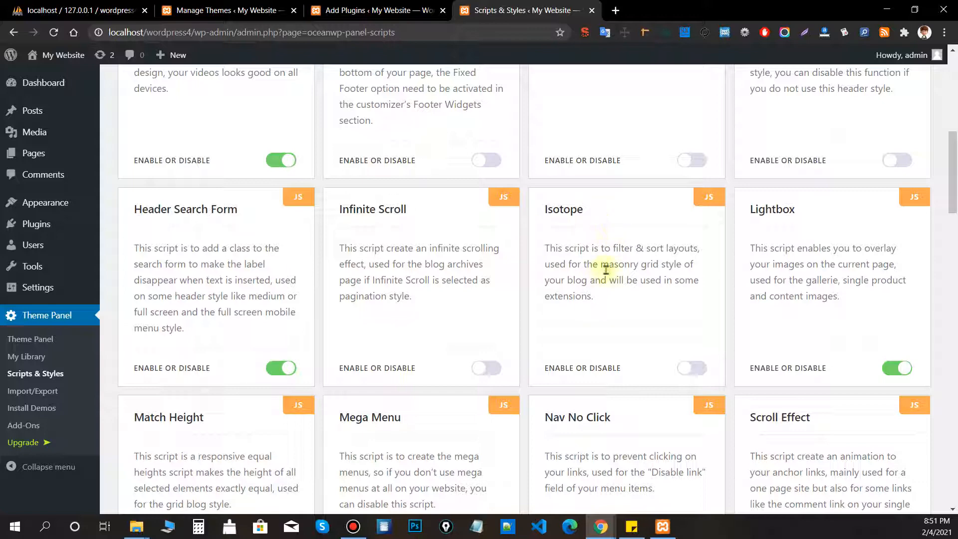
drag(606, 265, 719, 10)
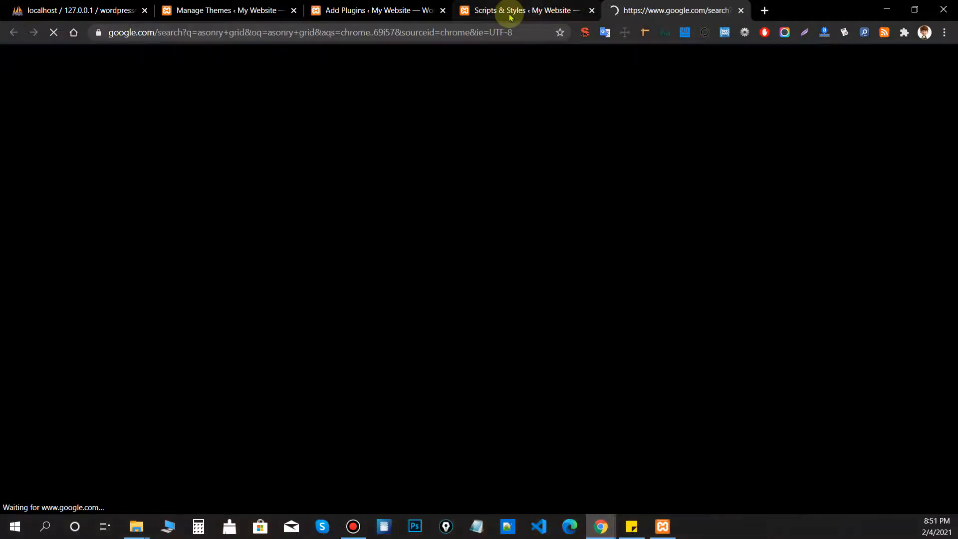
Search Google with the corrected spelling 'masonry grid' and show image results.
click(513, 10)
click(616, 251)
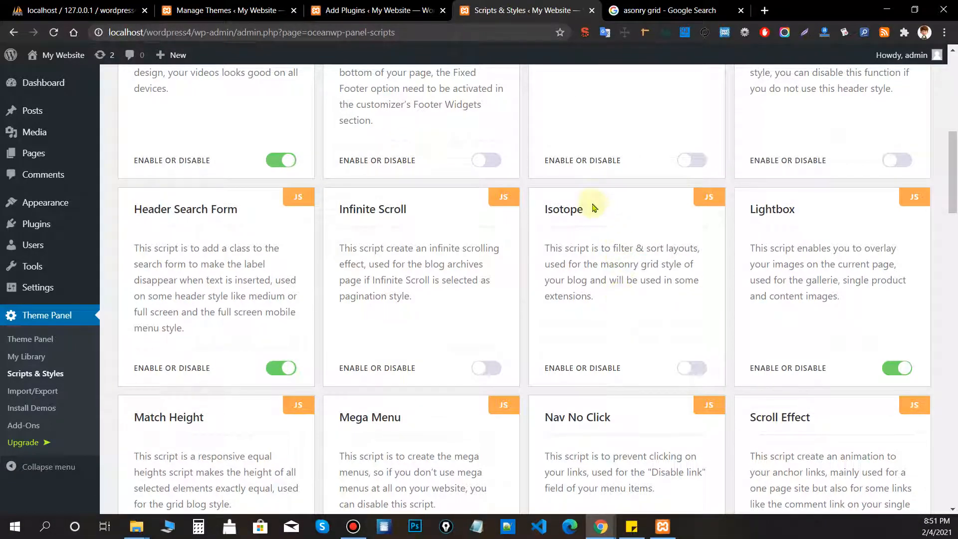
drag(591, 207, 539, 216)
click(539, 215)
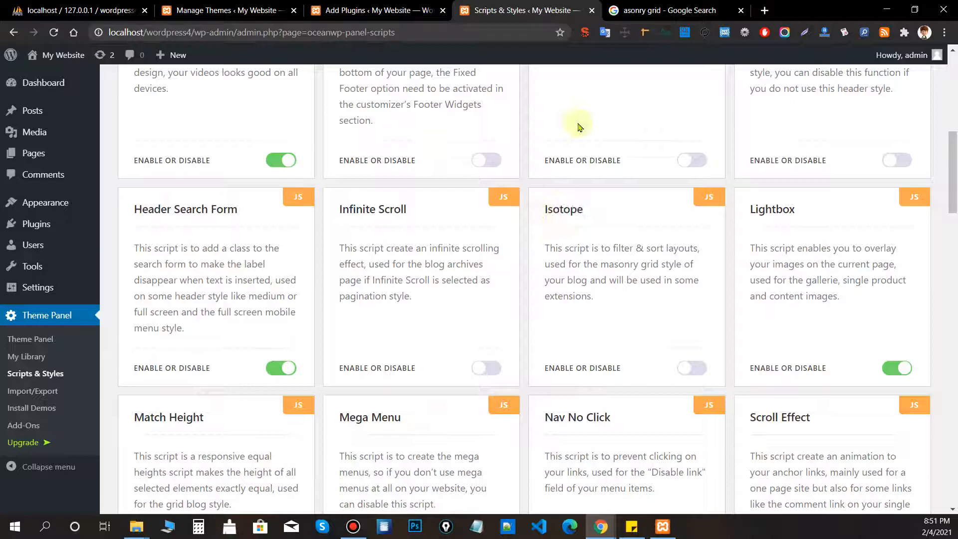
click(630, 12)
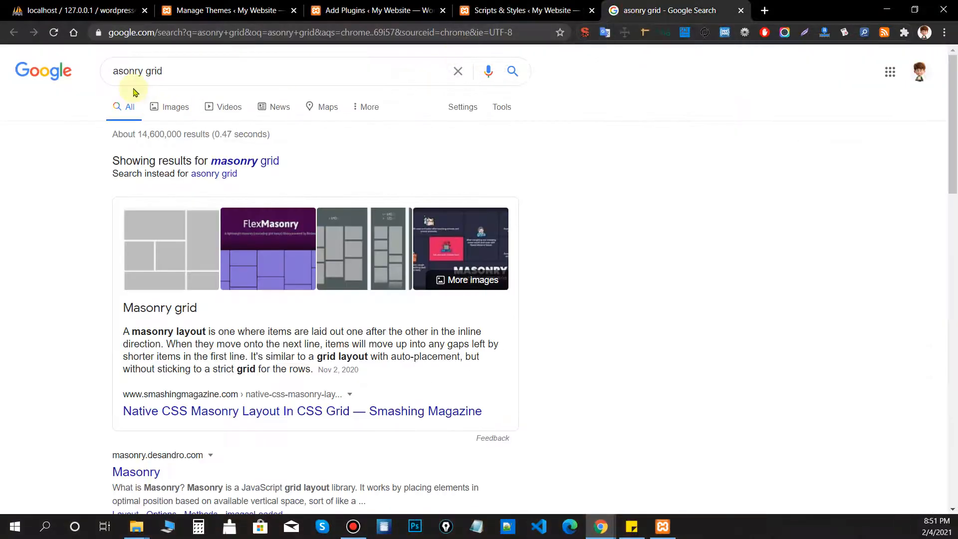
click(240, 158)
click(182, 100)
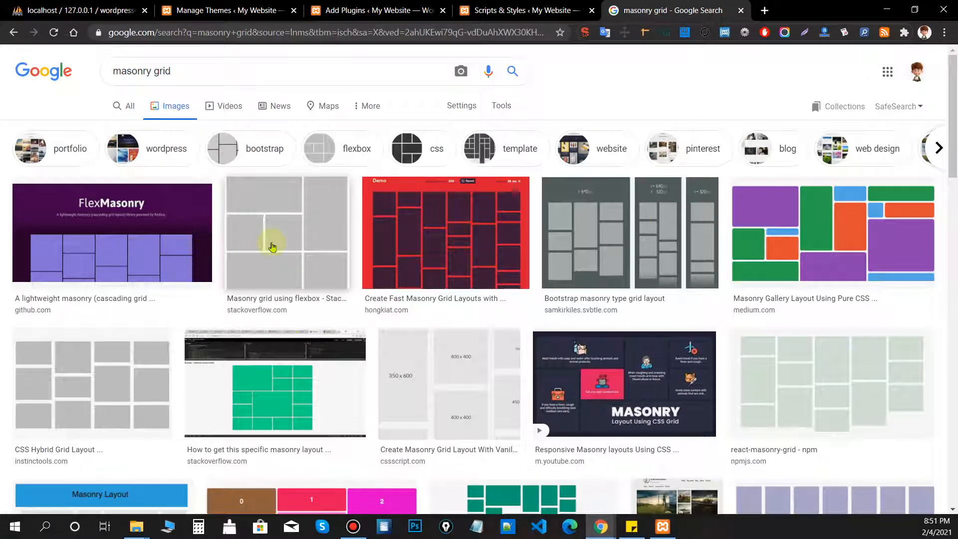
Preview masonry grid images, open the Hongkiat demo image in a new tab, then return to Add Plugins.
click(271, 246)
click(135, 165)
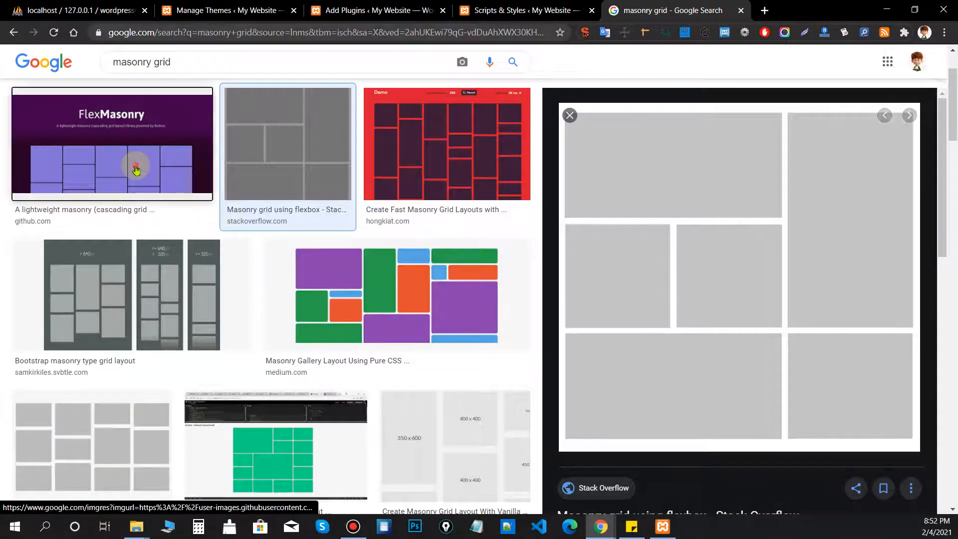
scroll(691, 301, down, 3)
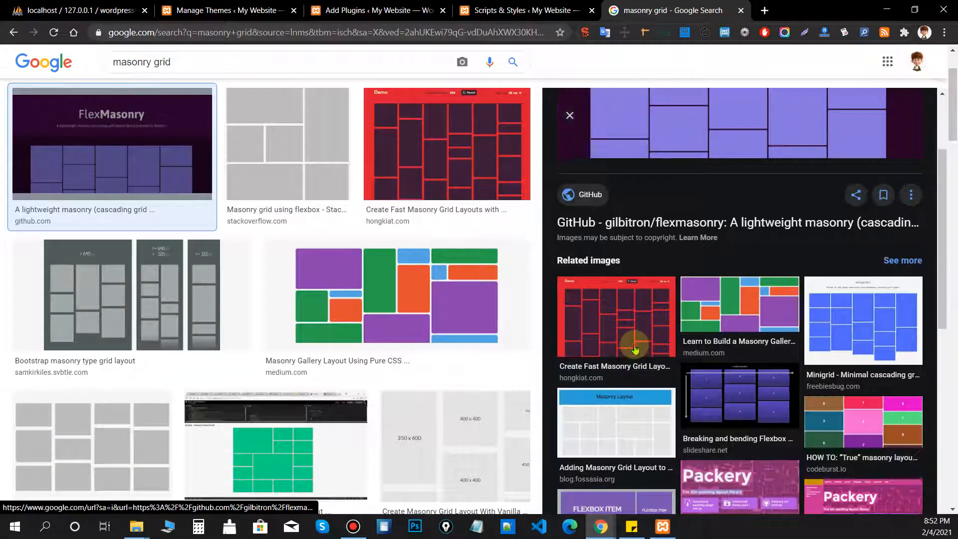
click(633, 342)
right_click(720, 212)
click(763, 327)
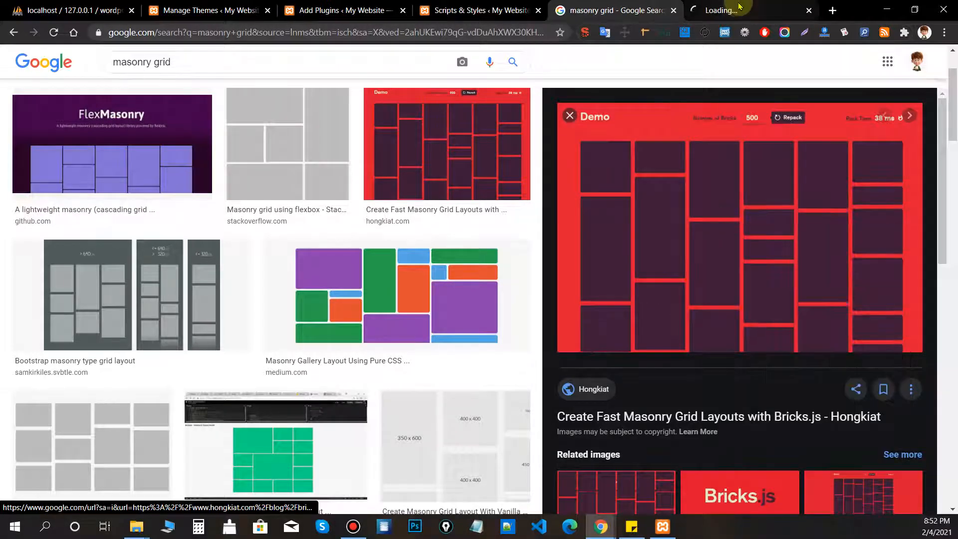
key(ctrl+Tab)
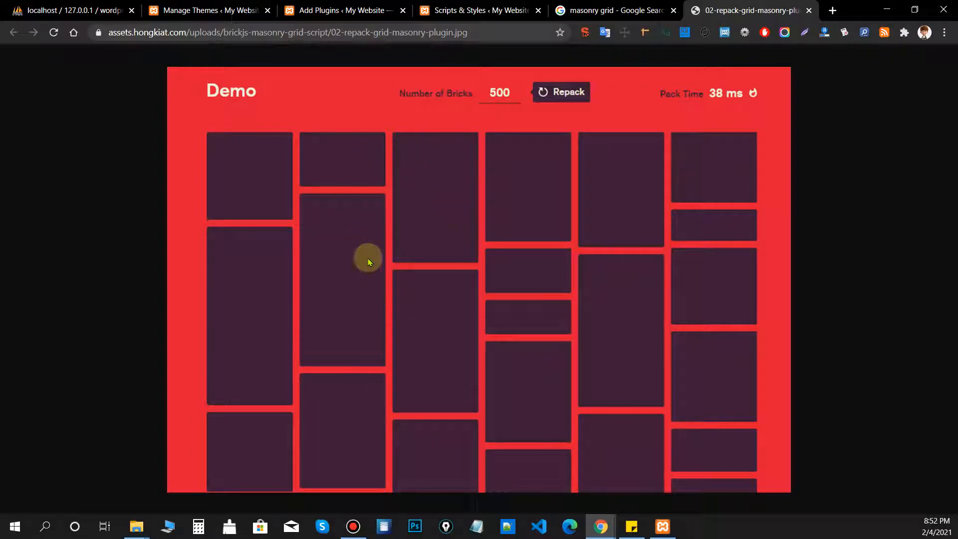
click(378, 12)
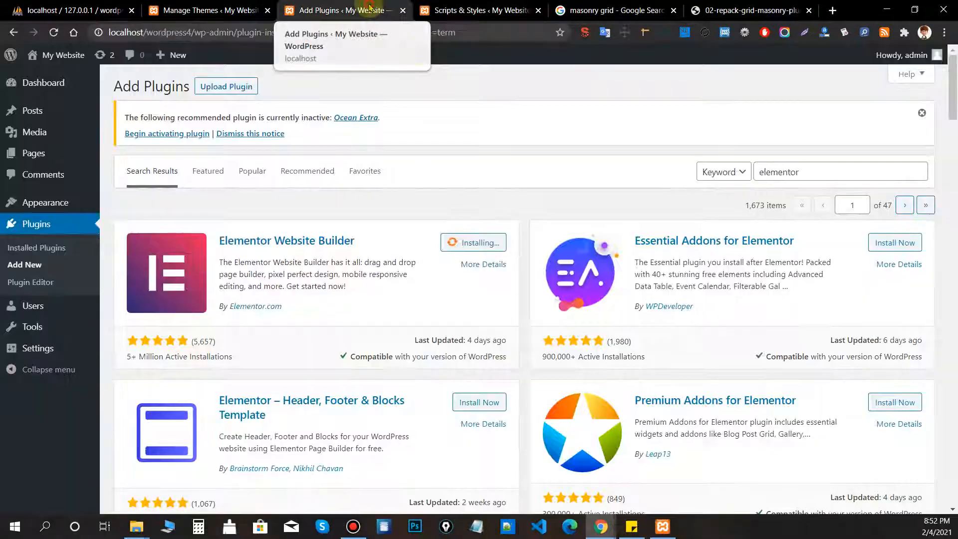
Also disable the Lightbox script on the Scripts & Styles page.
click(474, 10)
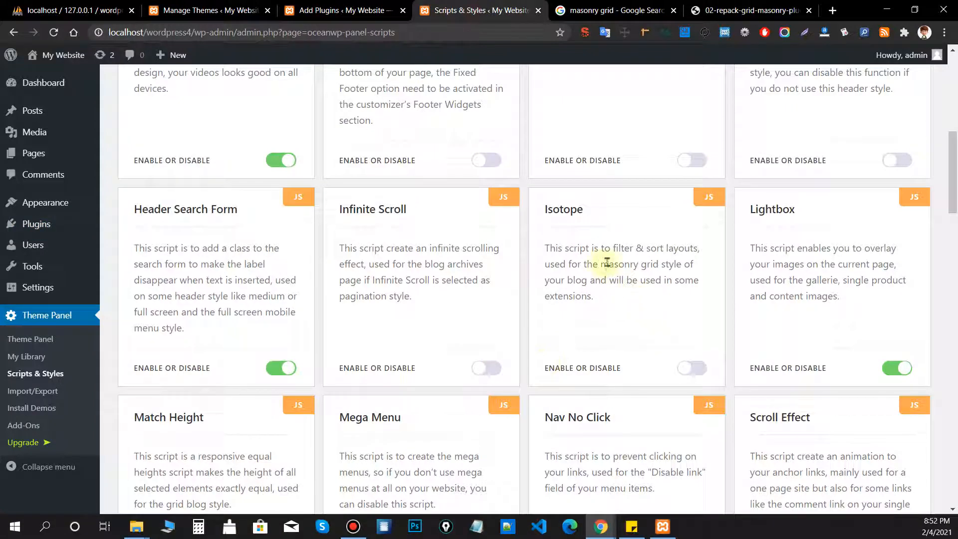
drag(601, 264, 658, 263)
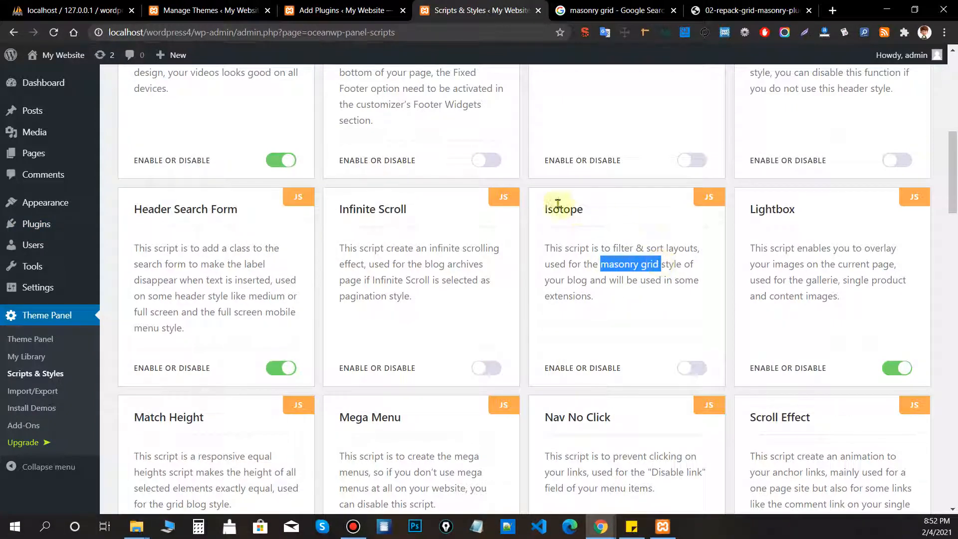
drag(546, 210, 666, 309)
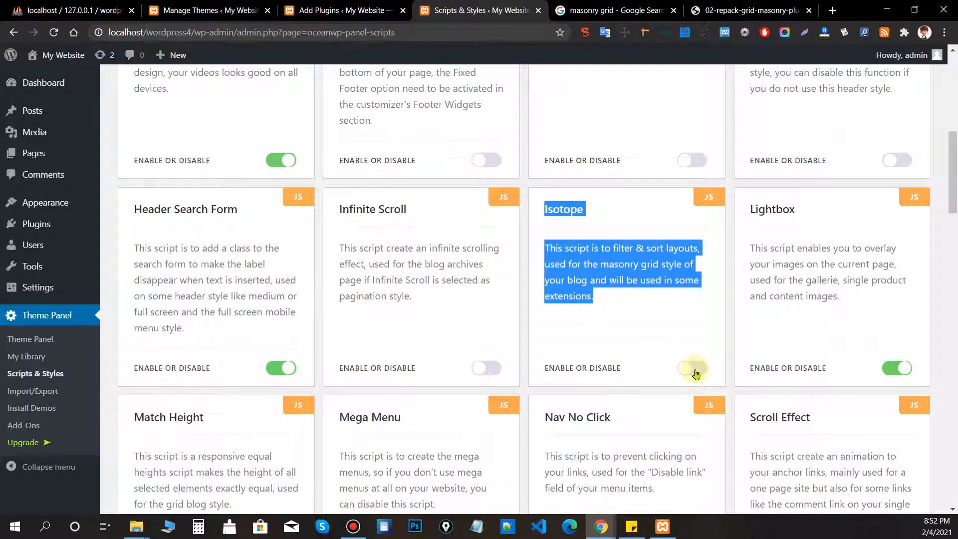
scroll(735, 349, down, 1)
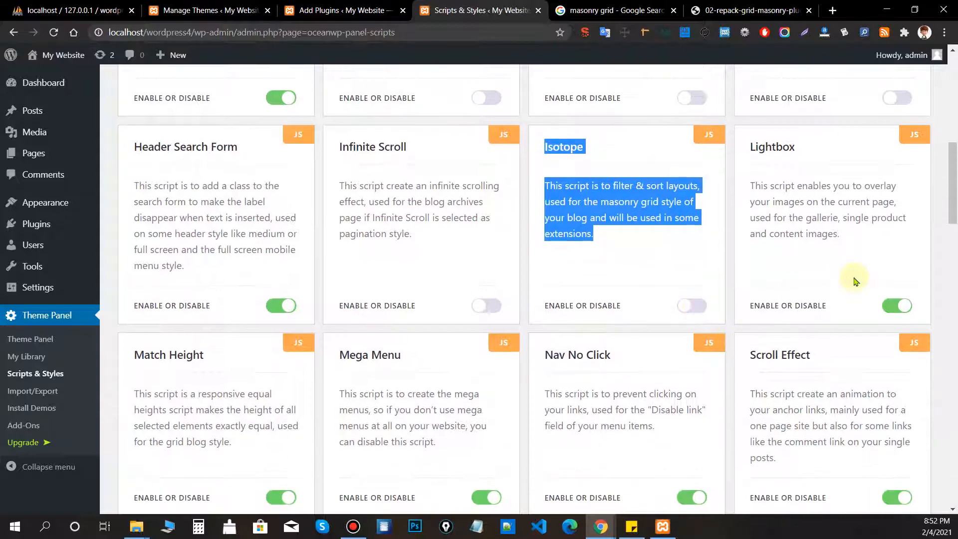
drag(796, 146, 753, 144)
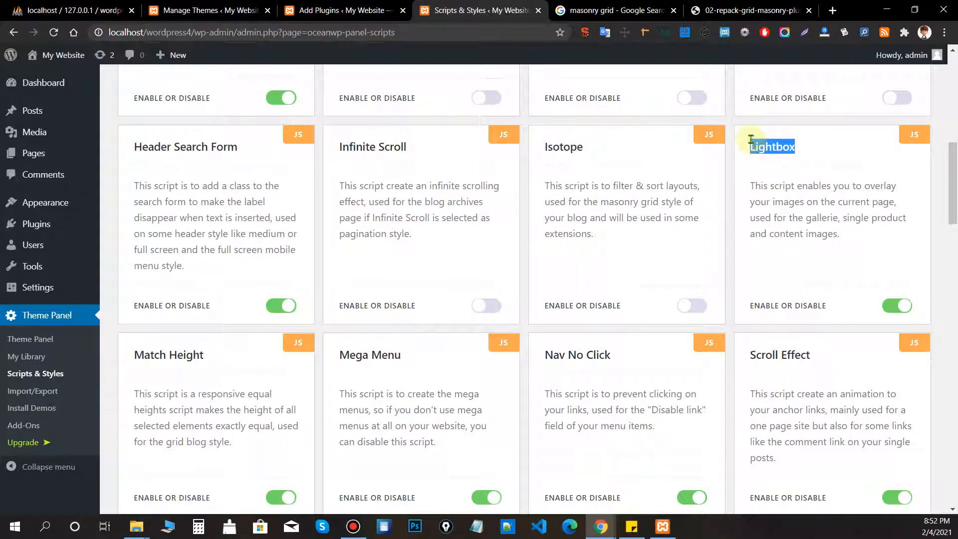
click(751, 139)
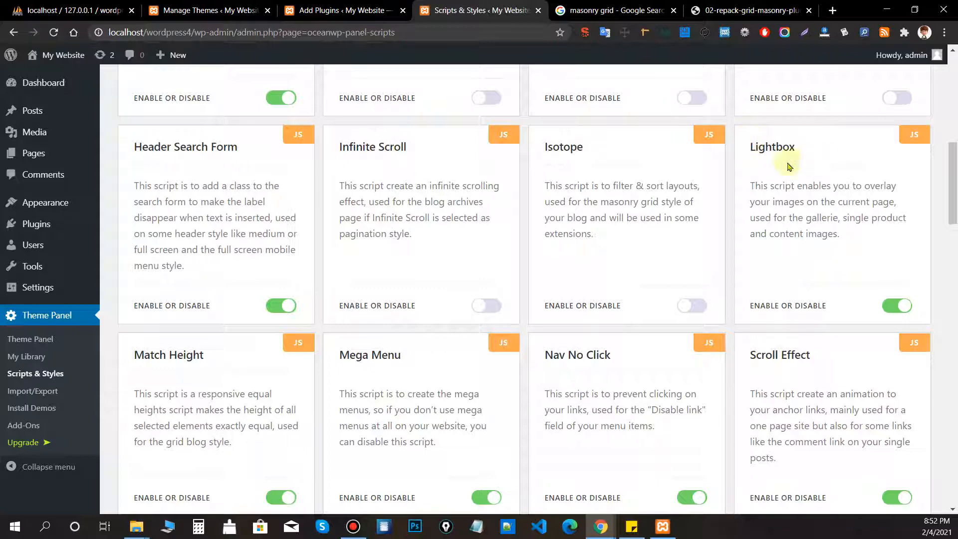
double_click(772, 146)
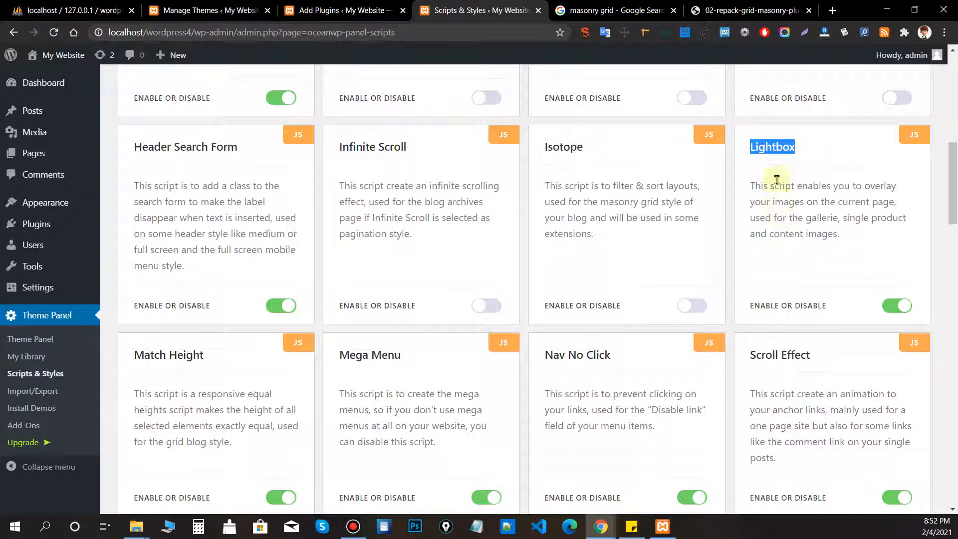
click(897, 305)
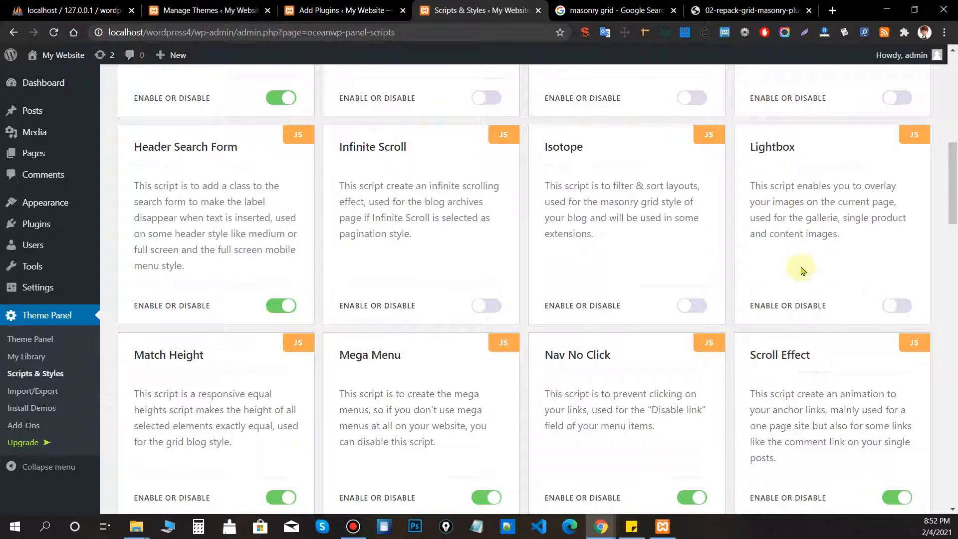
Save the Scripts & Styles changes and skip the OceanWP setup welcome notice.
scroll(802, 270, down, 4)
drag(953, 218, 941, 98)
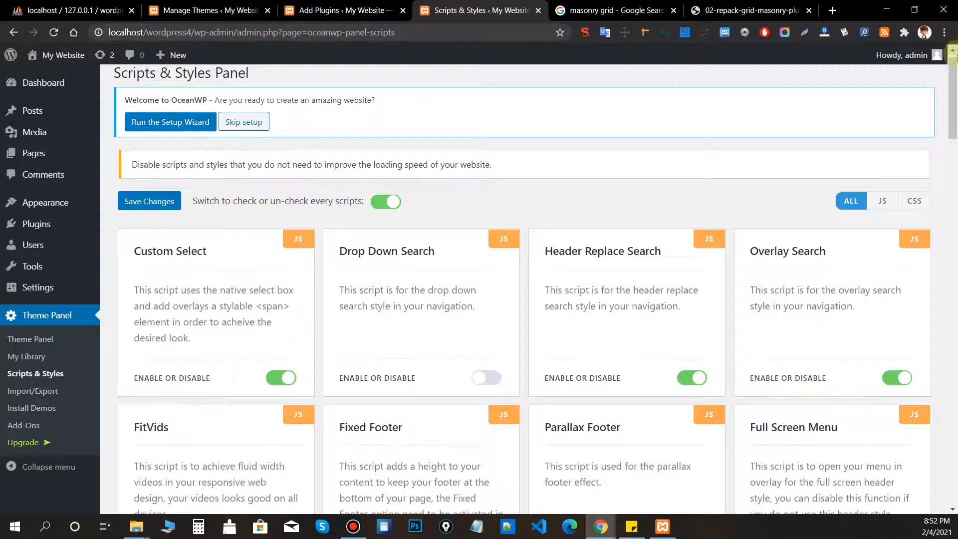
drag(952, 59, 953, 367)
scroll(620, 250, down, 3)
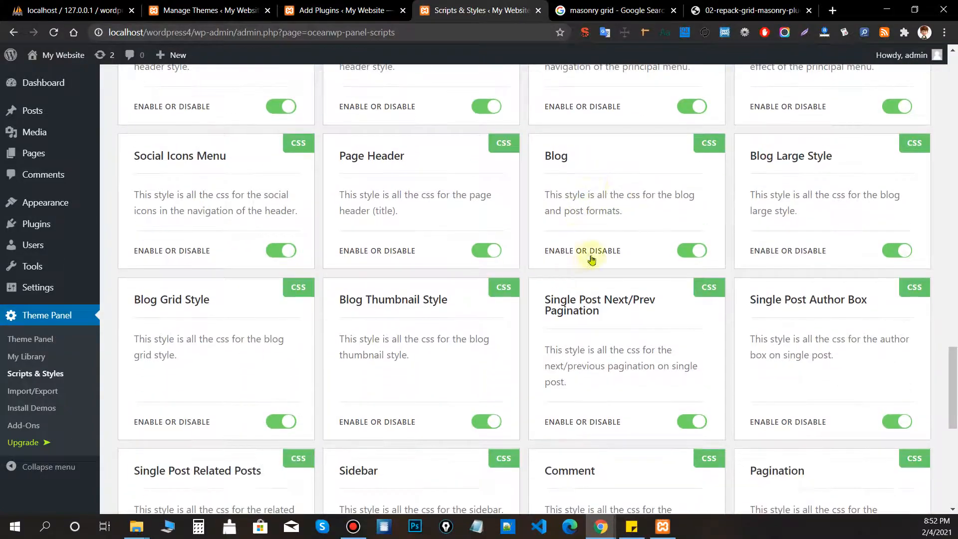
scroll(591, 260, down, 7)
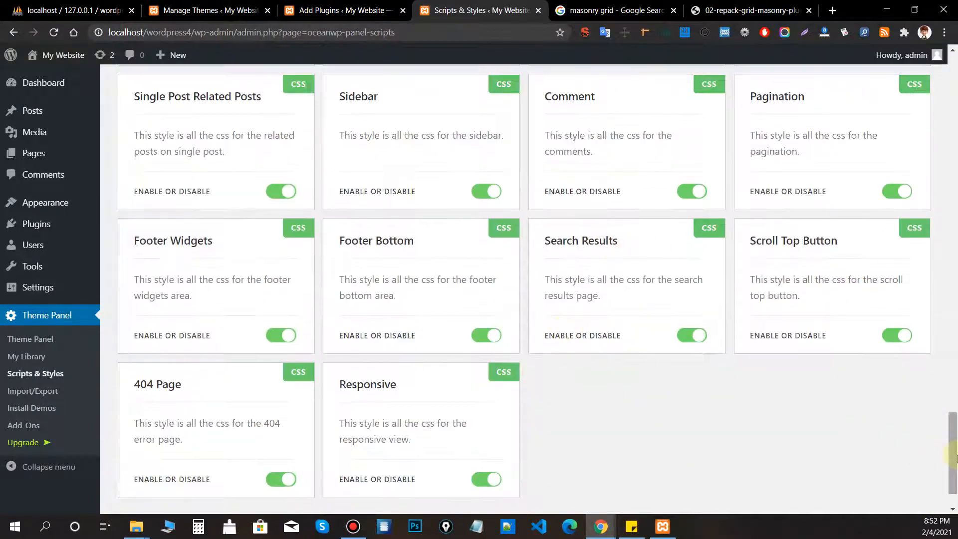
drag(953, 456, 953, 75)
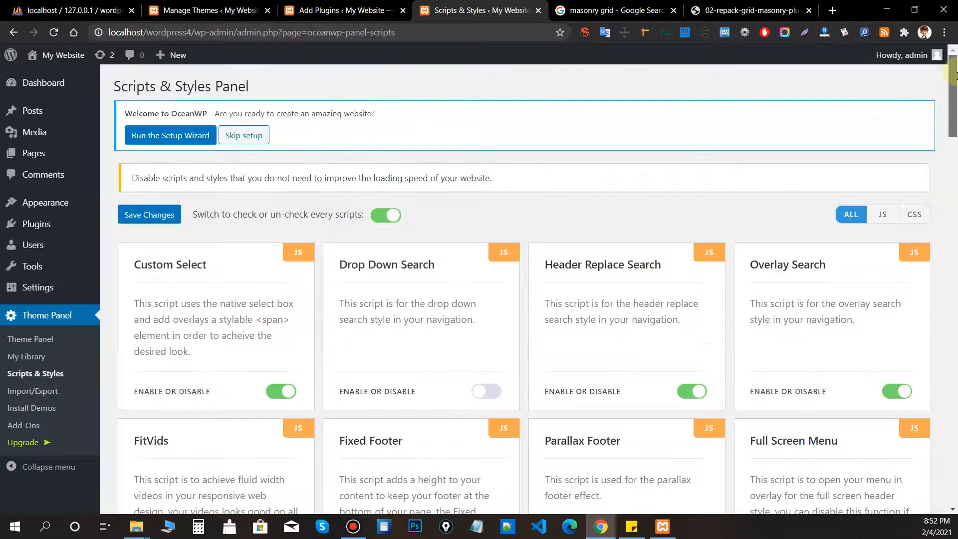
click(131, 214)
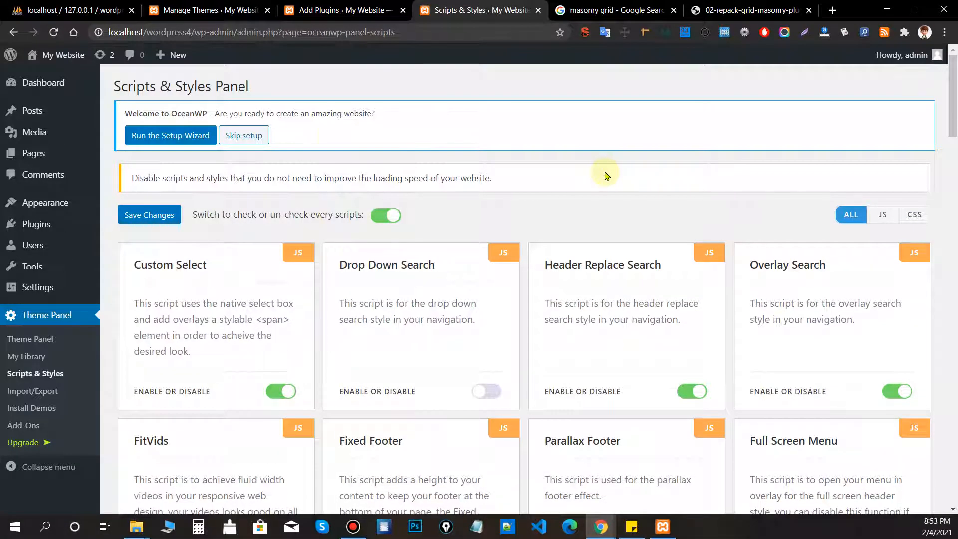
click(245, 135)
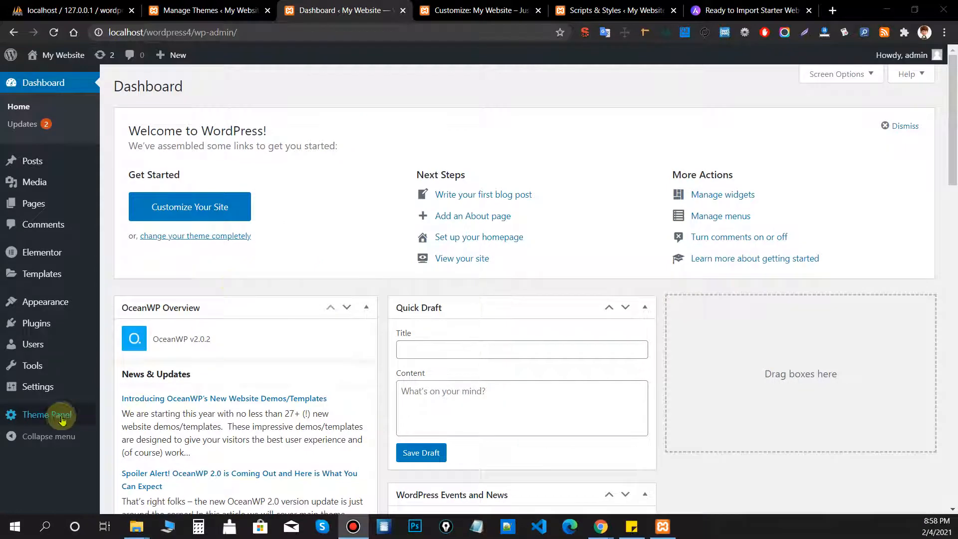
Open the Customizer's General Options and point out the tagline 'Just another WordPress site'.
mouse_move(60, 420)
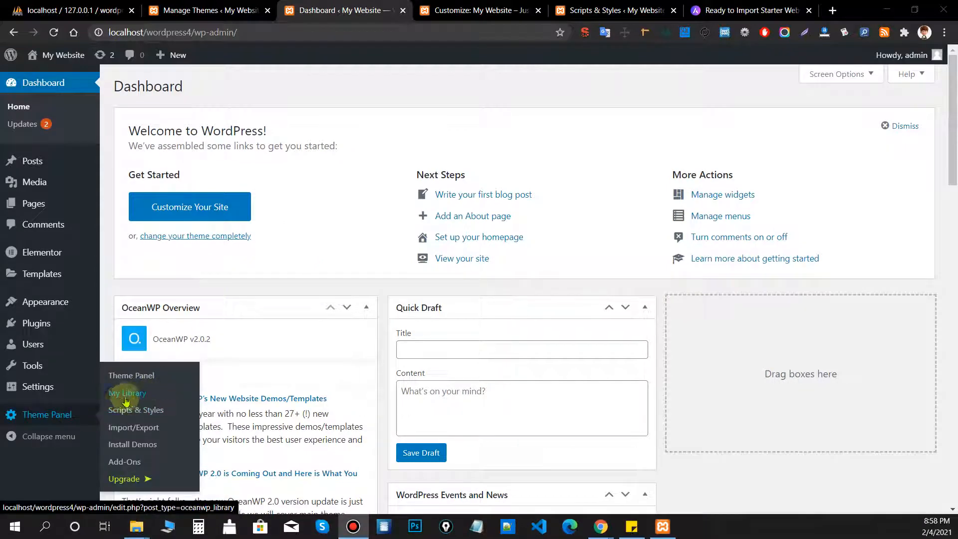
click(479, 11)
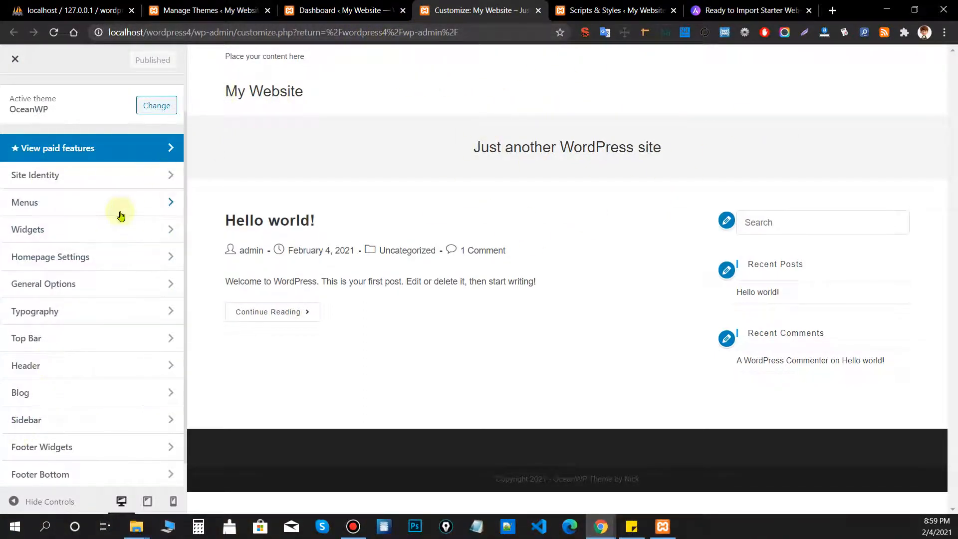
click(135, 290)
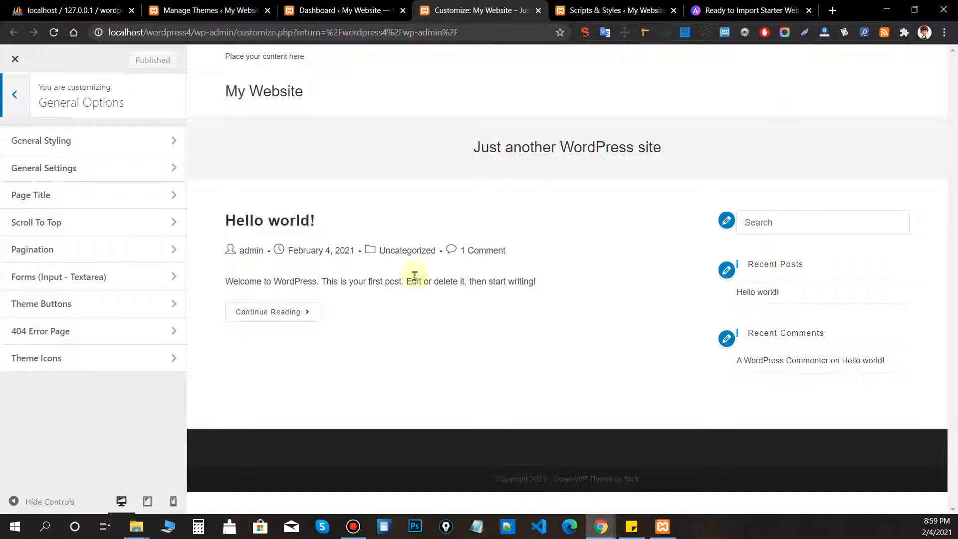
drag(285, 144, 753, 154)
click(428, 157)
drag(427, 157, 921, 143)
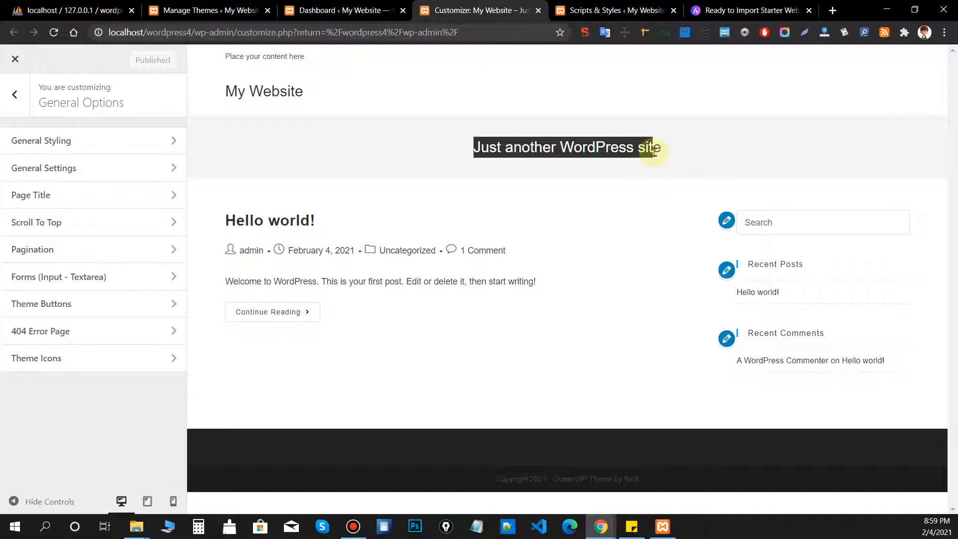
Set the Page Title style to Hidden, then reopen the style choices.
click(4, 105)
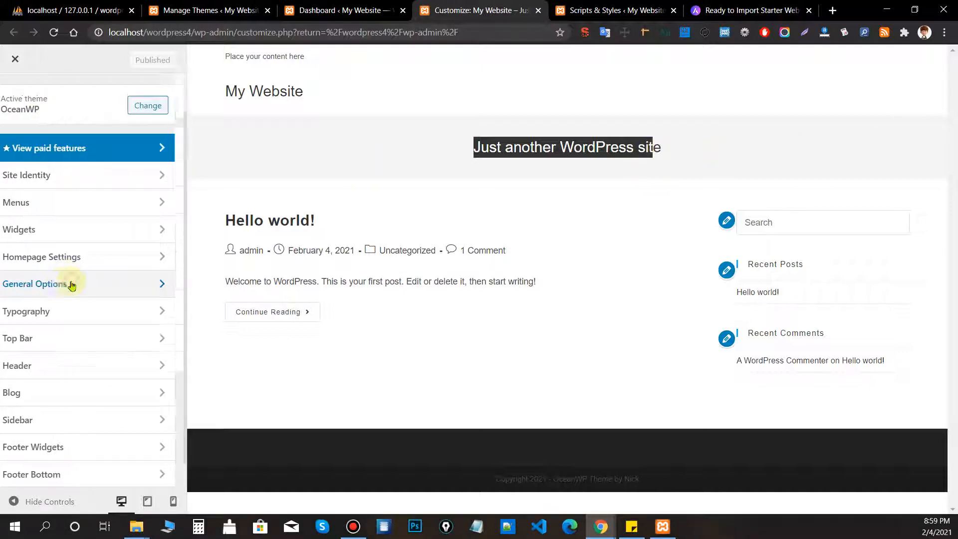
click(70, 284)
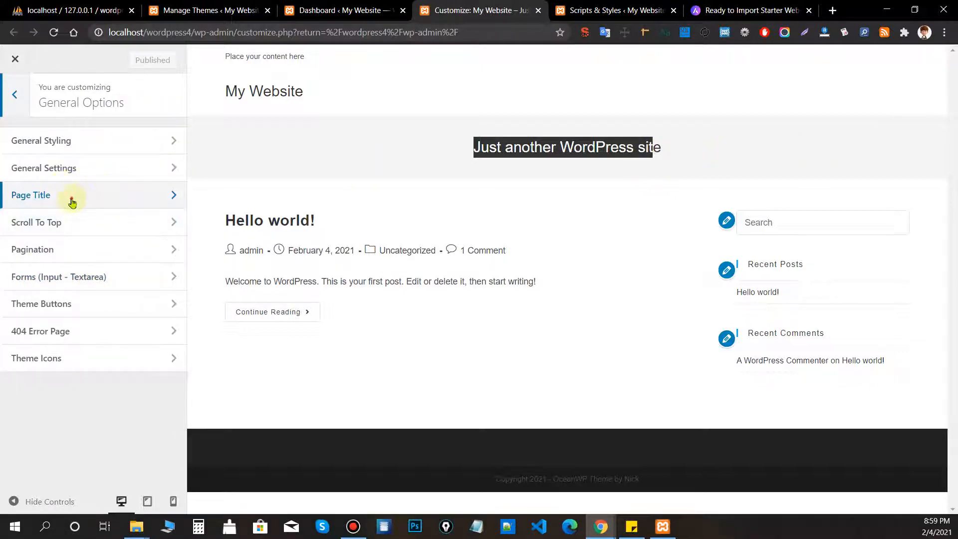
click(70, 199)
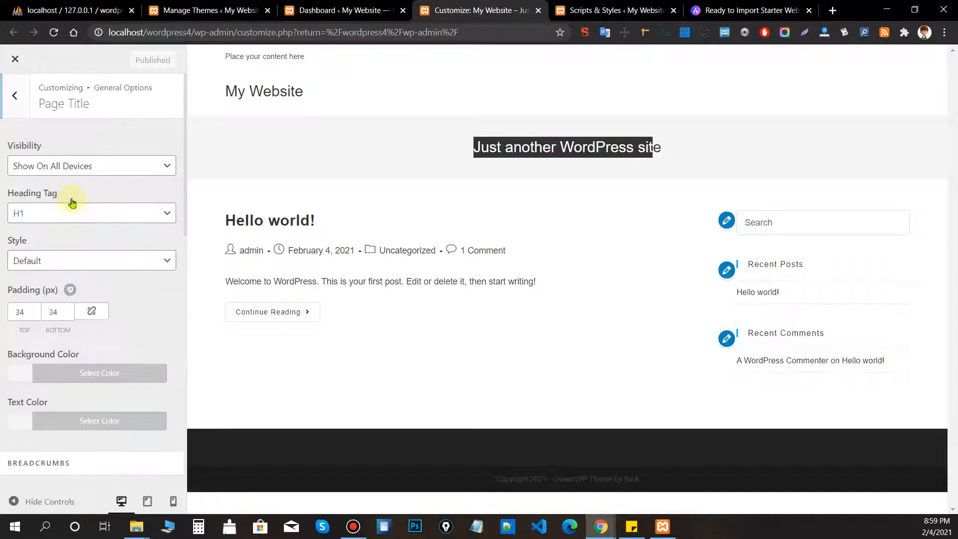
click(635, 200)
click(82, 260)
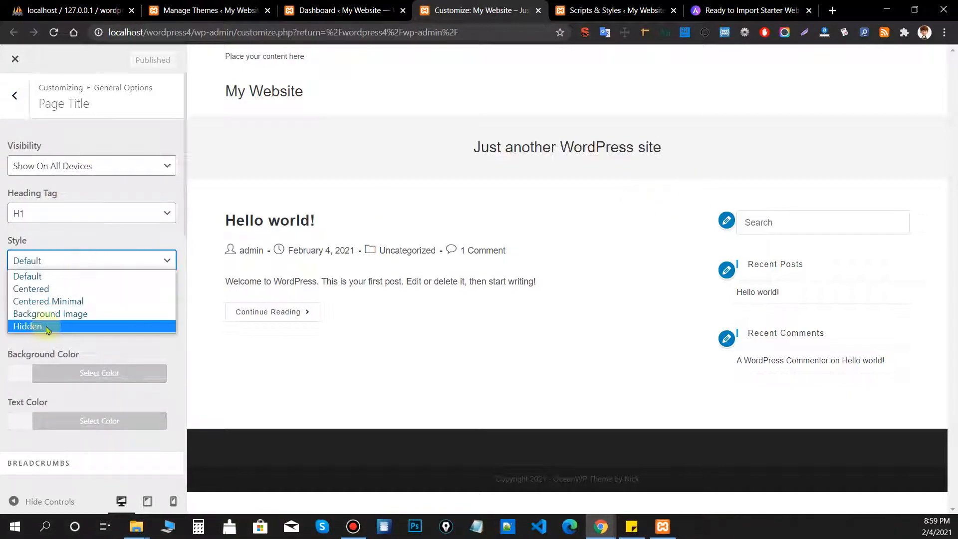
click(45, 328)
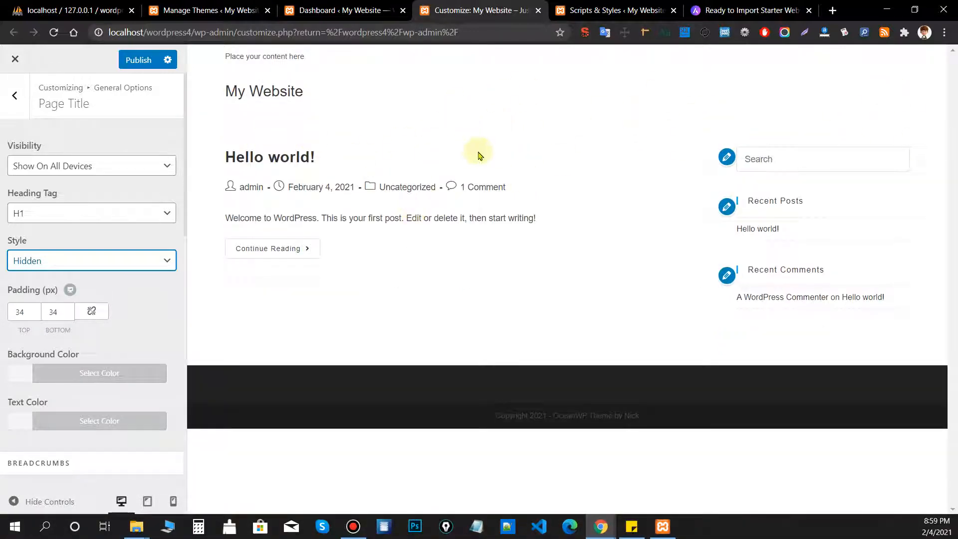
click(87, 270)
Restore the Page Title style to Default and review the Breadcrumbs options.
click(71, 274)
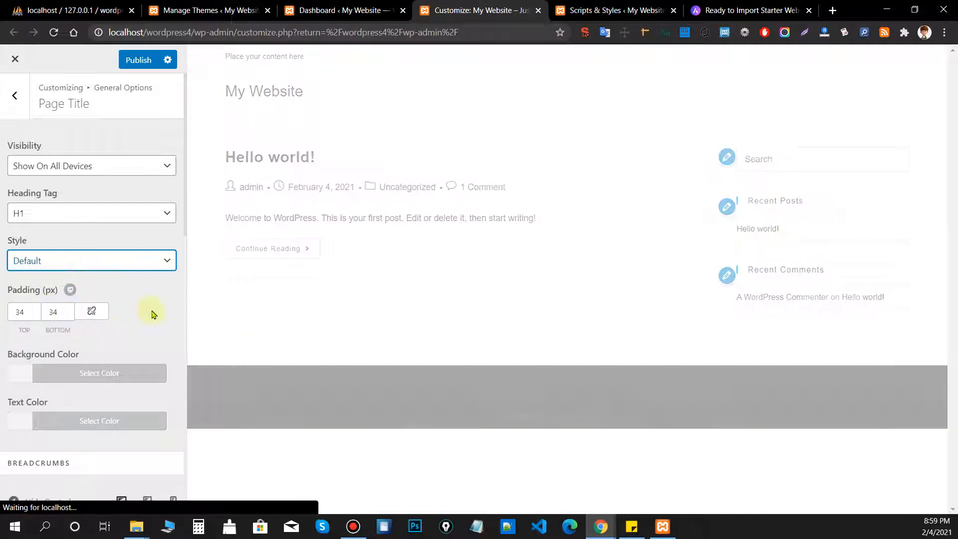
scroll(120, 288, down, 1)
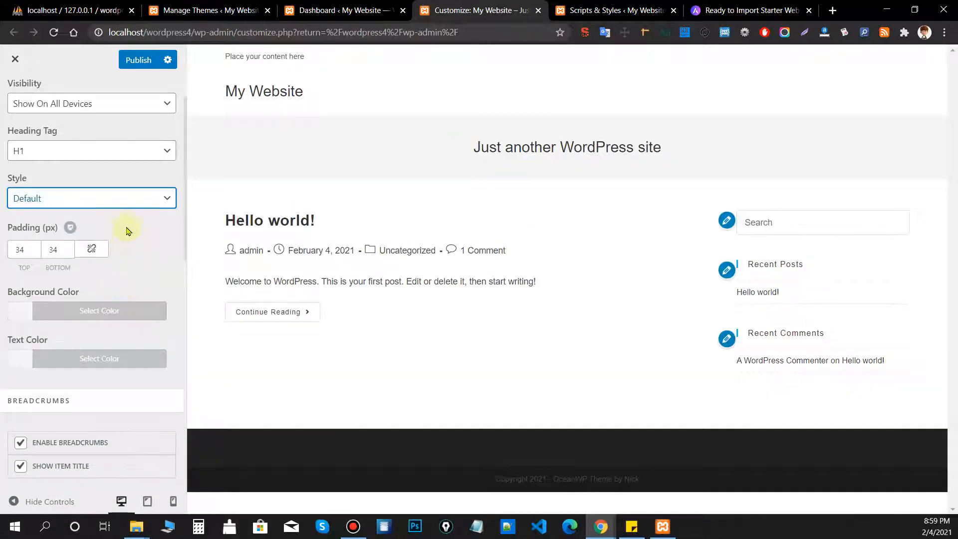
scroll(126, 231, down, 2)
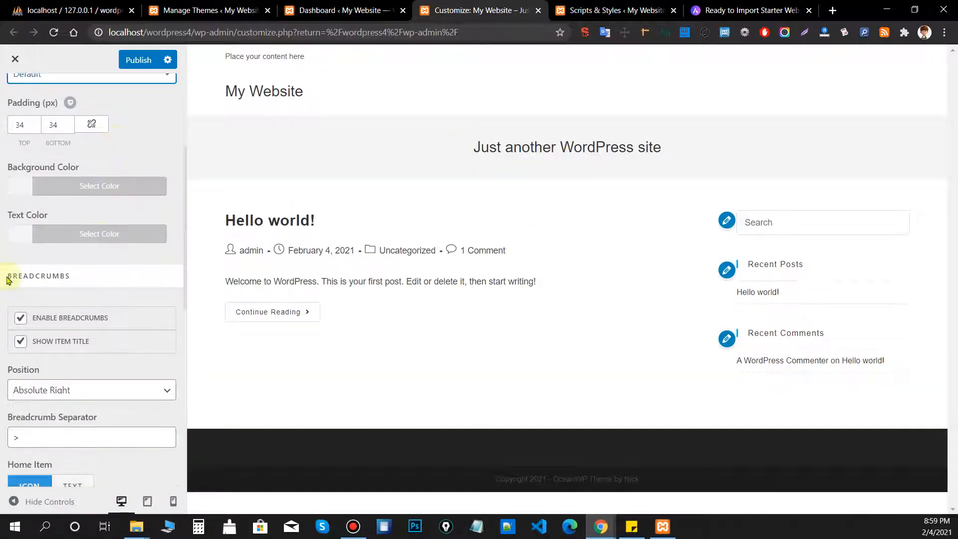
drag(8, 278, 82, 276)
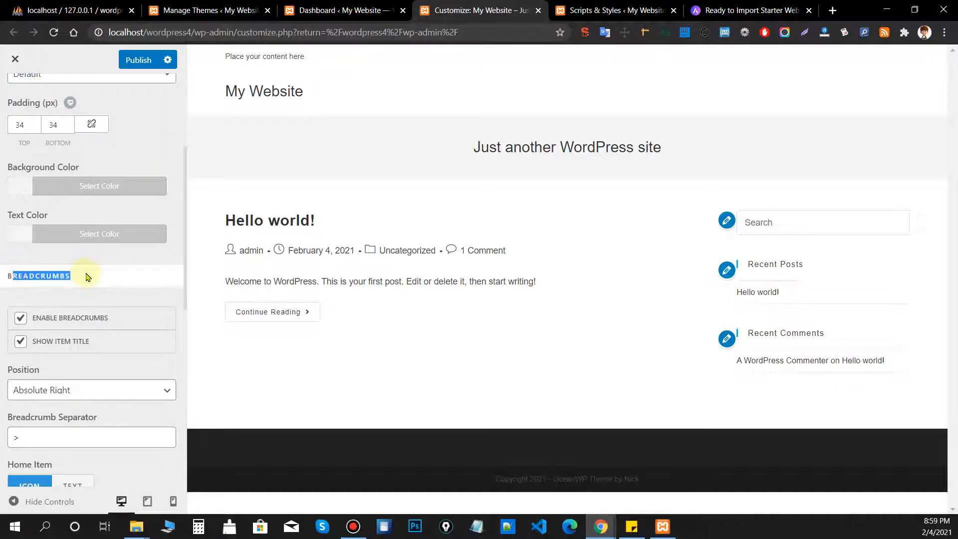
click(95, 274)
scroll(100, 314, down, 2)
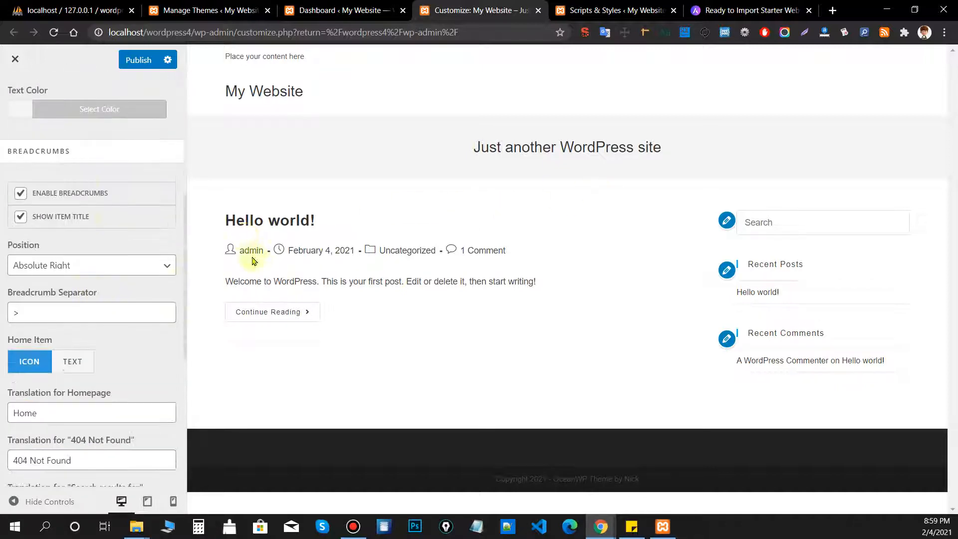
Open the Hello world! post in the preview to show the Blog title and breadcrumb trail.
click(254, 222)
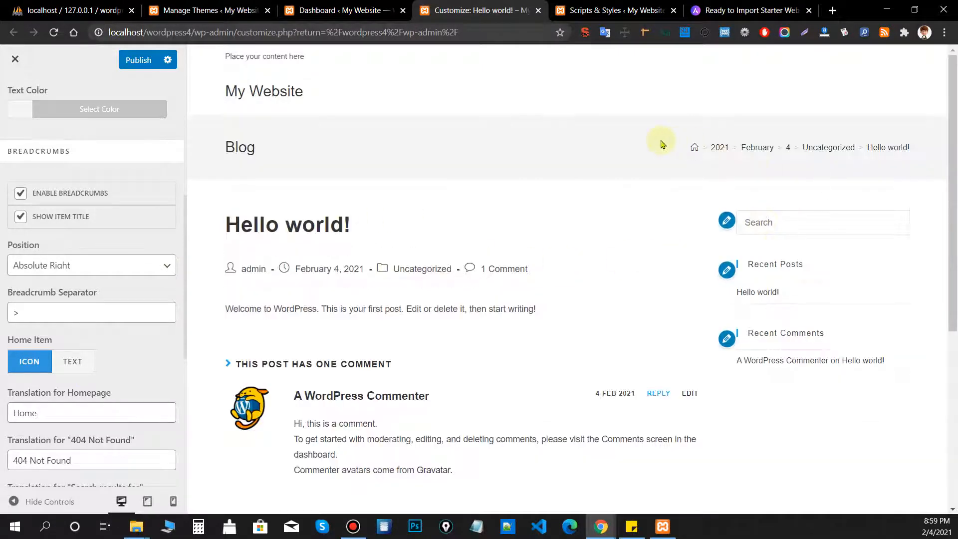
drag(661, 144, 903, 150)
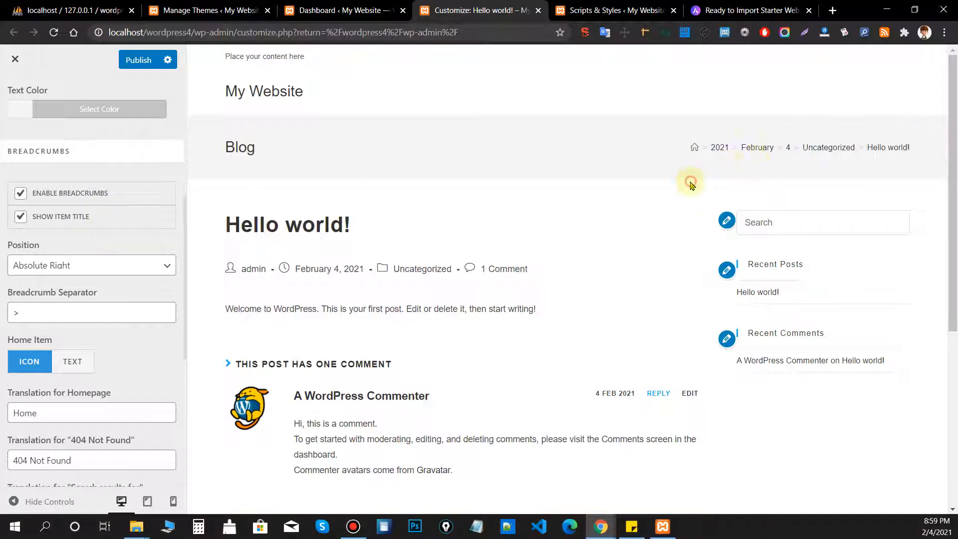
scroll(71, 293, down, 4)
scroll(139, 300, up, 6)
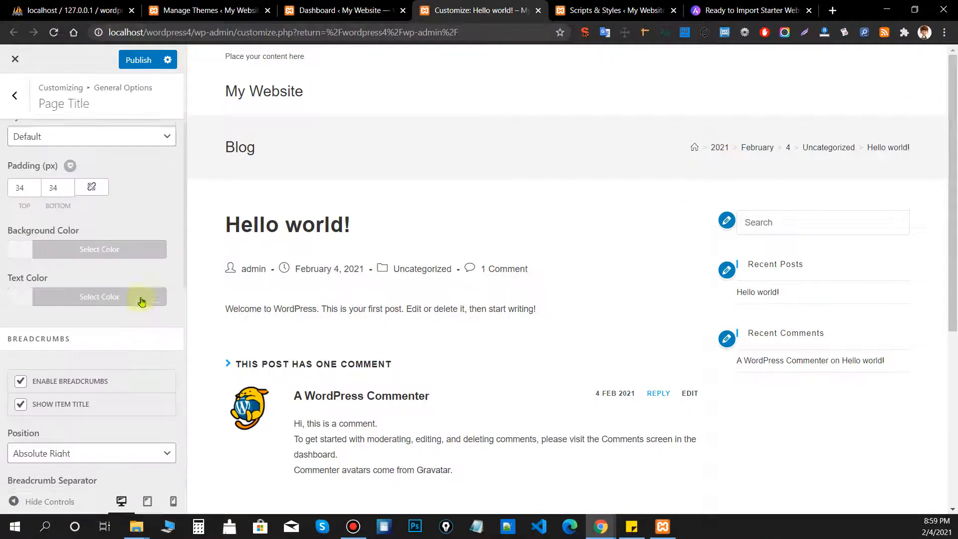
Keep the Scroll Up Button enabled under Scroll To Top, testing the jump to the page top.
click(20, 104)
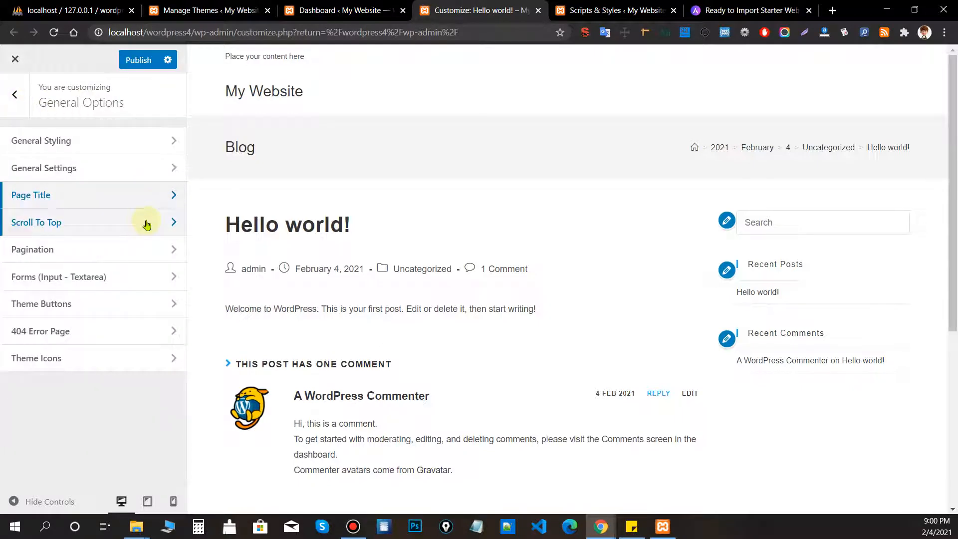
click(47, 231)
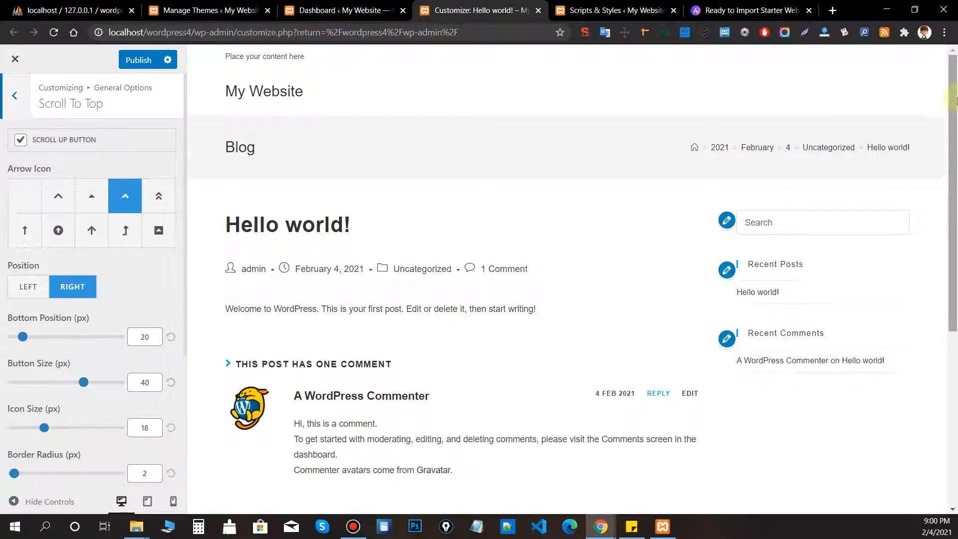
scroll(953, 150, down, 2)
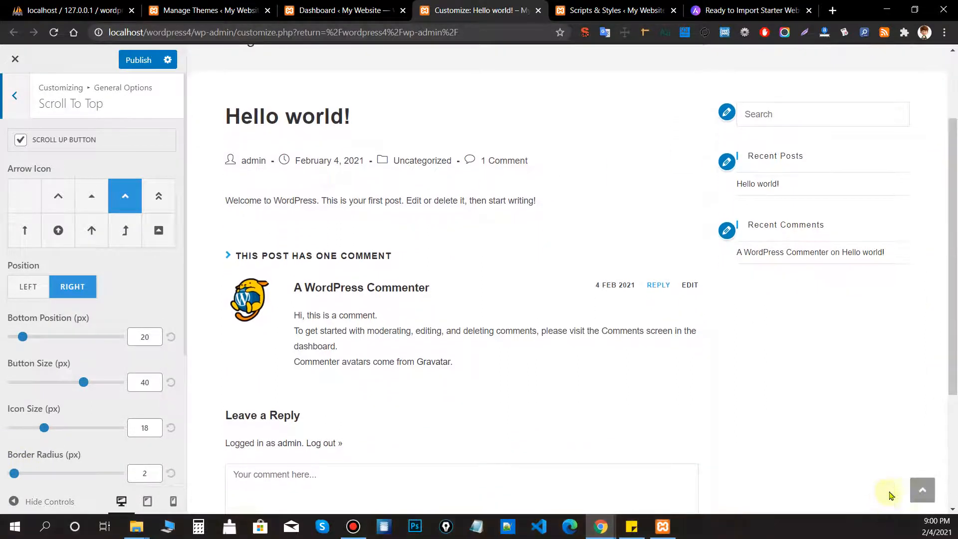
click(922, 490)
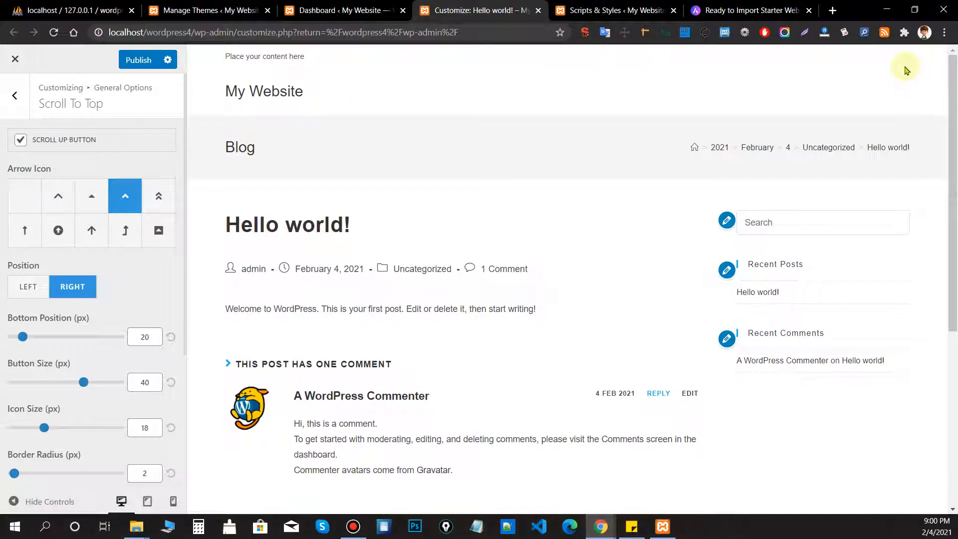
scroll(889, 64, down, 5)
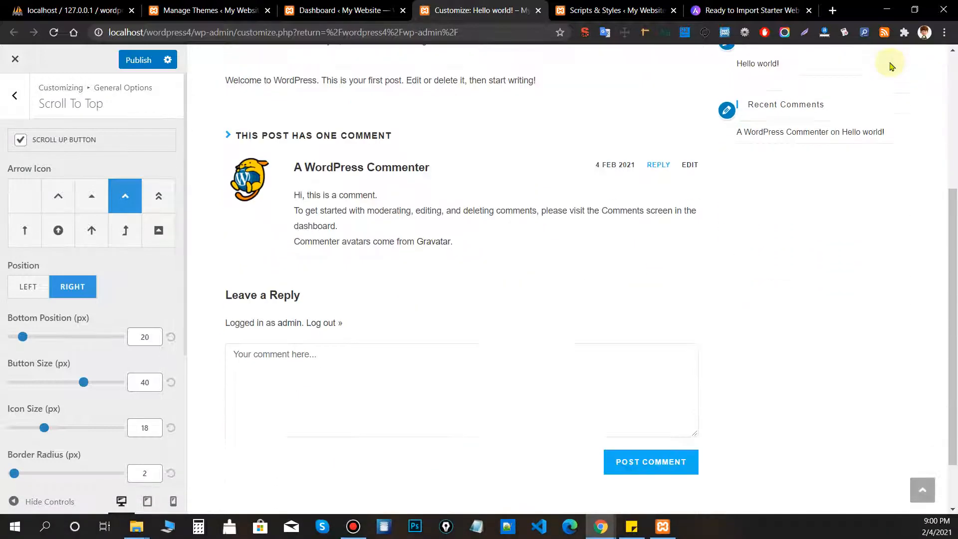
click(922, 491)
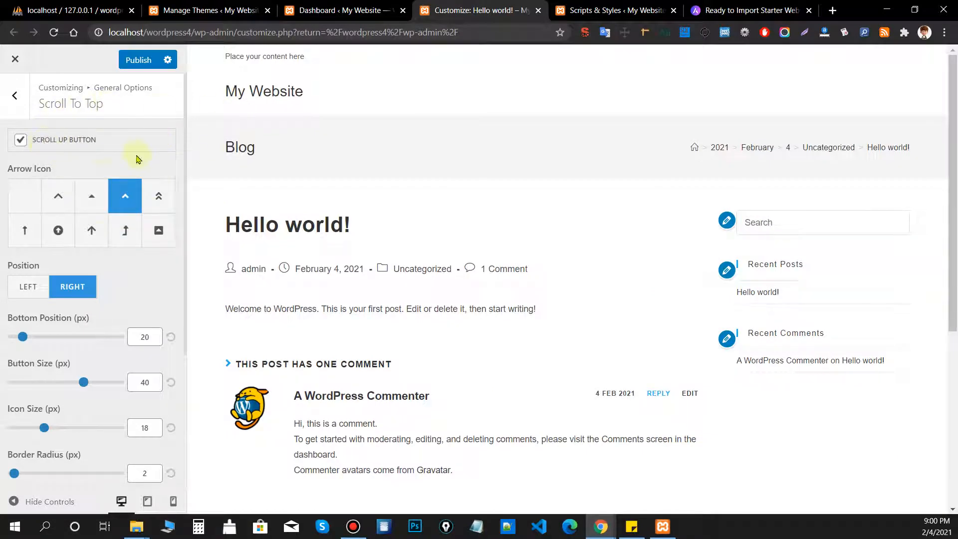
scroll(157, 120, down, 1)
scroll(191, 223, down, 1)
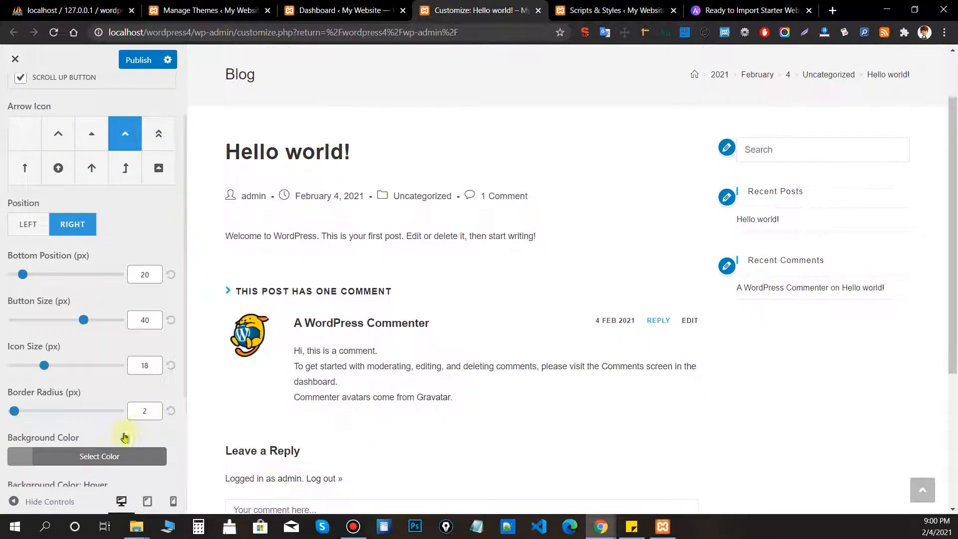
scroll(120, 339, up, 1)
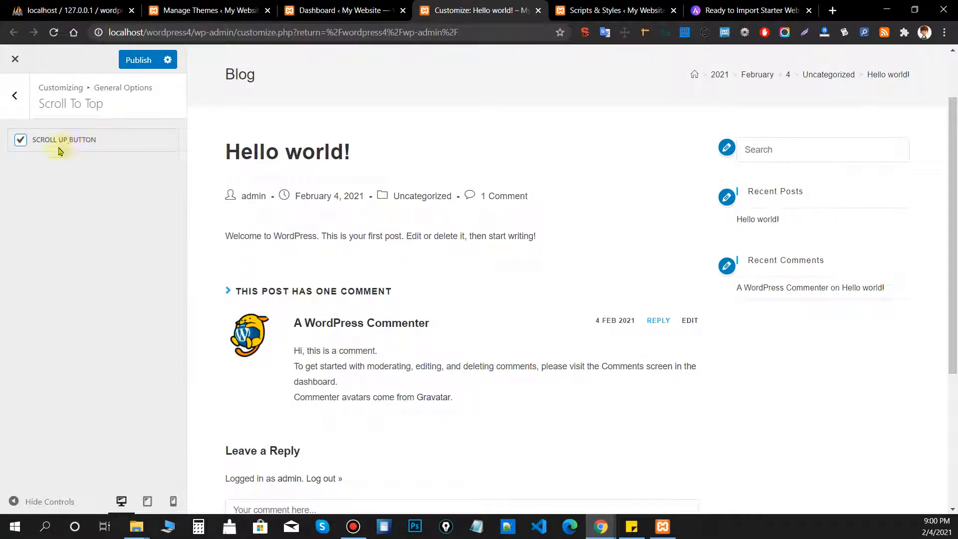
click(21, 107)
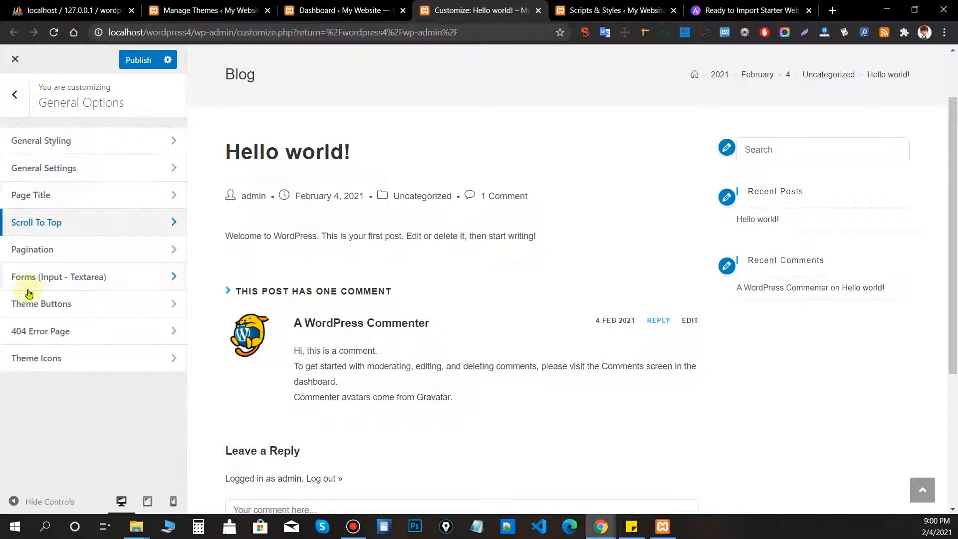
Show the Uncategorized archive in the preview and open a new post editor in another tab.
click(68, 244)
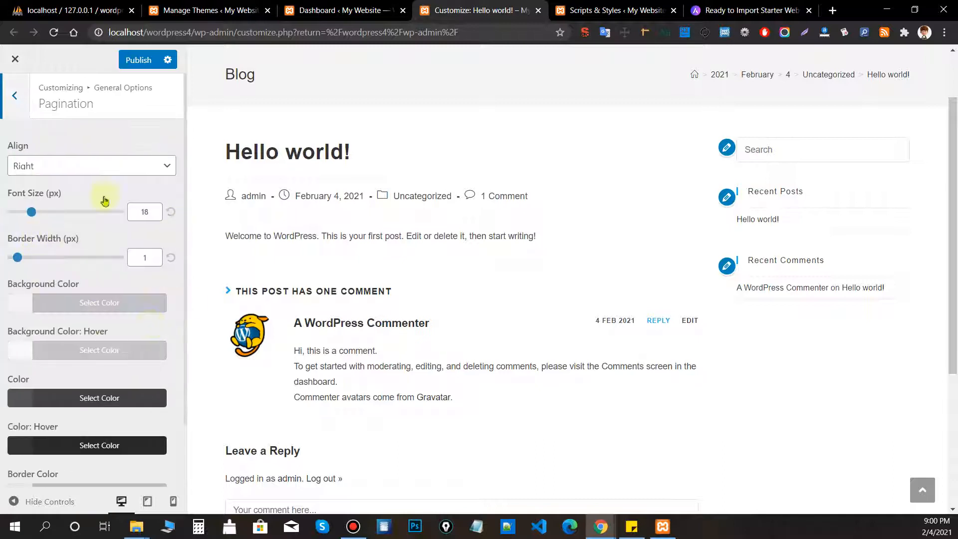
click(822, 78)
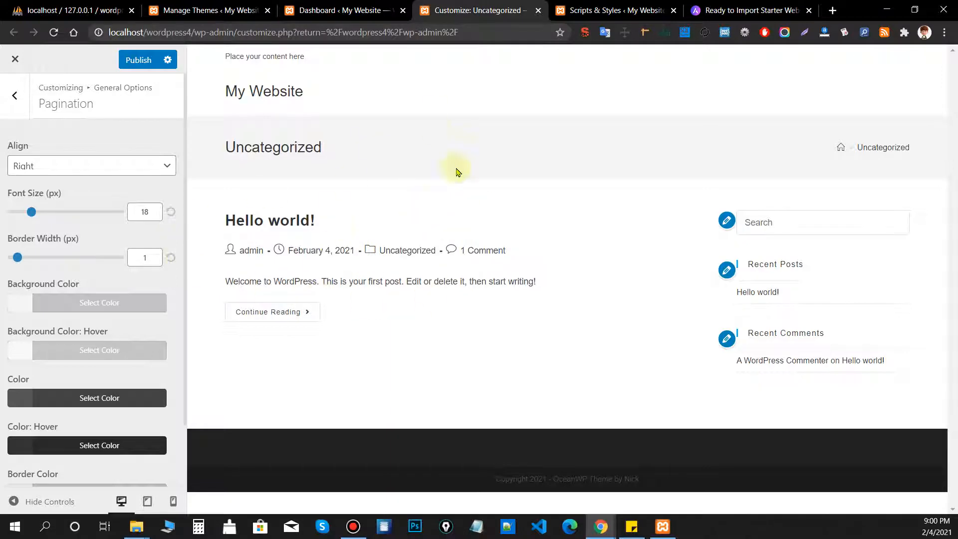
click(185, 7)
mouse_move(44, 111)
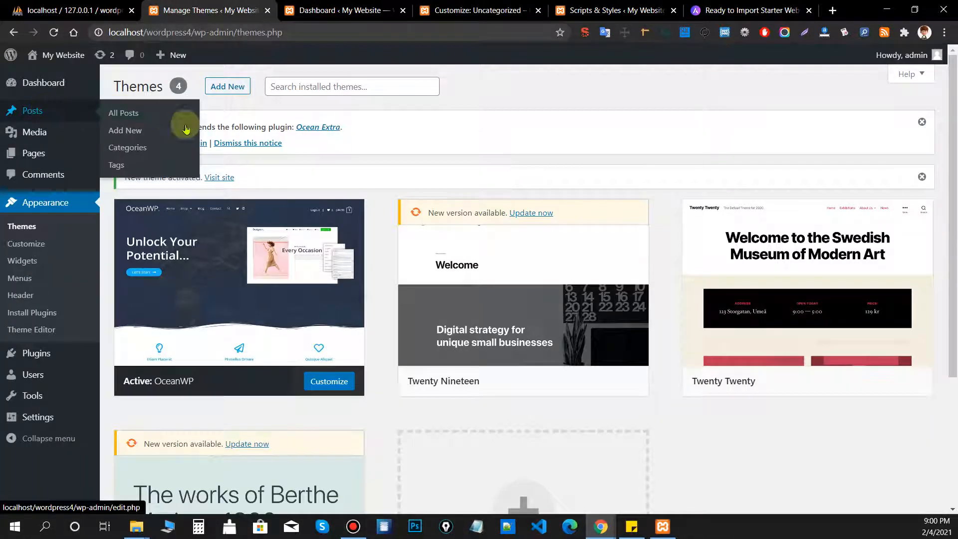
middle_click(150, 134)
click(275, 10)
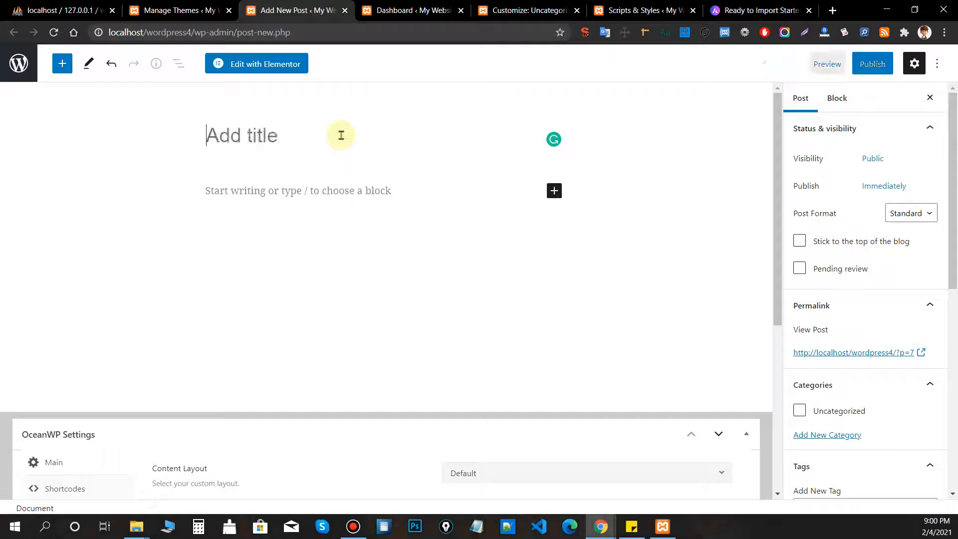
Publish the new post titled 'Our course' and reload the Uncategorized archive preview.
text(Oy)
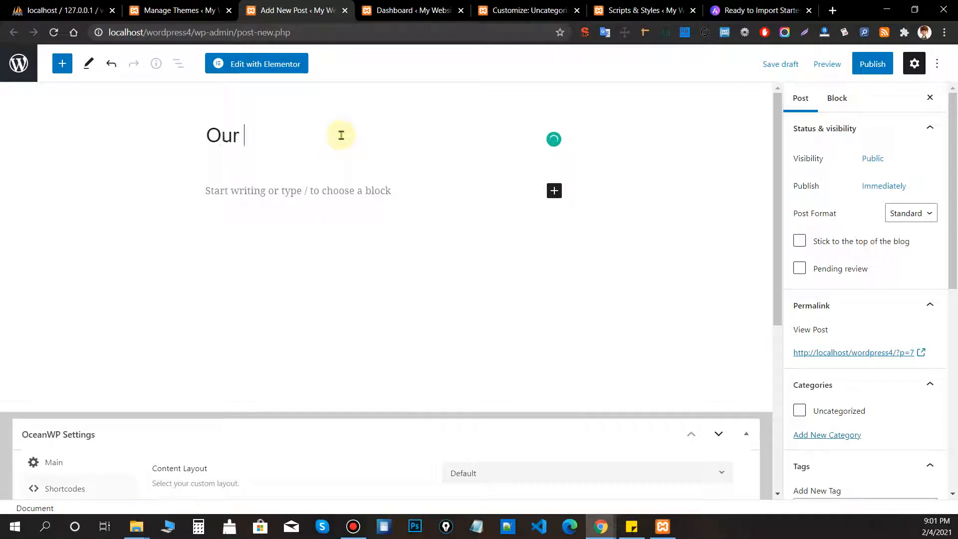
click(873, 64)
click(855, 70)
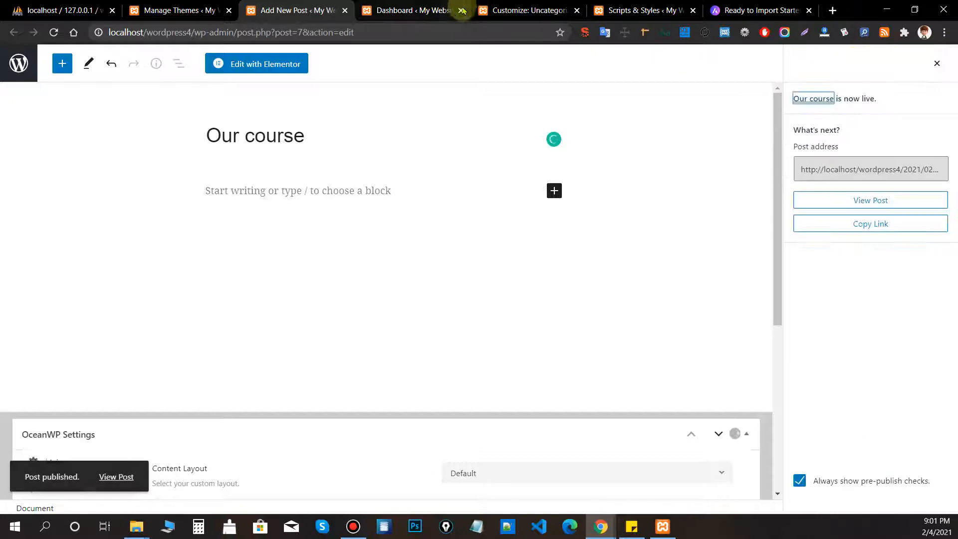
click(507, 12)
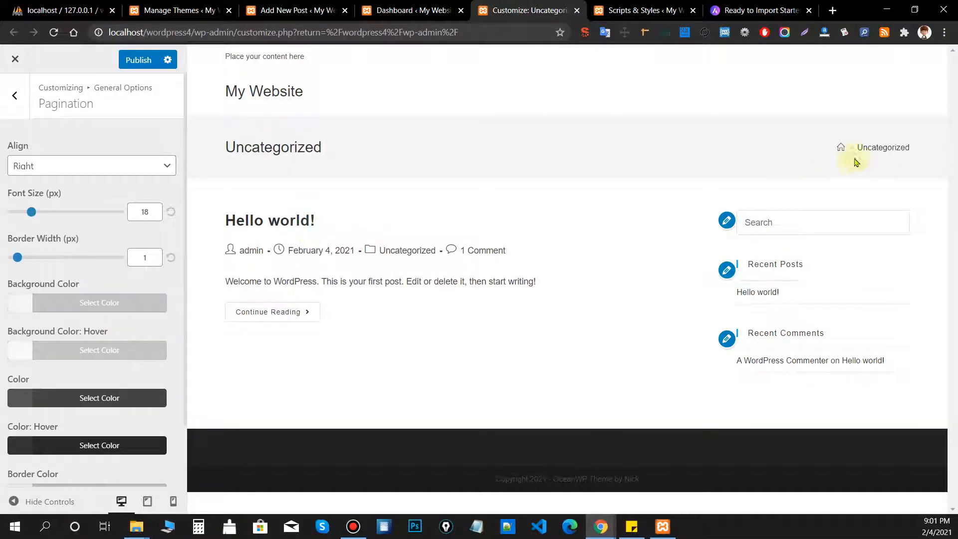
click(881, 147)
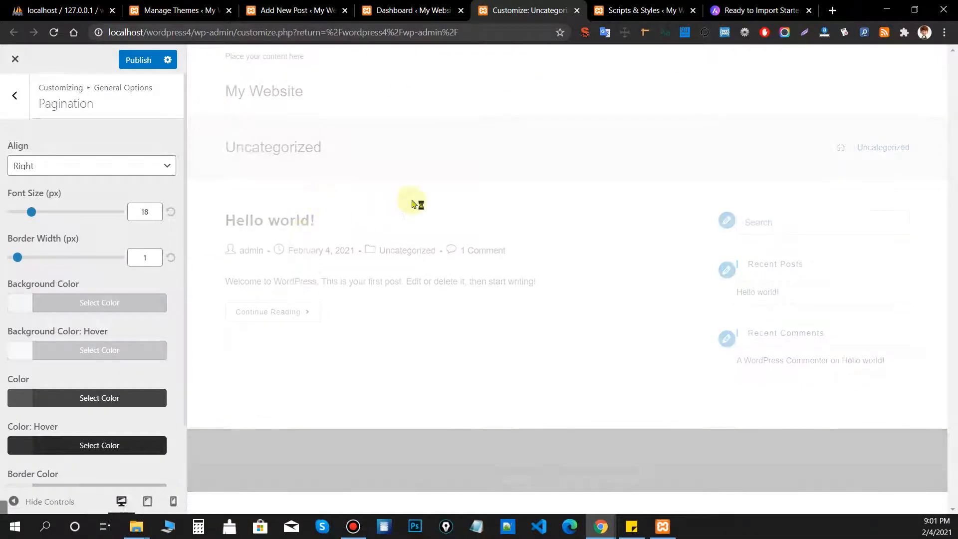
Set Reading Settings' 'Blog pages show at most' to 1 post and save.
scroll(144, 214, down, 2)
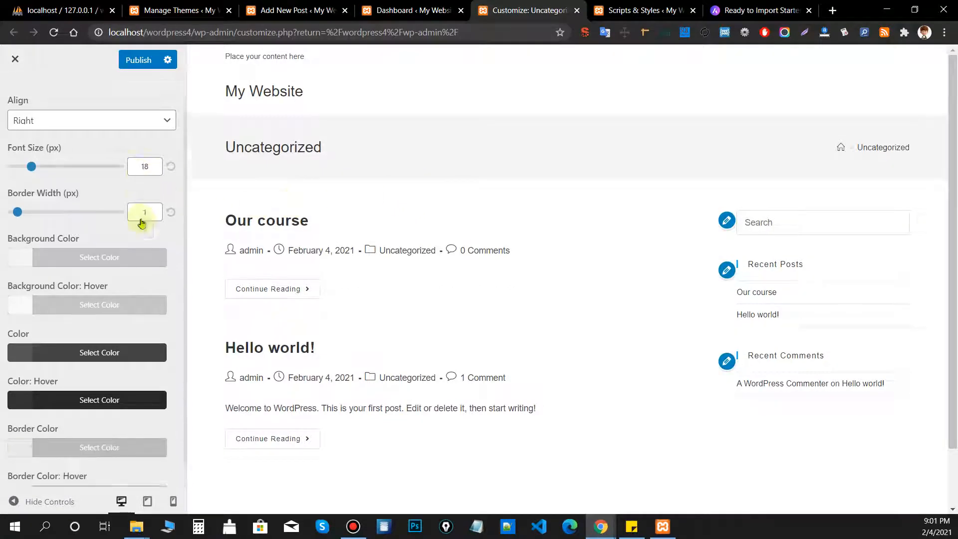
click(212, 7)
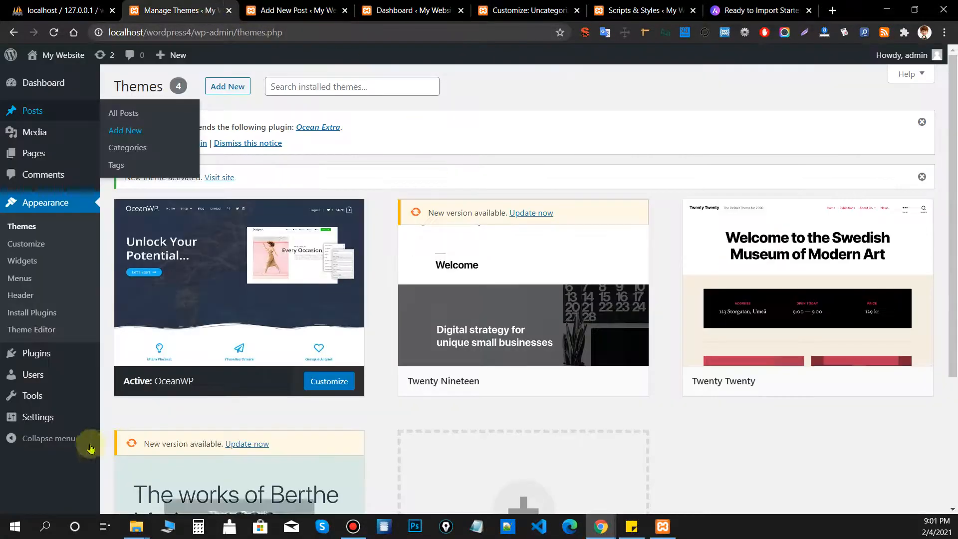
mouse_move(70, 419)
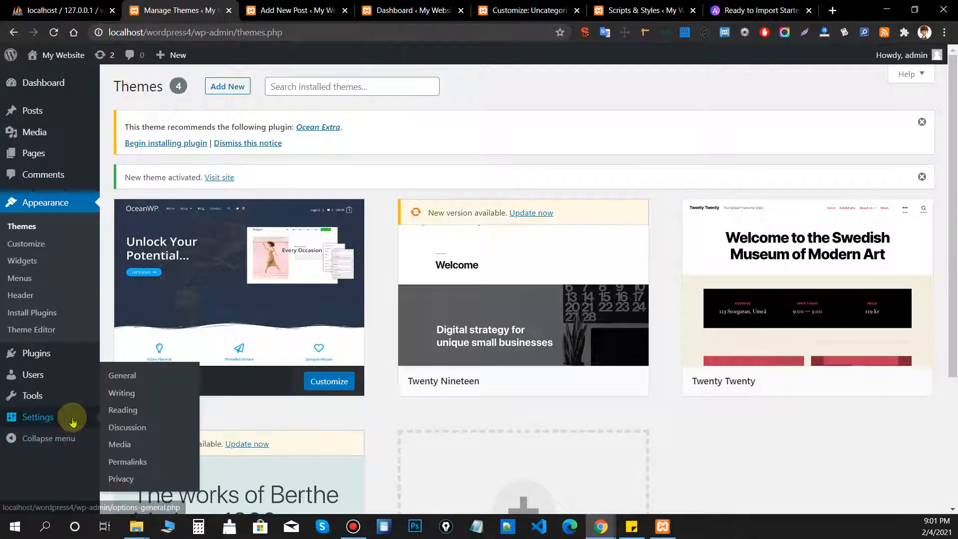
click(144, 412)
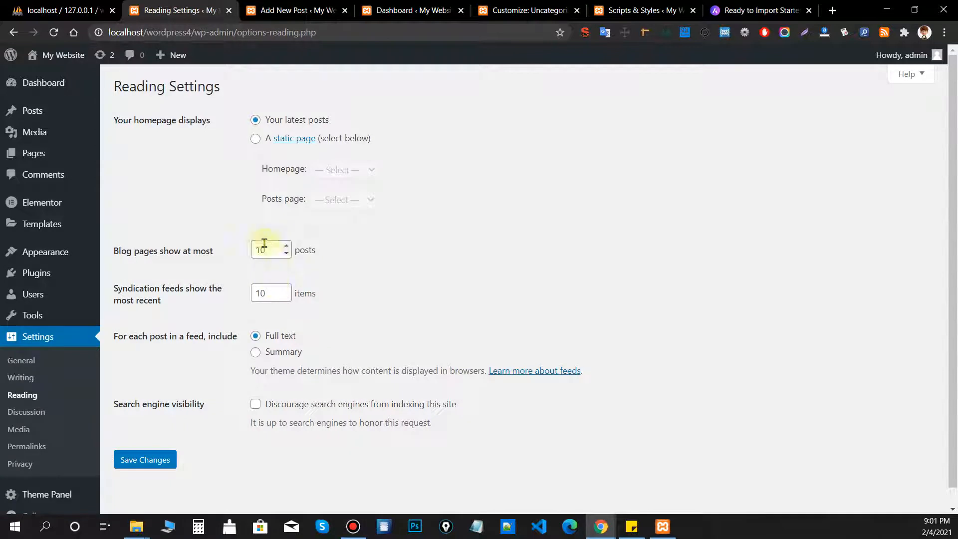
drag(113, 251, 227, 258)
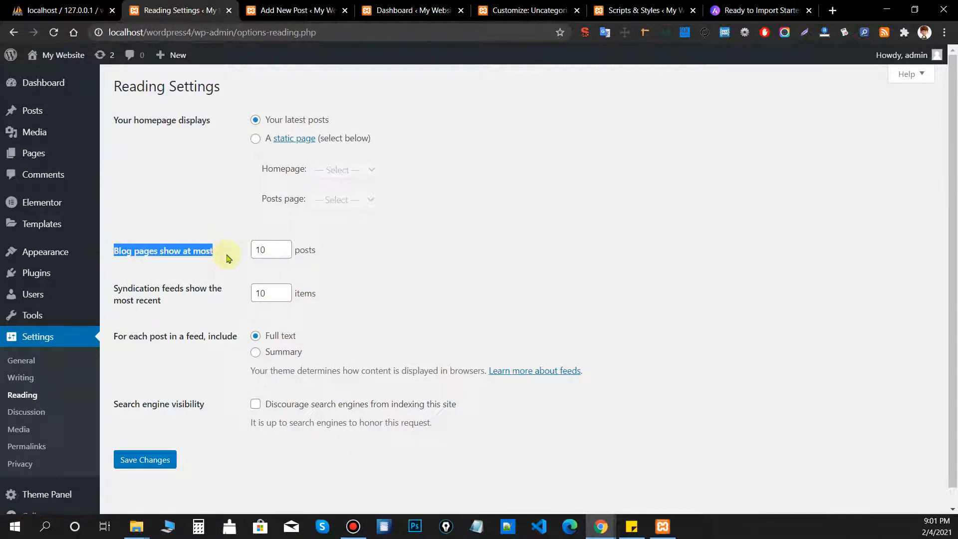
double_click(275, 244)
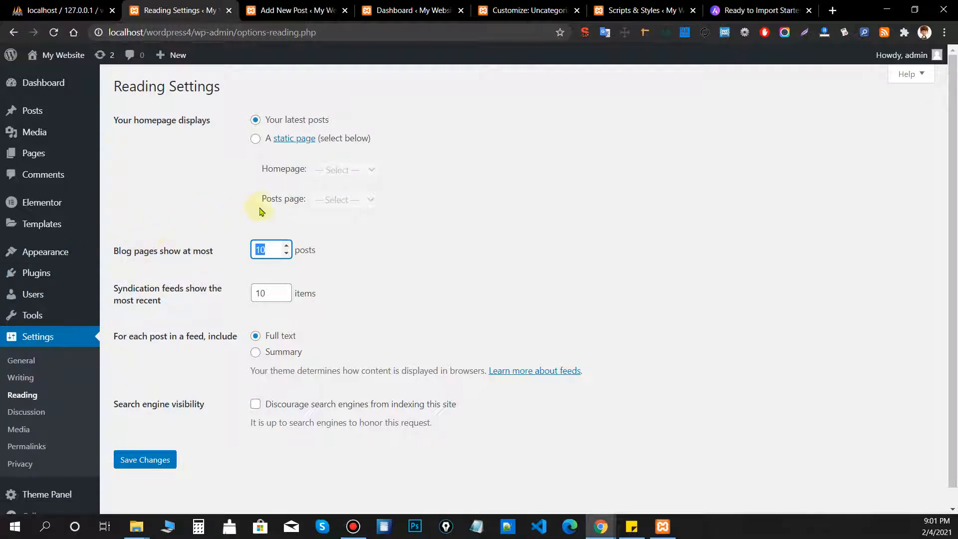
text(1)
click(140, 458)
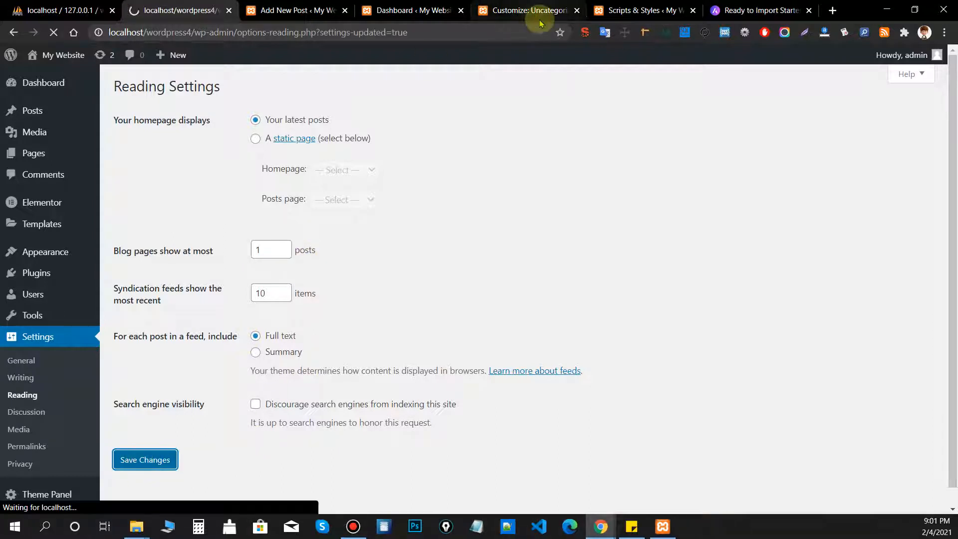
click(542, 10)
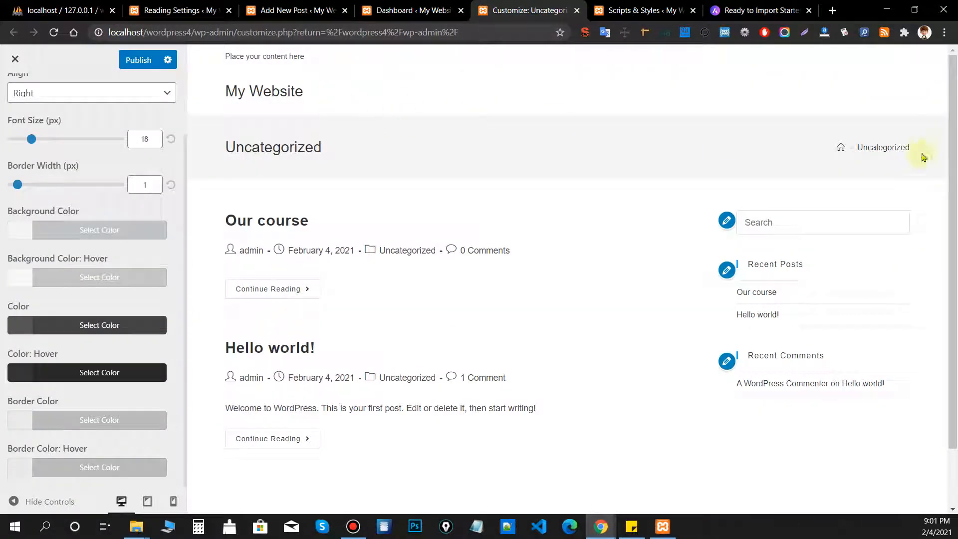
Reload the Uncategorized archive preview to confirm it now shows one post per page.
click(895, 147)
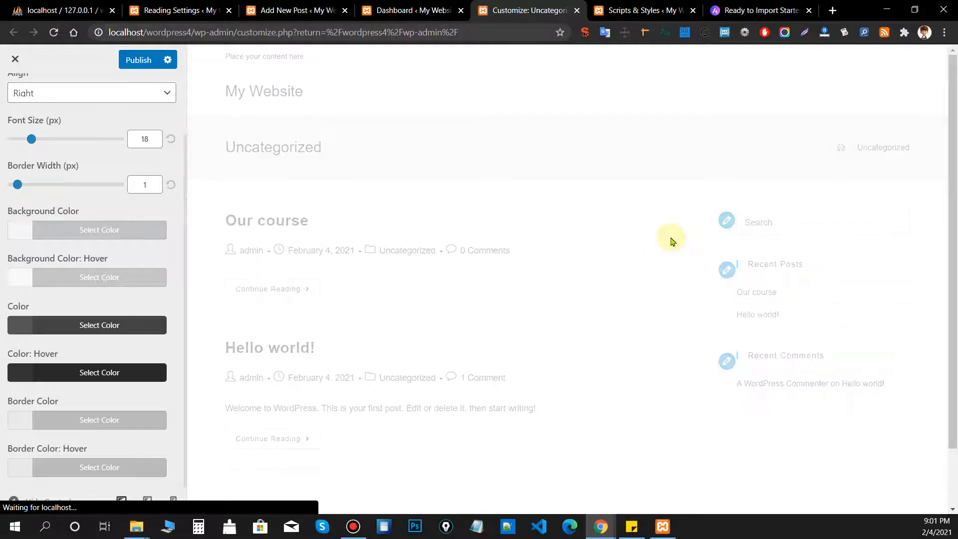
drag(209, 216, 407, 250)
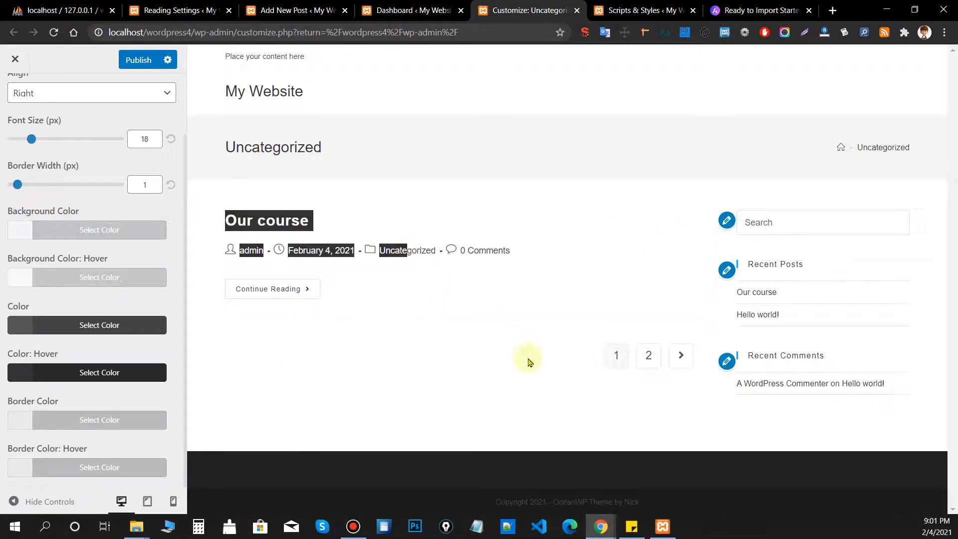
click(530, 362)
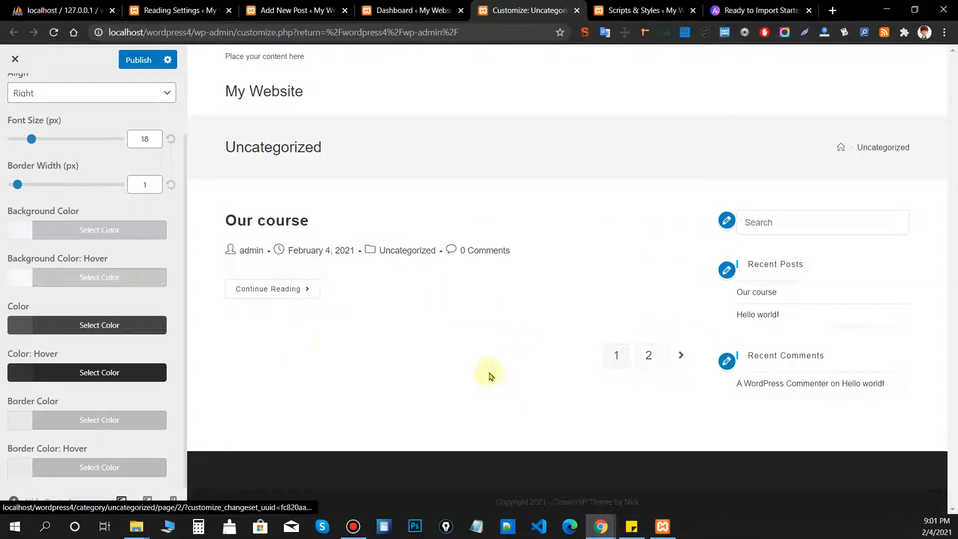
scroll(128, 421, up, 2)
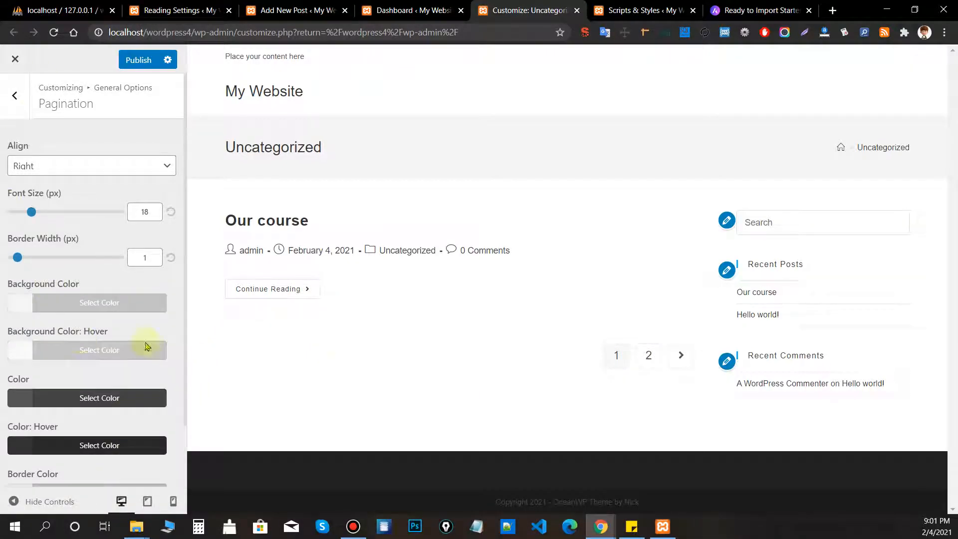
Align the blog pagination to Left after trying Center, then open Forms (Input - Textarea).
click(74, 165)
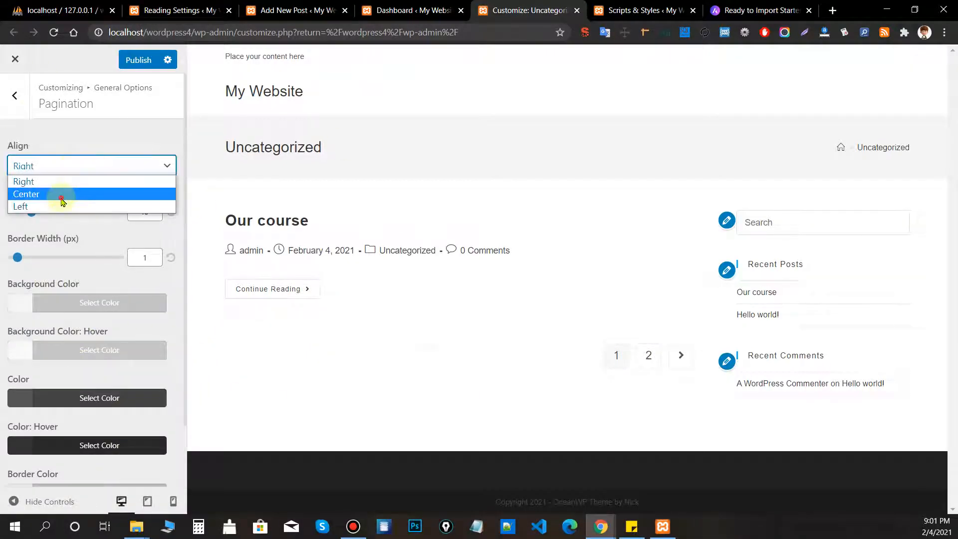
click(61, 199)
click(70, 166)
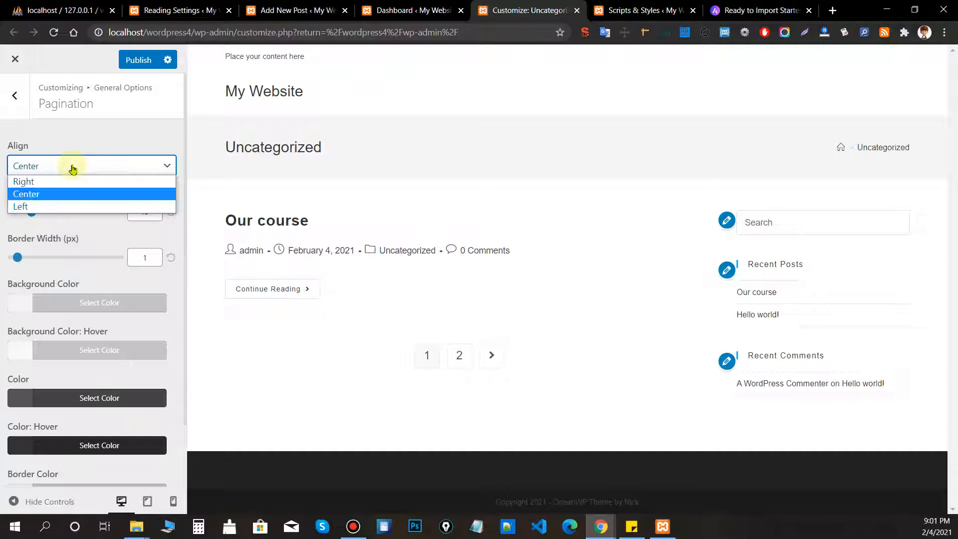
click(59, 206)
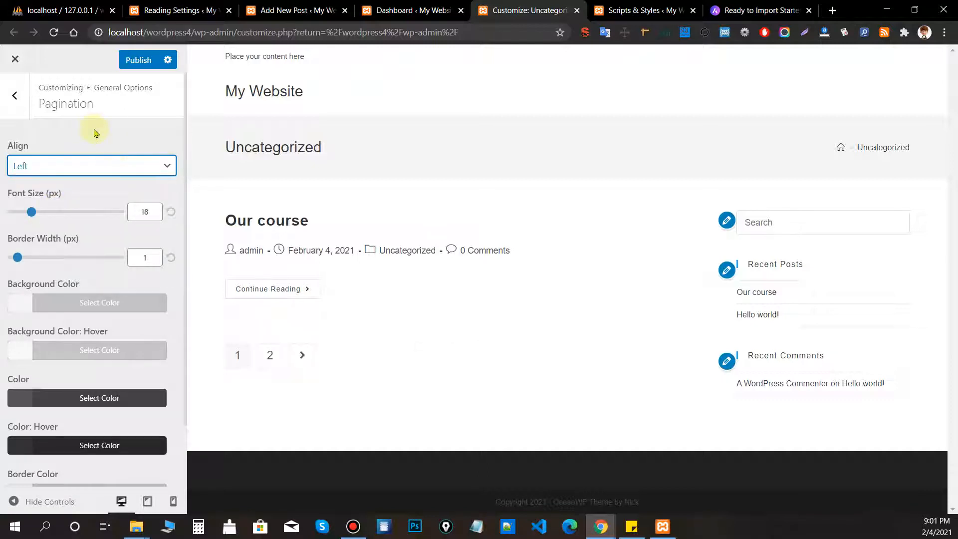
click(15, 95)
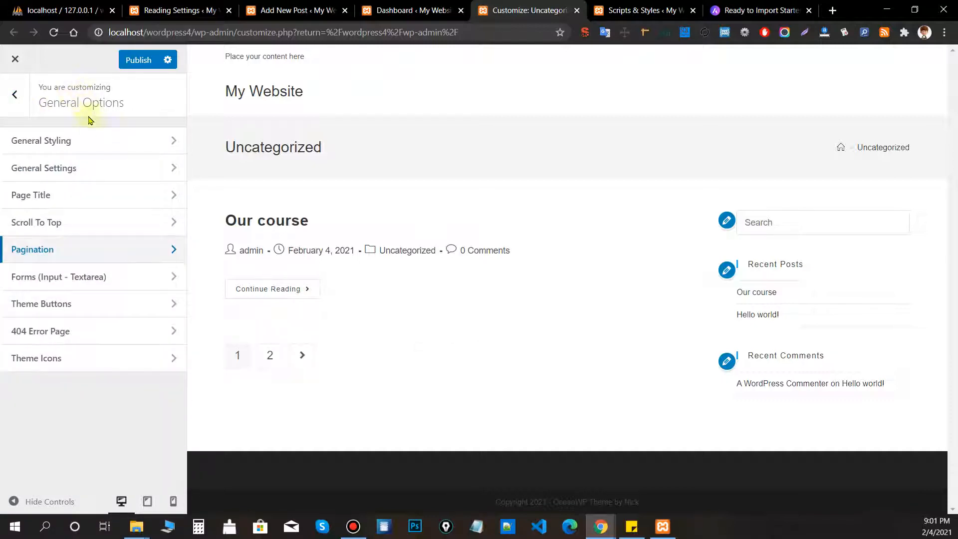
click(73, 277)
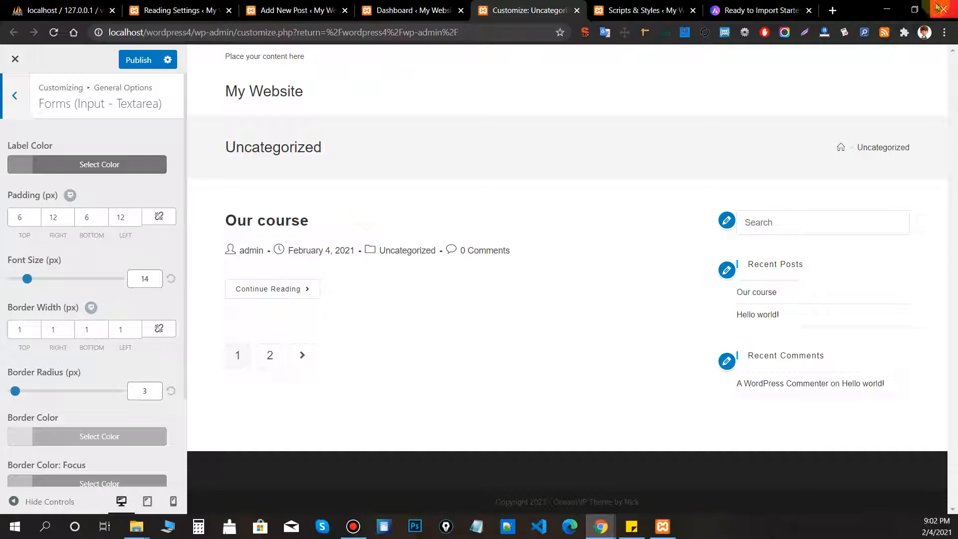
click(832, 10)
Search Google for 'contact form 7' and open its WordPress.org plugin page.
text(contact)
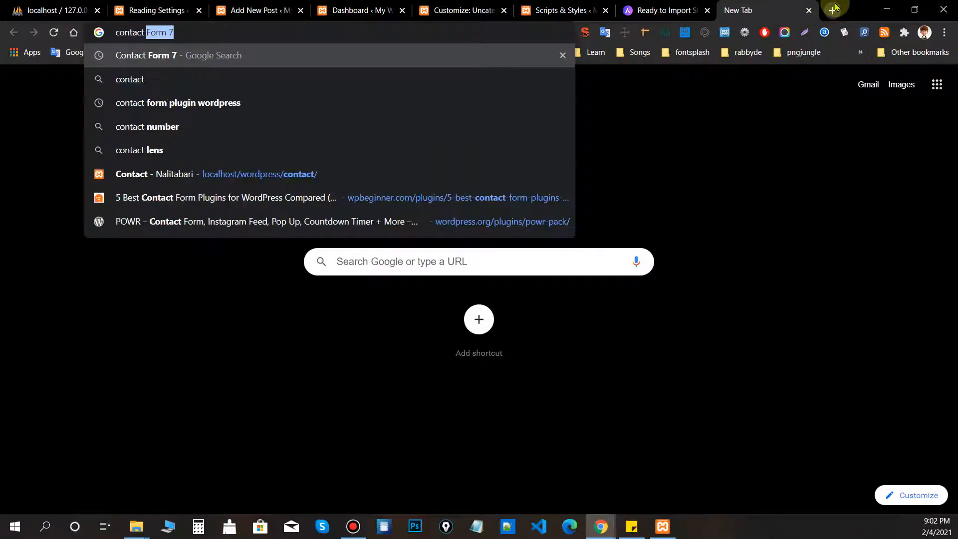
key(Return)
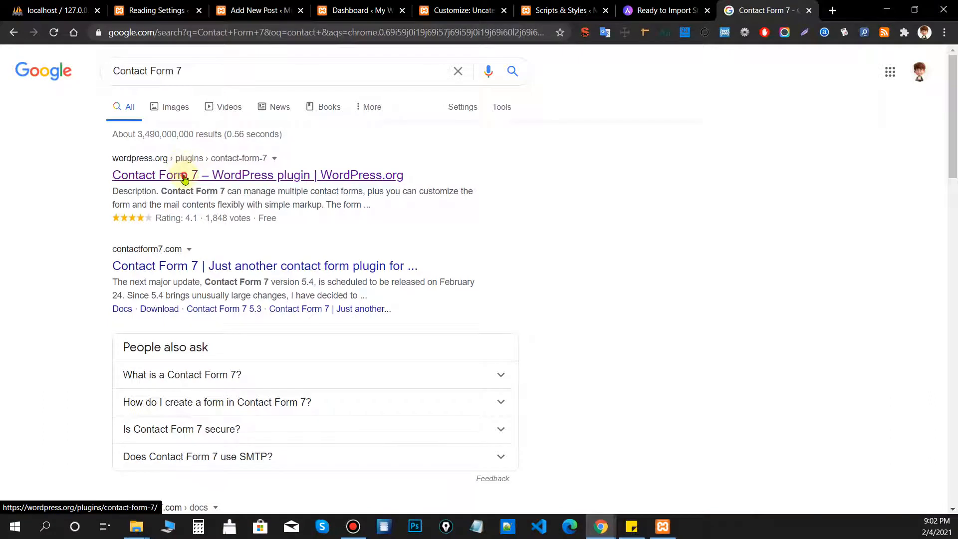
click(184, 178)
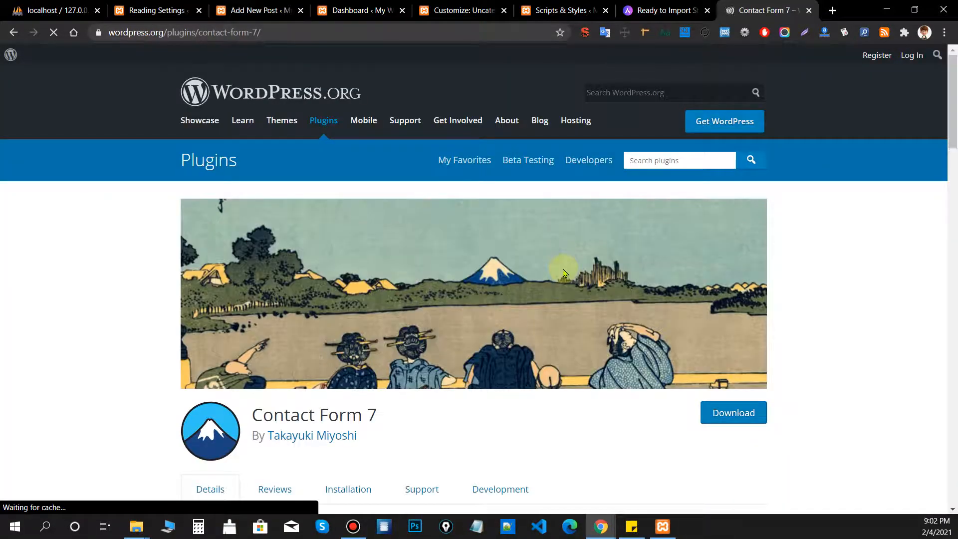
scroll(574, 275, down, 5)
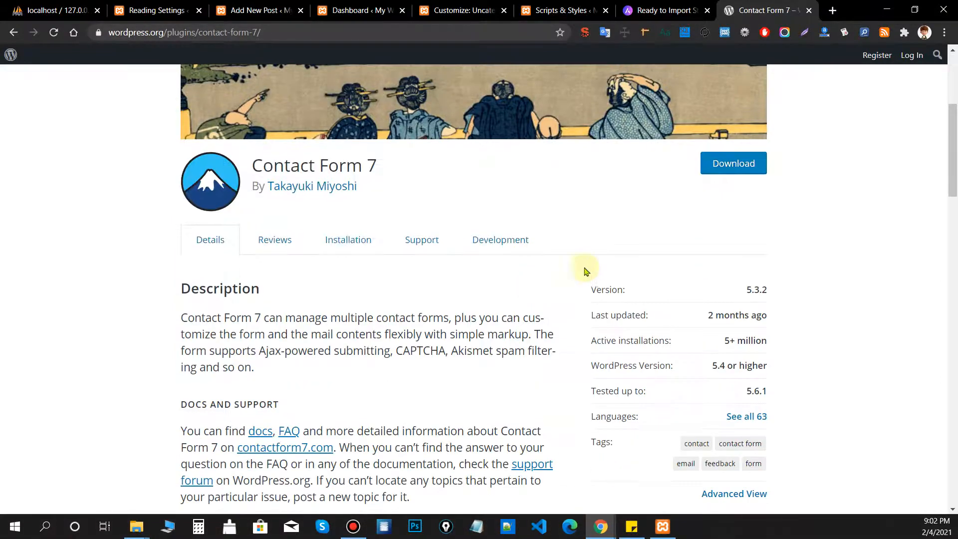
Switch back to the Customizer, glance at the Forms Label Color picker, and return to General Options.
click(294, 16)
click(434, 11)
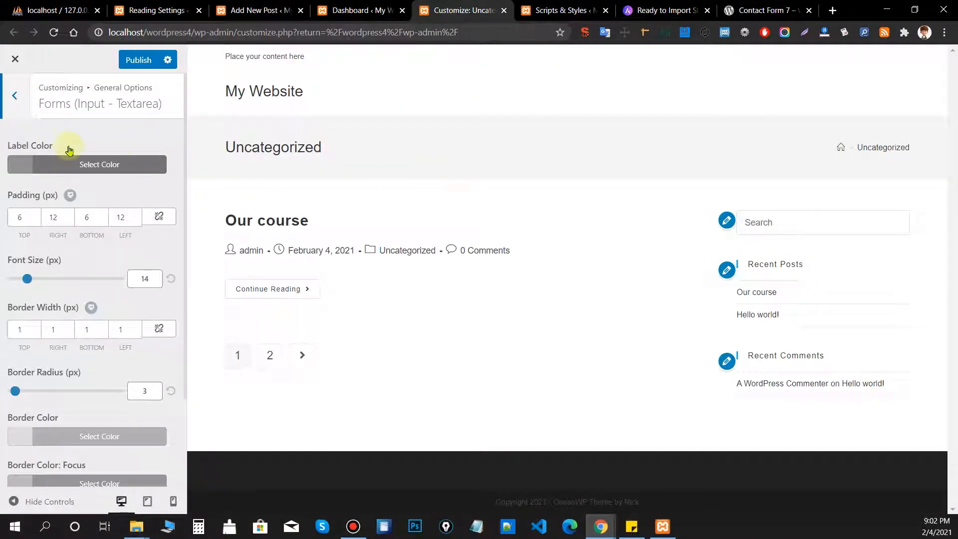
click(67, 164)
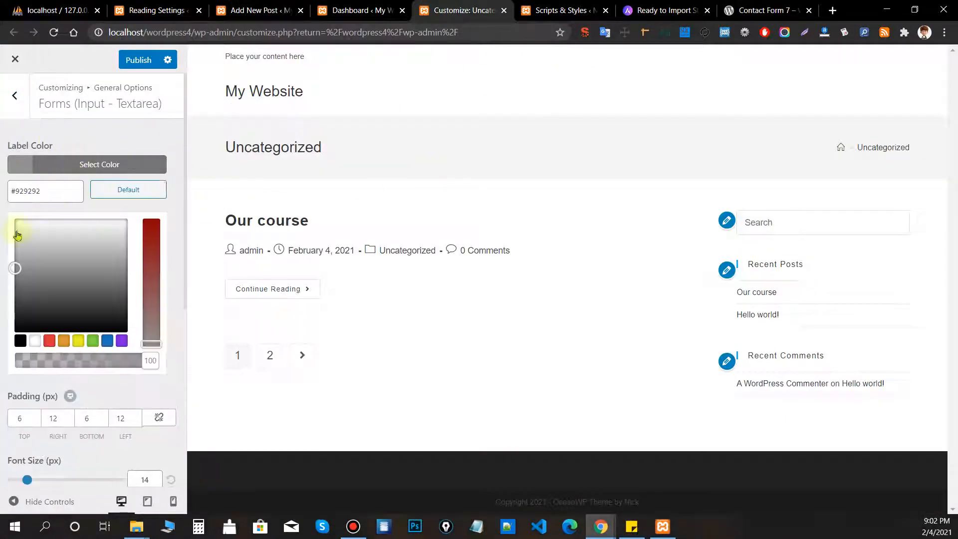
click(64, 168)
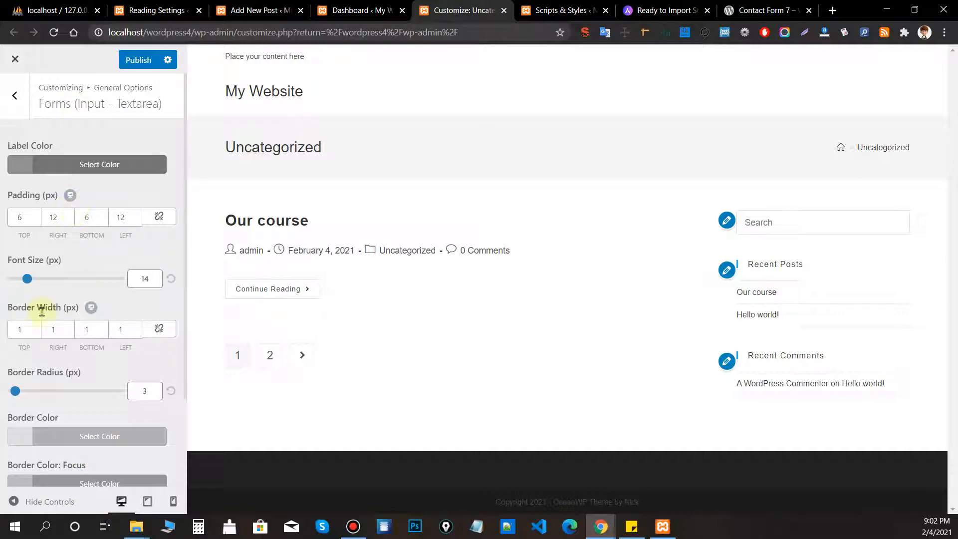
scroll(76, 325, down, 2)
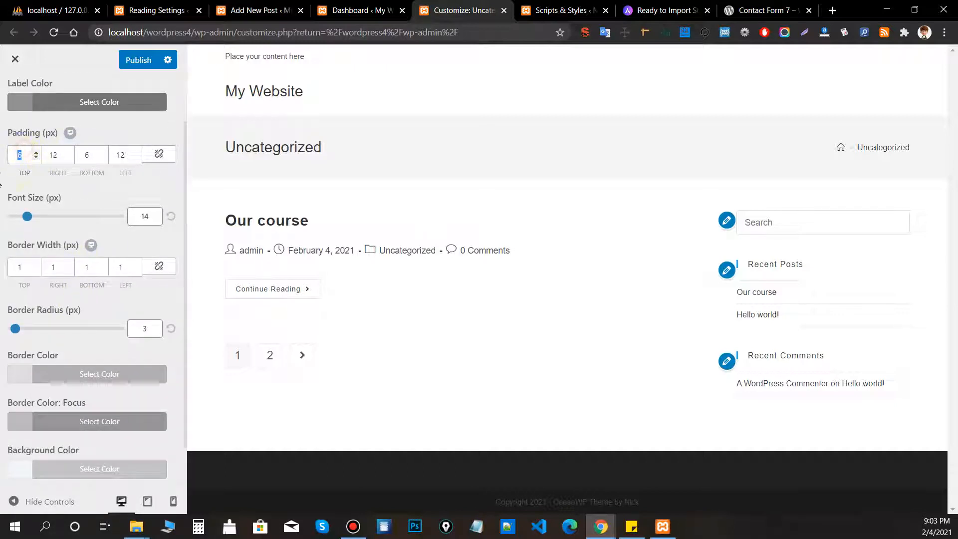
scroll(54, 387, up, 2)
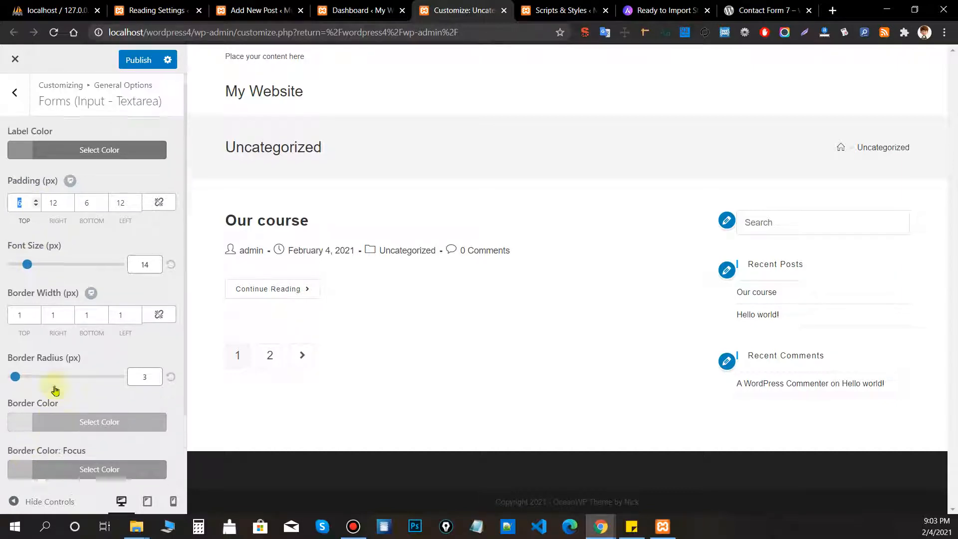
click(22, 114)
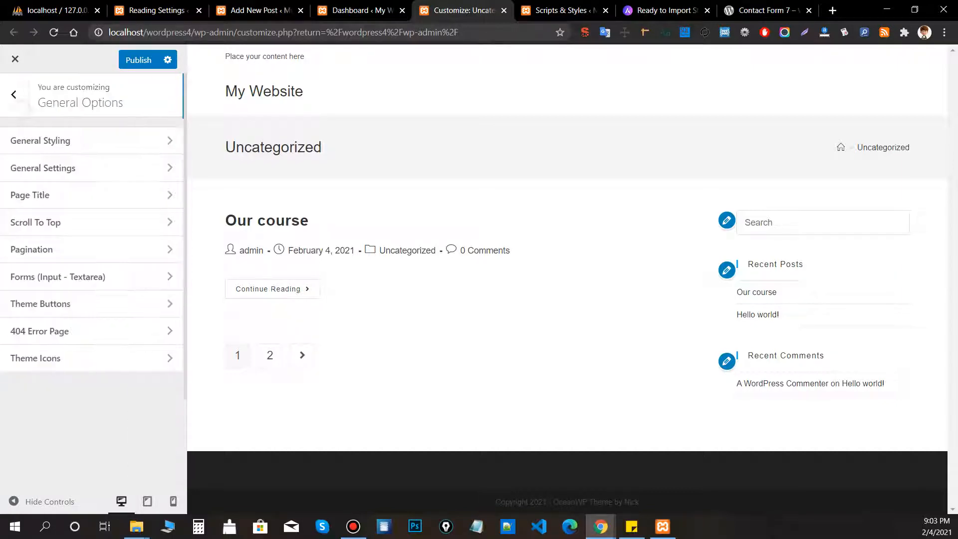
Preview the Our course post and reset the Theme Buttons background colour to Default.
click(101, 309)
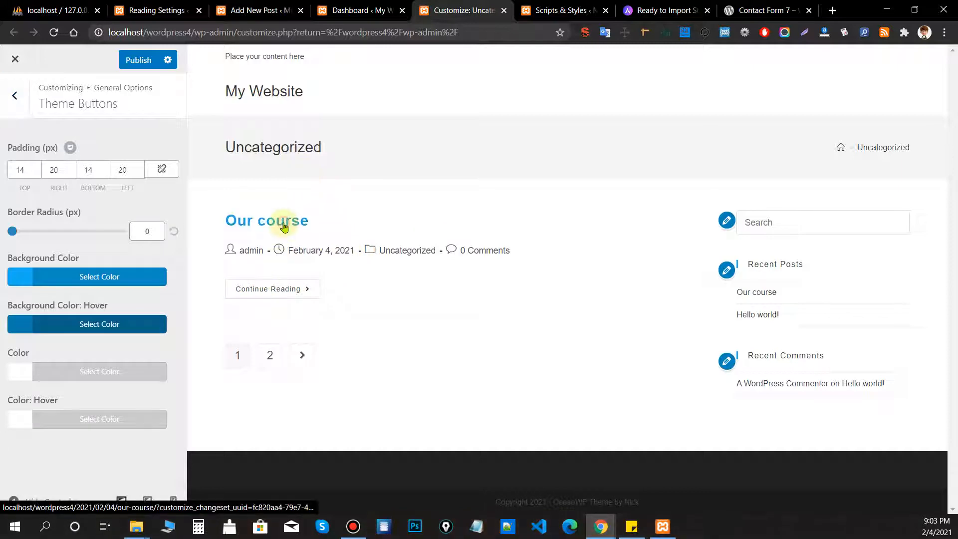
click(274, 220)
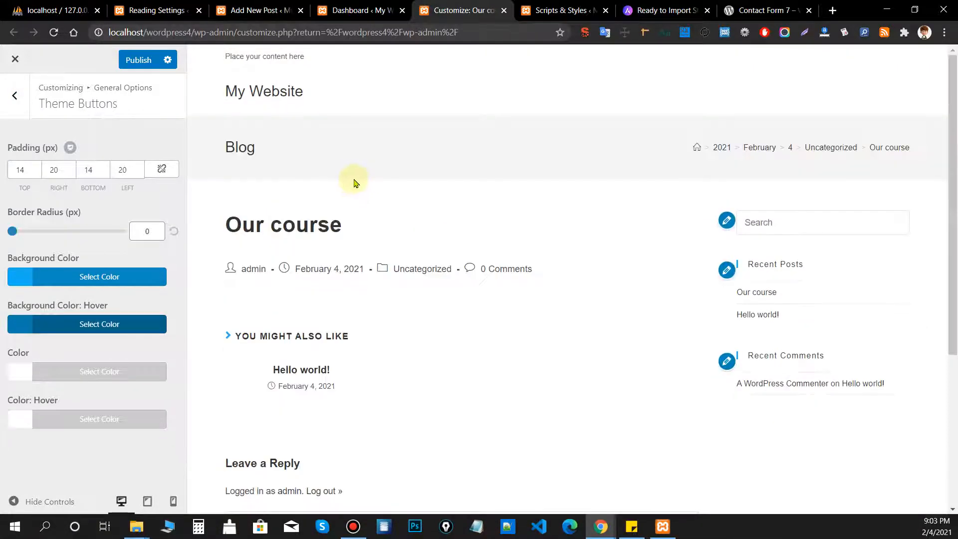
scroll(355, 182, down, 5)
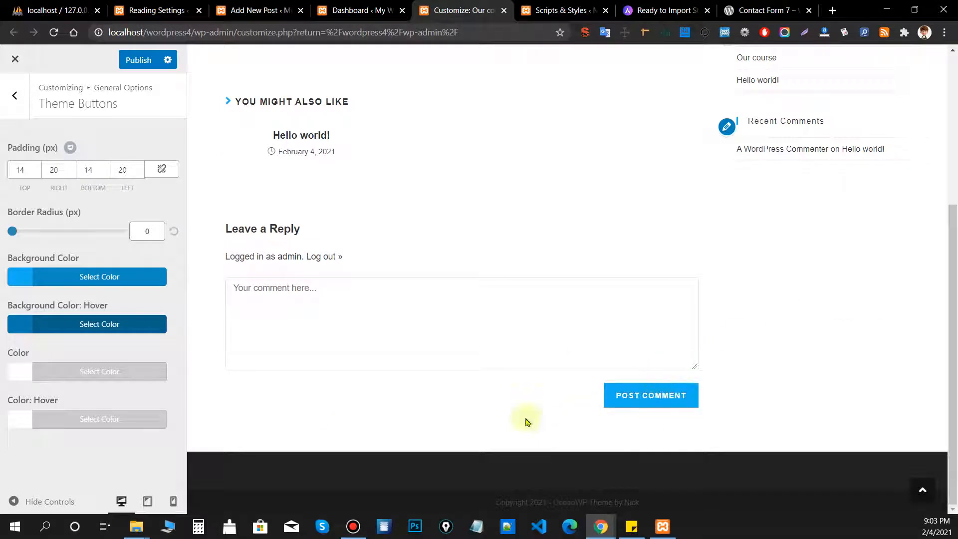
click(45, 273)
drag(52, 362, 73, 345)
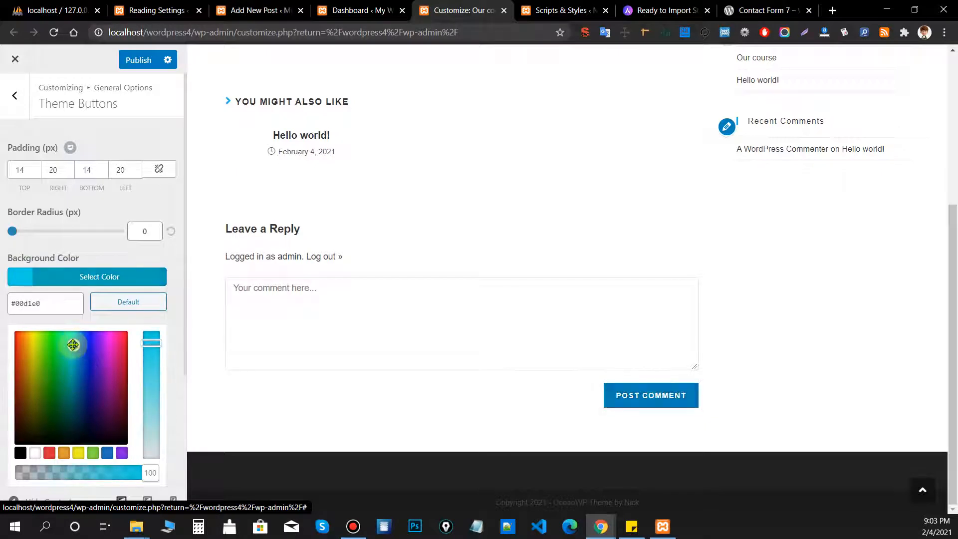
click(117, 306)
click(124, 124)
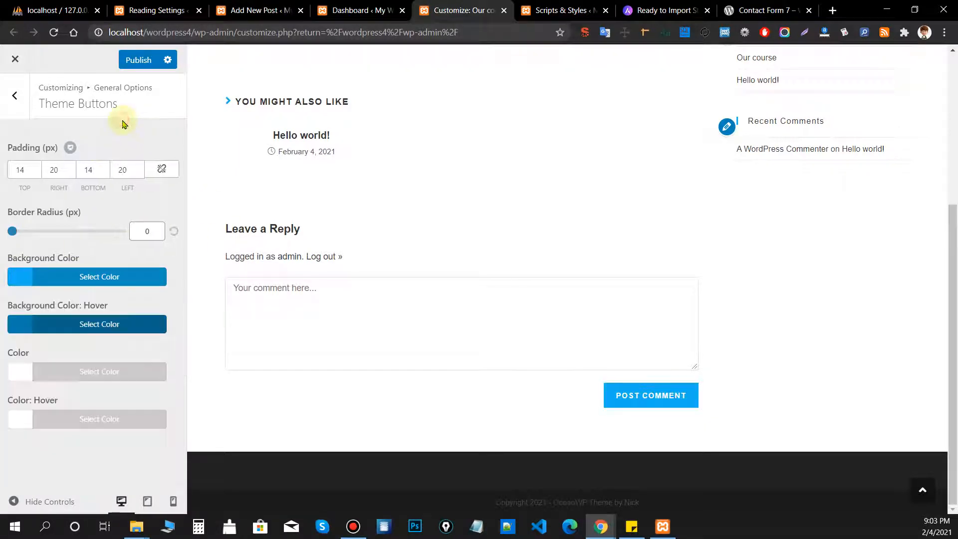
click(21, 105)
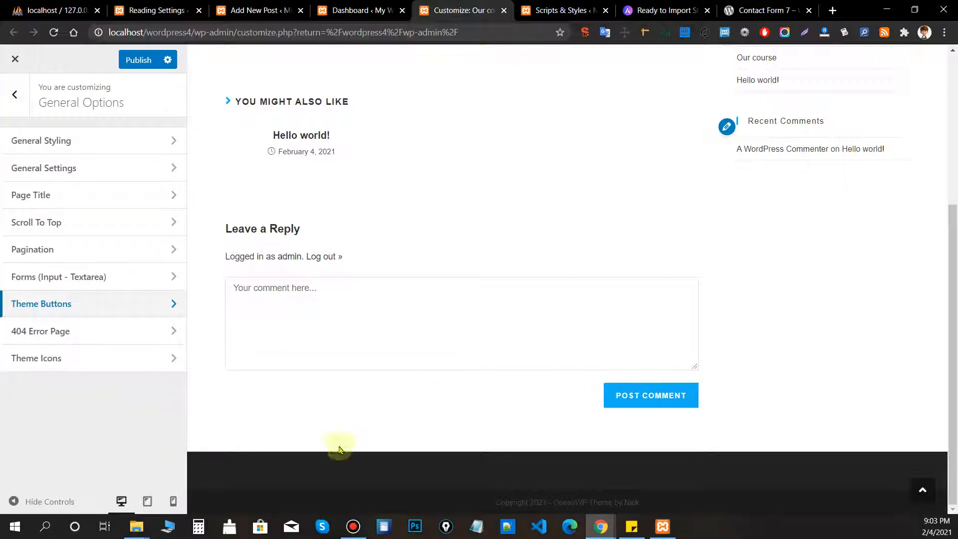
Open the 404 Error Page settings, showing Blank Page off and Full Width layout.
click(70, 335)
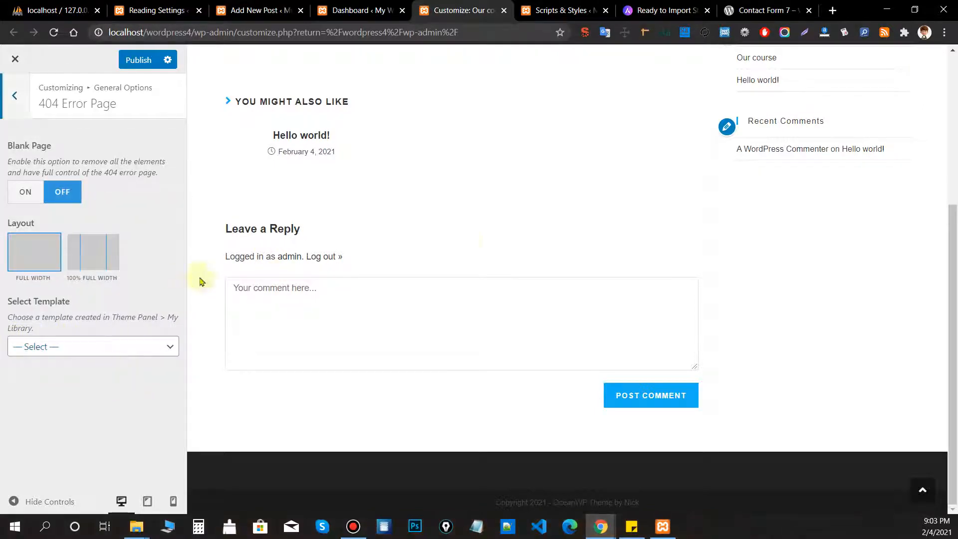
scroll(515, 235, up, 5)
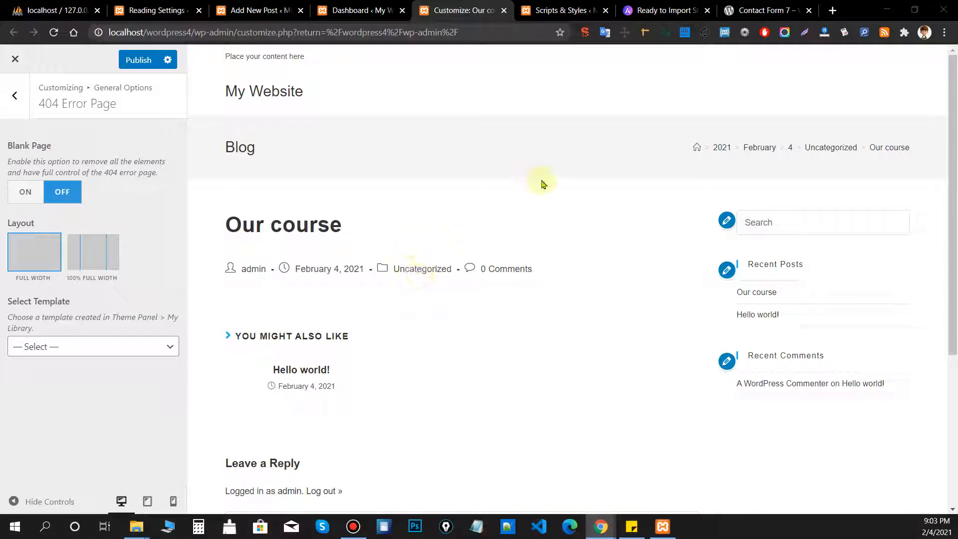
click(781, 10)
key(alt+Left)
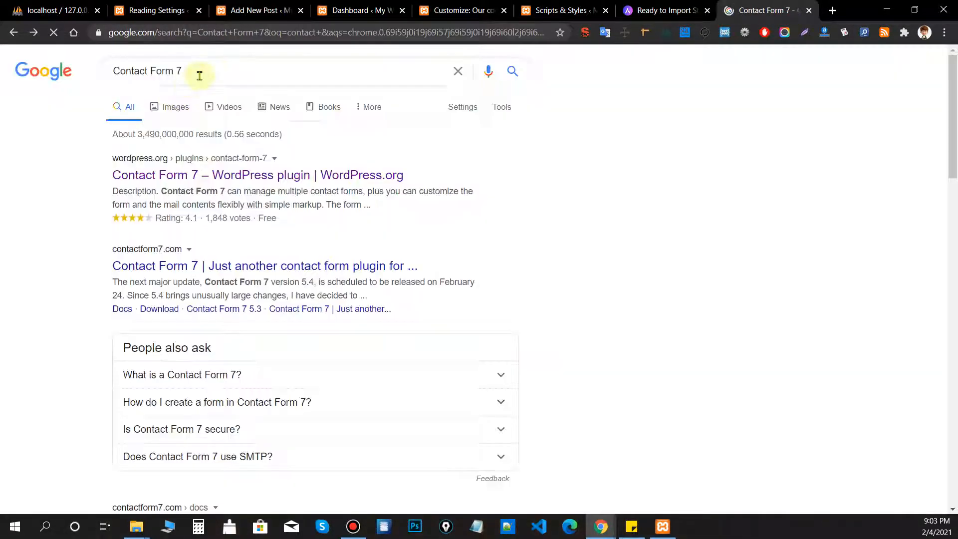
drag(197, 70, 105, 83)
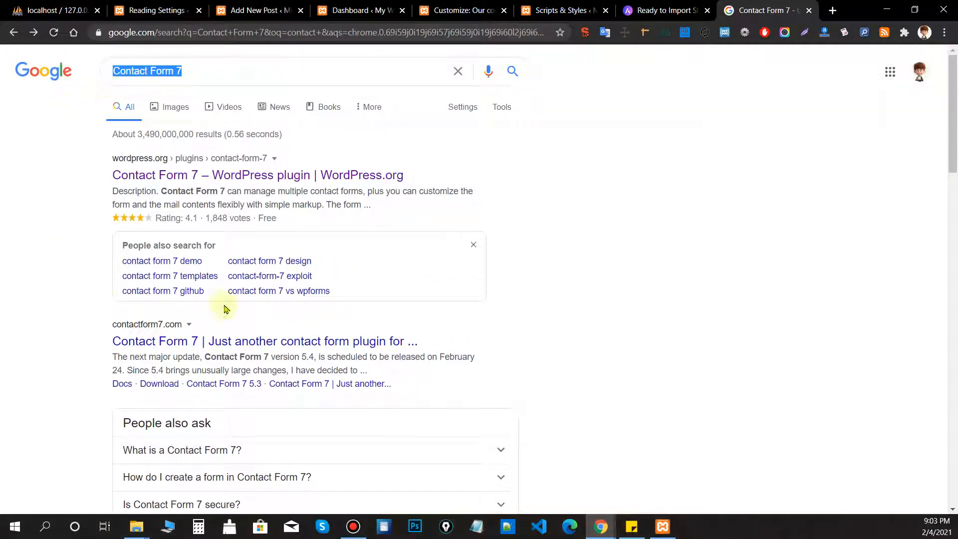
ctrl+shift+click(195, 183)
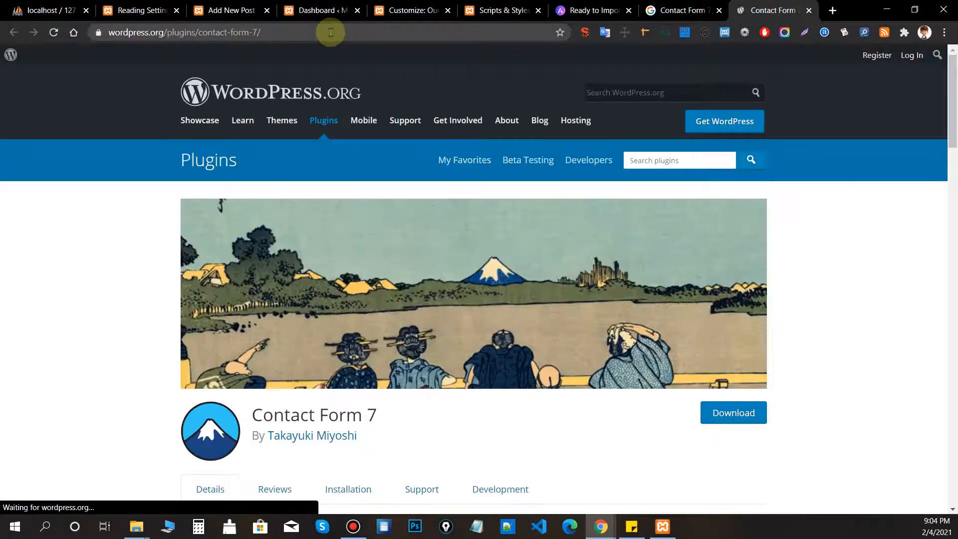
drag(215, 32, 264, 44)
key(BackSpace)
key(Return)
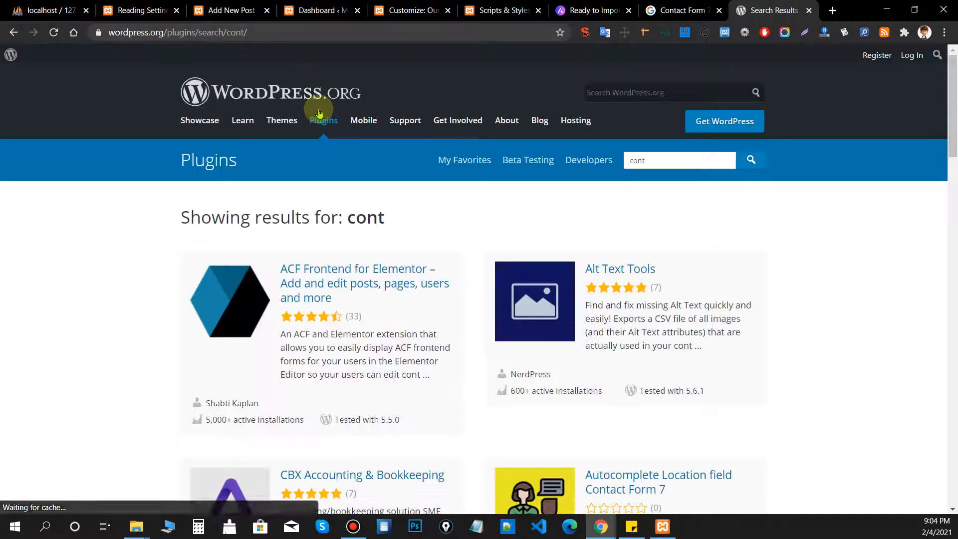
click(234, 32)
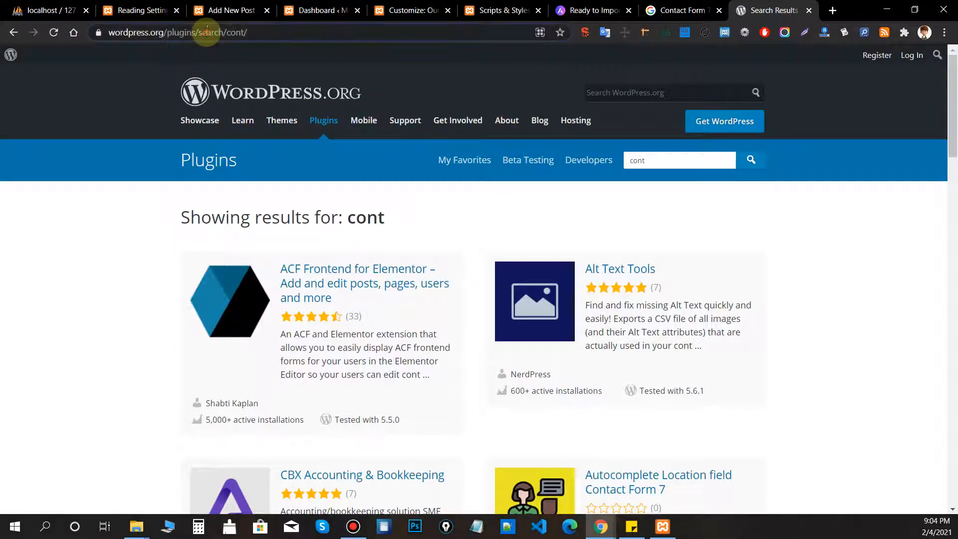
double_click(244, 33)
key(BackSpace)
key(Return)
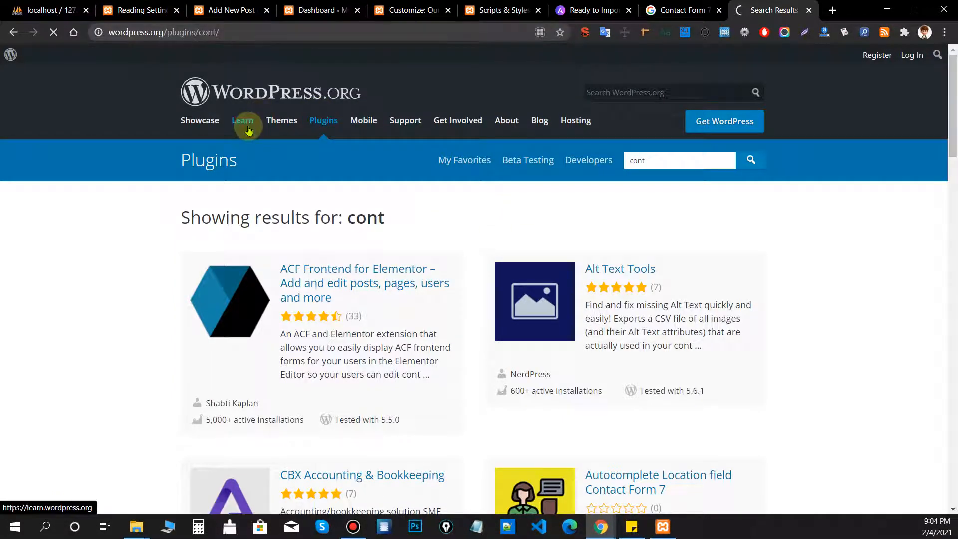
drag(182, 33, 379, 46)
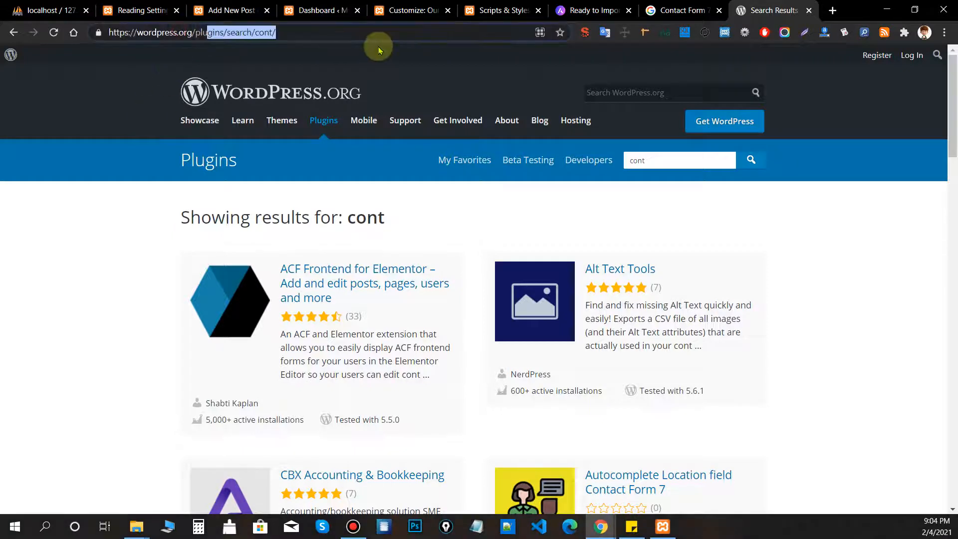
key(BackSpace)
key(Return)
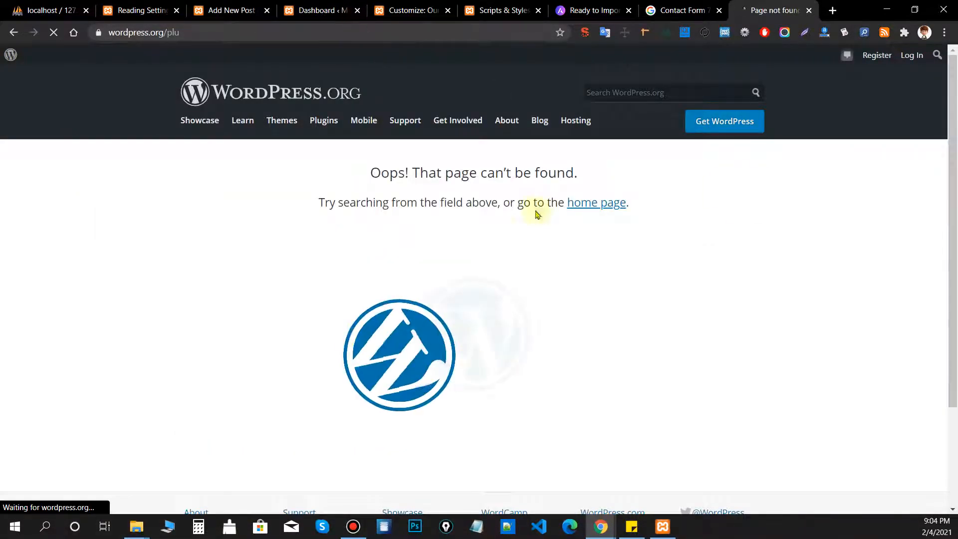
drag(360, 165, 779, 252)
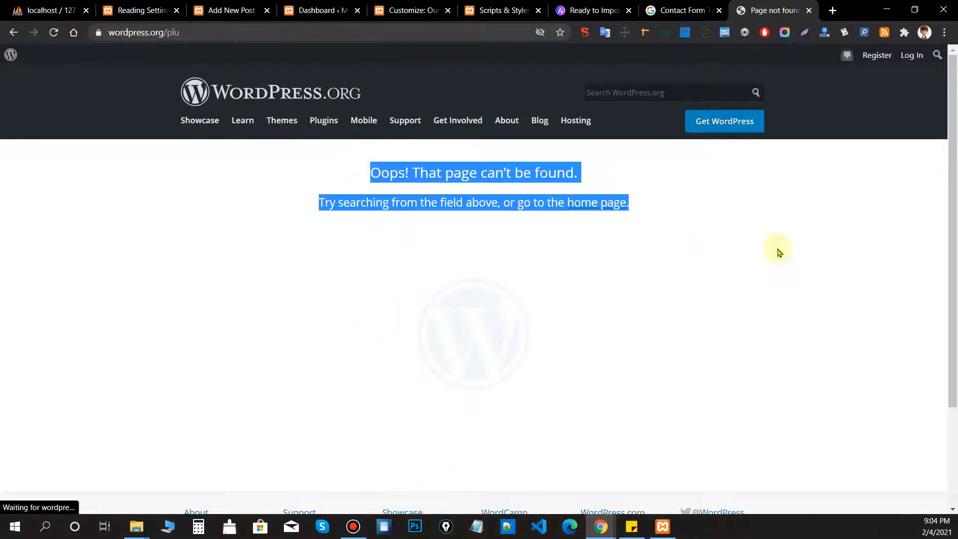
click(767, 249)
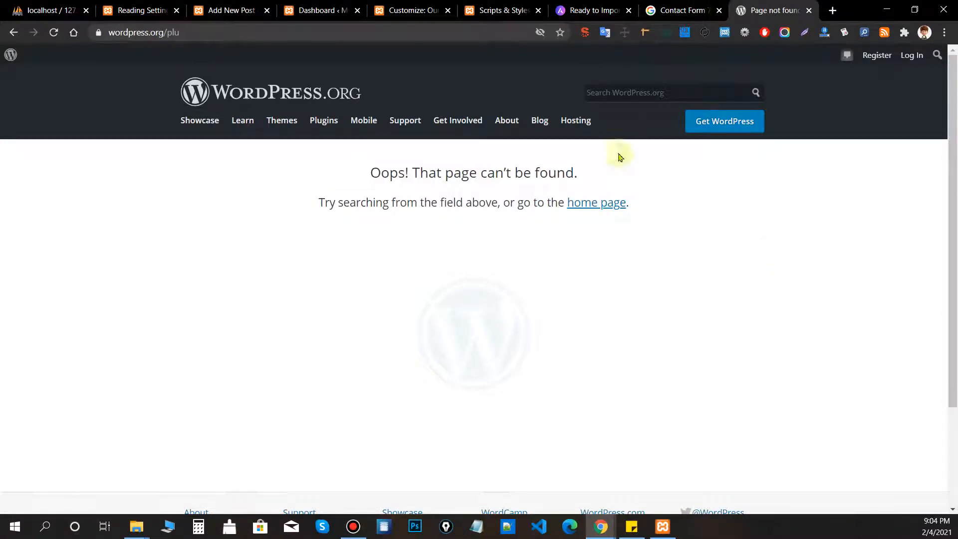
scroll(496, 242, down, 2)
scroll(502, 247, up, 2)
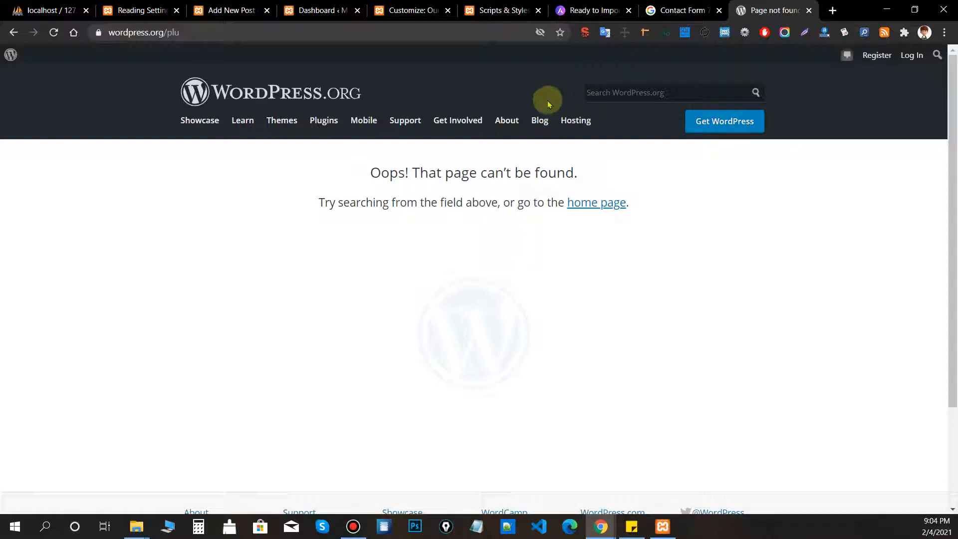
click(390, 7)
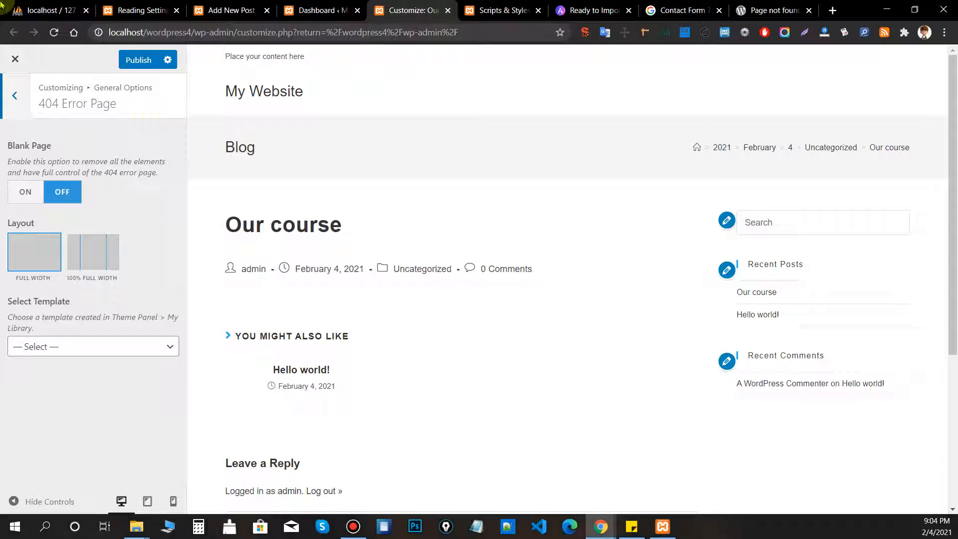
Open Theme Icons and review the icon sets, keeping Select Icons on Simple Line Icons.
click(17, 102)
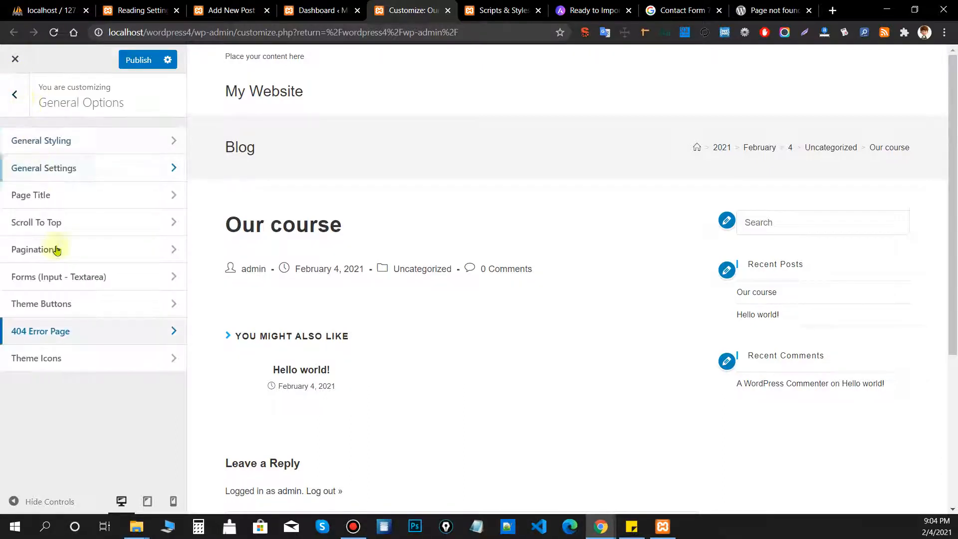
click(70, 359)
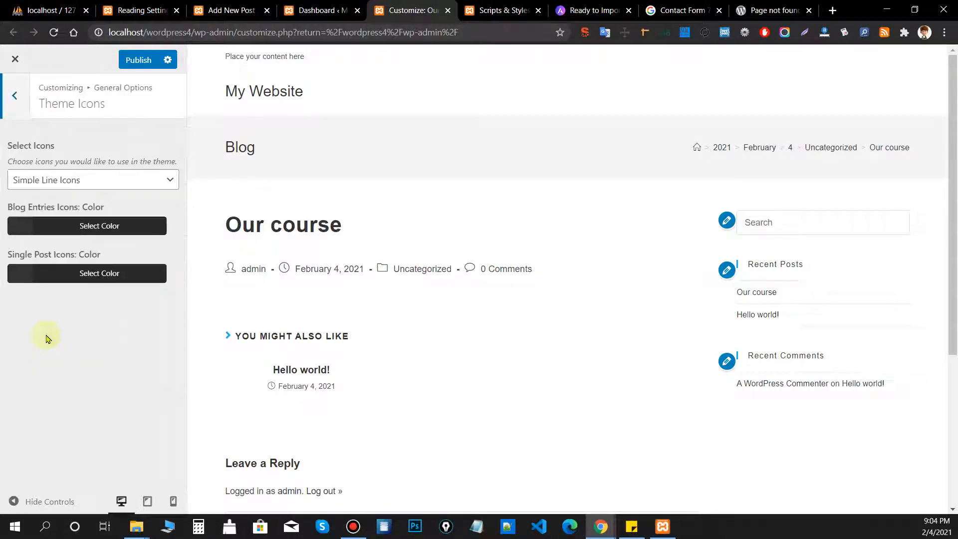
click(98, 184)
click(121, 149)
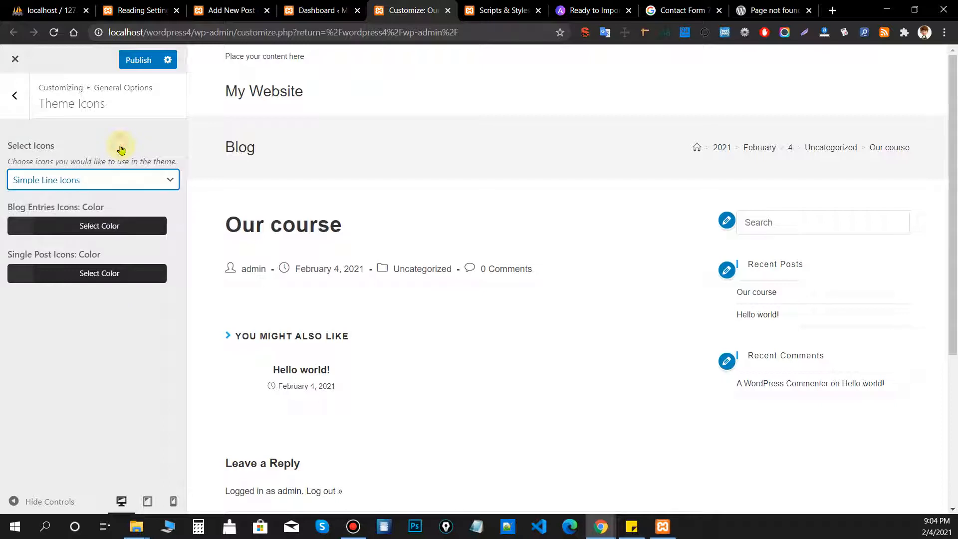
click(84, 182)
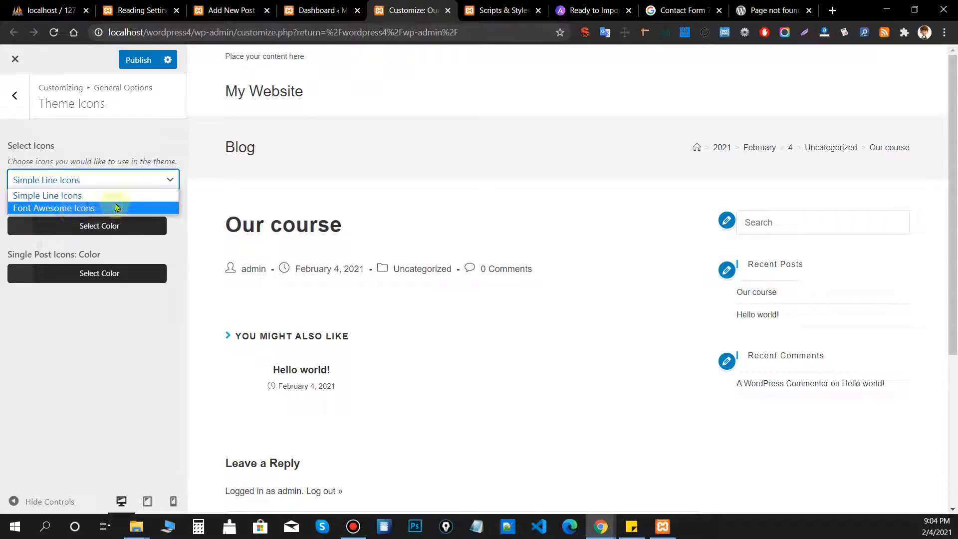
click(125, 135)
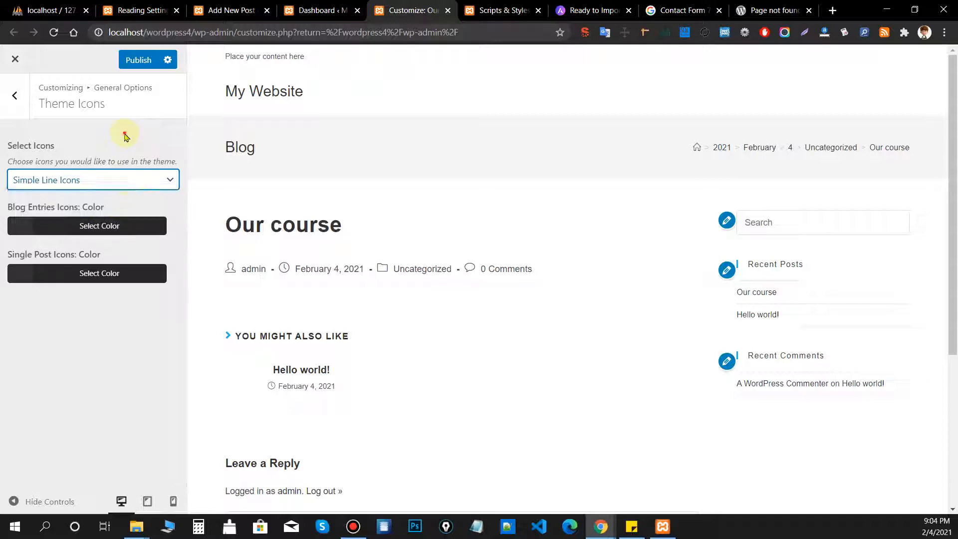
click(118, 179)
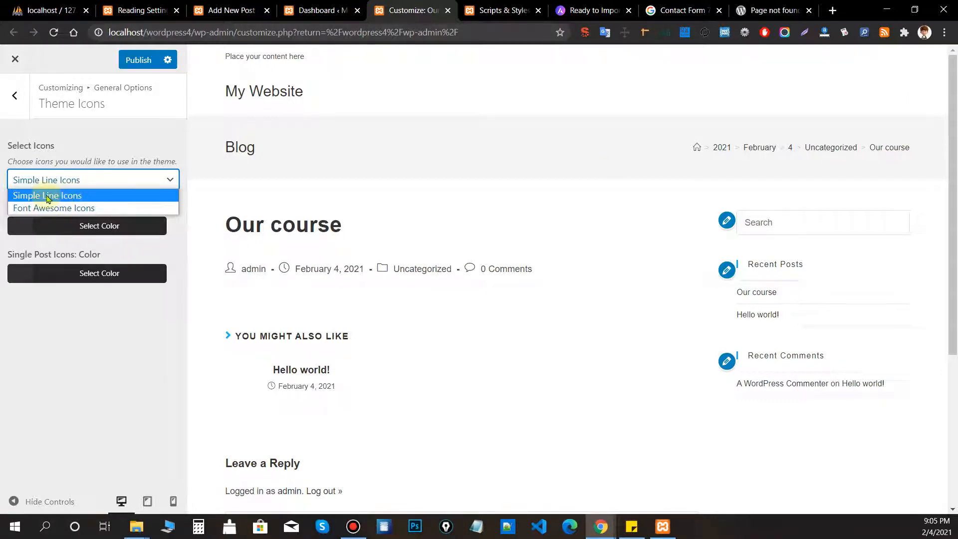
click(483, 12)
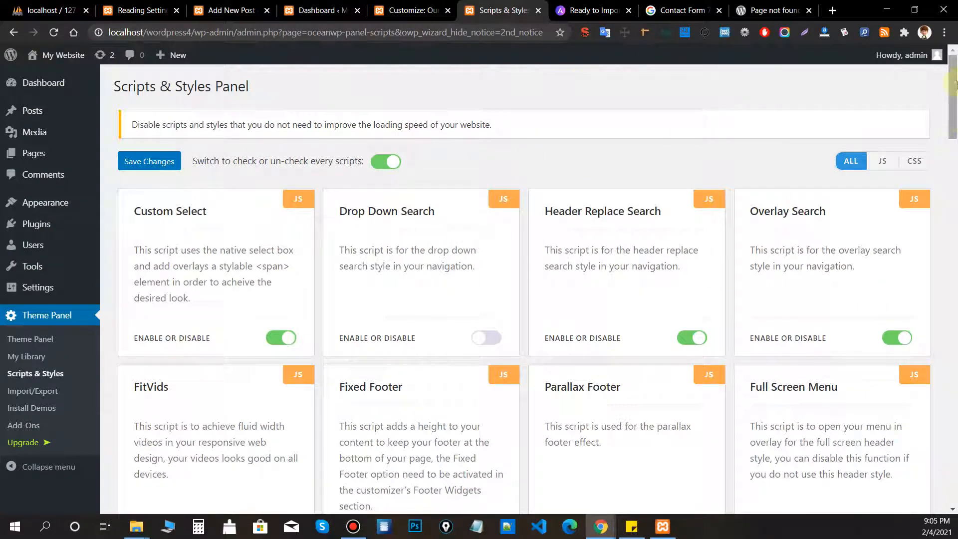
Find 'font' on the Scripts & Styles page and switch off the Font Awesome Icons stylesheet.
drag(954, 84, 955, 403)
key(ctrl+f)
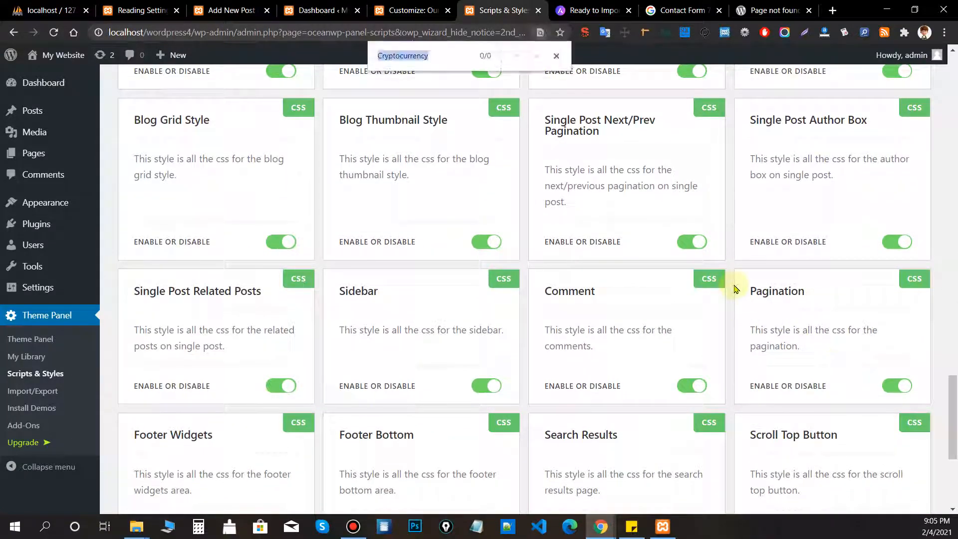
text(onta)
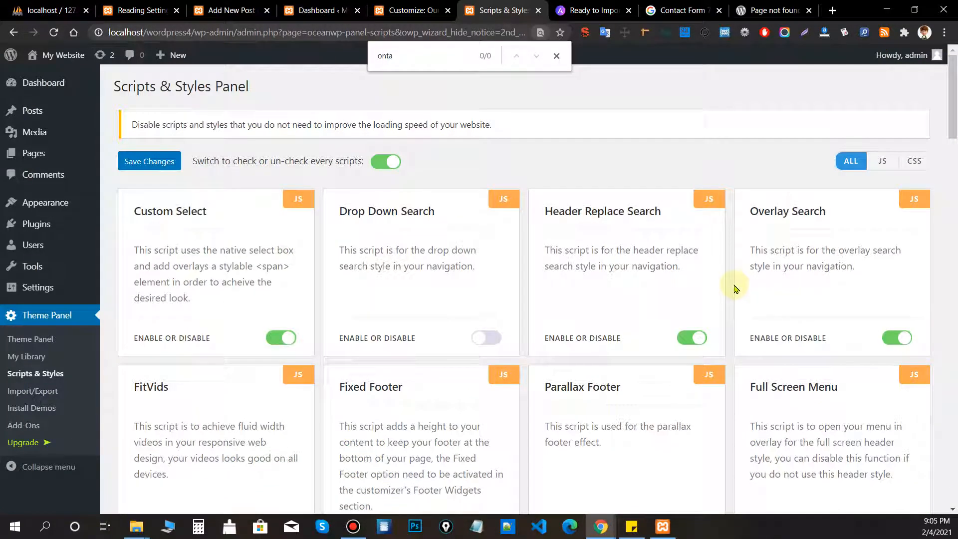
text(fonta)
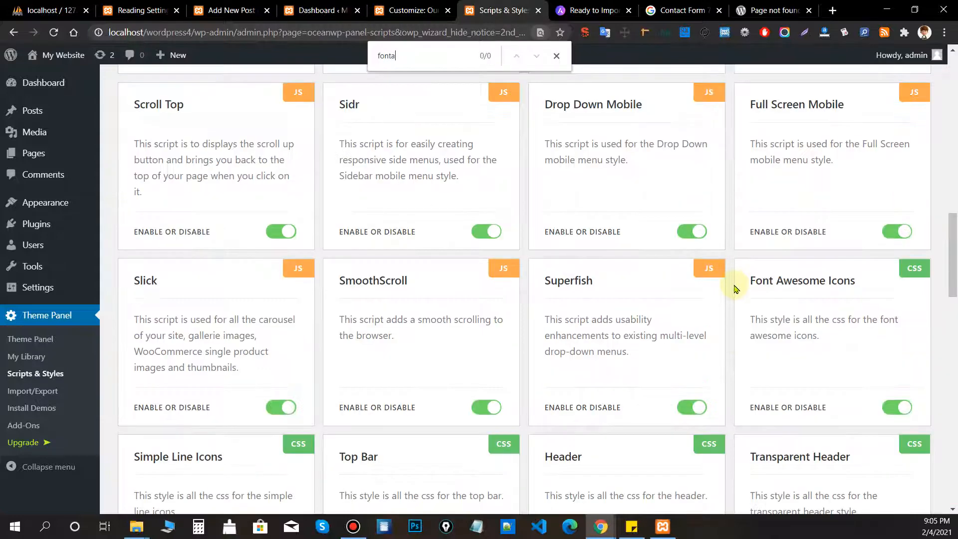
key(BackSpace)
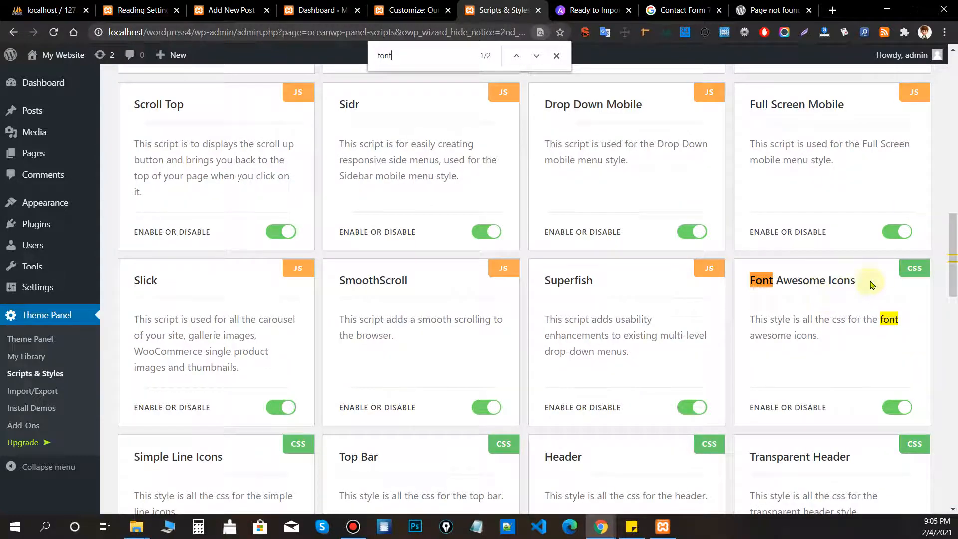
drag(872, 280, 752, 281)
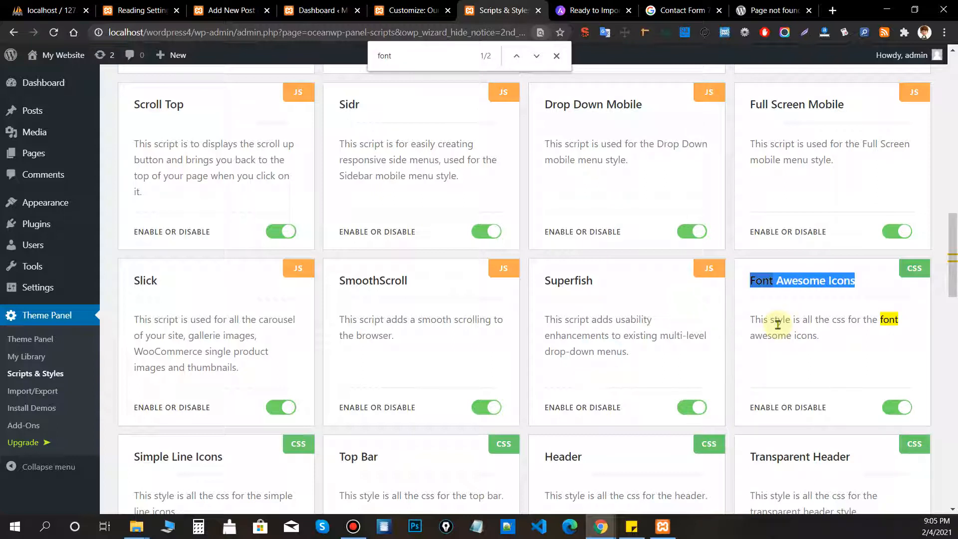
click(905, 406)
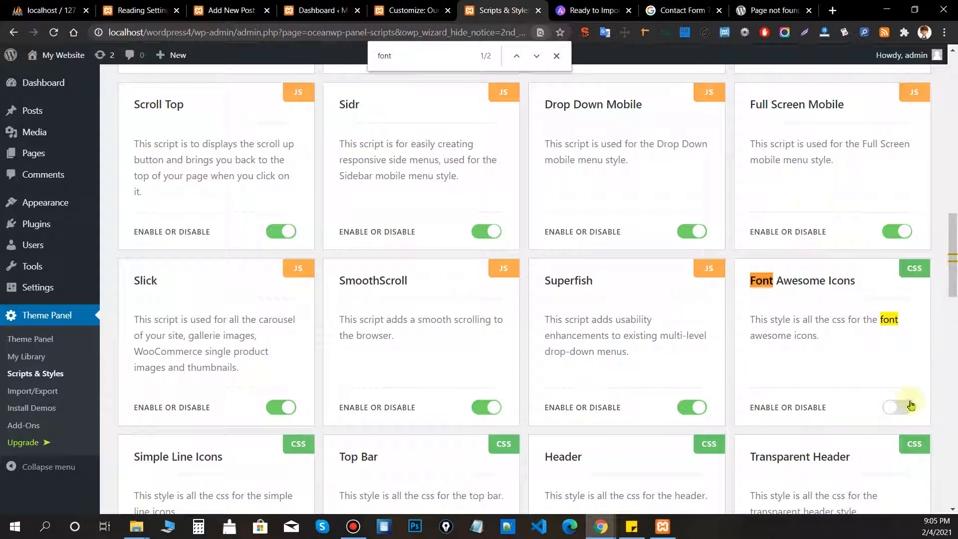
Recheck the Theme Icons choices and confirm the Simple Line Icons style stays enabled.
click(429, 10)
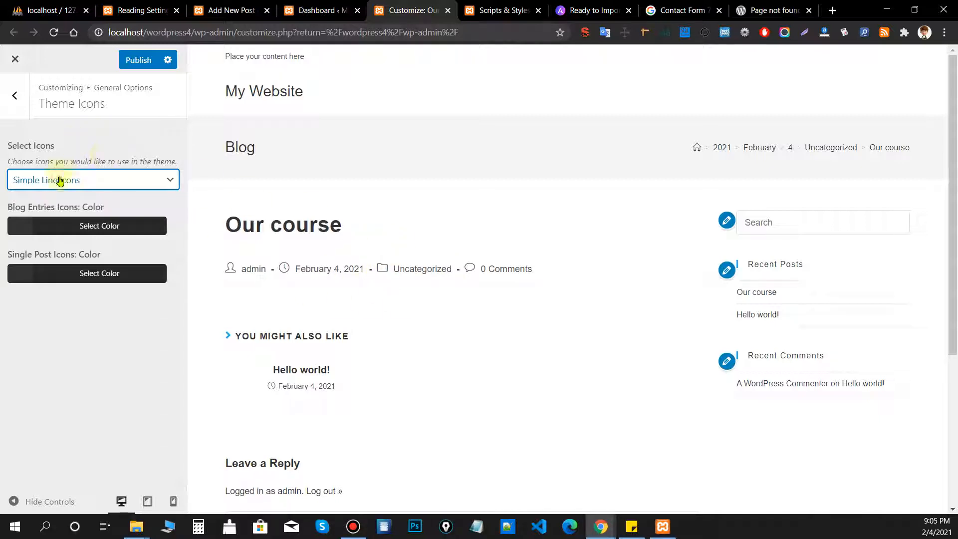
click(101, 182)
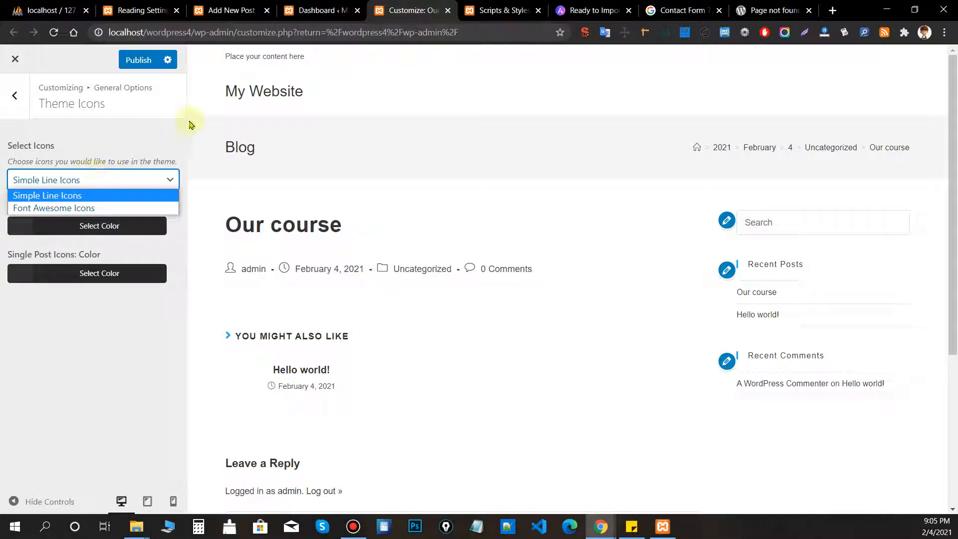
click(145, 155)
click(499, 10)
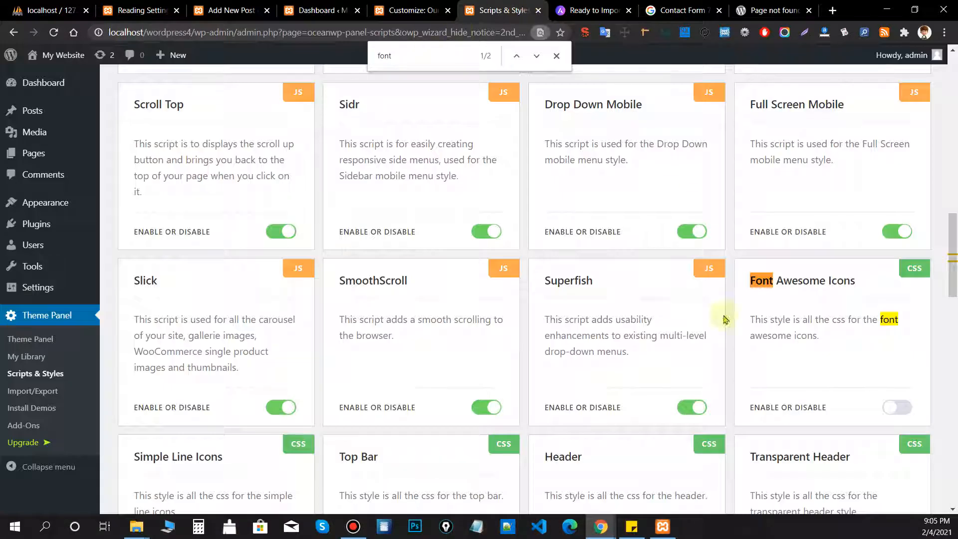
scroll(161, 398, down, 2)
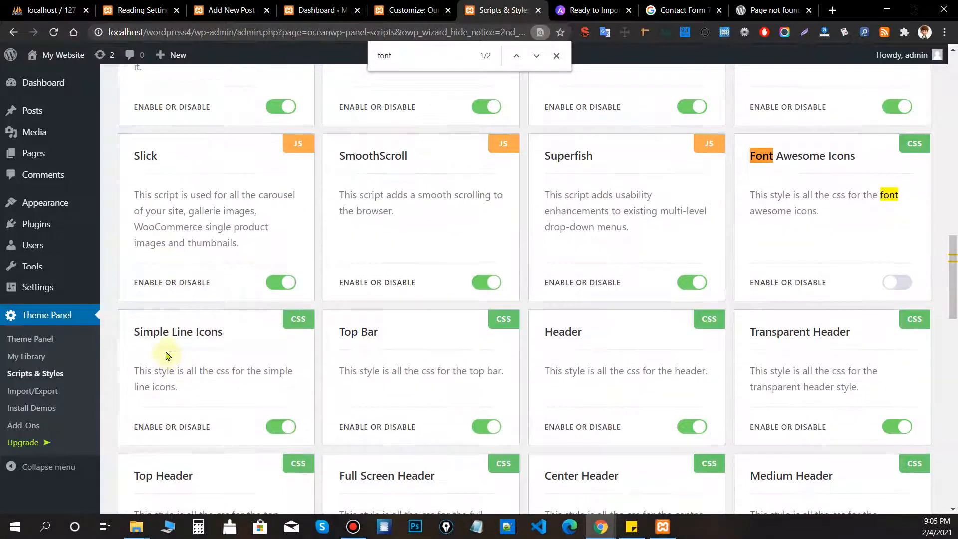
drag(133, 331, 226, 334)
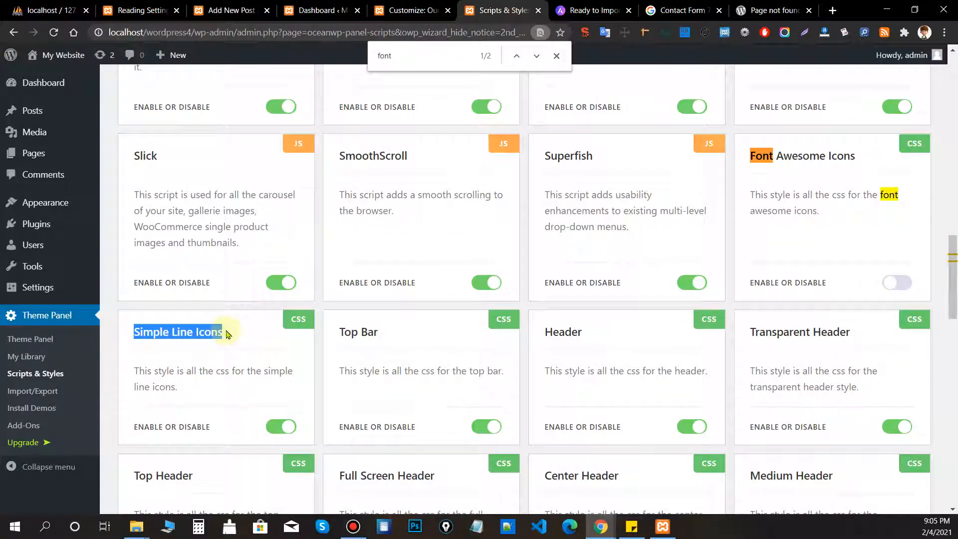
click(227, 333)
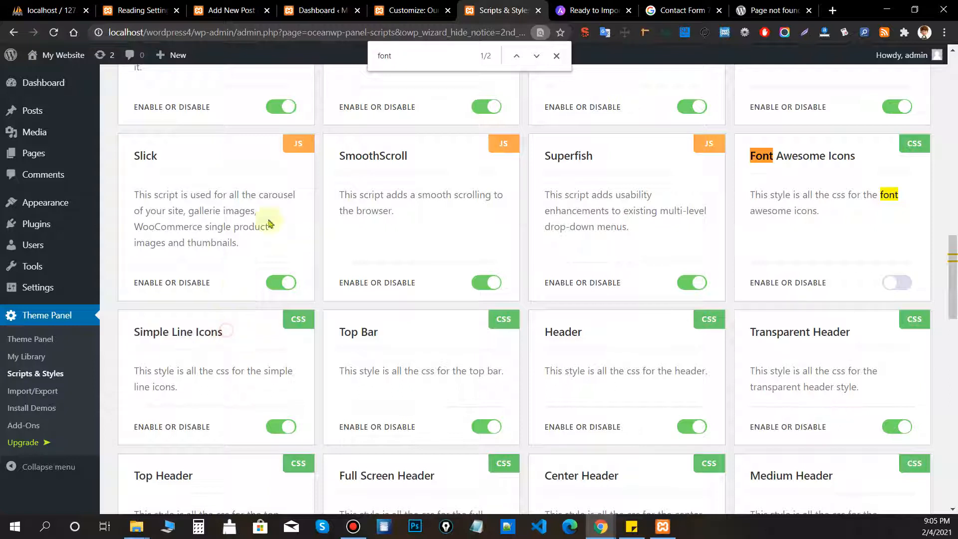
mouse_move(234, 340)
mouse_down()
mouse_move(123, 340)
mouse_move(180, 330)
mouse_move(228, 338)
mouse_up()
click(150, 329)
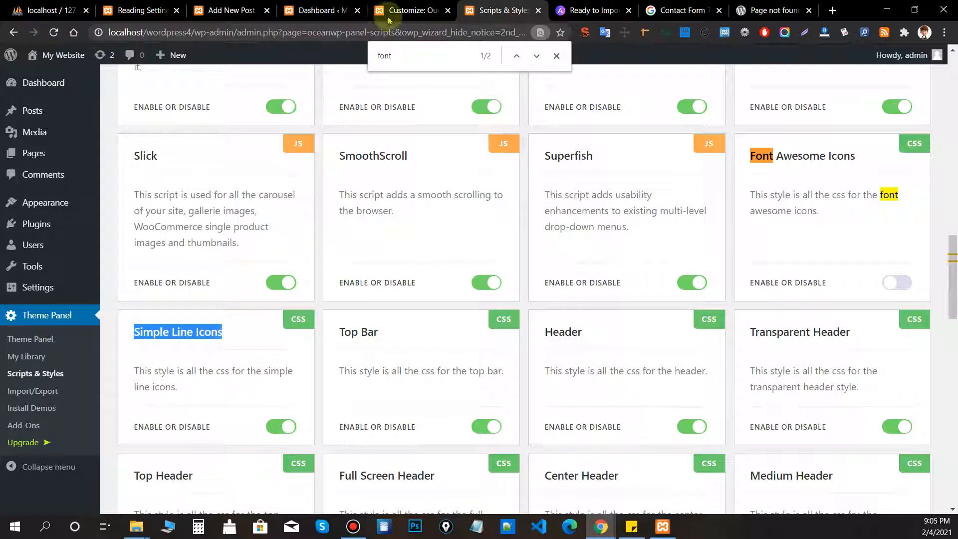
click(417, 5)
Browse the General Styling options, then return to the General Options list.
click(15, 94)
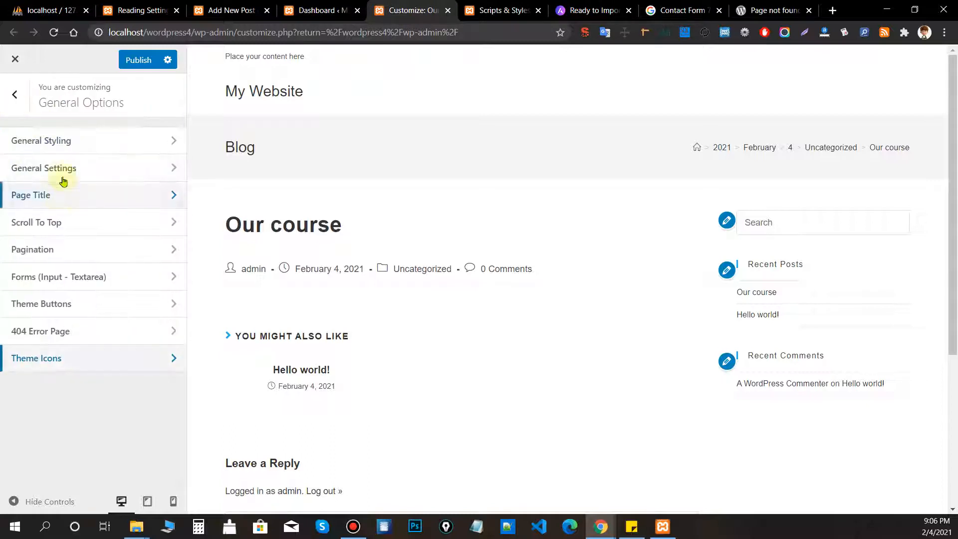
click(40, 143)
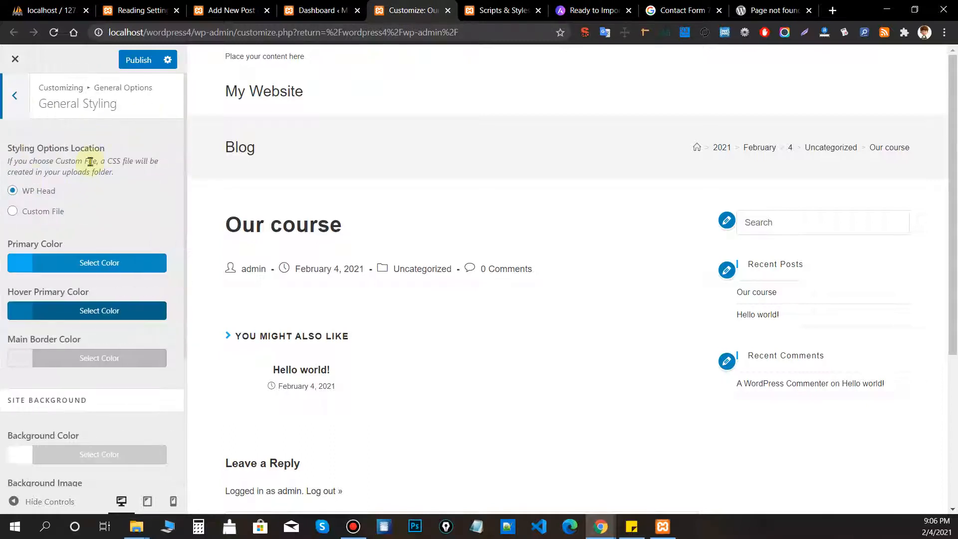
scroll(90, 161, down, 4)
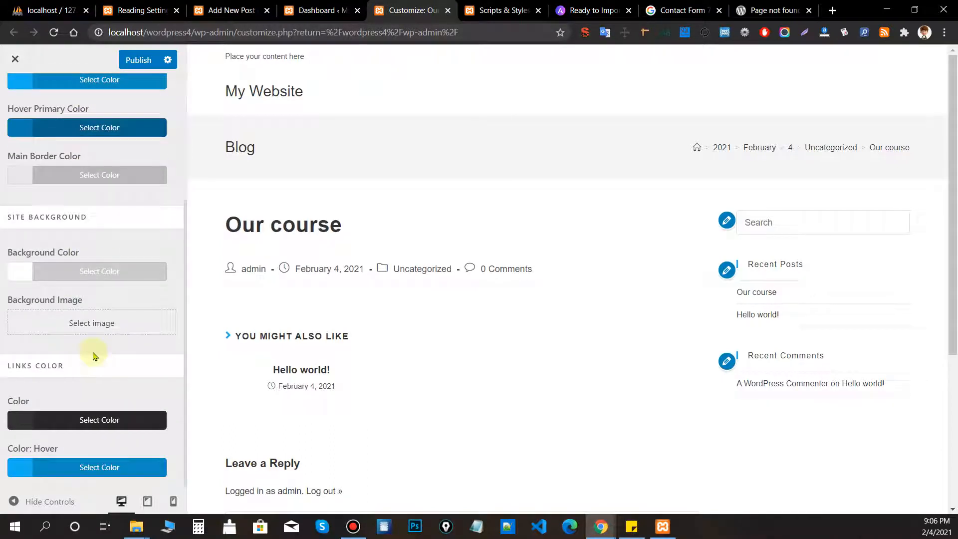
scroll(96, 300, up, 4)
click(20, 116)
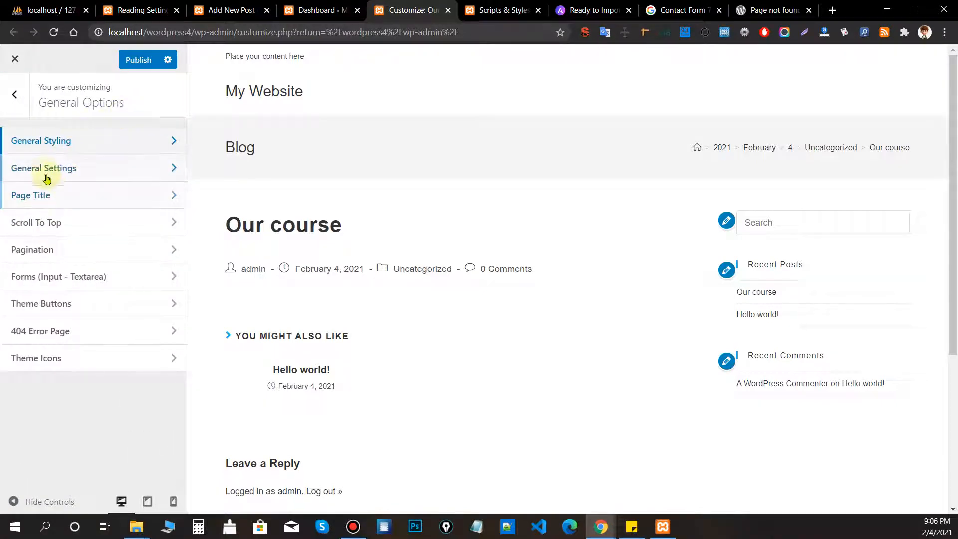
Try the Boxed site layout with the page zoomed out, then revert to Wide at 100% zoom.
click(45, 172)
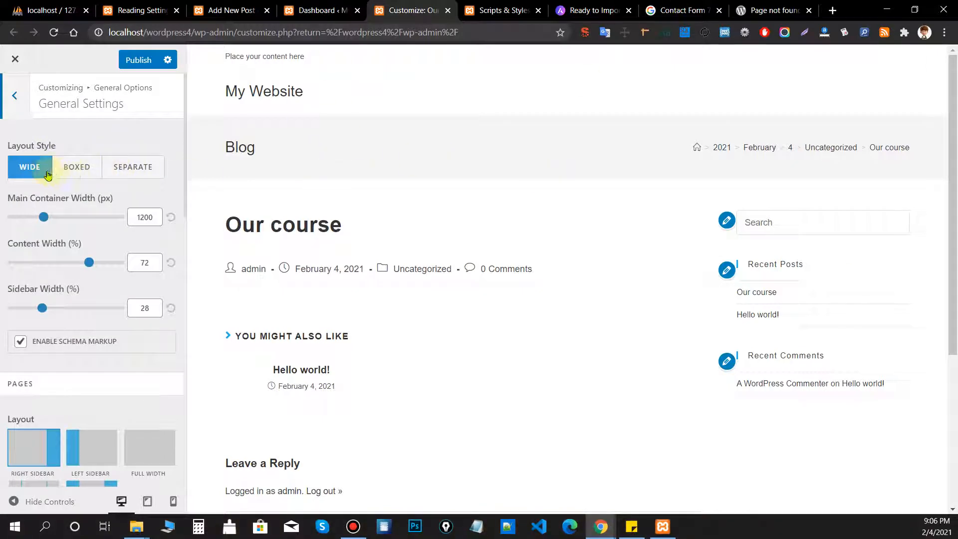
click(78, 166)
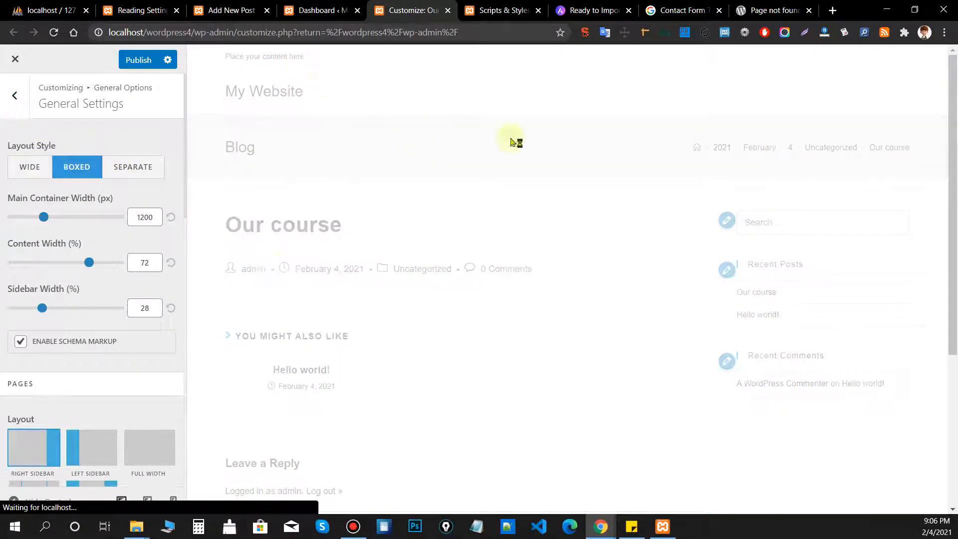
scroll(549, 190, down, 2)
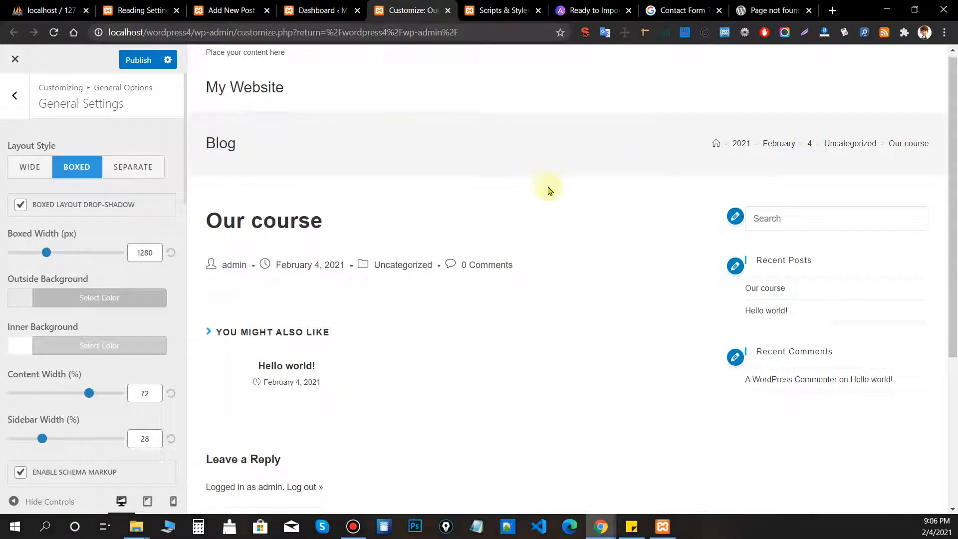
click(944, 32)
click(867, 148)
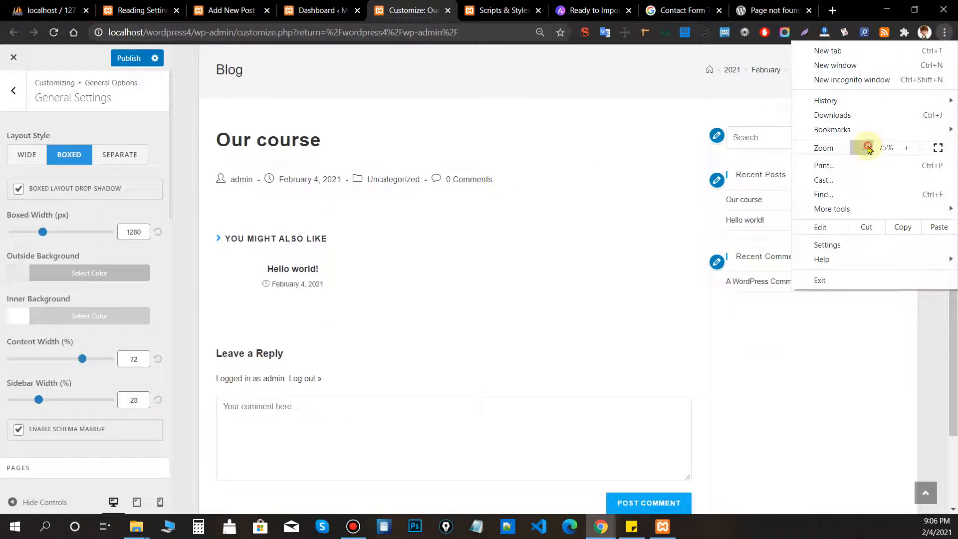
click(861, 149)
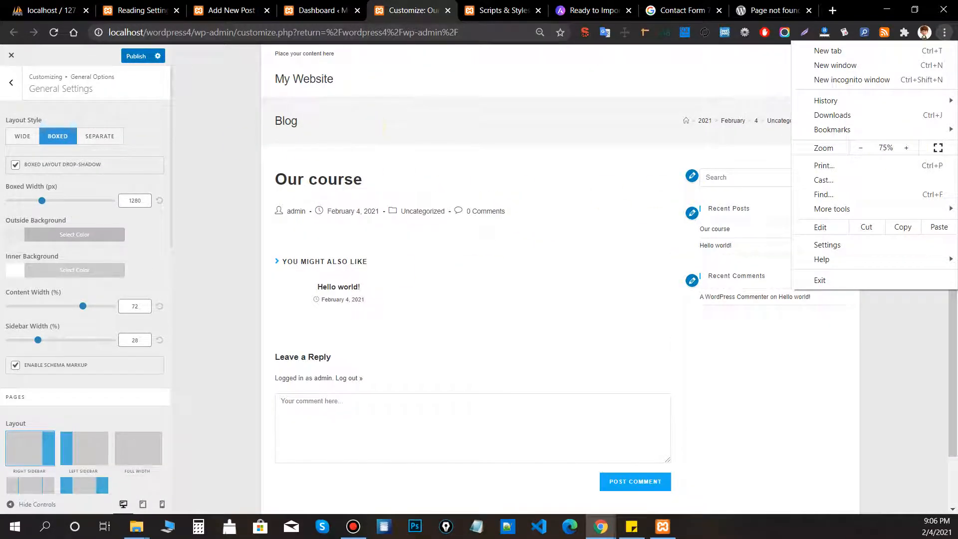
click(31, 134)
click(22, 136)
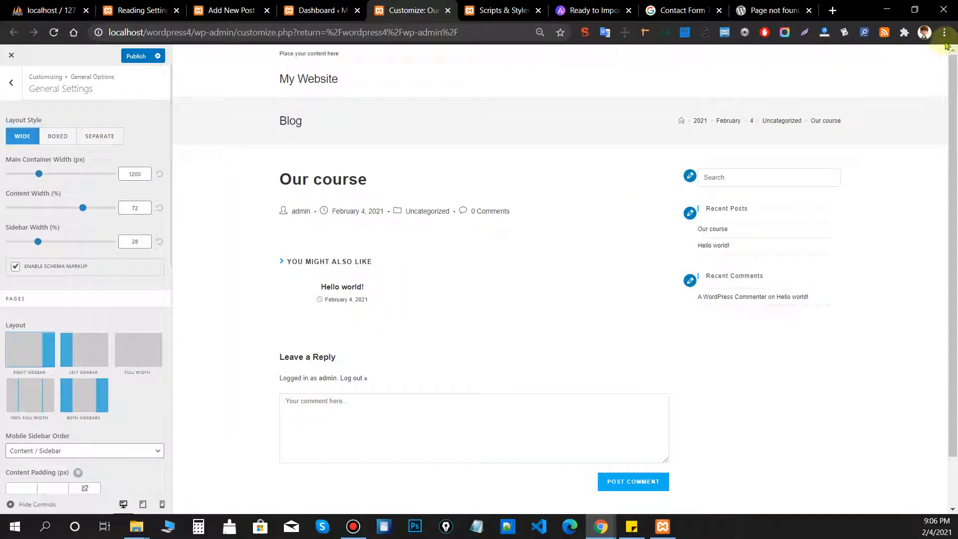
click(944, 33)
click(903, 149)
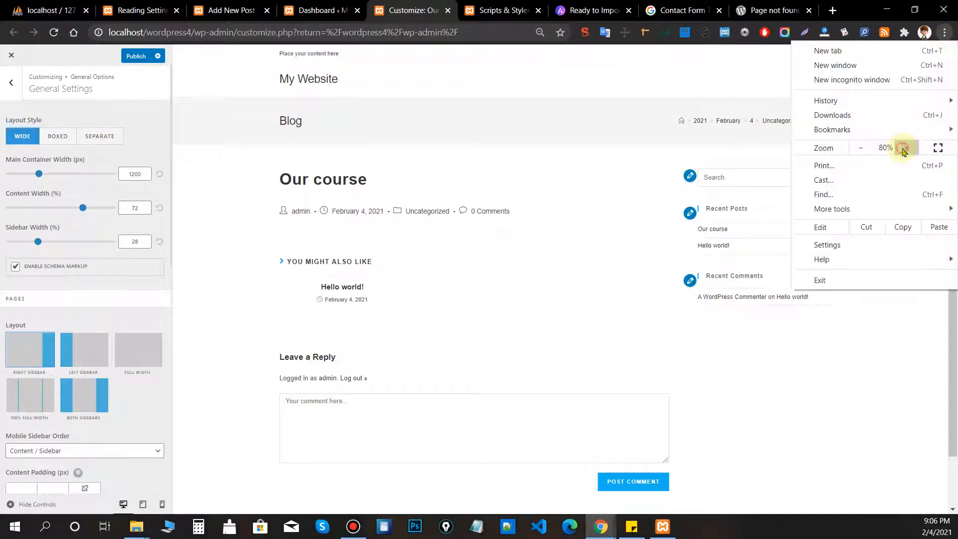
click(904, 148)
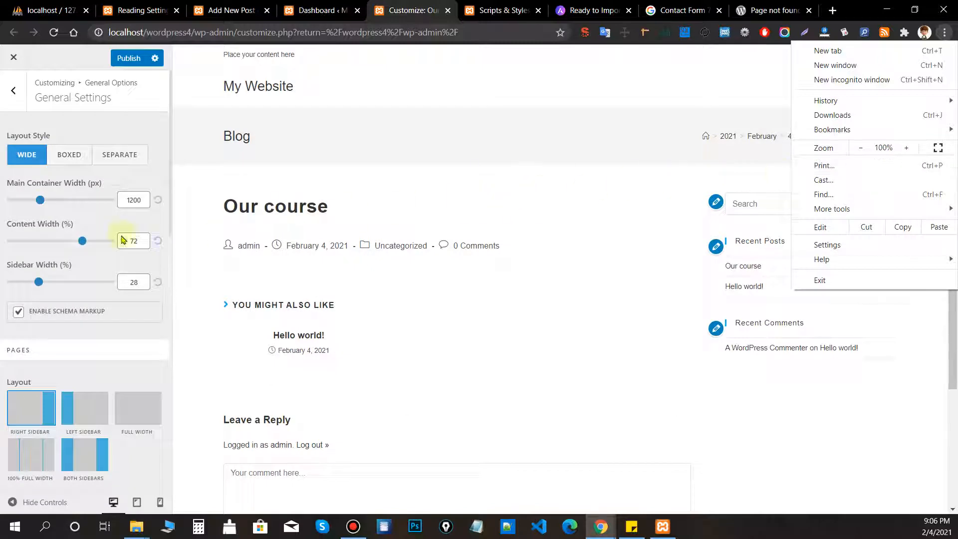
click(131, 220)
Set the Pages layout to Left Sidebar and return to the main Customizer sections.
scroll(132, 218, down, 3)
drag(40, 198, 8, 194)
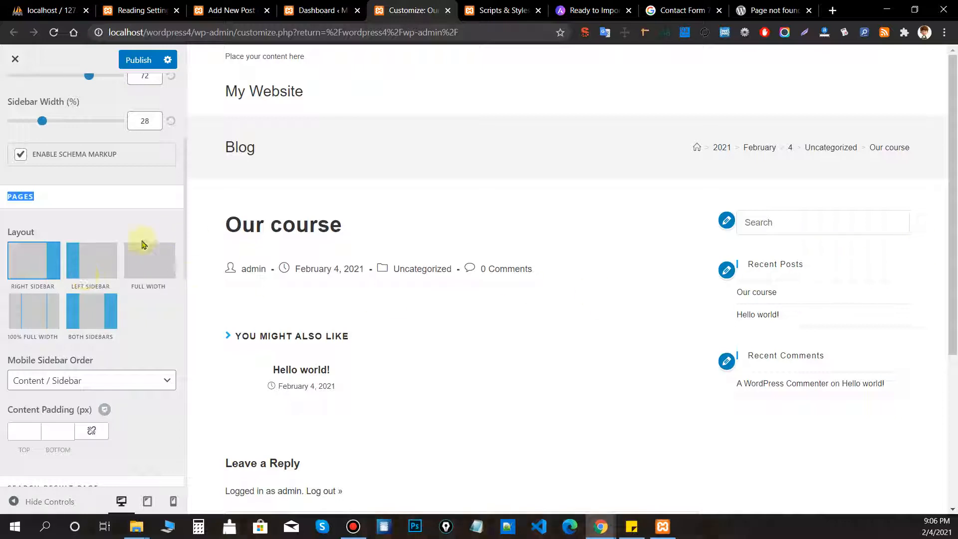
click(88, 257)
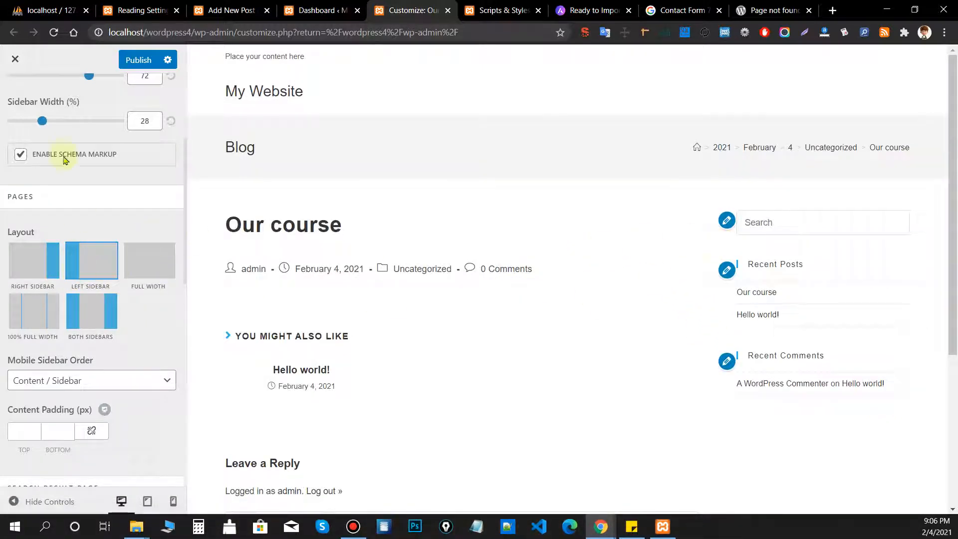
scroll(67, 174, up, 4)
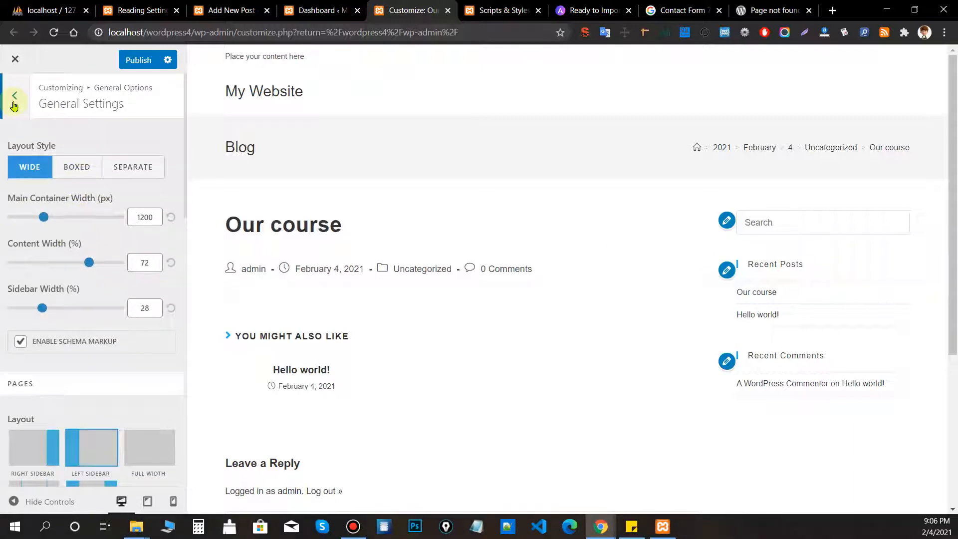
scroll(60, 297, down, 5)
scroll(17, 154, up, 5)
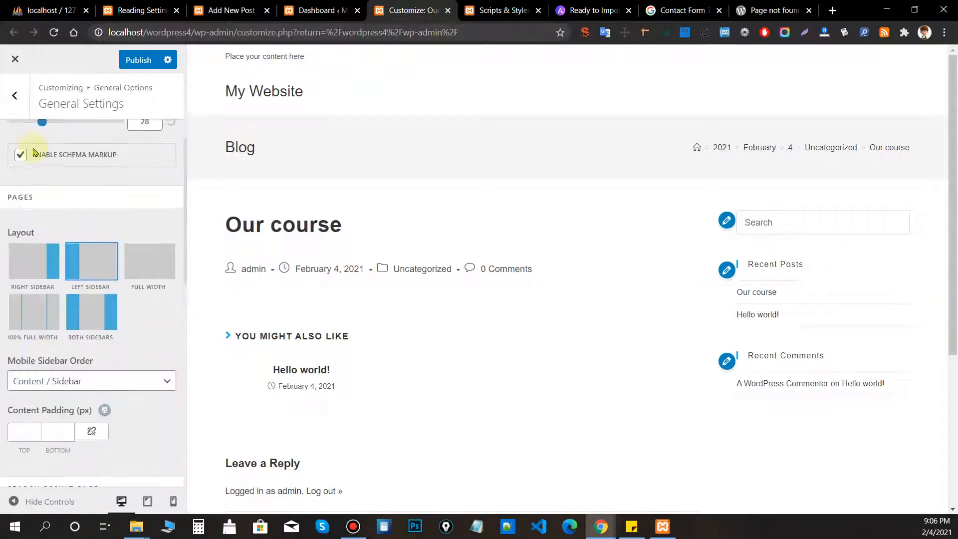
click(15, 97)
click(22, 111)
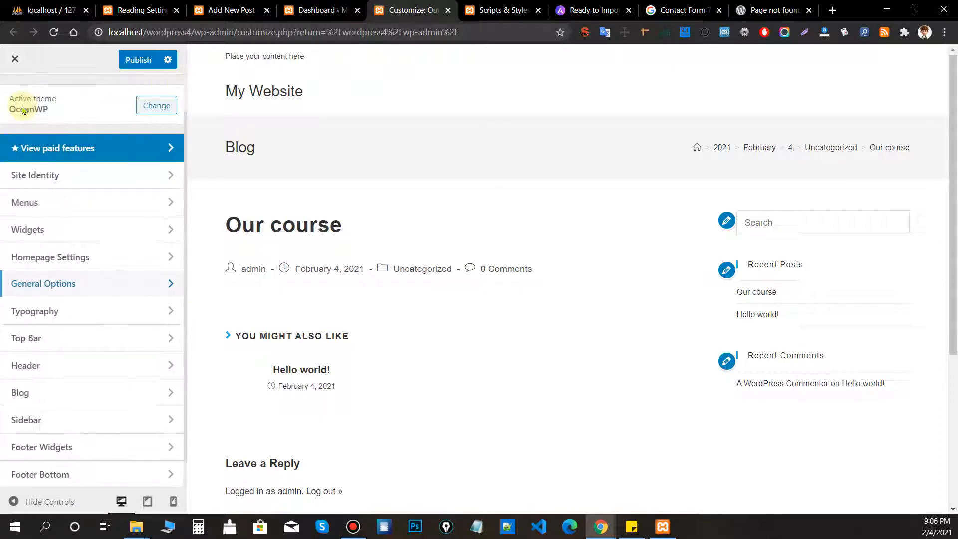
Set Blog Entries layout to Left Sidebar, previewing the Uncategorized archive and Our course post.
click(49, 408)
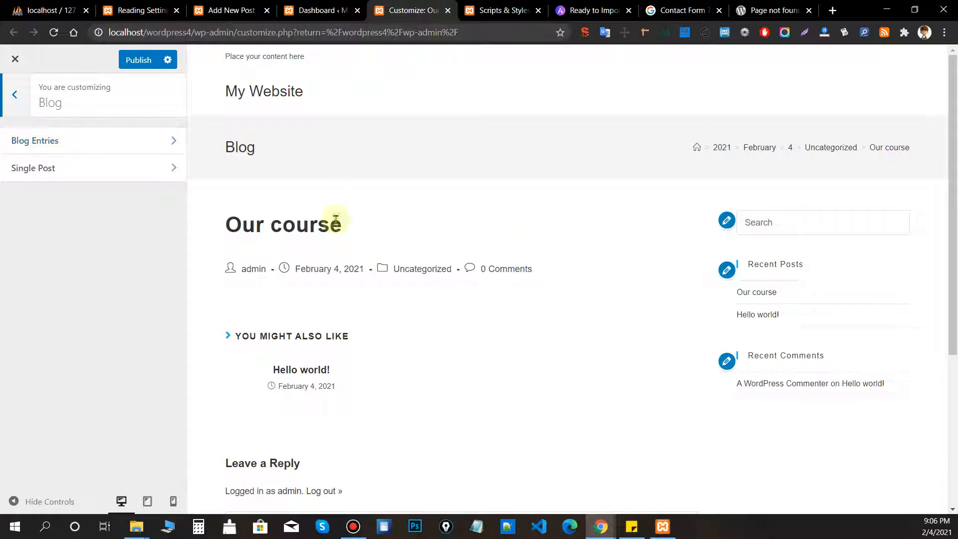
click(58, 142)
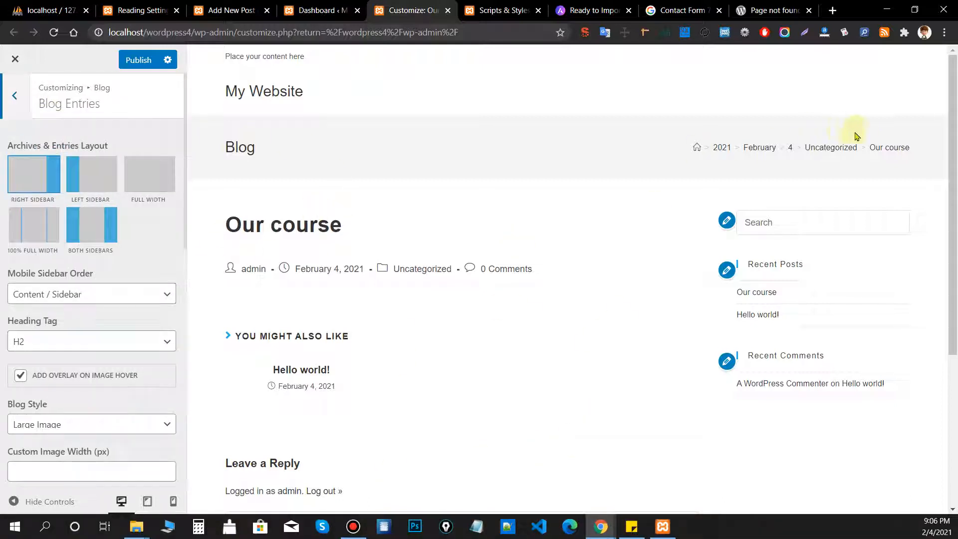
click(836, 148)
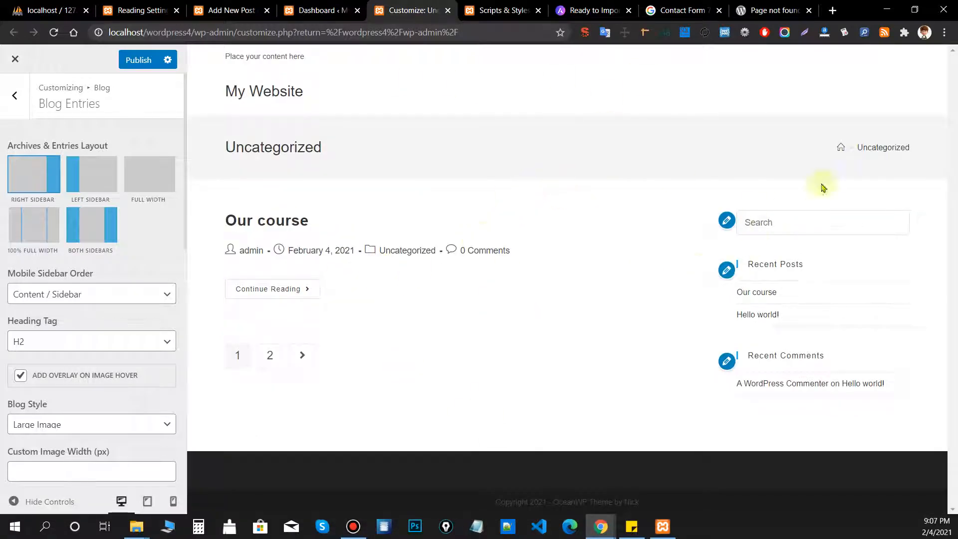
click(83, 189)
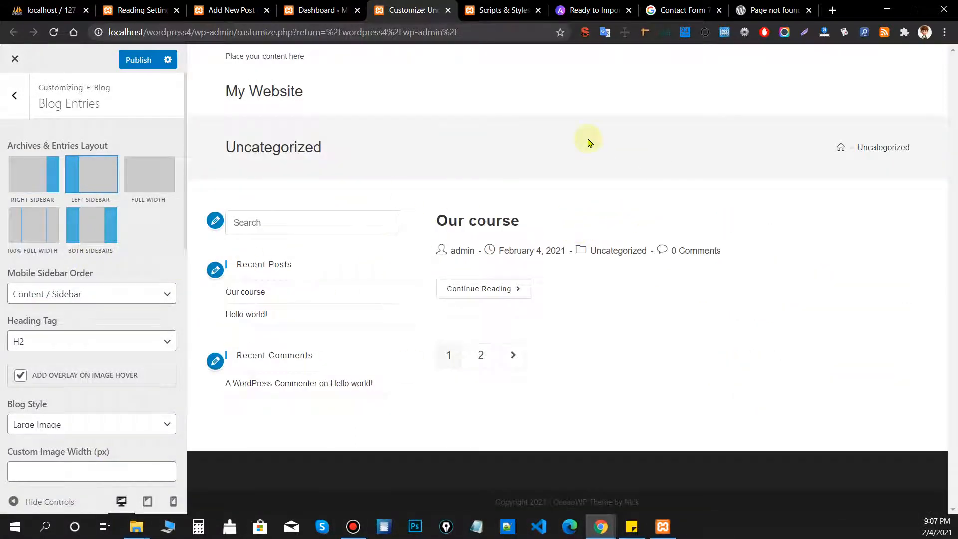
click(466, 218)
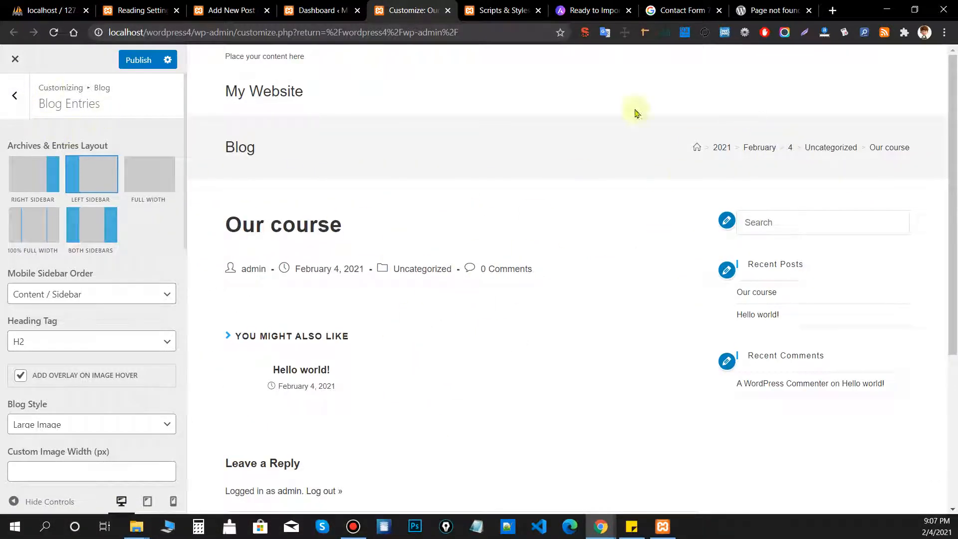
click(12, 113)
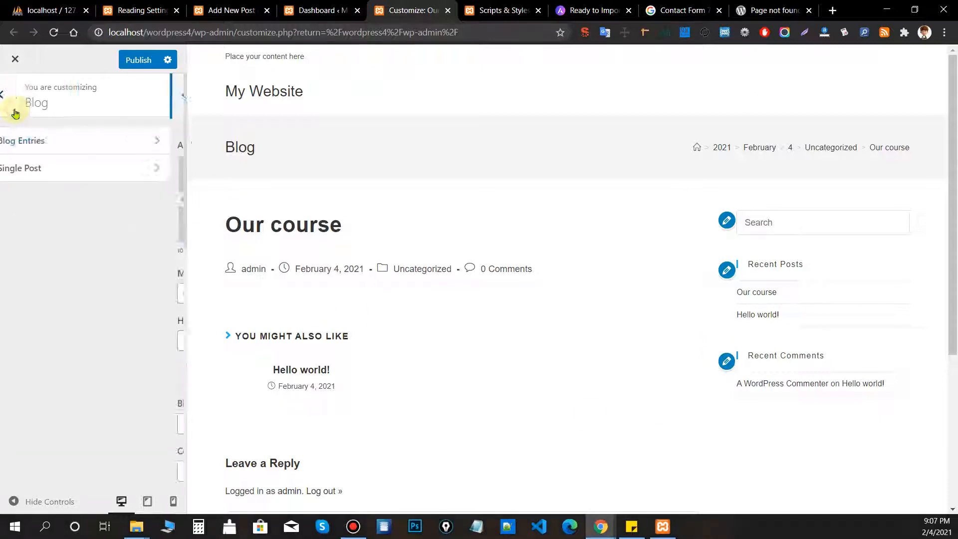
Set the Single Post layout to Both Sidebars after trying Left Sidebar and 100% Full Width.
click(137, 176)
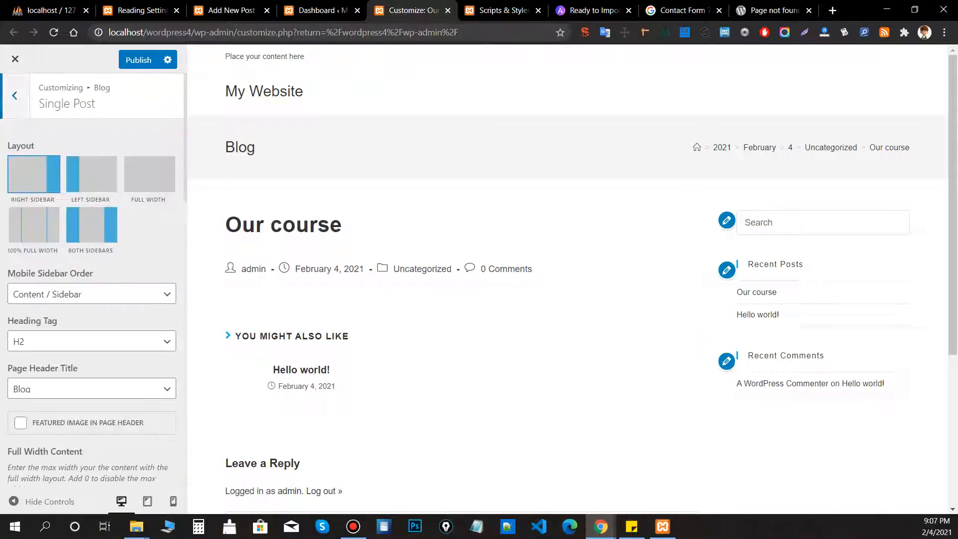
click(94, 180)
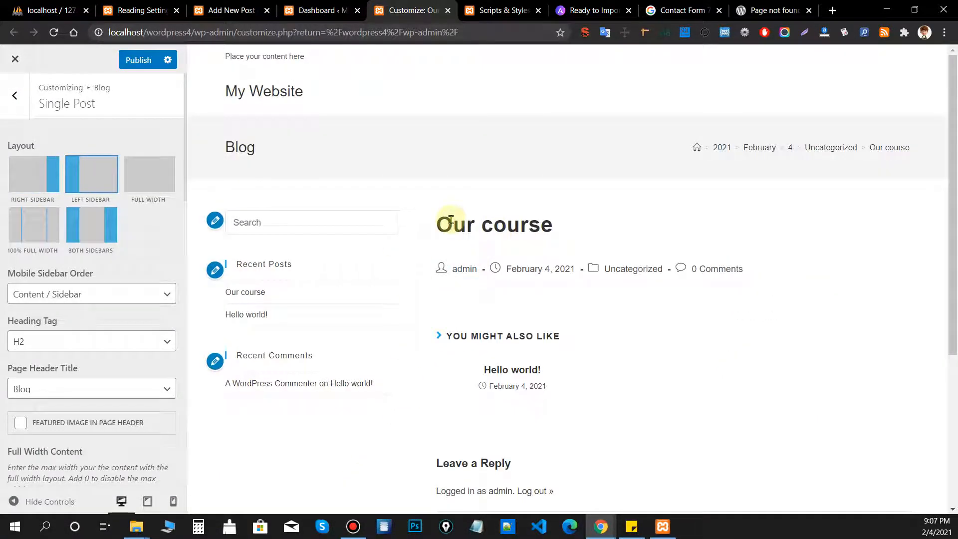
click(101, 225)
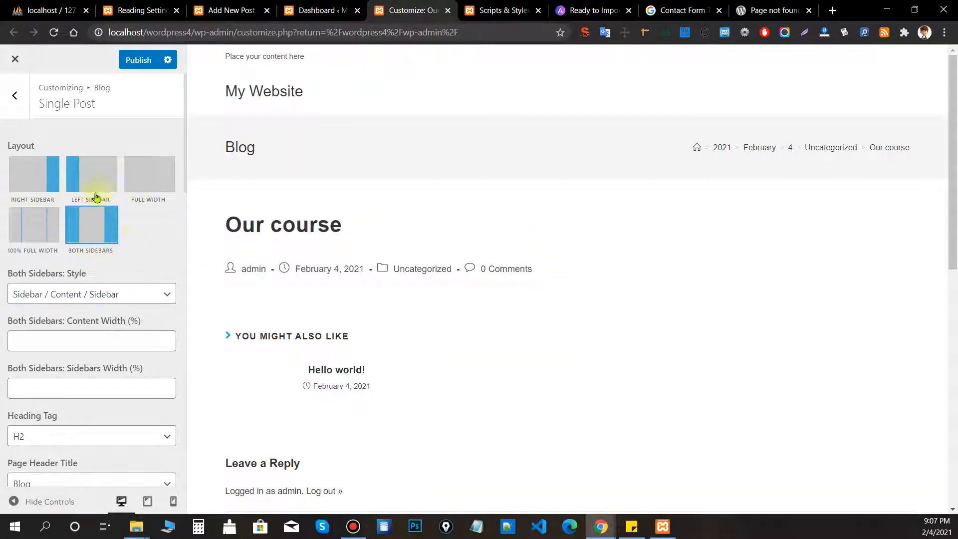
click(39, 242)
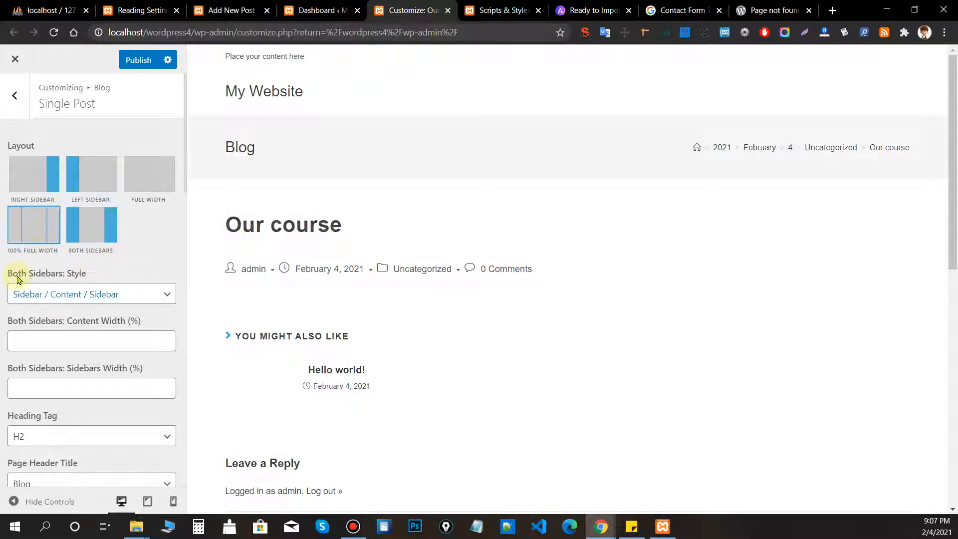
click(116, 227)
Zoom the browser out to inspect both post sidebars, then restore normal size.
scroll(845, 172, down, 3)
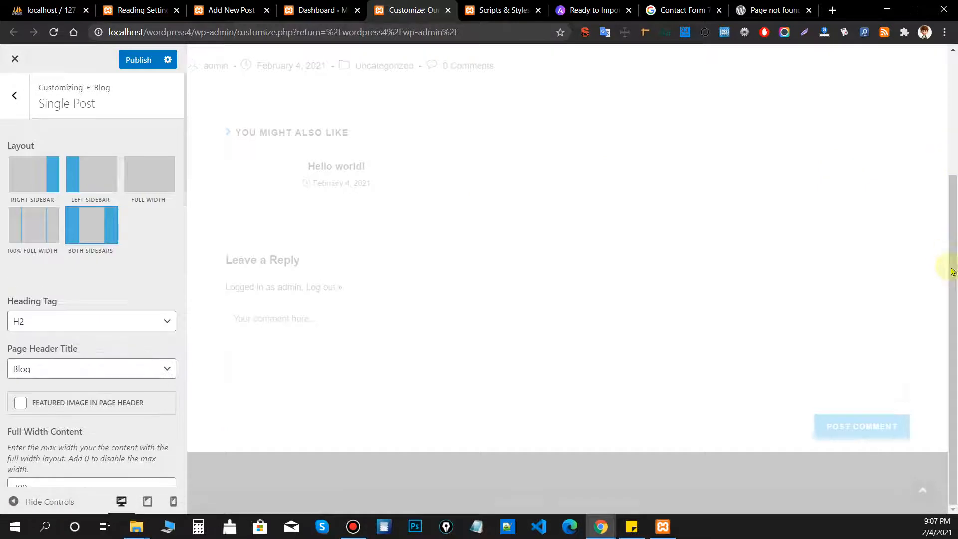
click(944, 33)
scroll(632, 281, down, 1)
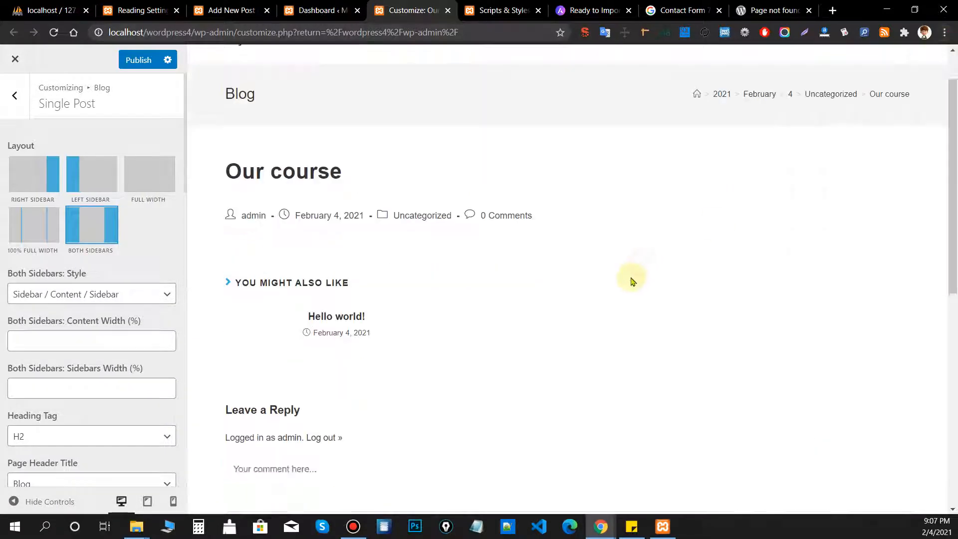
scroll(632, 281, down, 10)
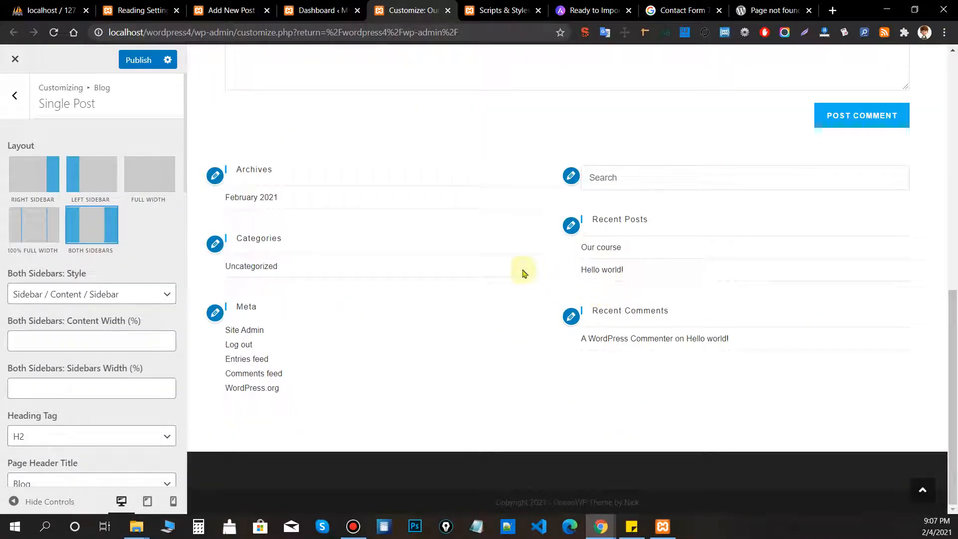
key(ctrl+minus)
key(ctrl+minus)
key(ctrl+minus)
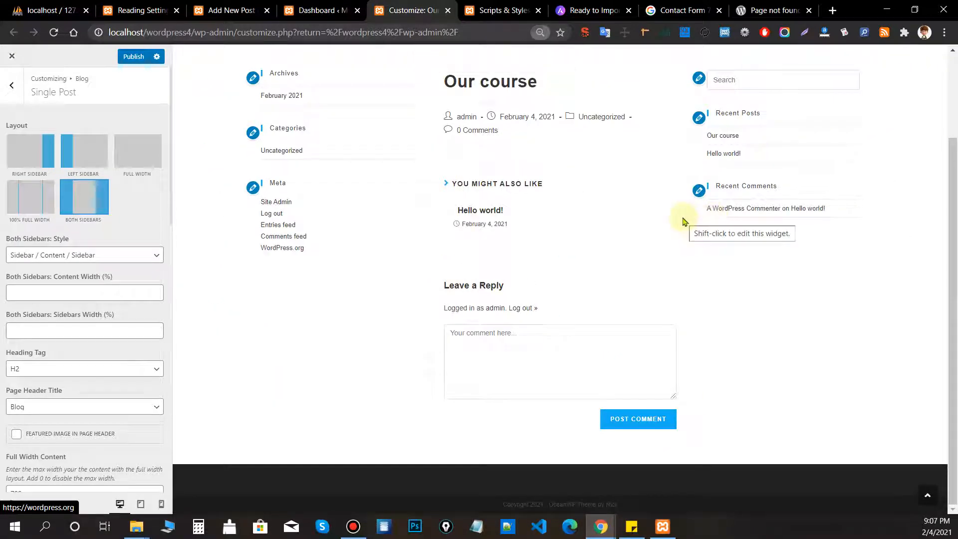
scroll(681, 218, up, 3)
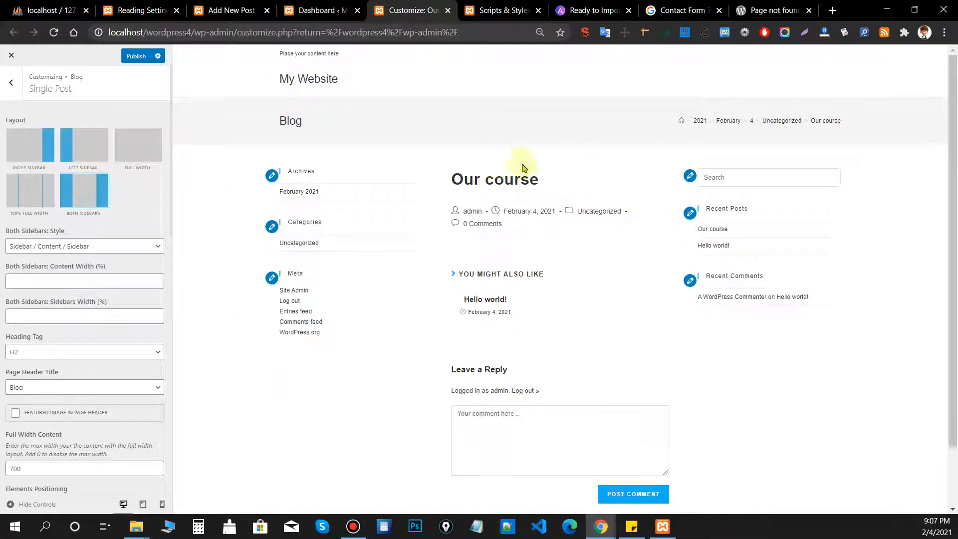
scroll(94, 257, down, 7)
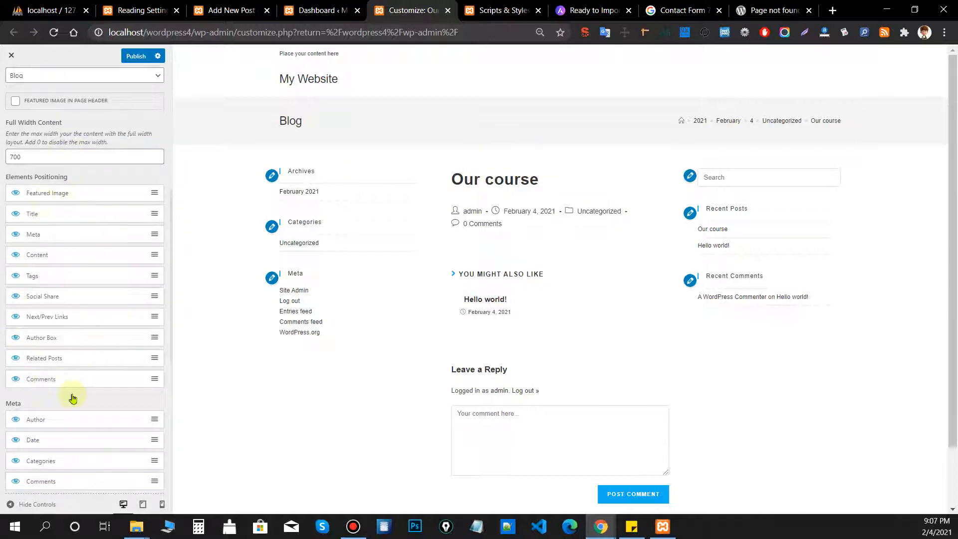
scroll(88, 357, up, 3)
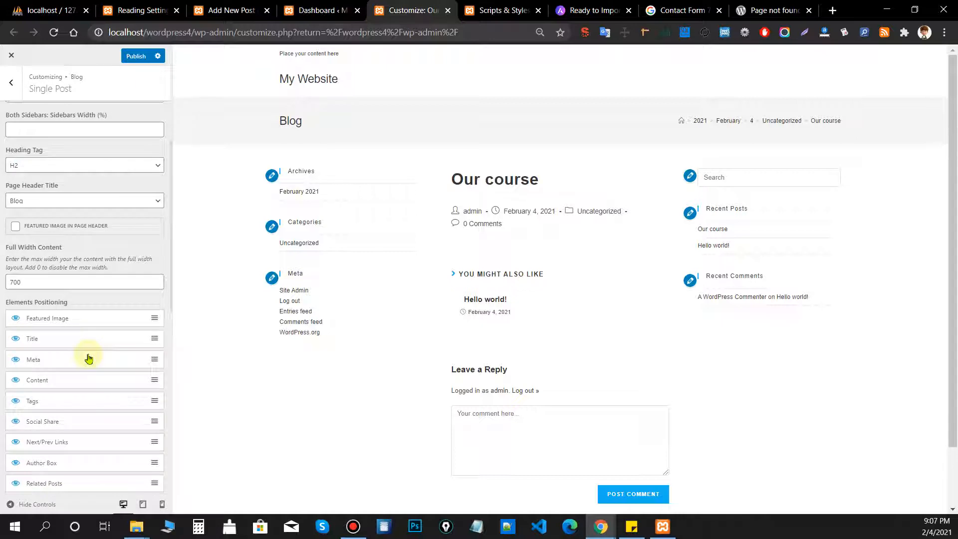
scroll(98, 332, up, 2)
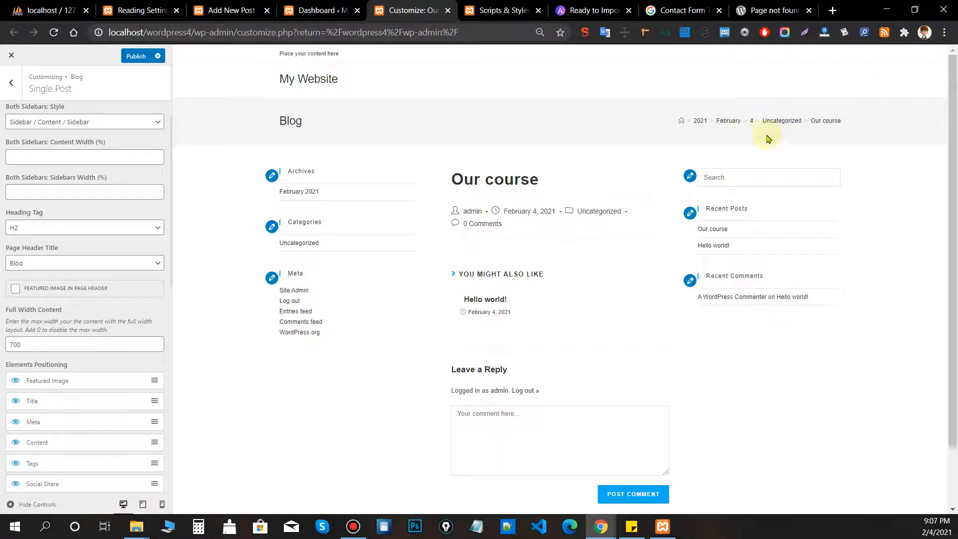
key(ctrl+plus)
key(ctrl+plus)
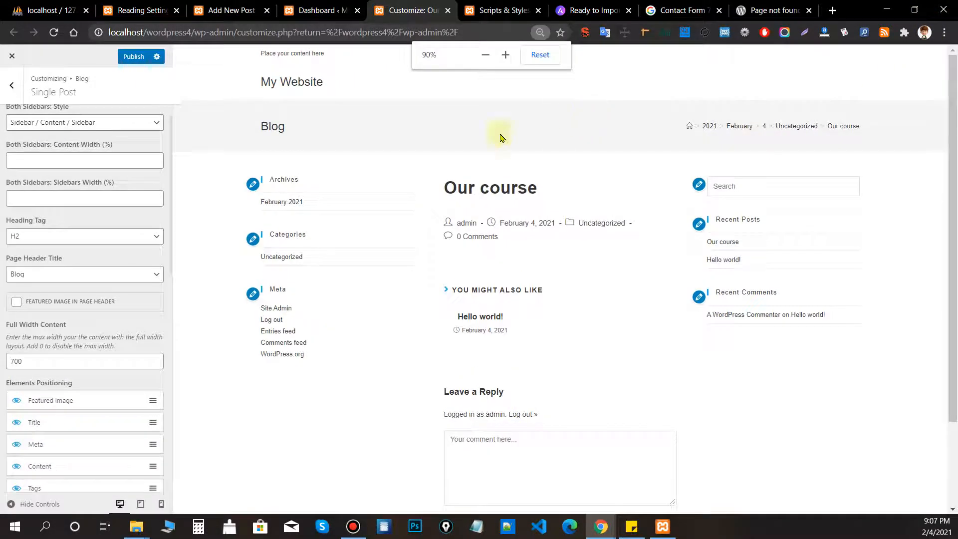
key(ctrl+plus)
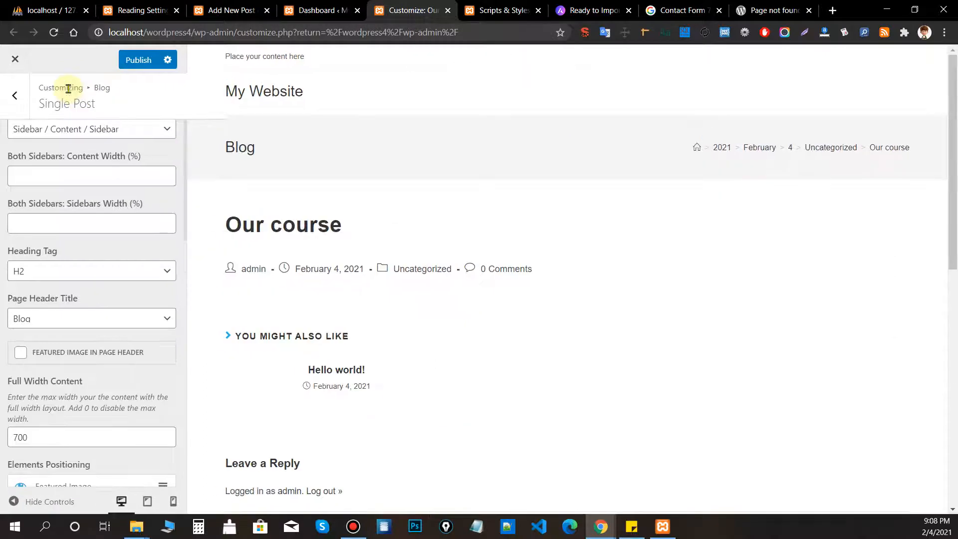
Go back to the main Customizer sections and open Typography.
click(15, 99)
click(15, 100)
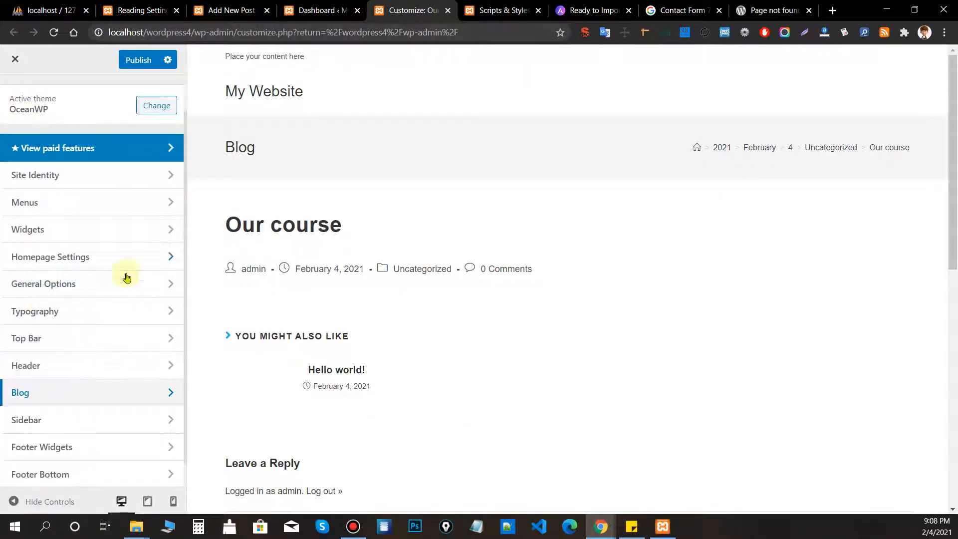
click(90, 322)
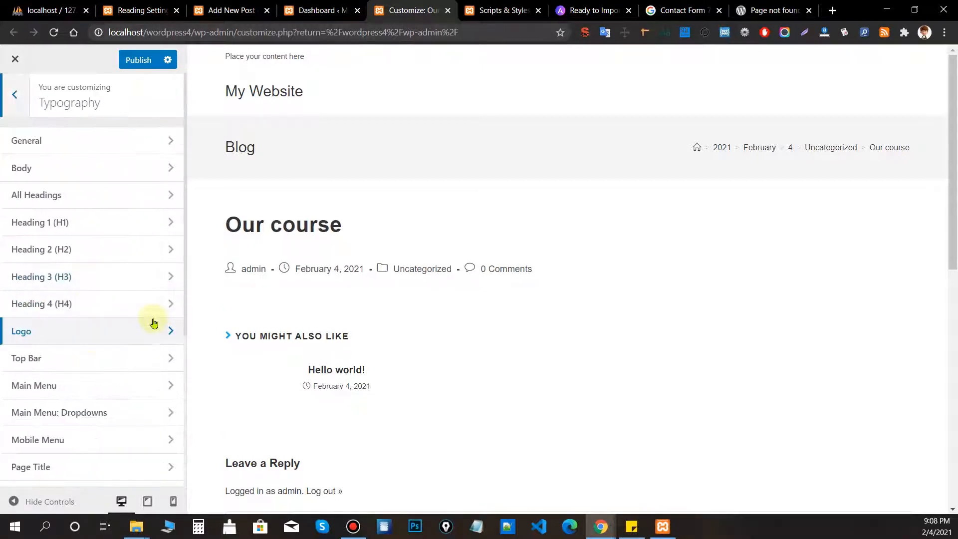
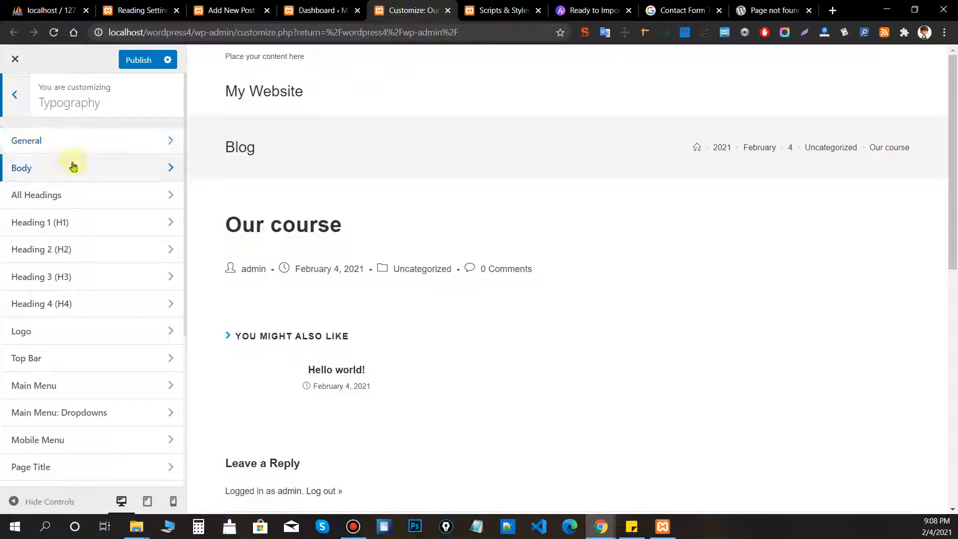
Browse the heading font and colour options, leaving the headings unchanged.
click(17, 194)
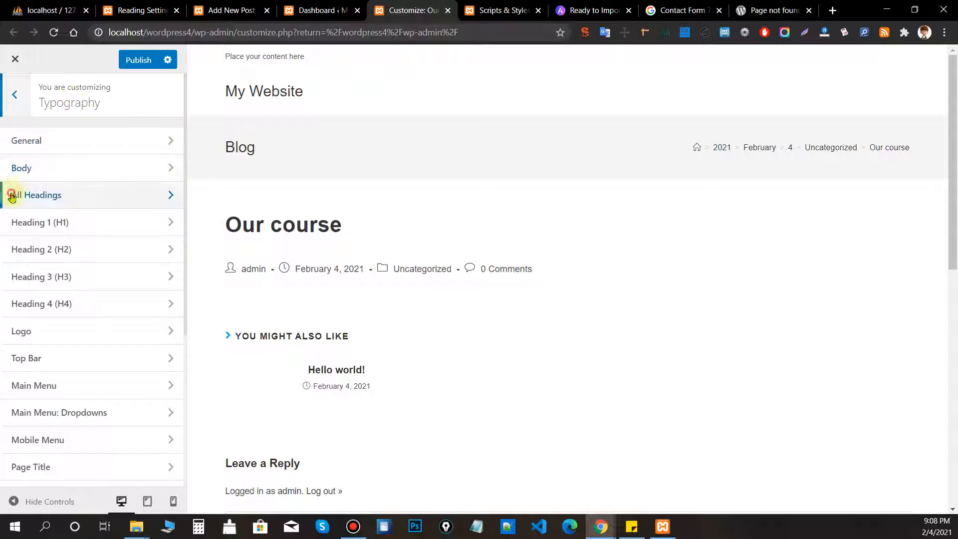
scroll(93, 188, down, 1)
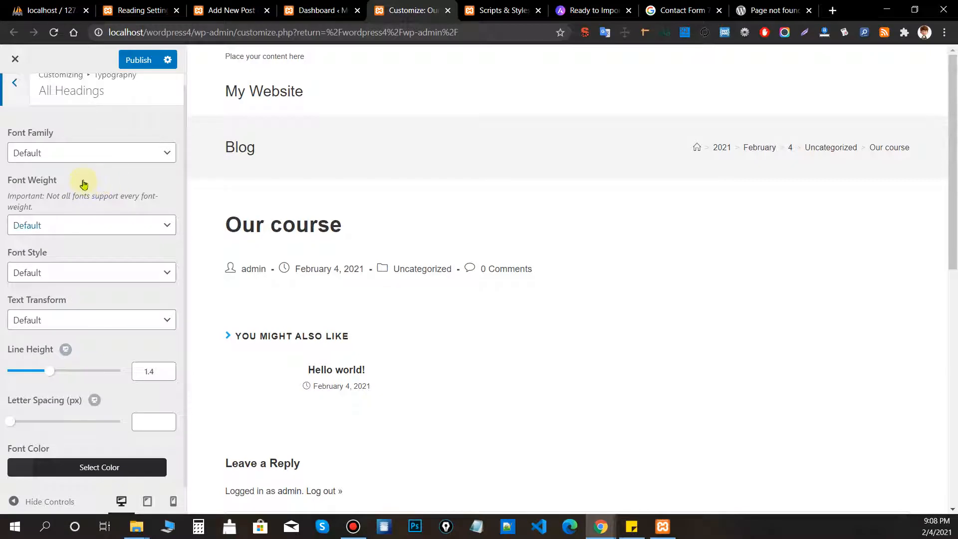
click(78, 153)
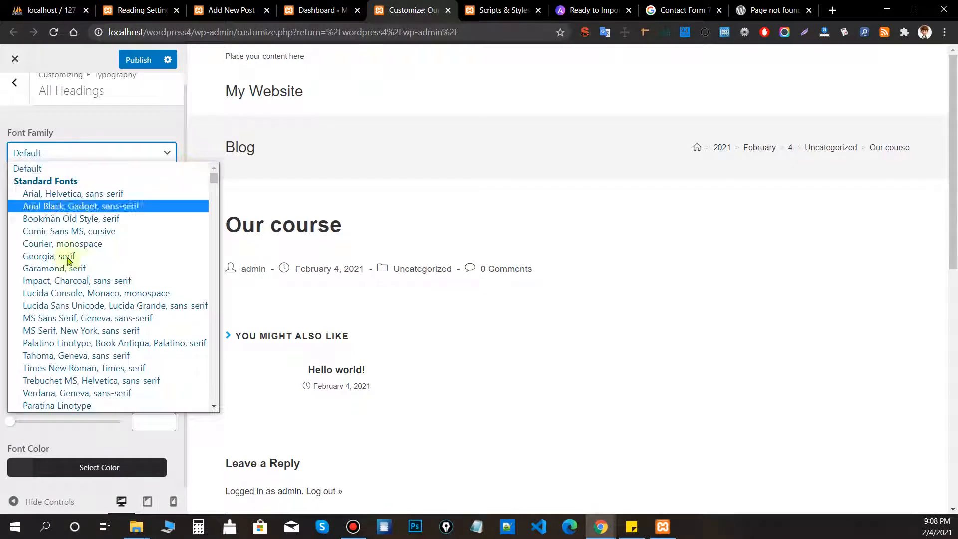
click(107, 122)
click(61, 472)
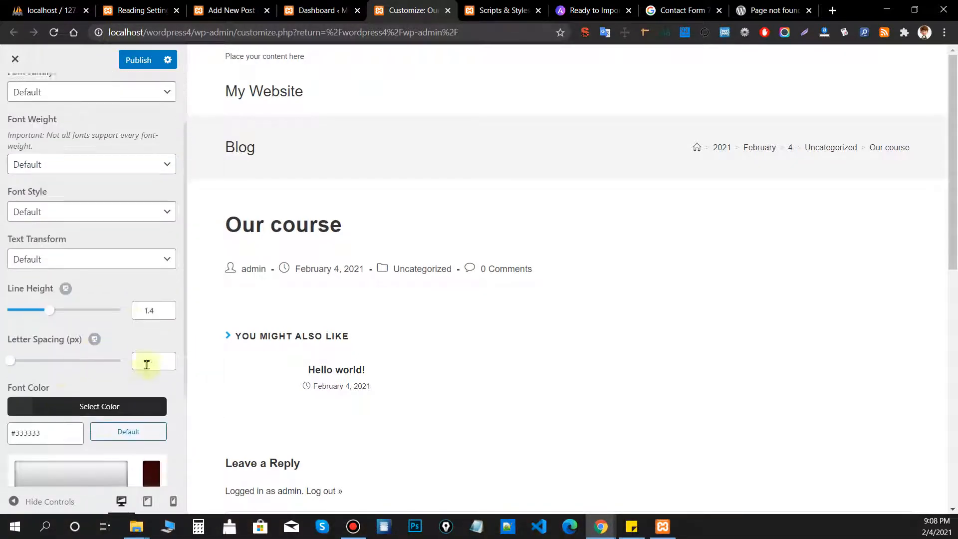
scroll(145, 349, down, 2)
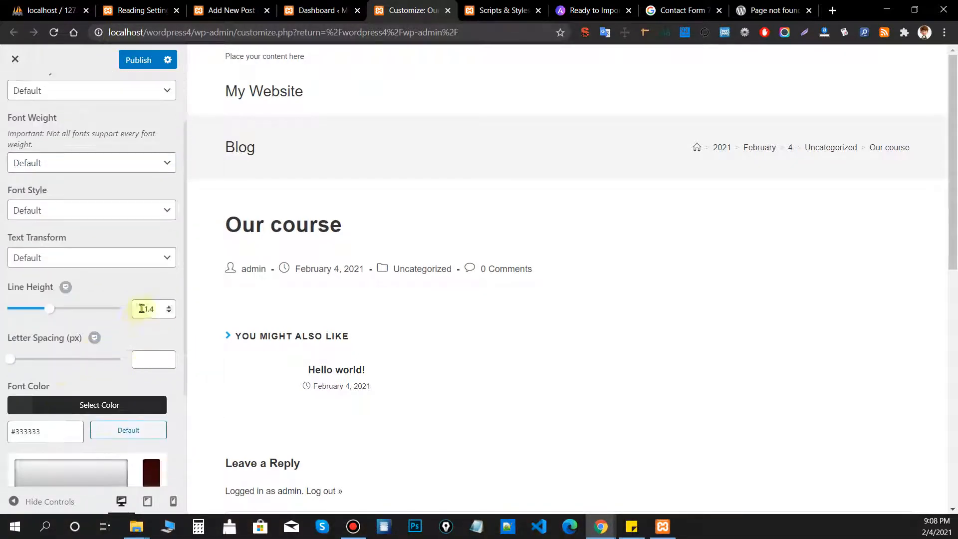
click(86, 239)
scroll(86, 234, up, 3)
click(15, 95)
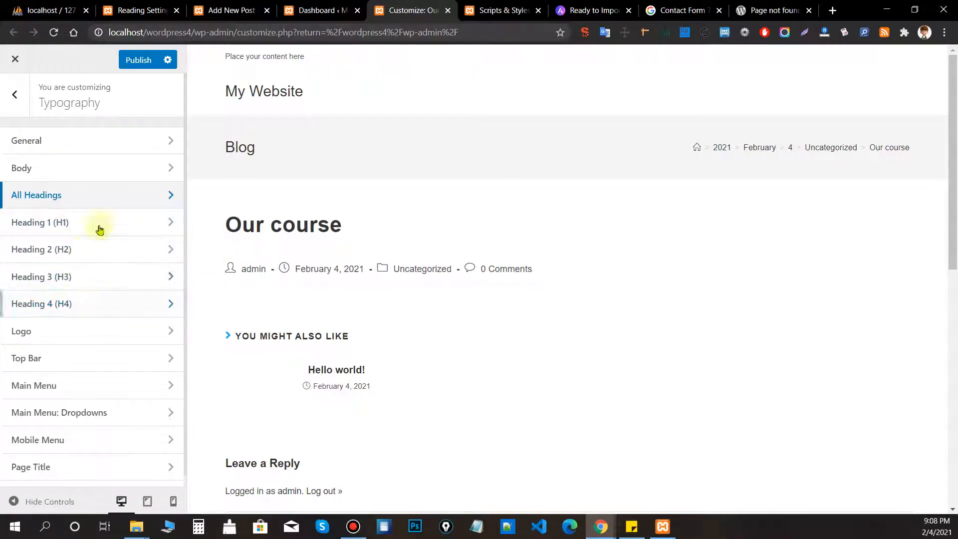
Set the logo's font family to Anton.
scroll(59, 239, down, 3)
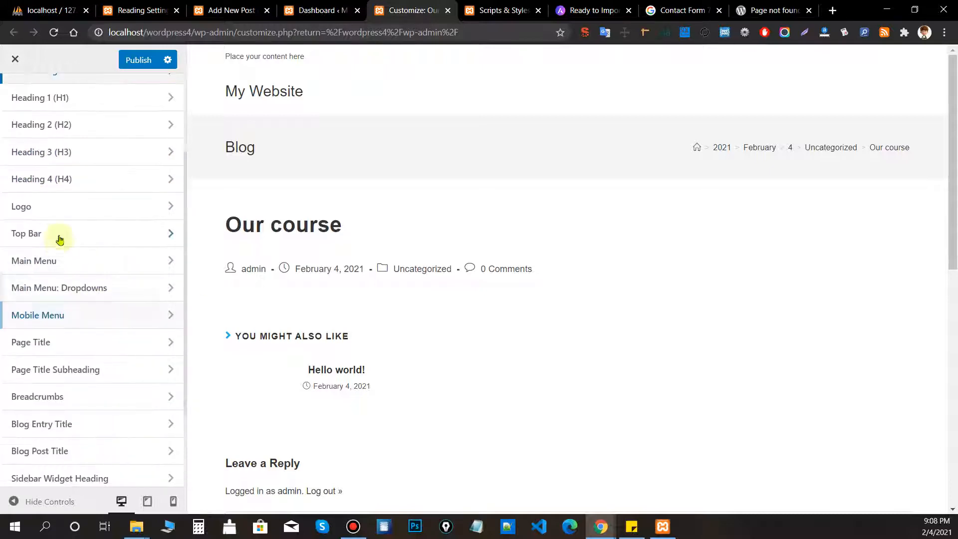
click(65, 206)
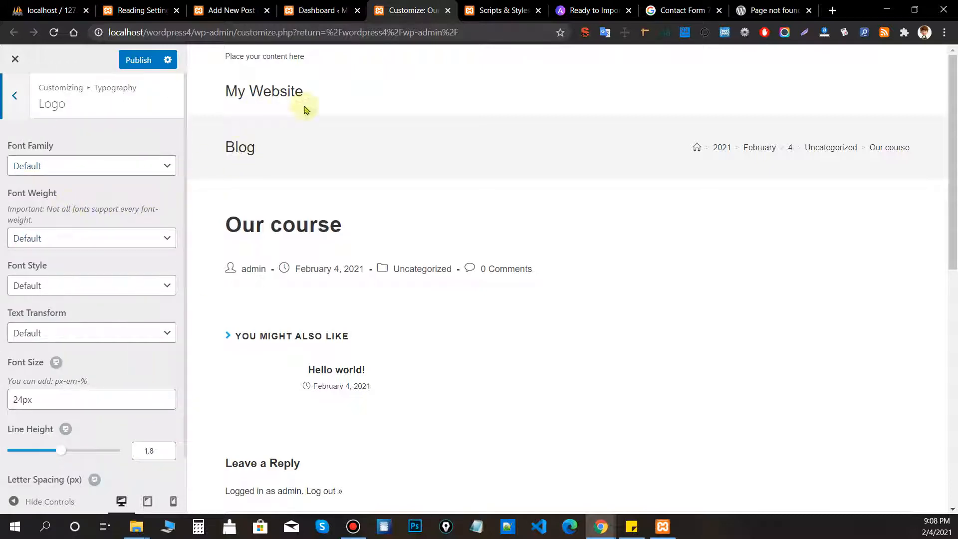
click(75, 165)
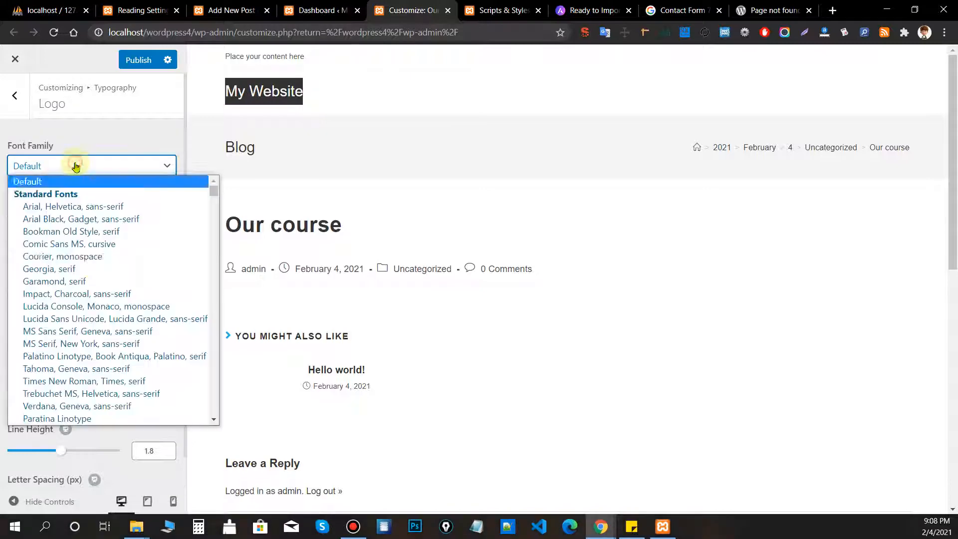
scroll(95, 280, down, 15)
click(79, 281)
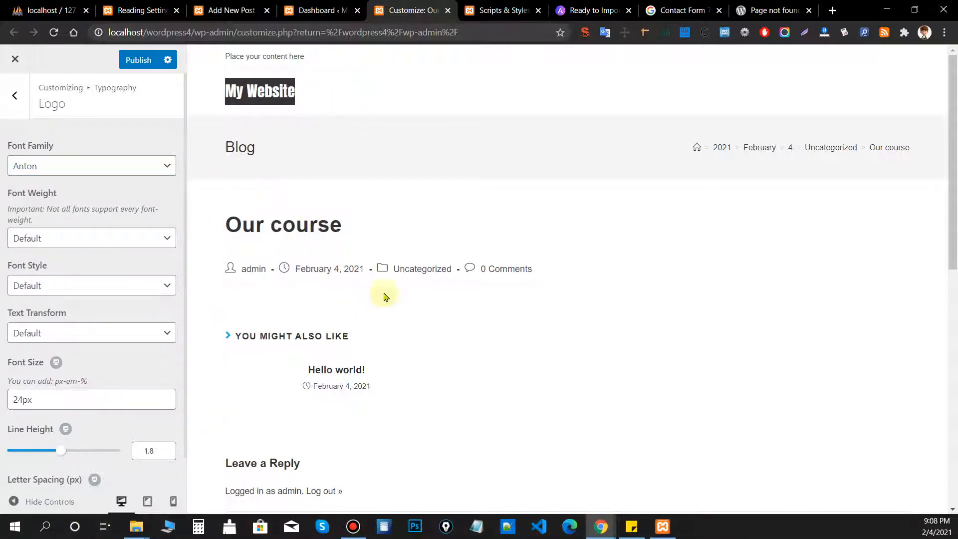
click(14, 95)
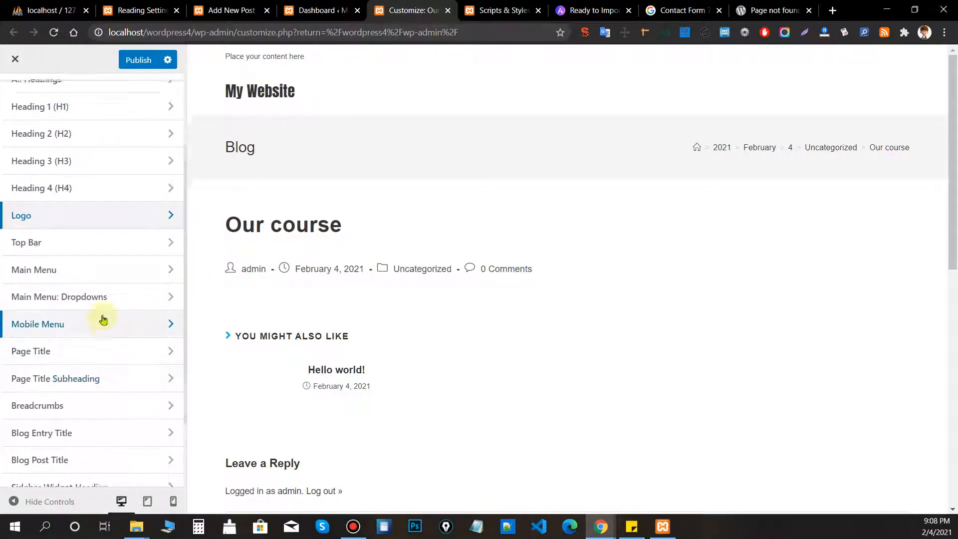
Set the breadcrumbs' font family to Aldrich.
scroll(98, 319, up, 2)
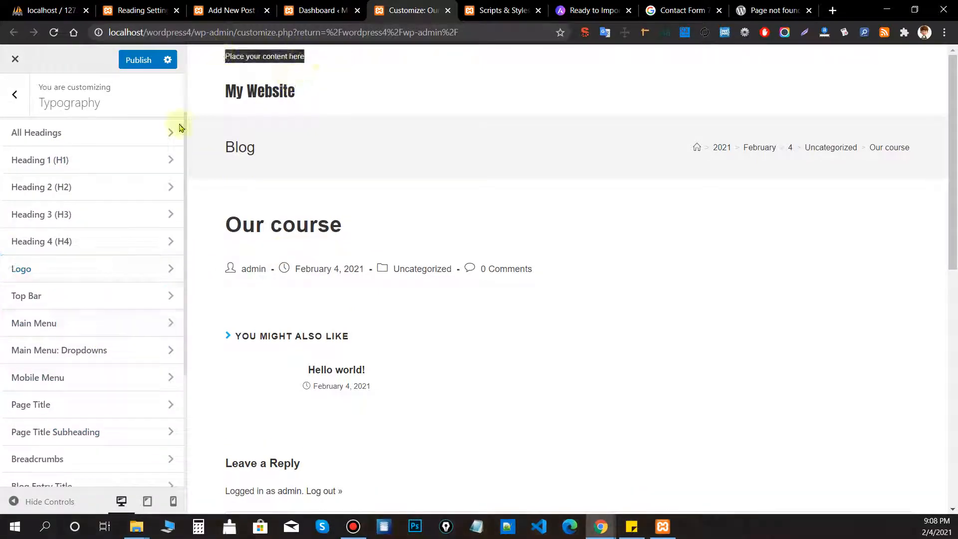
scroll(60, 342, down, 1)
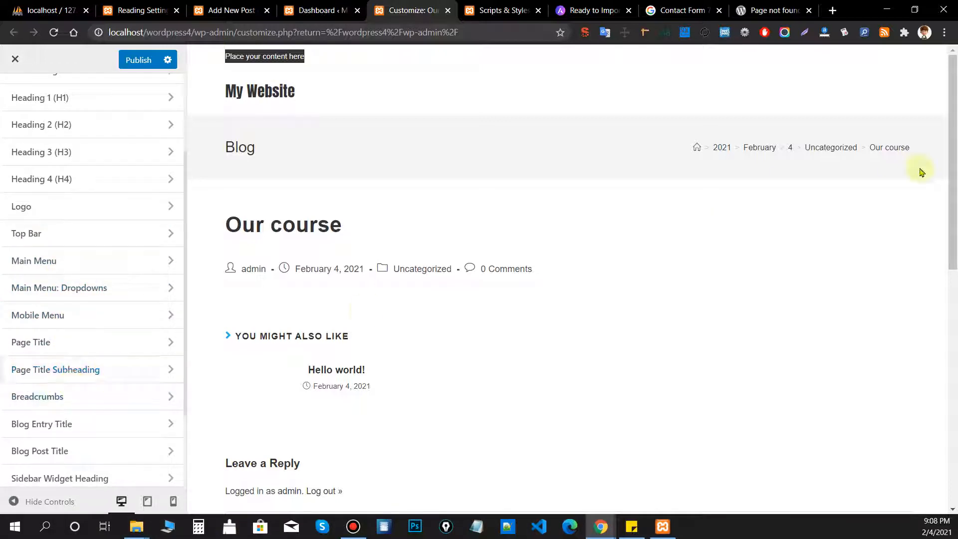
scroll(75, 355, down, 1)
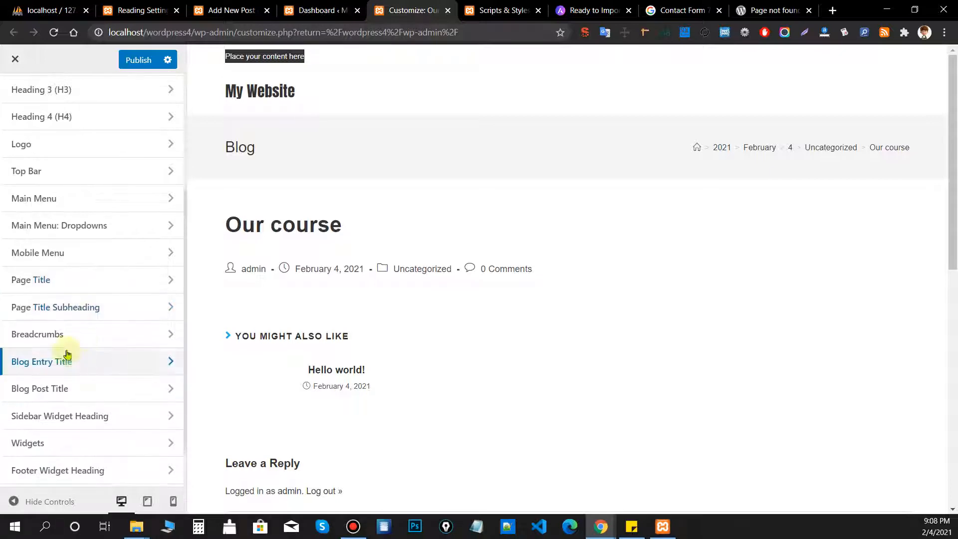
click(32, 342)
click(58, 169)
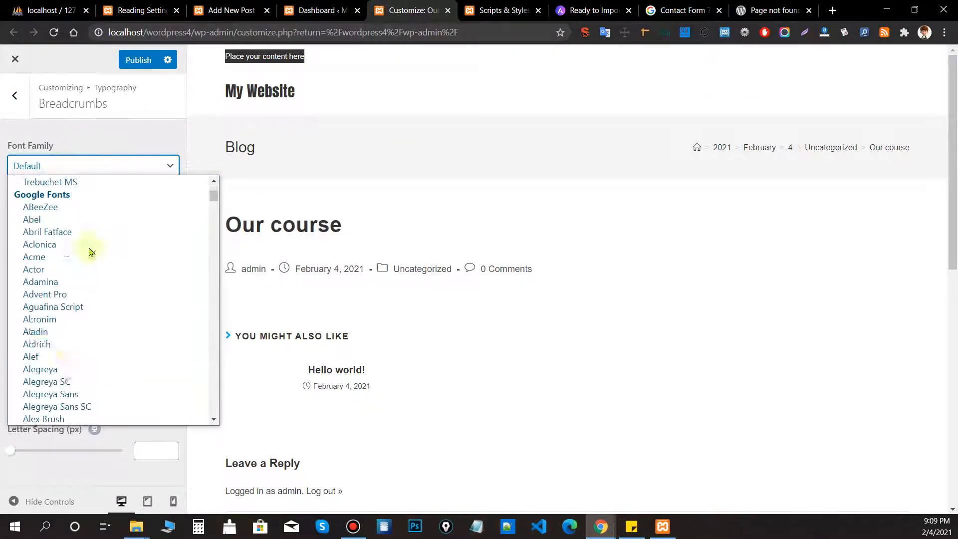
click(65, 339)
drag(936, 152, 683, 158)
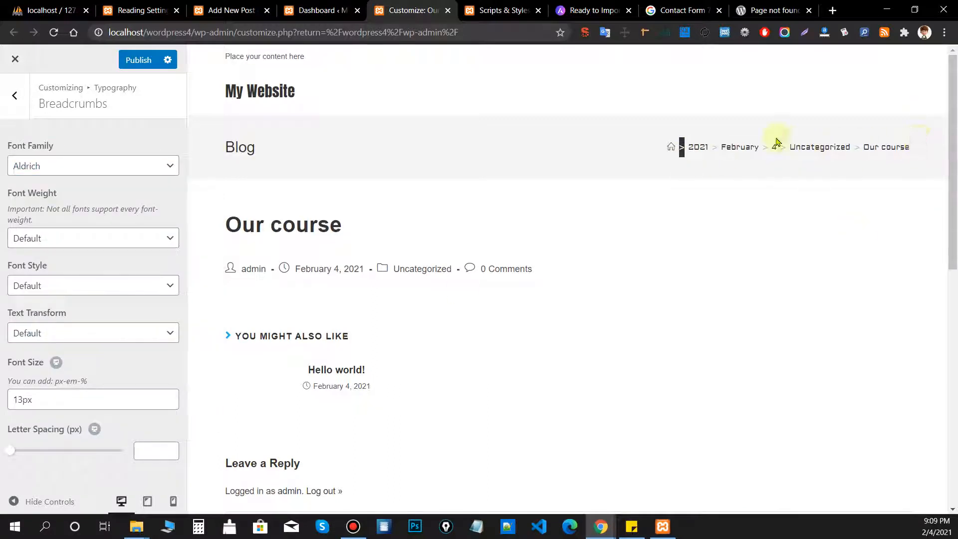
click(680, 123)
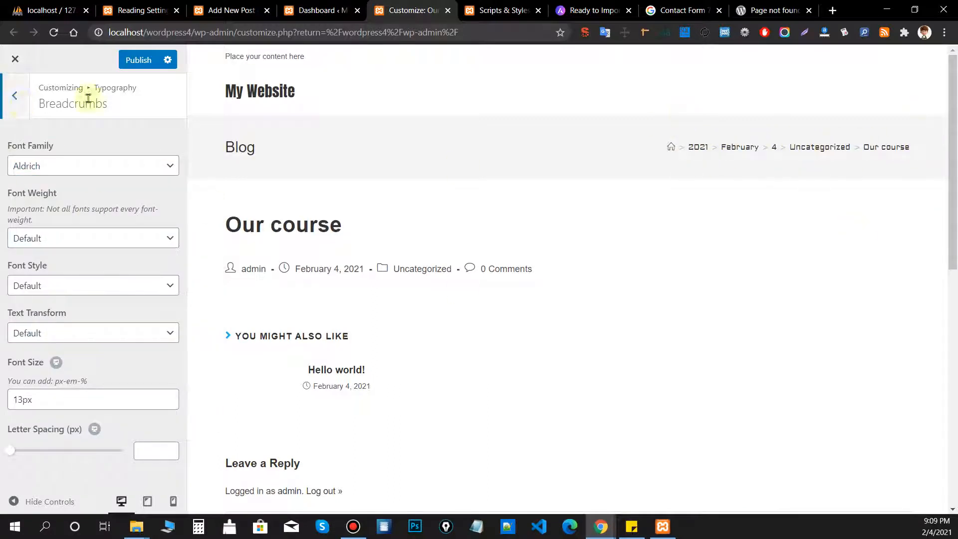
double_click(114, 87)
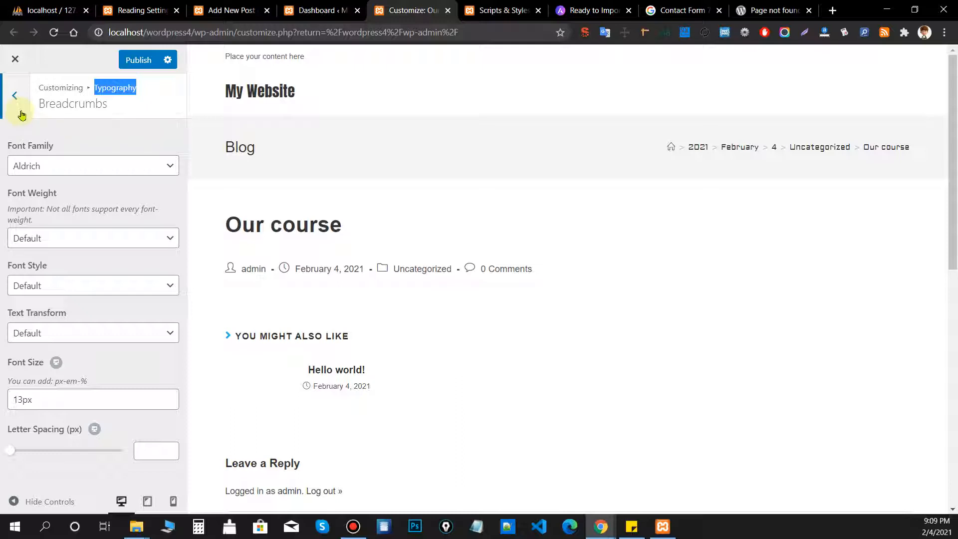
Return from Typography to the main list of Customizer sections.
click(15, 95)
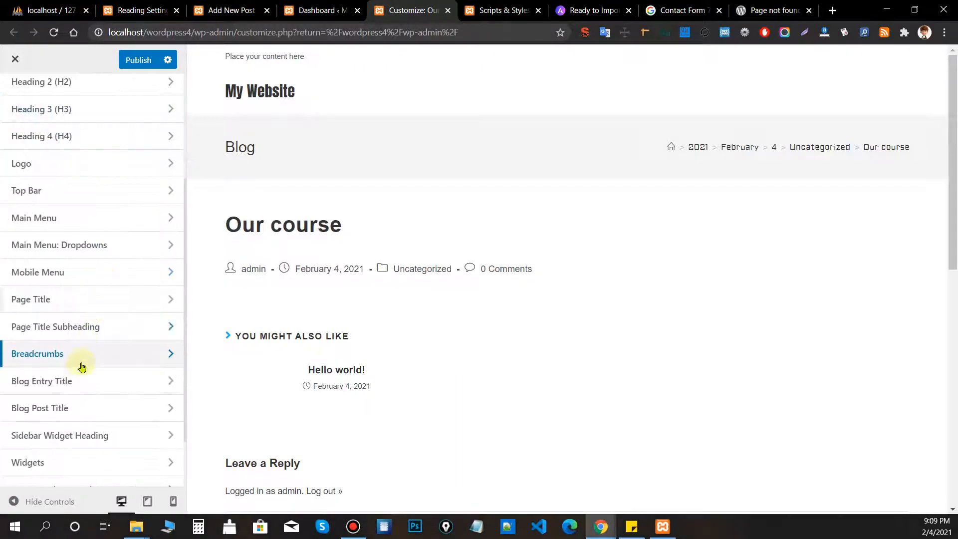
scroll(127, 350, down, 2)
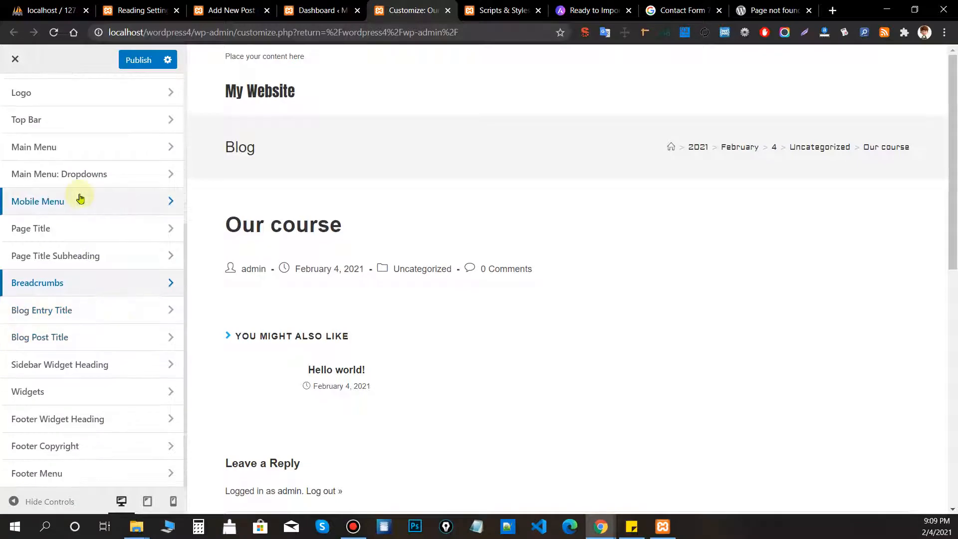
scroll(109, 271, up, 2)
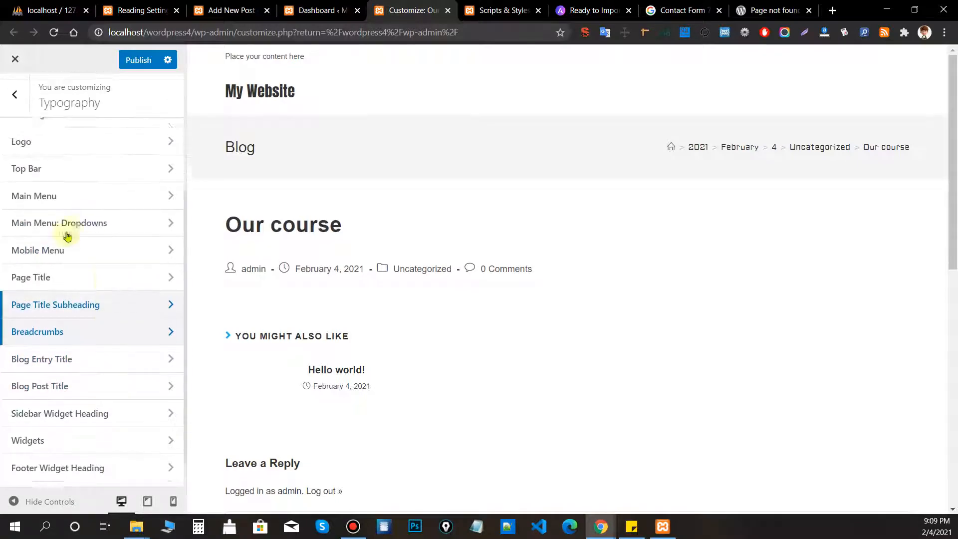
click(22, 114)
scroll(85, 389, down, 1)
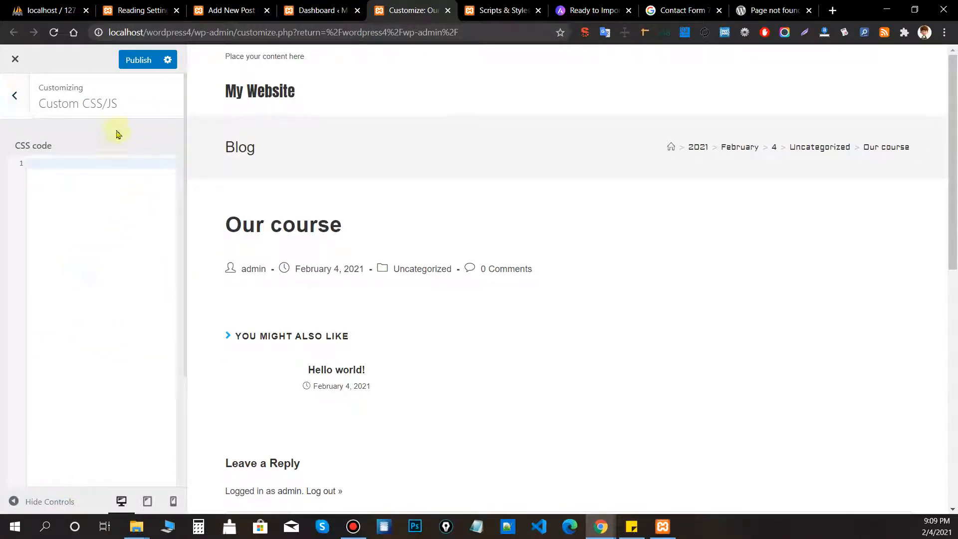
scroll(171, 246, down, 3)
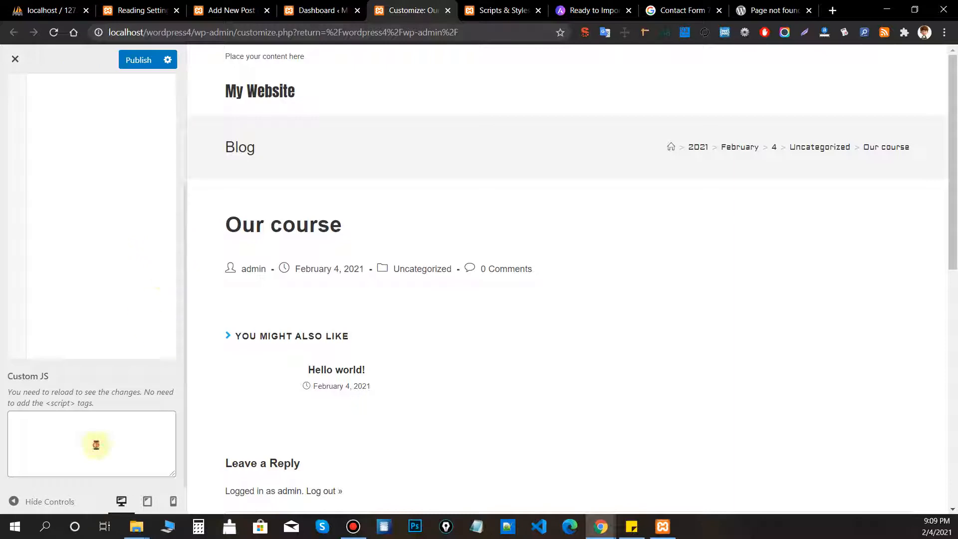
click(41, 427)
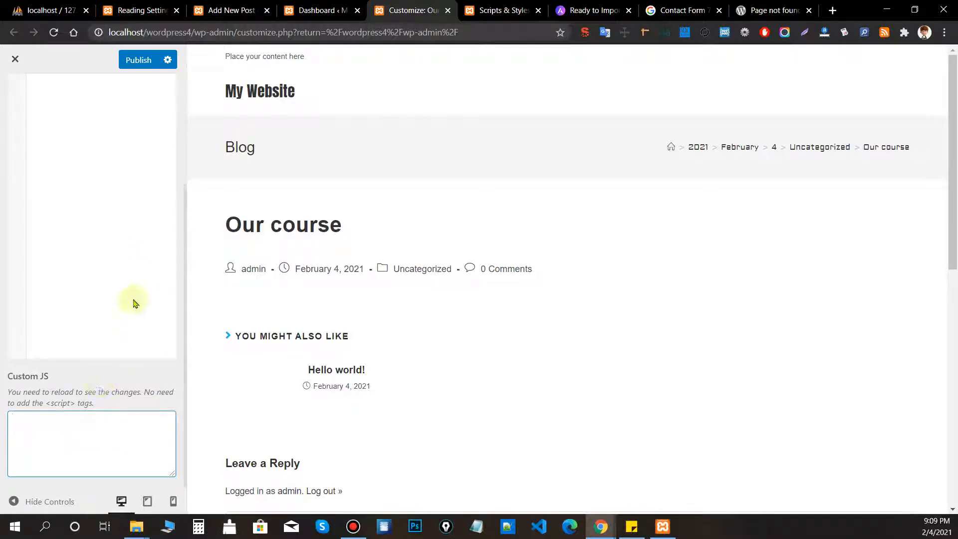
scroll(132, 290, up, 5)
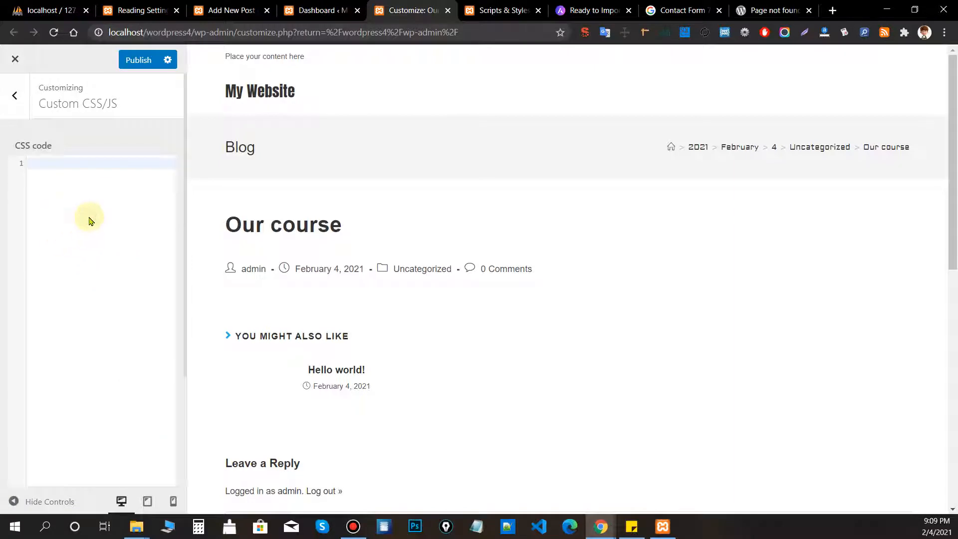
scroll(89, 221, down, 3)
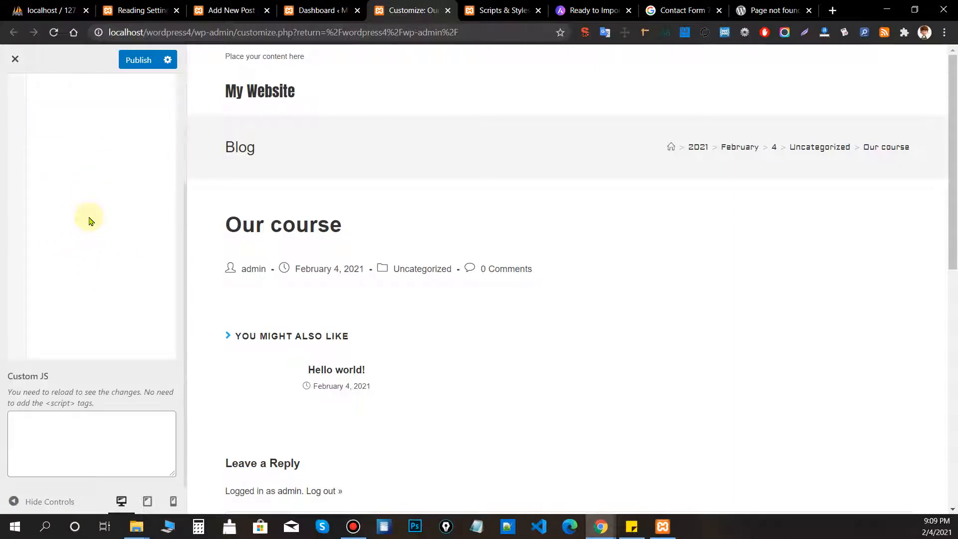
click(48, 403)
click(110, 395)
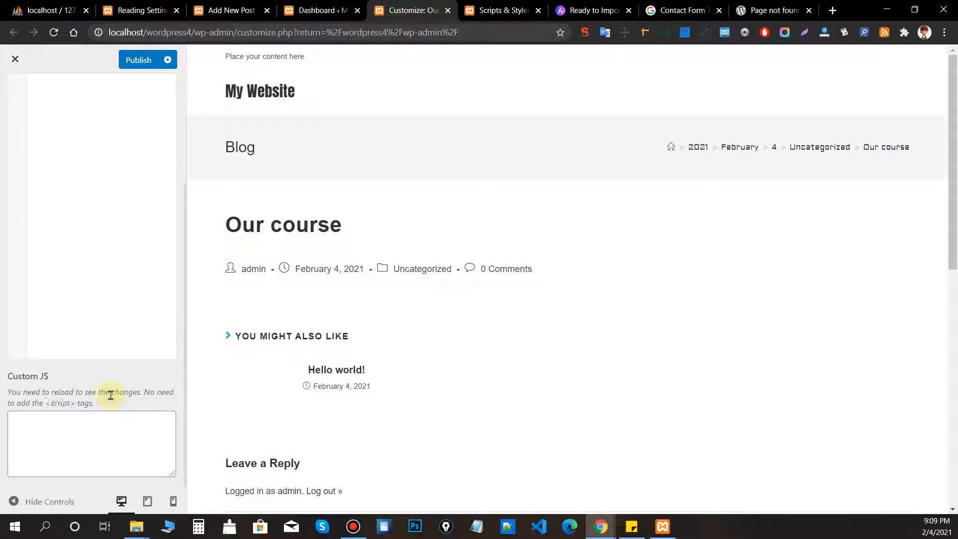
scroll(111, 396, up, 4)
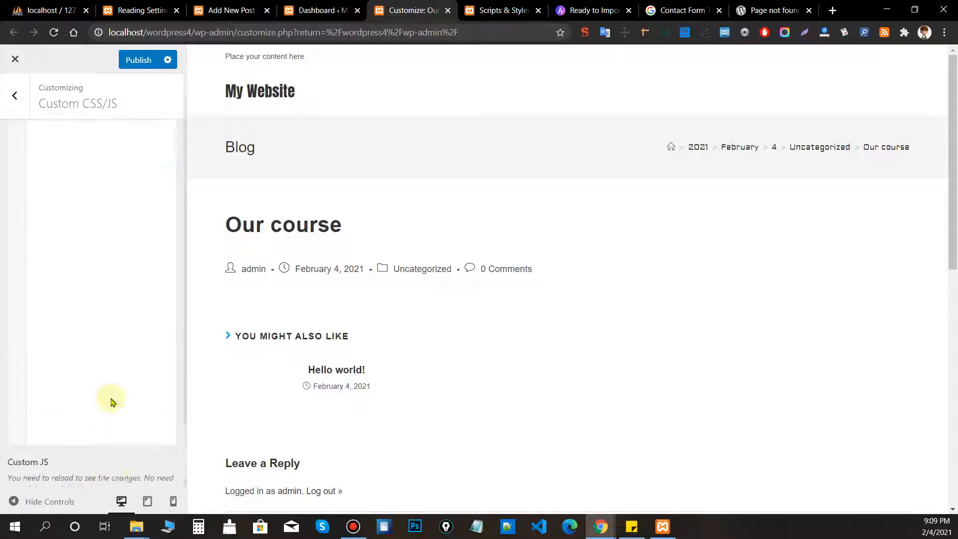
click(15, 96)
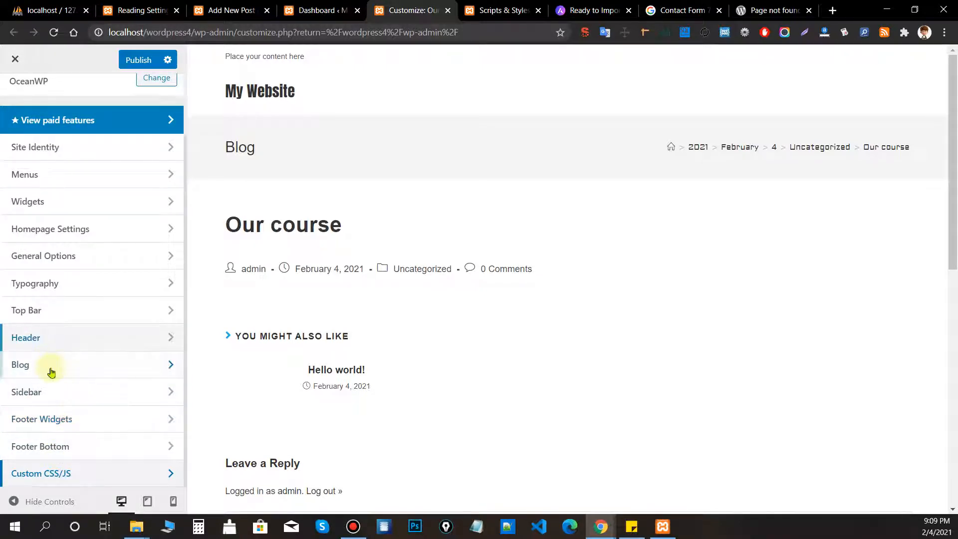
In Sidebar styling, set the widget background colour to #9e9e9e grey, then go back.
click(47, 392)
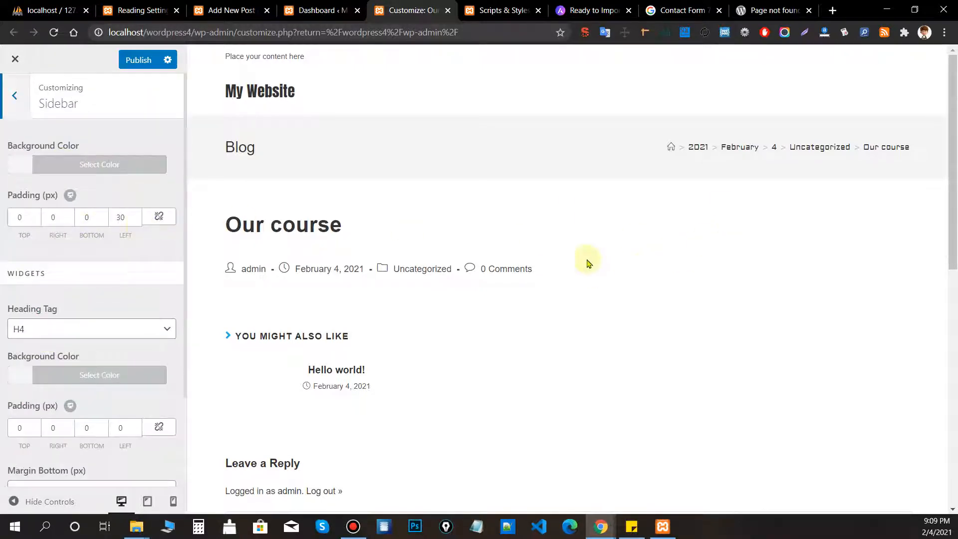
scroll(617, 223, down, 1)
scroll(815, 158, up, 1)
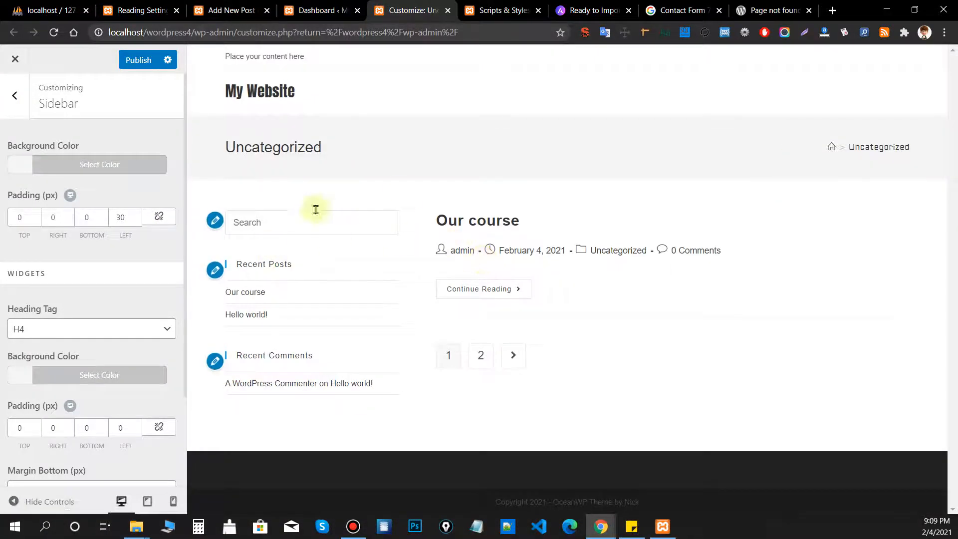
click(80, 380)
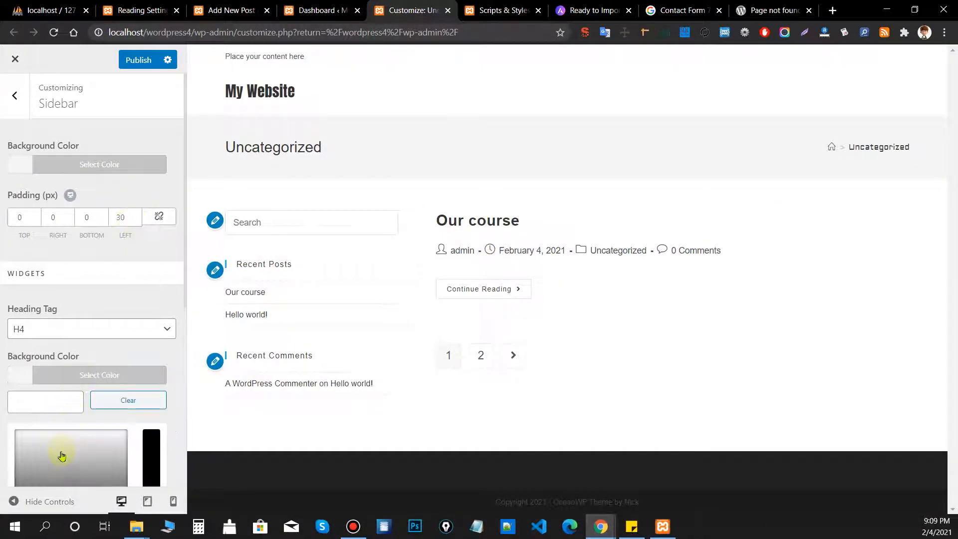
click(73, 472)
scroll(77, 428, down, 4)
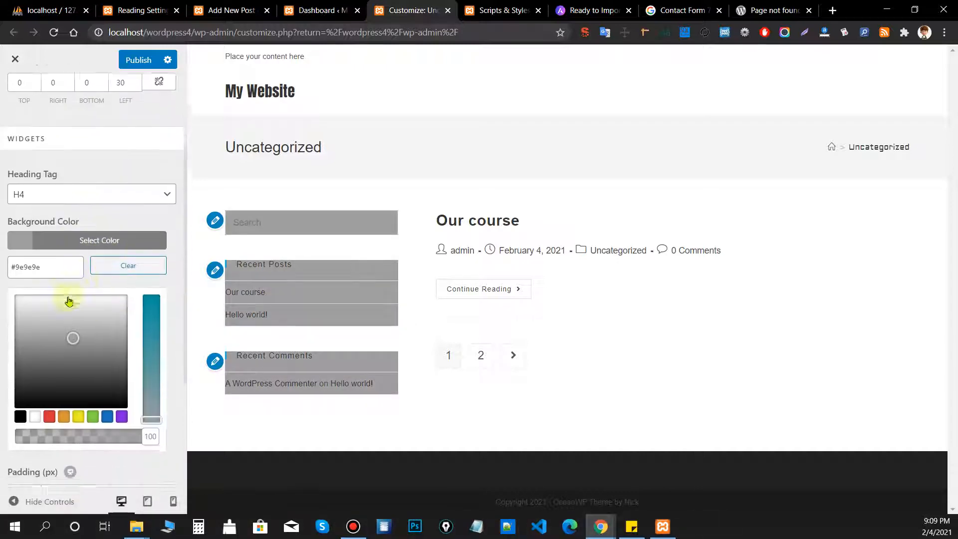
scroll(115, 377, up, 4)
click(14, 97)
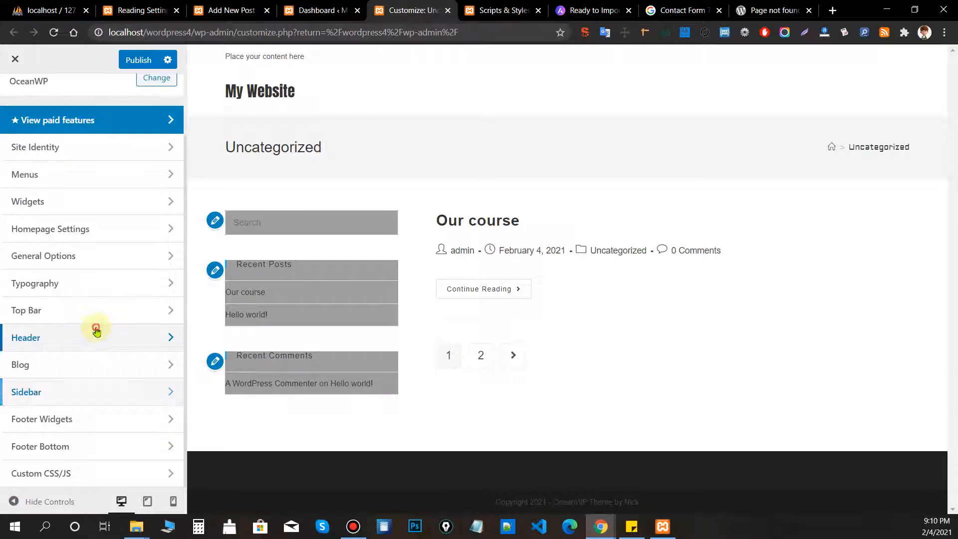
Enable the header Social Menu, leaving its template and style options unchanged.
click(97, 330)
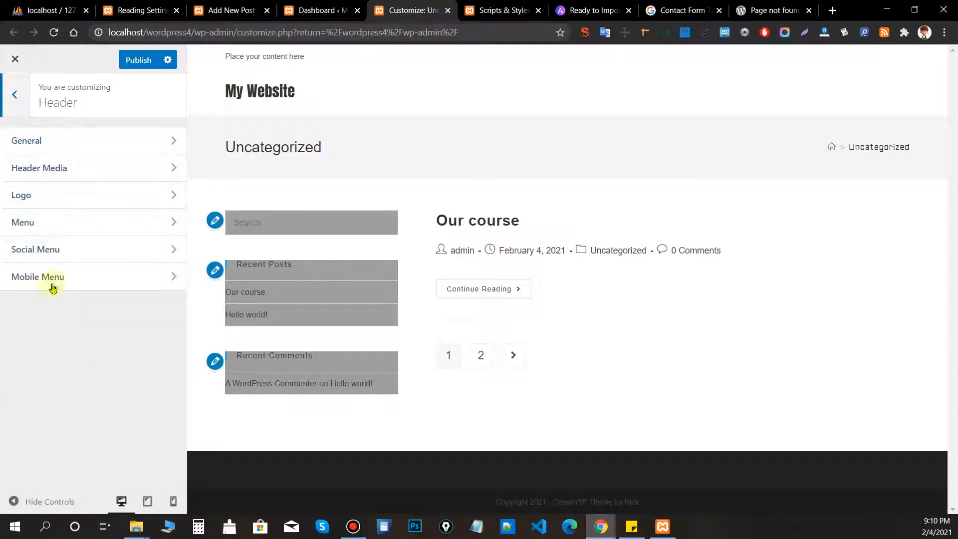
click(64, 251)
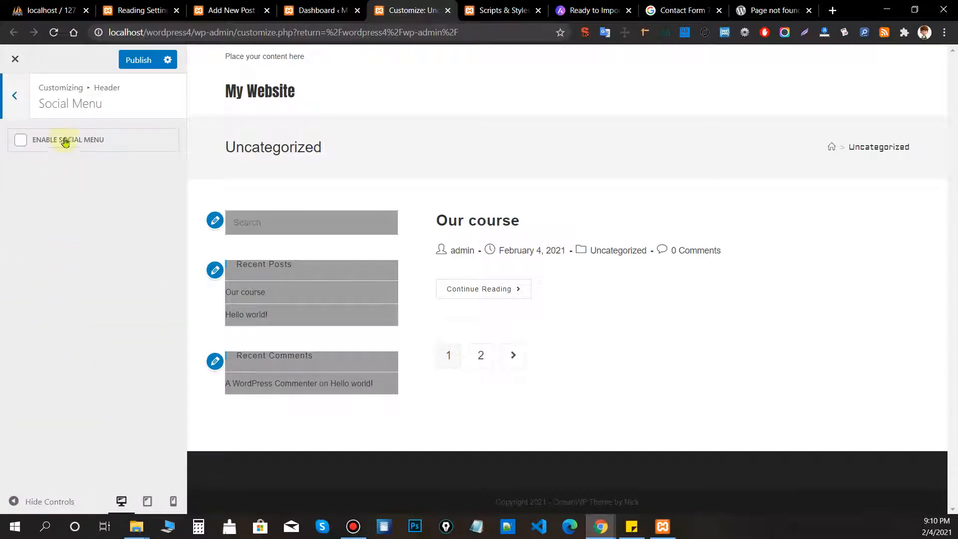
click(73, 145)
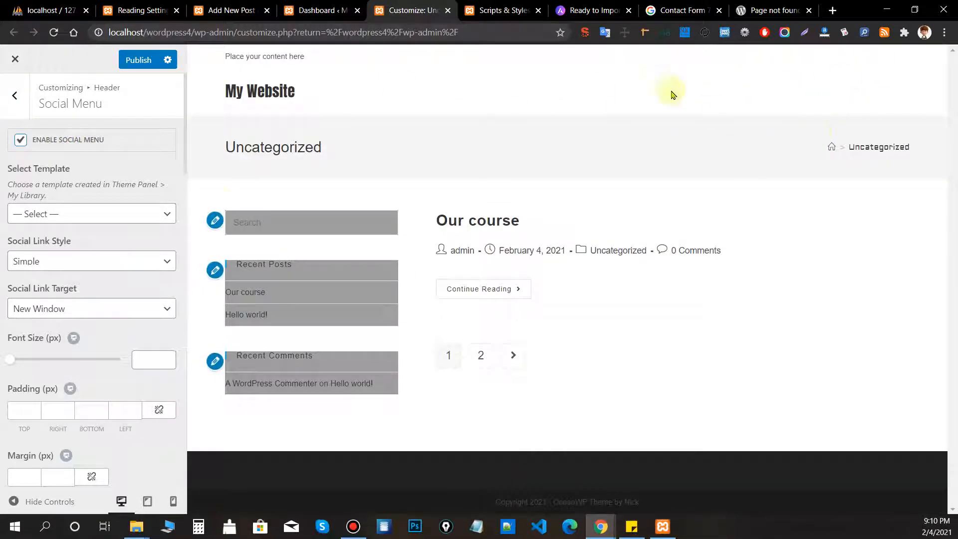
click(64, 213)
click(70, 215)
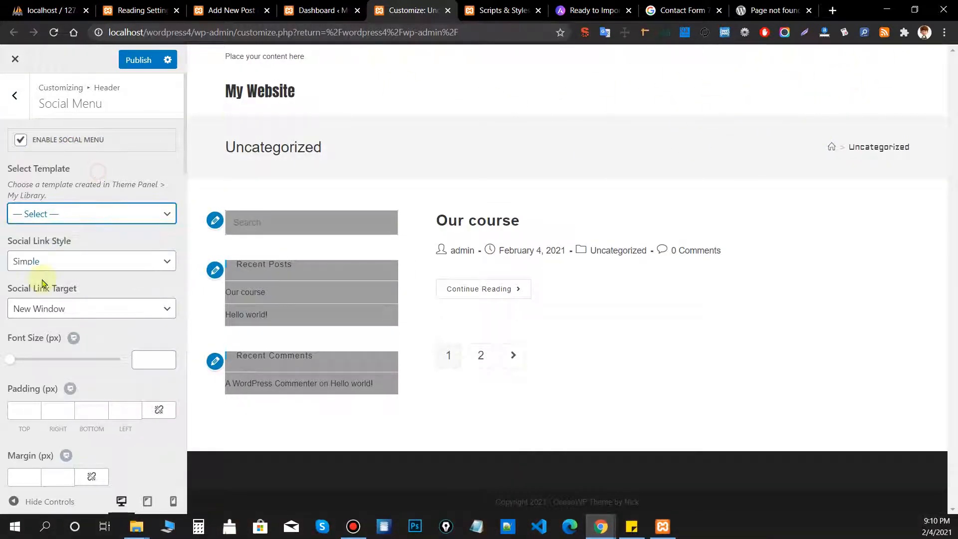
click(55, 255)
scroll(102, 271, down, 15)
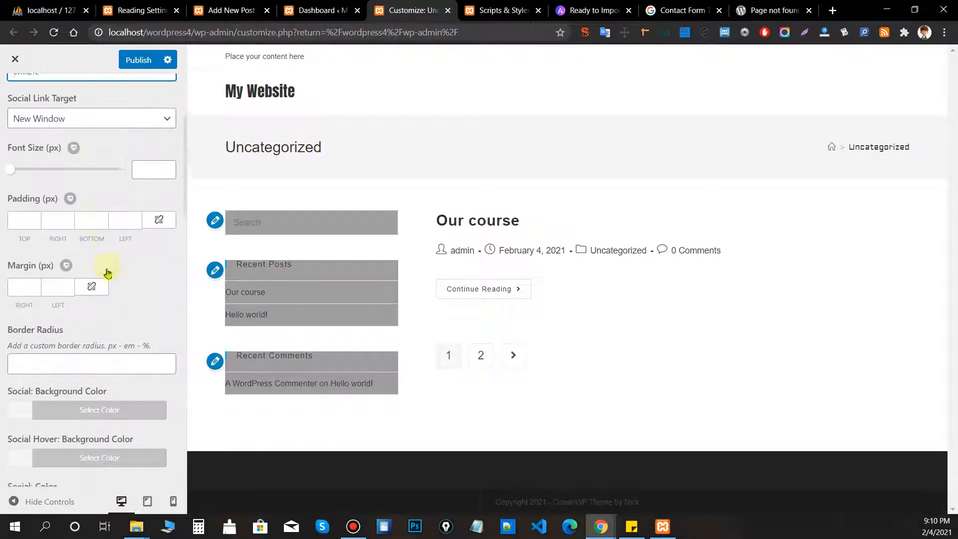
scroll(107, 288, up, 4)
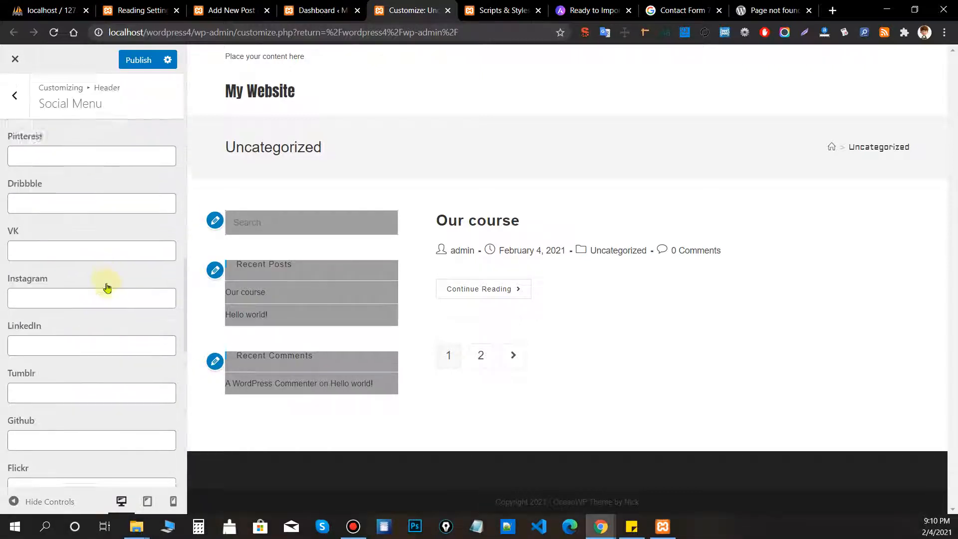
Enter '#' as the Facebook and Twitter links, then return to the Customizer sections.
click(95, 216)
text(#)
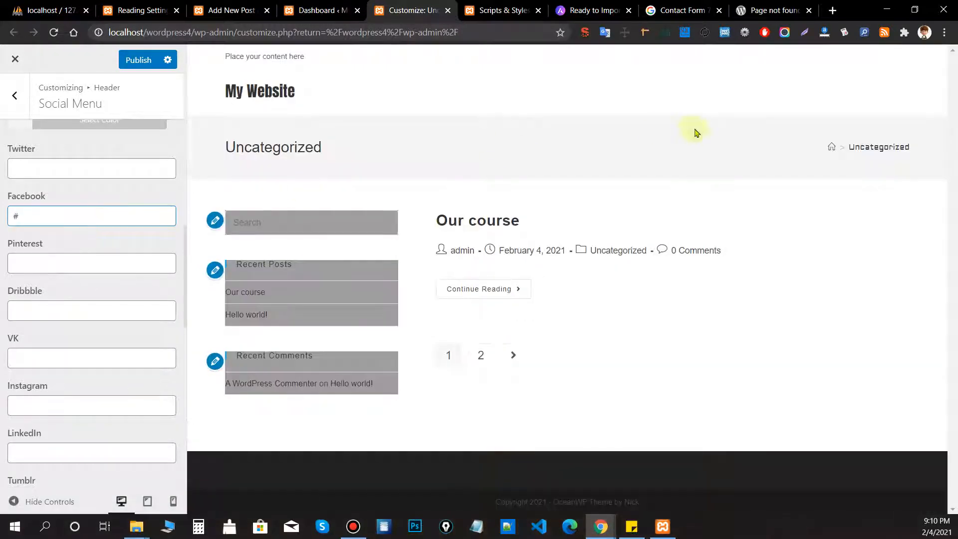
click(64, 262)
click(61, 170)
text(#)
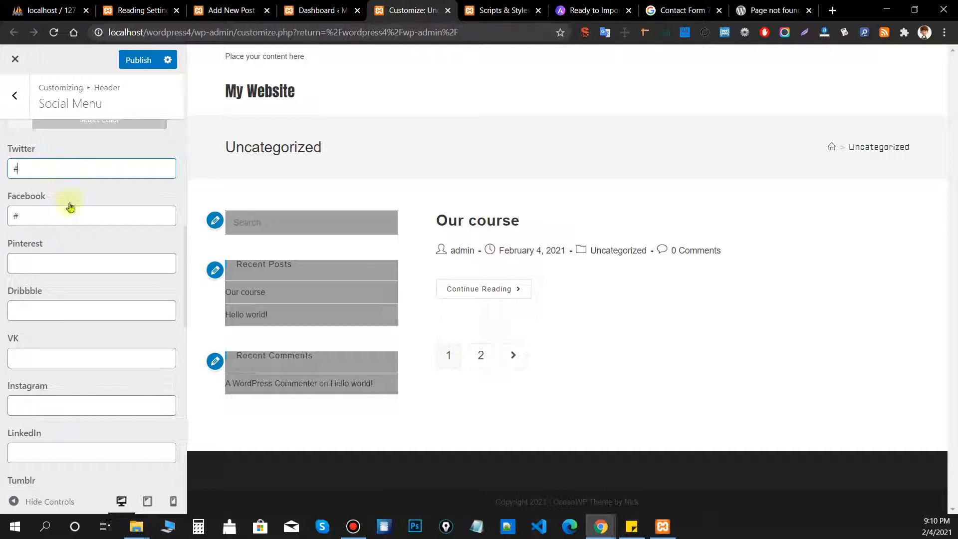
scroll(75, 222, up, 2)
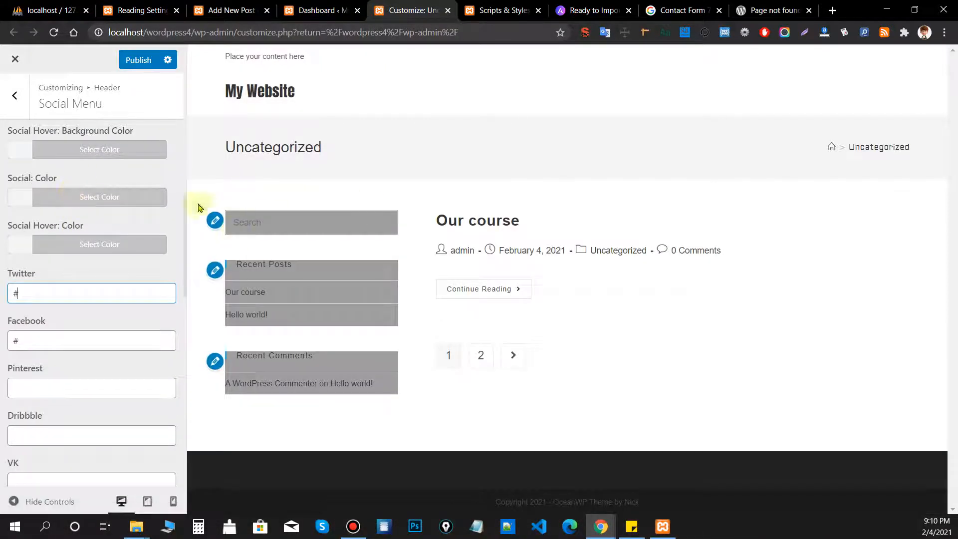
scroll(96, 229, up, 10)
scroll(96, 199, up, 2)
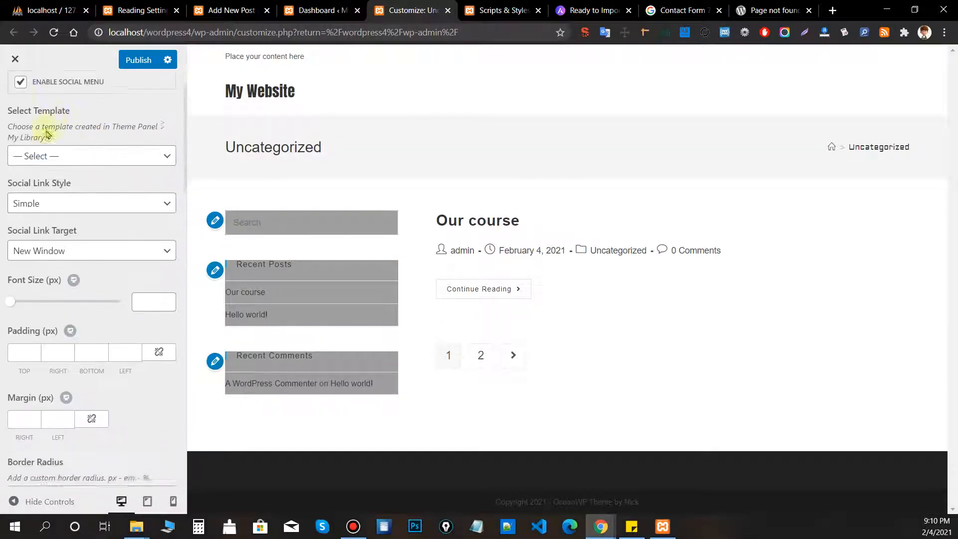
click(19, 92)
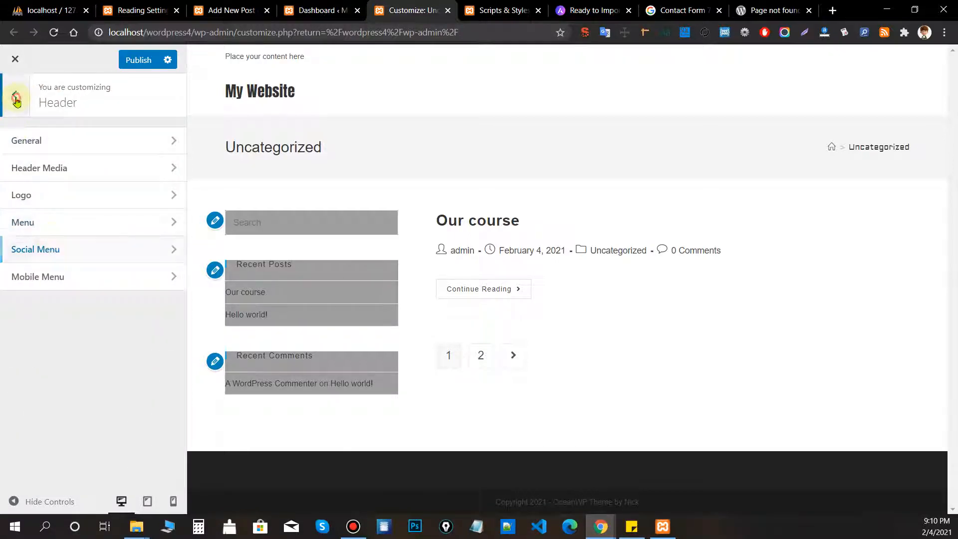
click(14, 95)
Create a new menu named 'Main menu' assigned to the Main location.
click(62, 172)
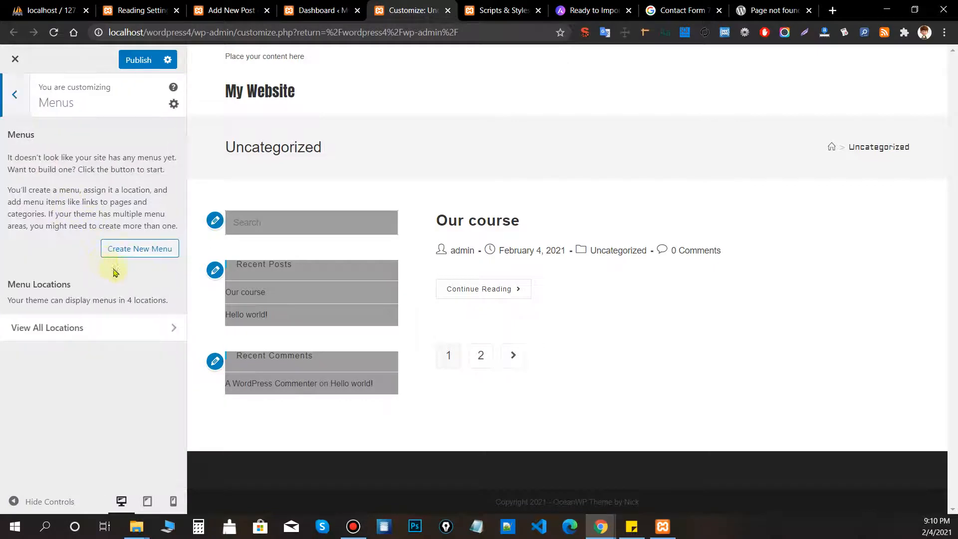
click(133, 245)
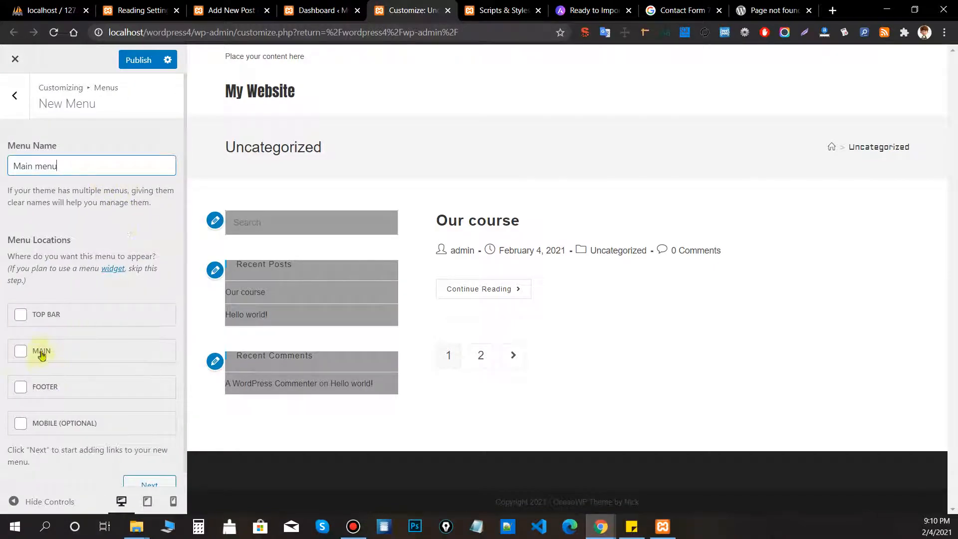
drag(40, 352, 45, 352)
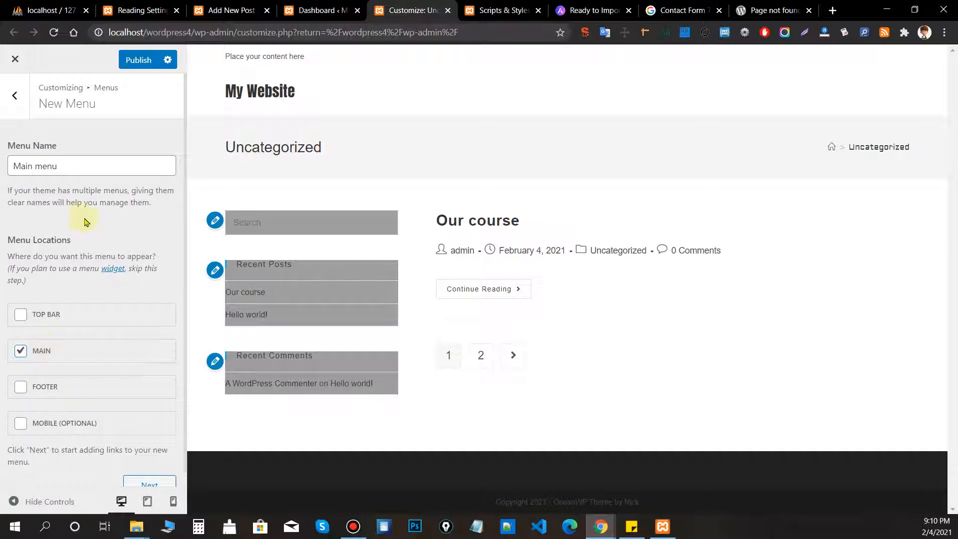
scroll(128, 235, down, 1)
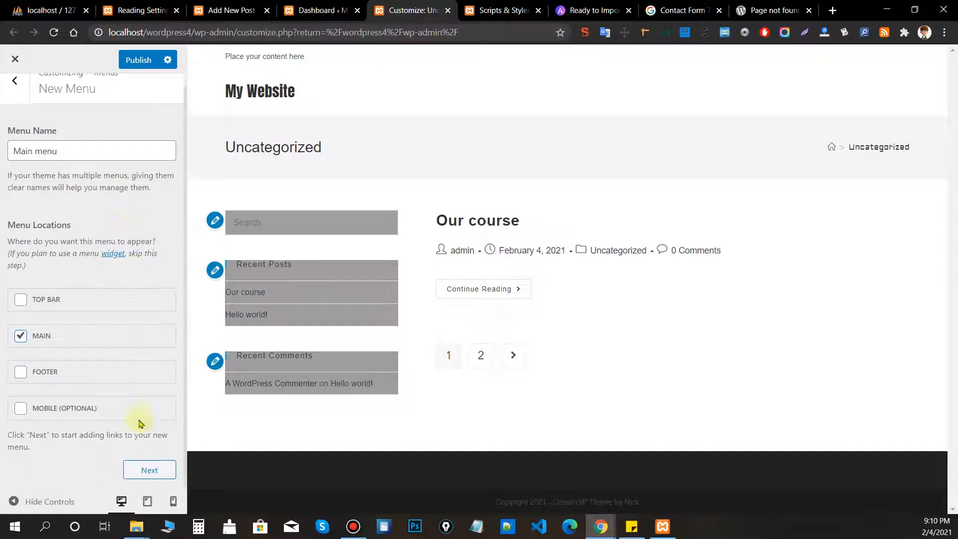
click(152, 472)
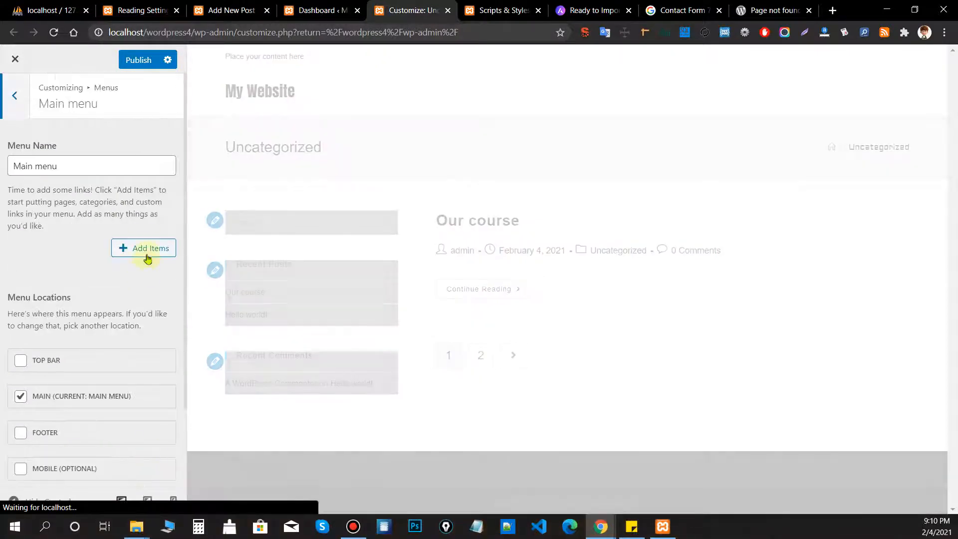
Add the Home page to Main menu and publish the Customizer changes.
click(146, 247)
click(257, 152)
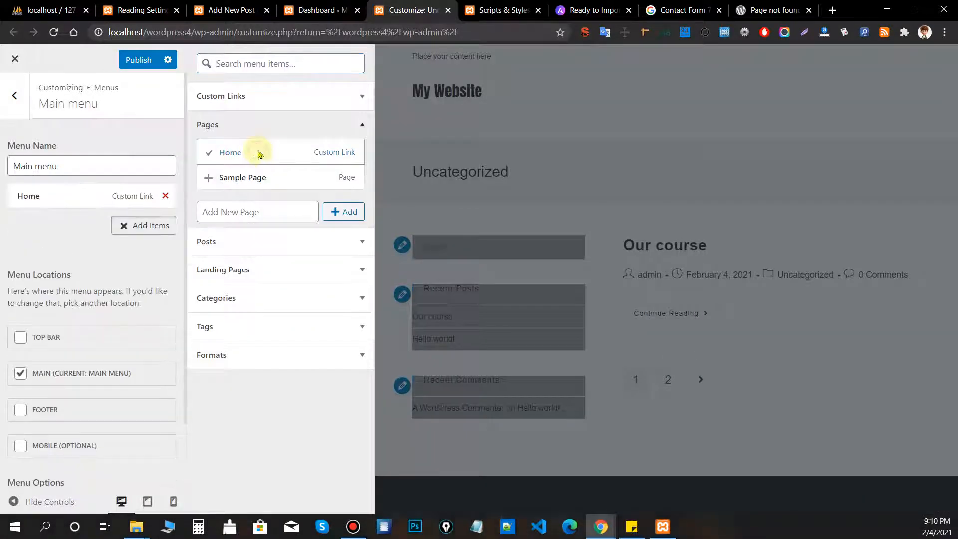
click(134, 60)
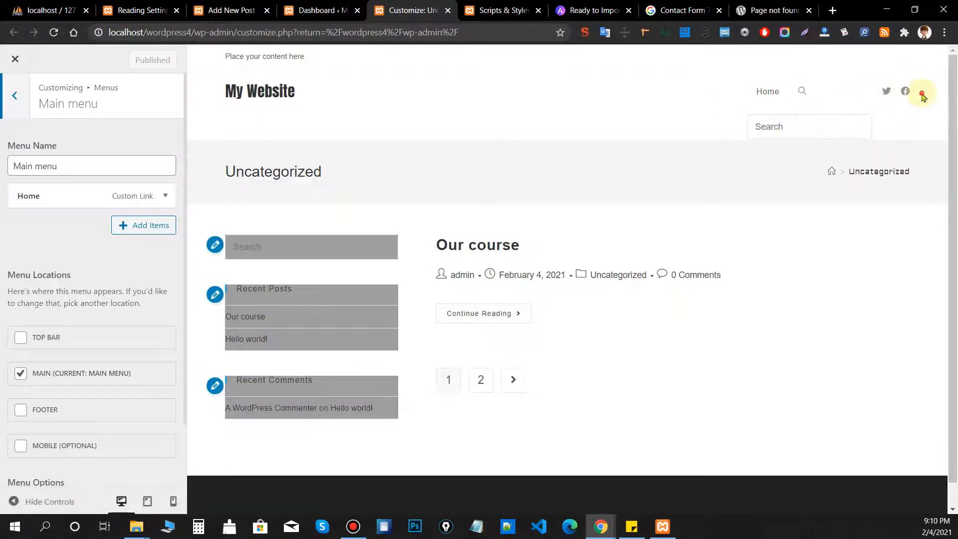
click(922, 94)
click(16, 110)
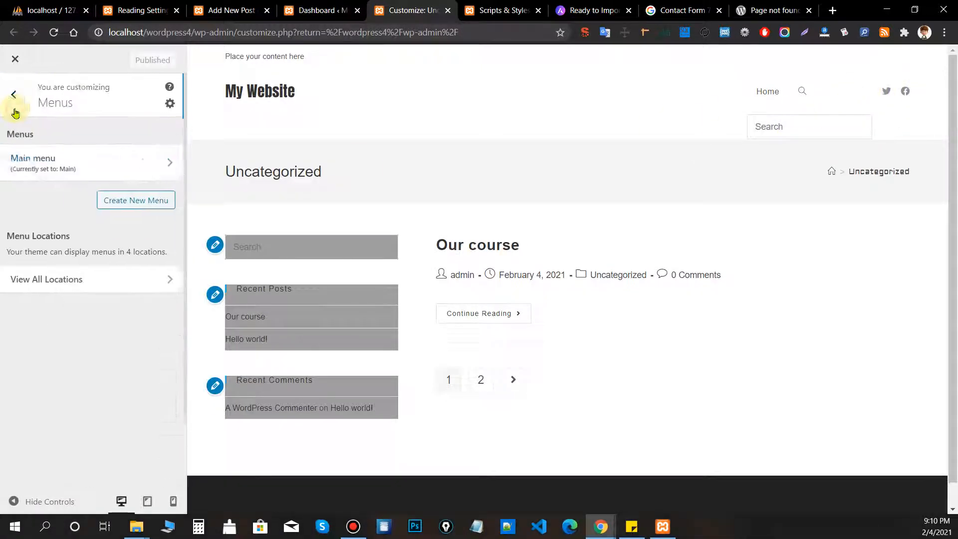
Reopen Header > Social Menu and check the template choices without changing them.
click(16, 112)
click(73, 337)
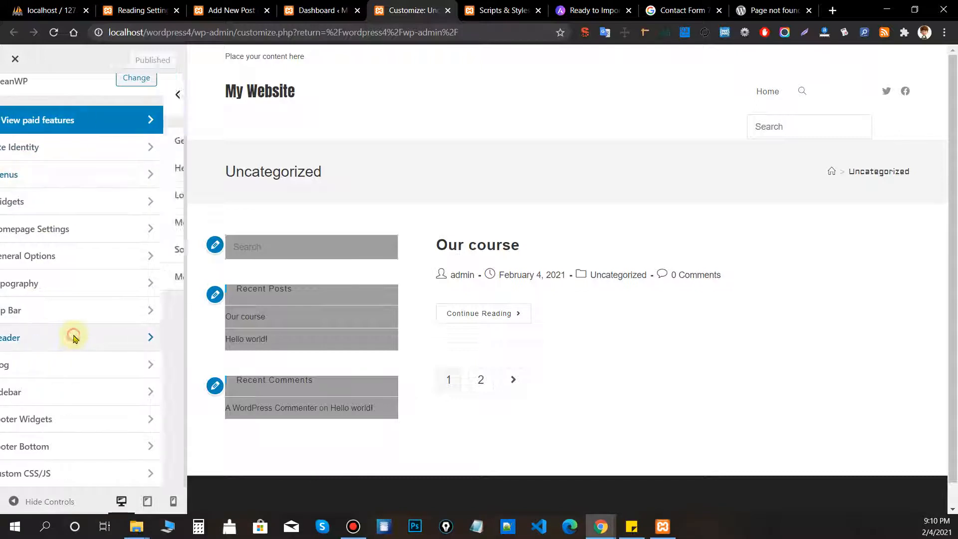
click(85, 255)
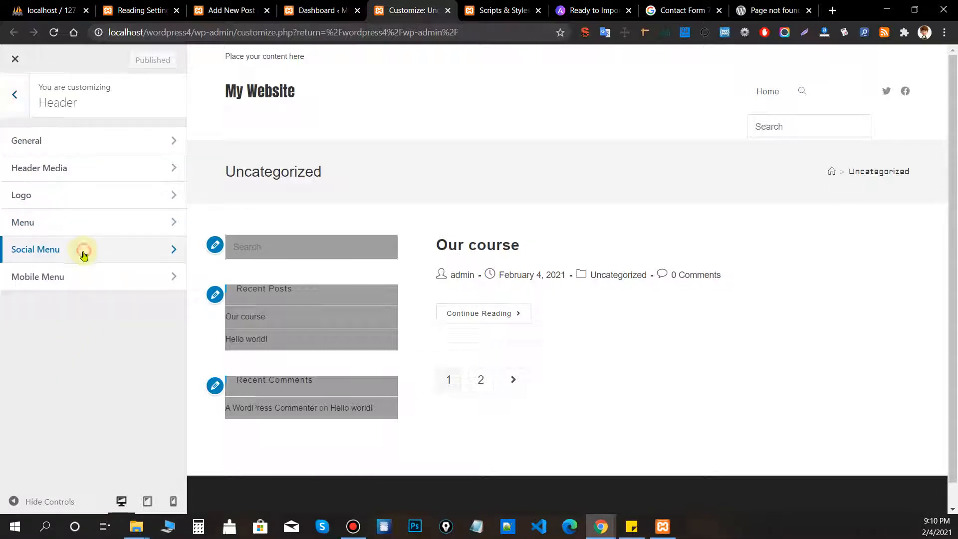
click(87, 214)
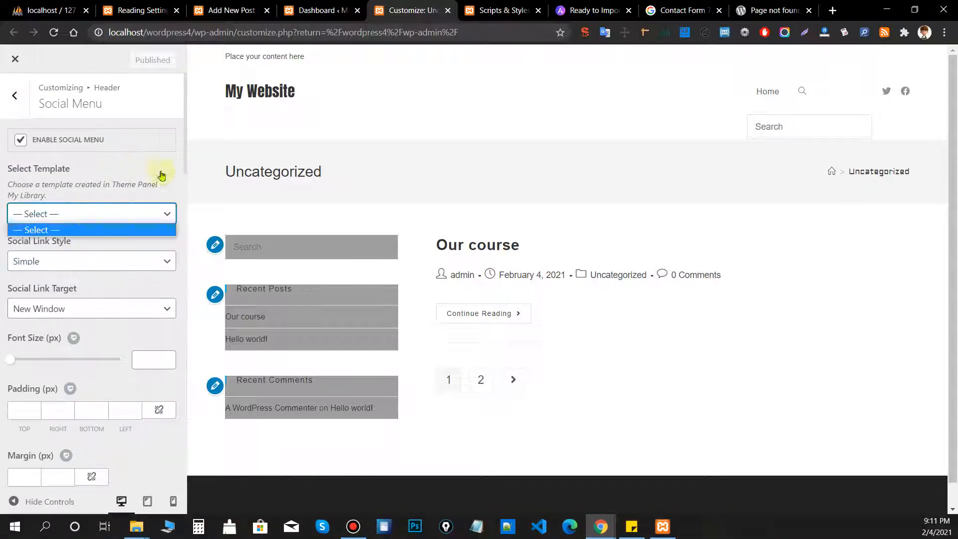
click(649, 127)
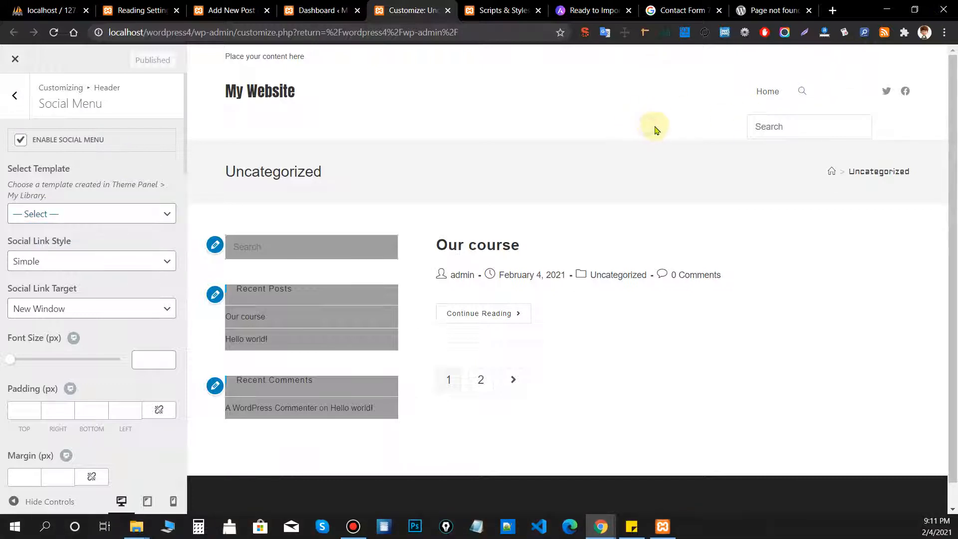
scroll(58, 216, down, 3)
scroll(58, 216, up, 3)
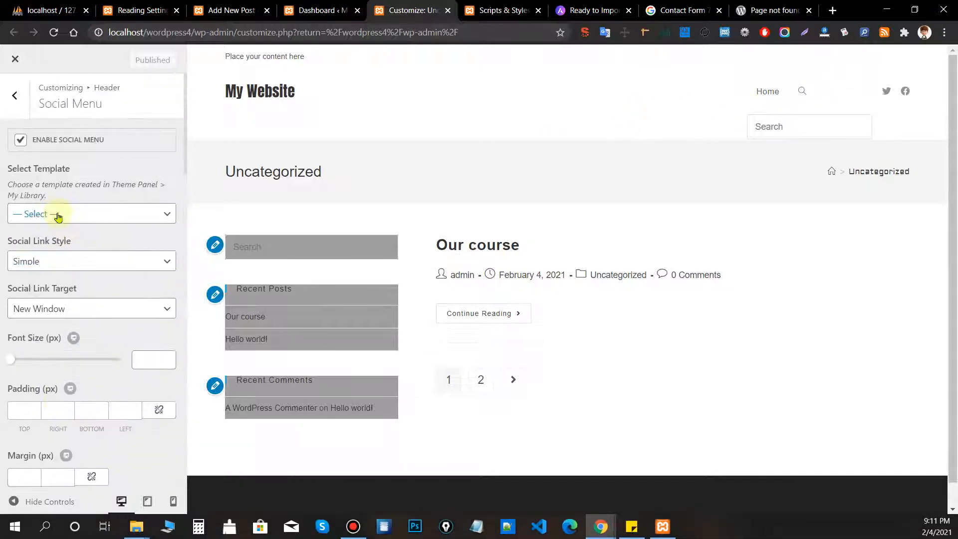
scroll(57, 235, down, 4)
scroll(100, 344, up, 4)
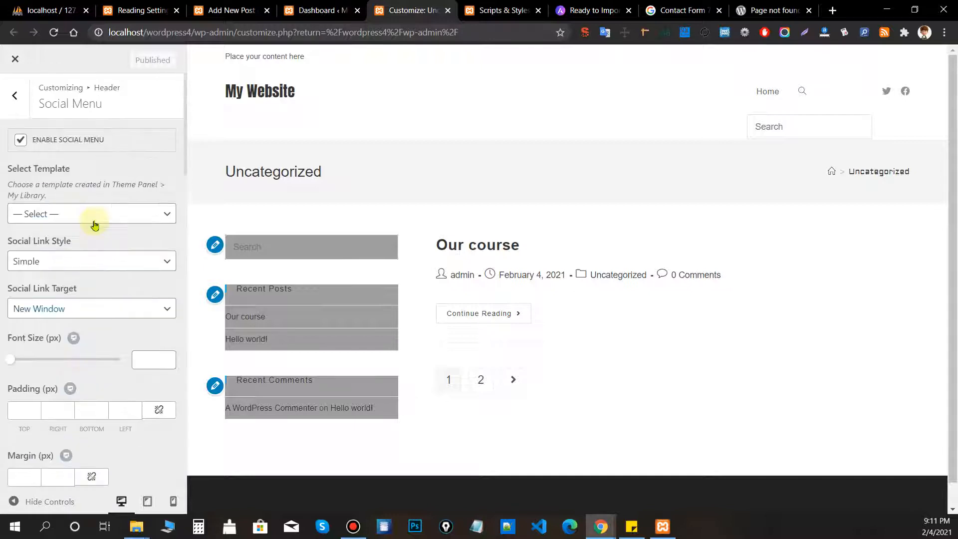
Look over the social menu template list again, pick nothing, and return to Header.
click(105, 215)
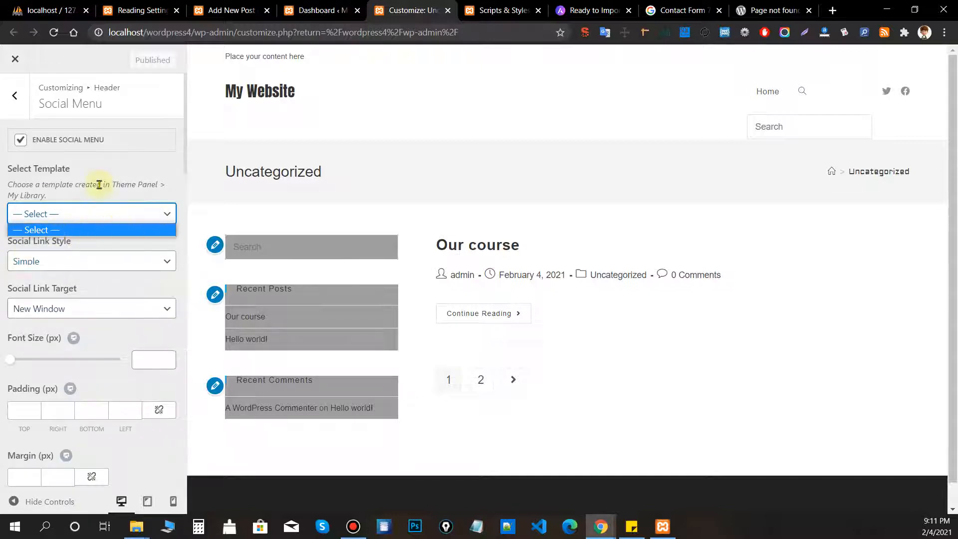
drag(48, 196, 19, 197)
drag(116, 183, 133, 200)
click(118, 187)
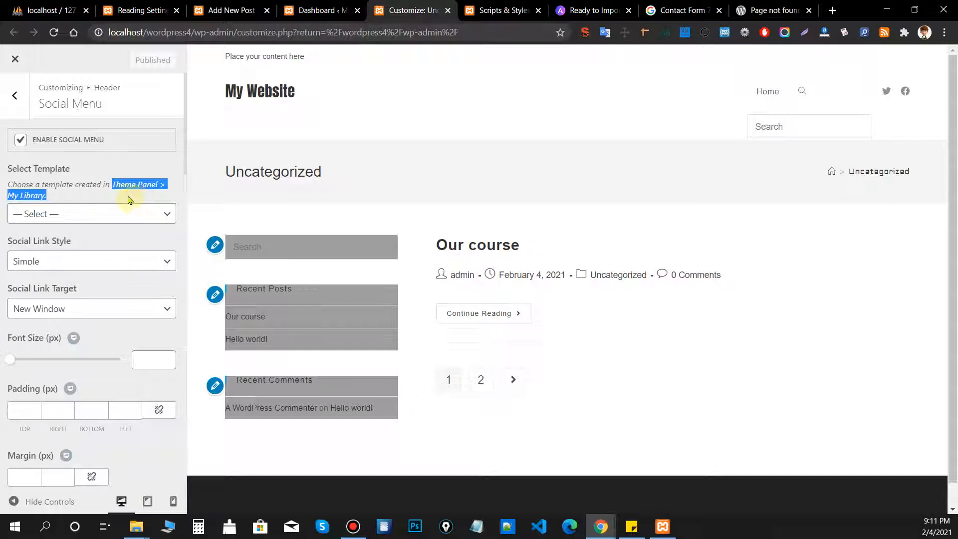
click(110, 214)
click(109, 169)
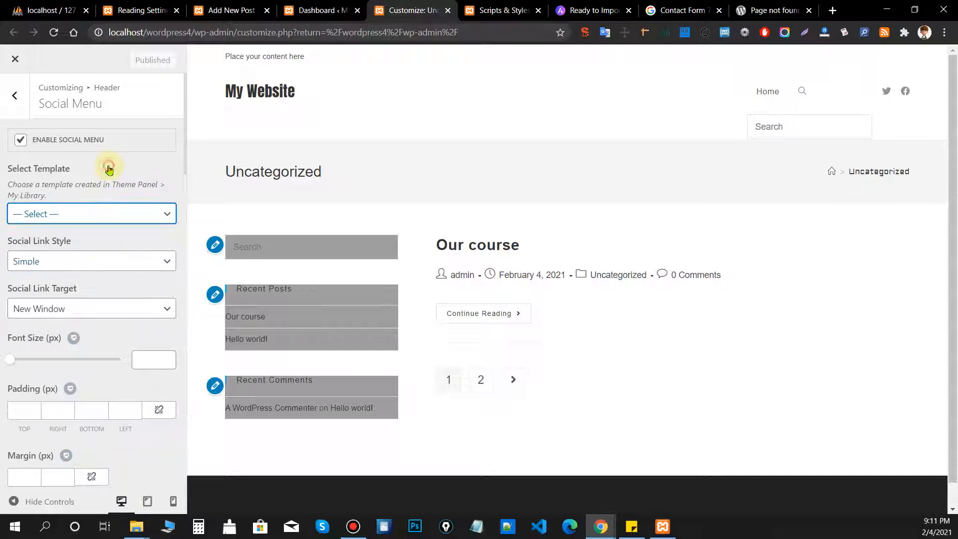
click(8, 105)
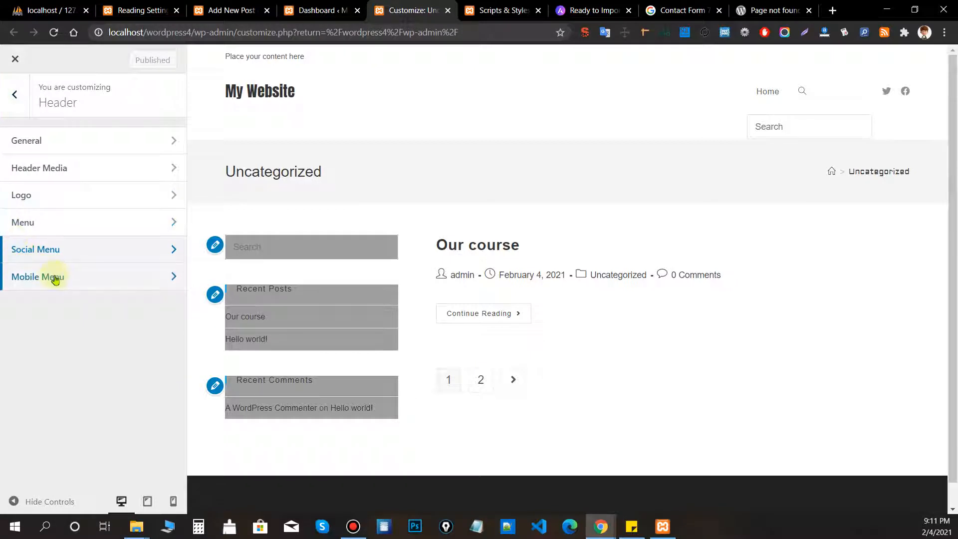
Open Mobile Menu settings and preview the tablet-size site with its menu expanded.
click(55, 279)
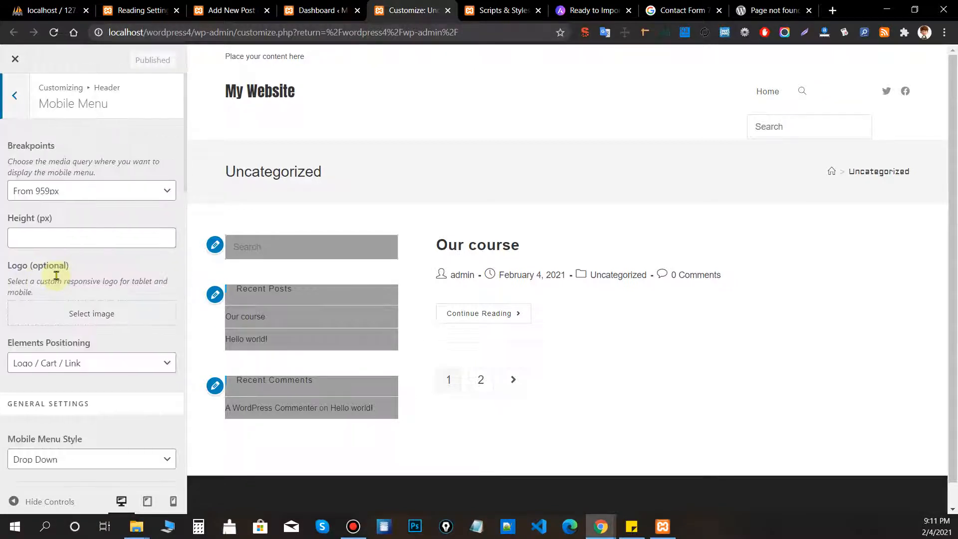
click(147, 501)
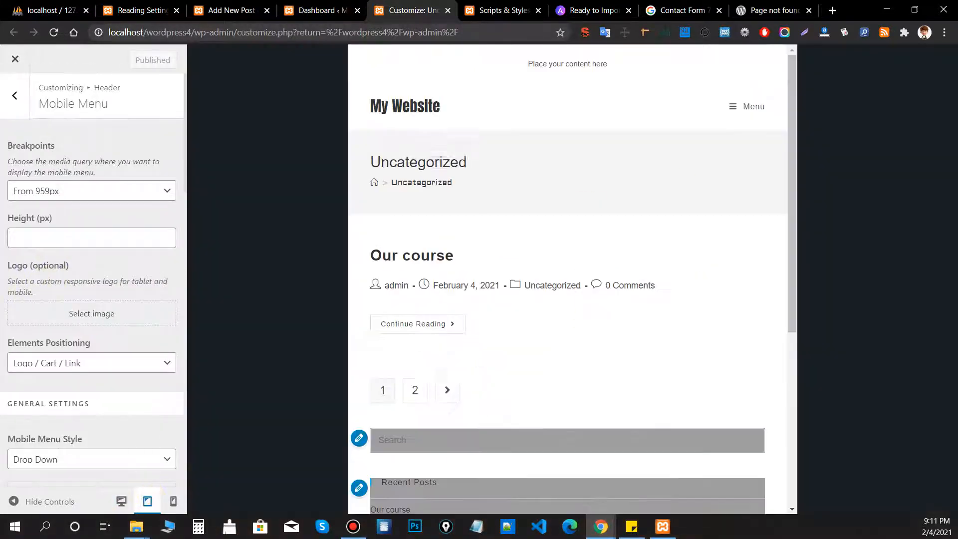
click(739, 105)
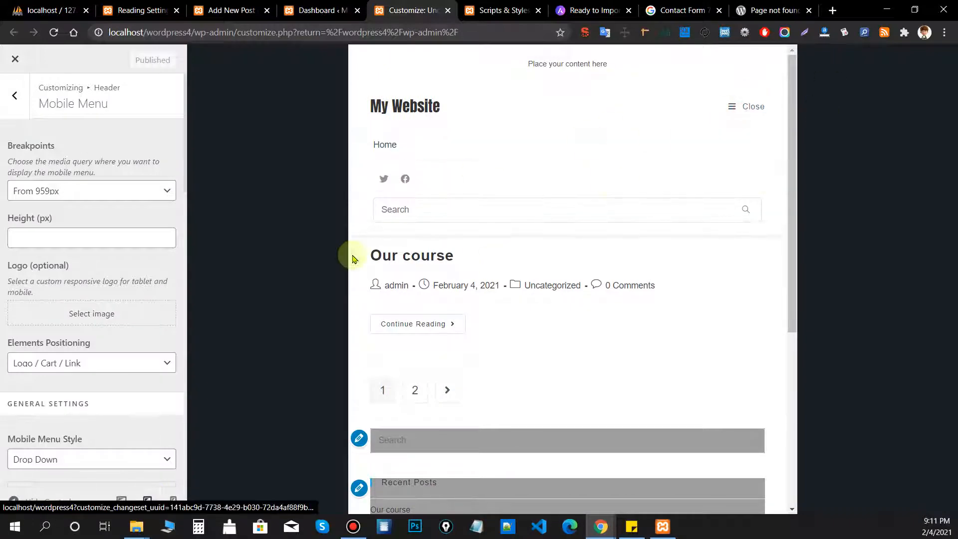
Review the mobile menu settings and breakpoint list, keeping From 959px.
scroll(43, 305, down, 4)
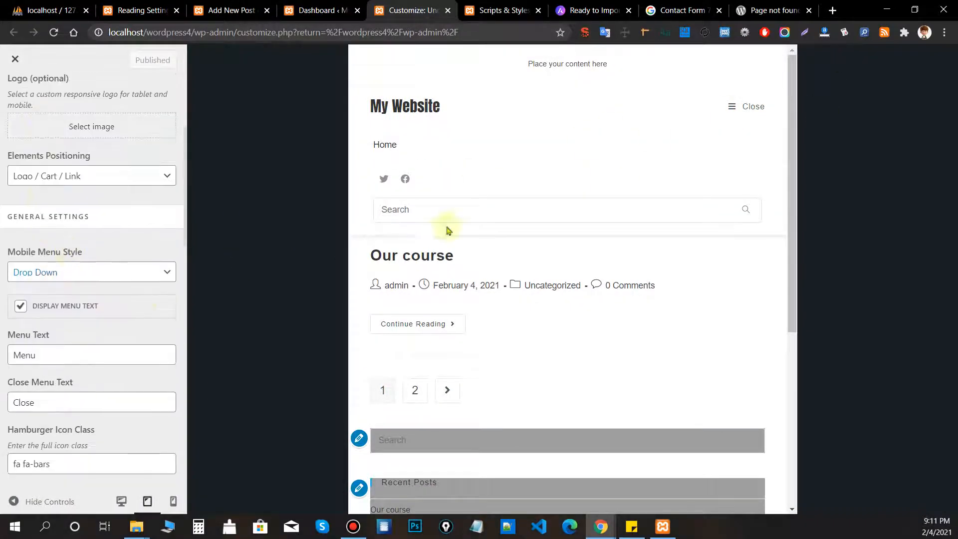
scroll(79, 306, down, 3)
scroll(80, 316, up, 6)
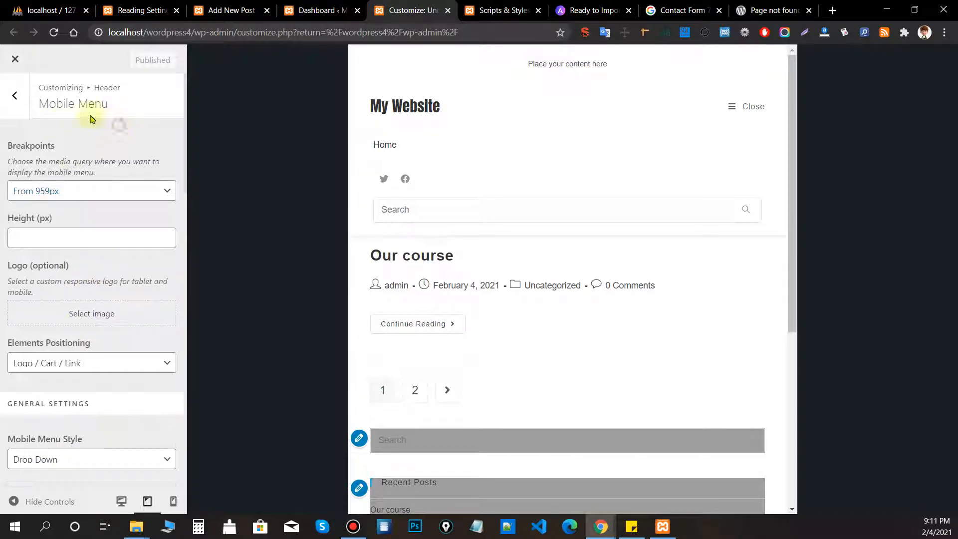
scroll(39, 154, down, 10)
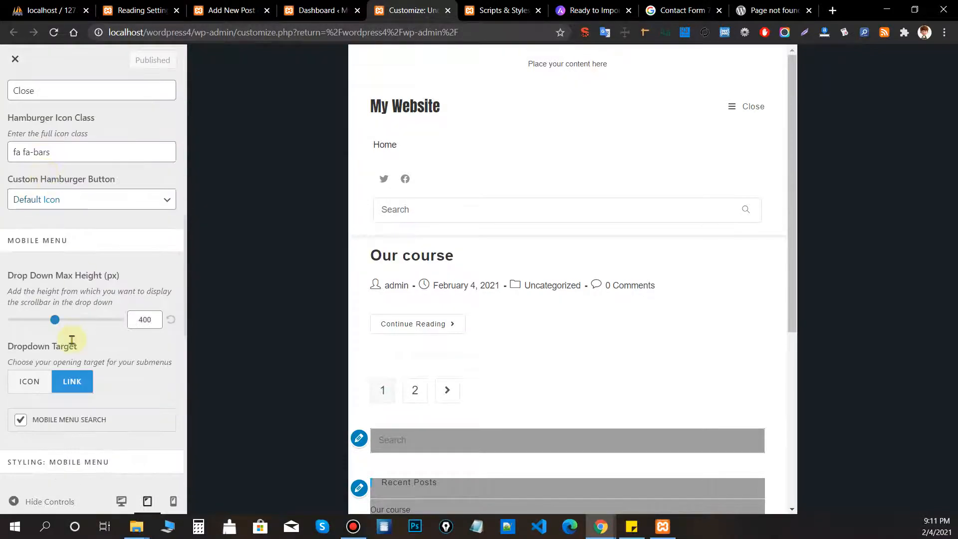
scroll(73, 342, down, 5)
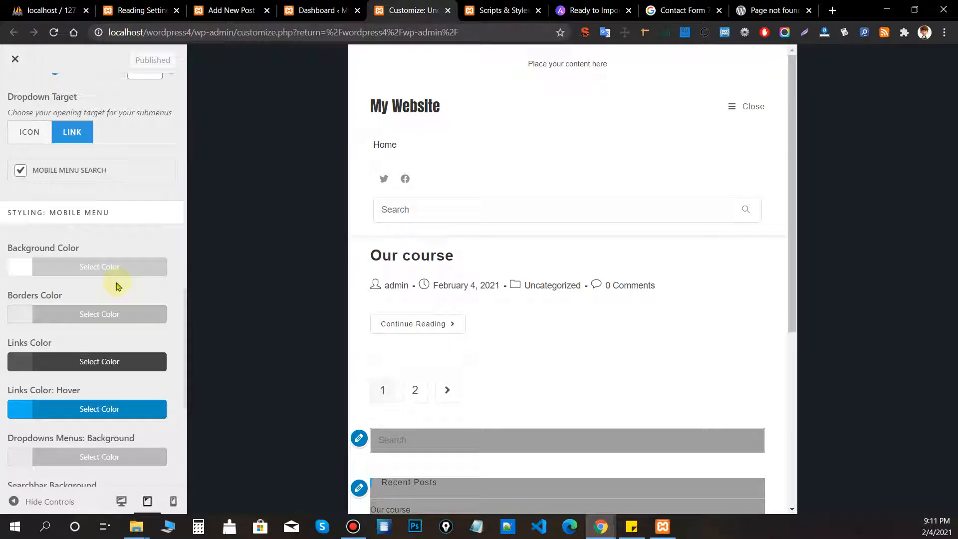
scroll(114, 274, up, 5)
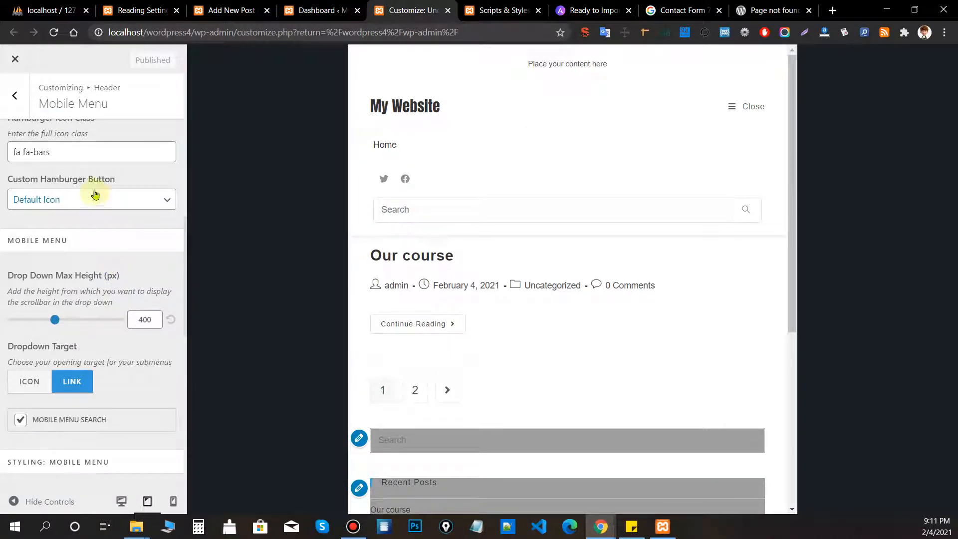
scroll(96, 171, up, 10)
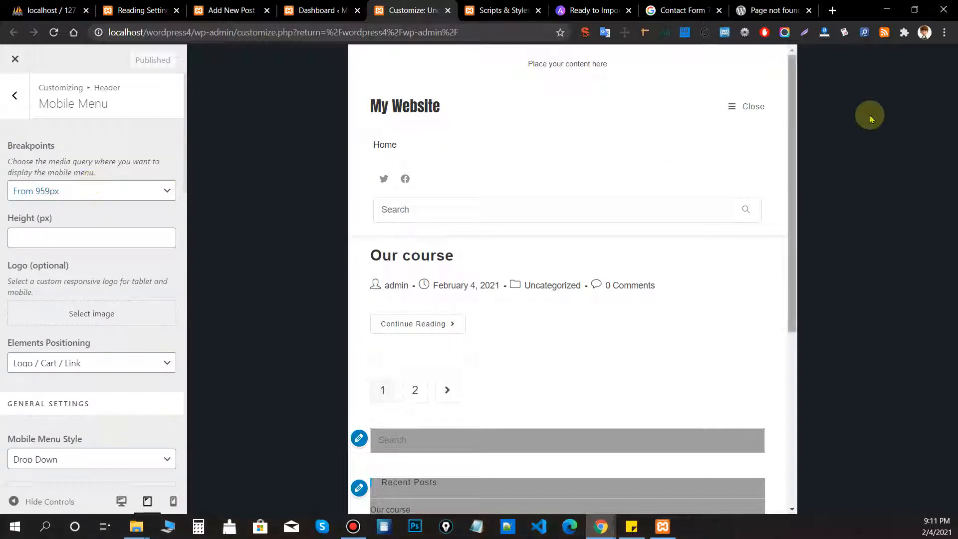
click(69, 188)
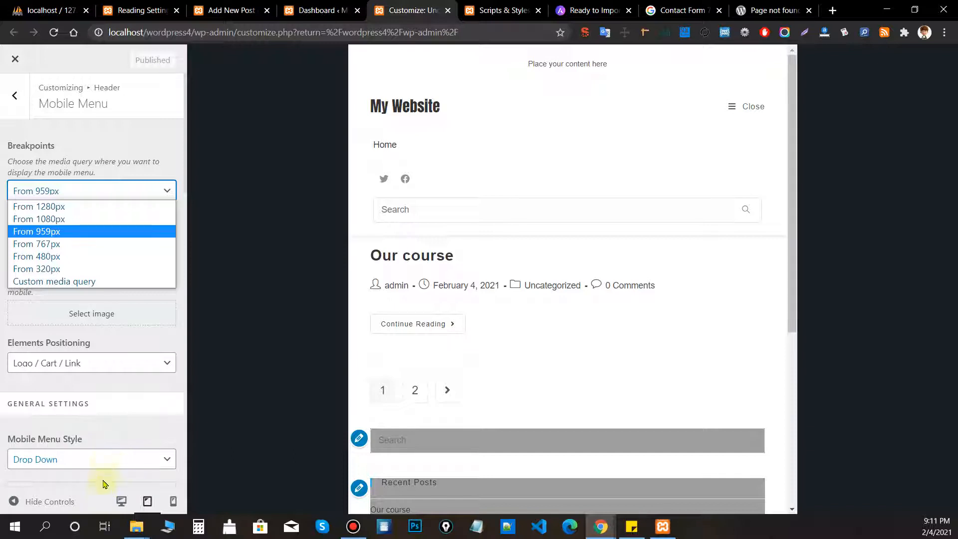
click(117, 332)
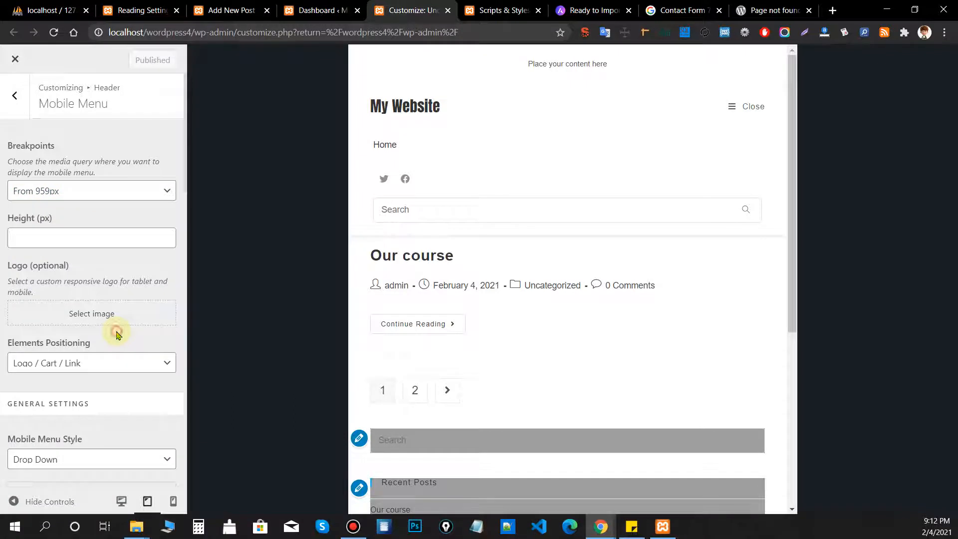
Set the mobile menu breakpoint to From 767px.
click(102, 190)
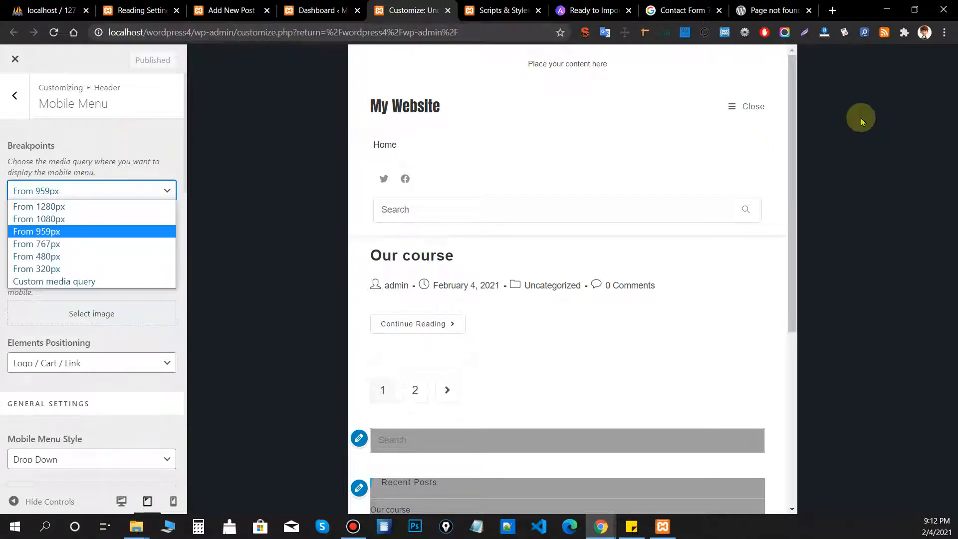
click(750, 107)
click(750, 108)
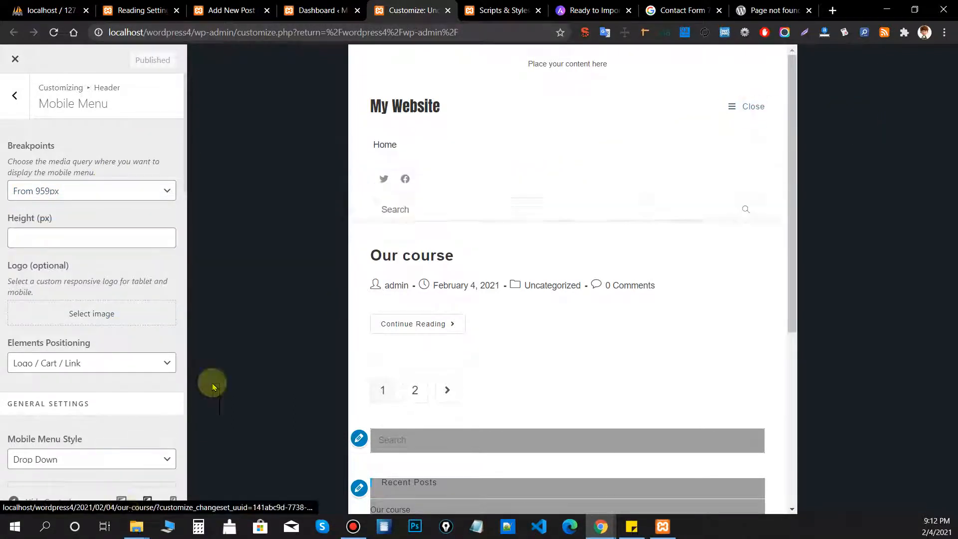
click(76, 190)
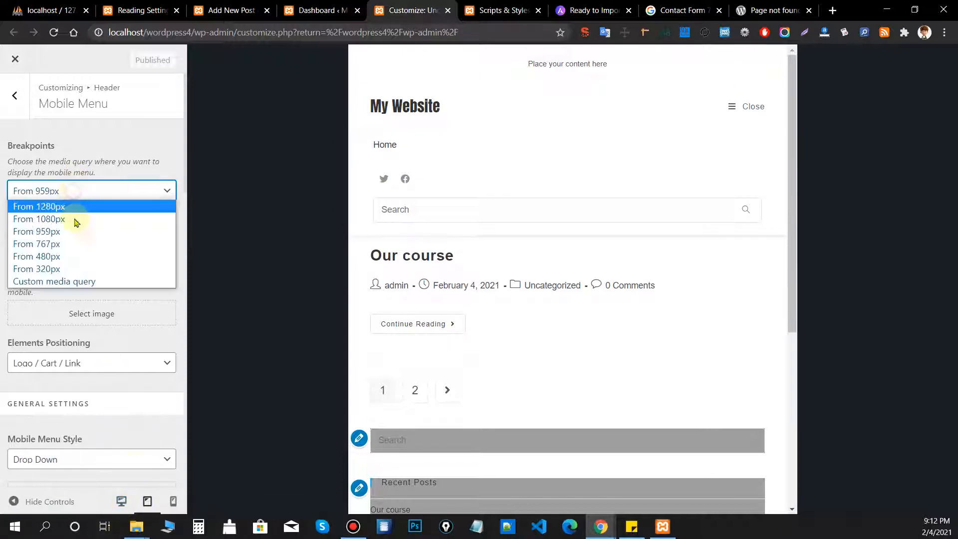
click(72, 244)
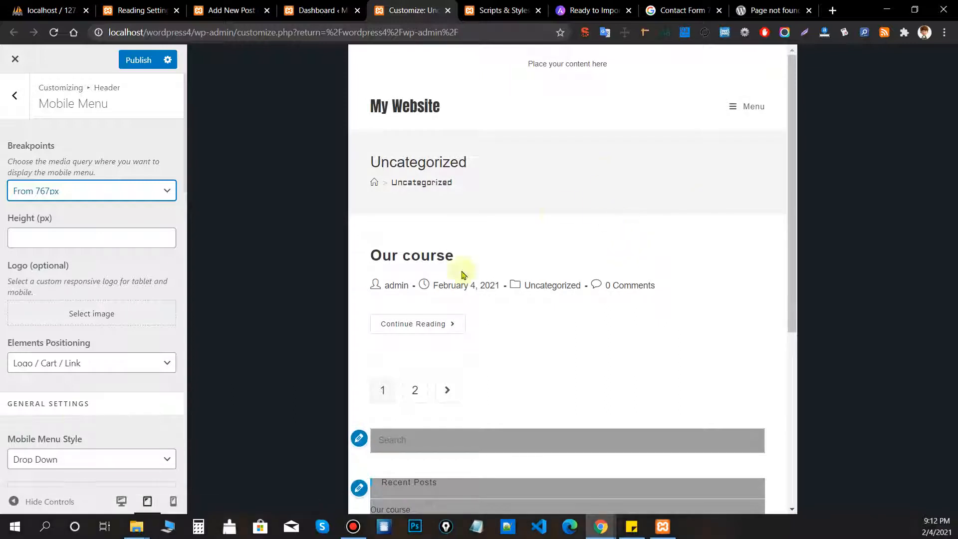
Change the breakpoint to From 480px and check it in phone and tablet previews.
click(51, 193)
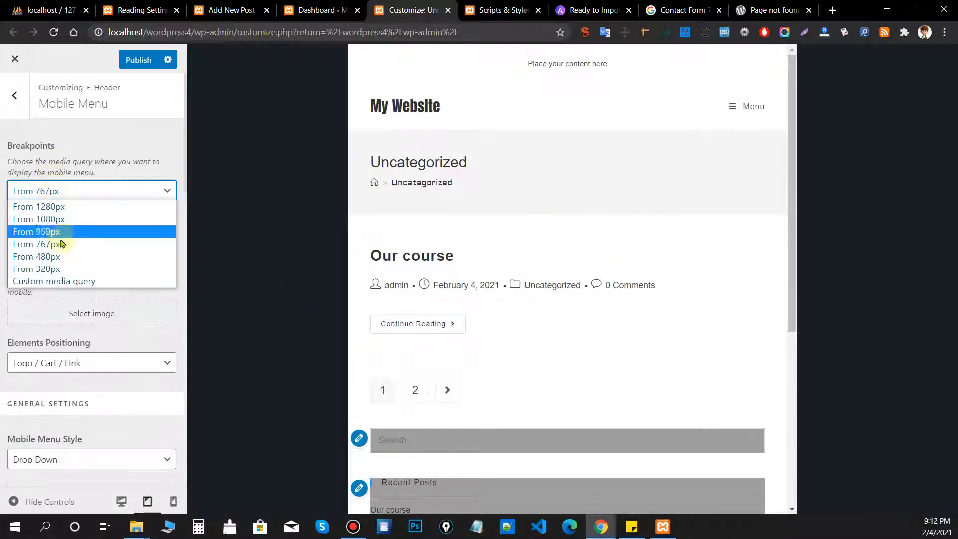
click(55, 255)
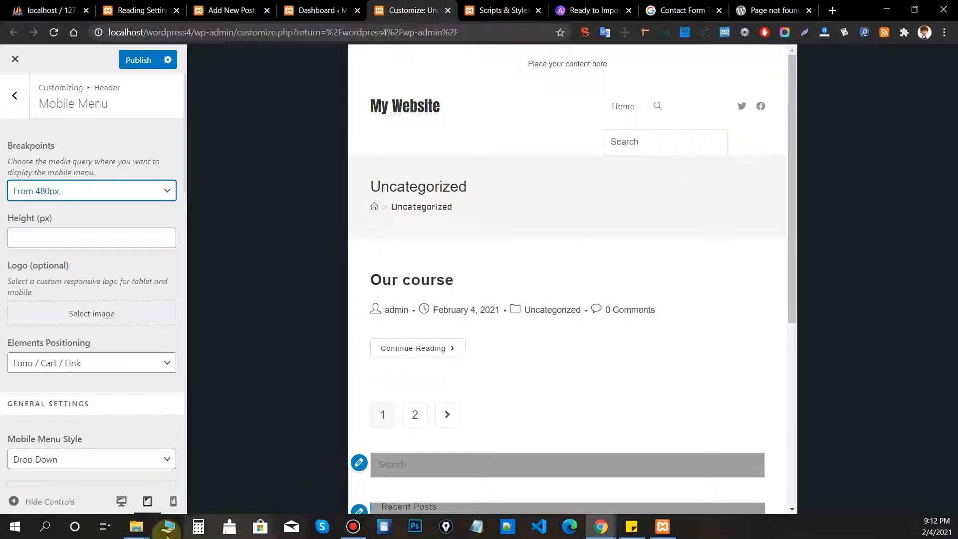
click(173, 500)
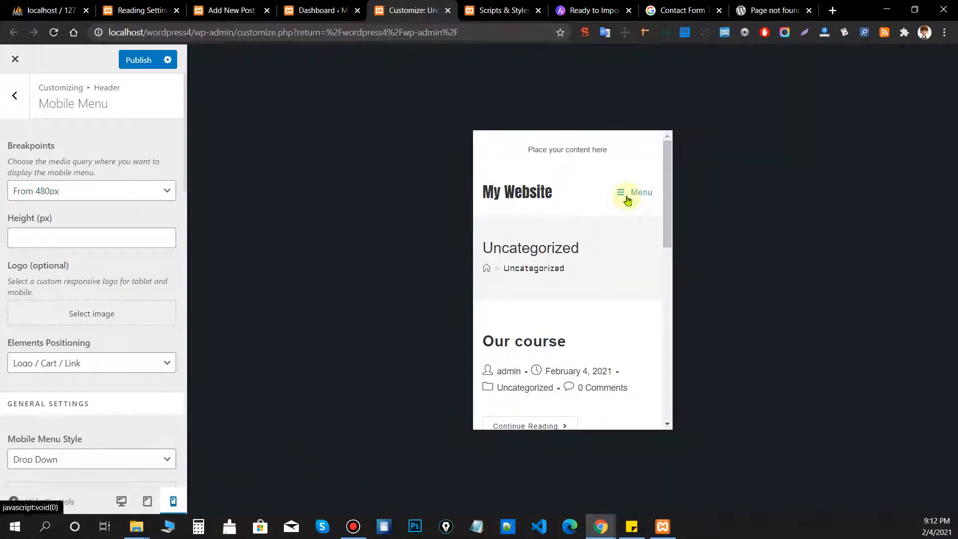
click(627, 198)
click(147, 500)
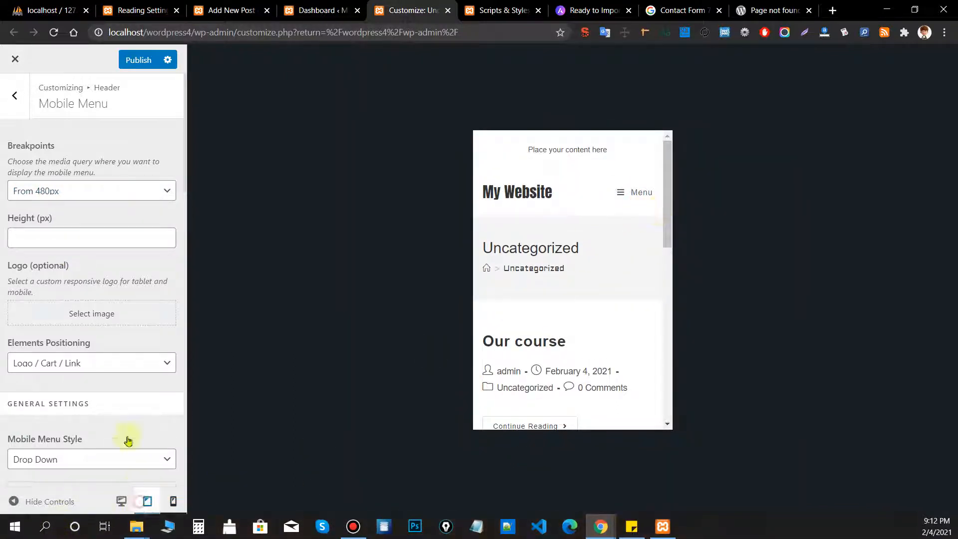
click(85, 192)
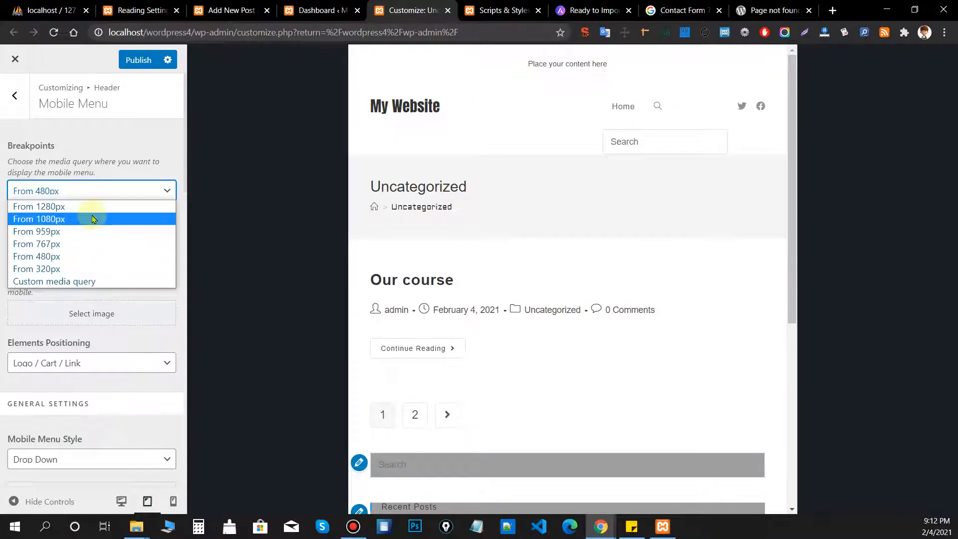
click(109, 162)
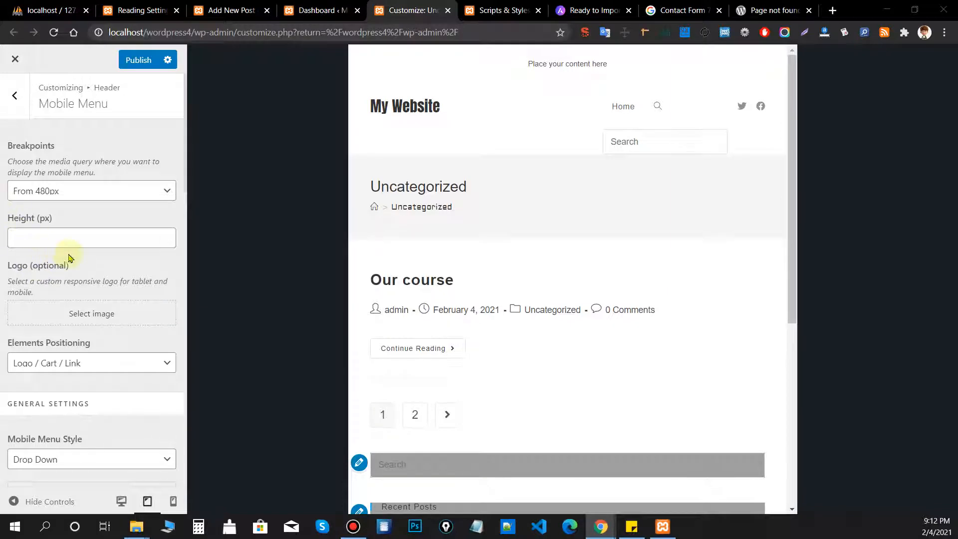
Set the mobile menu breakpoint back to From 959px.
scroll(70, 255, down, 1)
scroll(64, 279, down, 2)
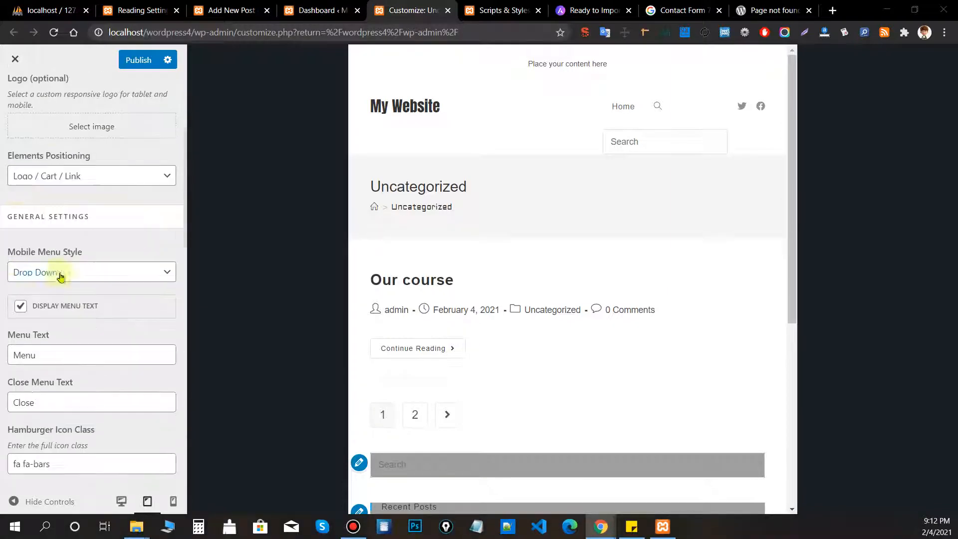
scroll(65, 280, down, 6)
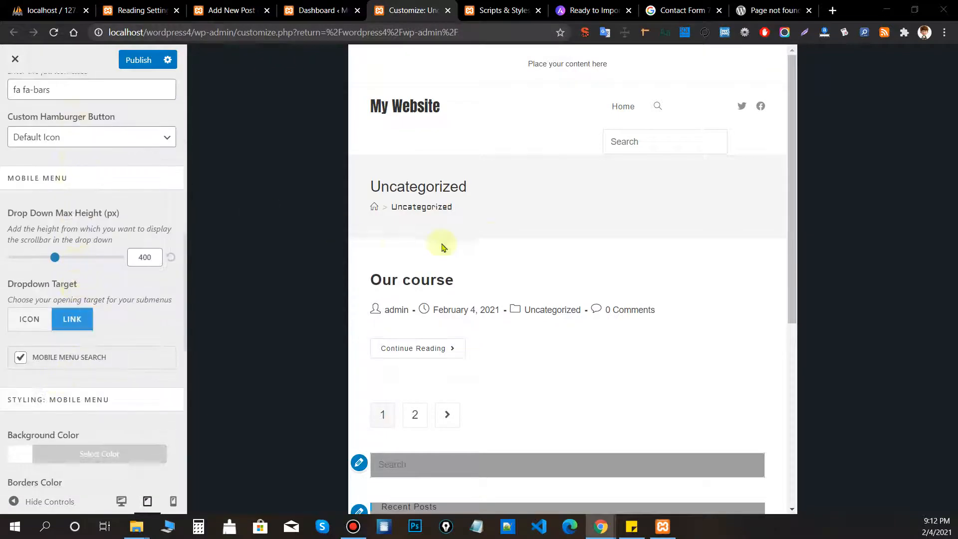
scroll(85, 278, up, 5)
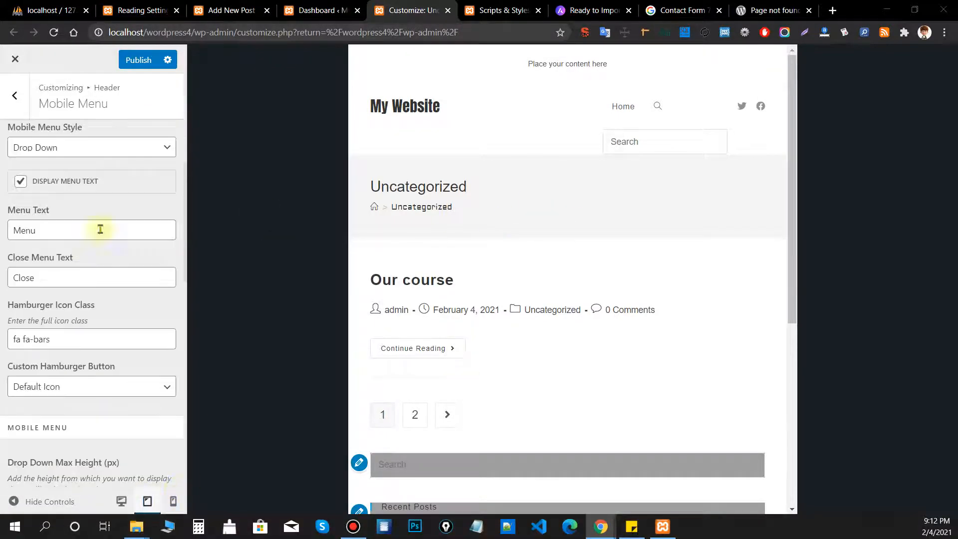
scroll(98, 222, up, 6)
click(87, 195)
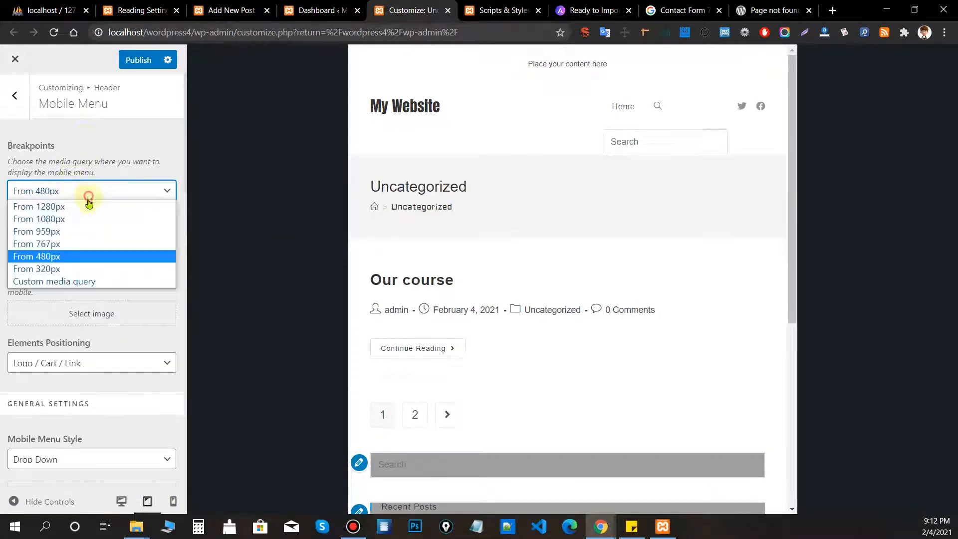
click(68, 233)
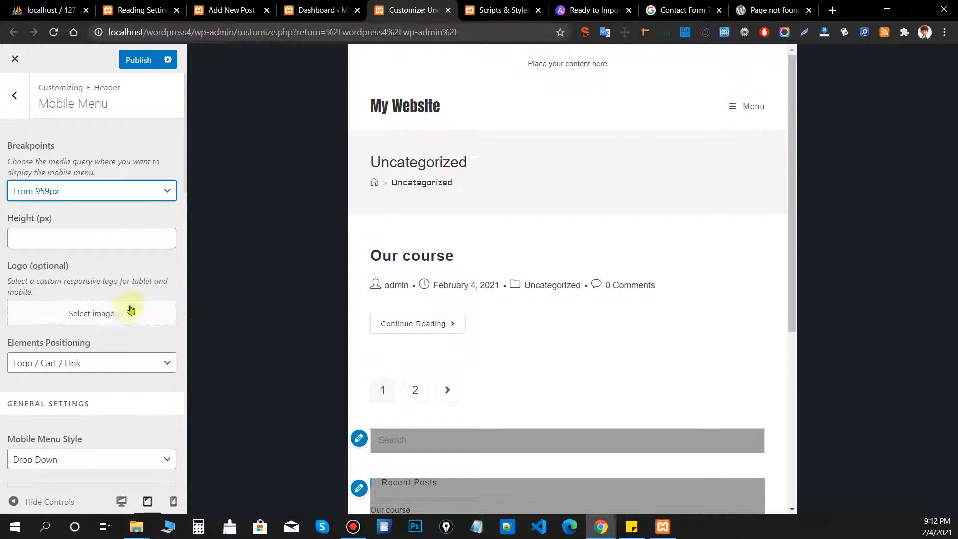
scroll(129, 310, down, 2)
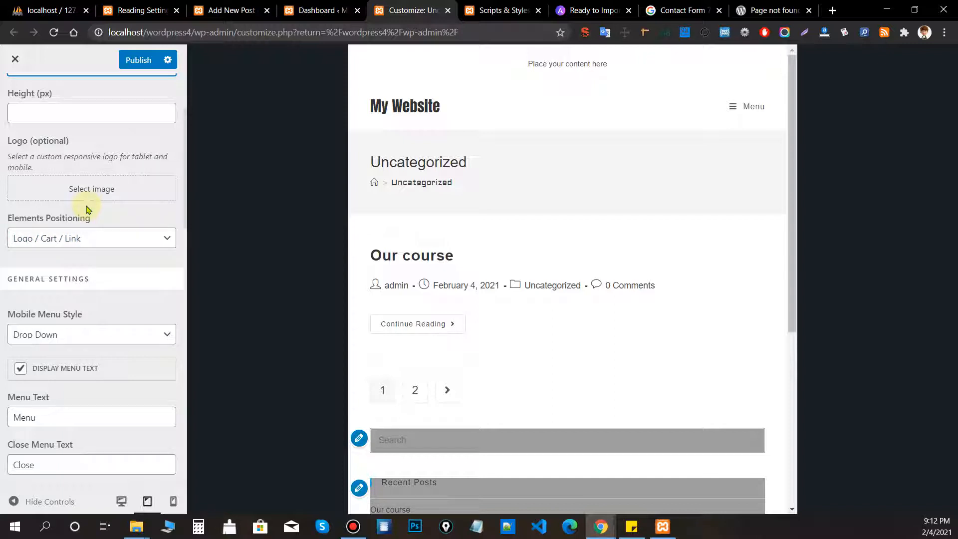
Switch the mobile menu style to Full Screen and preview it.
scroll(106, 288, down, 1)
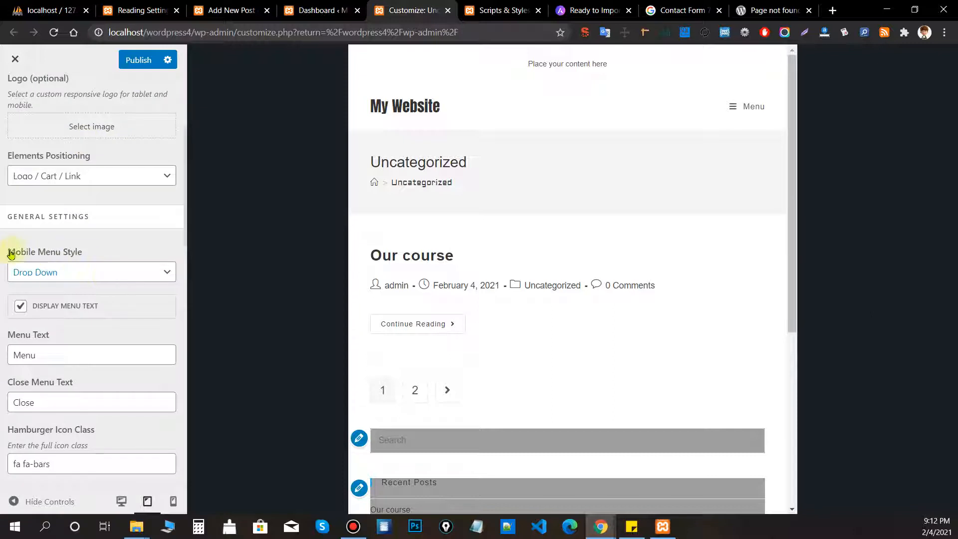
scroll(50, 238, down, 1)
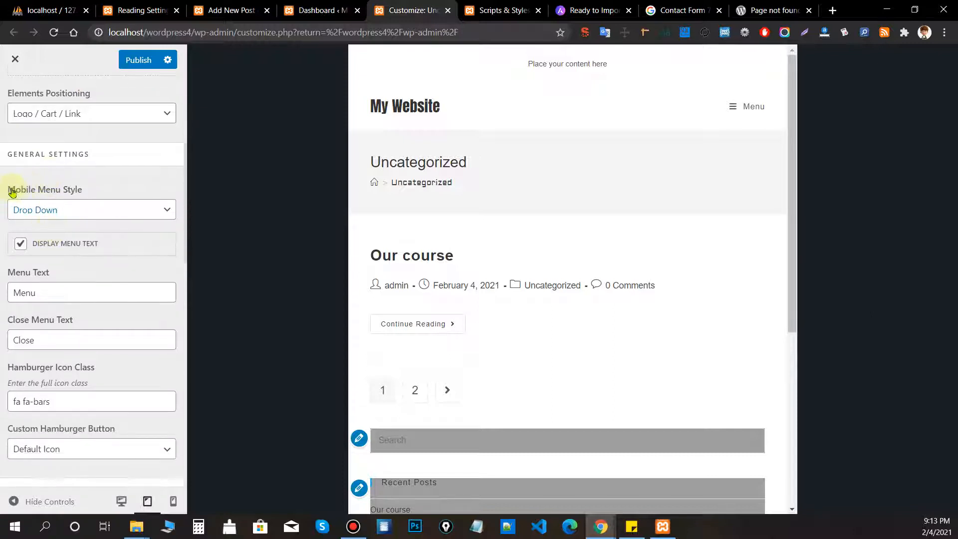
drag(12, 193, 102, 195)
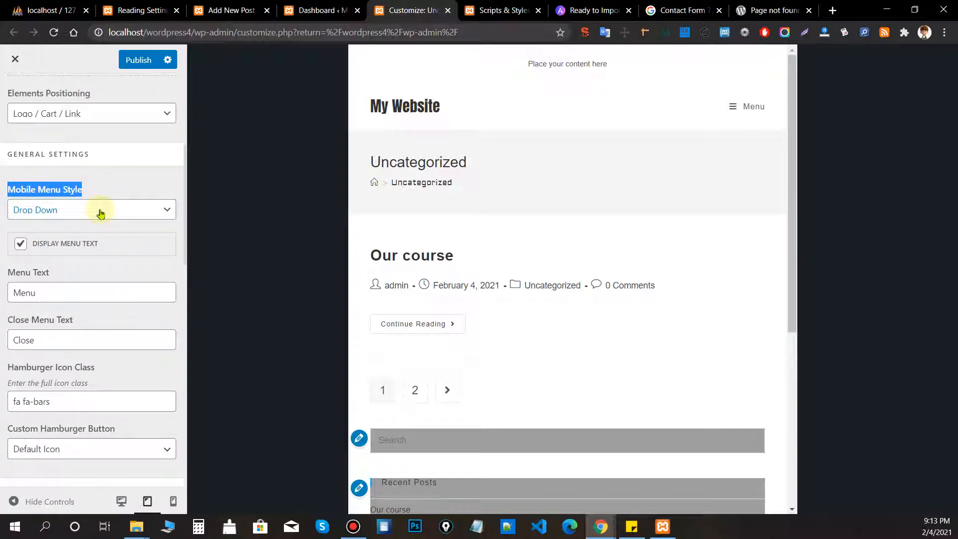
click(99, 212)
click(64, 248)
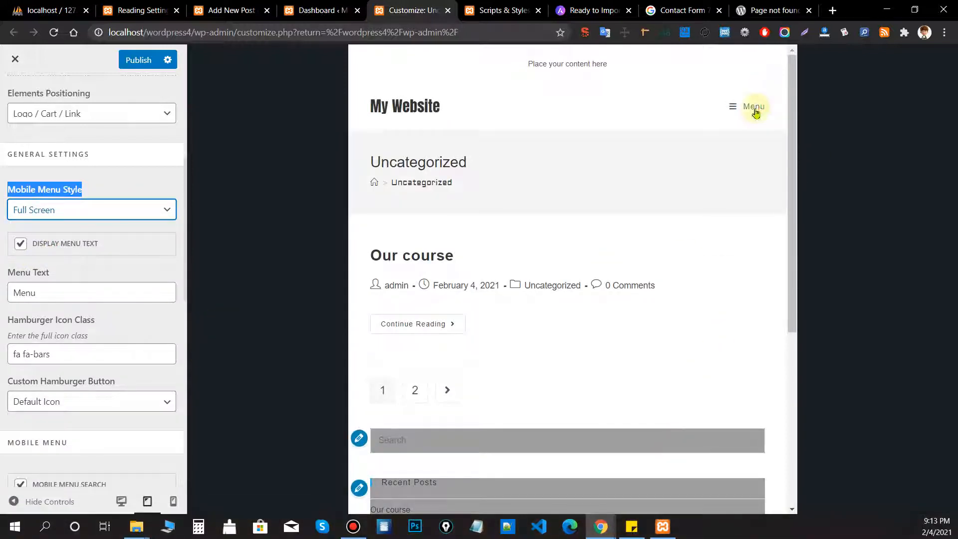
click(754, 107)
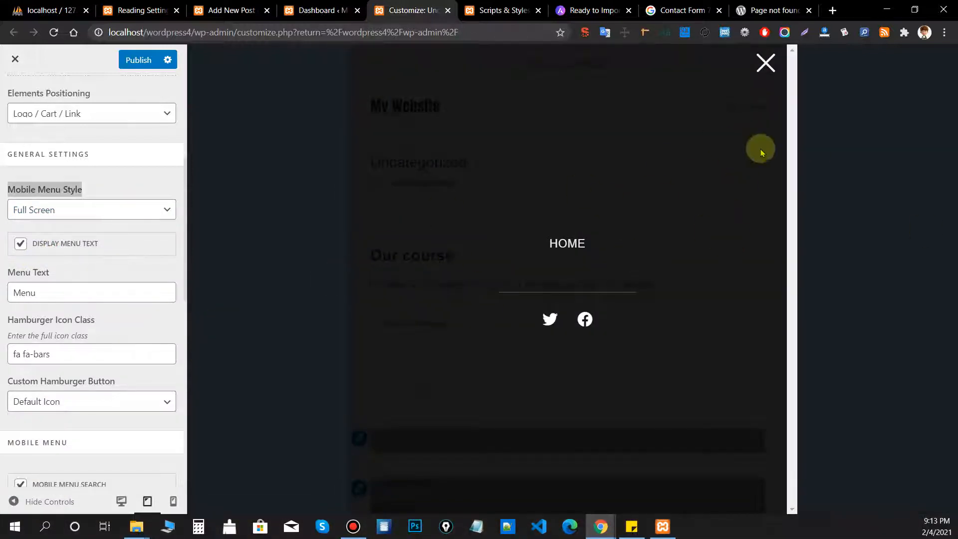
Change the mobile menu style to Sidebar, preview it, and turn off Display Menu Text.
click(36, 210)
click(86, 222)
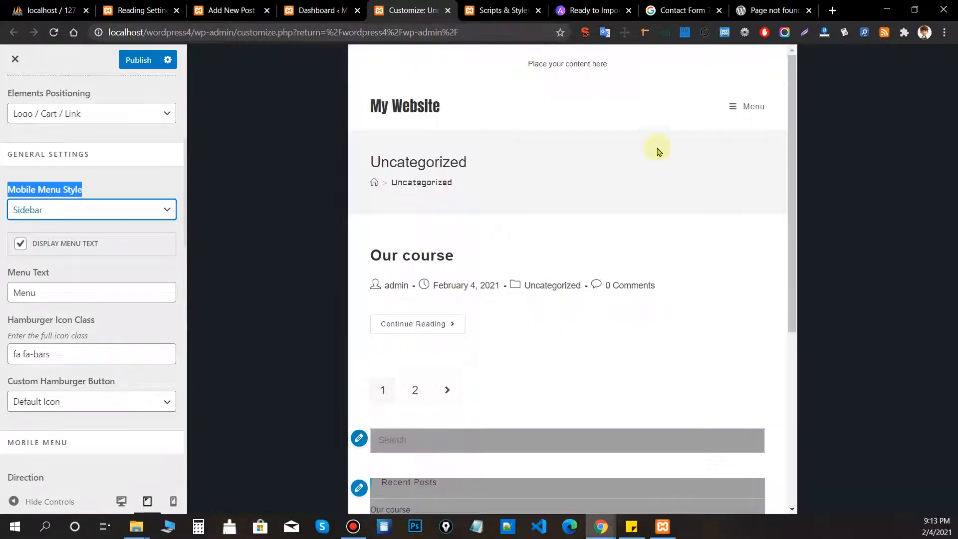
click(756, 102)
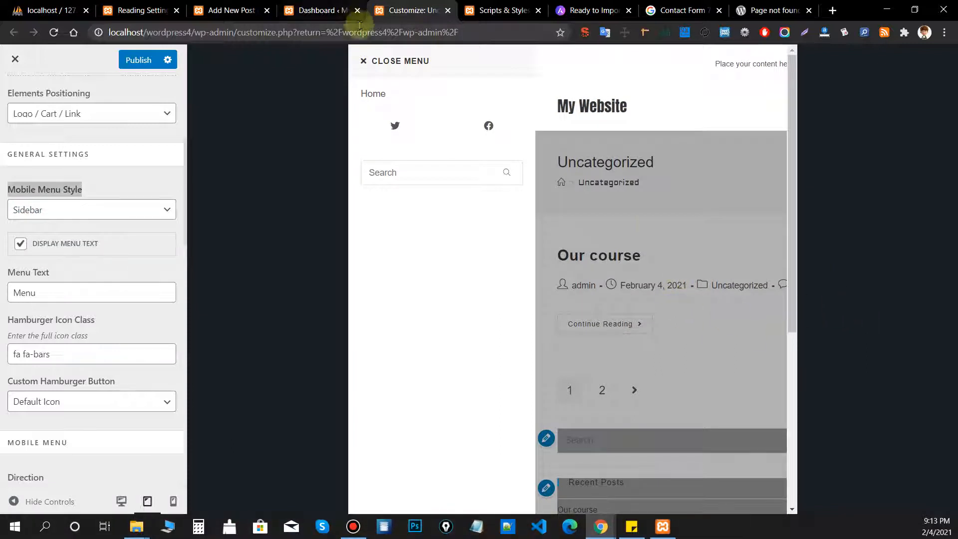
click(395, 65)
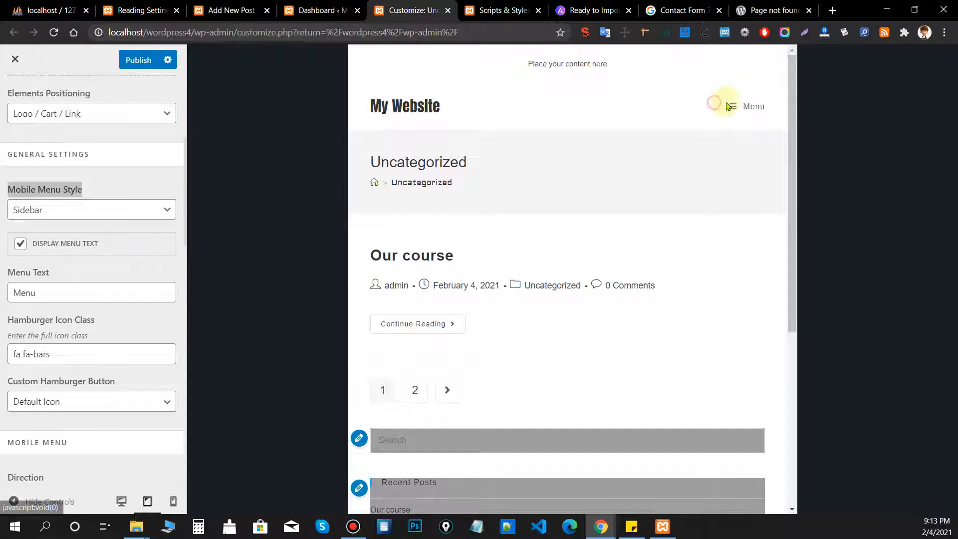
click(41, 254)
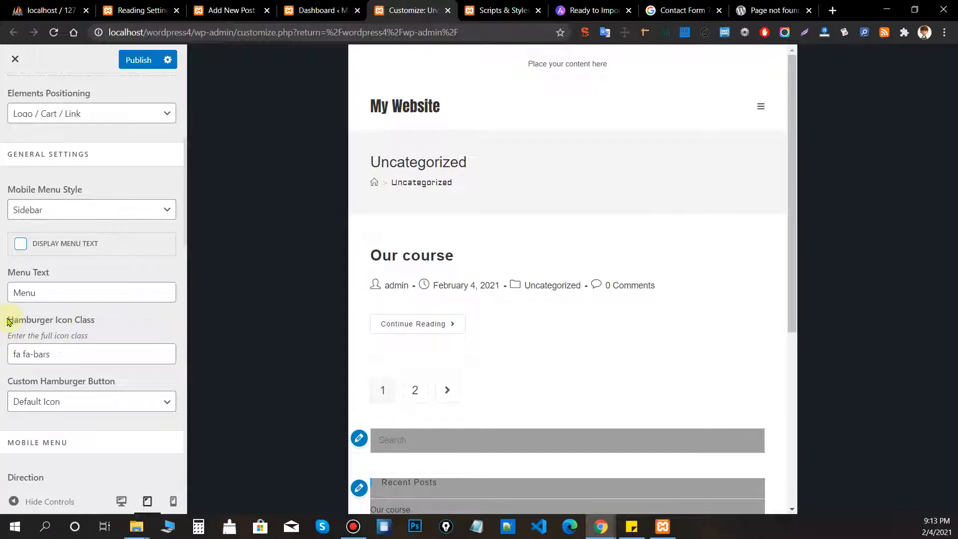
Set the custom hamburger button to Arrow and test the mobile menu in the preview.
drag(9, 322, 25, 352)
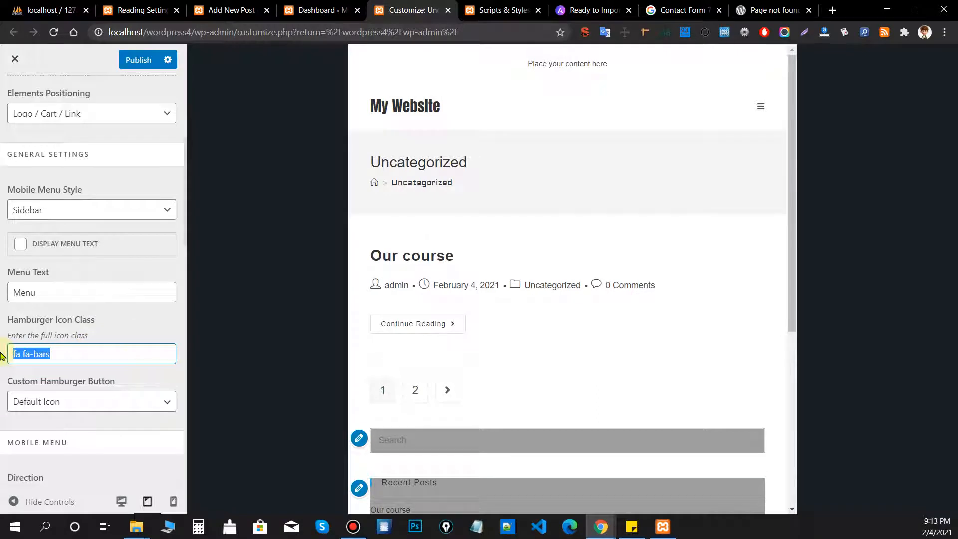
scroll(85, 334, down, 1)
click(81, 343)
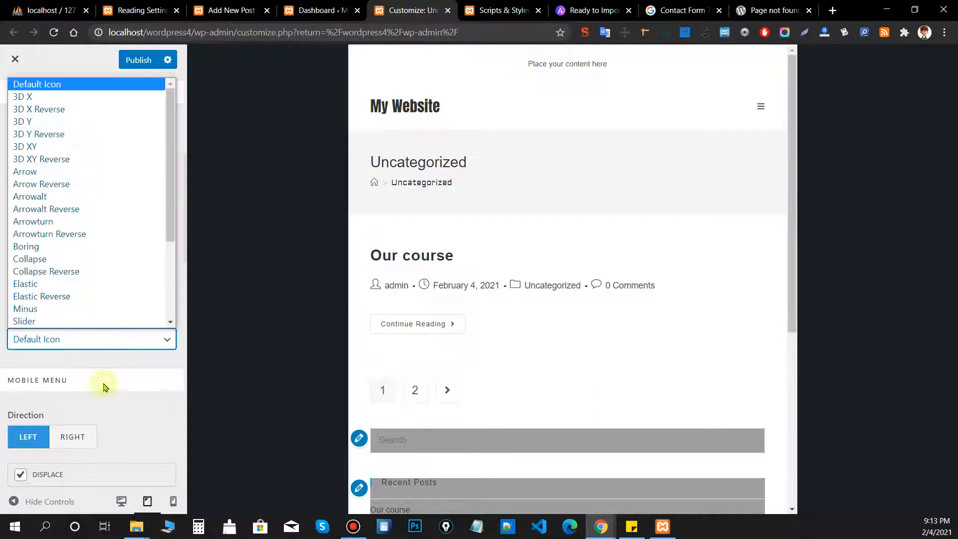
click(27, 314)
drag(13, 324, 111, 322)
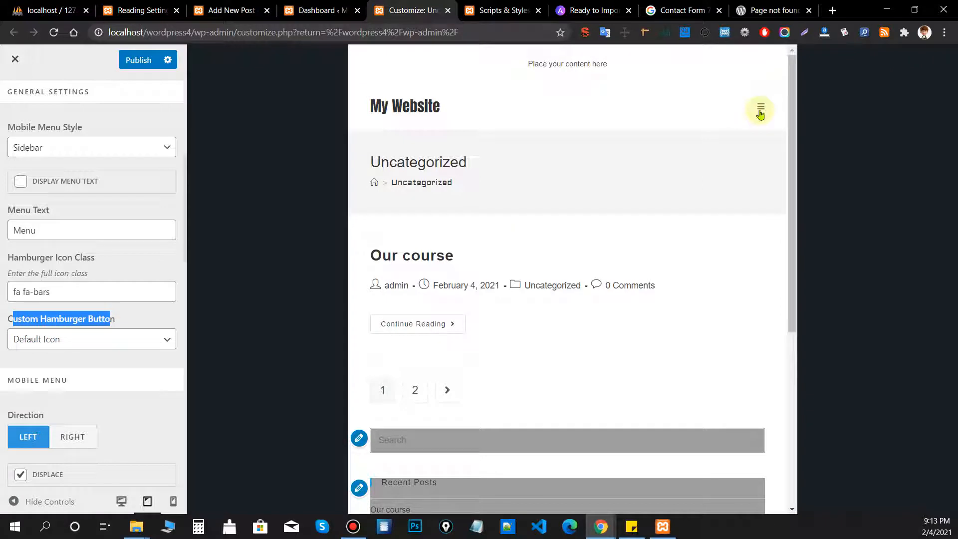
click(114, 339)
click(62, 158)
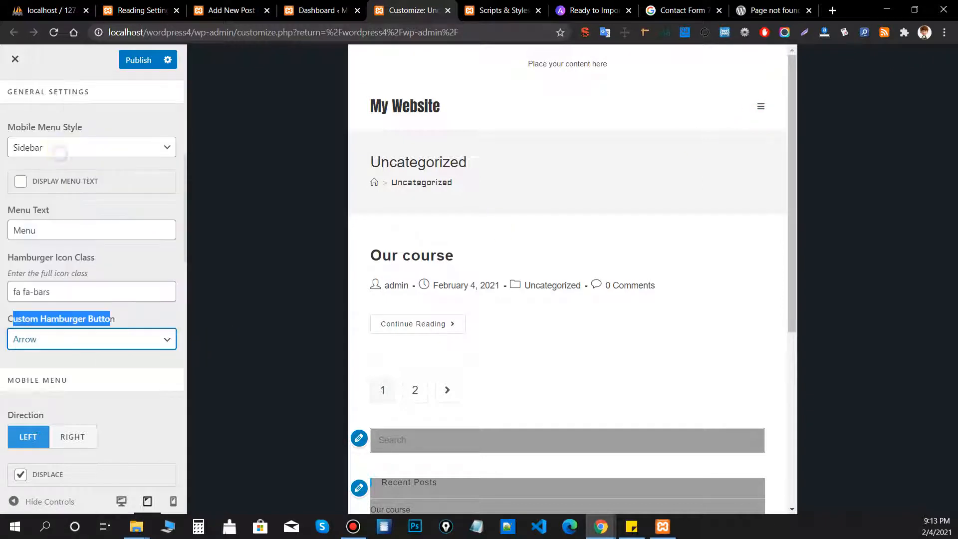
click(154, 297)
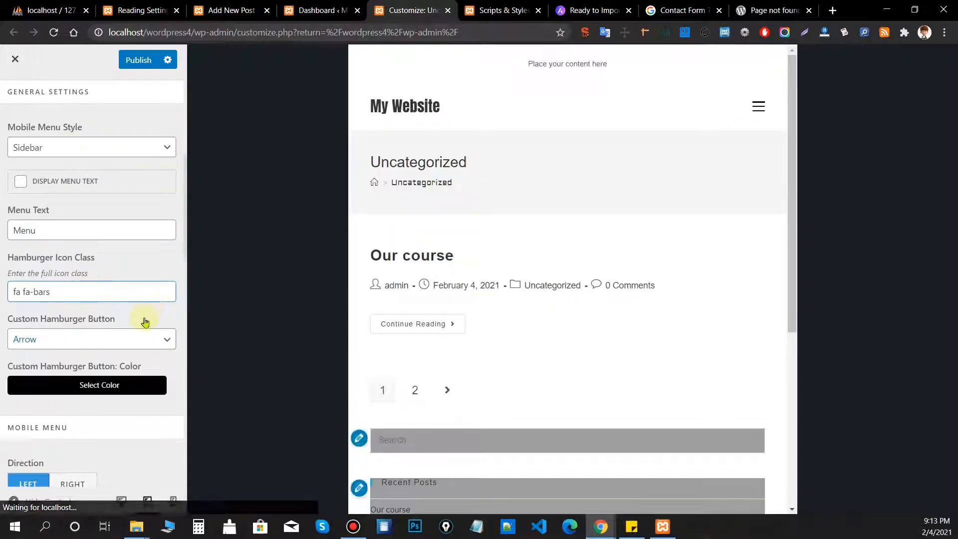
click(759, 110)
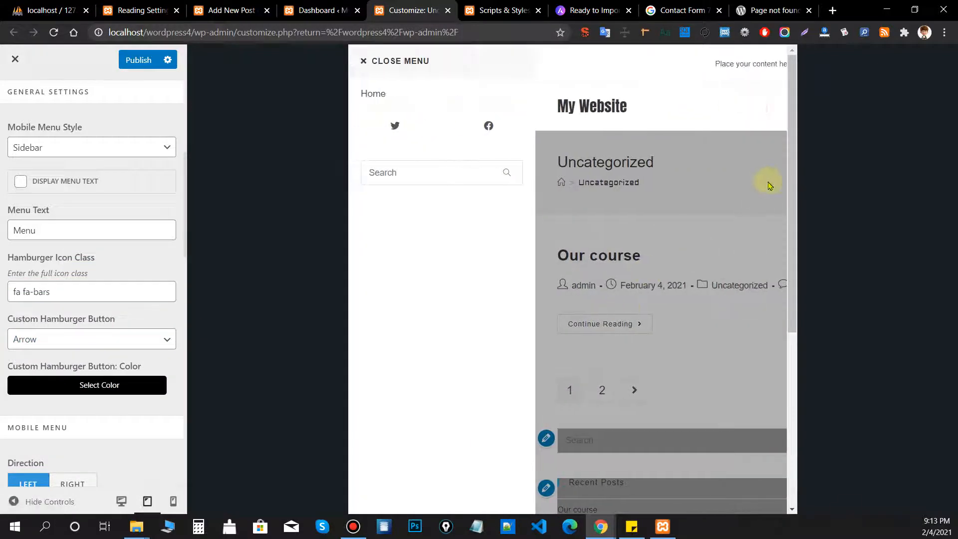
click(438, 63)
Set the sidebar menu direction to Right and open the menu to check it.
scroll(100, 370, down, 3)
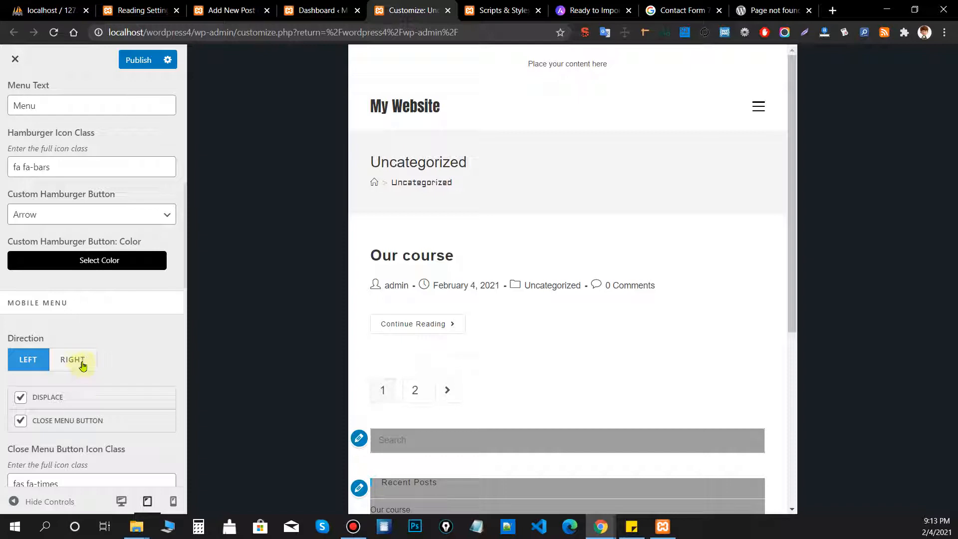
click(81, 365)
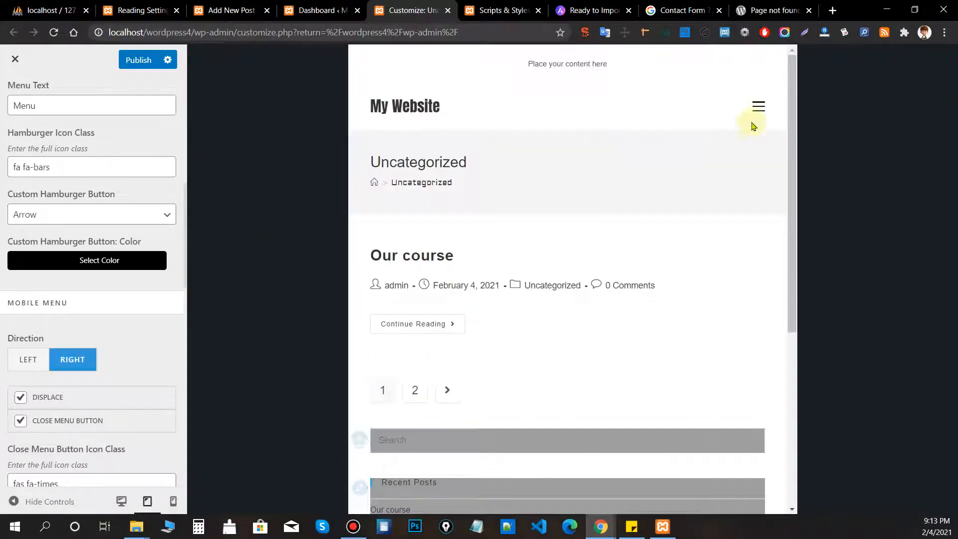
click(761, 108)
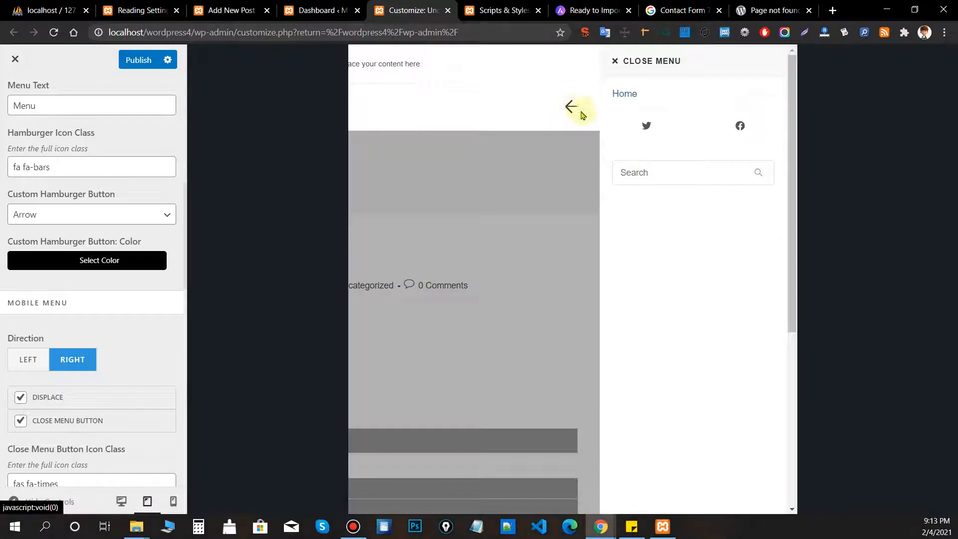
Set the Custom Hamburger Button style to 3D X and publish the change.
click(70, 213)
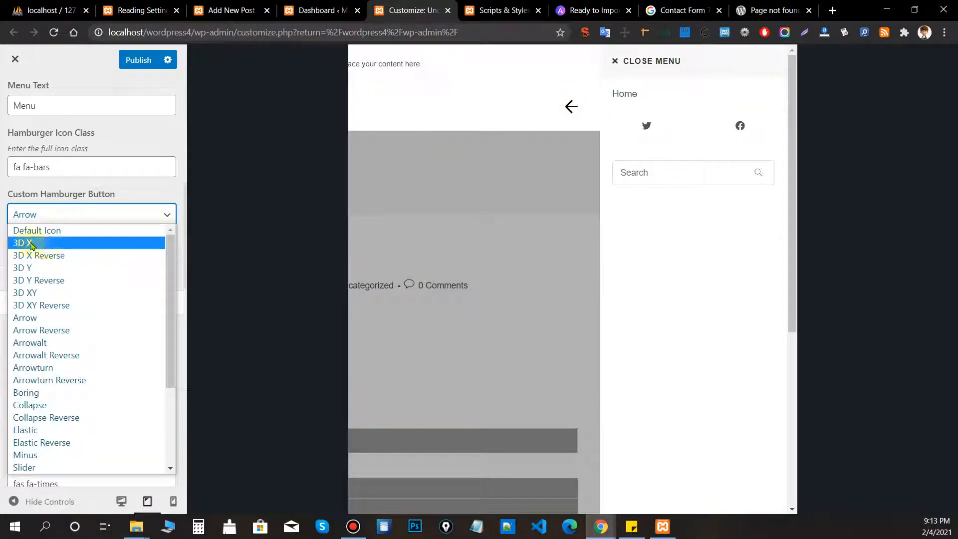
click(30, 244)
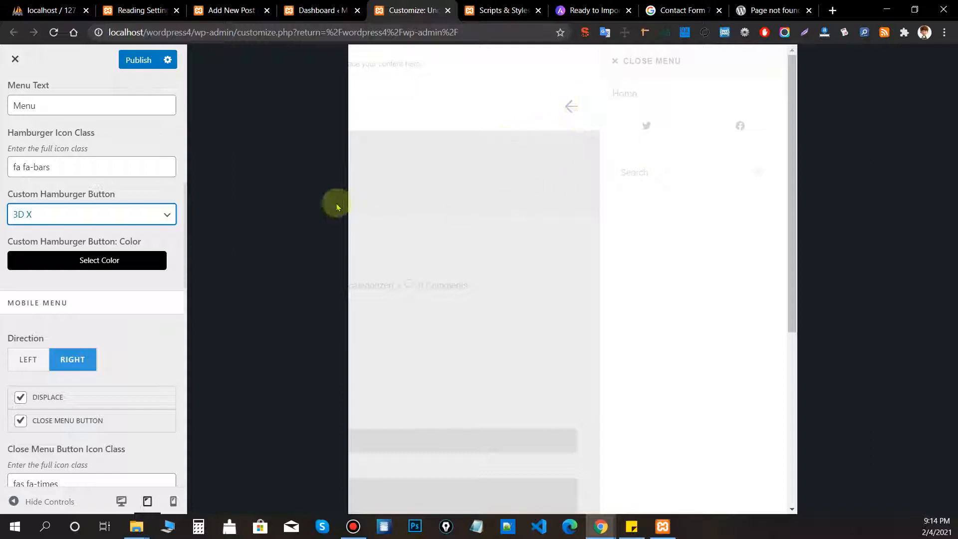
click(116, 188)
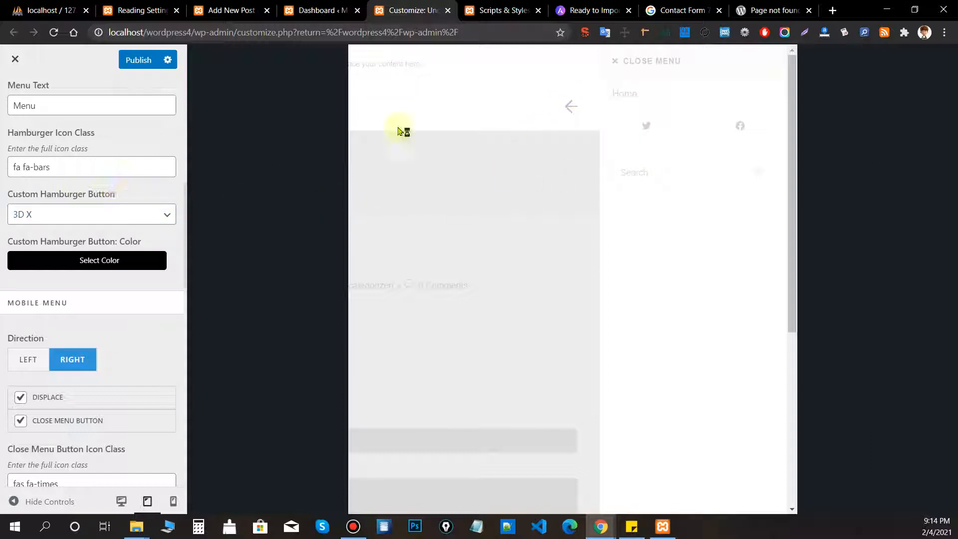
click(138, 60)
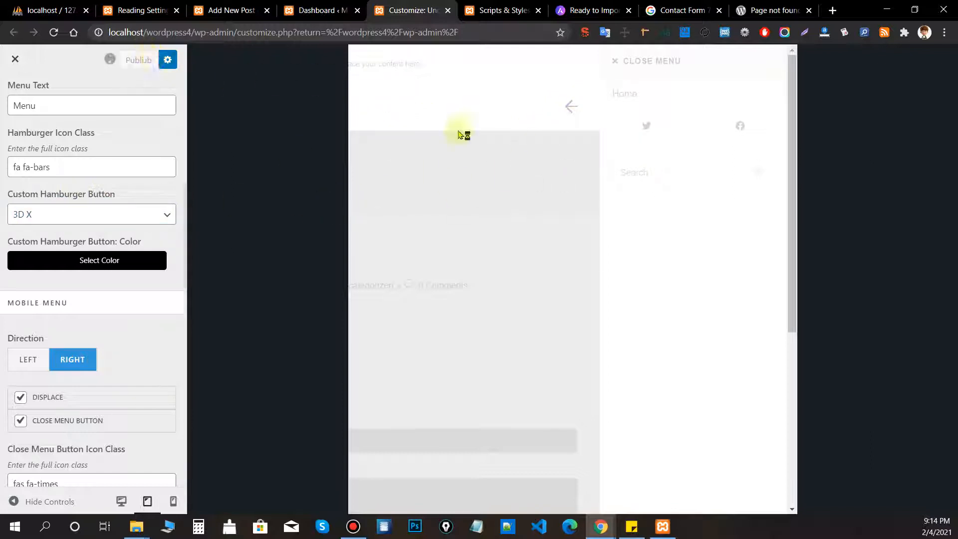
Toggle the menu Direction to Left and back to Right, then open the preview's mobile menu.
click(28, 365)
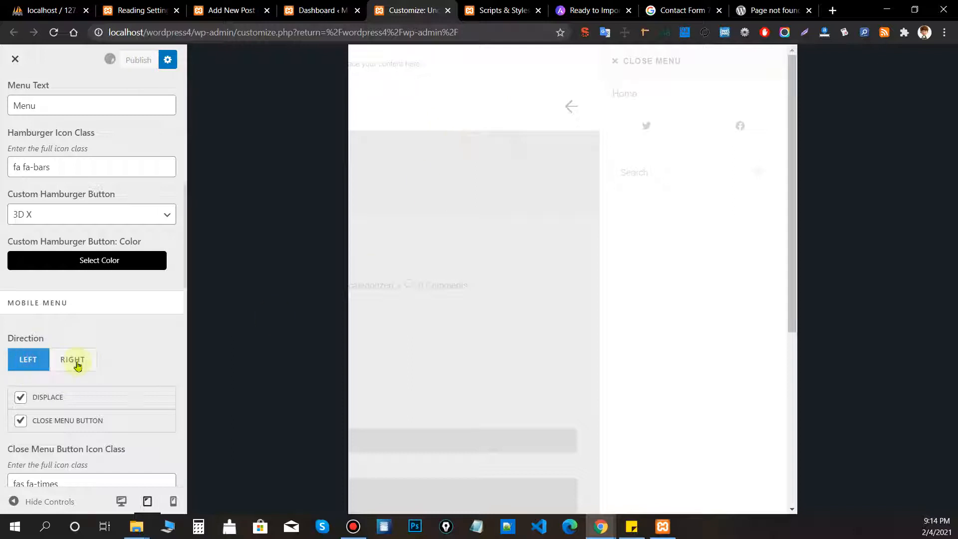
click(76, 366)
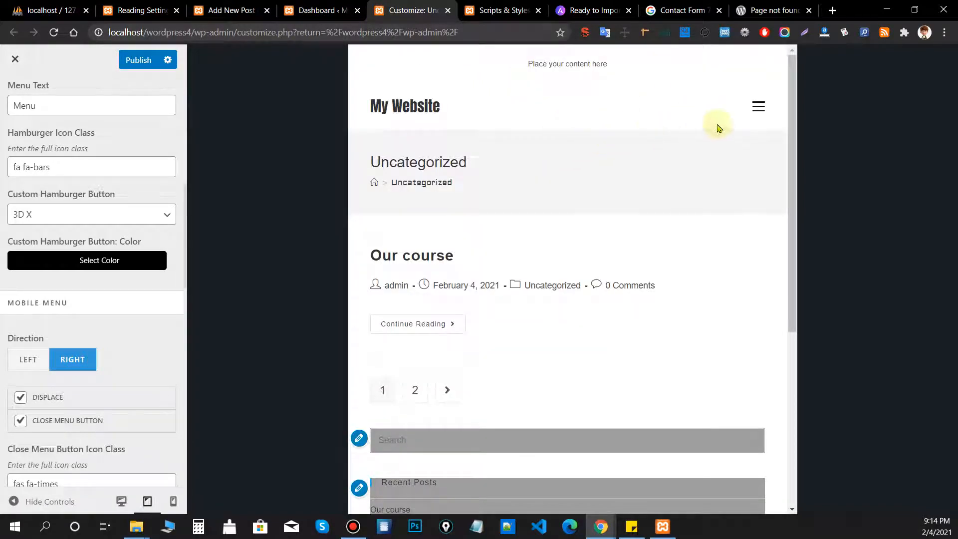
click(82, 214)
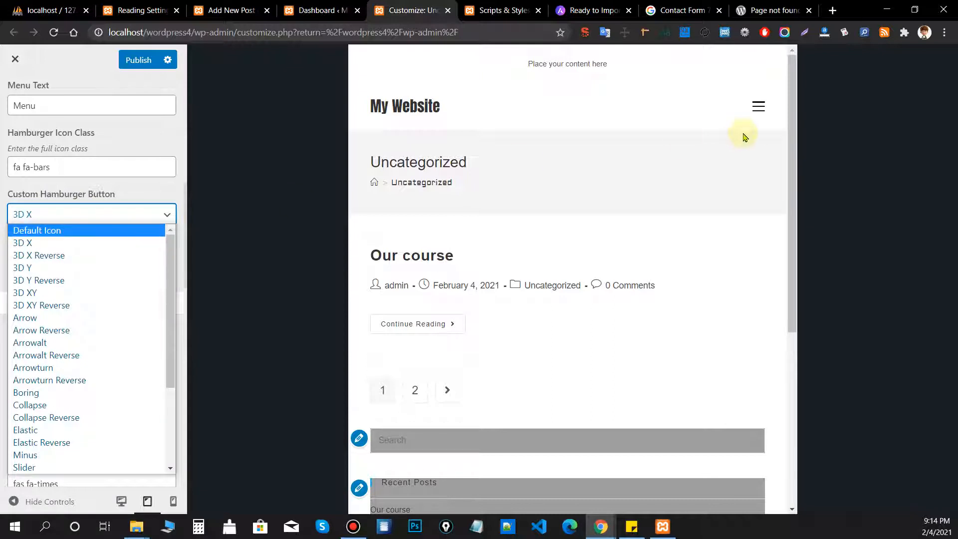
click(759, 106)
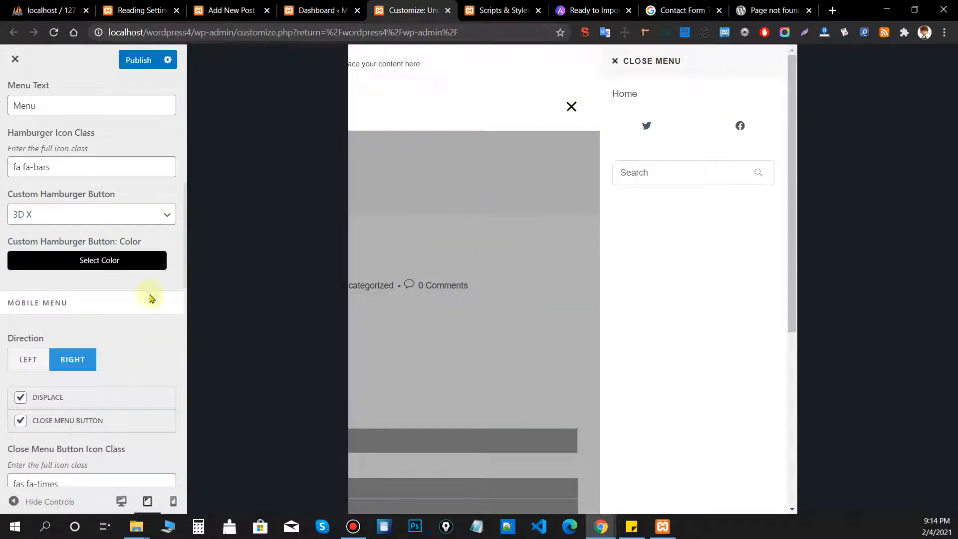
Try a different hamburger button colour shade in the colour picker, then close it.
click(123, 266)
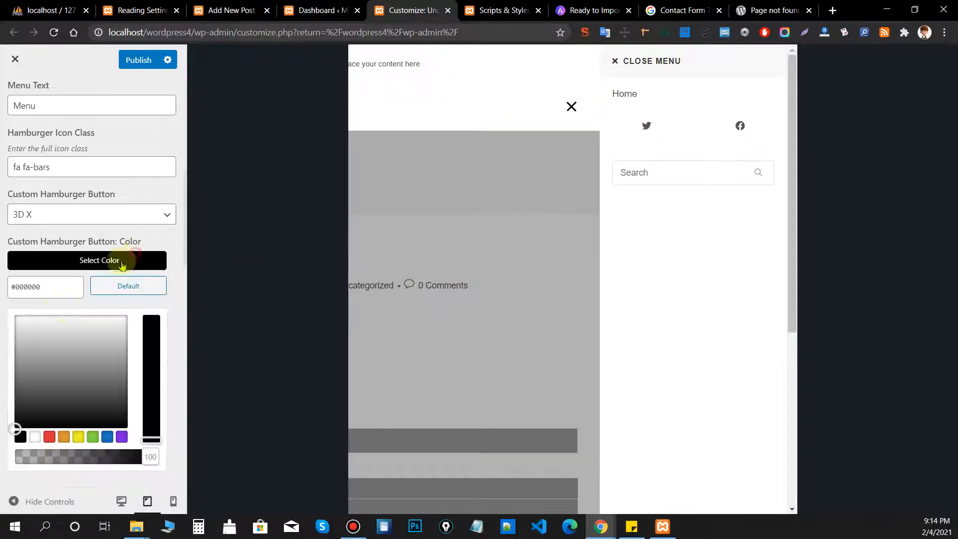
drag(47, 342, 123, 424)
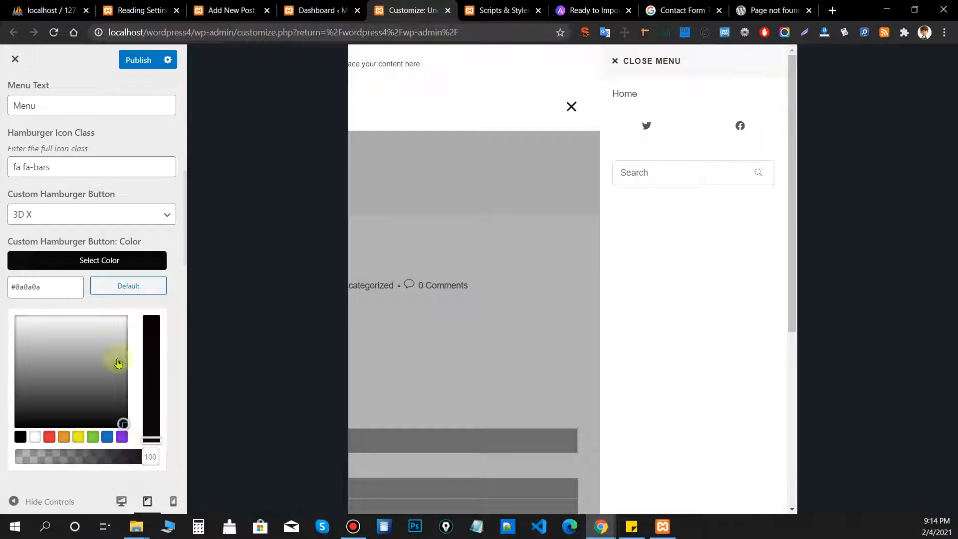
click(185, 227)
Scroll through the Mobile Menu panel and go back to the Header options list.
scroll(103, 356, down, 1)
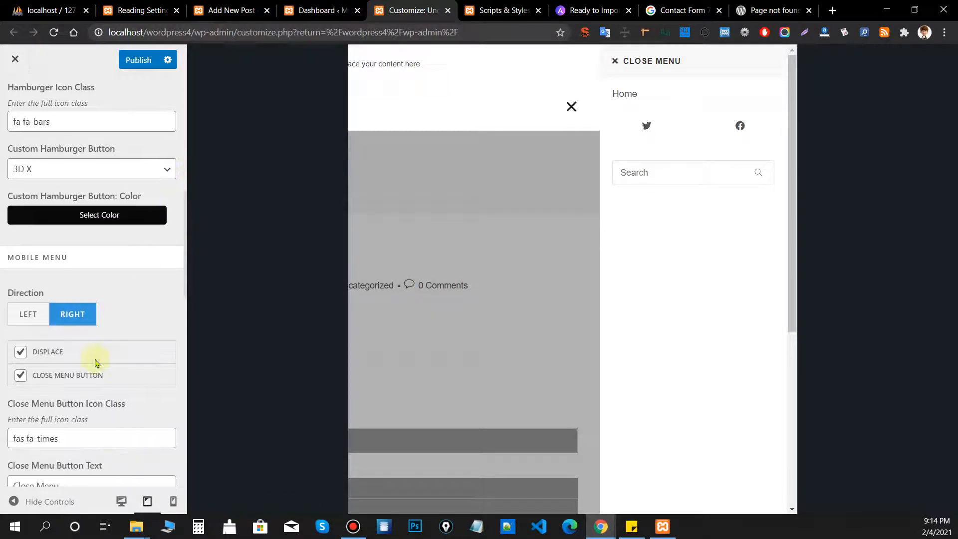
scroll(97, 363, down, 2)
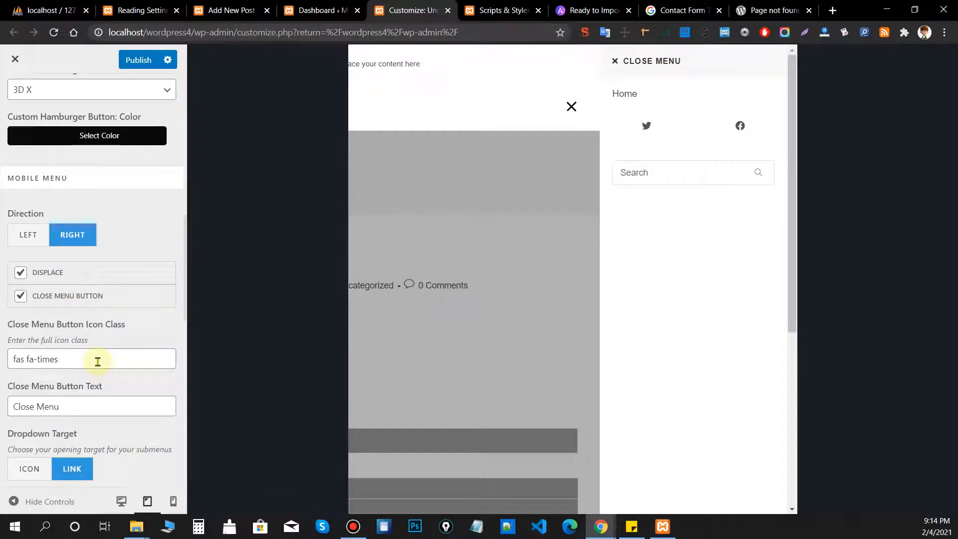
scroll(98, 362, down, 3)
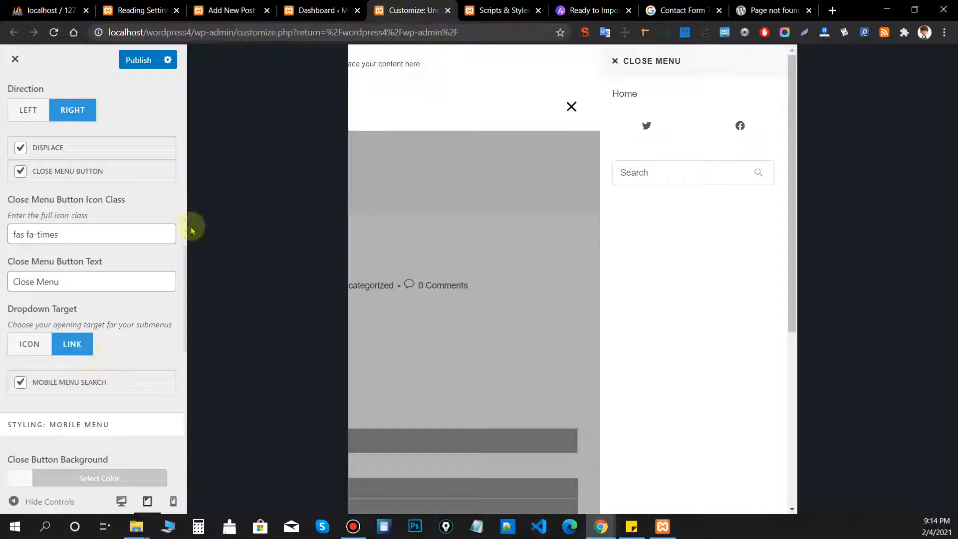
scroll(184, 232, up, 5)
scroll(183, 232, up, 10)
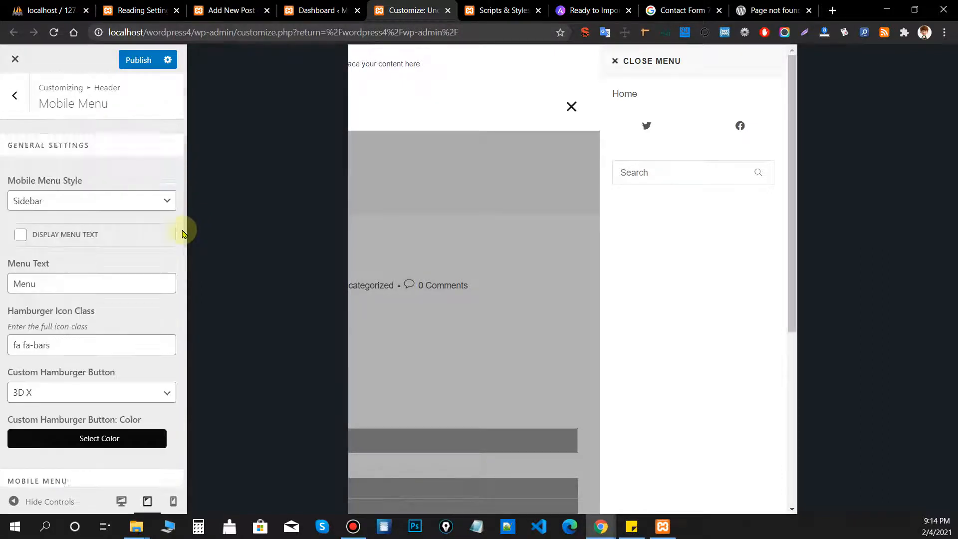
scroll(111, 249, up, 2)
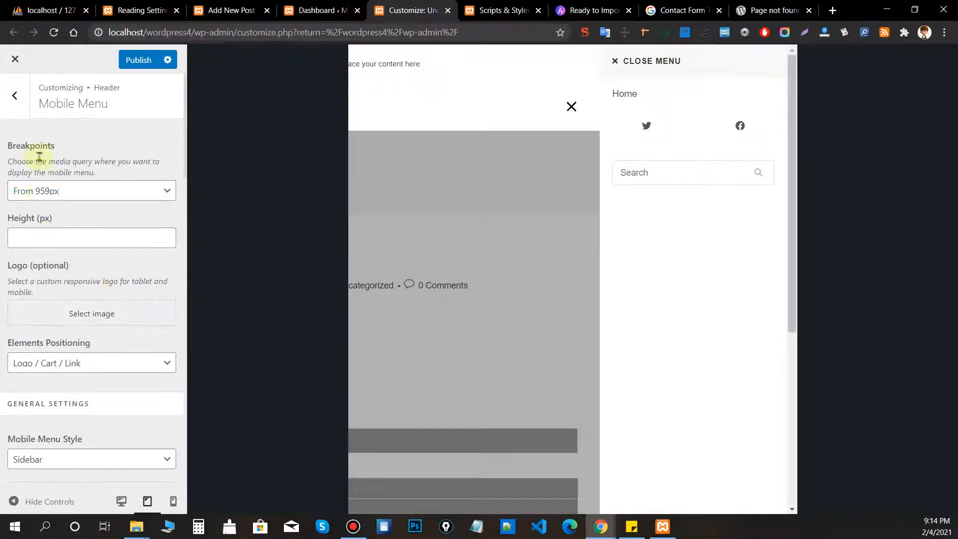
click(7, 102)
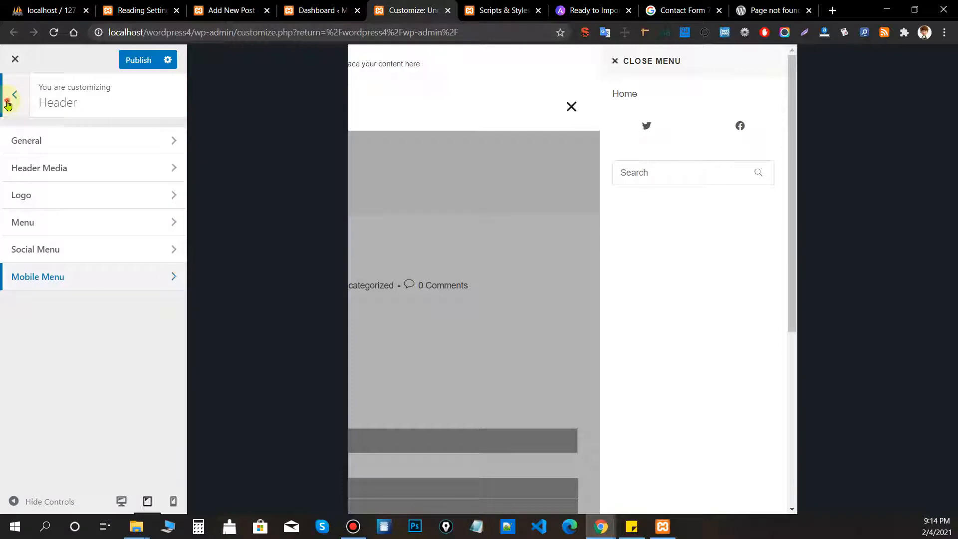
Reopen Header settings, glance at Logo, and close the mobile menu in the preview.
click(7, 104)
click(56, 333)
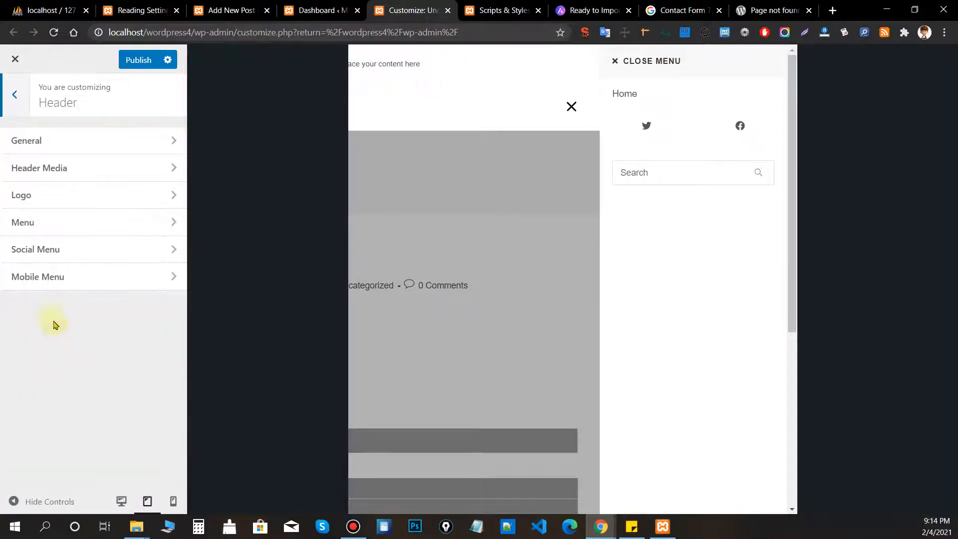
click(128, 201)
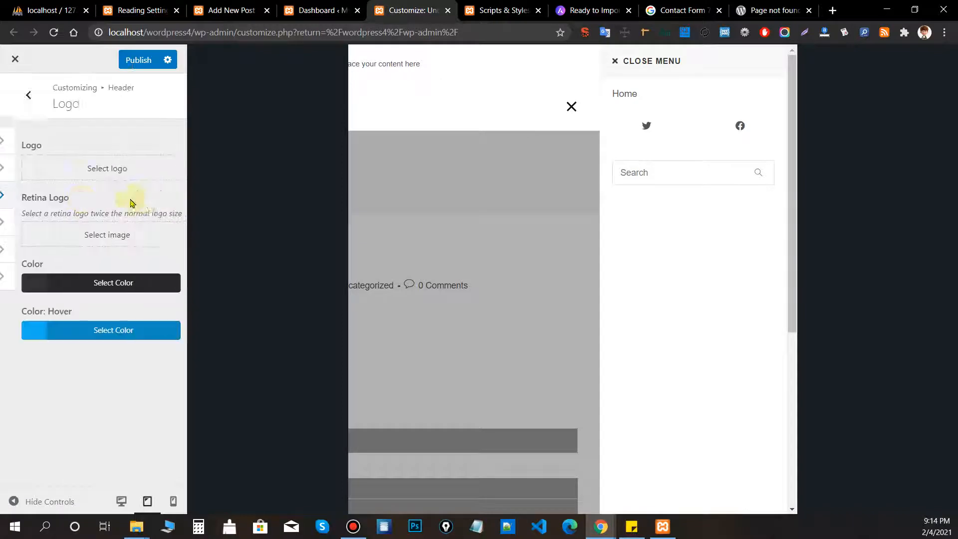
click(13, 108)
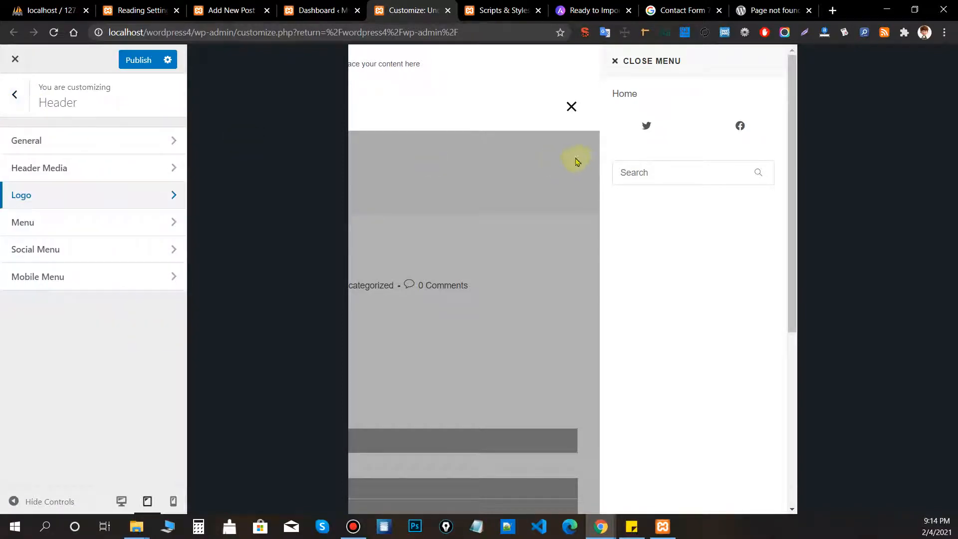
click(572, 106)
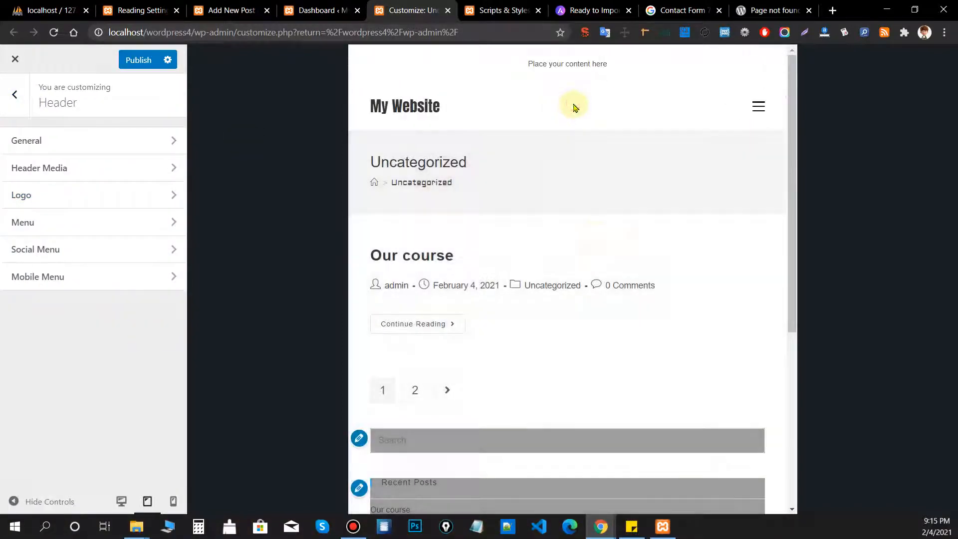
Open Logo settings, dismiss the media picker without choosing a logo, and return to the main panel list.
click(43, 195)
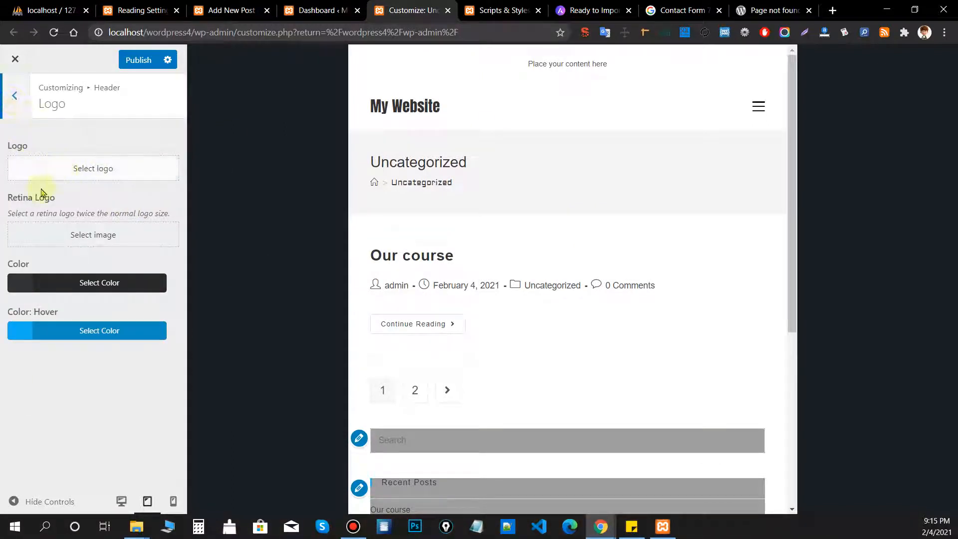
click(108, 171)
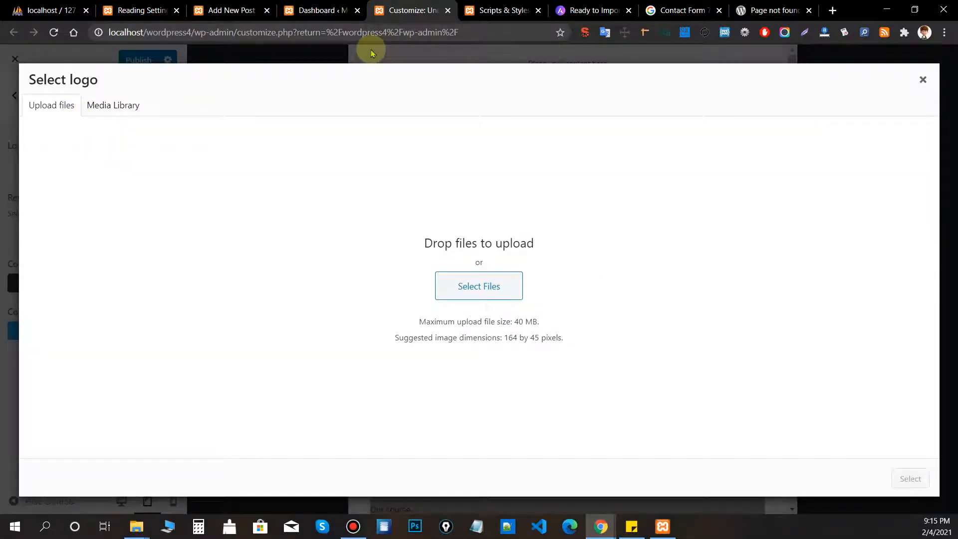
click(370, 52)
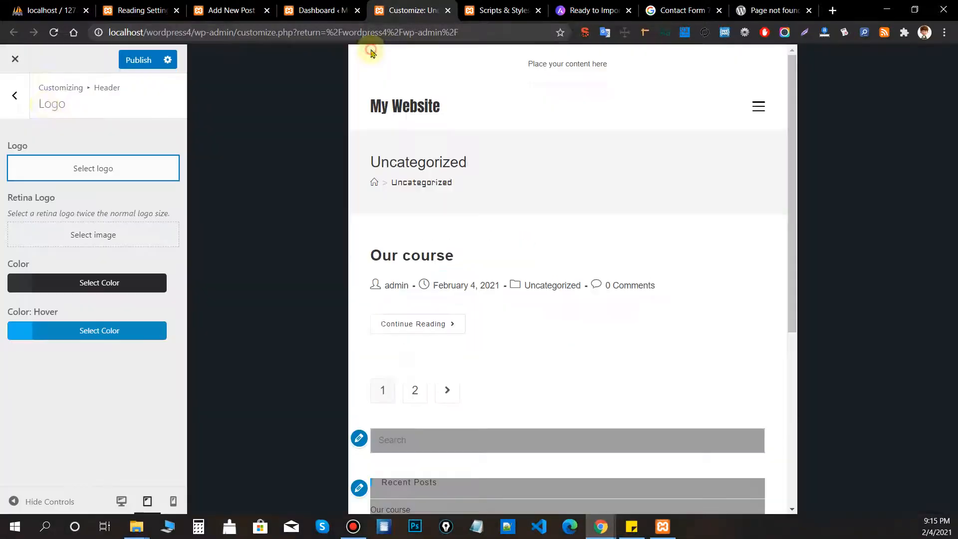
click(27, 102)
click(27, 102)
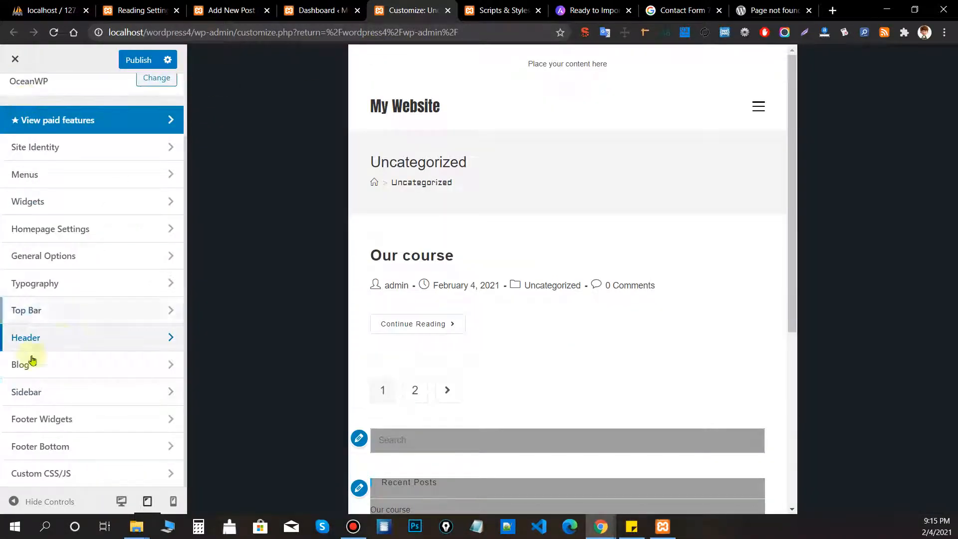
Under Top Bar > General, keep the top bar visible on all devices.
click(69, 312)
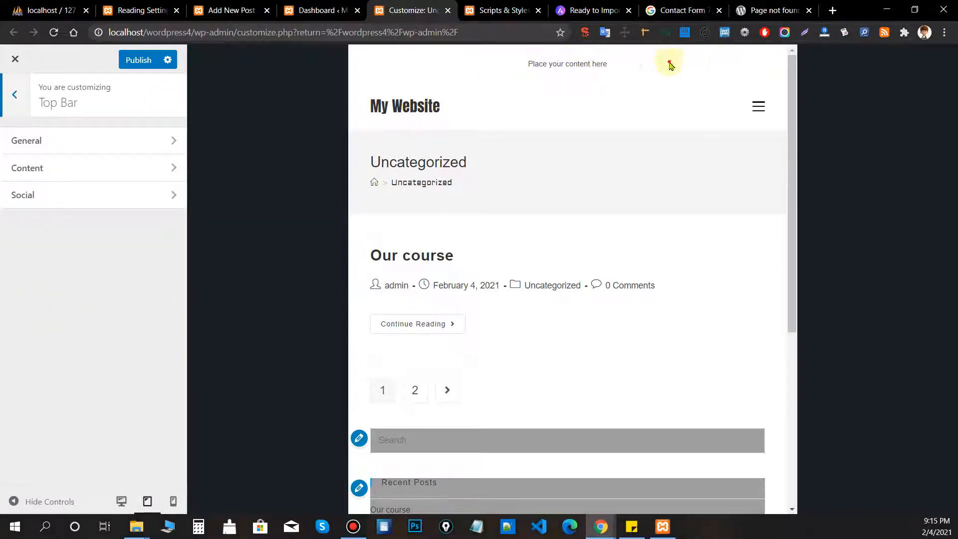
click(86, 142)
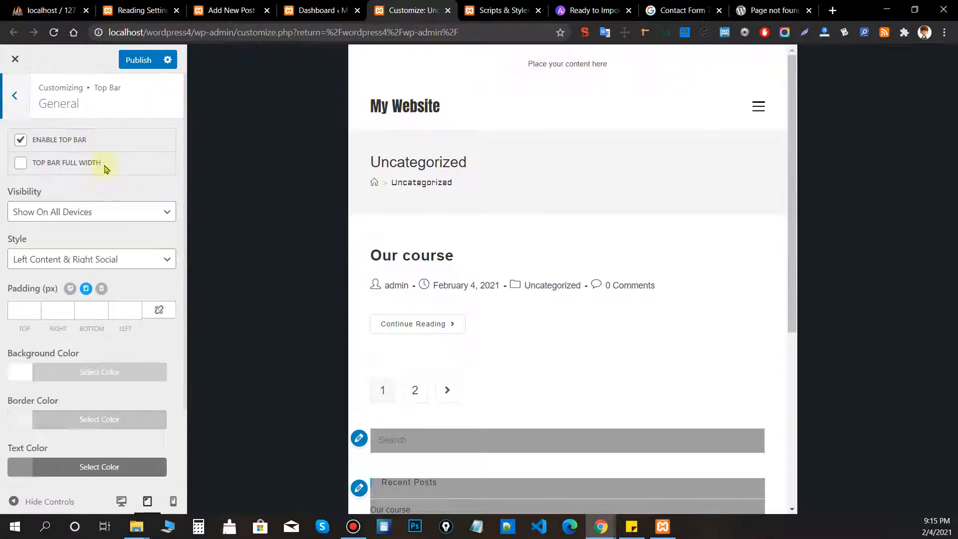
click(80, 218)
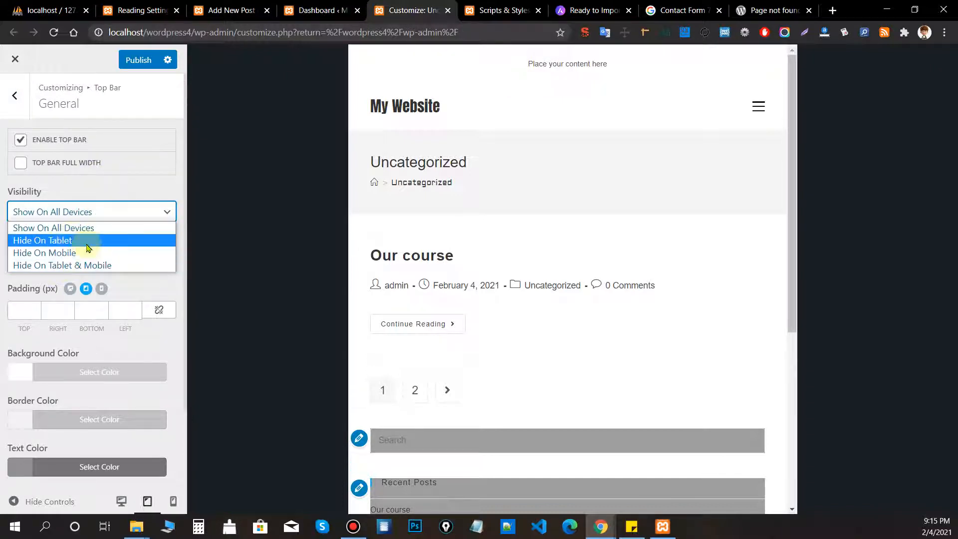
click(109, 179)
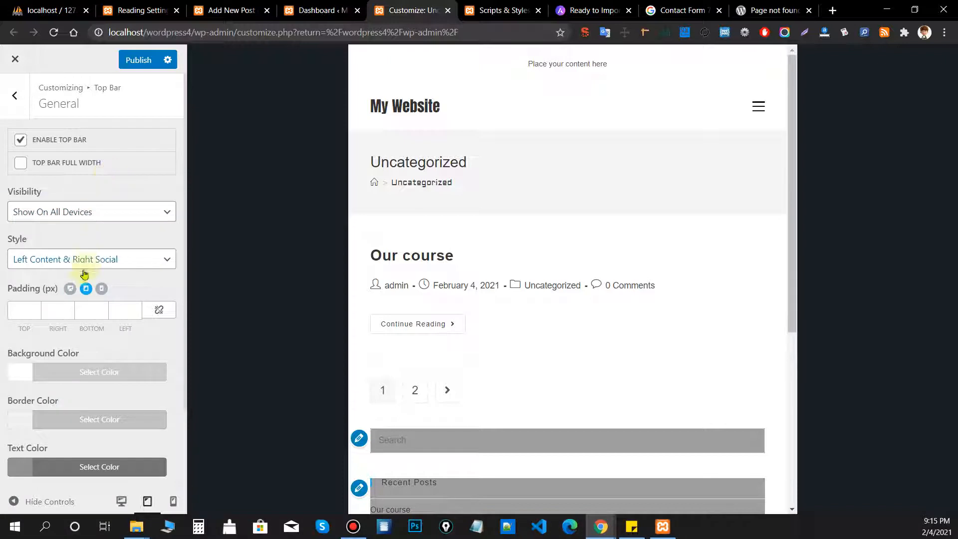
Set the top bar Background Color to grey #757575.
click(37, 378)
scroll(60, 369, down, 1)
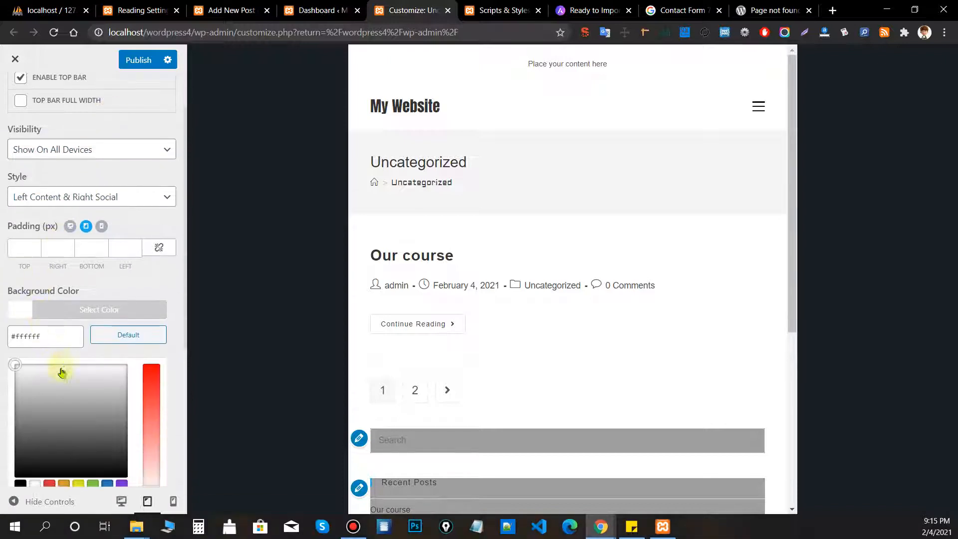
click(84, 447)
mouse_move(86, 430)
mouse_down()
mouse_move(94, 434)
mouse_move(97, 425)
mouse_up()
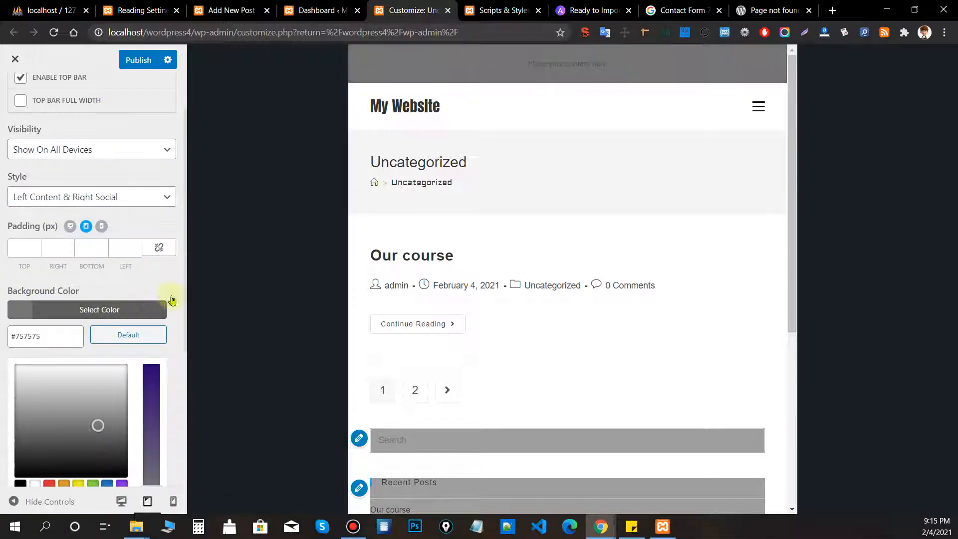
click(173, 281)
scroll(172, 285, down, 1)
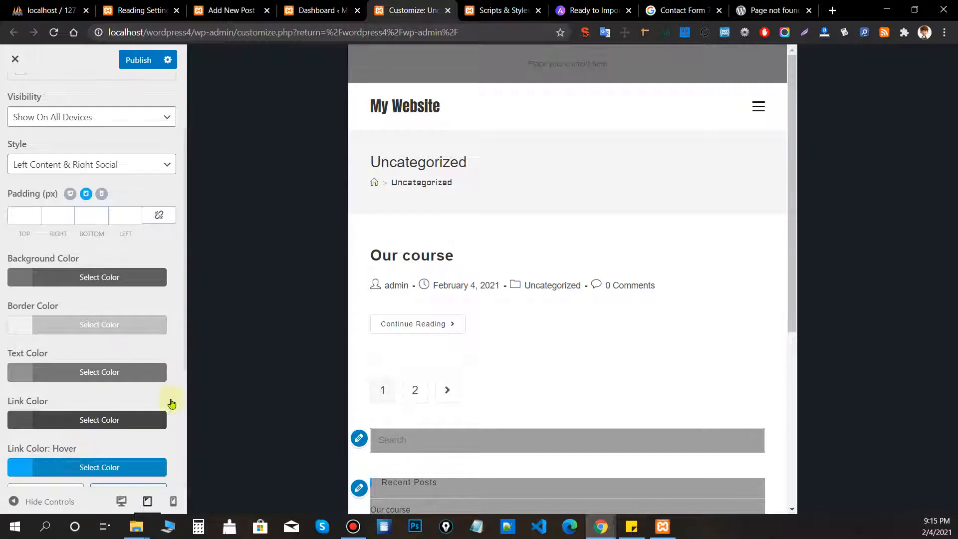
scroll(79, 370, up, 2)
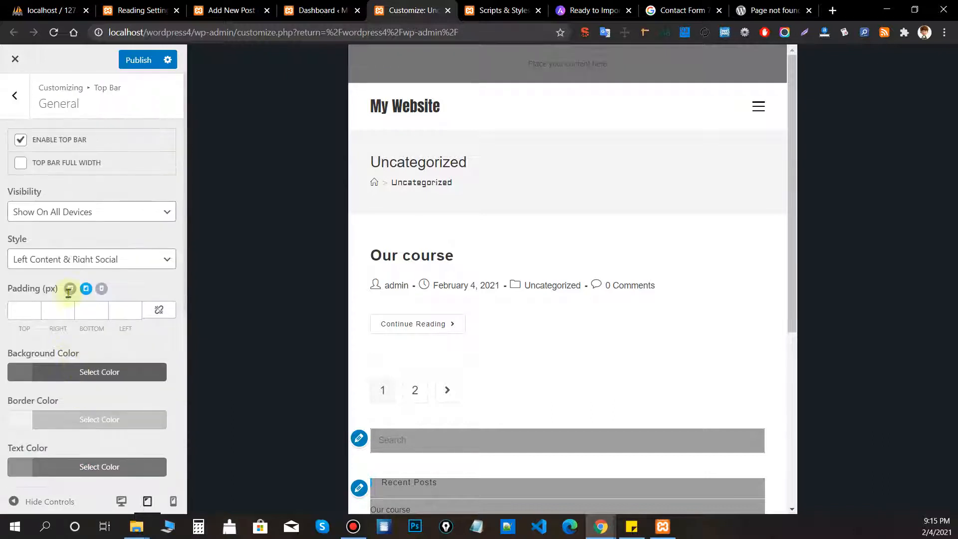
Open Top Bar > Content and select the 'Place your content here' placeholder text.
click(16, 104)
click(37, 165)
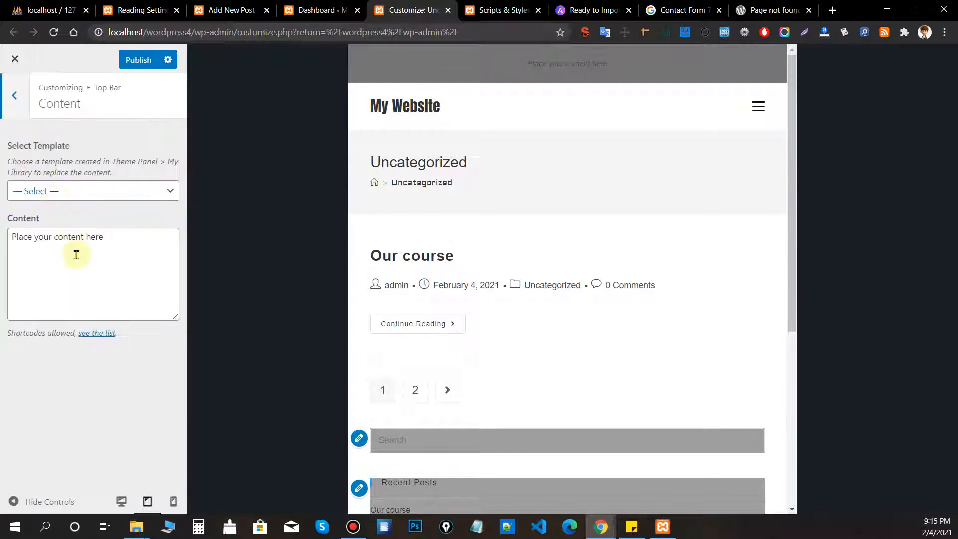
drag(122, 244, 18, 241)
drag(113, 236, 10, 234)
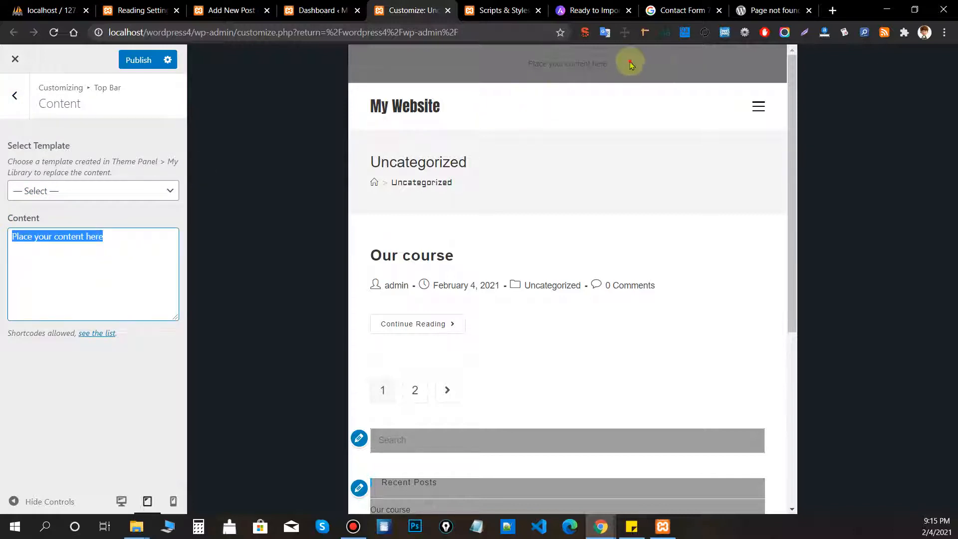
drag(631, 64, 509, 64)
drag(124, 252, 5, 223)
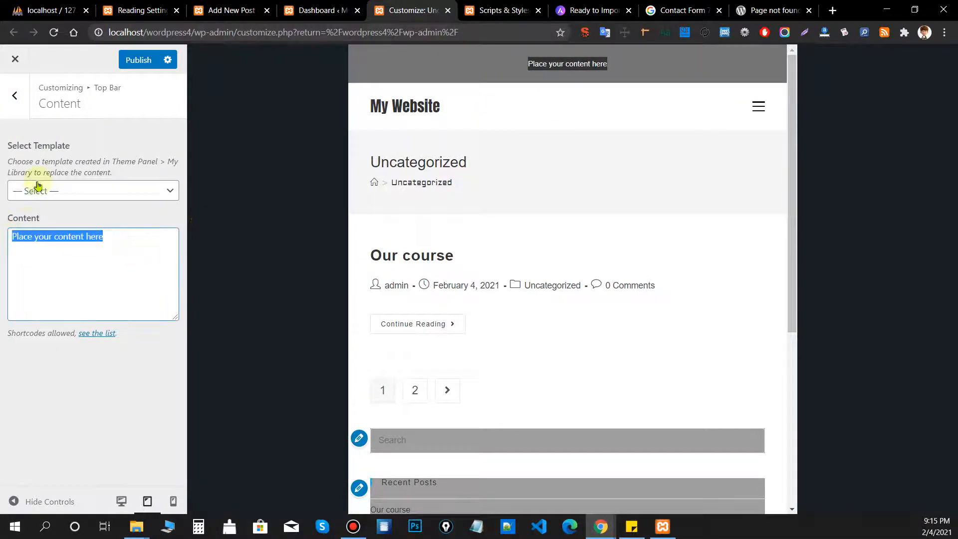
Check the Select Template dropdown and find no library templates to choose.
click(124, 192)
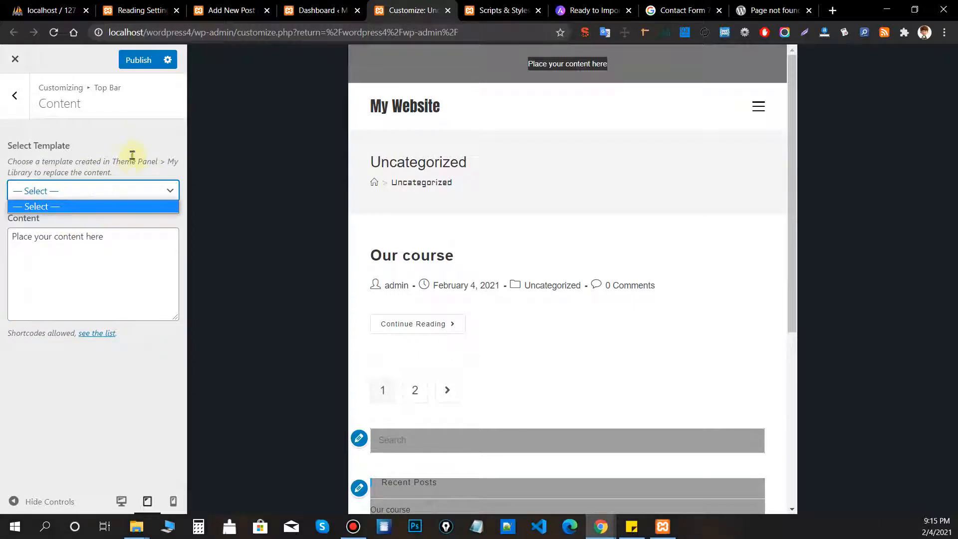
click(139, 140)
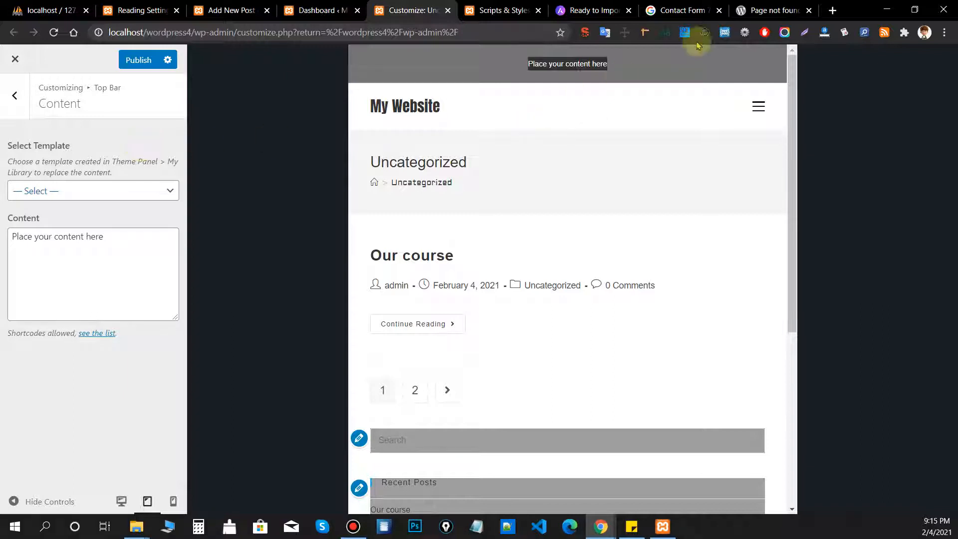
click(96, 188)
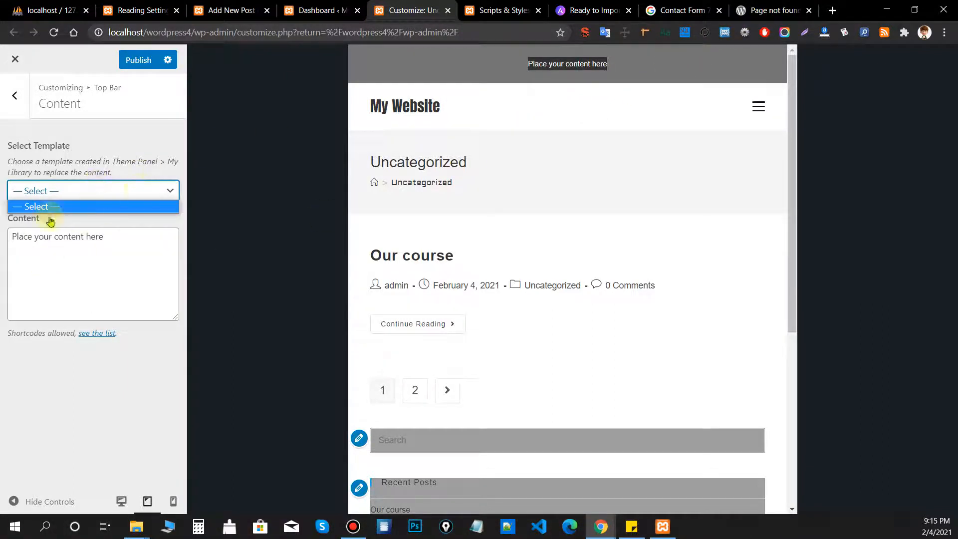
click(107, 137)
click(268, 116)
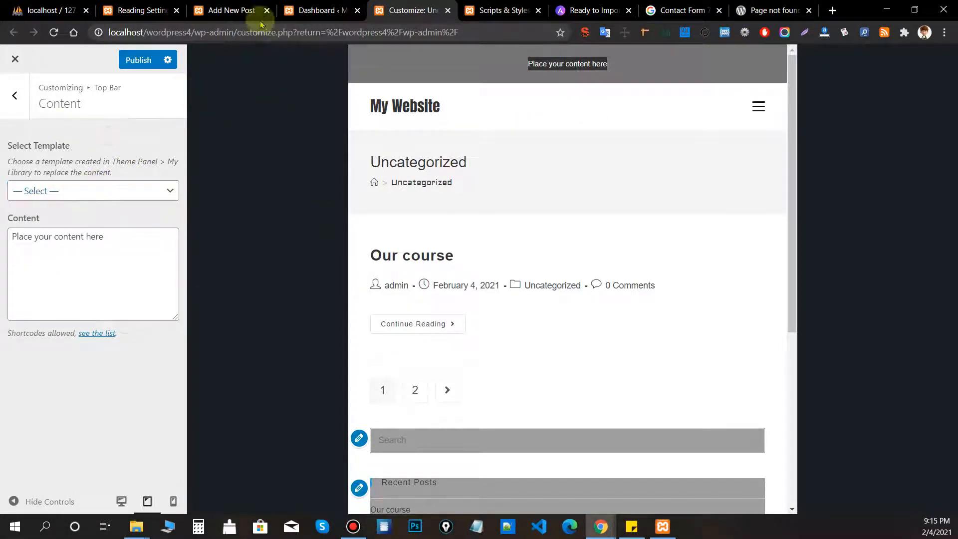
Go to the theme's My Library page and publish the 'Top bar' template.
click(234, 11)
click(142, 11)
scroll(25, 430, down, 1)
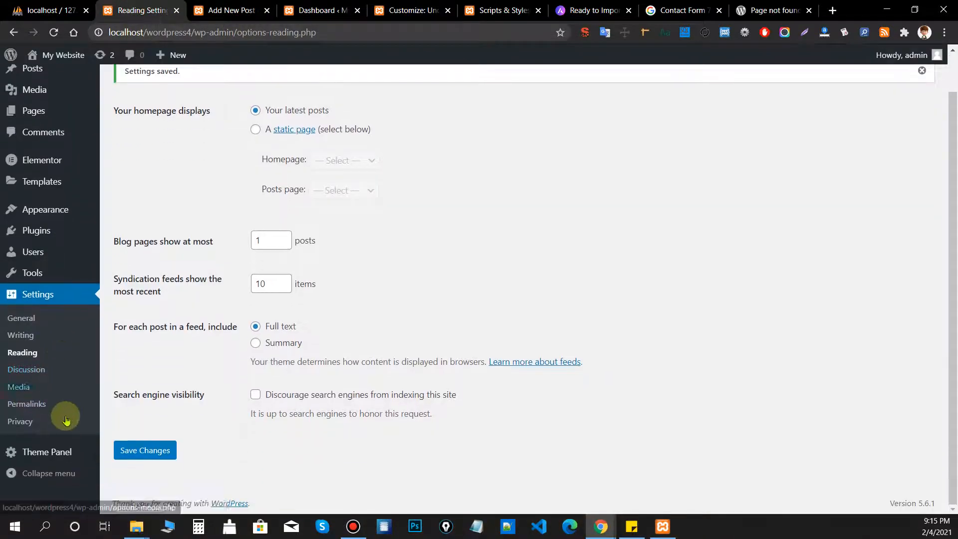
mouse_move(35, 453)
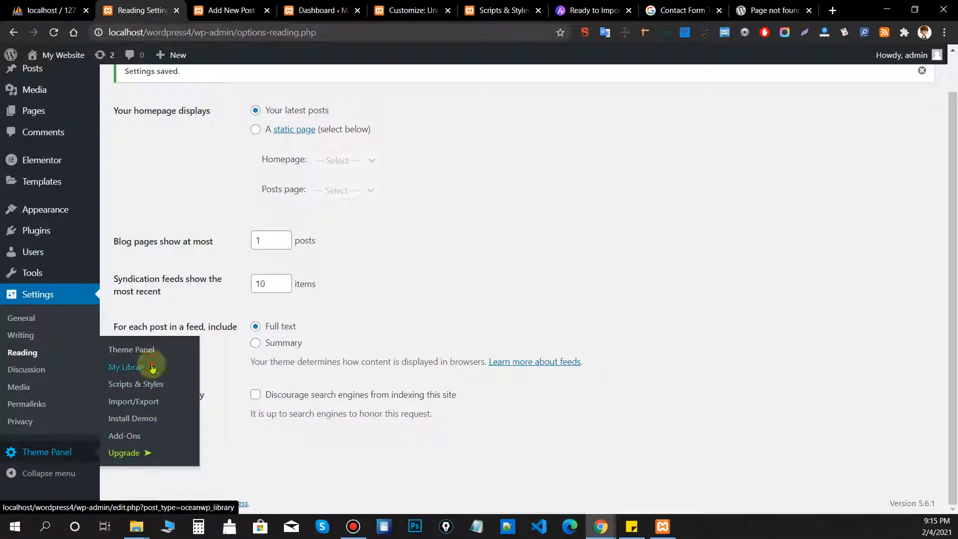
click(133, 368)
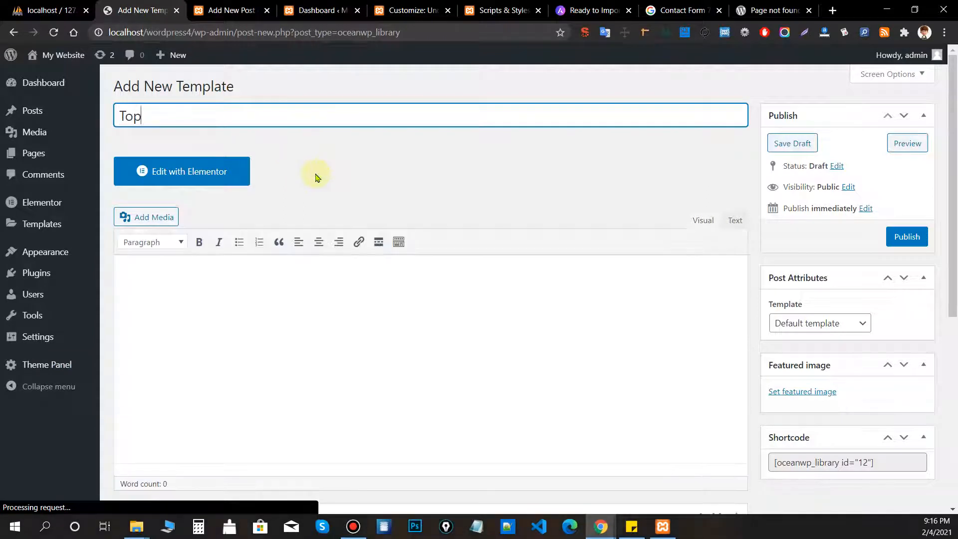
click(316, 175)
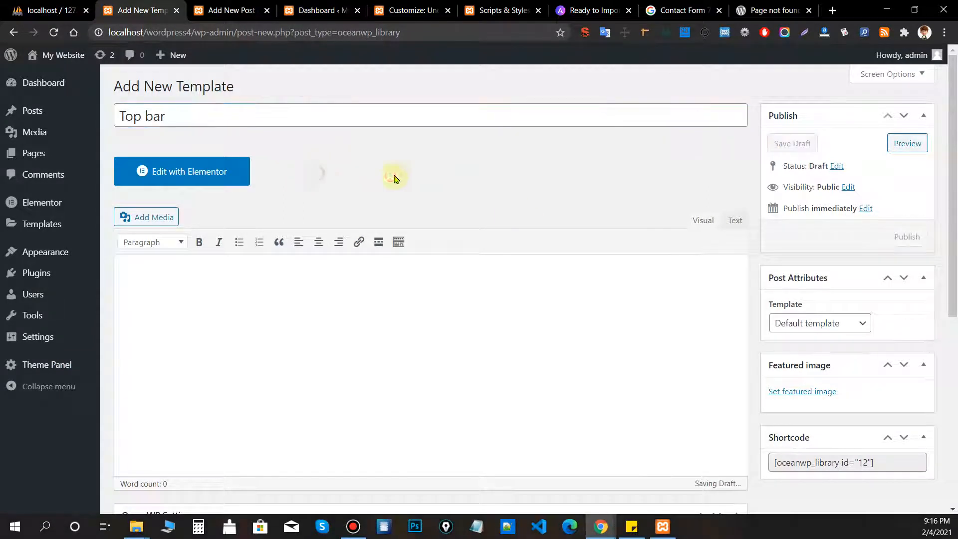
click(898, 236)
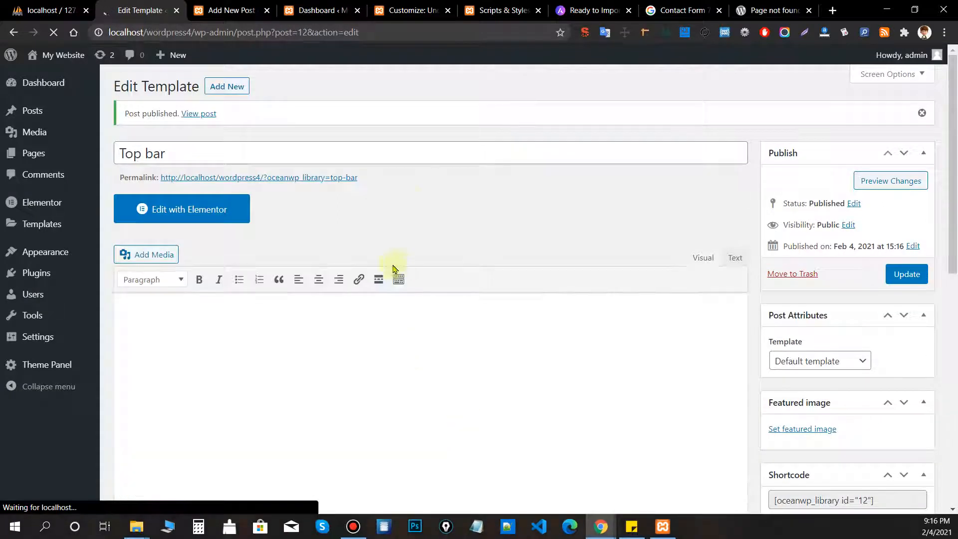
Open the Top bar template in Elementor and set Page Layout to Elementor Canvas.
click(176, 218)
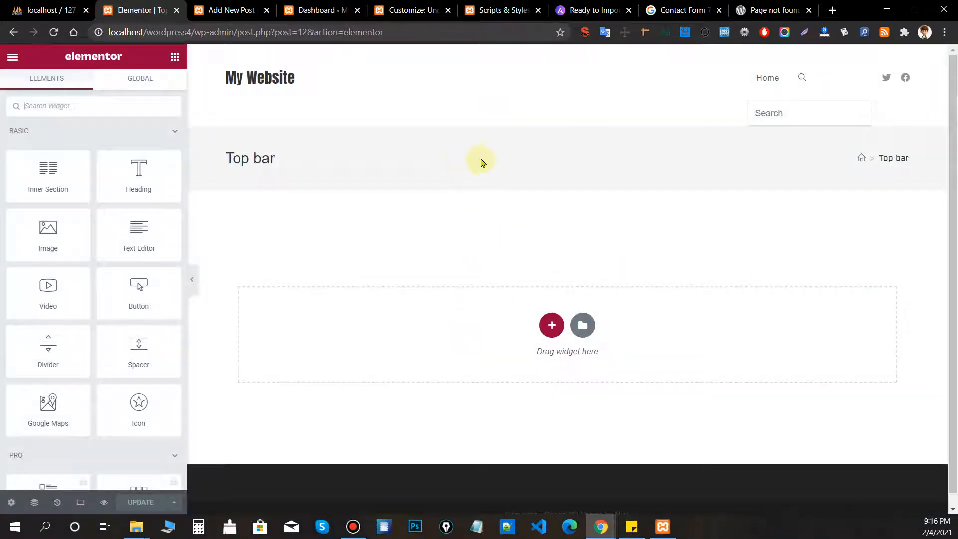
click(11, 505)
click(131, 357)
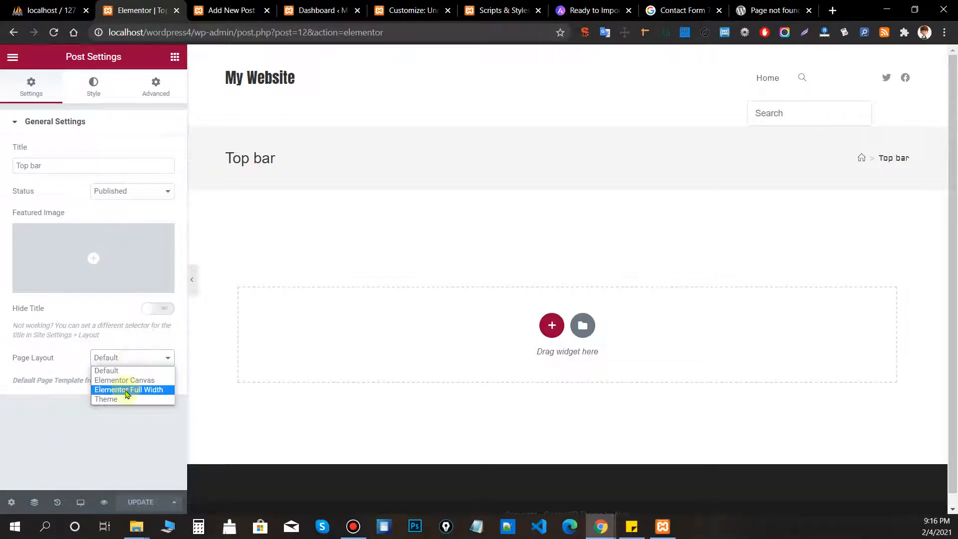
click(120, 382)
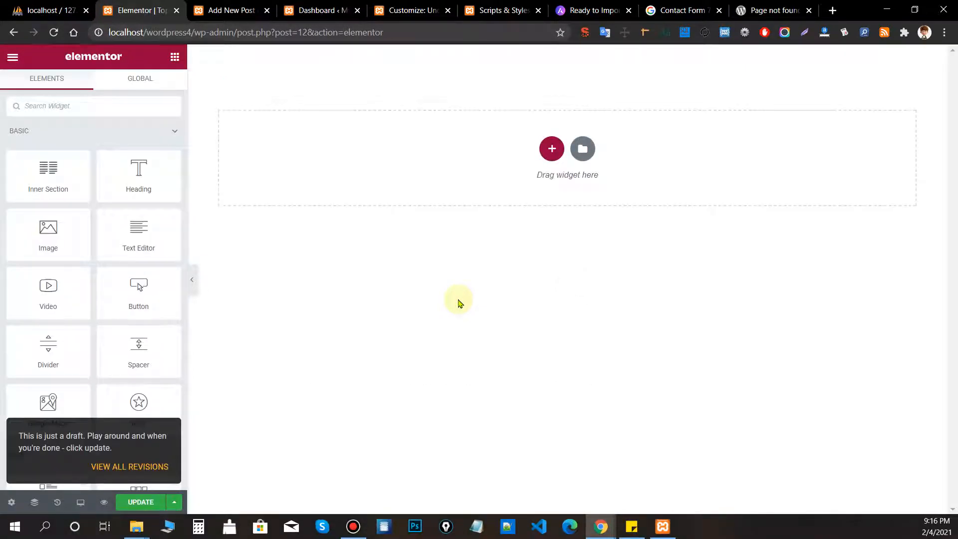
Add a Heading widget and retype its text as 'TOp bar'.
drag(111, 177, 552, 147)
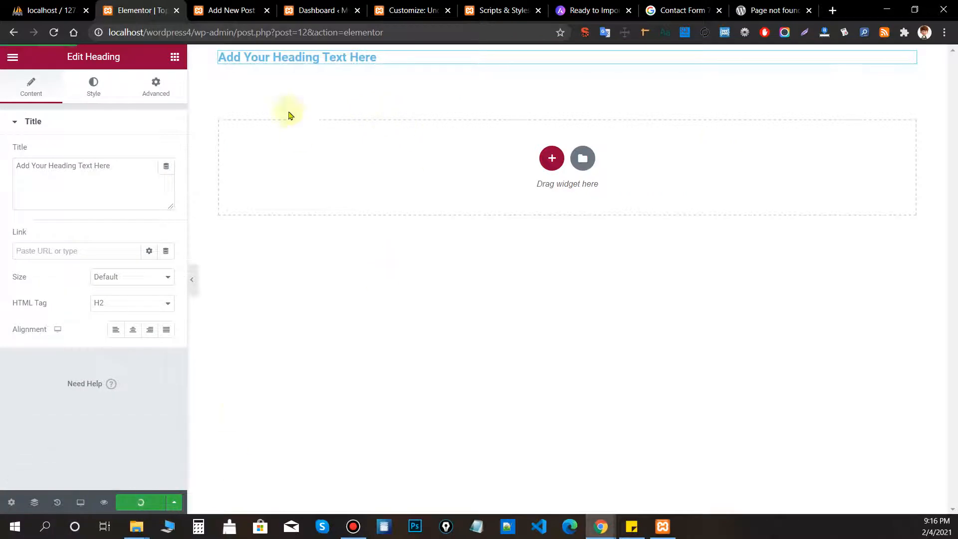
drag(393, 60, 201, 54)
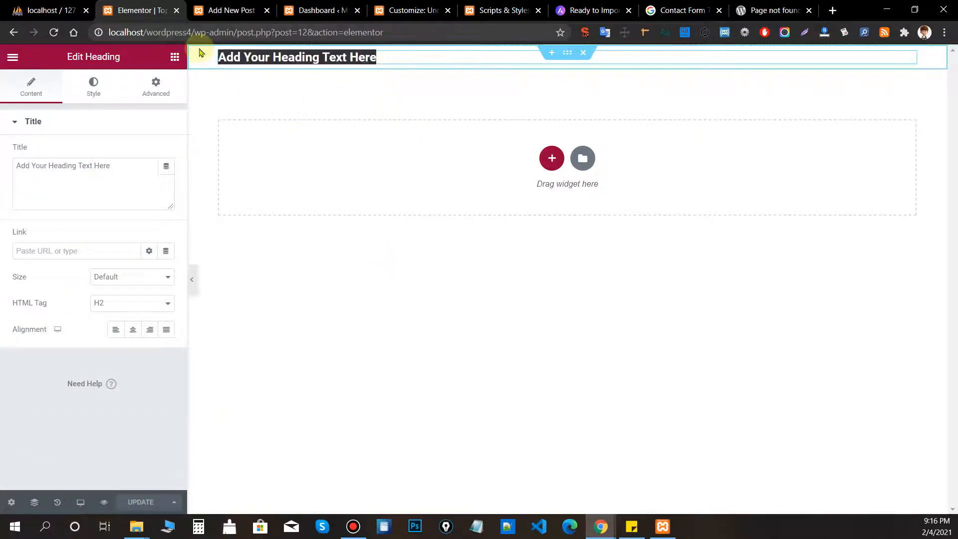
text(TOp bar)
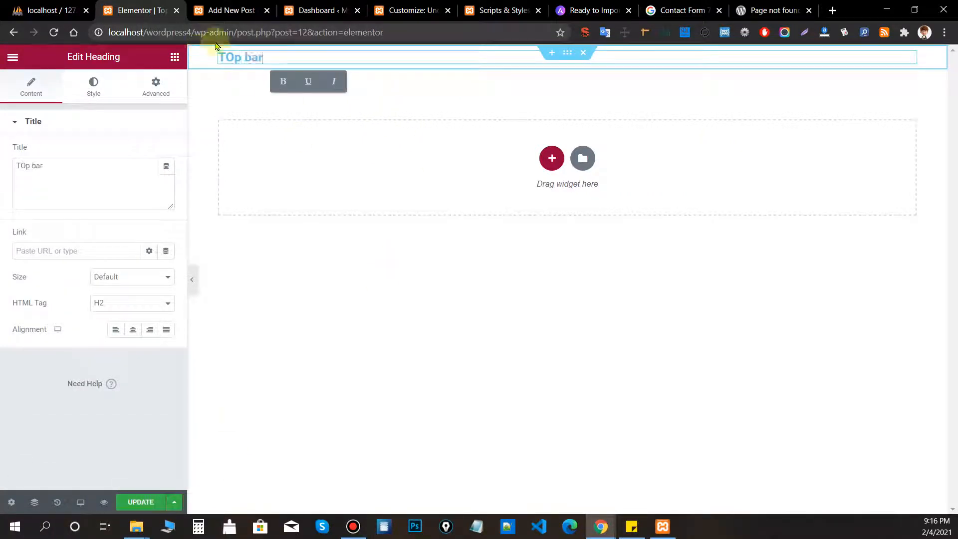
click(398, 220)
Add a two-column section with a star icon in the right column, then click UPDATE.
click(552, 158)
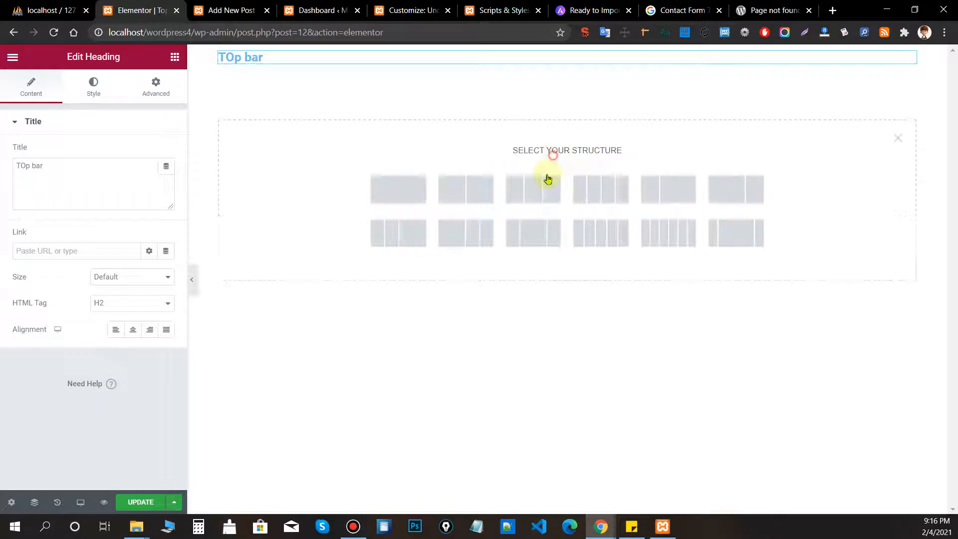
click(461, 192)
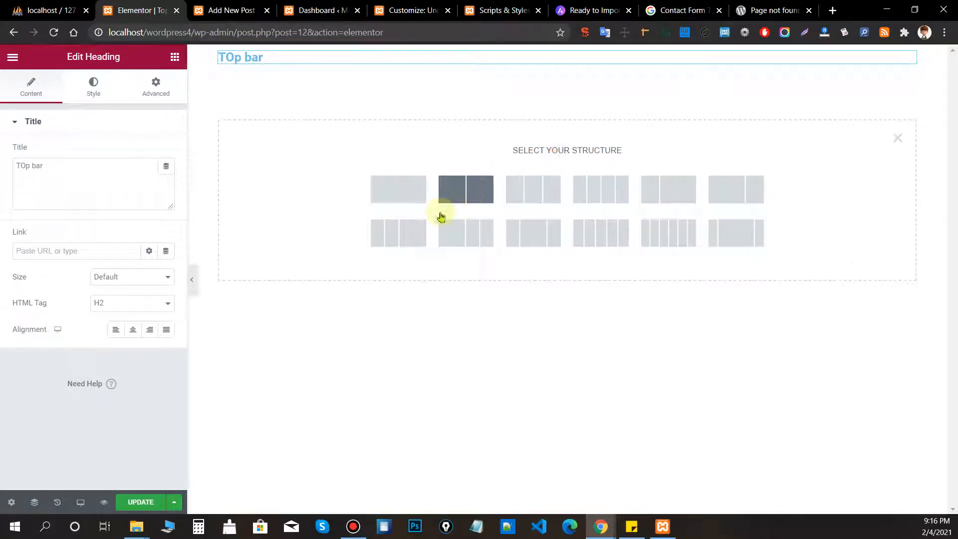
click(174, 56)
scroll(145, 245, down, 5)
scroll(149, 260, up, 5)
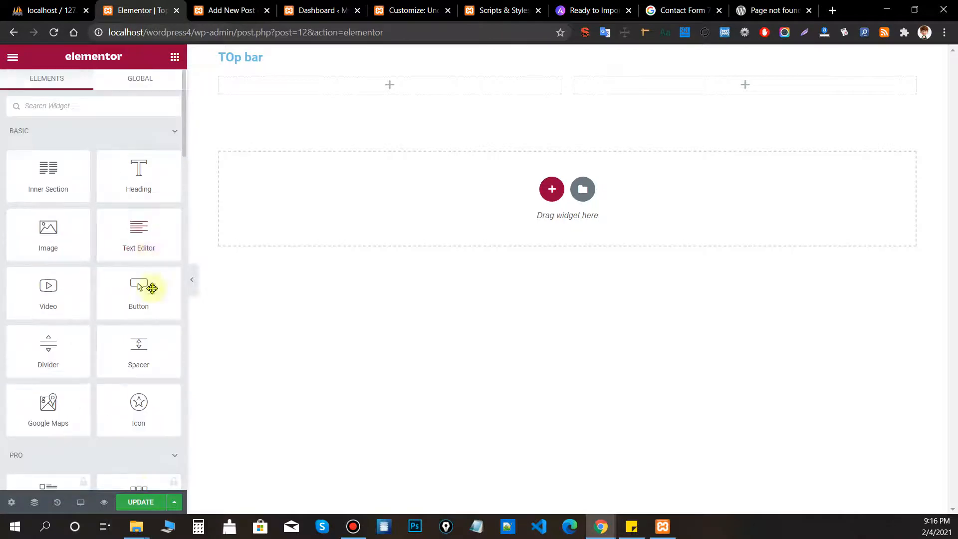
drag(156, 417, 725, 96)
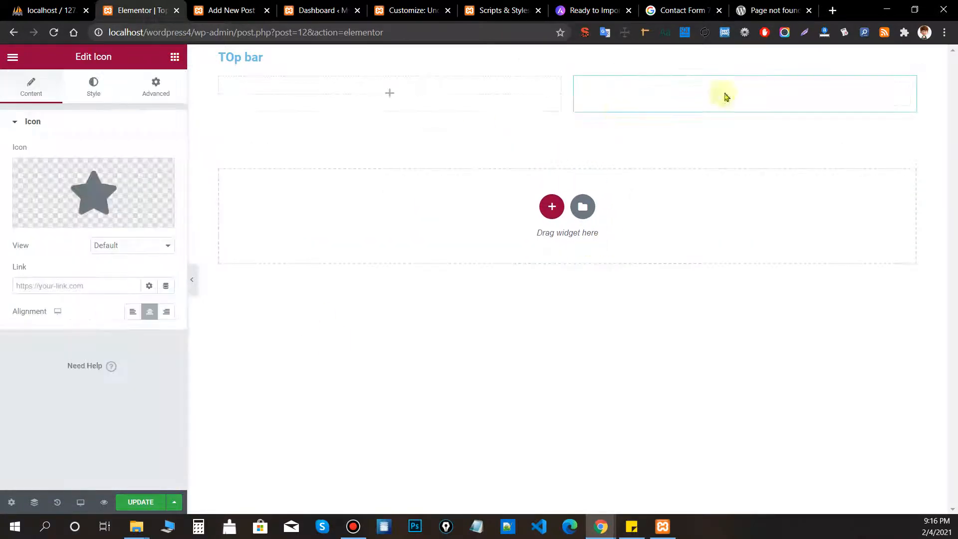
click(142, 502)
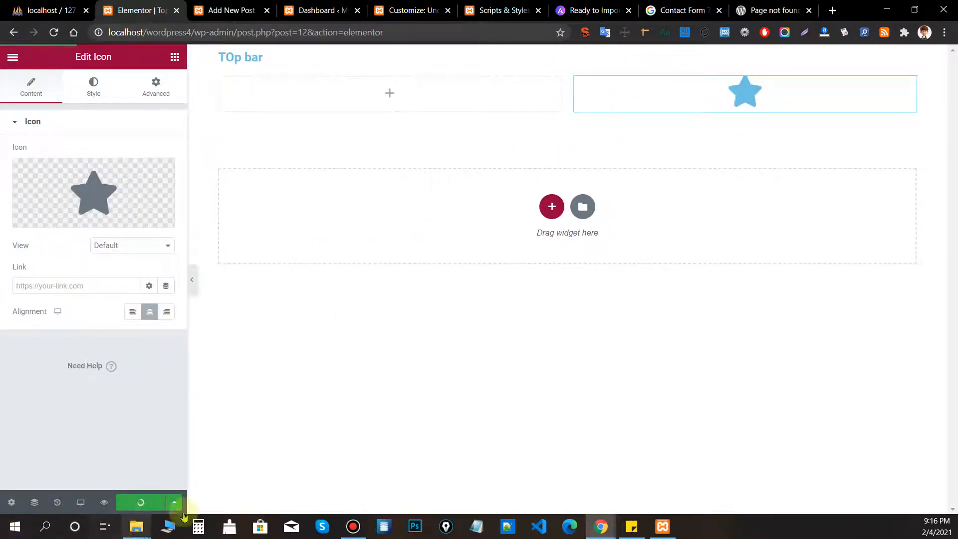
click(410, 10)
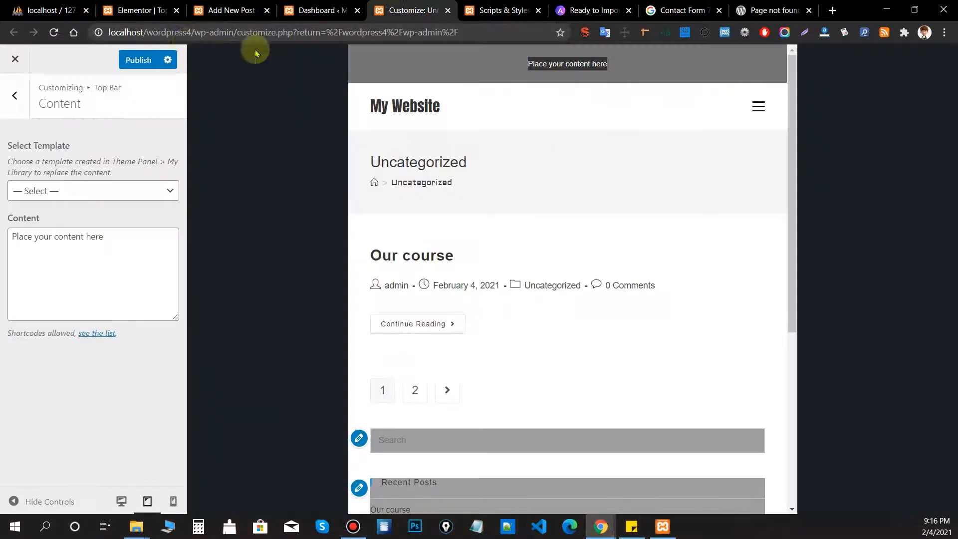
Publish and reload the Customizer, then select the Top bar template for Top Bar Content.
click(138, 60)
click(53, 32)
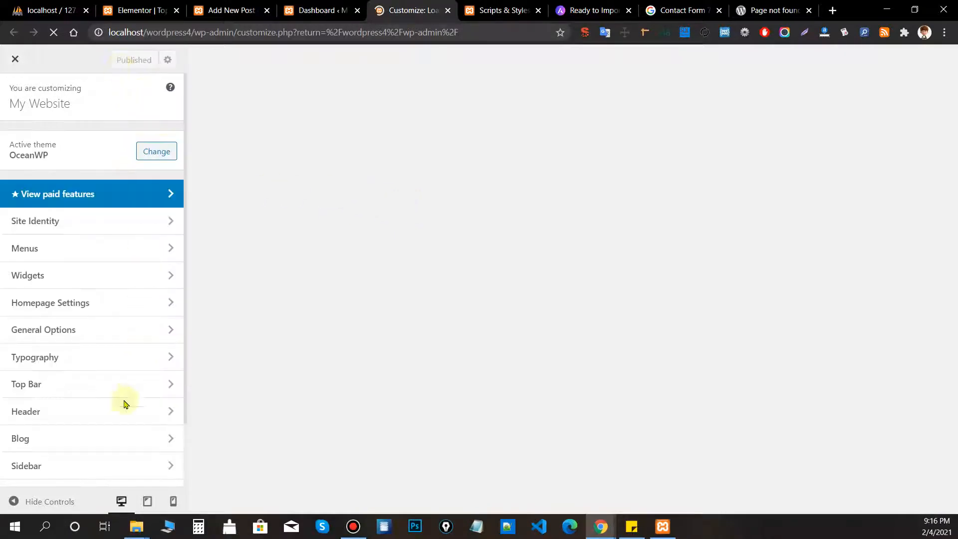
click(55, 385)
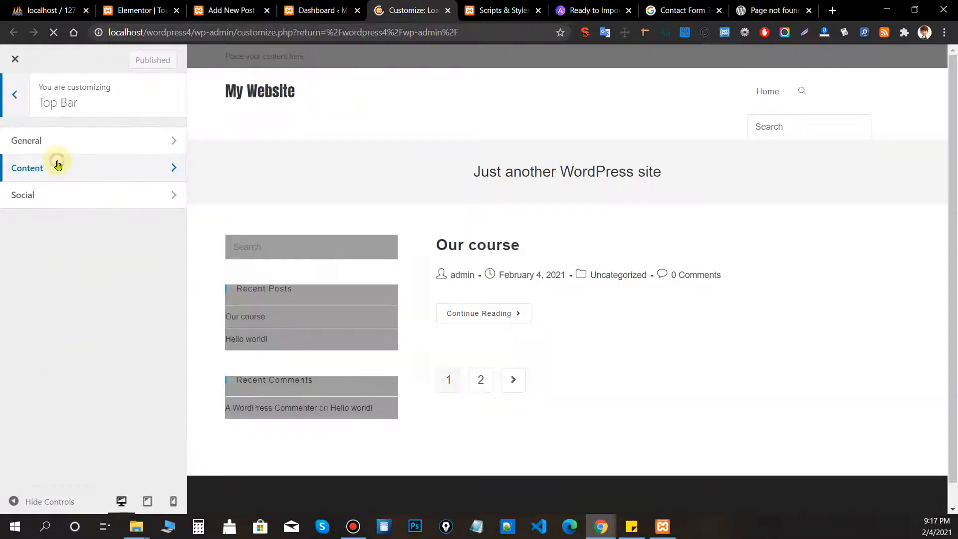
click(57, 165)
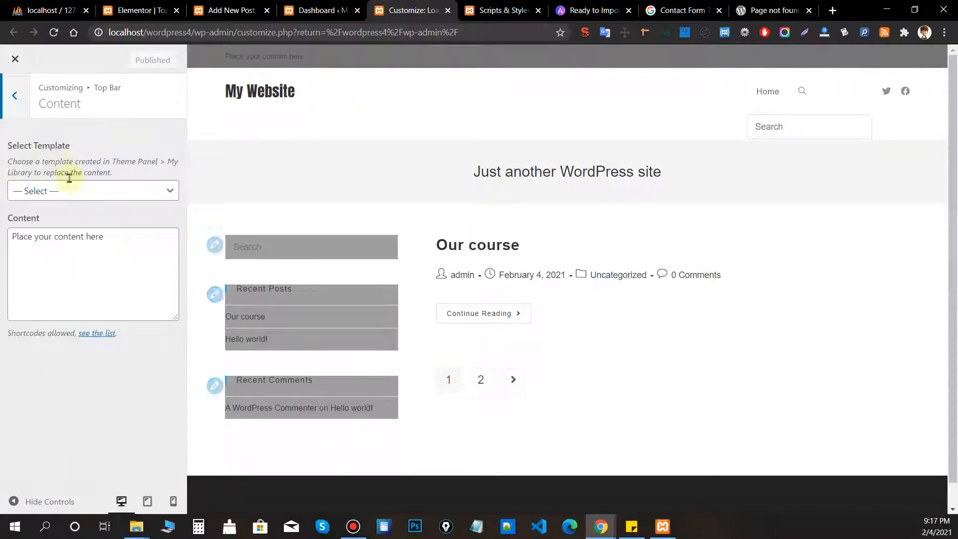
click(68, 190)
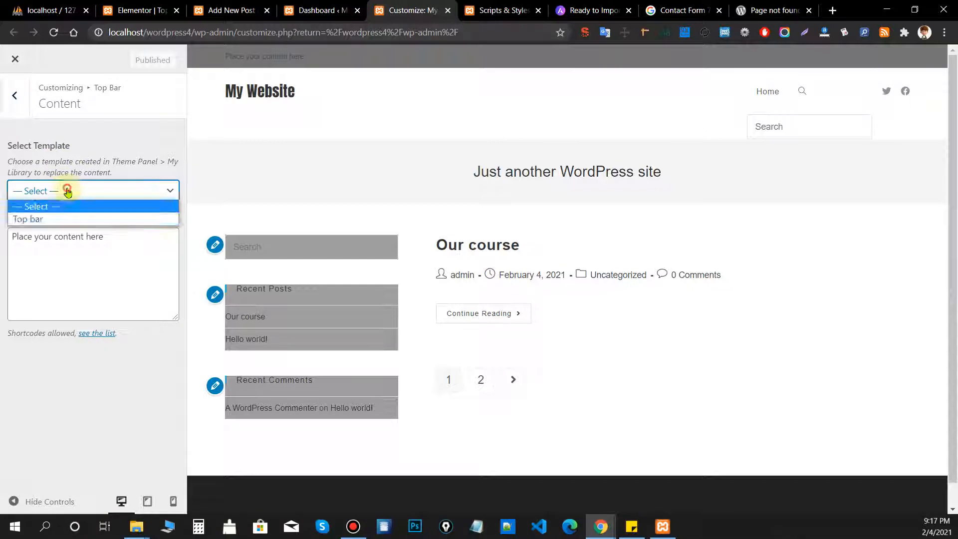
click(40, 220)
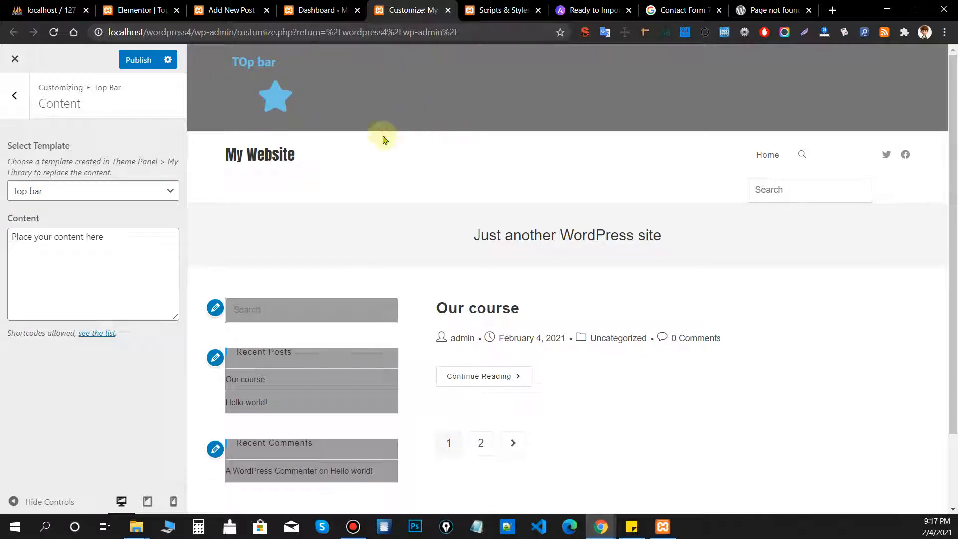
Look over the Top Bar Social settings, then publish the top bar change.
click(17, 120)
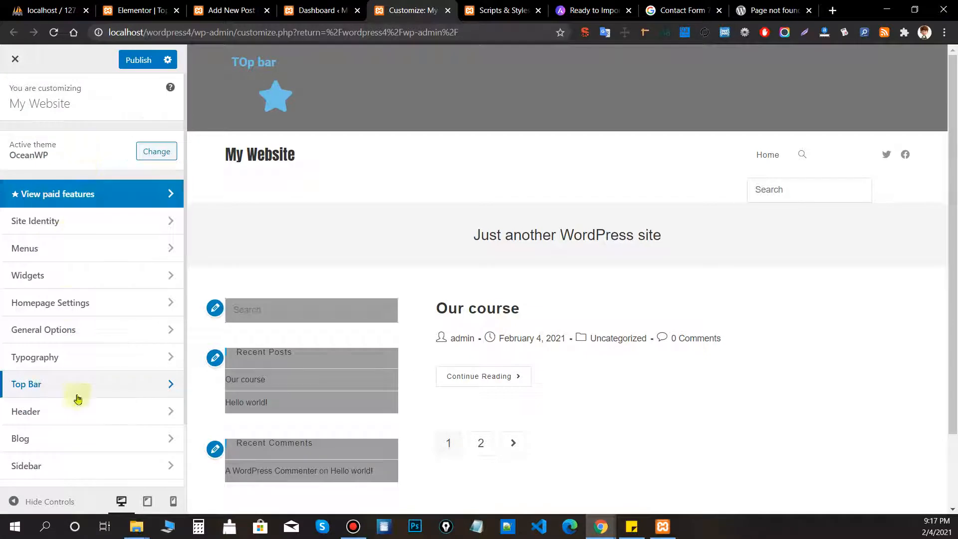
click(78, 394)
click(55, 202)
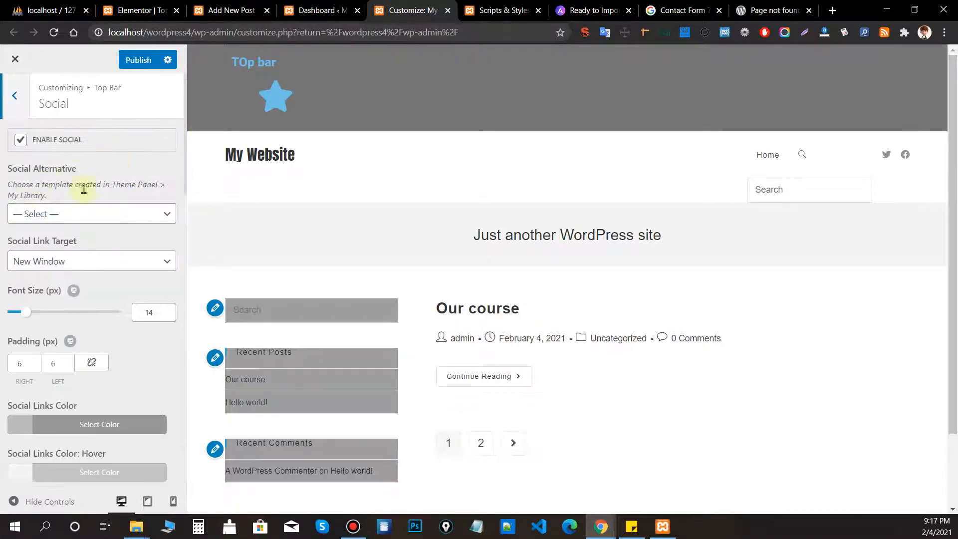
click(15, 95)
click(6, 111)
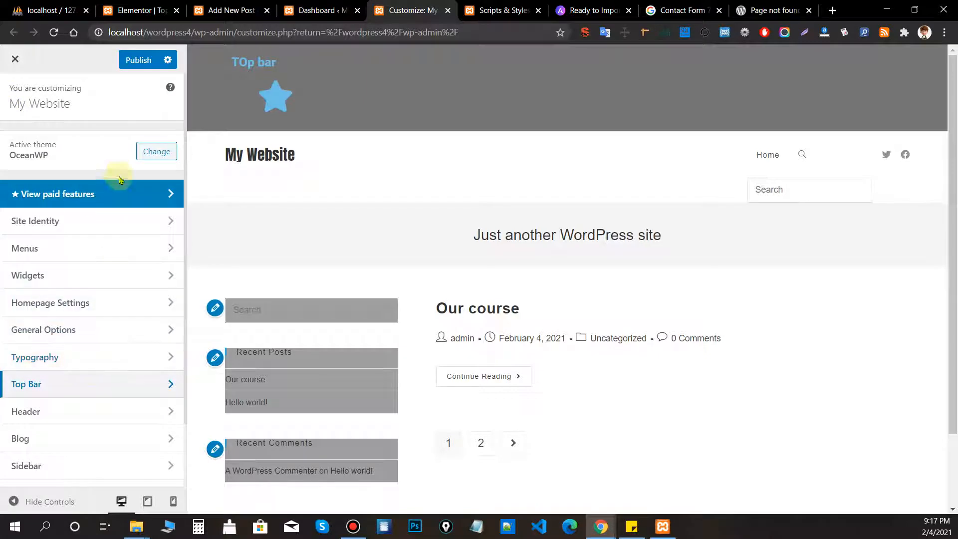
click(134, 59)
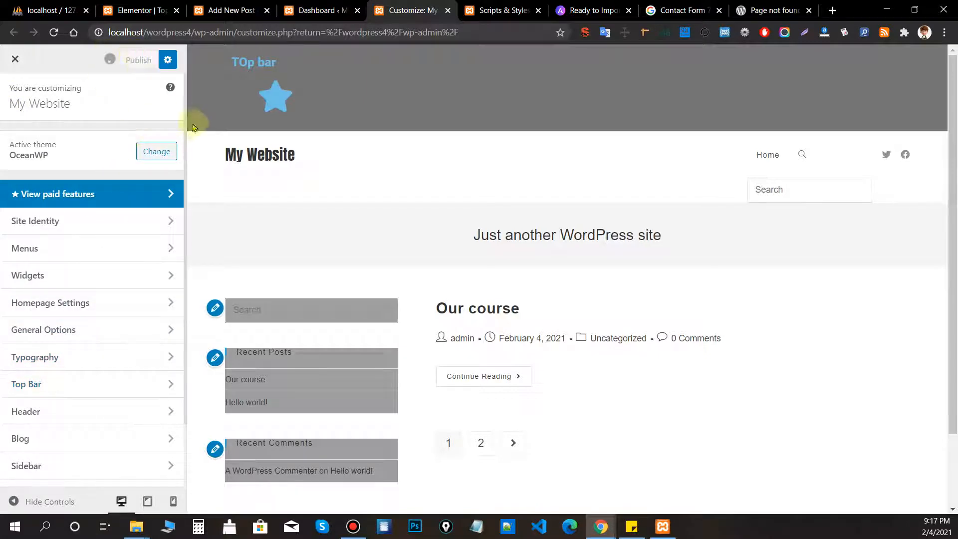
click(496, 9)
scroll(573, 110, down, 5)
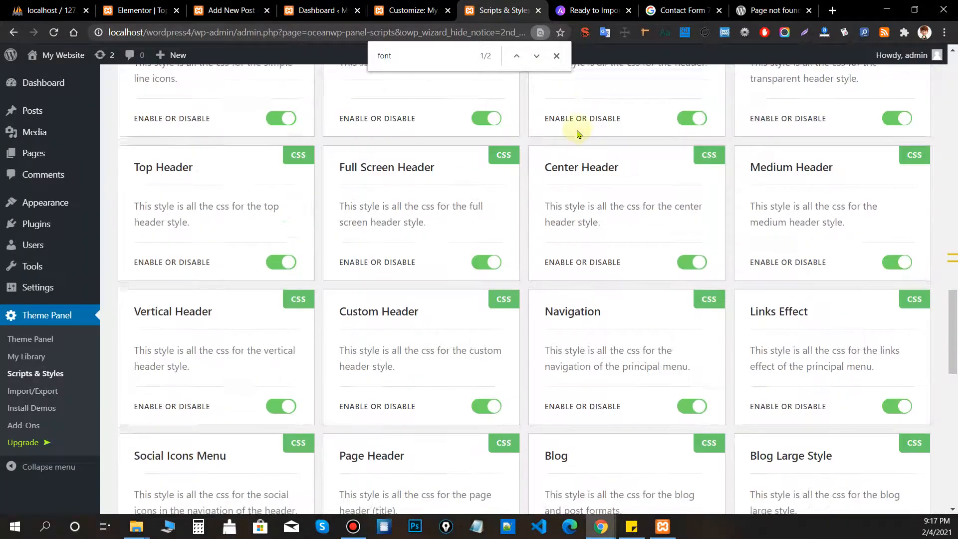
scroll(549, 150, down, 9)
scroll(533, 253, up, 11)
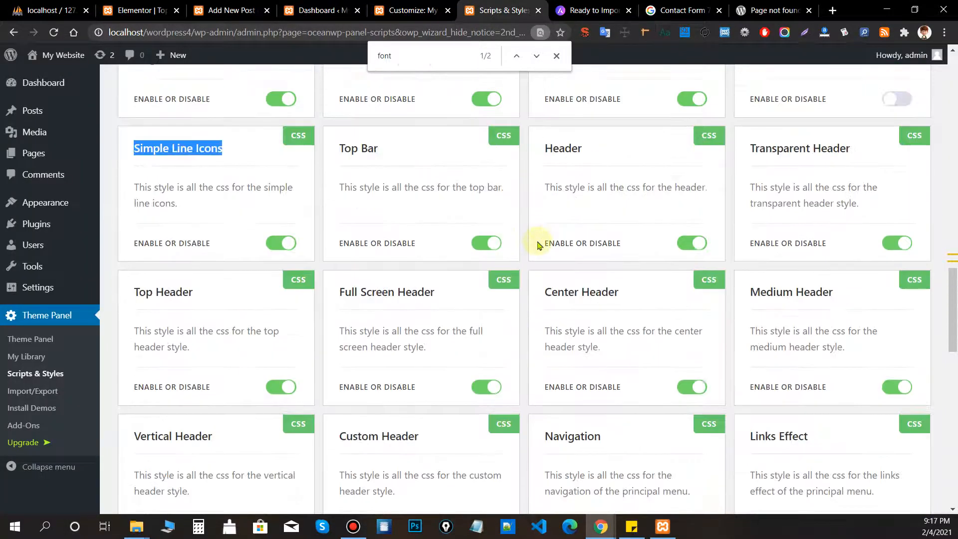
scroll(539, 245, up, 6)
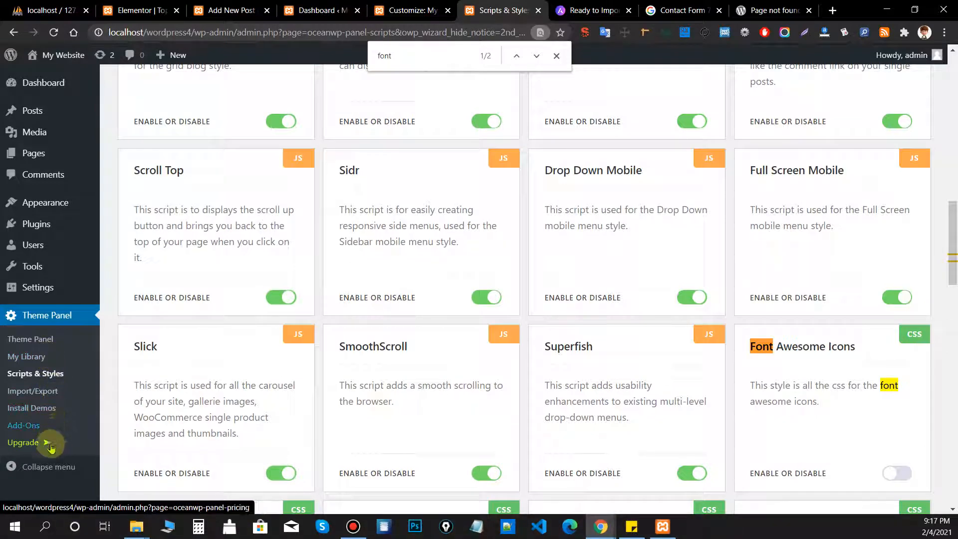
click(42, 424)
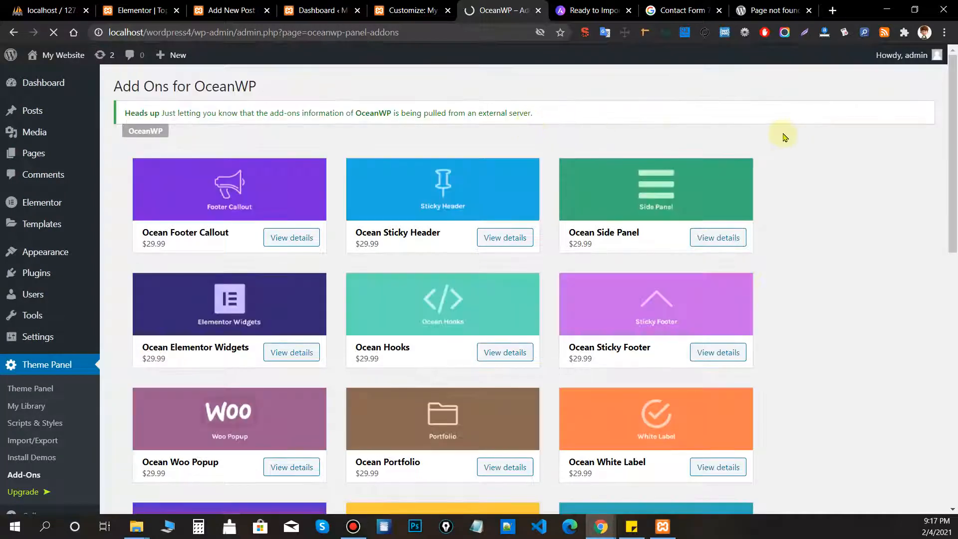
scroll(771, 187, down, 10)
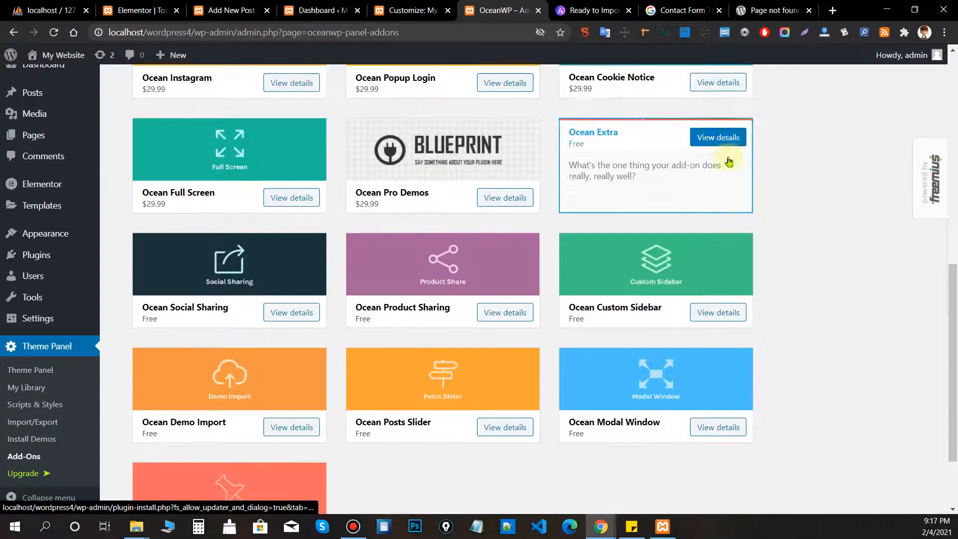
scroll(763, 200, down, 2)
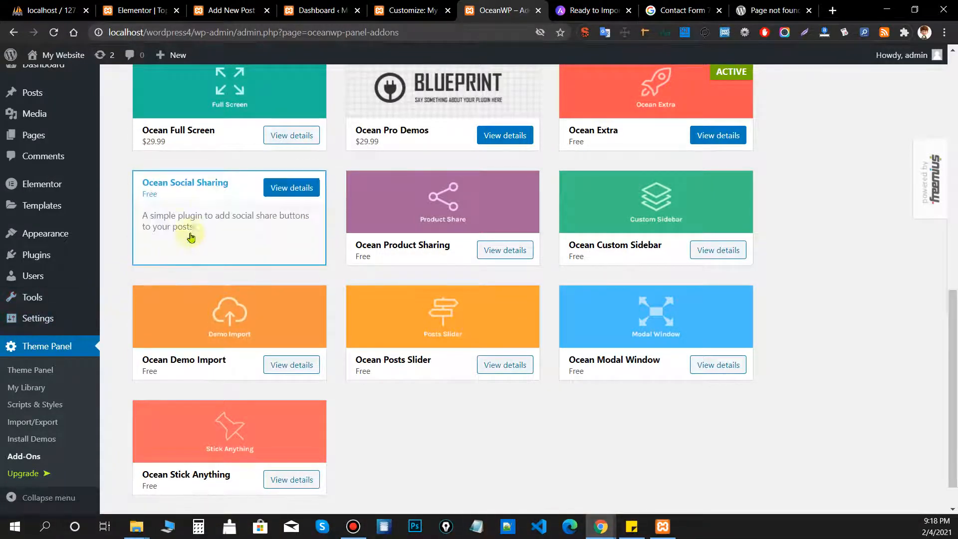
click(409, 10)
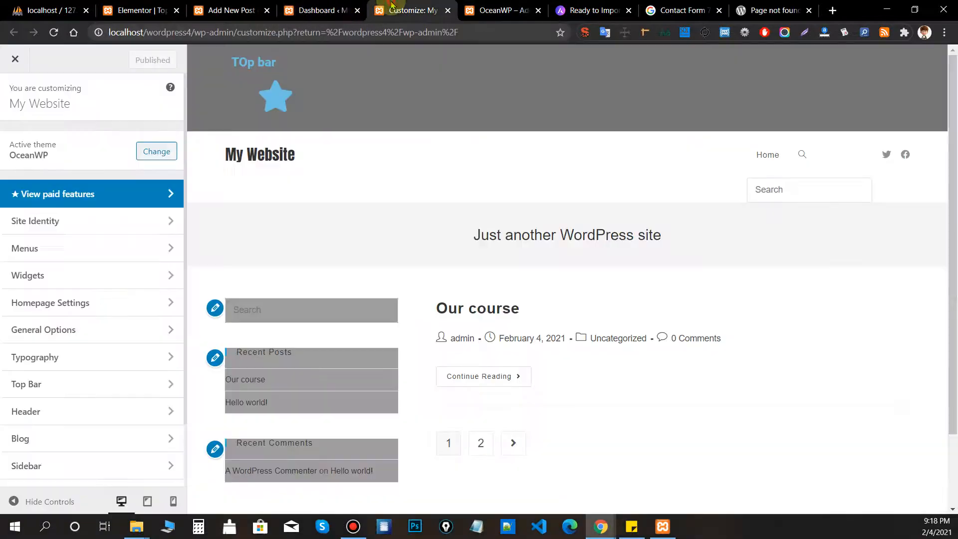
click(487, 306)
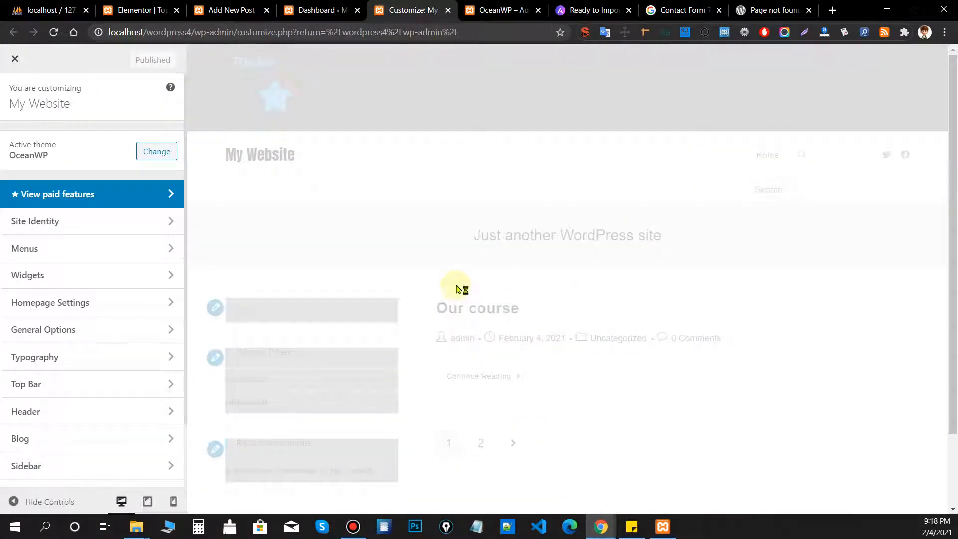
From OceanWP Add-Ons, install the free Ocean Social Sharing 1.1.0 plugin and activate it.
scroll(514, 242, down, 8)
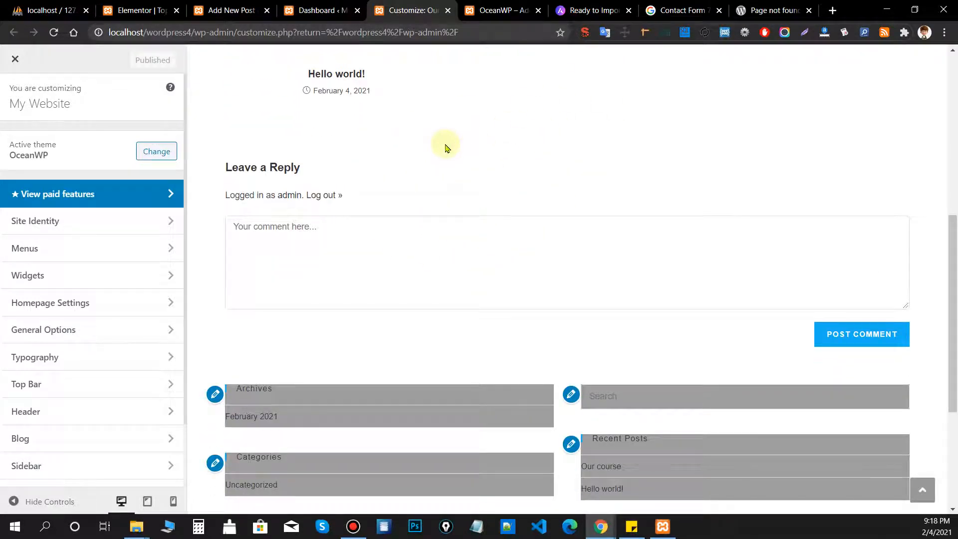
click(490, 18)
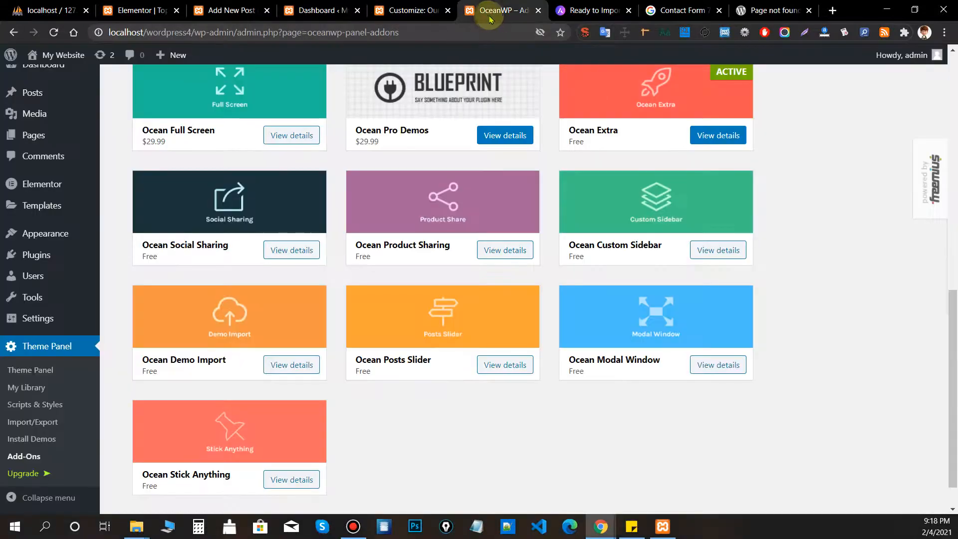
click(186, 207)
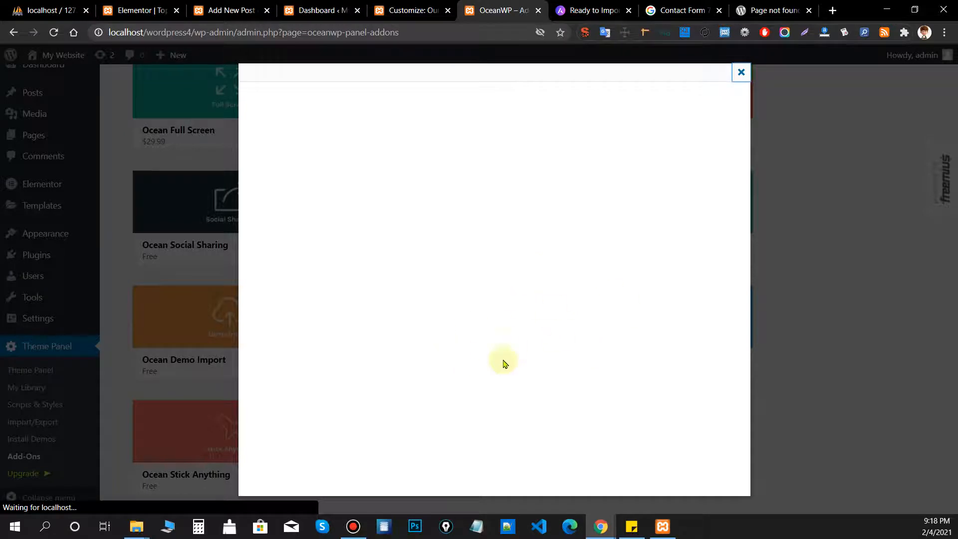
scroll(595, 358, down, 1)
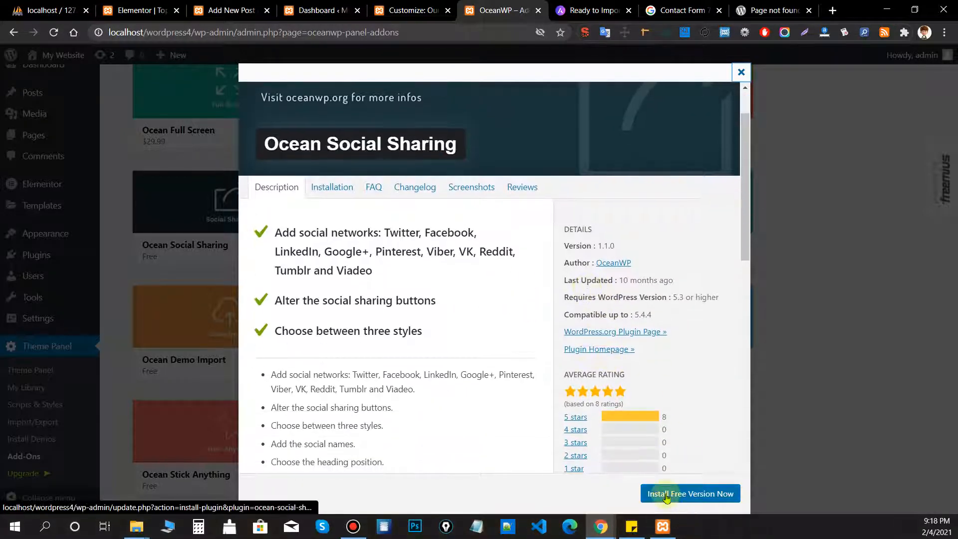
click(680, 495)
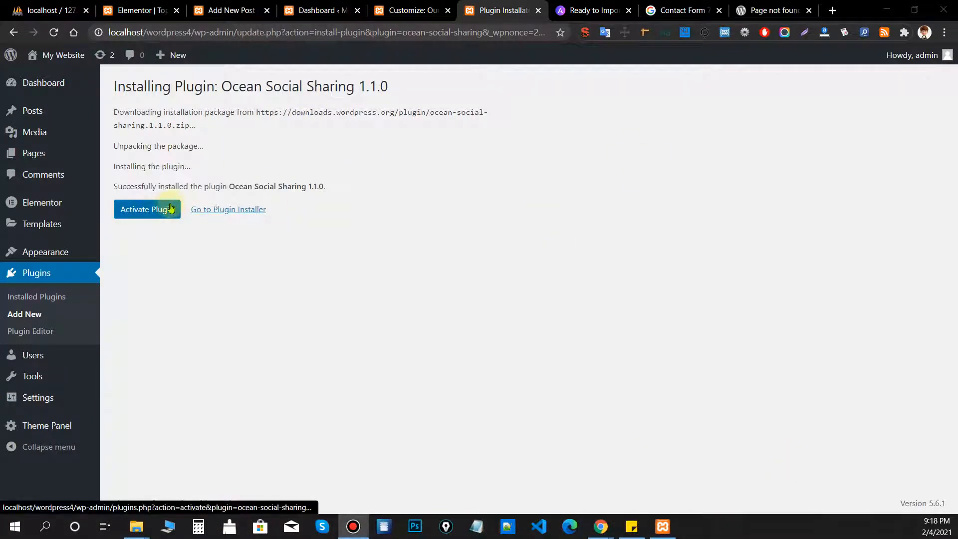
click(164, 209)
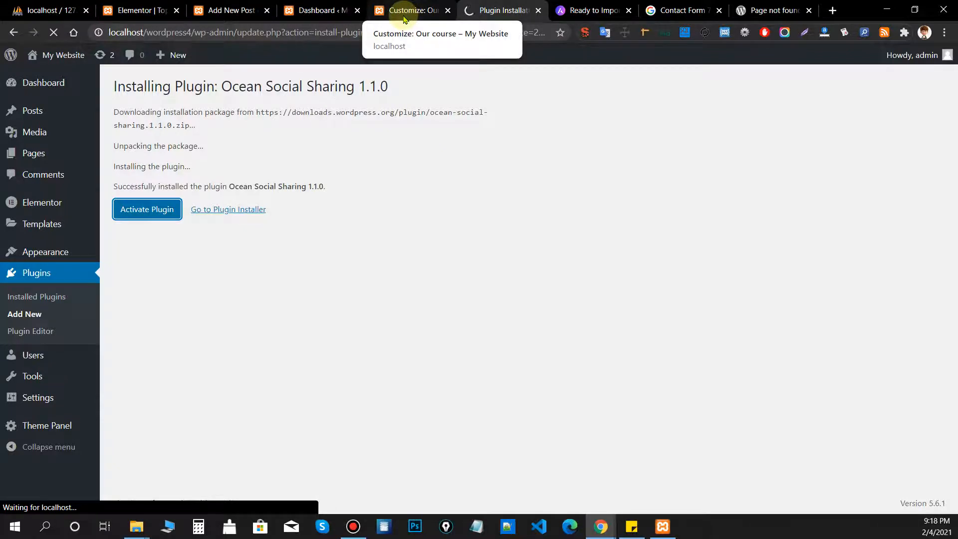
In the Customizer preview, open the Our course post through the Uncategorized archive.
click(405, 11)
scroll(69, 354, down, 2)
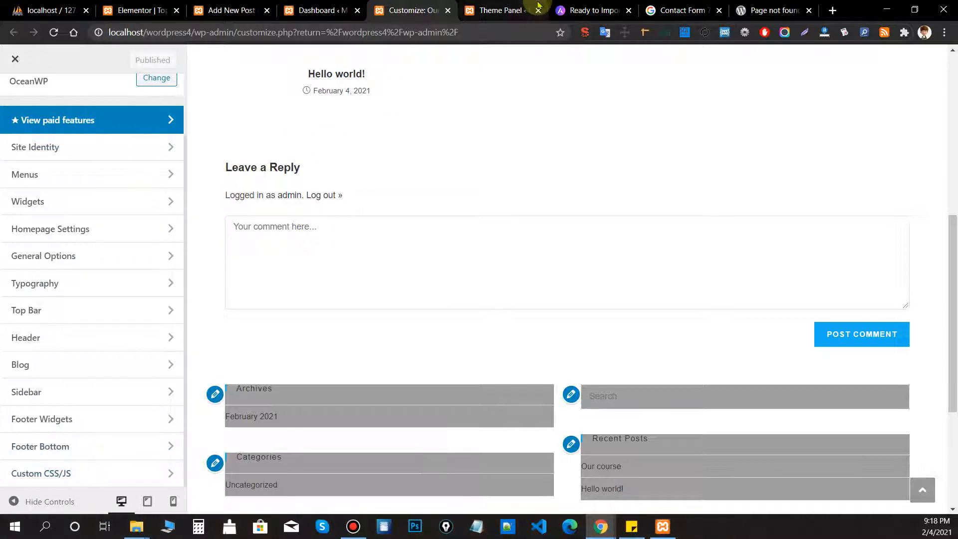
scroll(658, 187, up, 8)
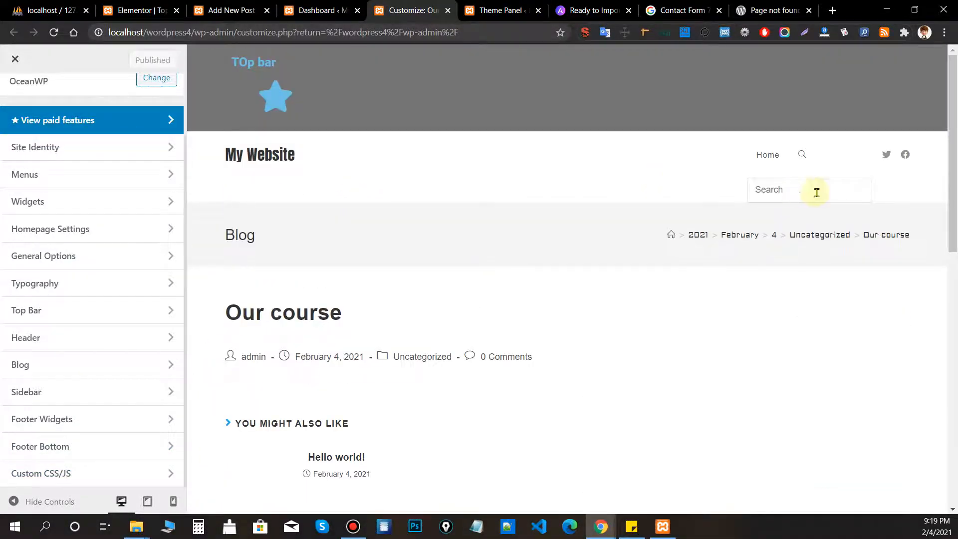
click(793, 236)
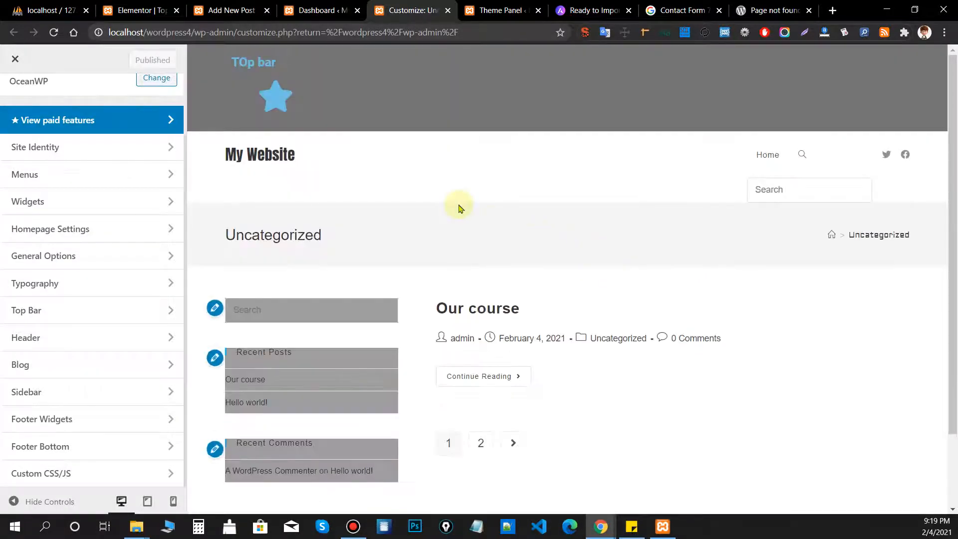
scroll(472, 230, down, 2)
click(476, 237)
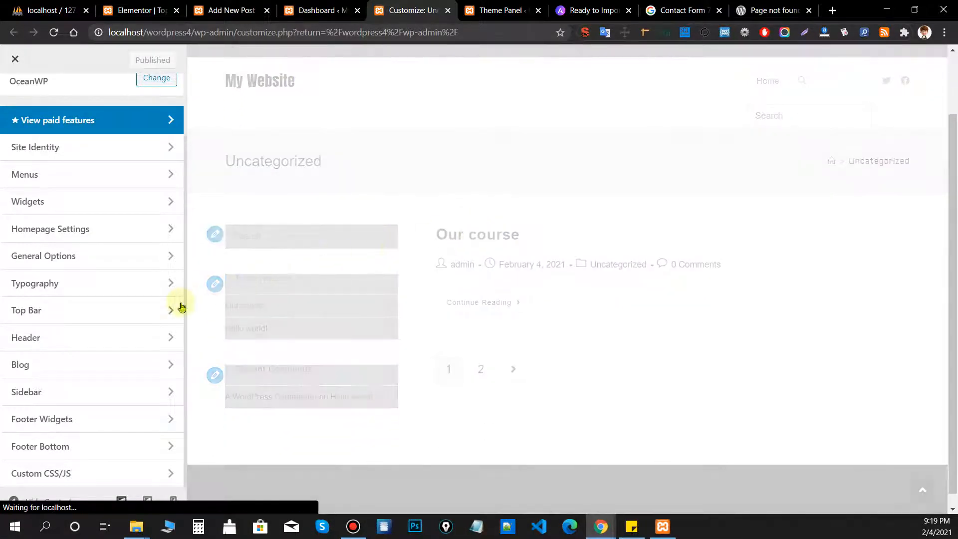
Inspect the post's 'Please share this' sharing bar, then reload the Customizer.
scroll(385, 275, down, 5)
scroll(618, 203, up, 2)
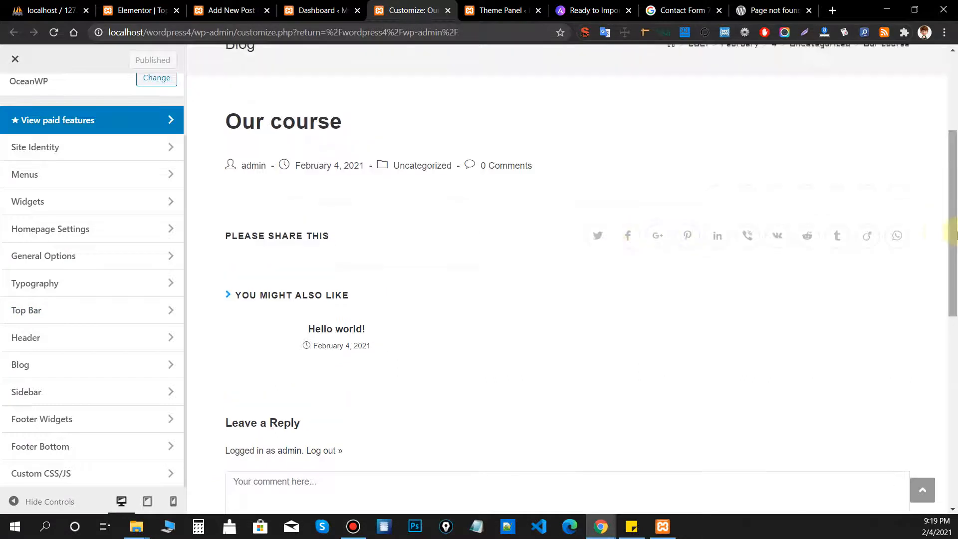
click(924, 232)
drag(323, 229, 226, 244)
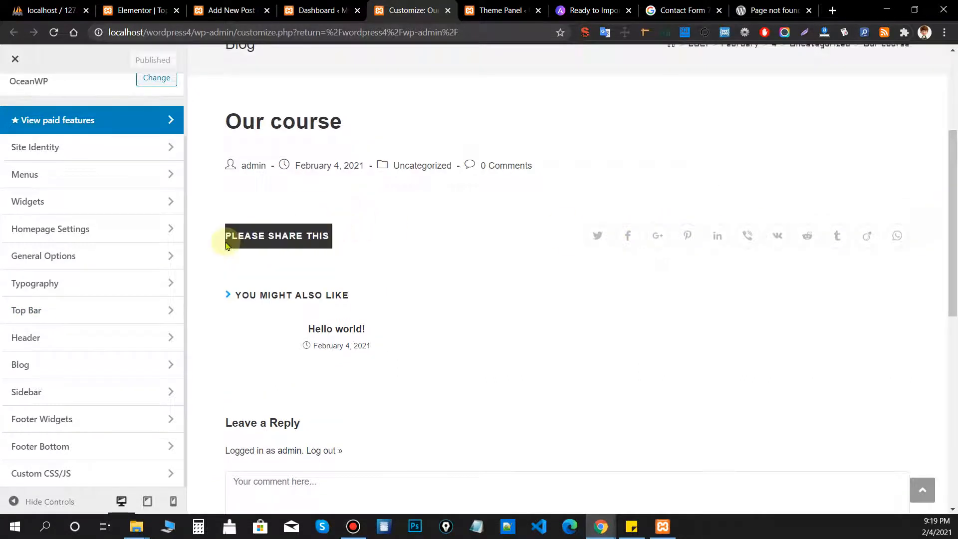
click(227, 245)
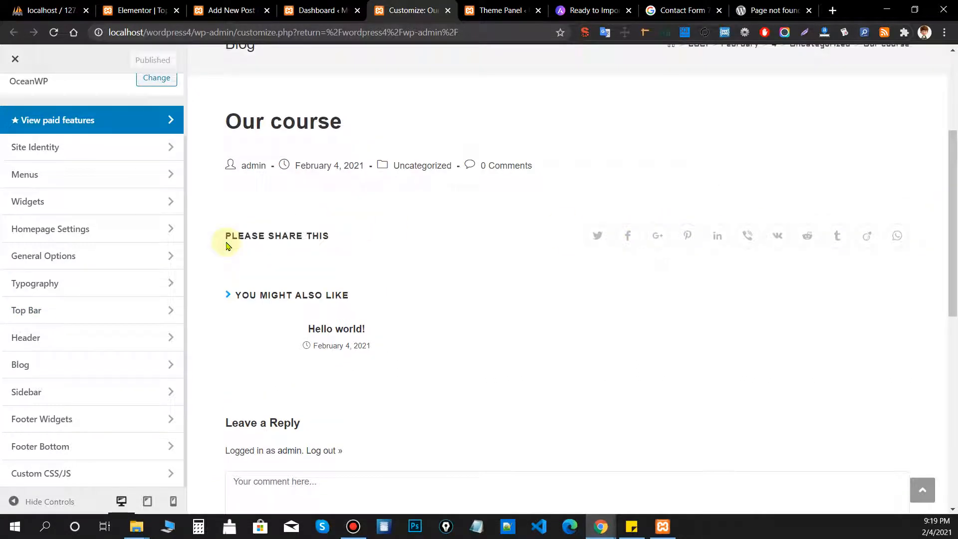
drag(226, 246, 493, 241)
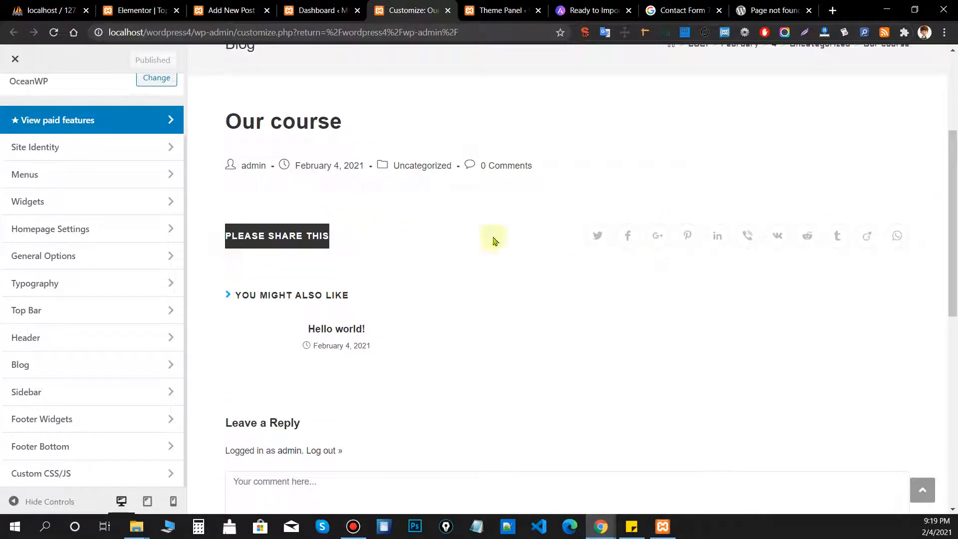
click(921, 240)
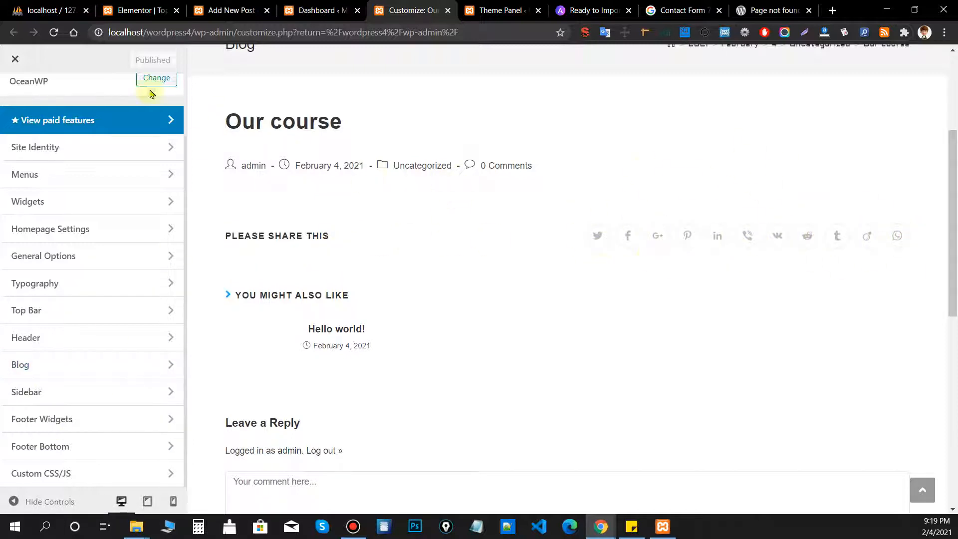
click(53, 32)
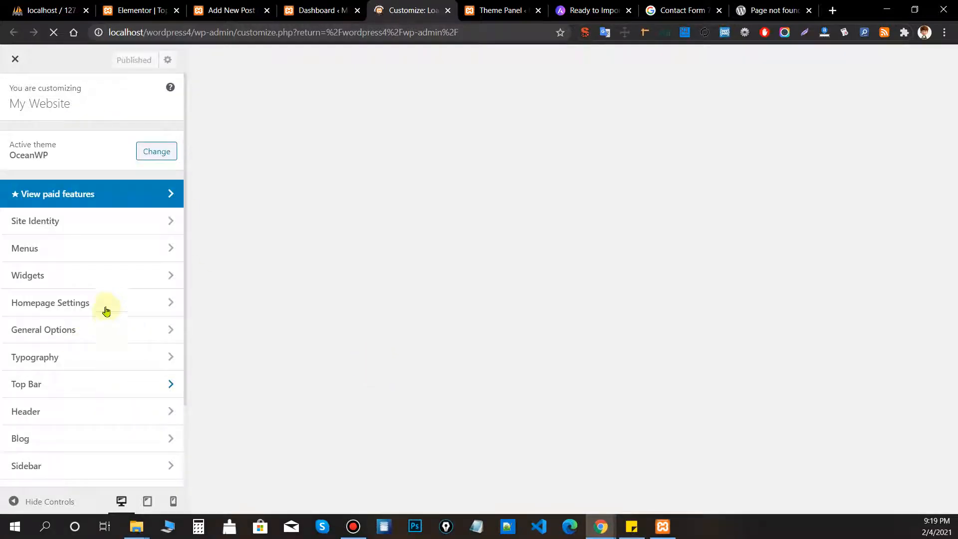
Open the Social Sharing settings with the Our course post shown in the preview.
scroll(105, 307, down, 2)
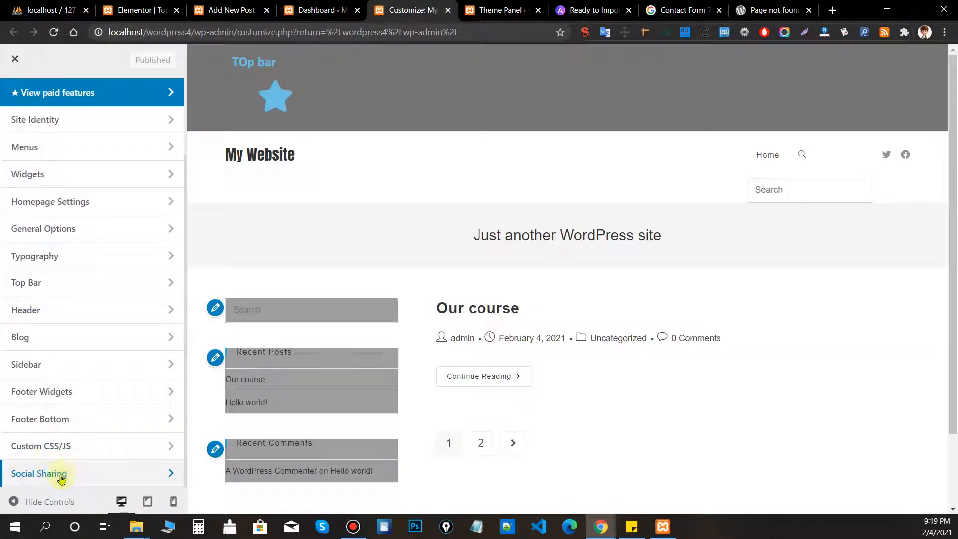
click(105, 478)
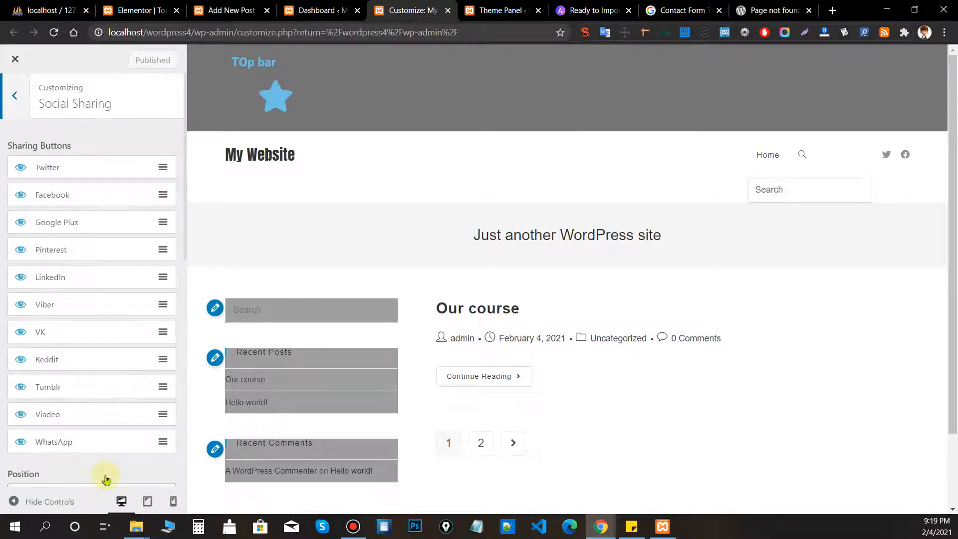
scroll(60, 150, down, 1)
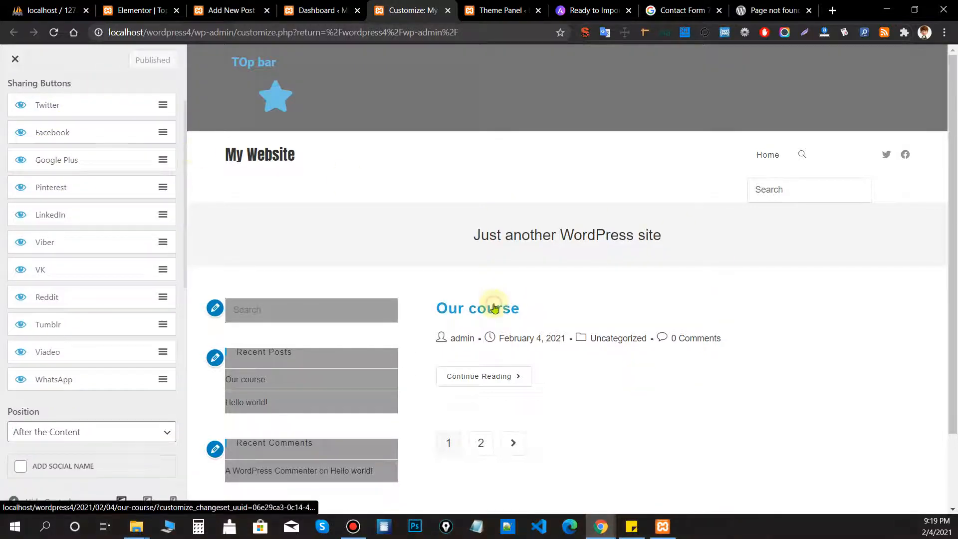
click(497, 305)
scroll(85, 339, down, 3)
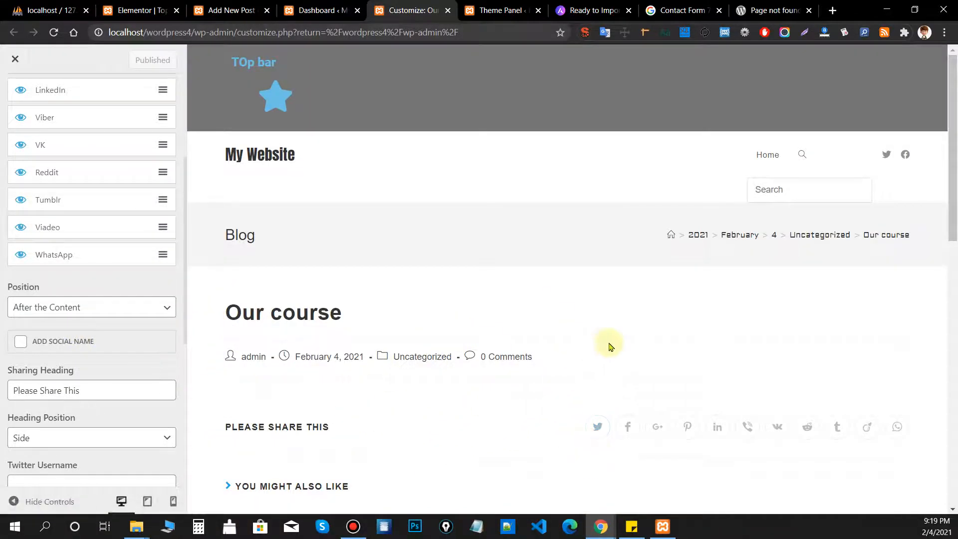
Keep share buttons after the content and hide the WhatsApp, Viadeo and Tumblr buttons.
click(73, 308)
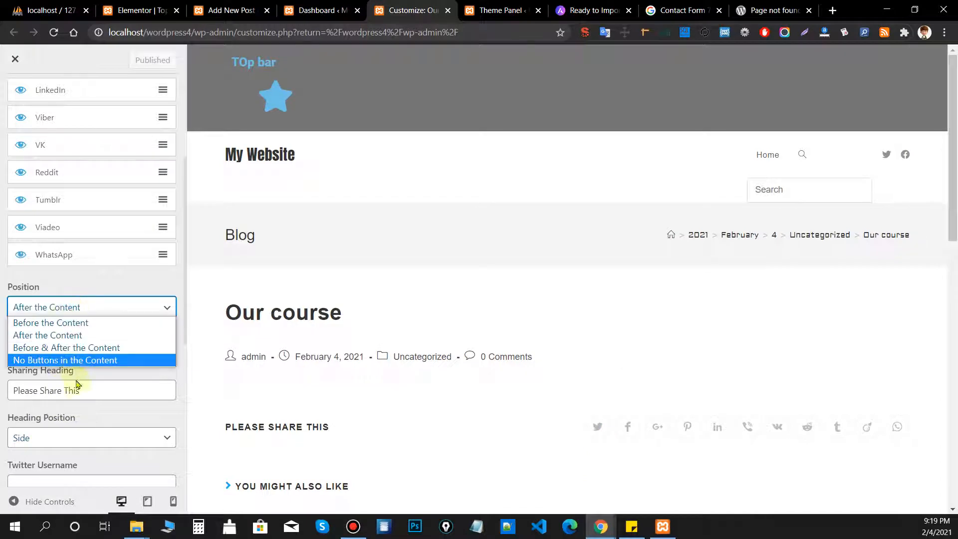
click(92, 277)
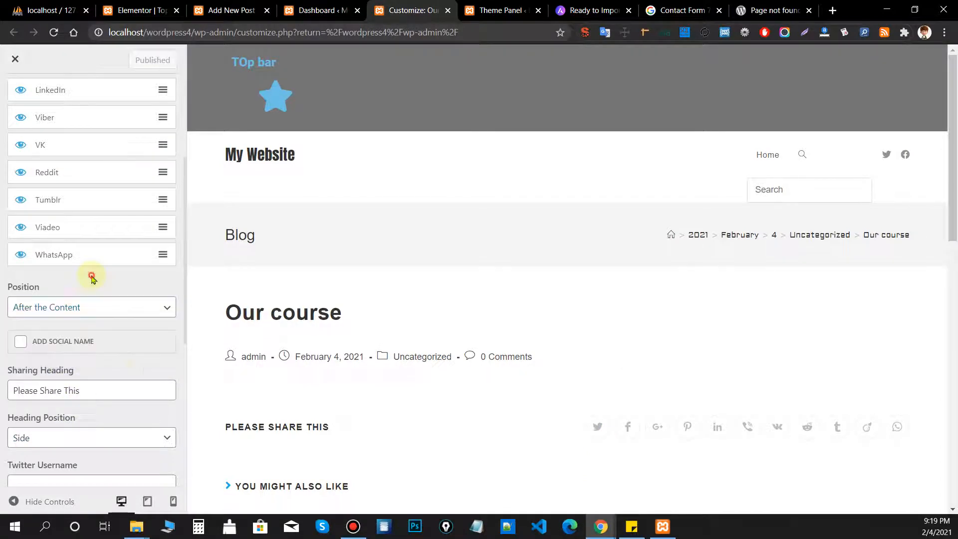
scroll(108, 387, down, 3)
scroll(106, 364, up, 1)
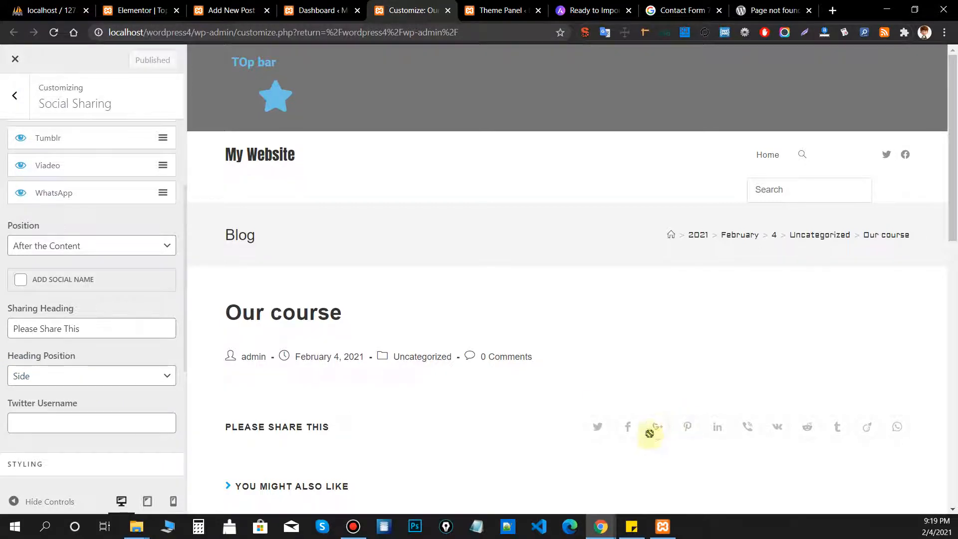
click(19, 193)
click(18, 165)
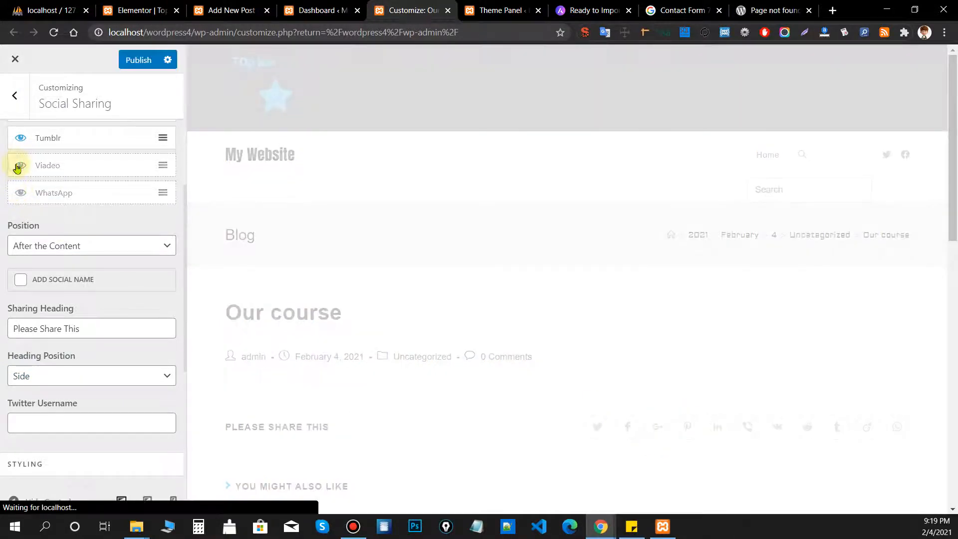
click(17, 143)
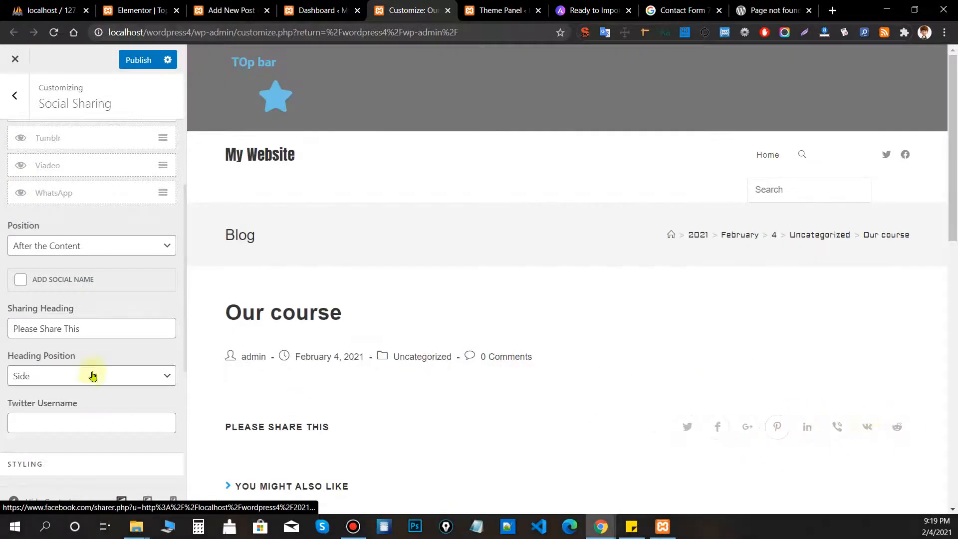
Place the share heading above the buttons and show network names on them.
scroll(90, 359, down, 1)
click(69, 311)
click(64, 341)
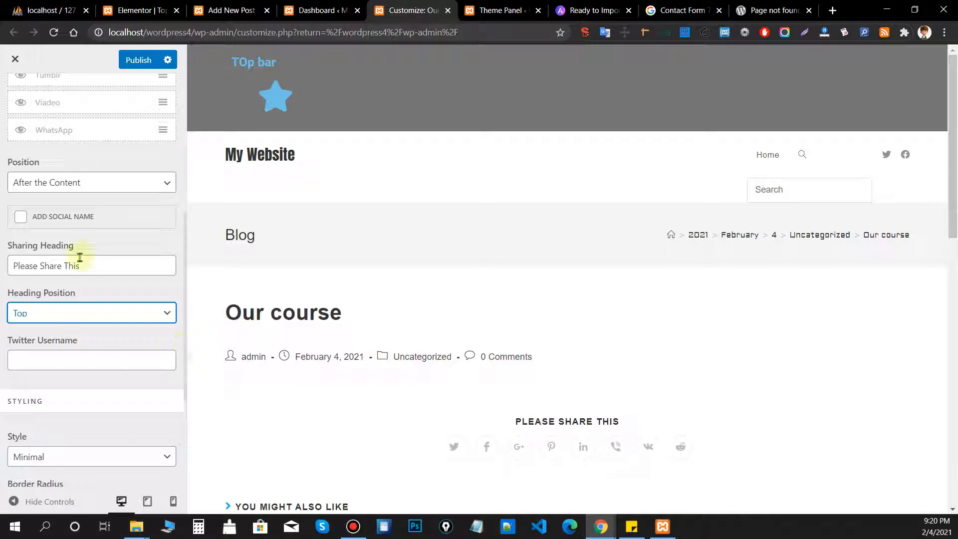
click(65, 218)
Give the share buttons the Colored style with border radius 0 and publish the settings.
scroll(552, 406, down, 2)
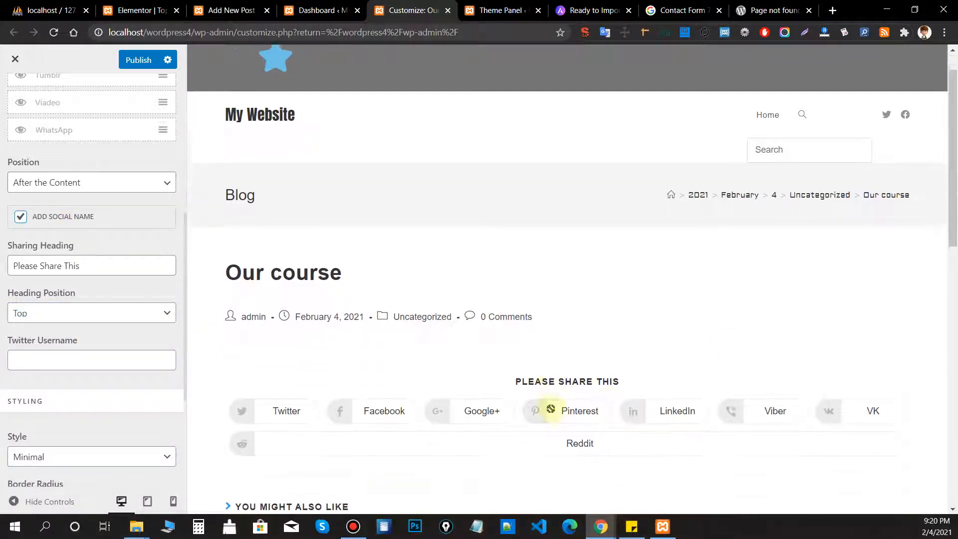
scroll(94, 359, down, 3)
click(85, 332)
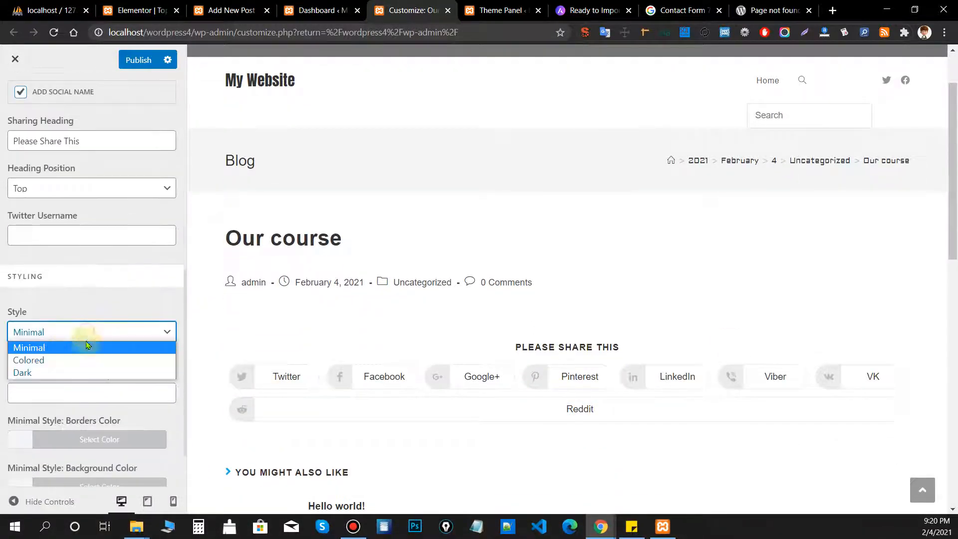
click(77, 360)
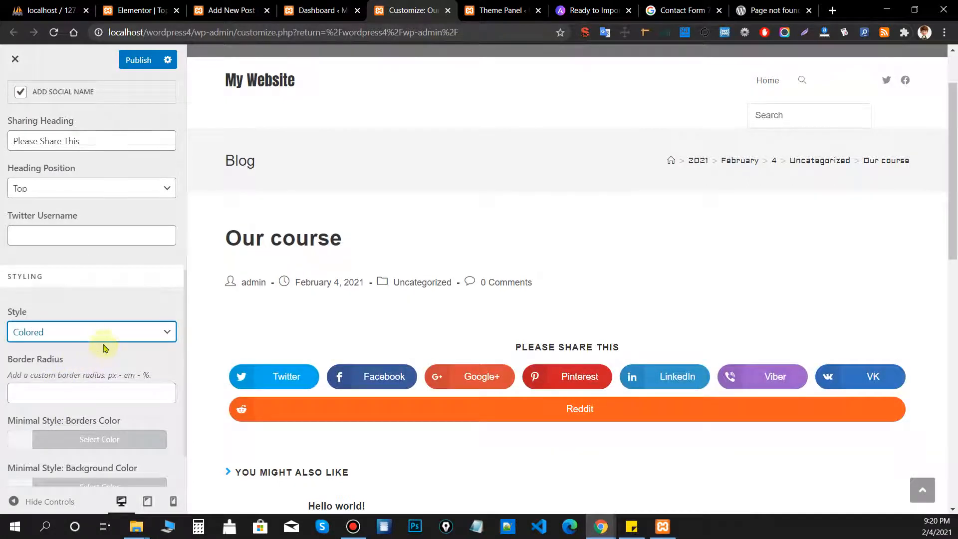
scroll(104, 347, down, 1)
click(104, 327)
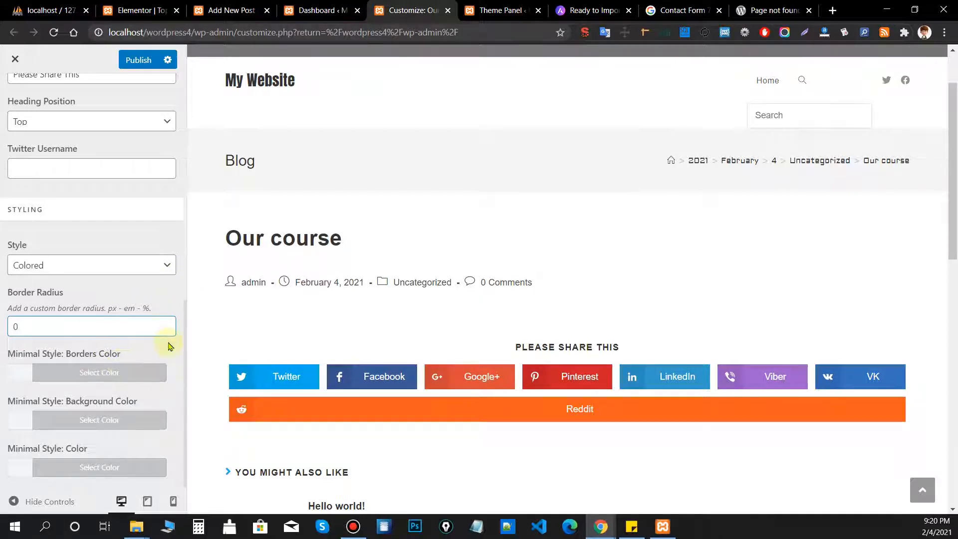
scroll(167, 327, up, 8)
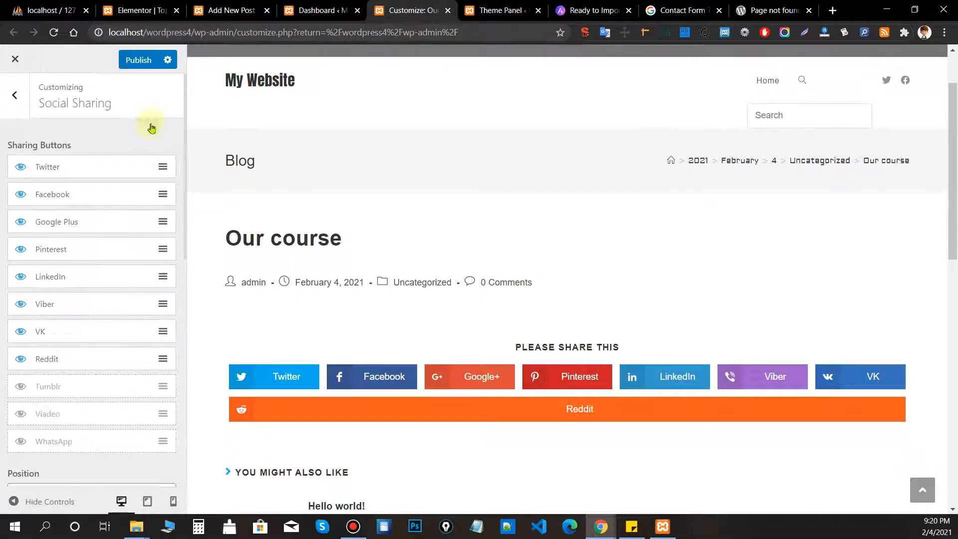
click(136, 59)
Reach the OceanWP Add-Ons page in the theme panel tab, check the Customizer, then return.
click(486, 9)
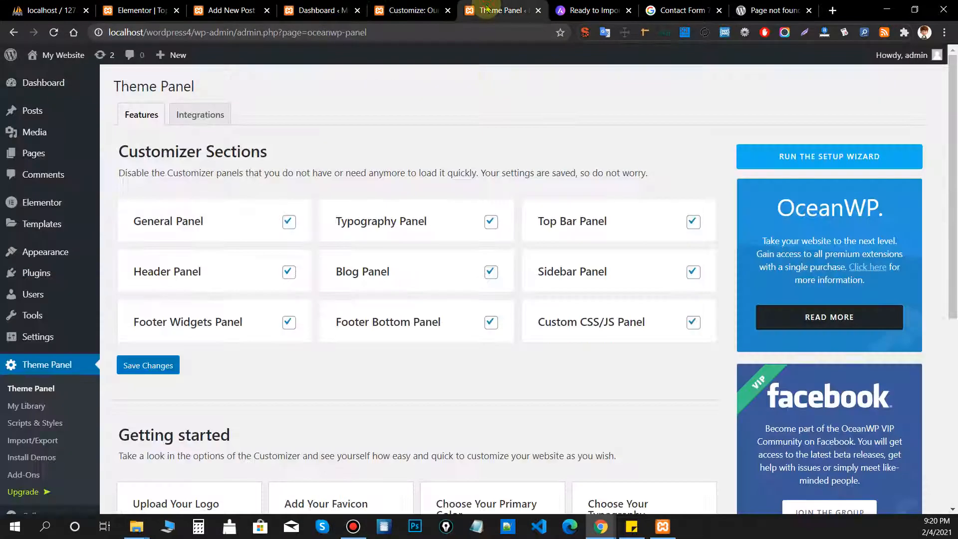
key(alt+Left)
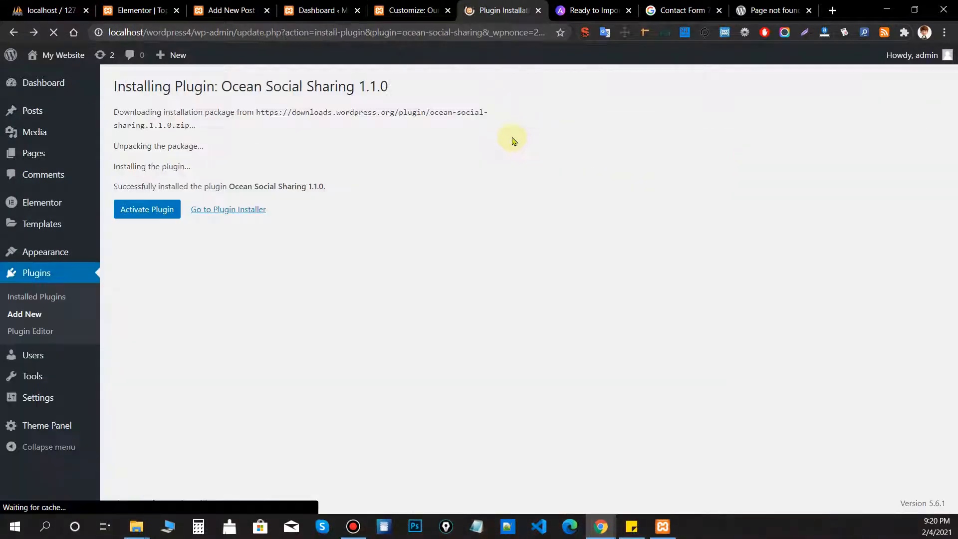
key(alt+Right)
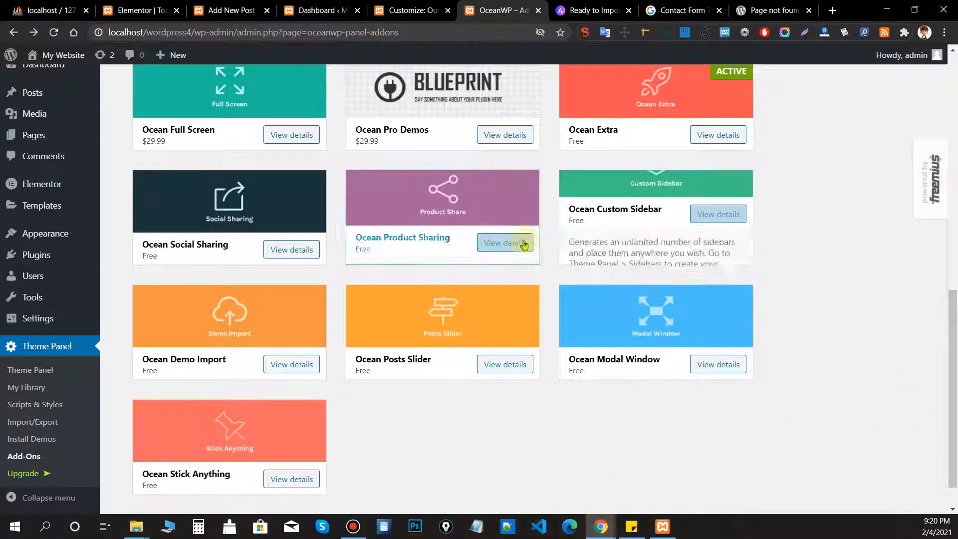
mouse_move(396, 246)
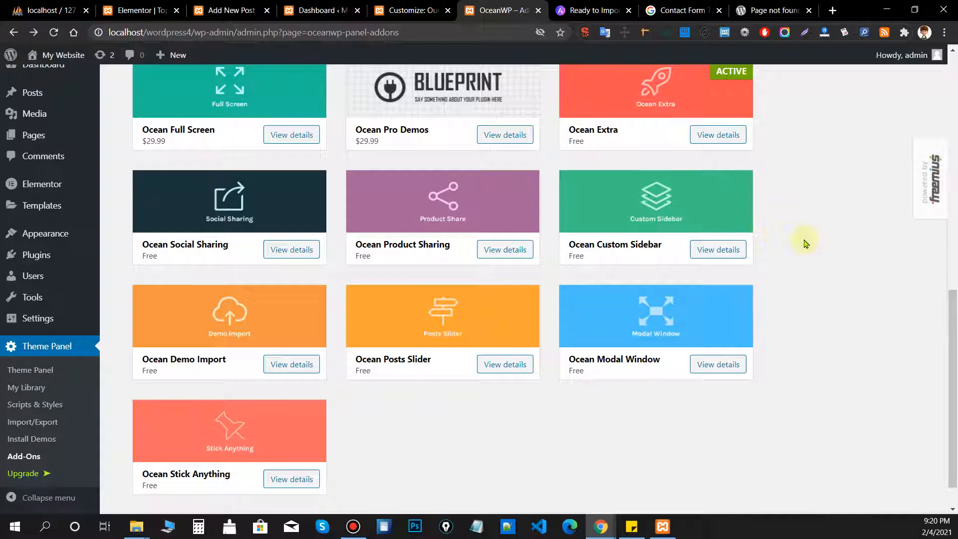
click(400, 10)
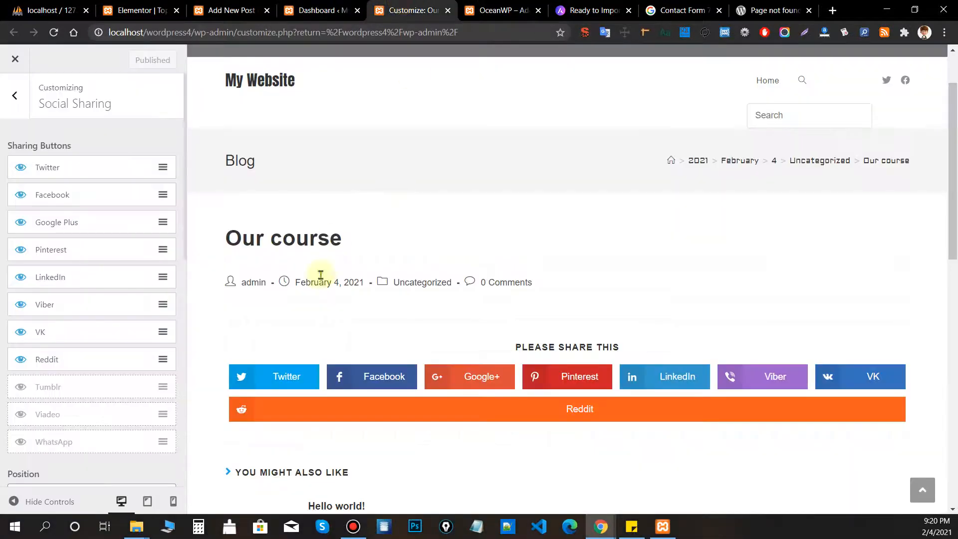
scroll(820, 171, down, 15)
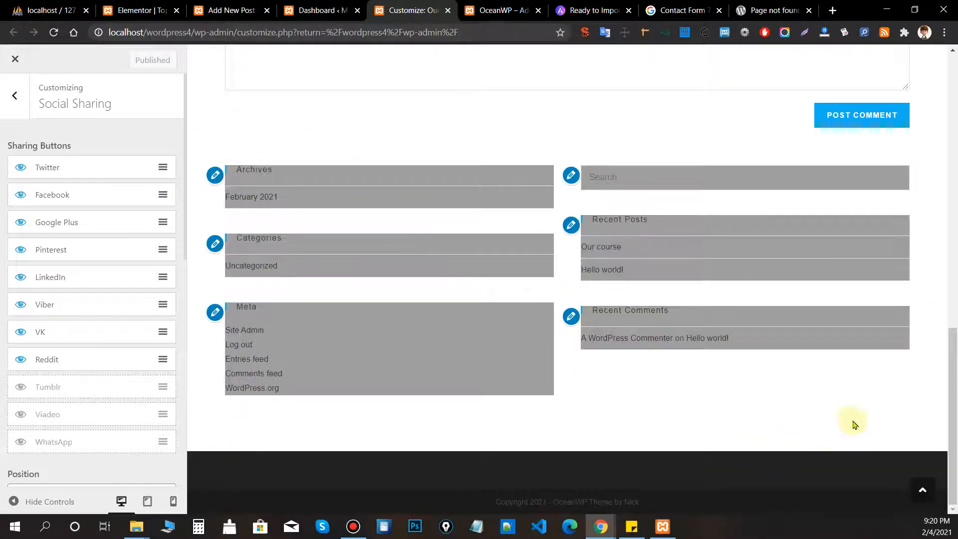
drag(863, 418, 836, 358)
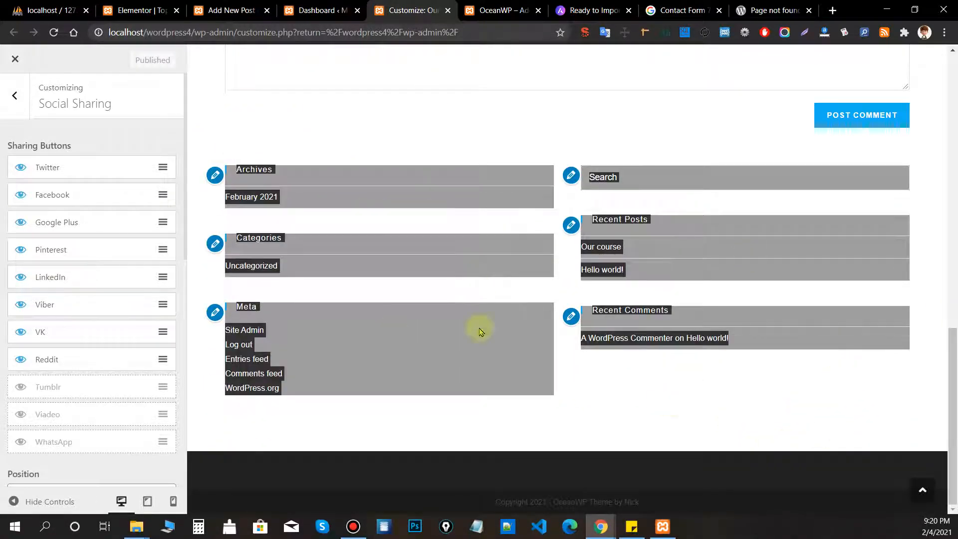
click(512, 12)
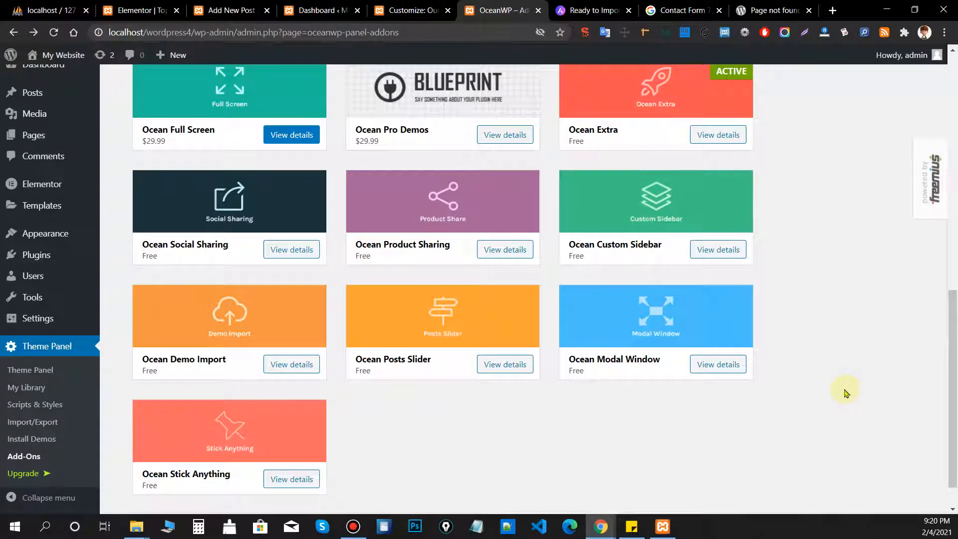
click(690, 358)
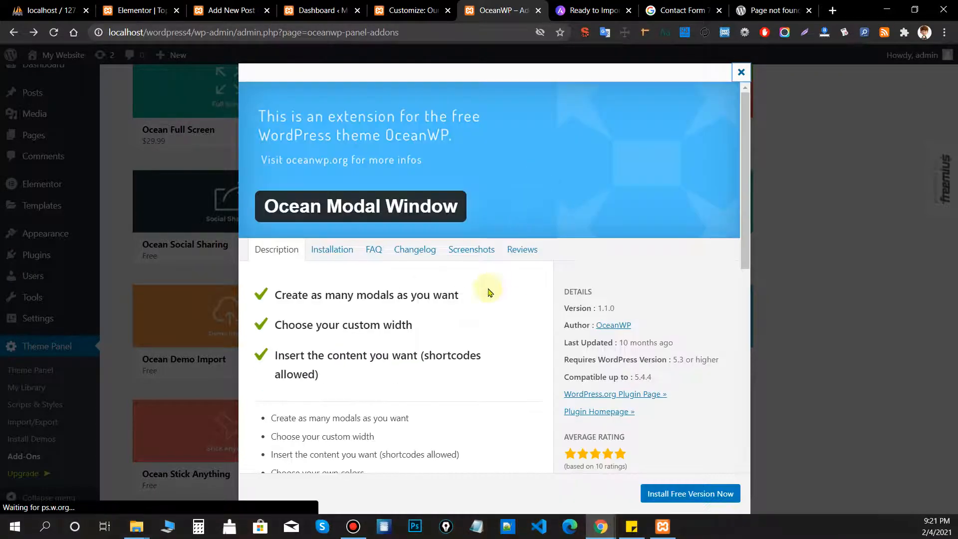
click(482, 249)
scroll(479, 270, down, 2)
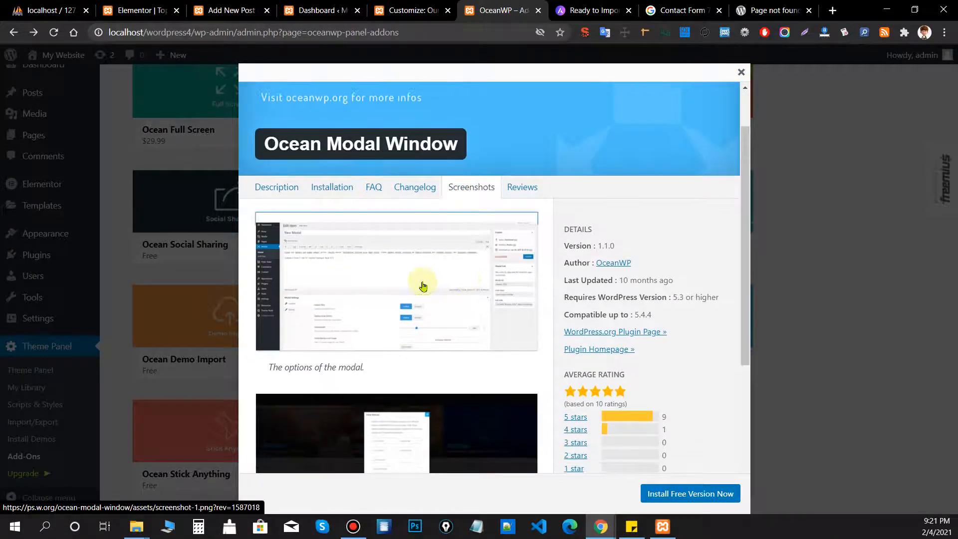
middle_click(427, 282)
scroll(434, 275, down, 3)
middle_click(454, 269)
click(488, 11)
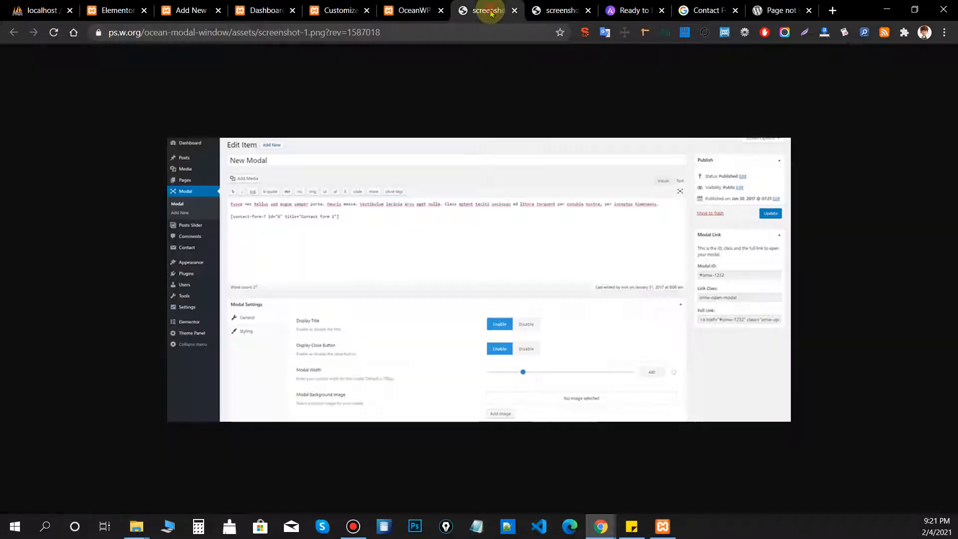
click(409, 11)
click(339, 11)
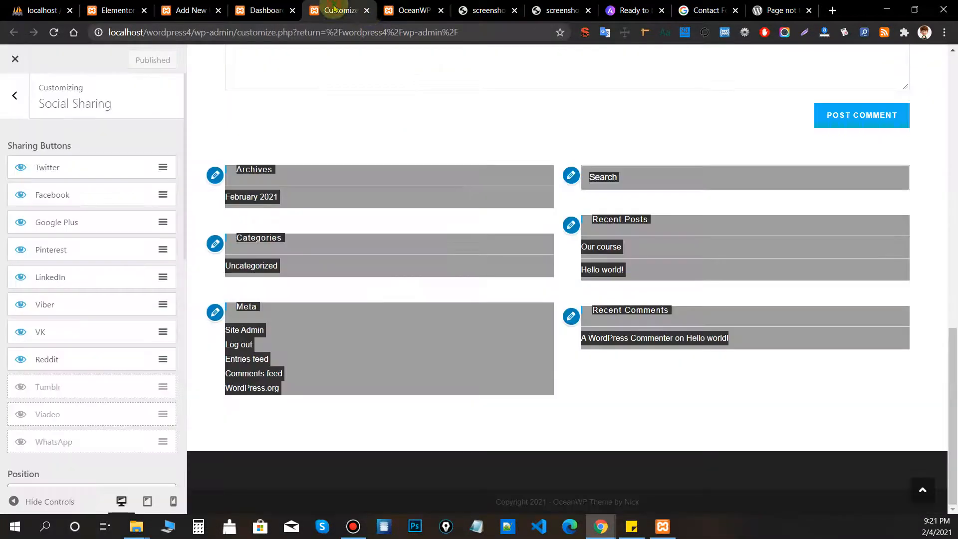
click(259, 7)
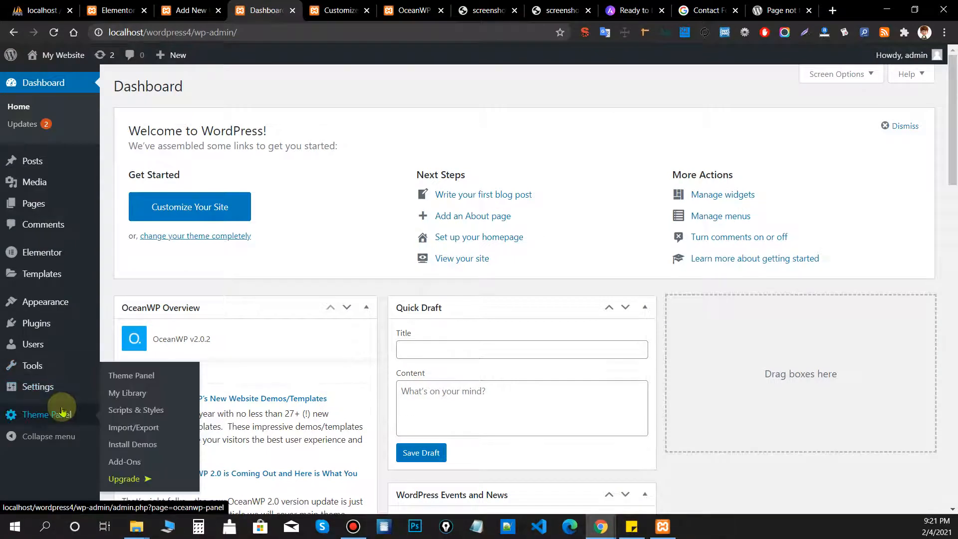
click(486, 10)
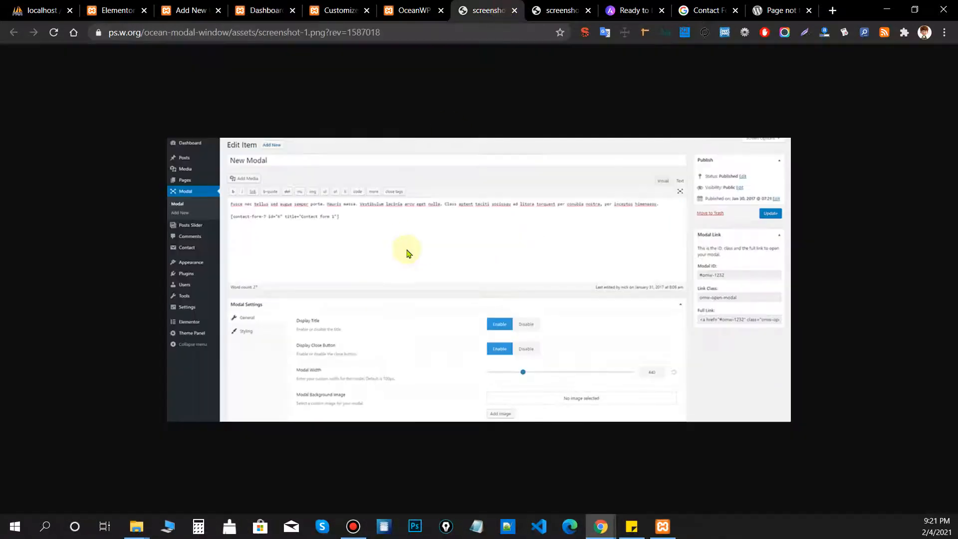
click(406, 10)
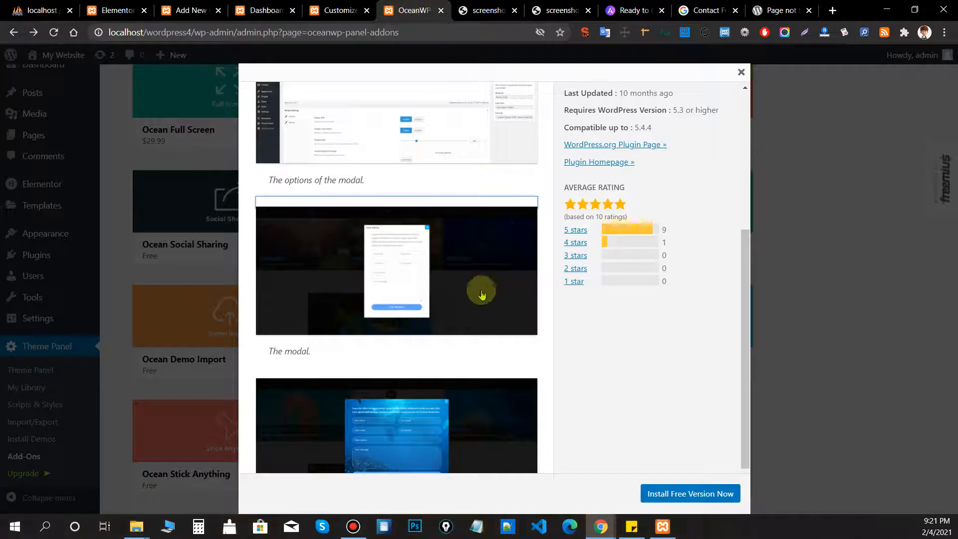
scroll(452, 265, up, 5)
click(487, 10)
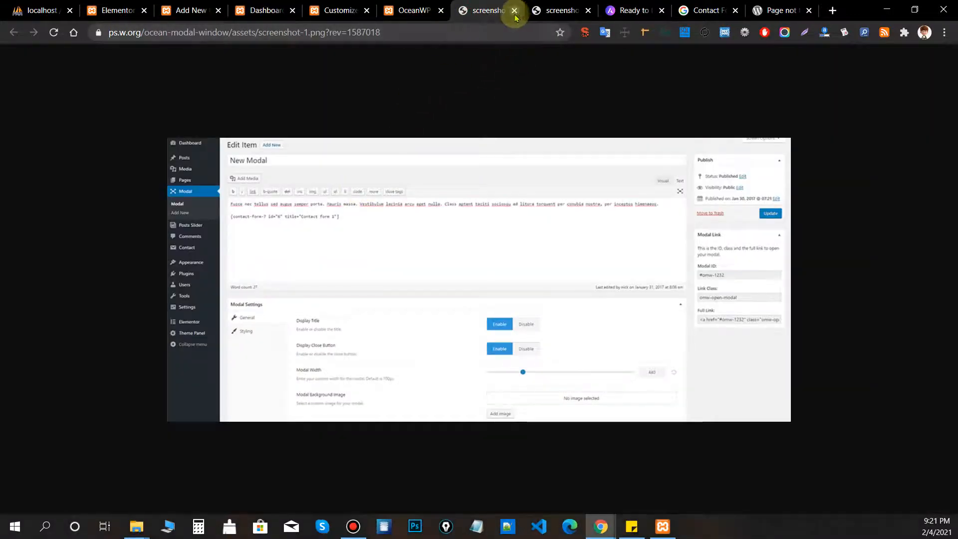
click(533, 19)
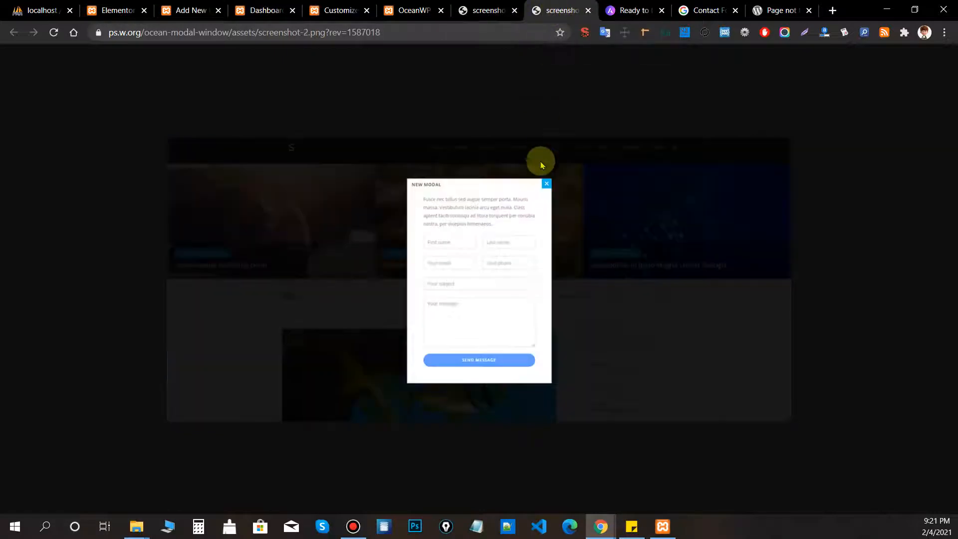
click(515, 10)
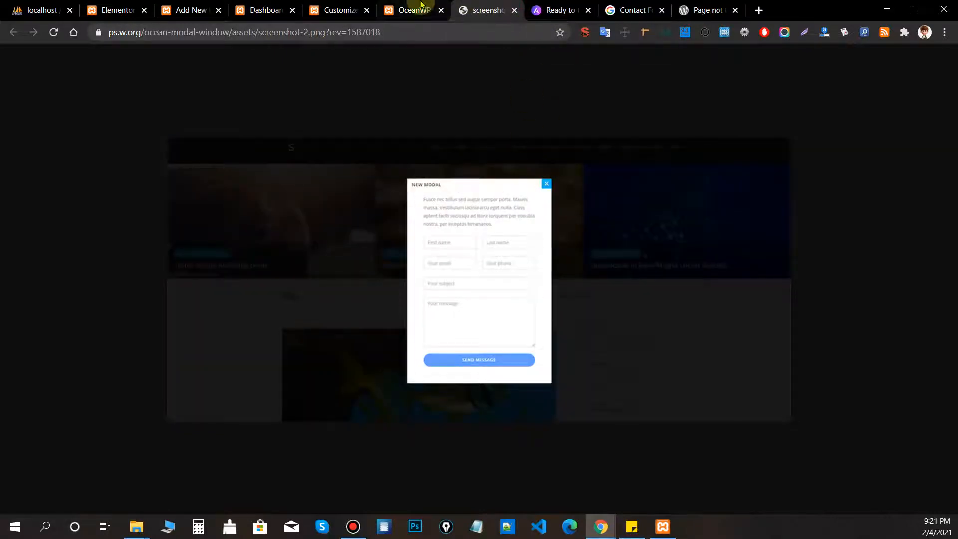
click(414, 10)
click(509, 10)
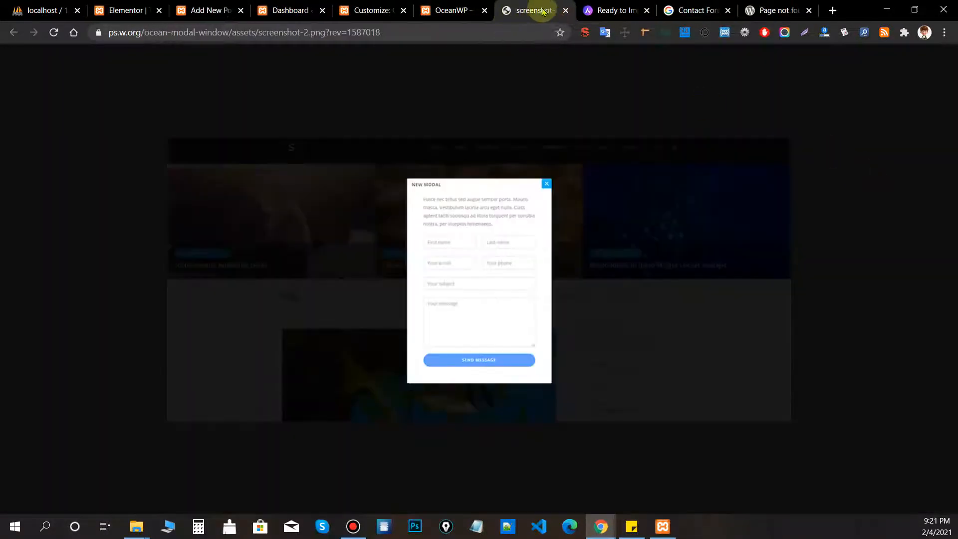
click(566, 10)
click(452, 11)
click(814, 252)
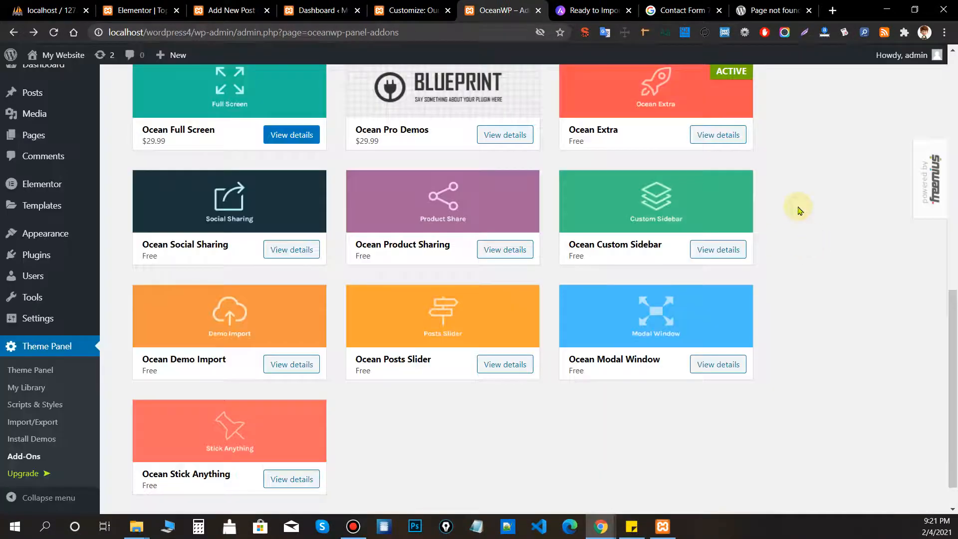
Install the free version of Ocean Posts Slider from its details.
scroll(809, 257, down, 1)
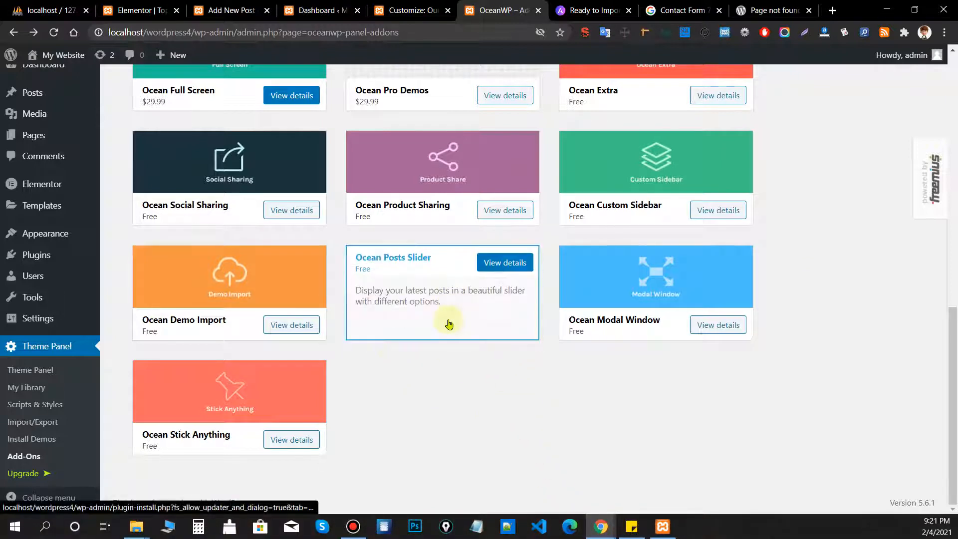
click(422, 302)
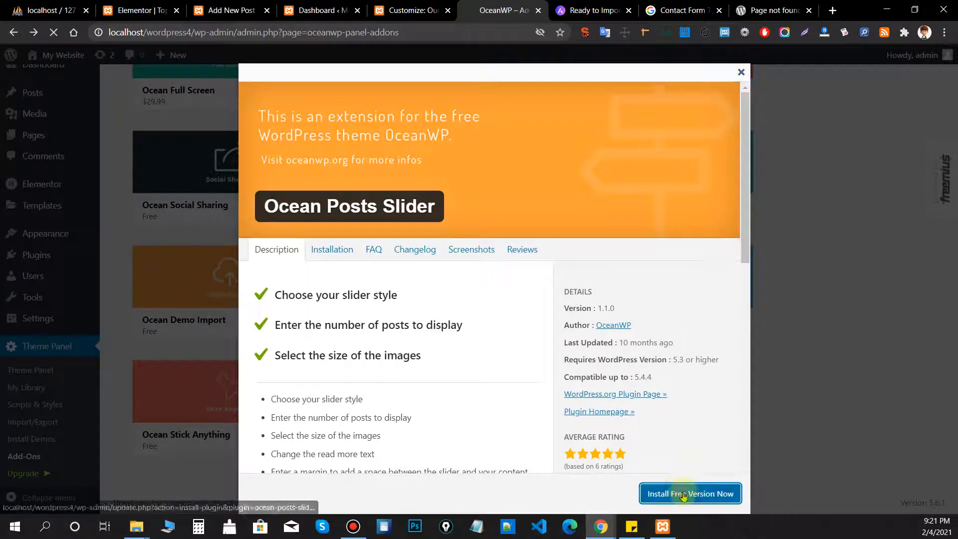
click(683, 494)
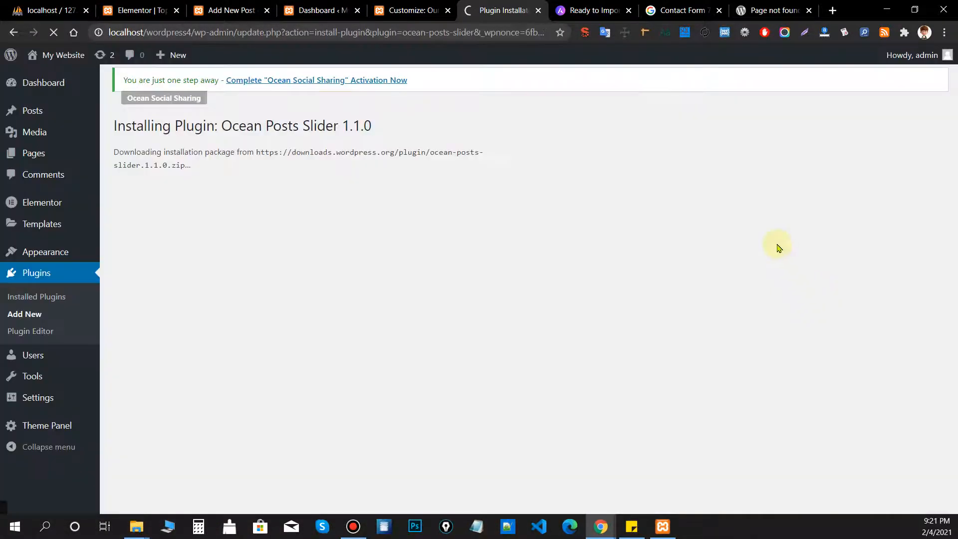
Open the OceanWP theme panel in a new tab and go to its Add-Ons page.
middle_click(59, 425)
scroll(141, 446, down, 1)
click(530, 8)
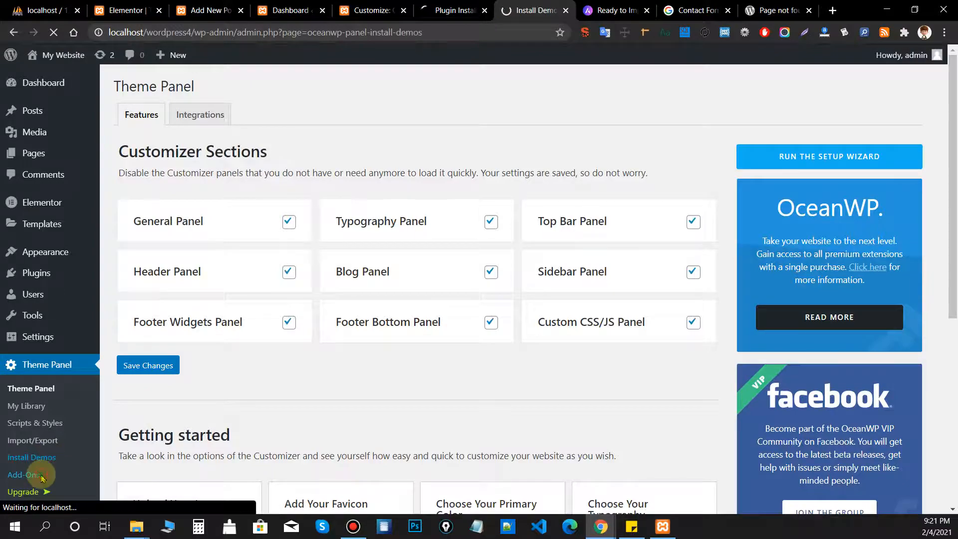
scroll(77, 444, down, 4)
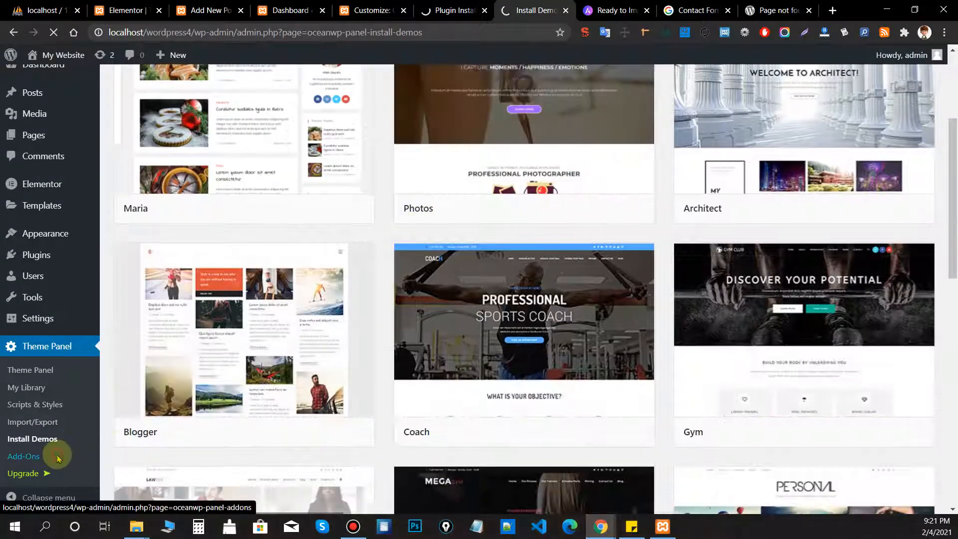
click(59, 455)
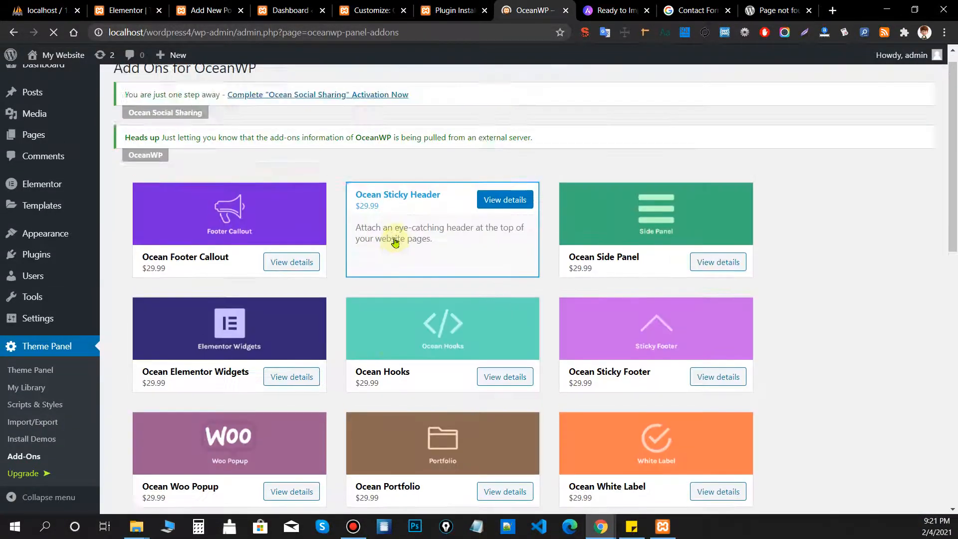
scroll(393, 245, down, 10)
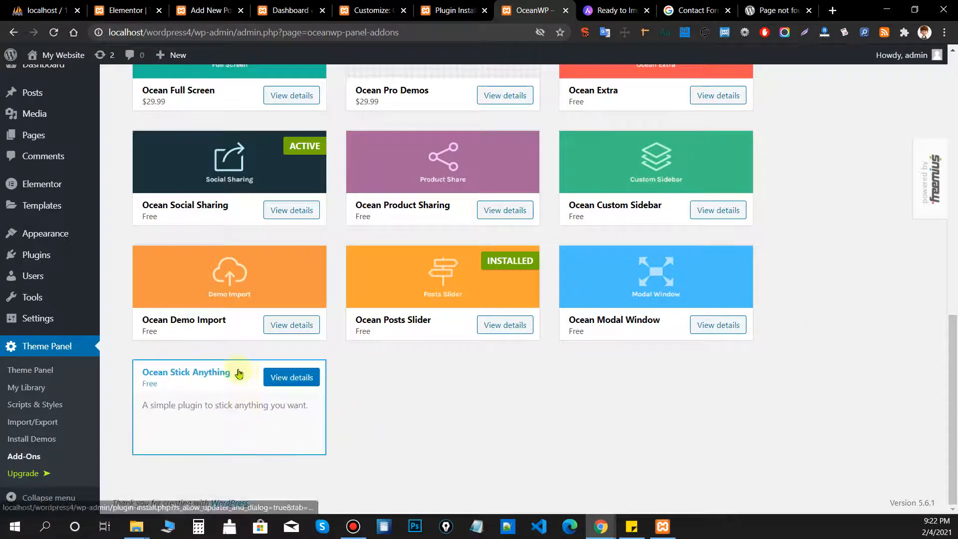
Install the free version of Ocean Stick Anything and close its details.
click(195, 373)
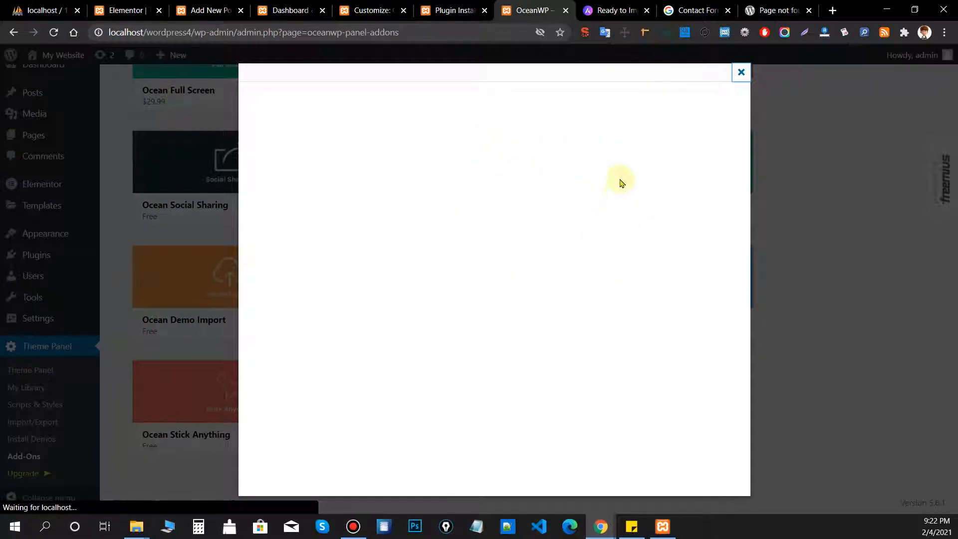
scroll(621, 186, down, 3)
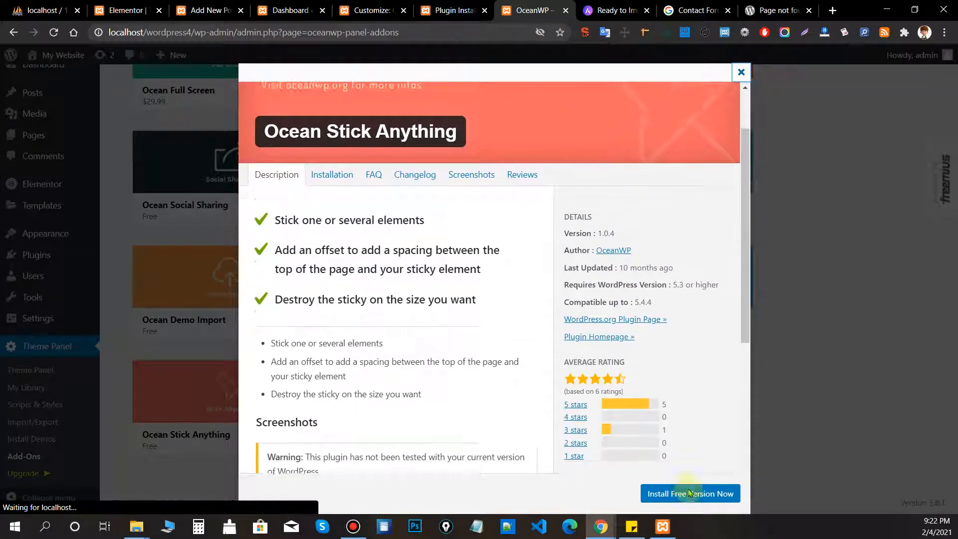
click(689, 494)
click(784, 292)
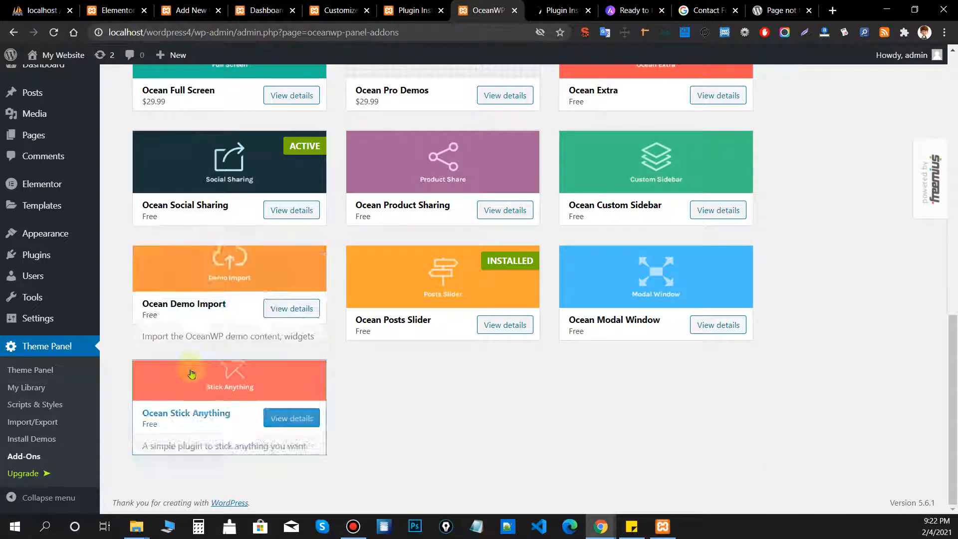
Review the Ocean Demo Import details, then close them and browse the add-ons list.
click(225, 282)
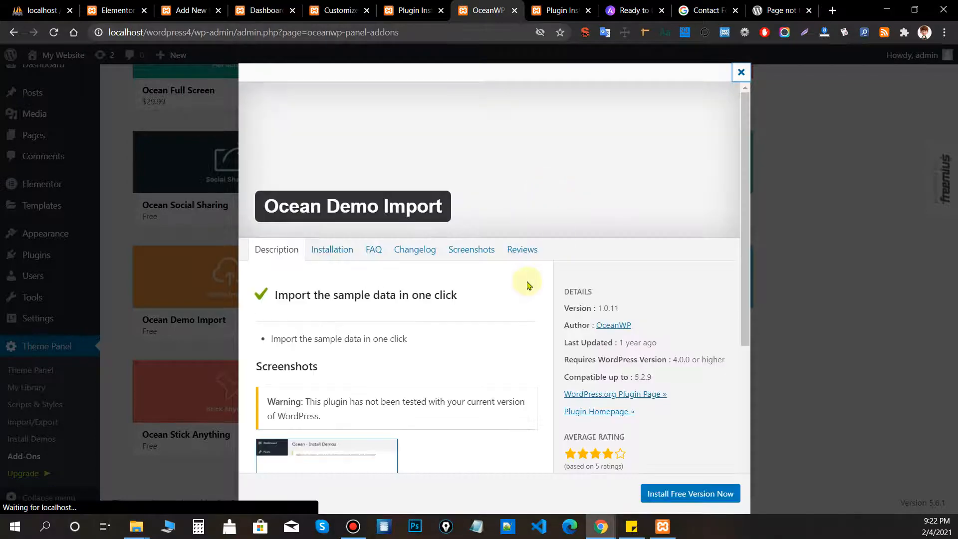
scroll(488, 250, down, 3)
scroll(449, 309, down, 3)
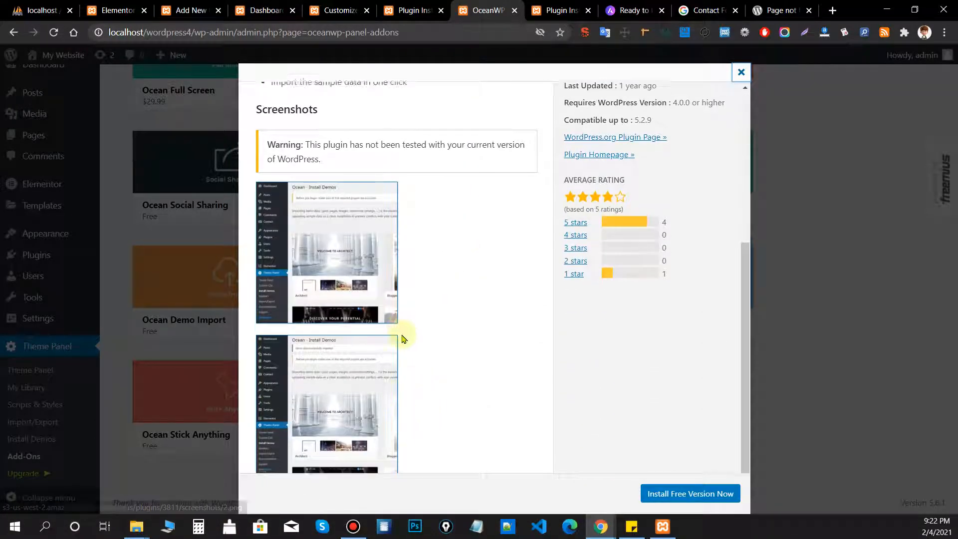
scroll(455, 221, up, 6)
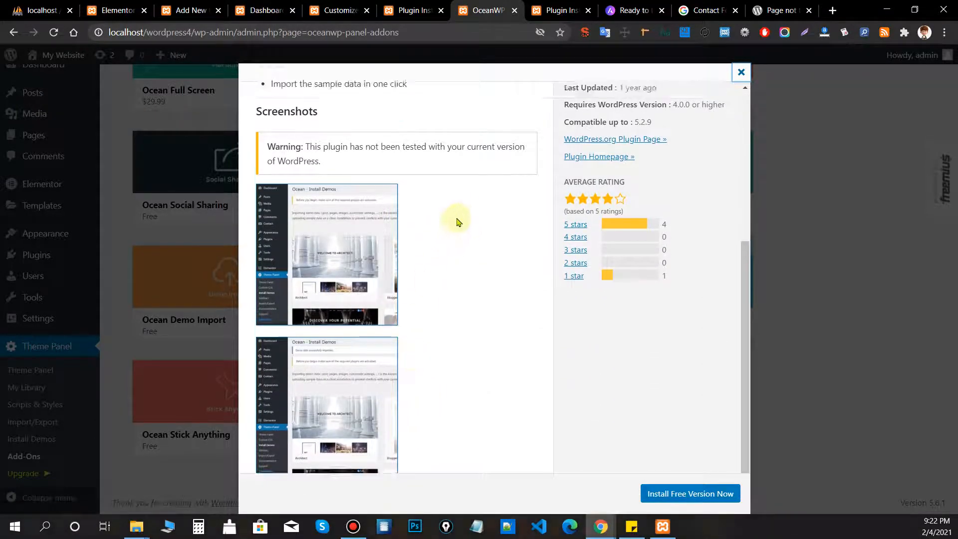
scroll(469, 211, down, 6)
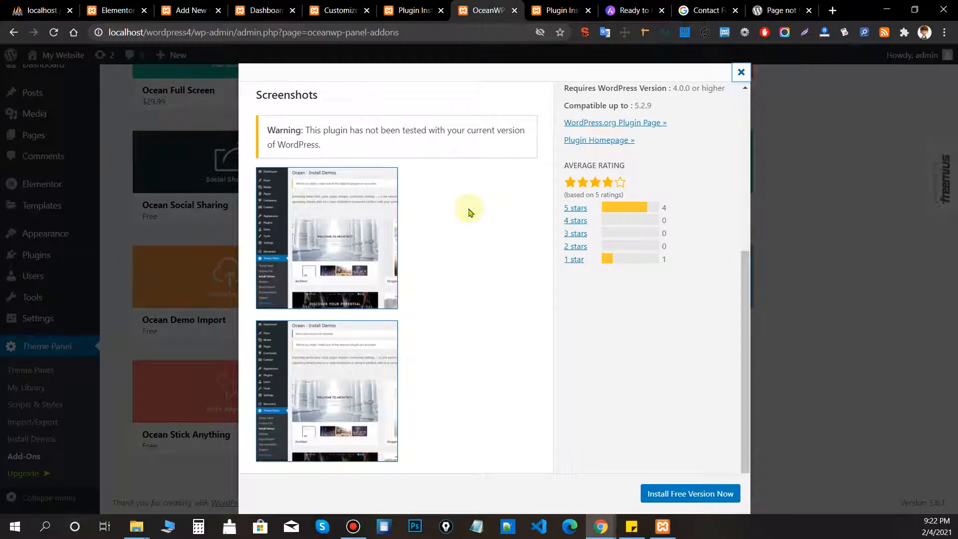
click(830, 169)
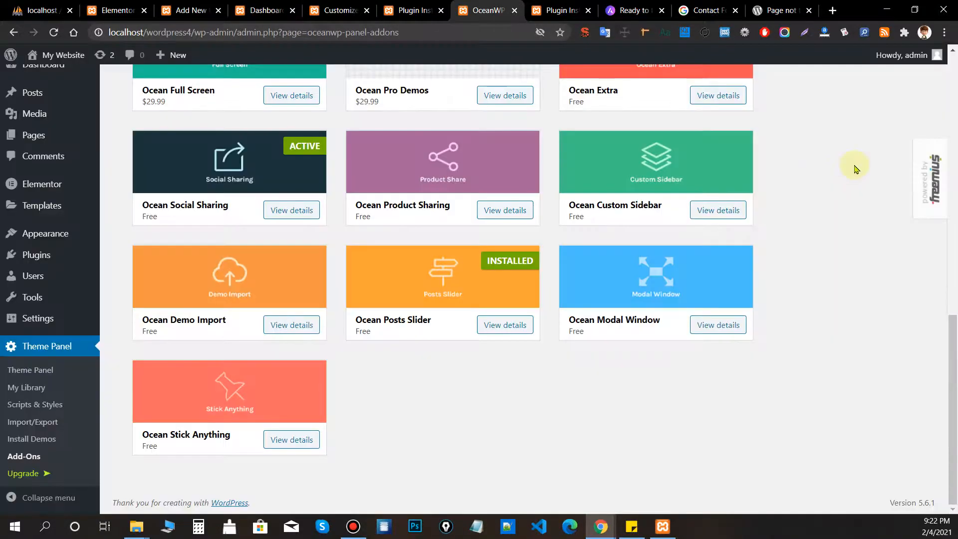
scroll(818, 139, up, 3)
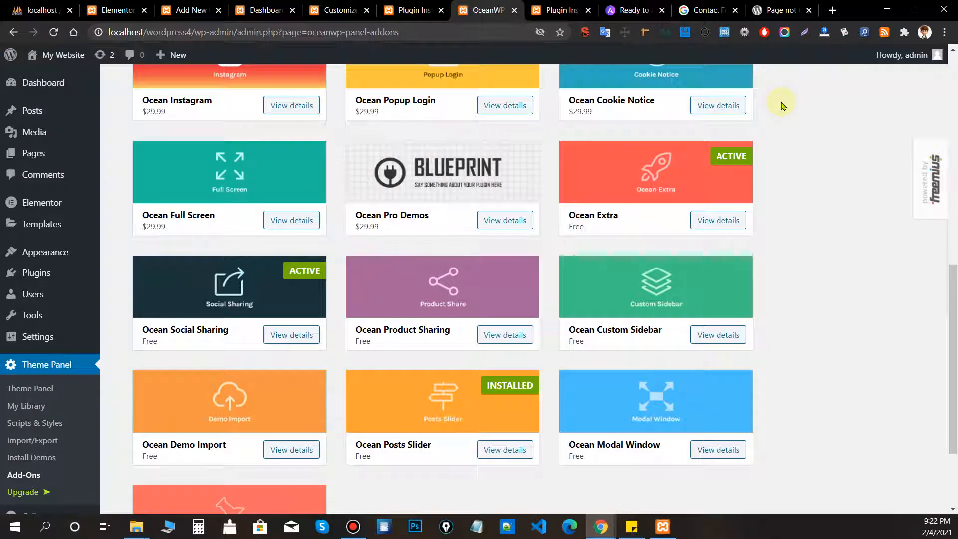
scroll(782, 105, down, 1)
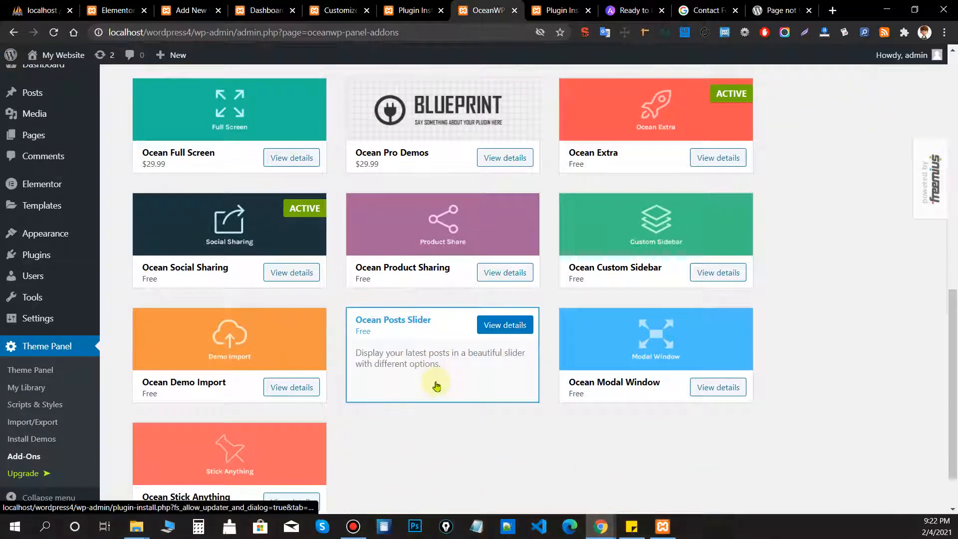
scroll(435, 377, down, 1)
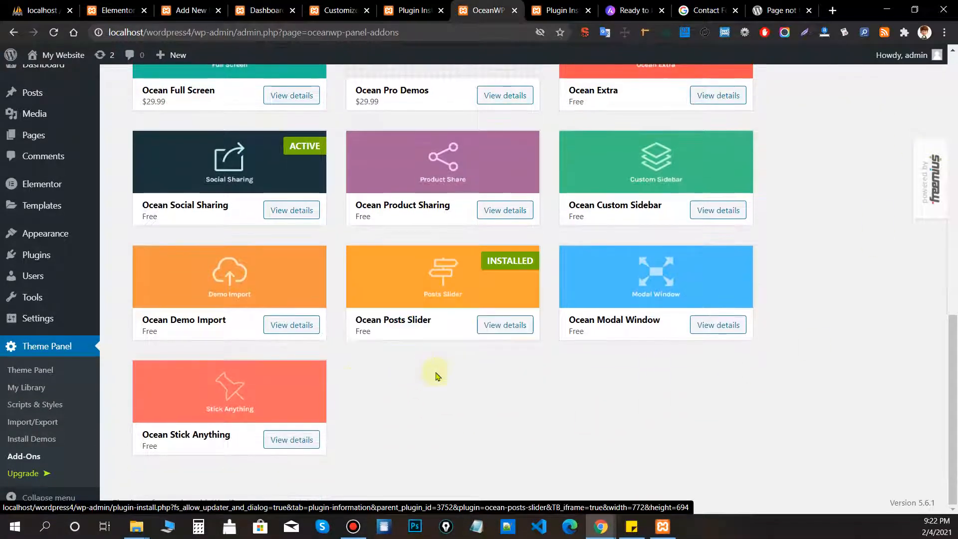
scroll(202, 404, up, 4)
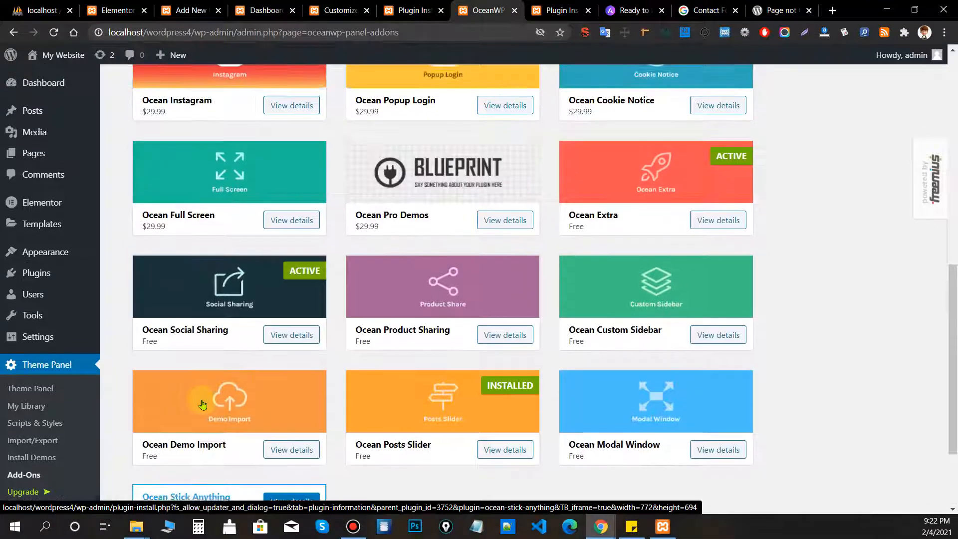
scroll(202, 404, up, 3)
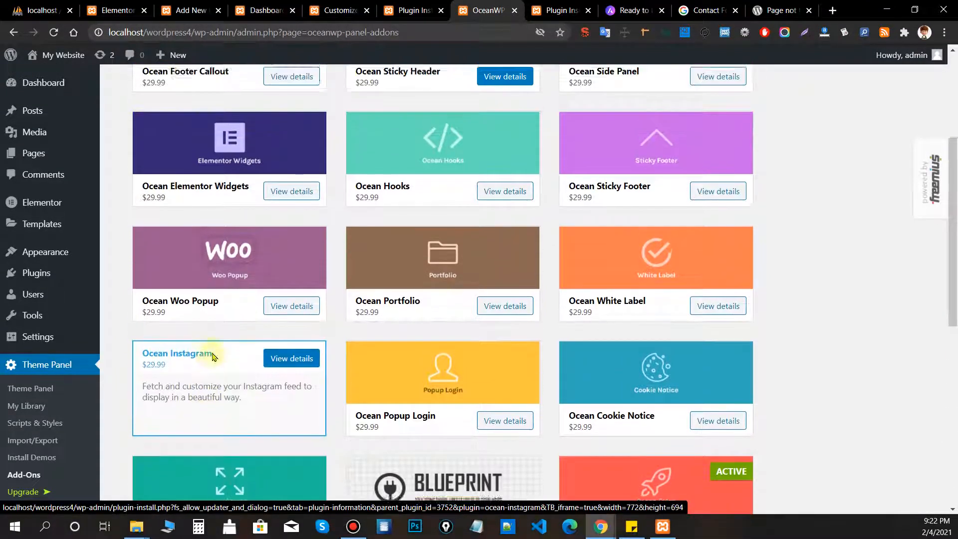
scroll(214, 367, up, 4)
Close the add-ons tab and activate Ocean Posts Slider on its install page.
click(514, 10)
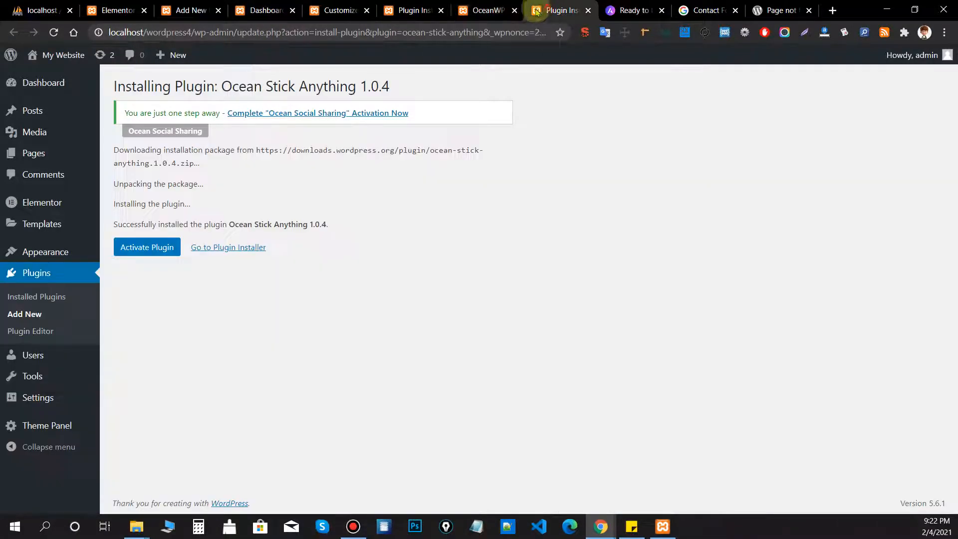
key(ctrl+shift+Tab)
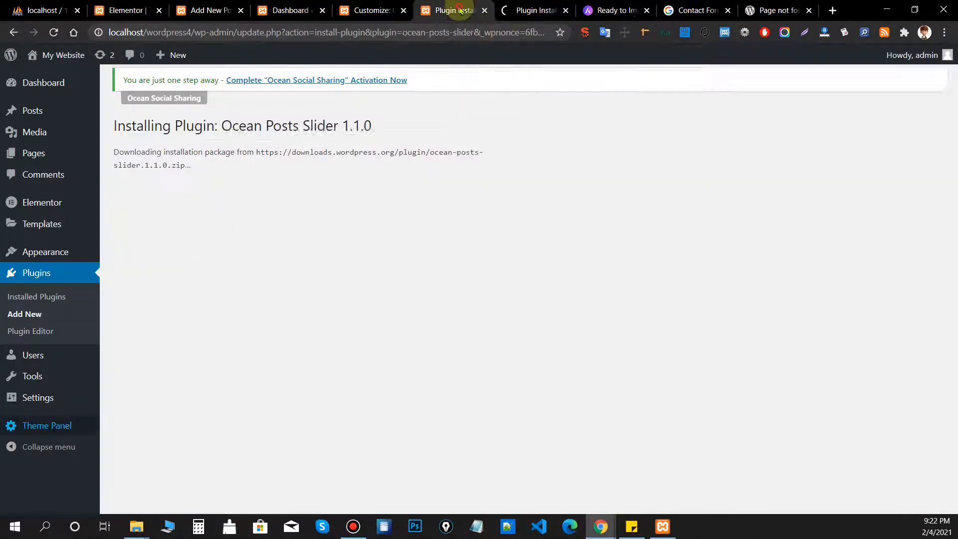
click(148, 247)
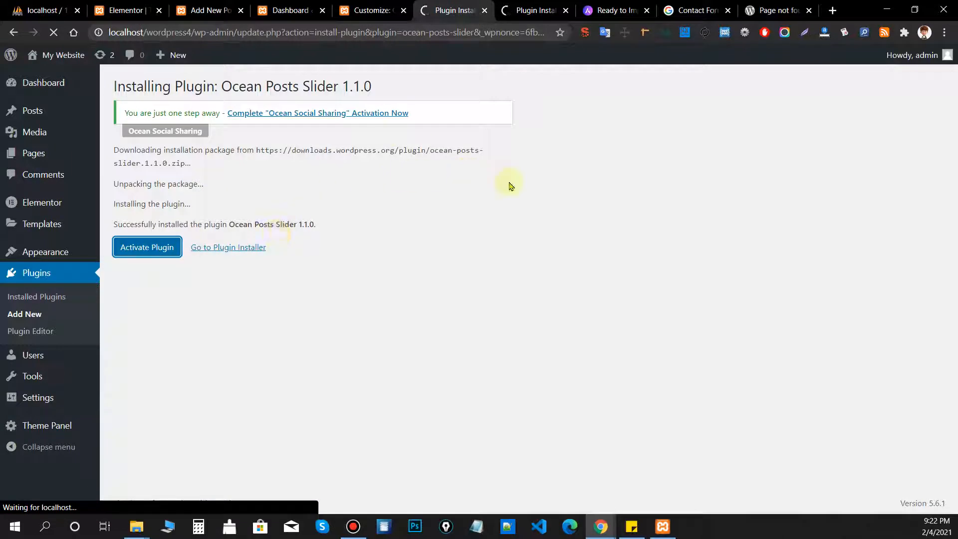
key(ctrl+Tab)
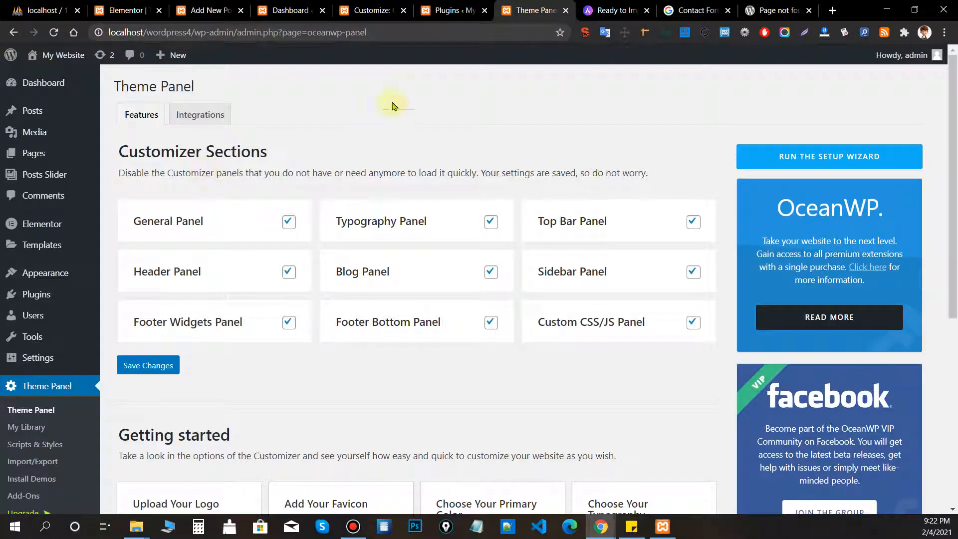
mouse_move(53, 176)
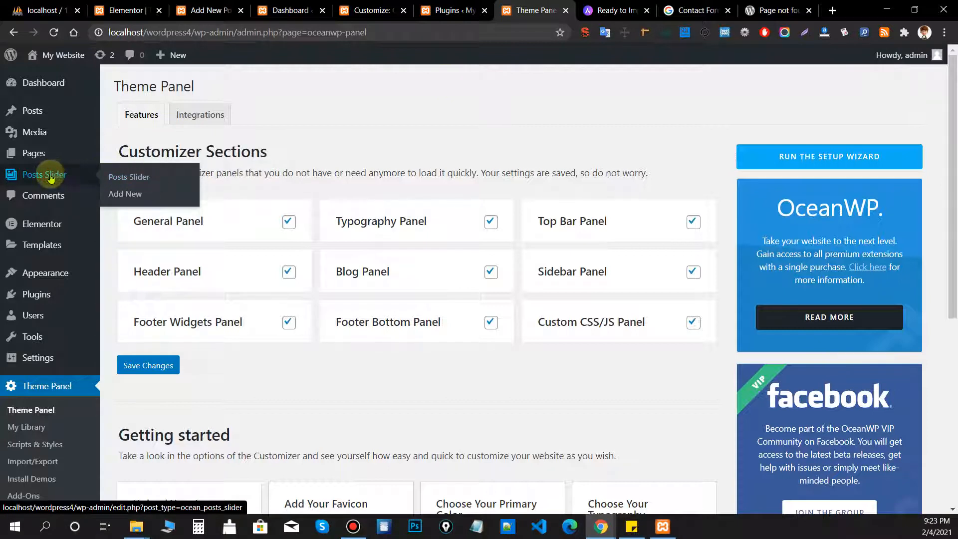
Create a new posts slider titled 'Home page slider' with post type Post.
click(50, 177)
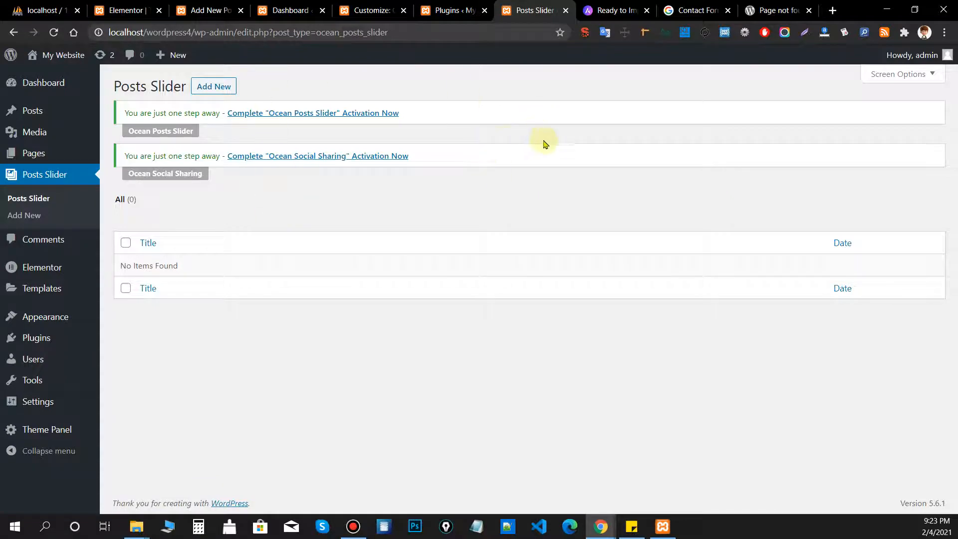
click(214, 86)
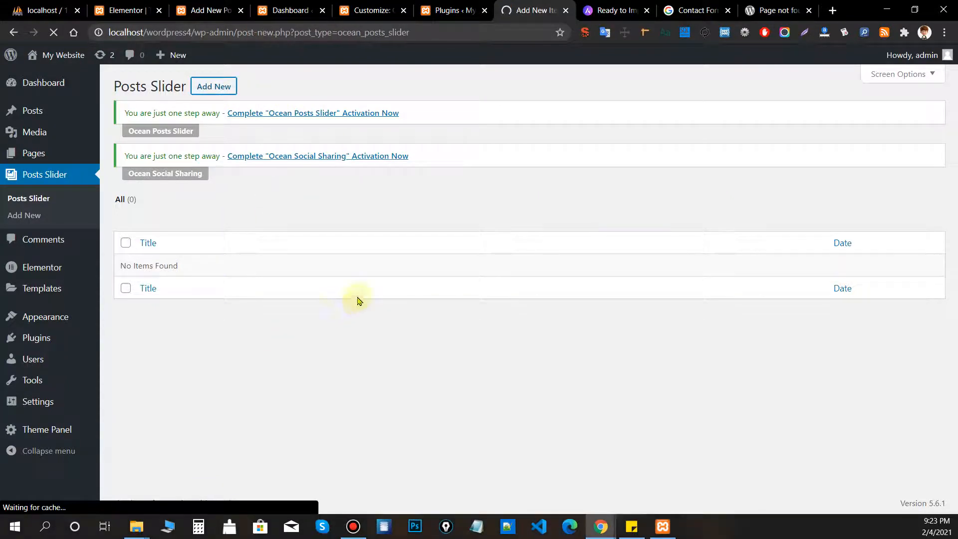
text(H)
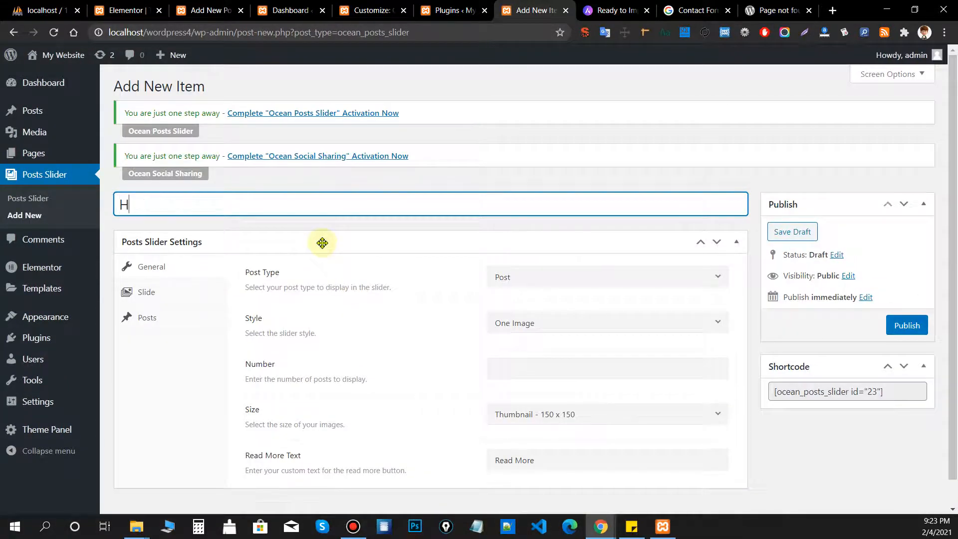
text(ome op)
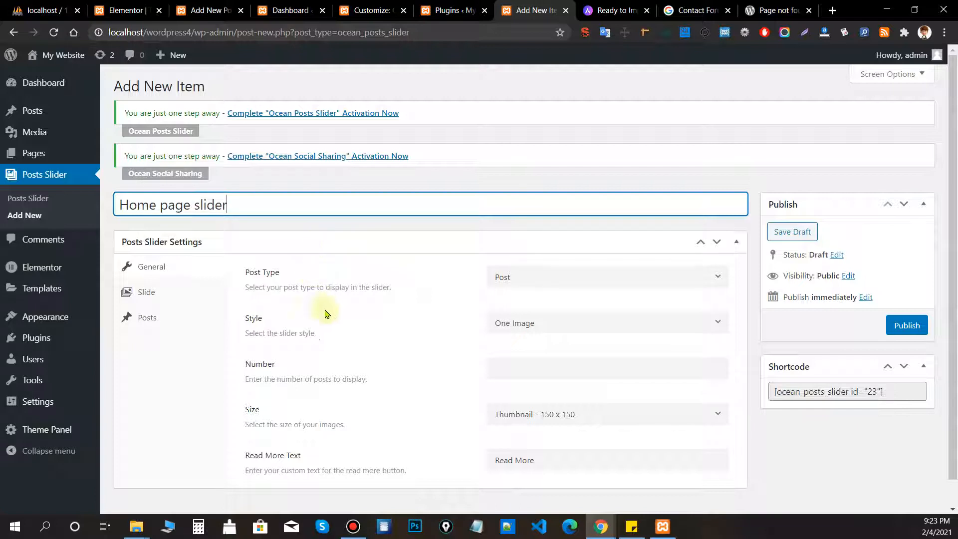
scroll(359, 329, down, 1)
click(369, 335)
click(517, 251)
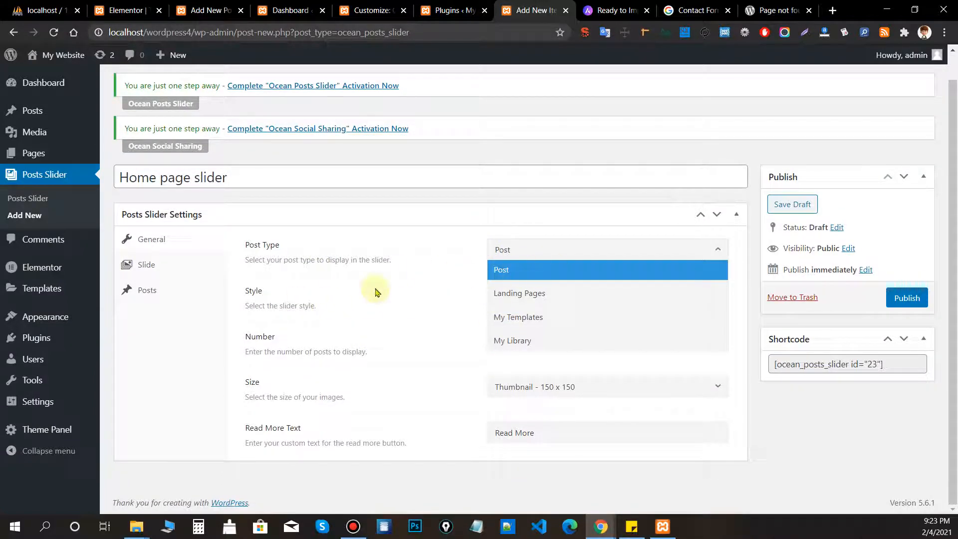
click(514, 269)
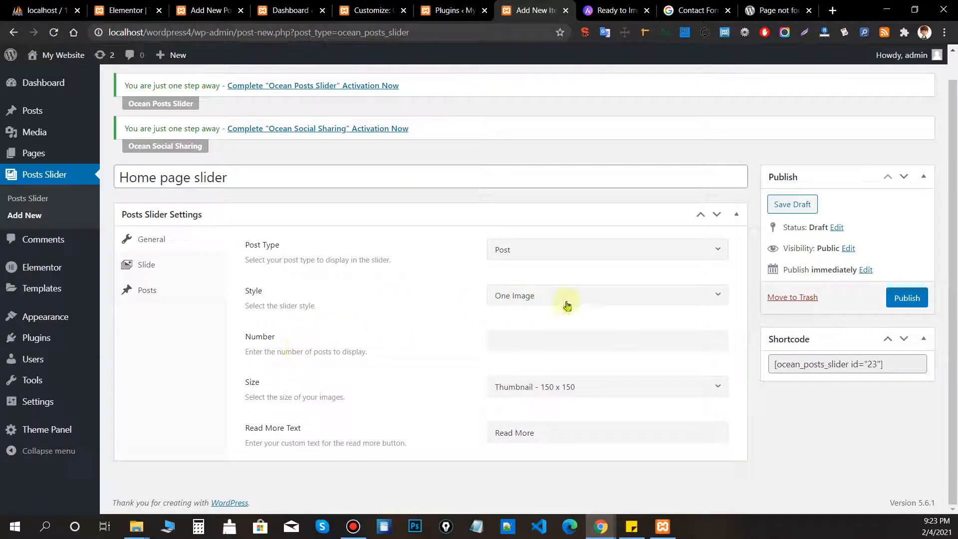
Keep One Image style, 2 posts and Thumbnail 150 x 150, then select Slide speed 7000.
click(568, 305)
click(365, 365)
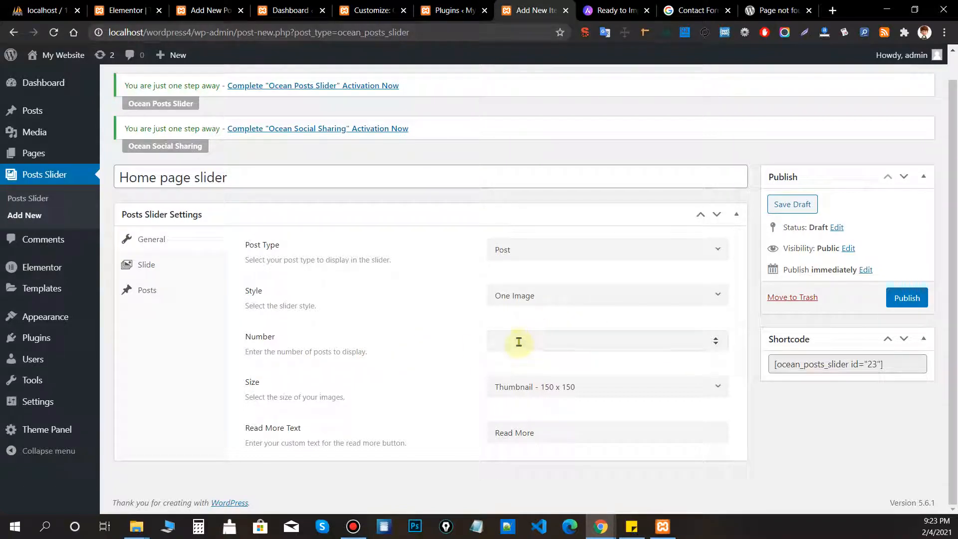
text(1)
click(532, 384)
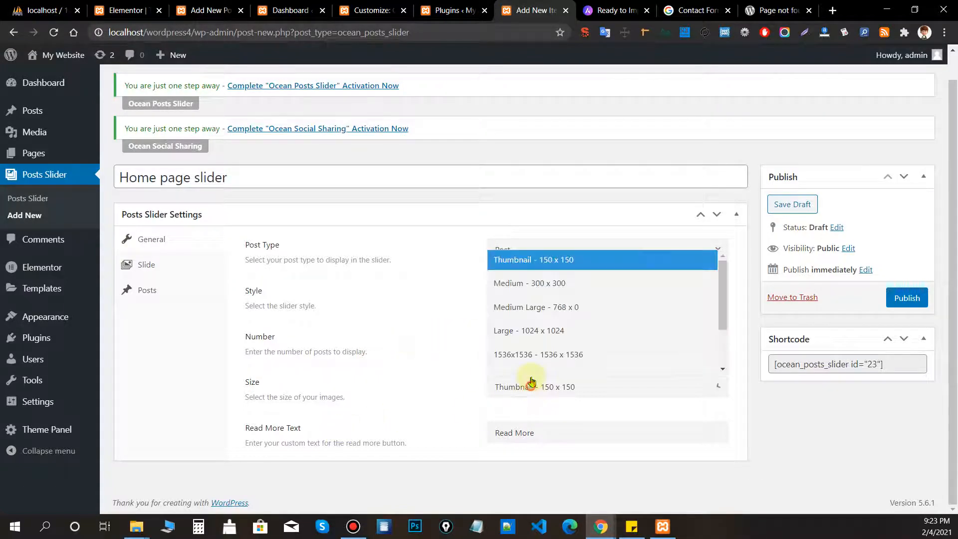
scroll(531, 350, down, 3)
click(391, 379)
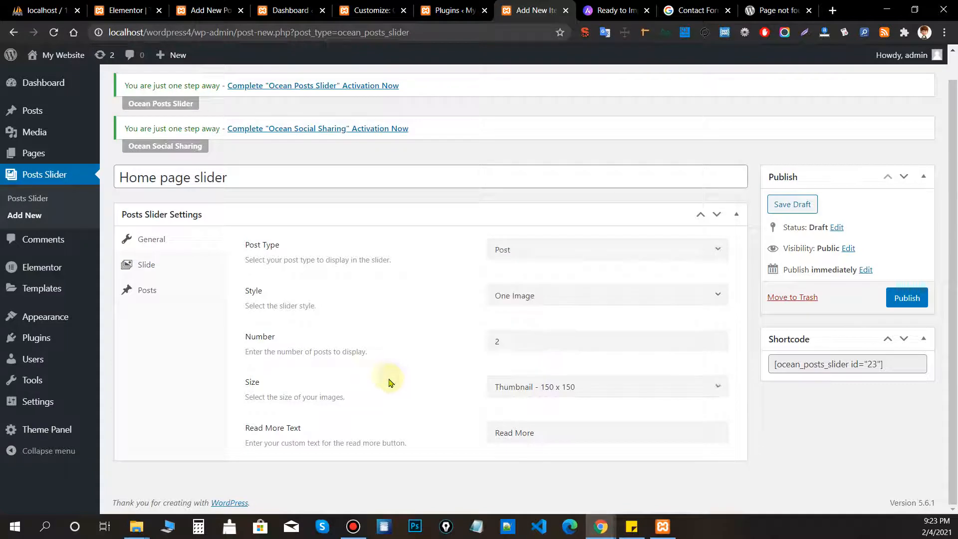
drag(597, 433, 345, 434)
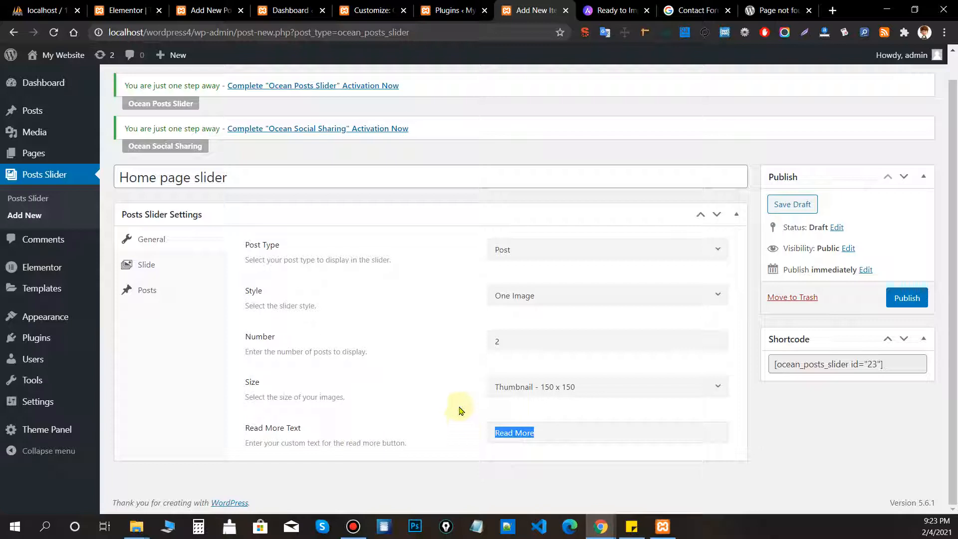
click(168, 265)
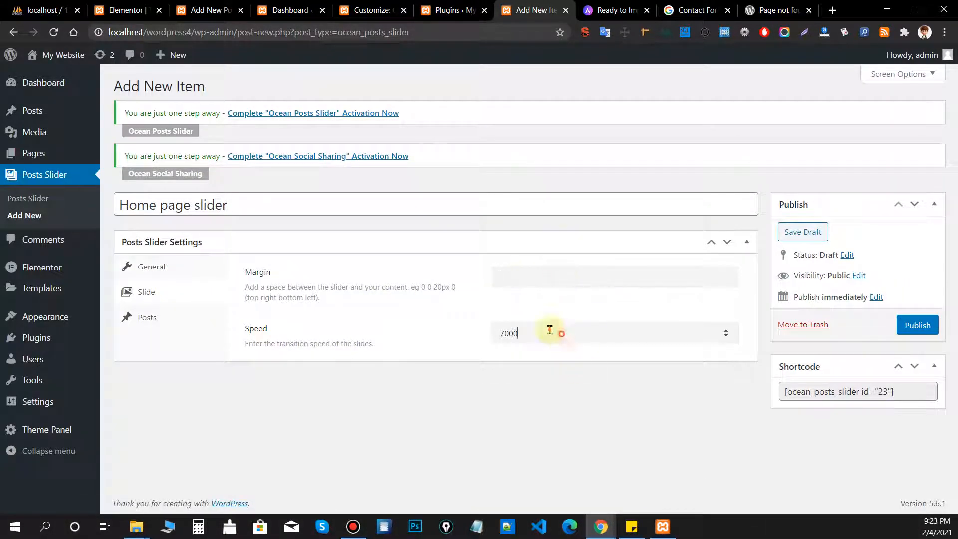
drag(549, 330, 263, 343)
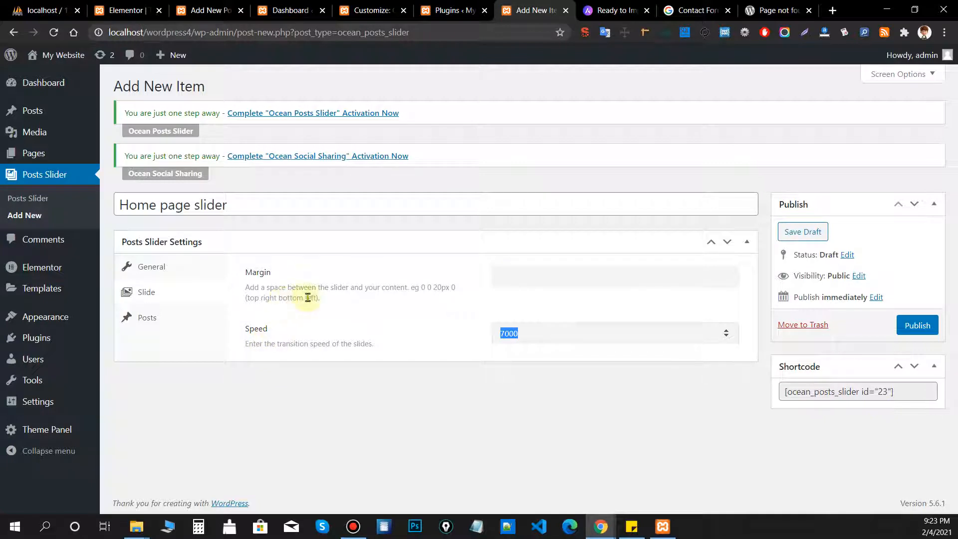
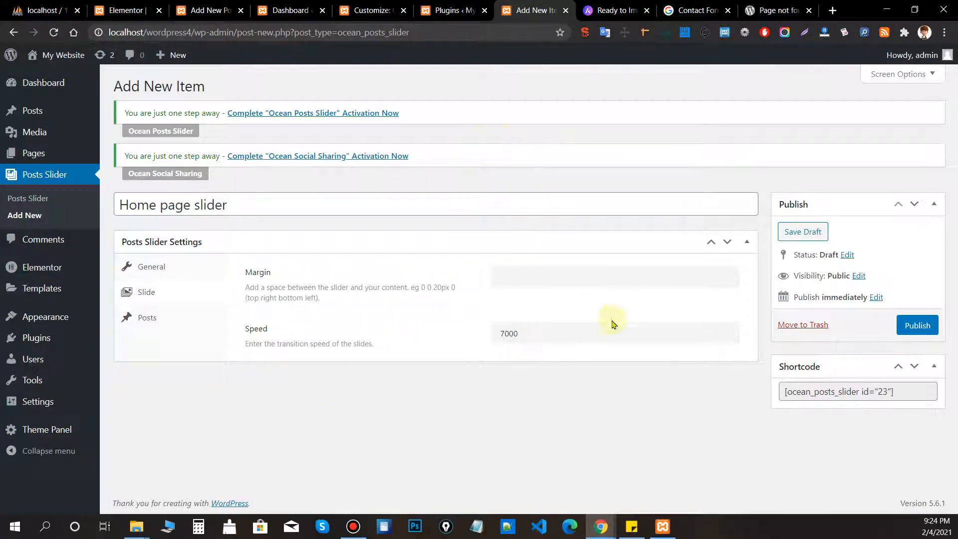
Keep slide speed 7000 and Limit by categories at All post, then publish 'Home page slider'.
double_click(568, 328)
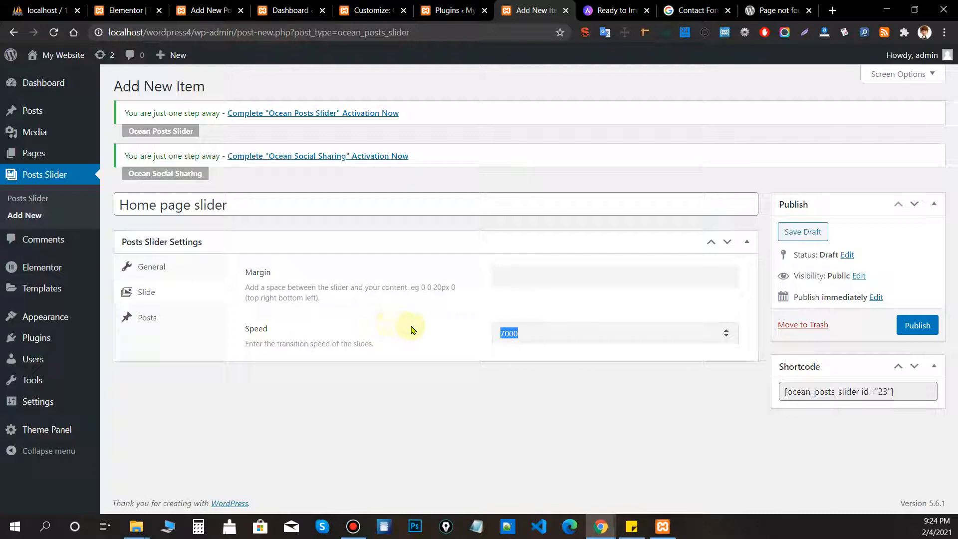
click(178, 319)
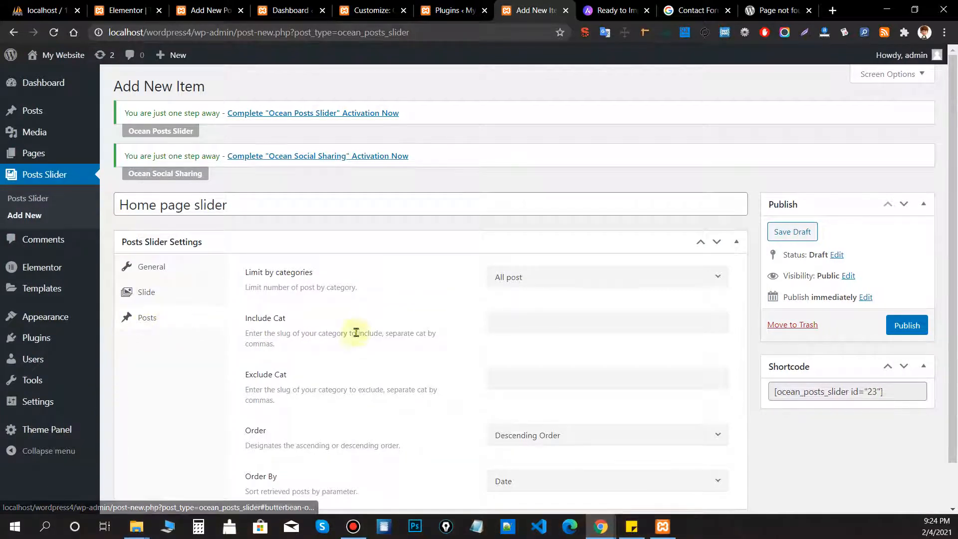
scroll(356, 333, down, 2)
click(539, 228)
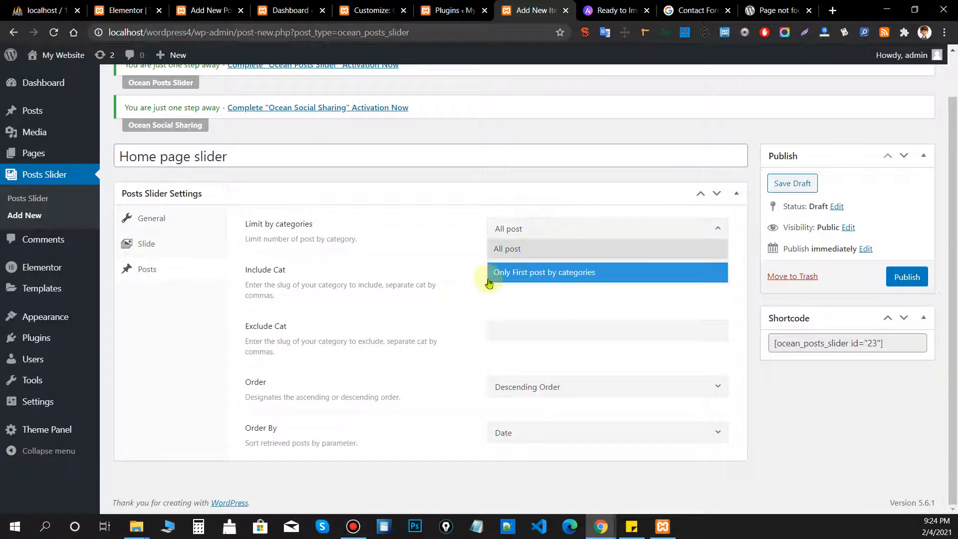
click(437, 277)
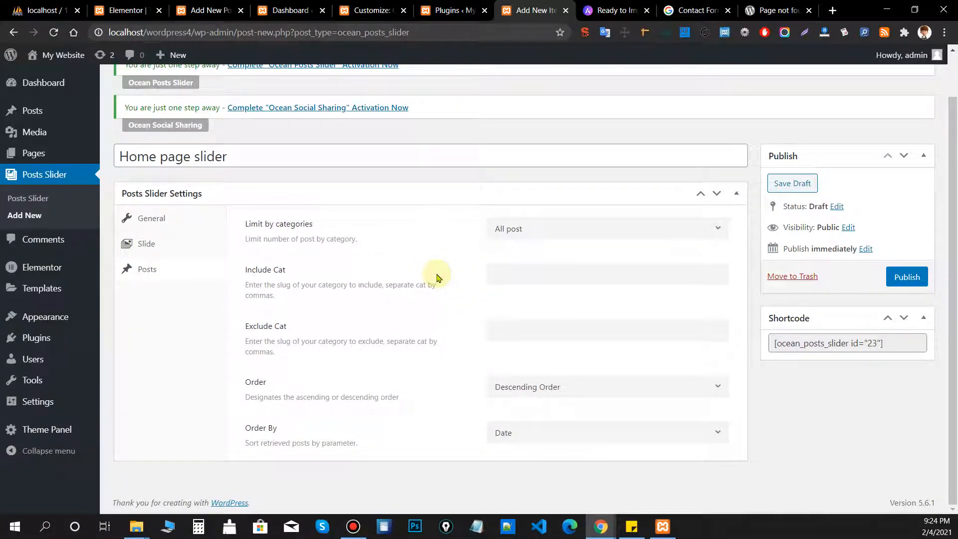
click(907, 278)
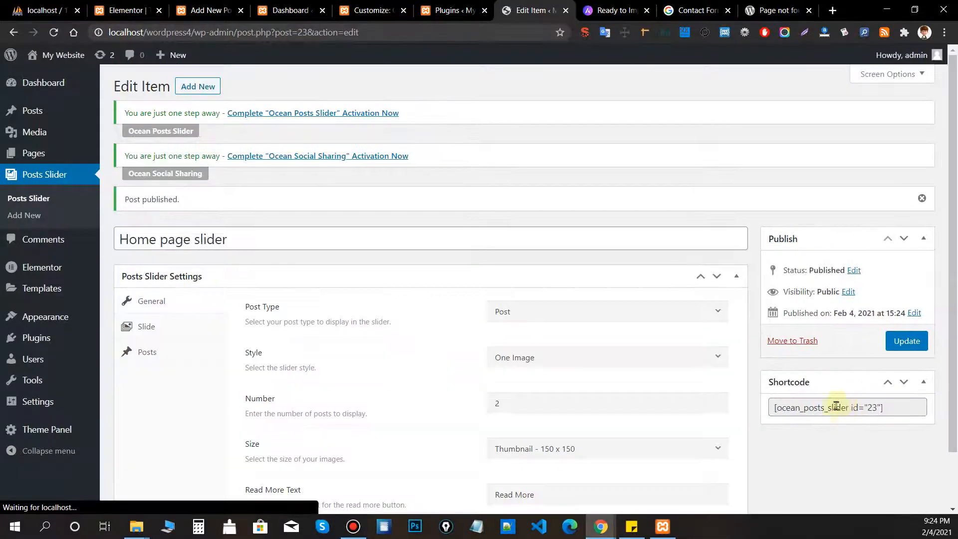
Copy the slider's shortcode from the Shortcode box.
click(814, 407)
drag(921, 405, 781, 407)
right_click(781, 406)
click(742, 296)
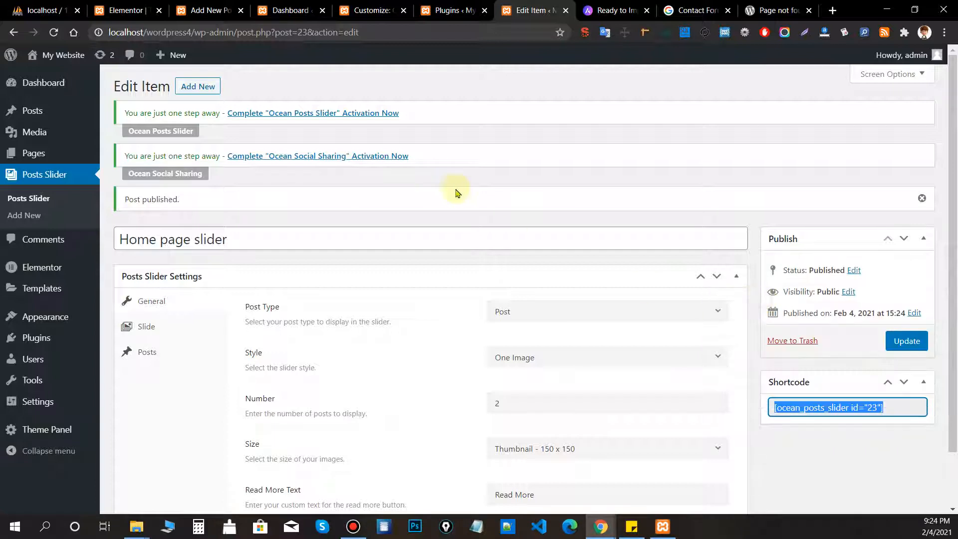
click(497, 160)
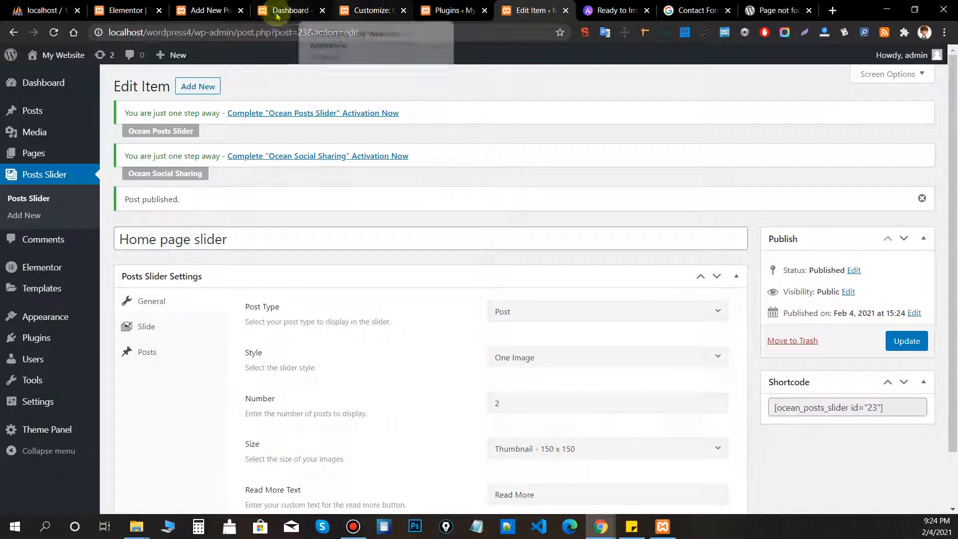
Open the Pages list and the Sample Page editor in new tabs.
middle_click(33, 158)
click(557, 11)
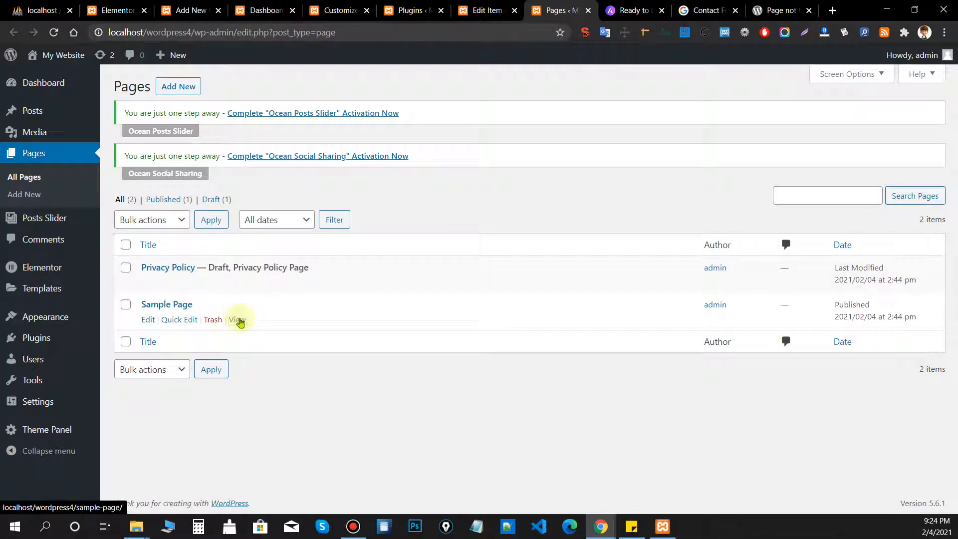
middle_click(148, 319)
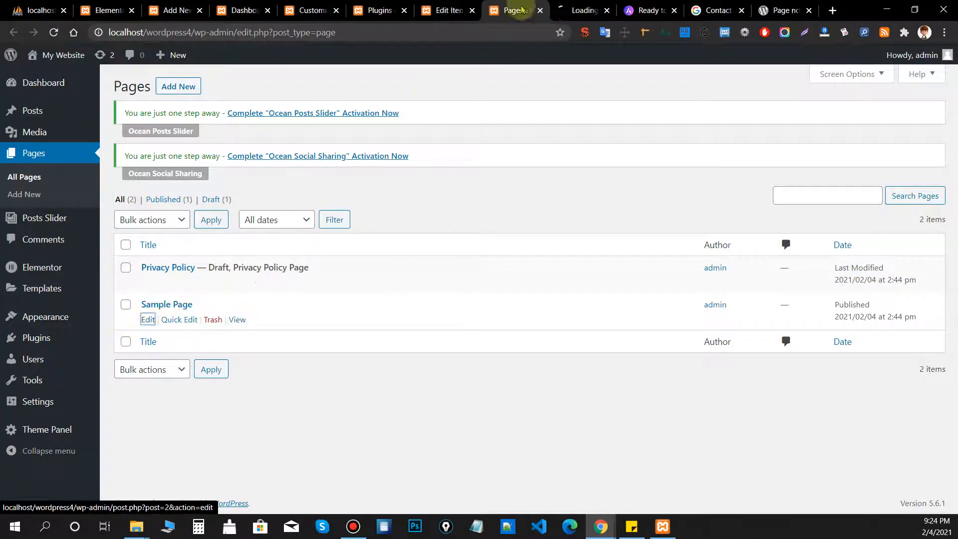
click(572, 15)
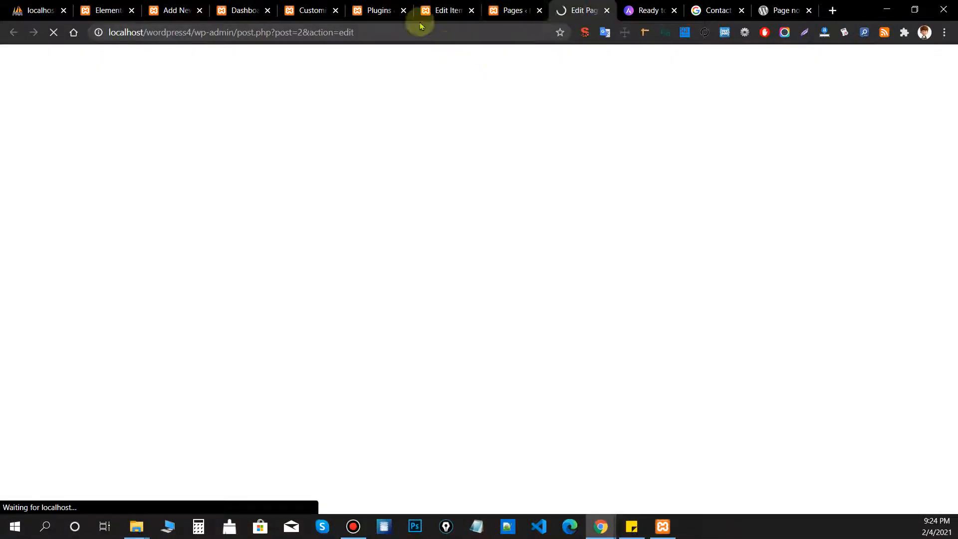
click(422, 14)
Reselect the whole shortcode text in the Shortcode box.
click(902, 402)
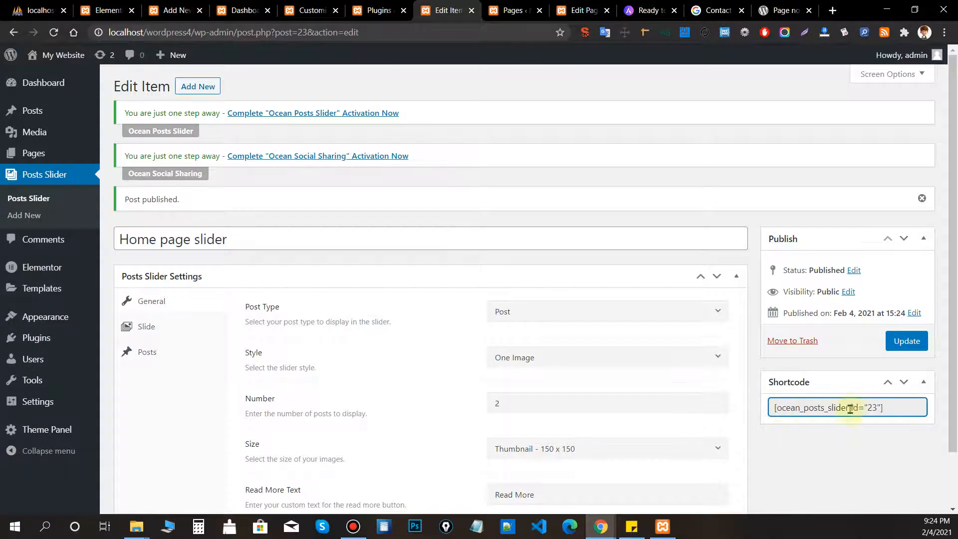
scroll(845, 384, down, 2)
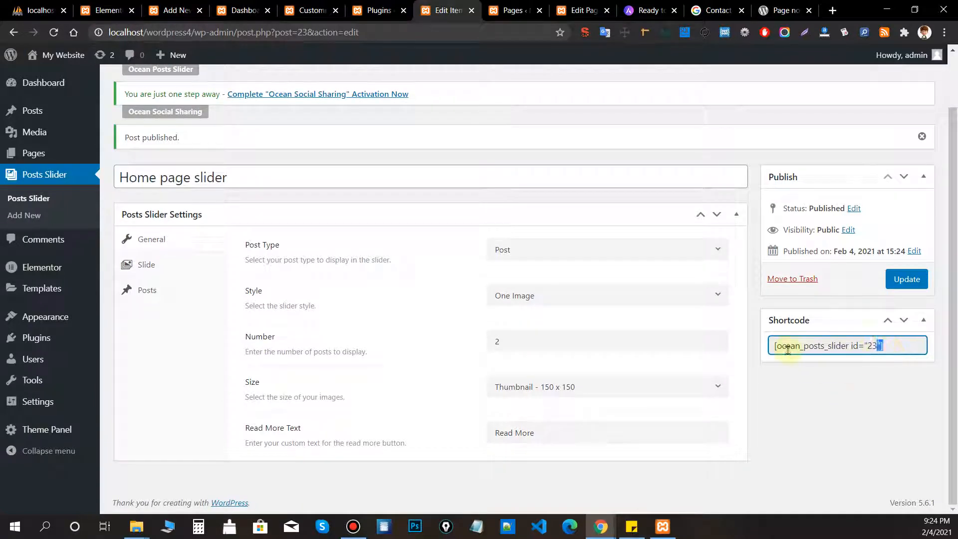
drag(777, 348, 766, 353)
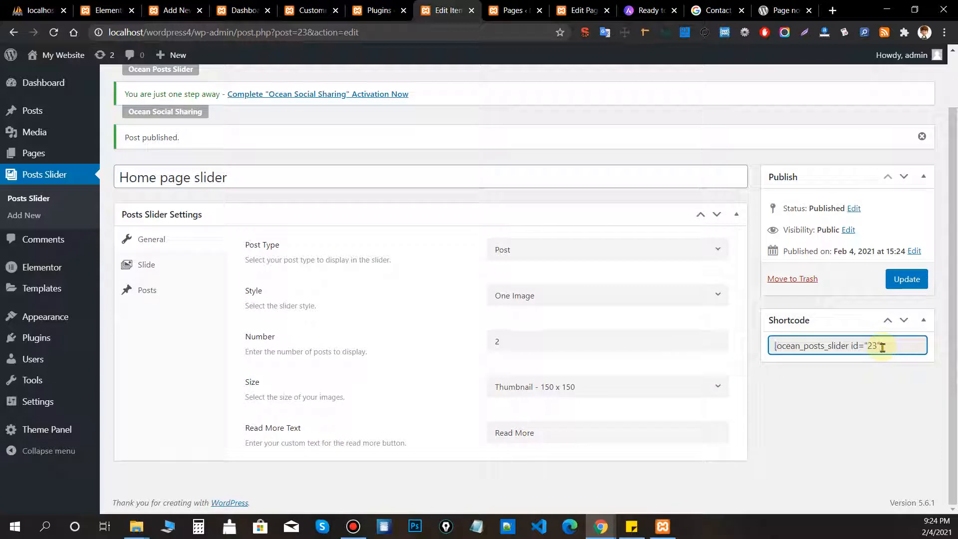
drag(883, 348, 771, 348)
Paste the shortcode over the slider title, then undo to restore the title.
click(428, 178)
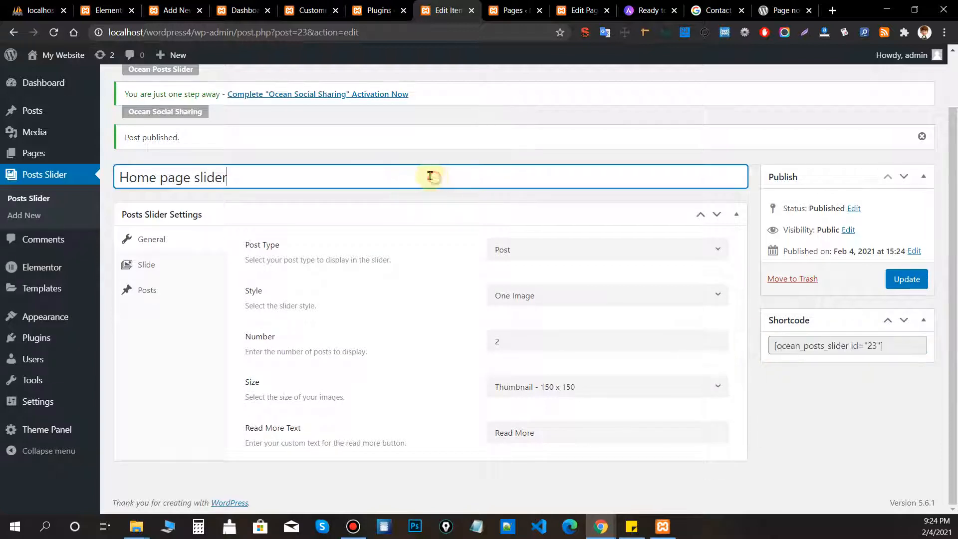
key(ctrl+v)
key(ctrl+a)
key(ctrl+v)
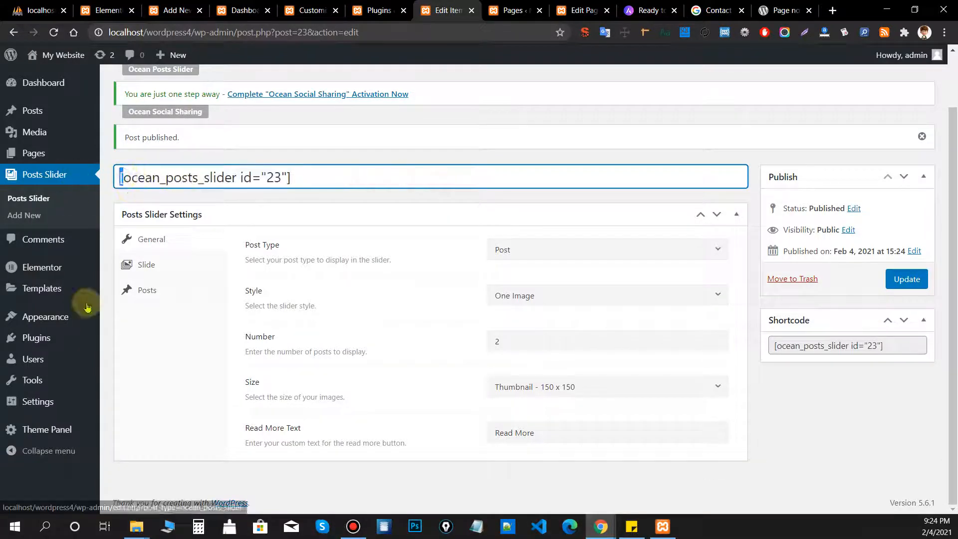
drag(287, 178, 382, 194)
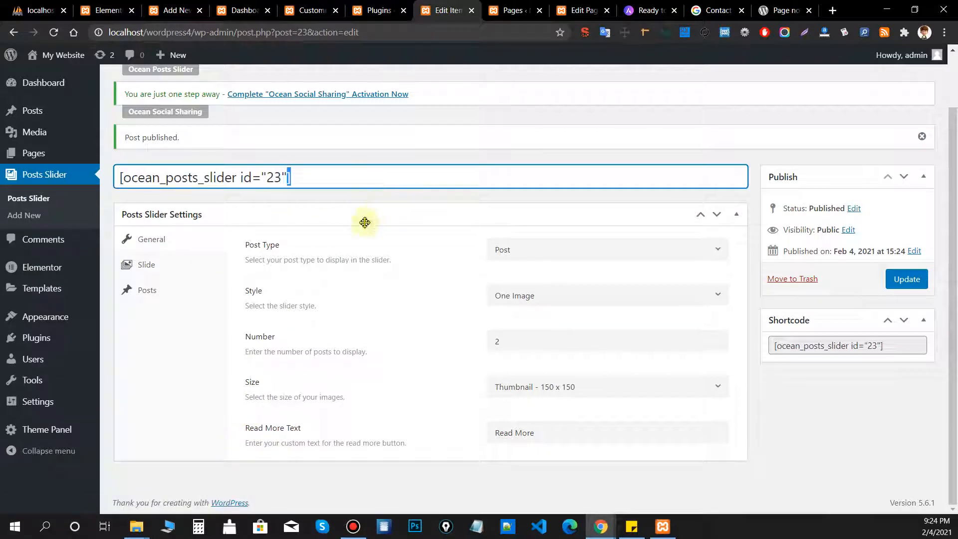
triple_click(310, 175)
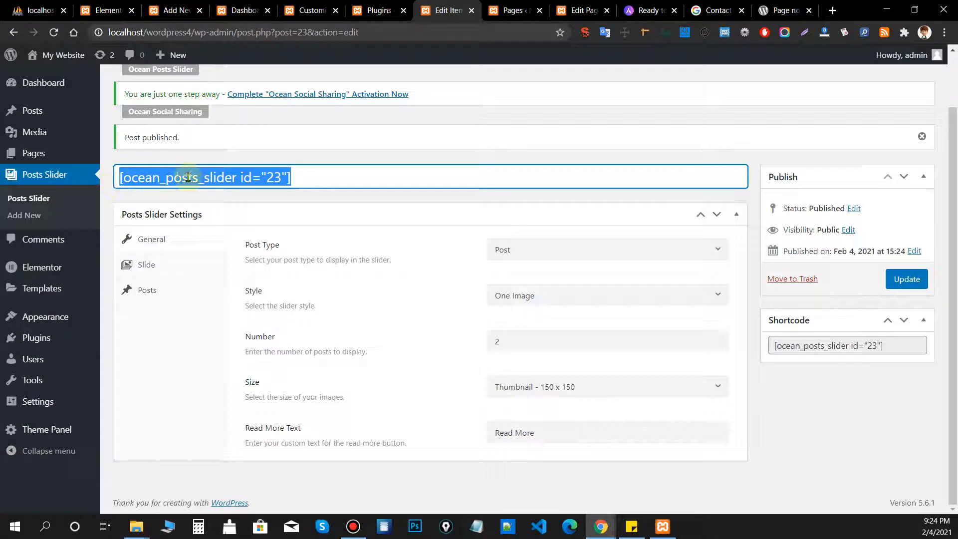
key(ctrl+z)
key(ctrl+z)
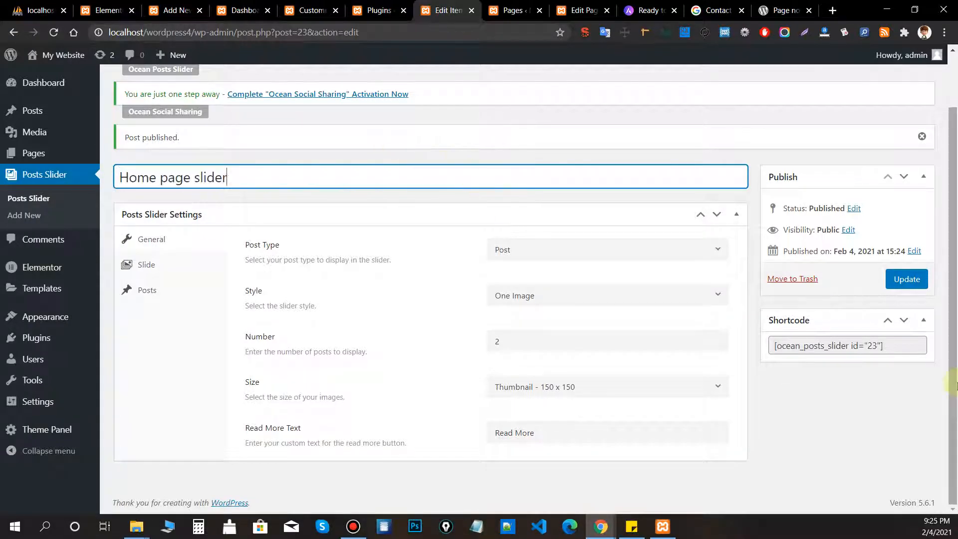
Select the full shortcode again and go to the Sample Page editor.
drag(904, 345, 773, 345)
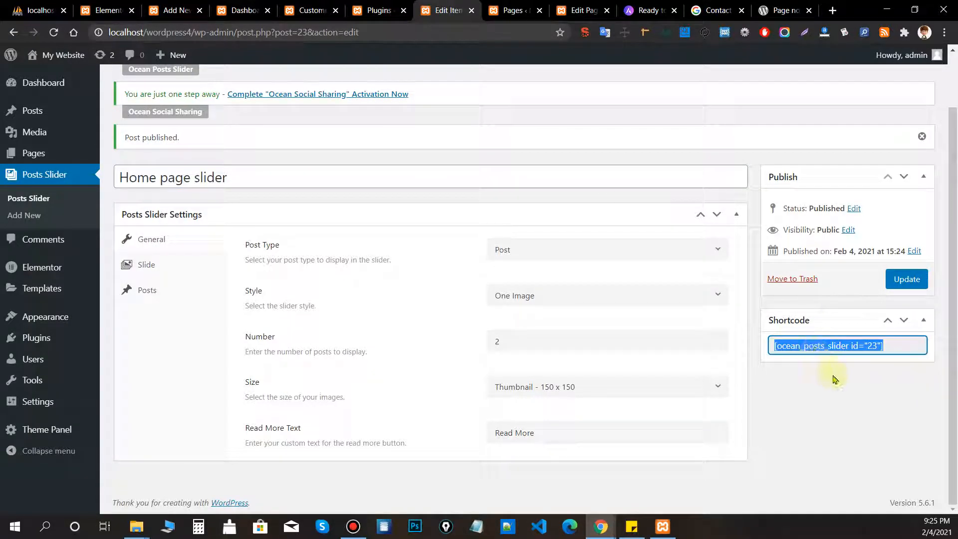
click(514, 10)
click(587, 12)
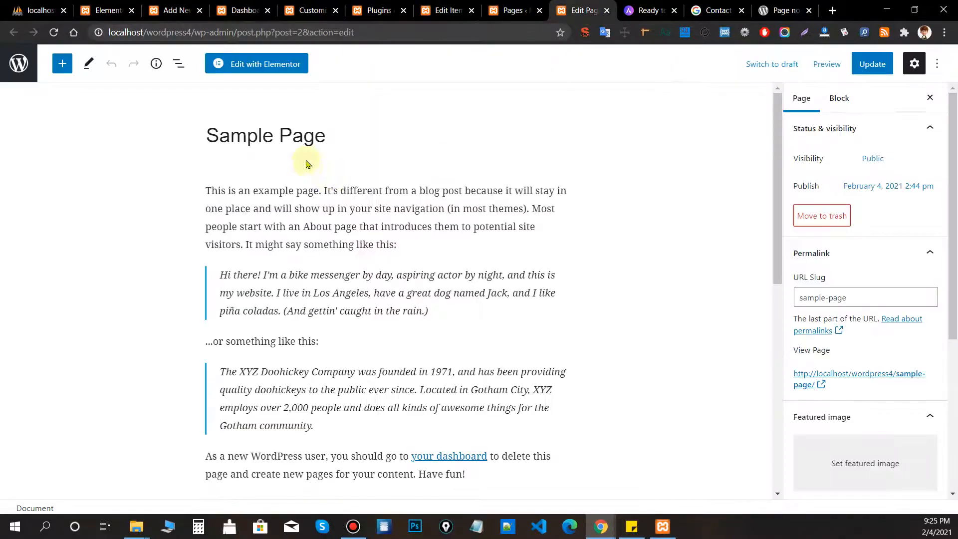
Replace all Sample Page content with the pasted [ocean_posts_slider id="23"] shortcode.
click(368, 226)
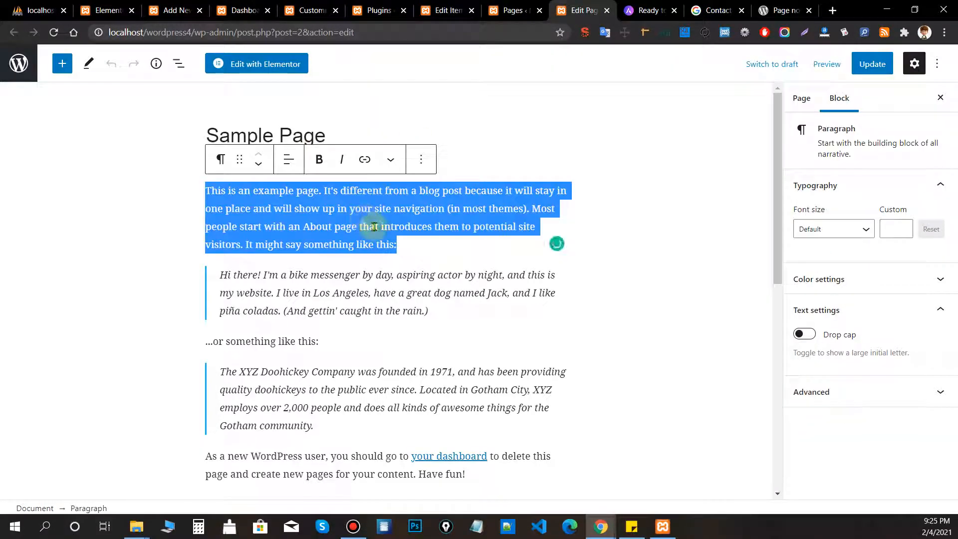
click(185, 149)
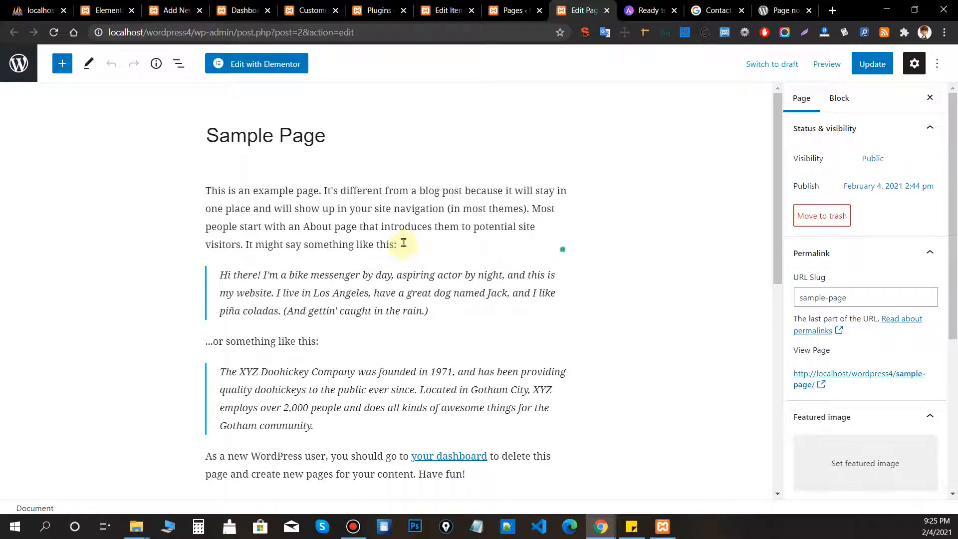
drag(401, 236, 414, 246)
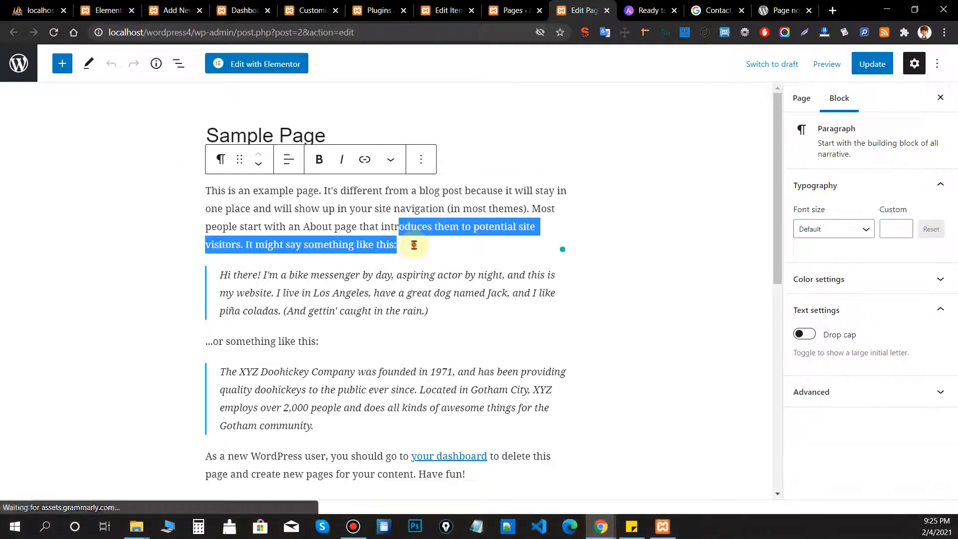
click(414, 245)
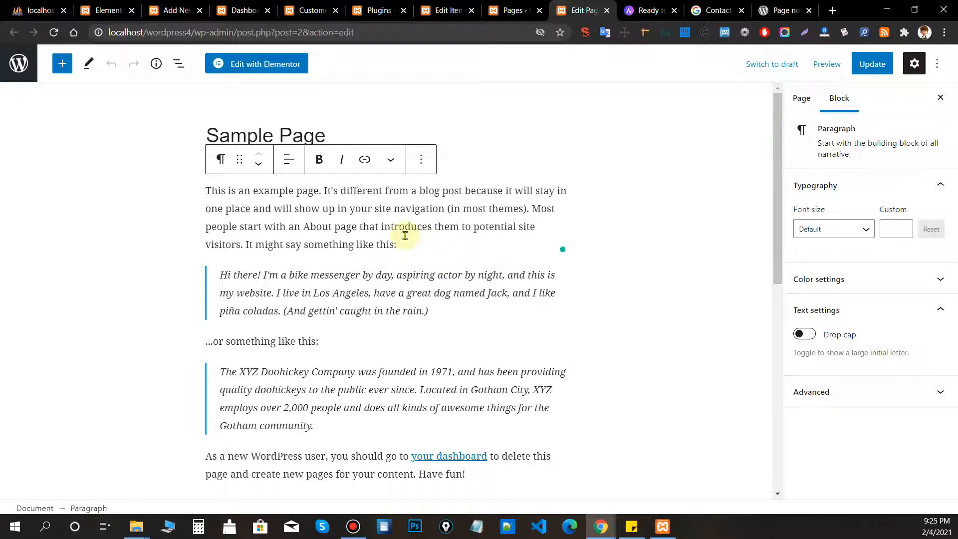
key(ctrl+a)
key(ctrl+a)
key(BackSpace)
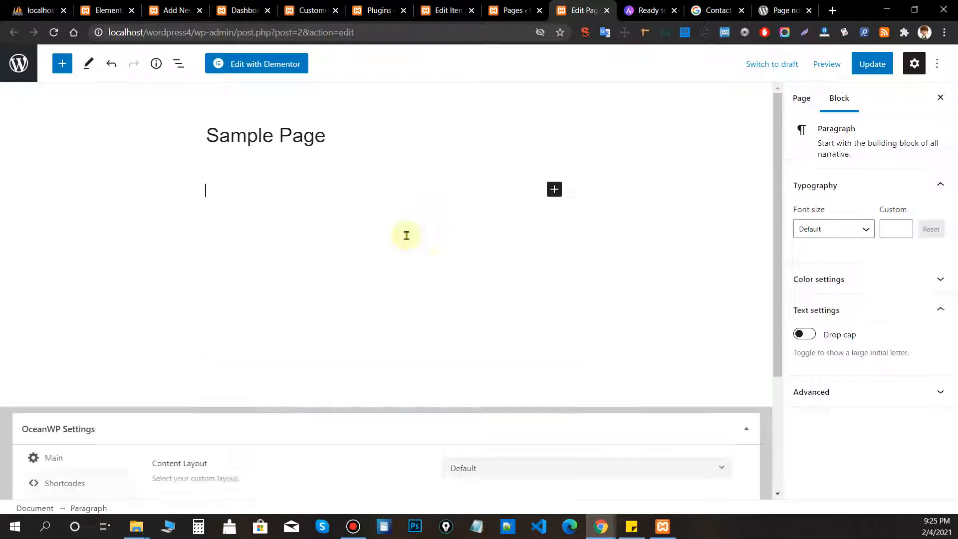
key(ctrl+v)
click(430, 344)
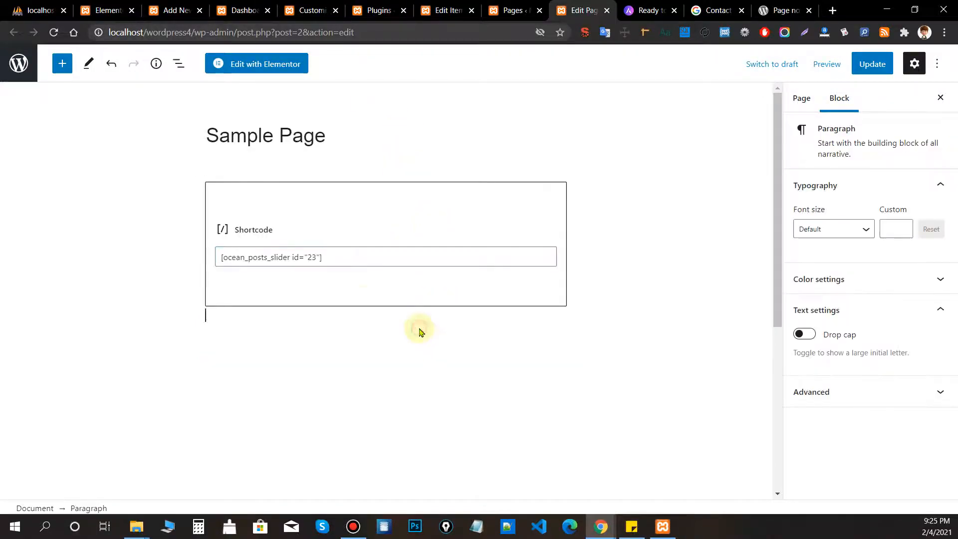
click(358, 290)
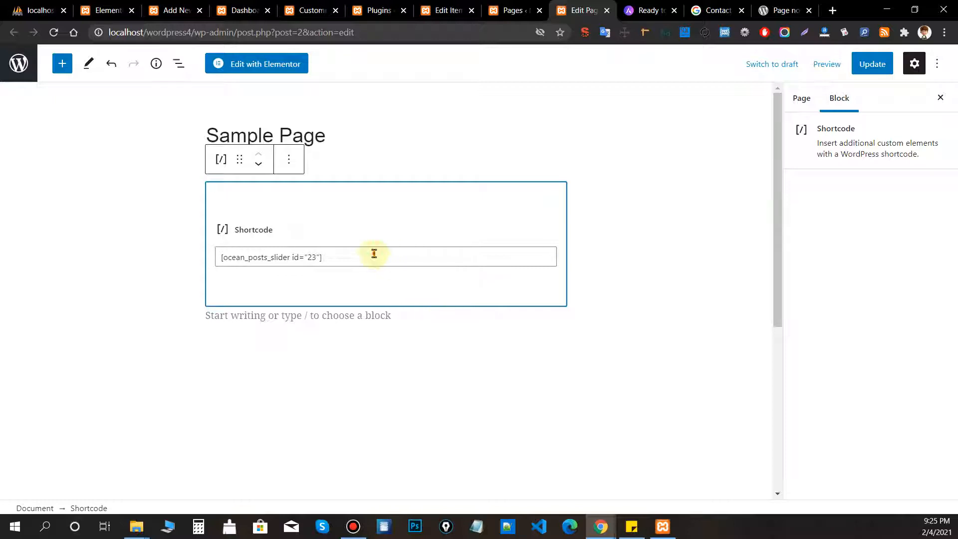
drag(375, 253, 195, 246)
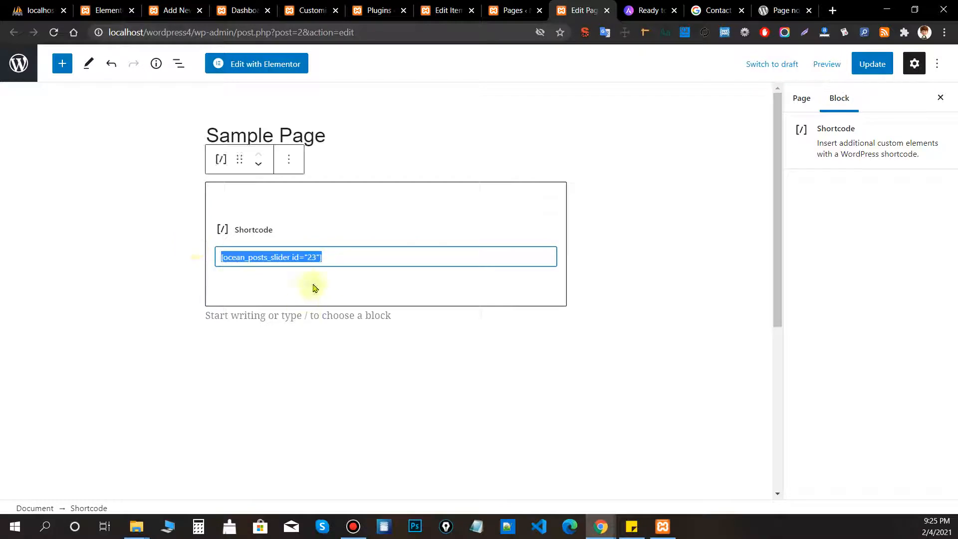
Update the Sample Page and preview it in a new tab.
click(873, 64)
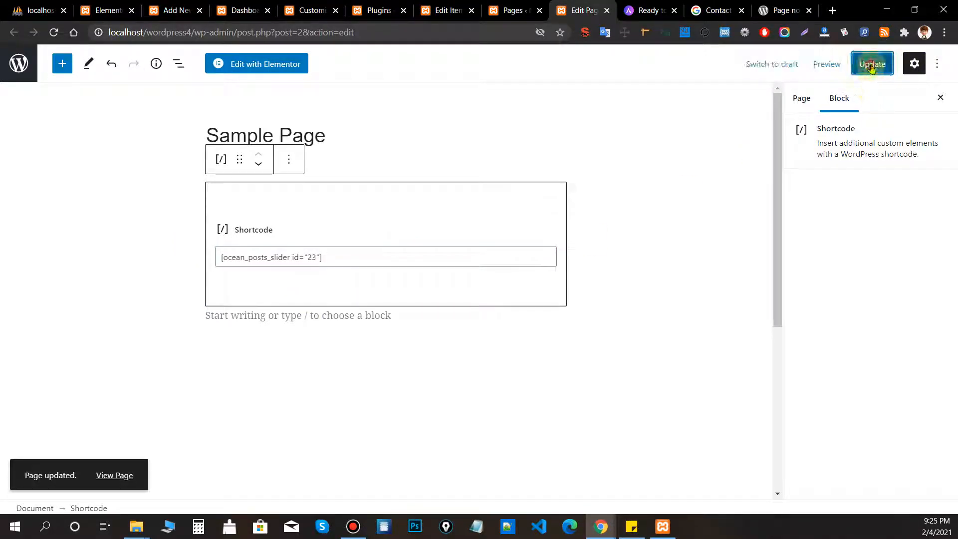
click(871, 65)
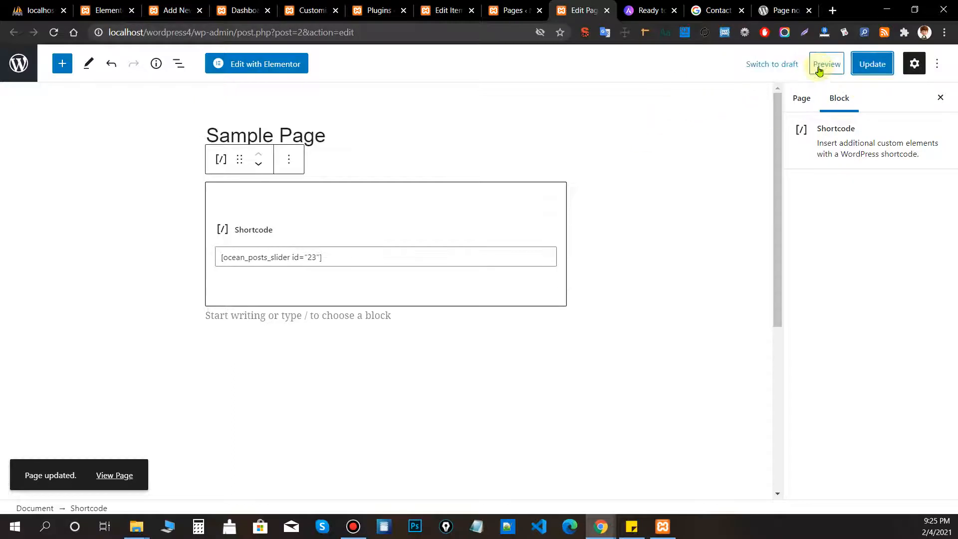
click(830, 67)
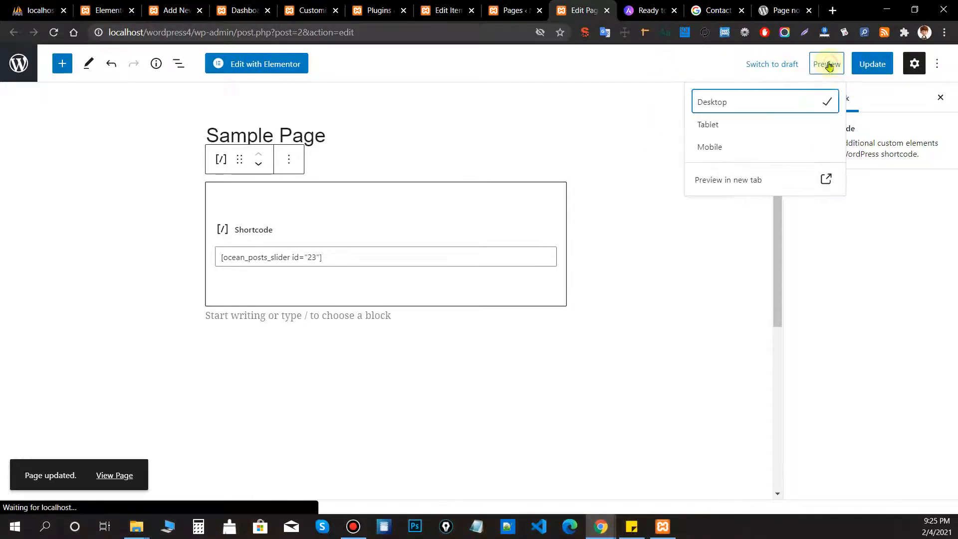
click(780, 183)
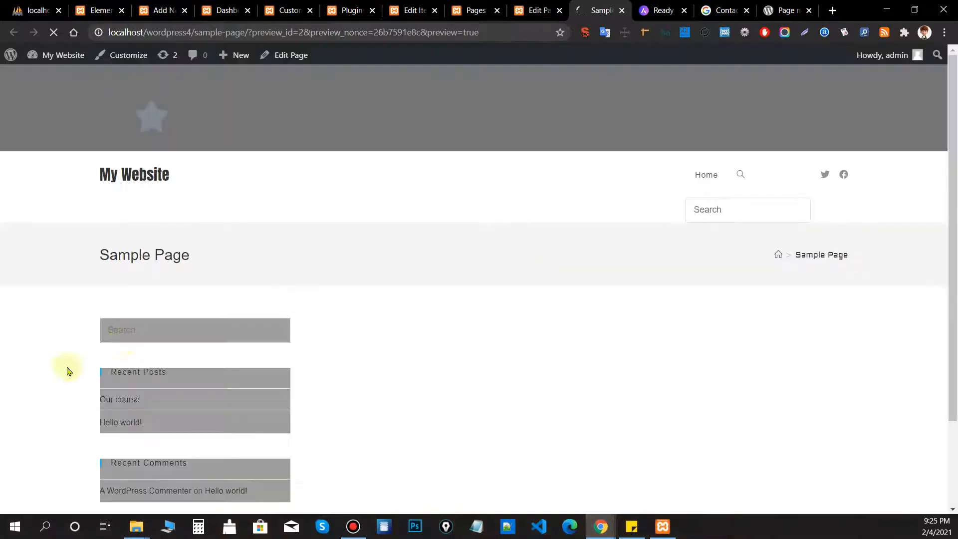
Scroll the Sample Page preview, then move back through the editor and Pages tabs.
scroll(428, 250, down, 2)
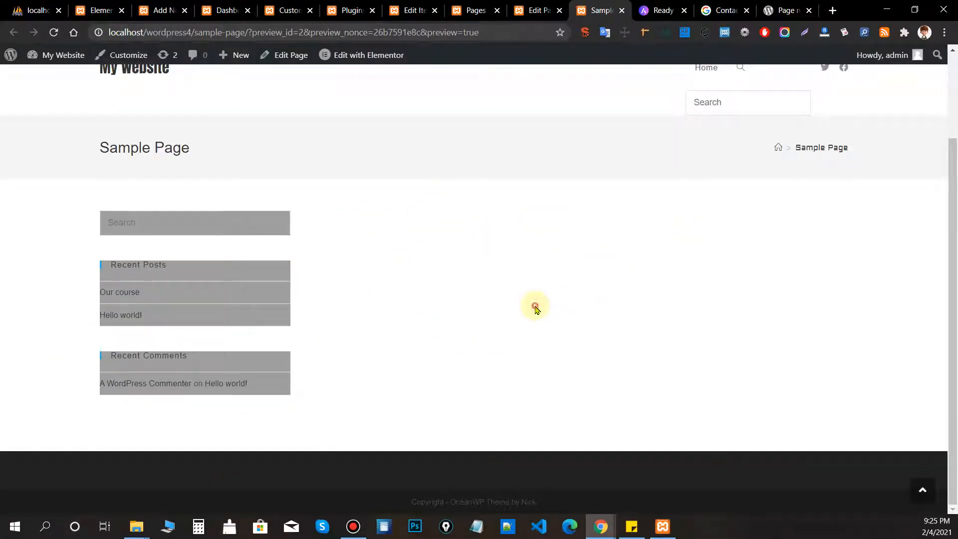
scroll(531, 277, up, 2)
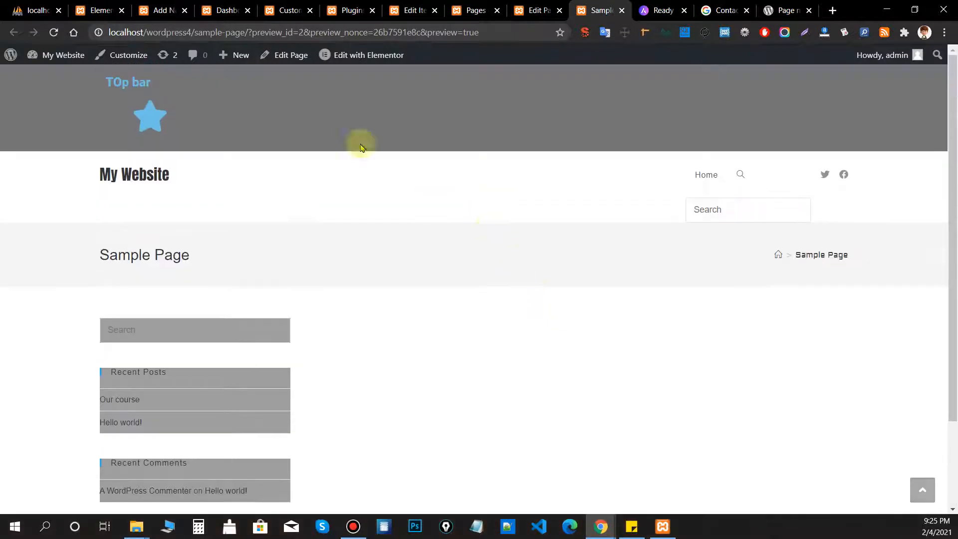
mouse_move(352, 55)
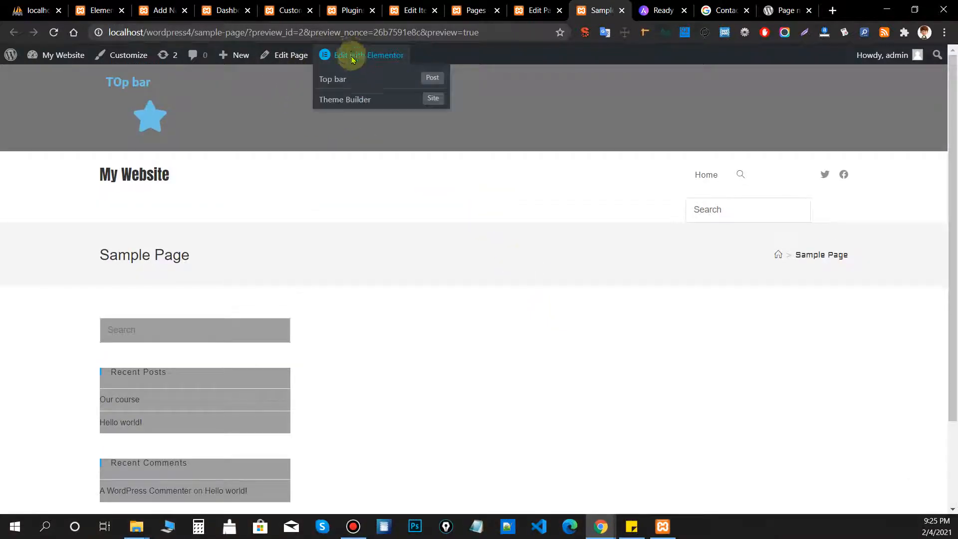
click(529, 9)
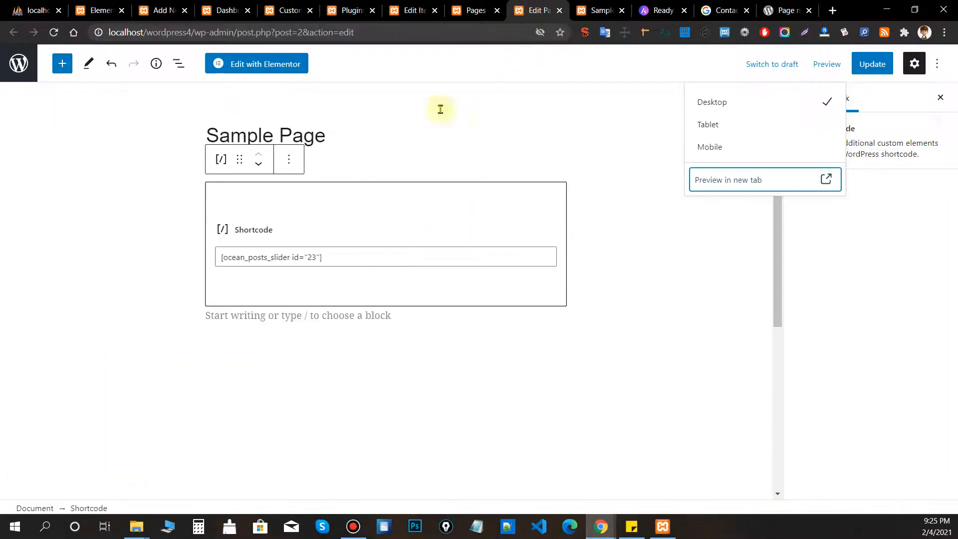
click(472, 10)
click(412, 10)
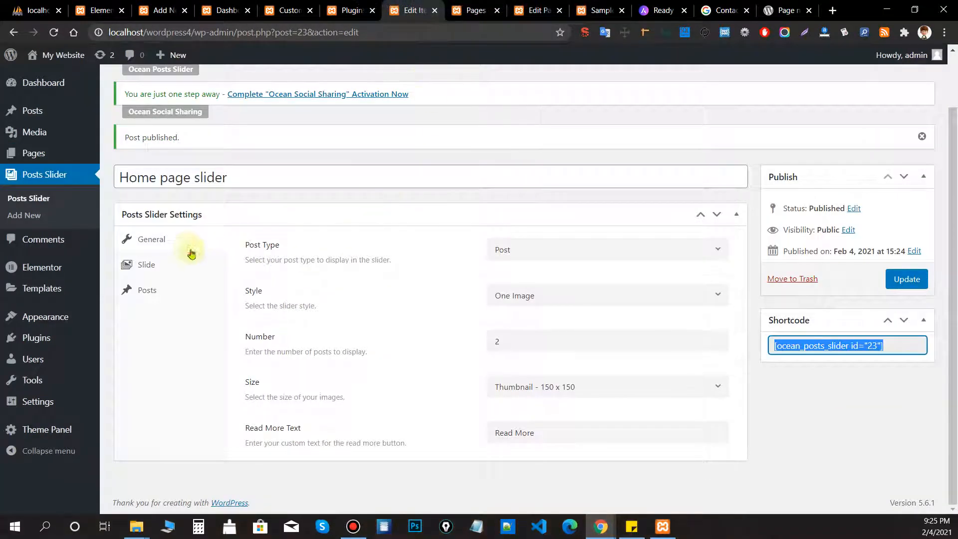
Review the slider's style and post type choices unchanged, then show its Slide settings.
click(191, 253)
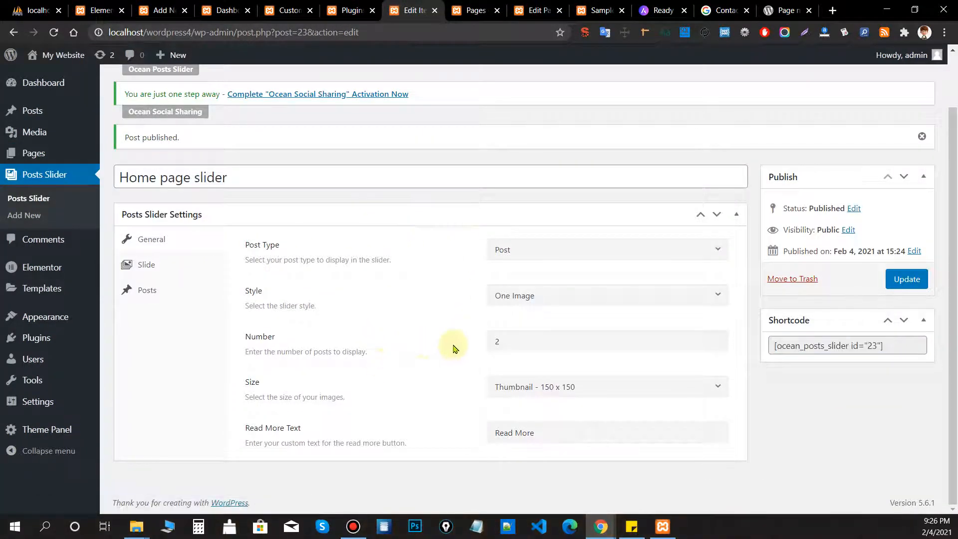
click(558, 305)
click(552, 270)
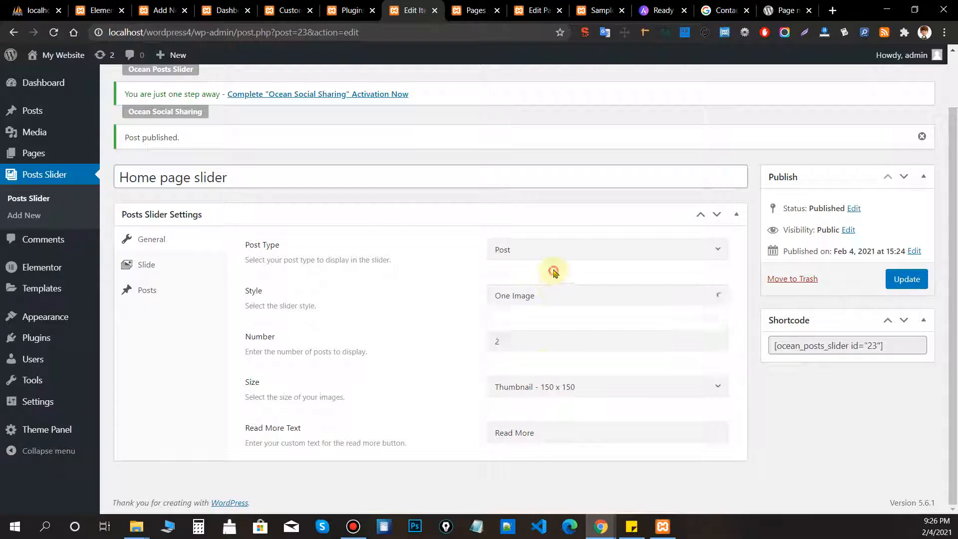
click(545, 250)
click(390, 288)
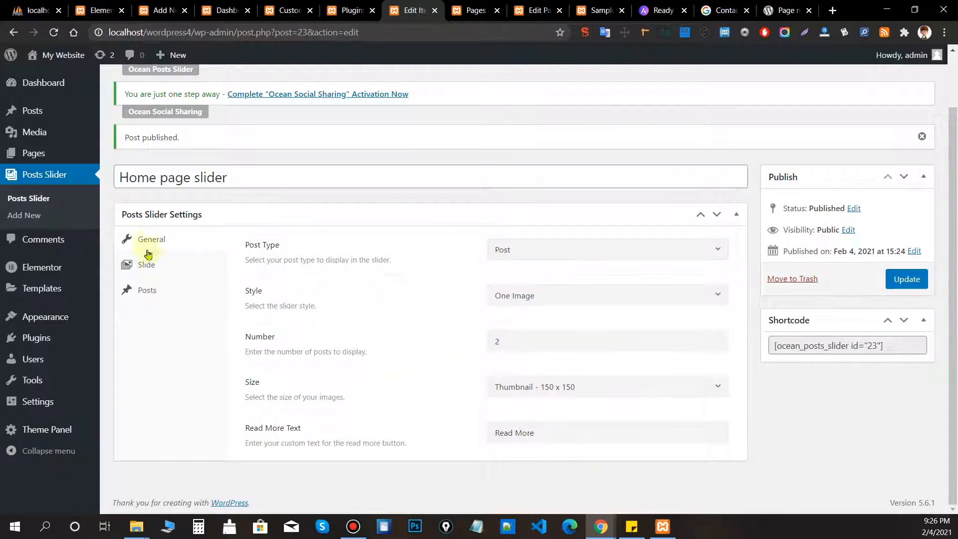
click(148, 254)
Inspect the Sample Page's right-sidebar element in DevTools.
click(551, 7)
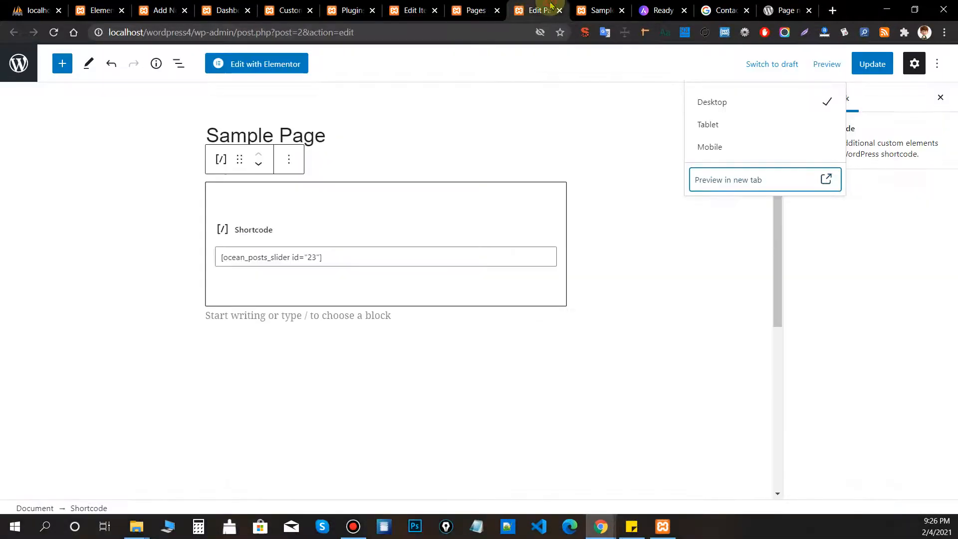
click(577, 6)
right_click(564, 338)
click(589, 327)
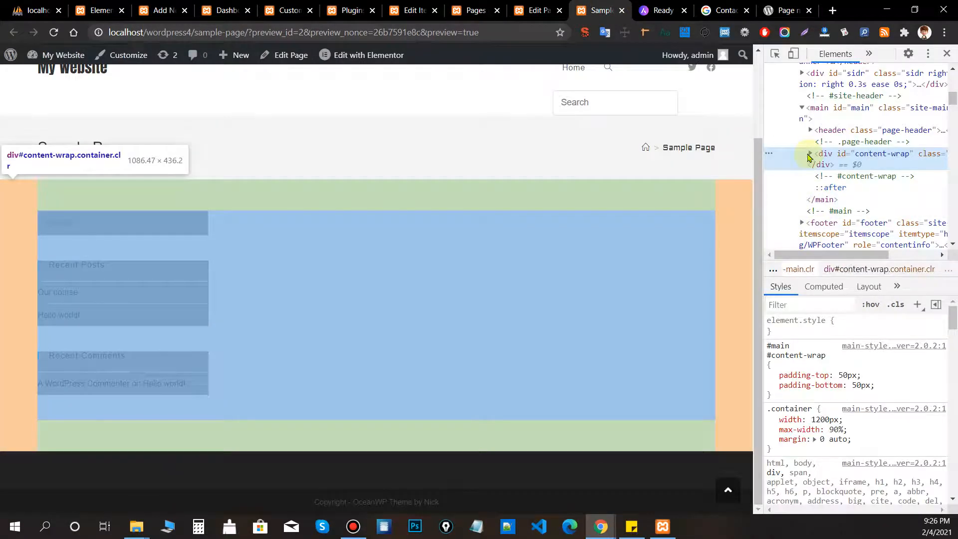
click(811, 154)
click(833, 203)
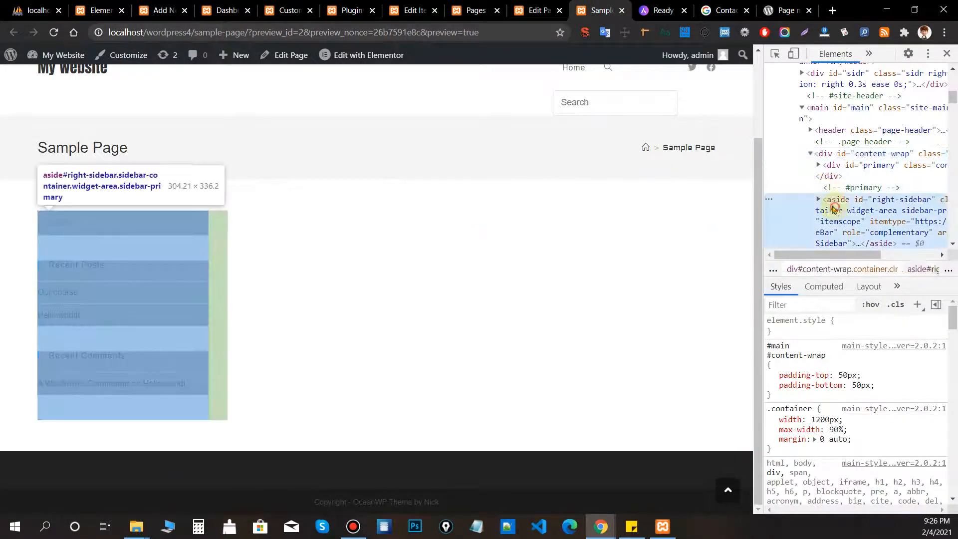
scroll(833, 190, down, 3)
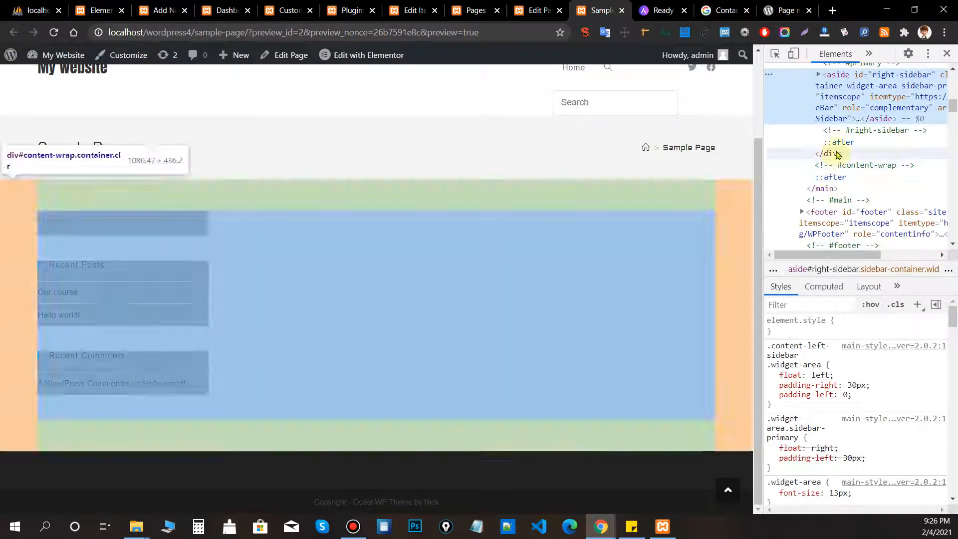
scroll(838, 172, down, 2)
Step the preview's slider to the next post and back to 'Hello world!'.
click(520, 19)
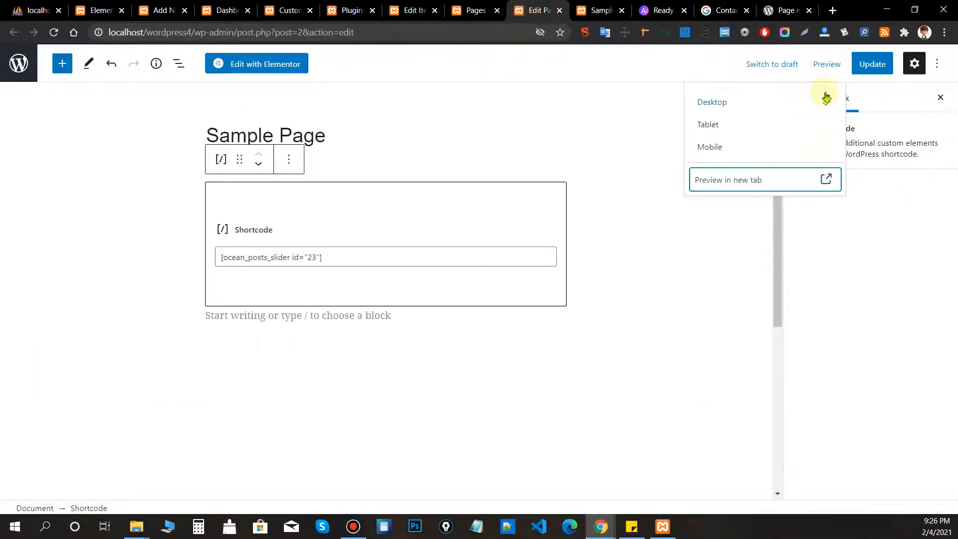
click(667, 314)
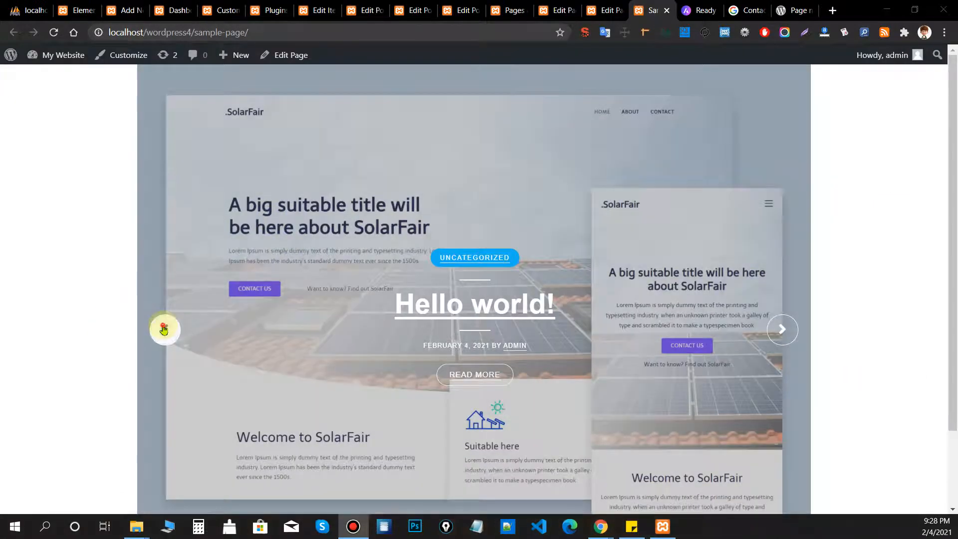
click(165, 328)
click(782, 329)
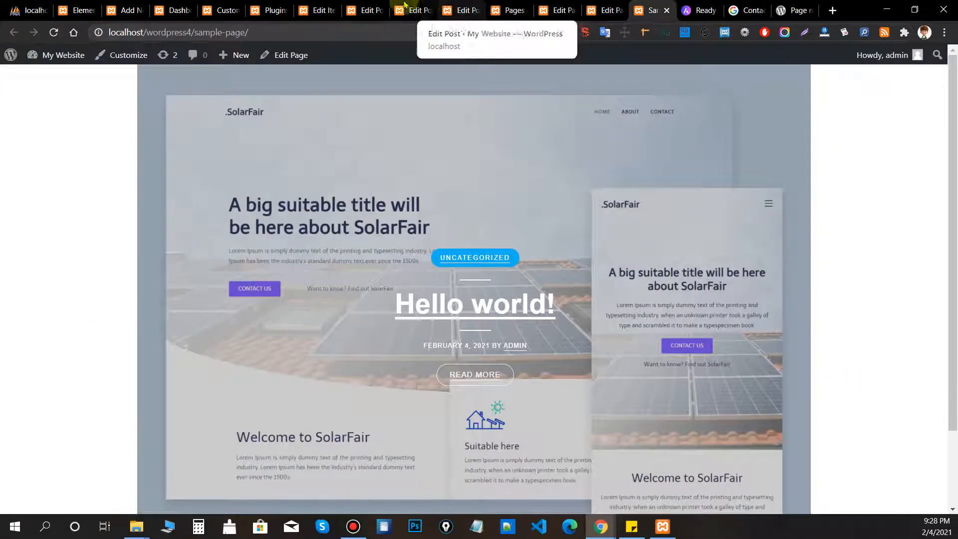
Close the three unneeded post editor tabs and return to the slider settings.
click(319, 10)
click(355, 10)
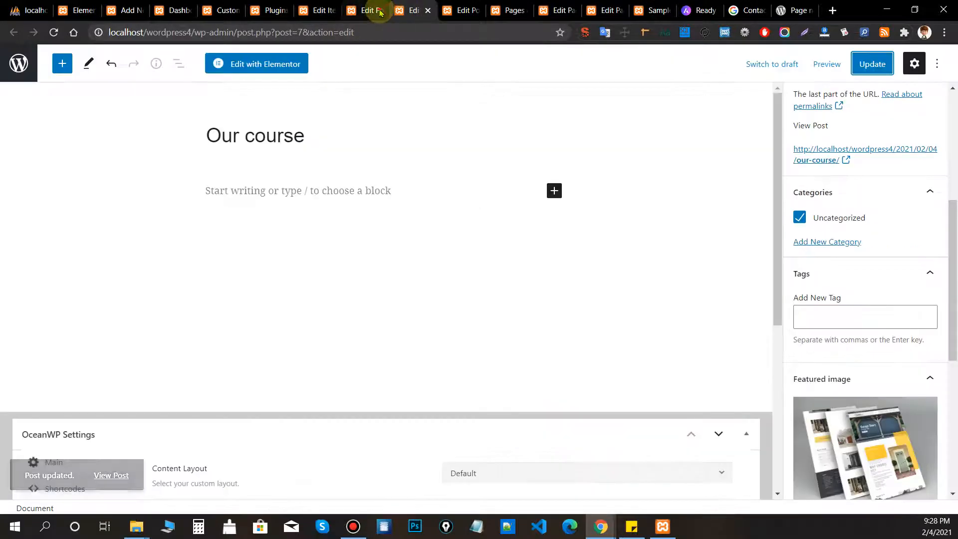
click(380, 10)
click(380, 10)
click(380, 10)
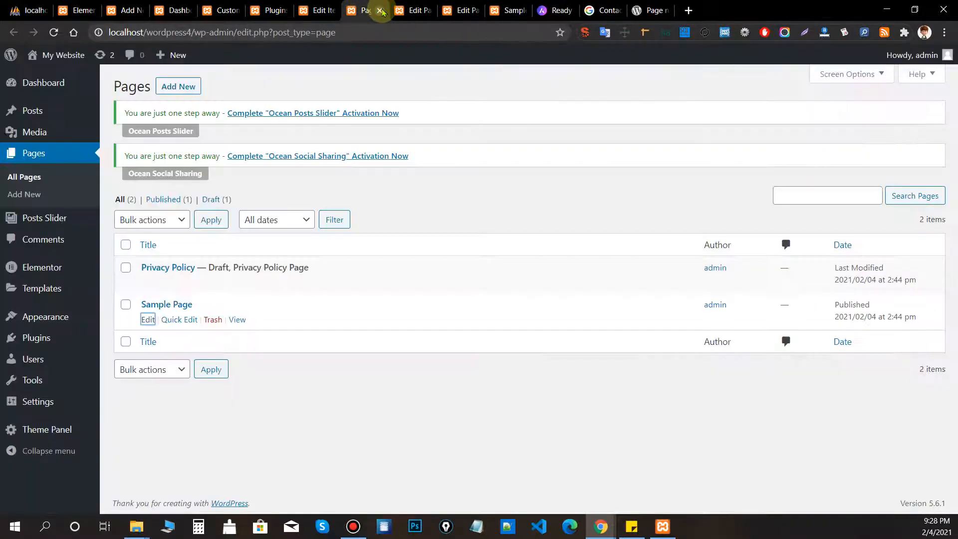
click(317, 9)
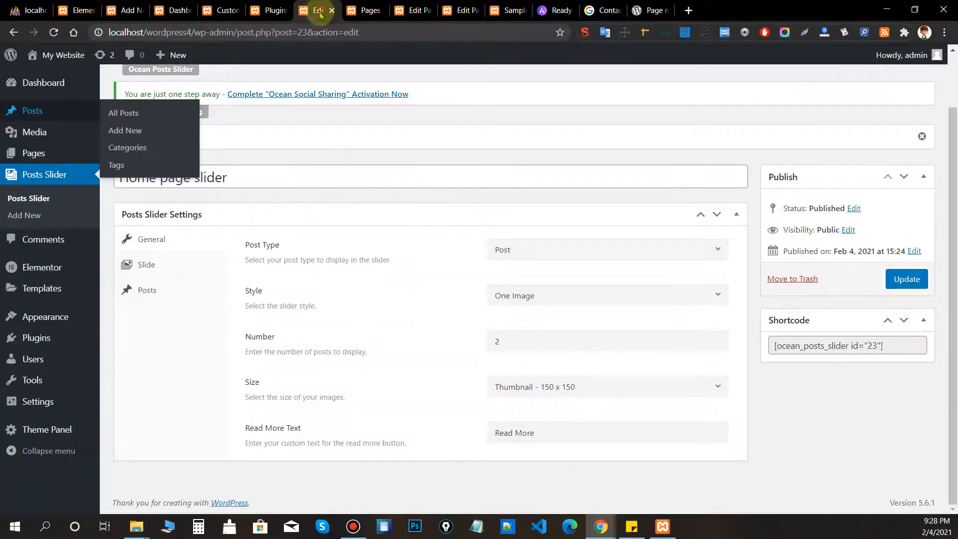
Select the slider's shortcode, then open and back out of the Sample Page editor.
click(904, 348)
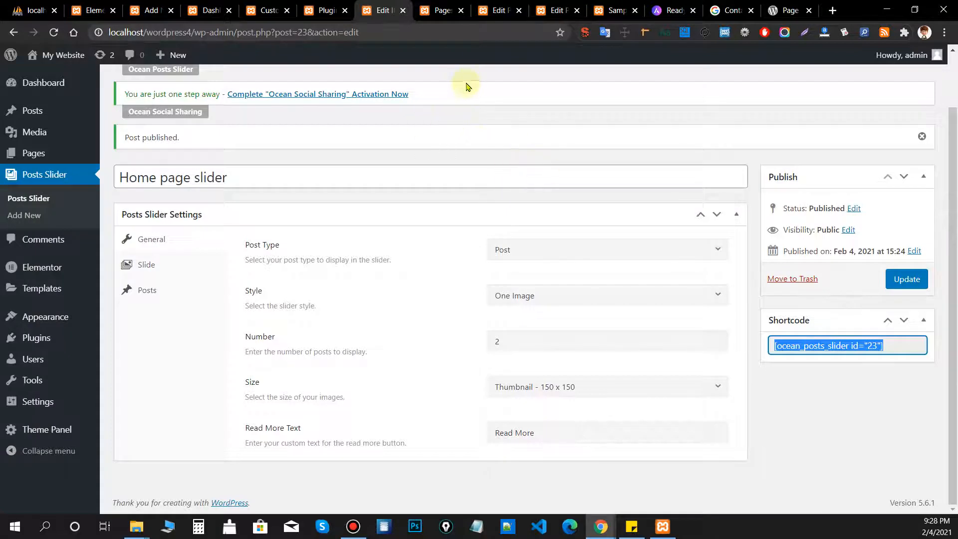
click(448, 6)
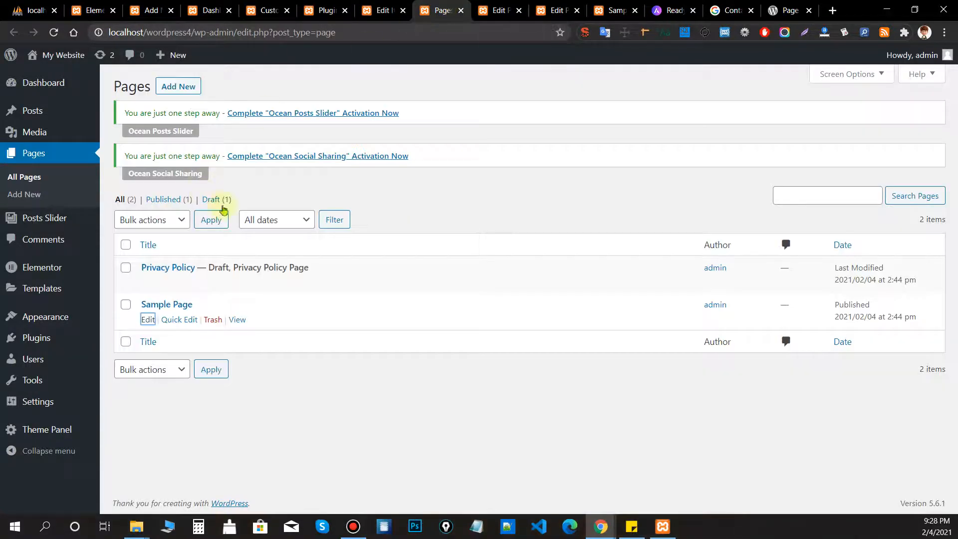
click(149, 319)
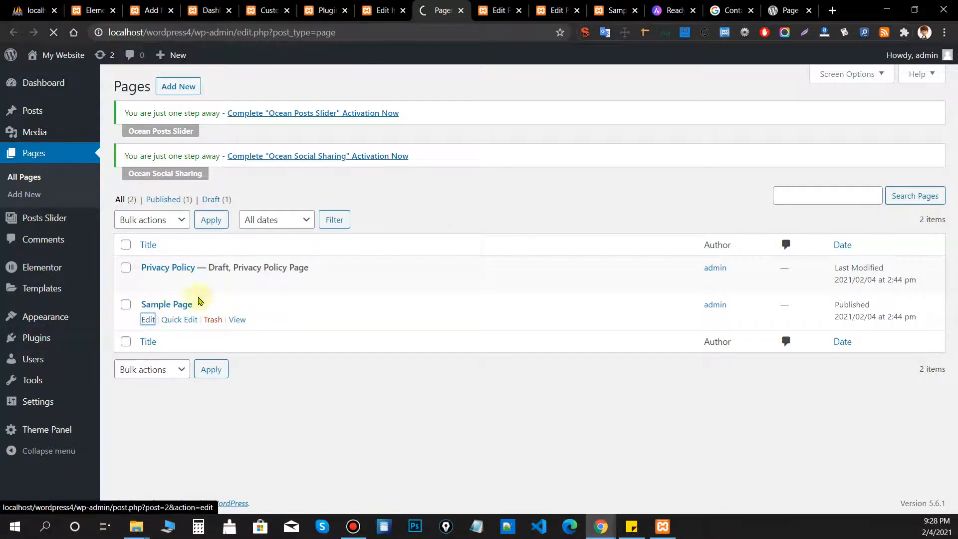
key(alt+Left)
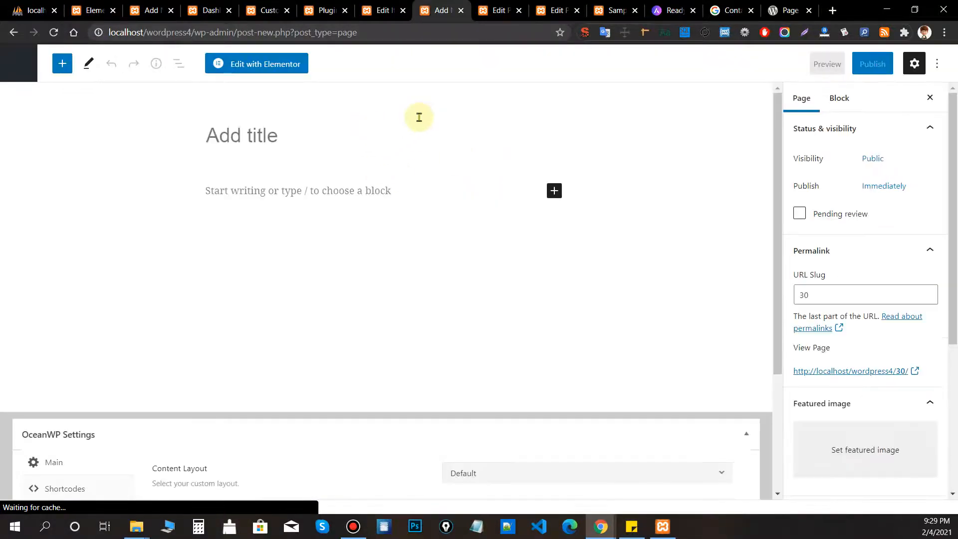
Publish a new page titled 'Home', view it live, then go to the Plugins page.
text(Home)
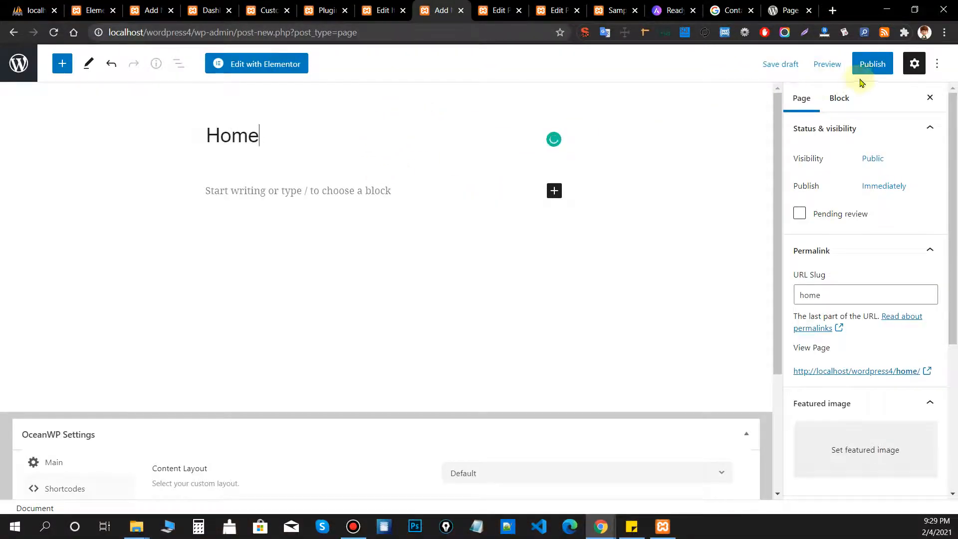
click(866, 70)
click(843, 63)
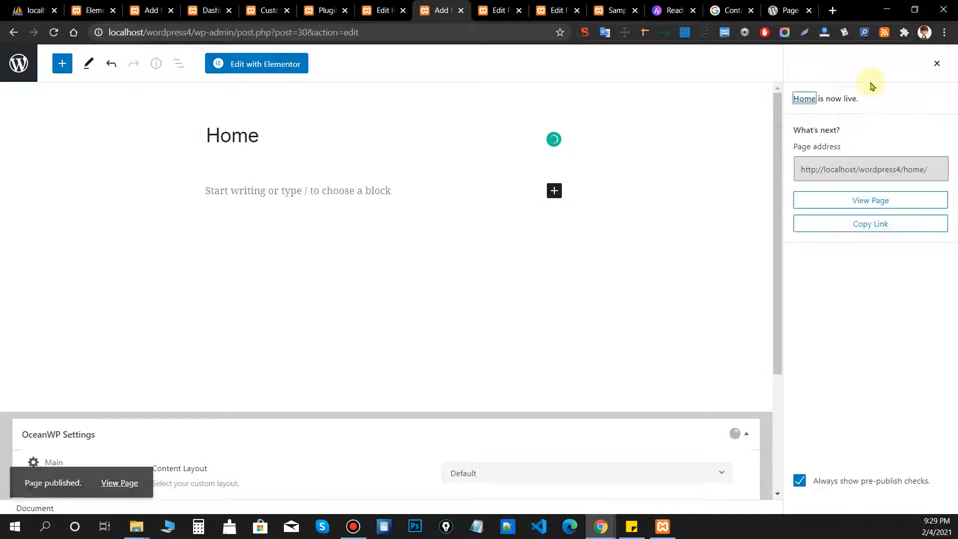
click(881, 200)
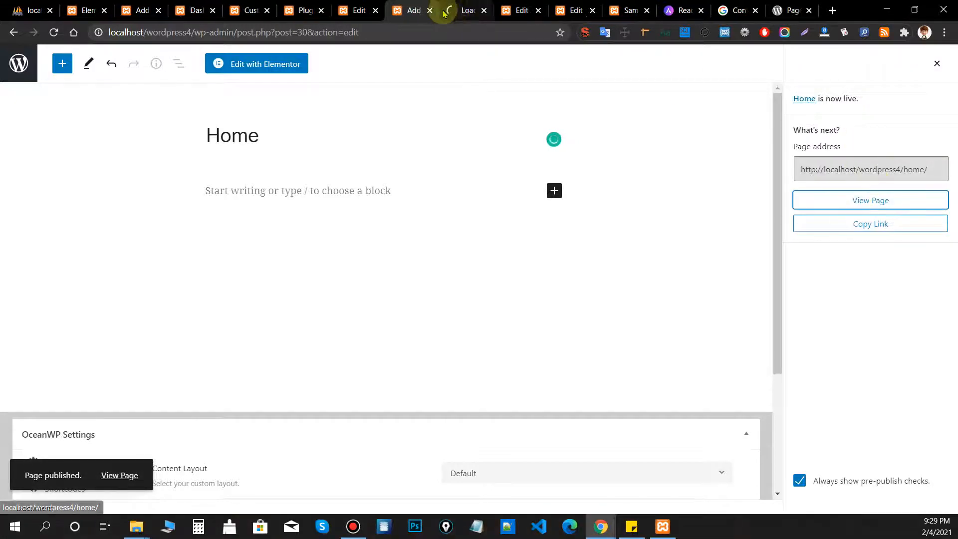
click(429, 11)
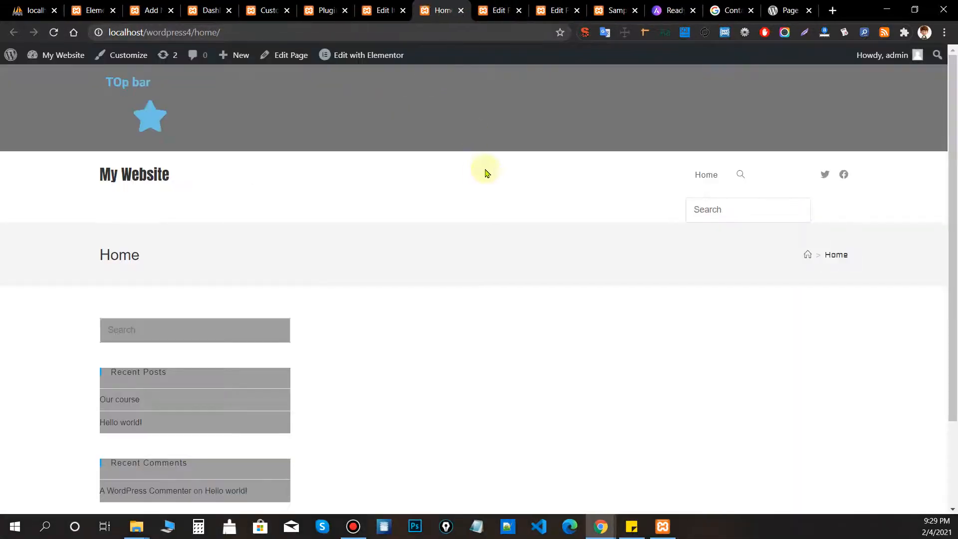
click(326, 11)
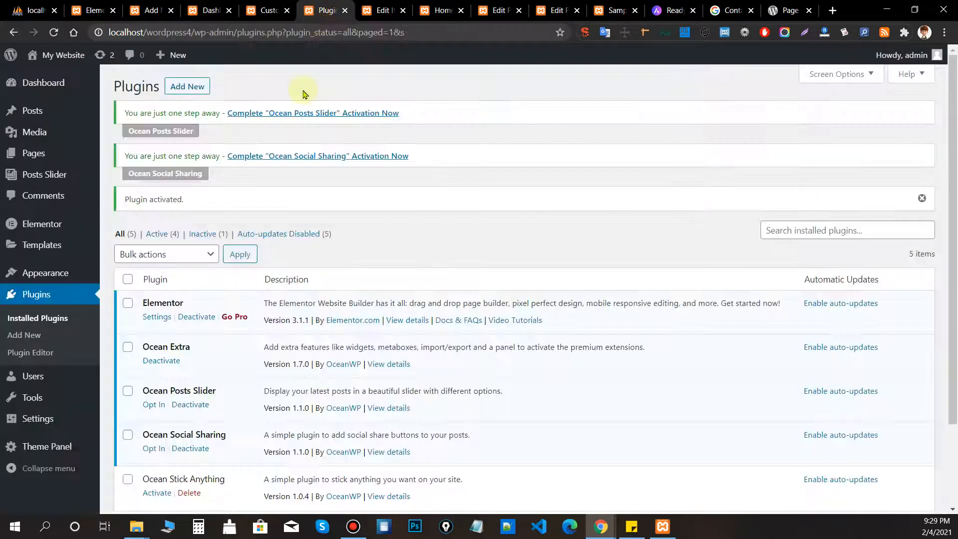
In Reading settings, set the homepage to the static page 'Home' and save.
mouse_move(64, 423)
click(146, 411)
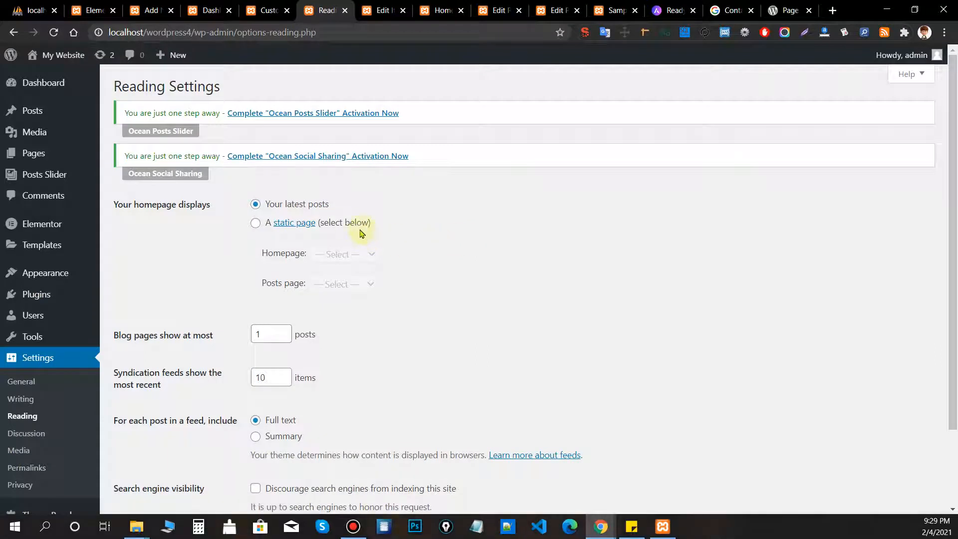
click(343, 226)
click(344, 254)
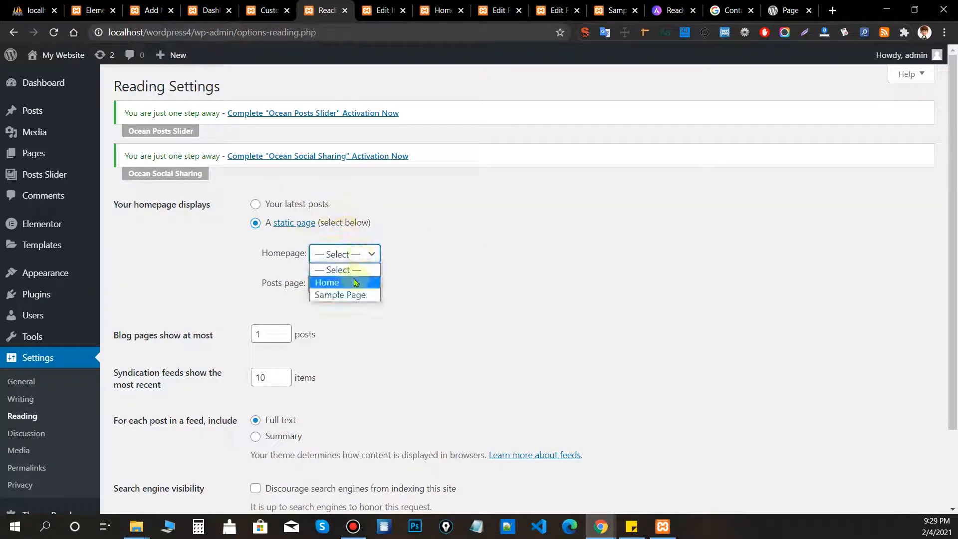
click(352, 279)
scroll(306, 362, down, 2)
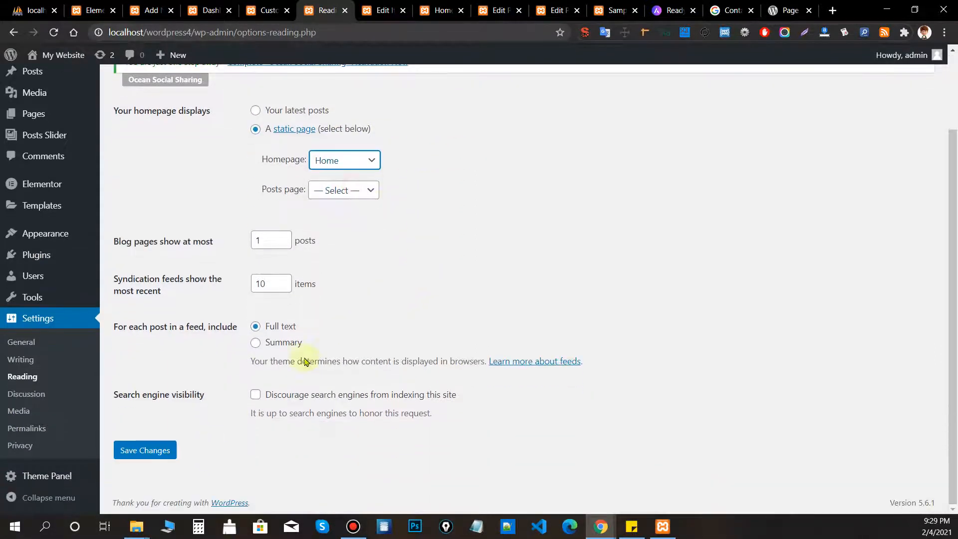
click(165, 453)
Load the site's front page via the site title and scroll through it.
click(441, 10)
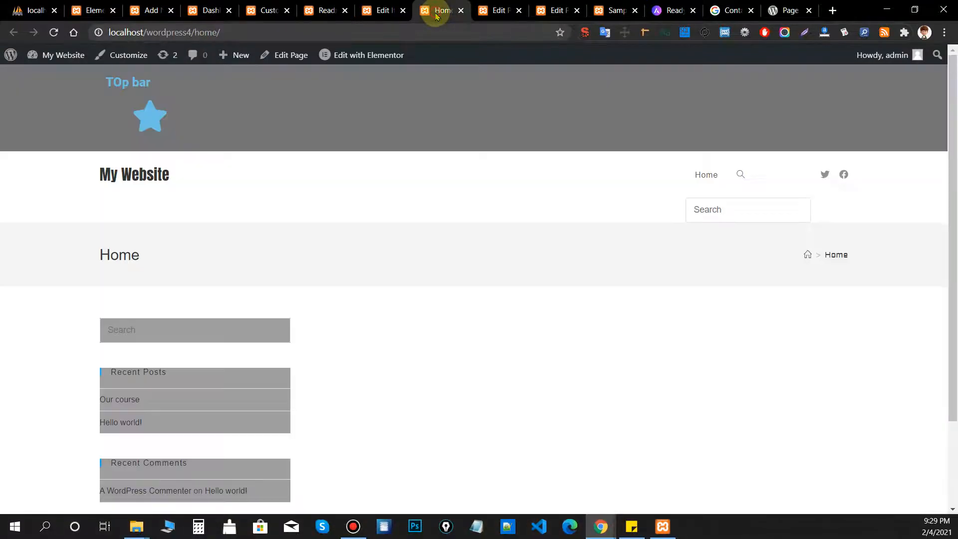
click(120, 185)
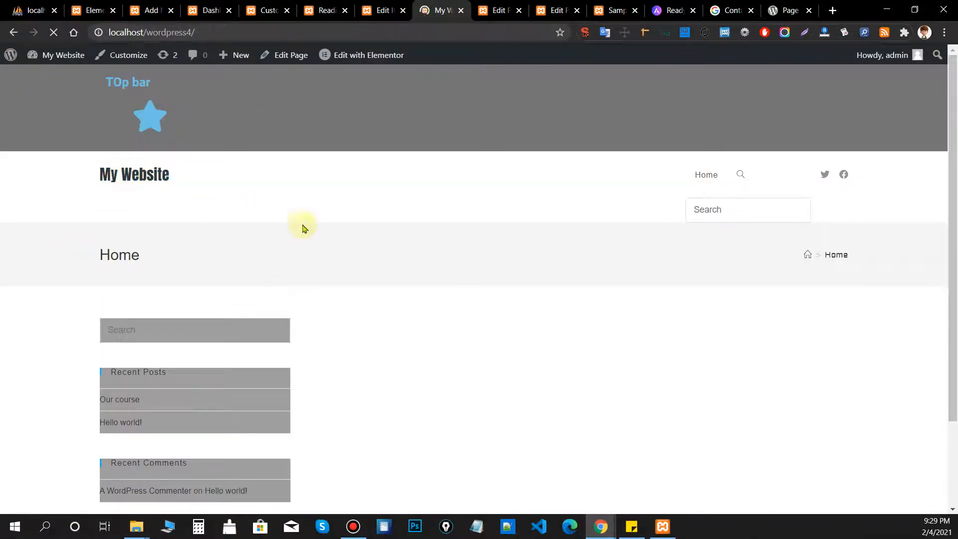
scroll(509, 333, down, 2)
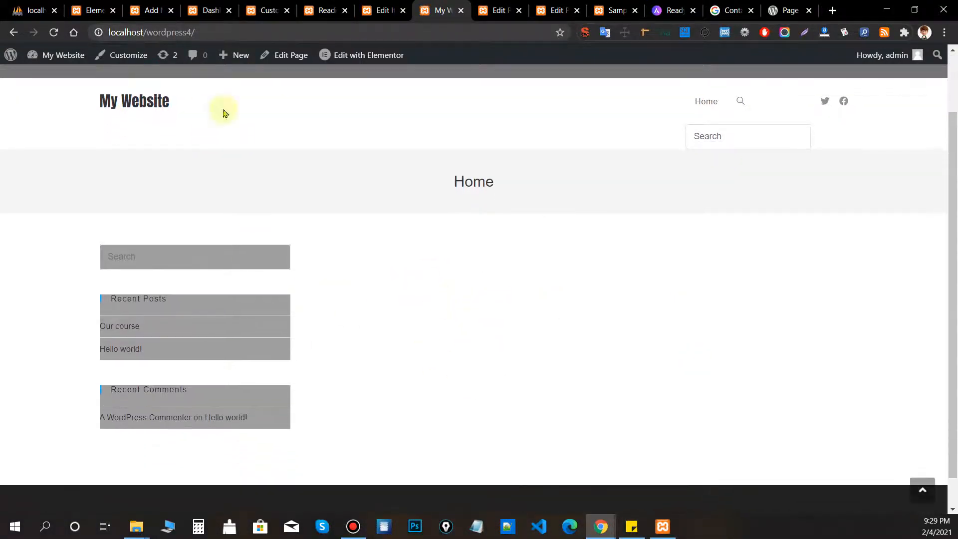
mouse_move(357, 59)
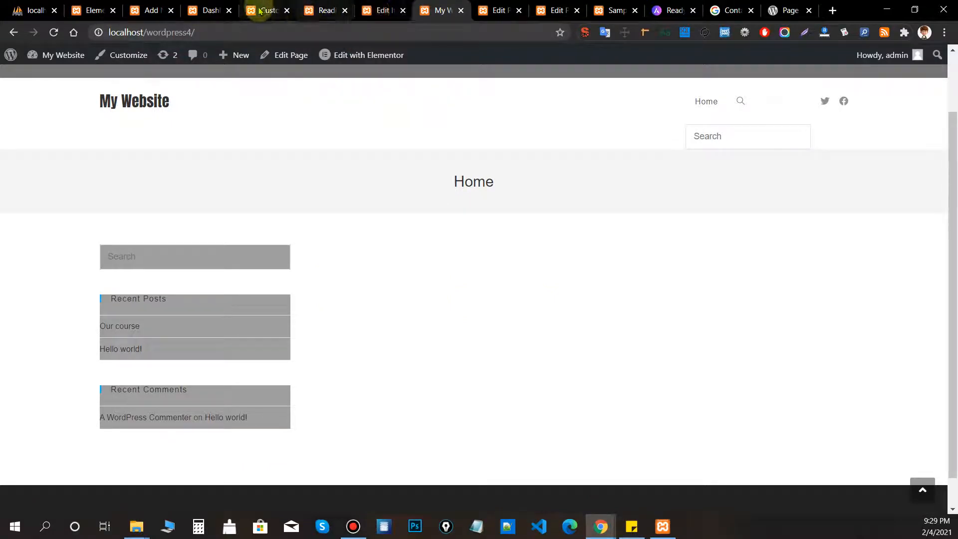
click(168, 10)
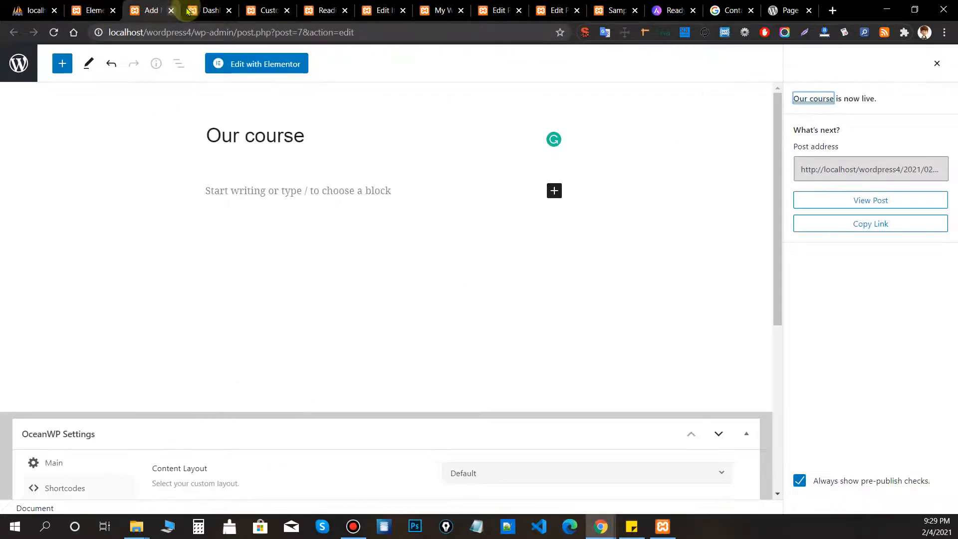
Look through the open Our course, slider settings and front page tabs.
click(438, 10)
click(493, 15)
click(383, 10)
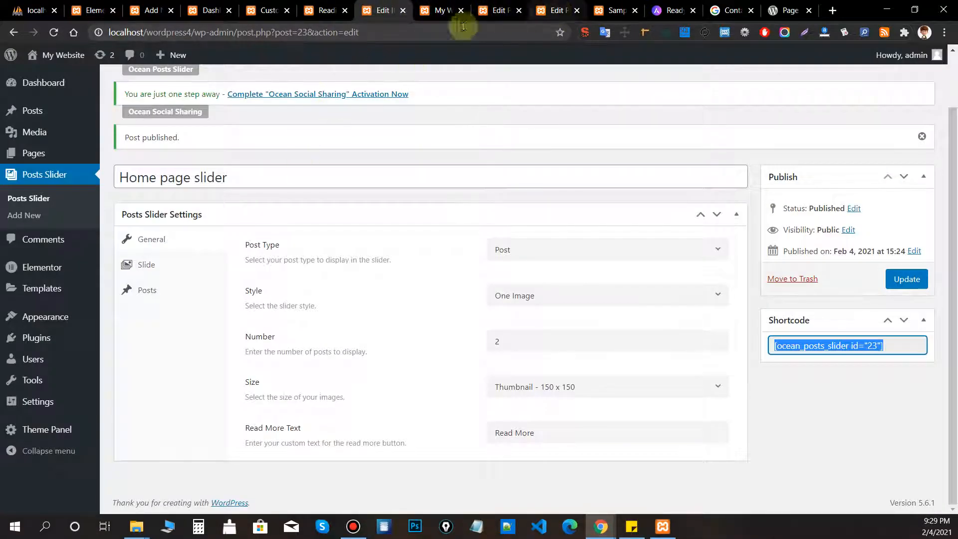
click(445, 11)
Paste [ocean_posts_slider id="23"] into the Home page, update it, and open the front page.
click(290, 55)
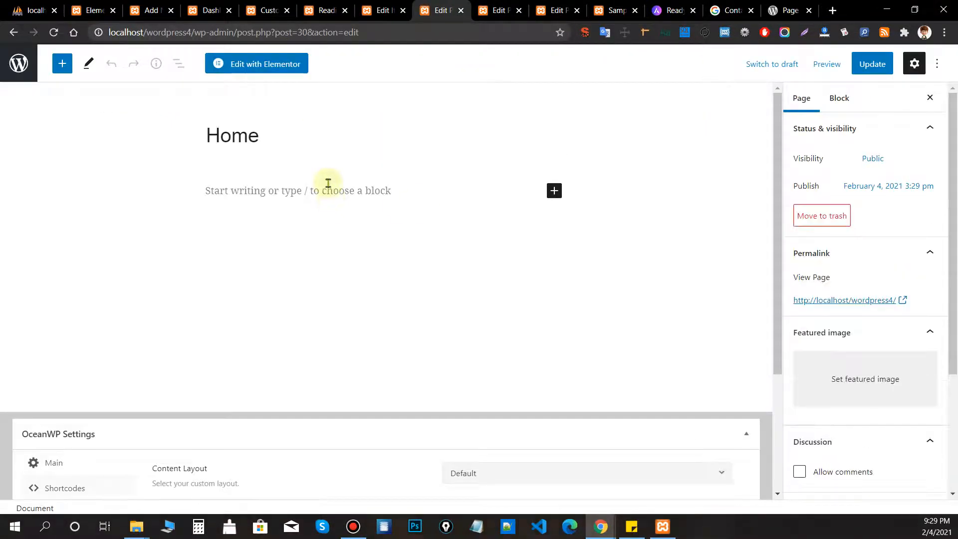
click(325, 188)
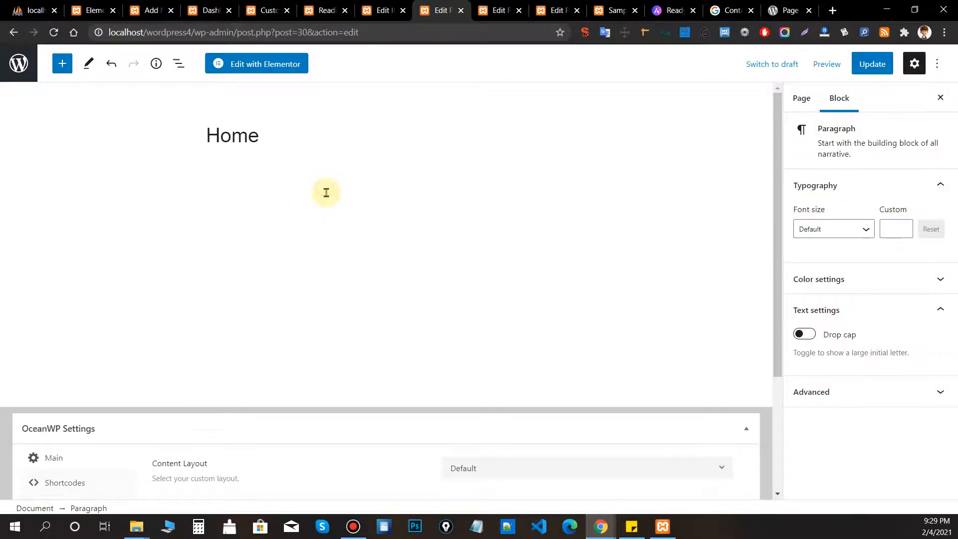
text([ocean_posts_slider id="23"])
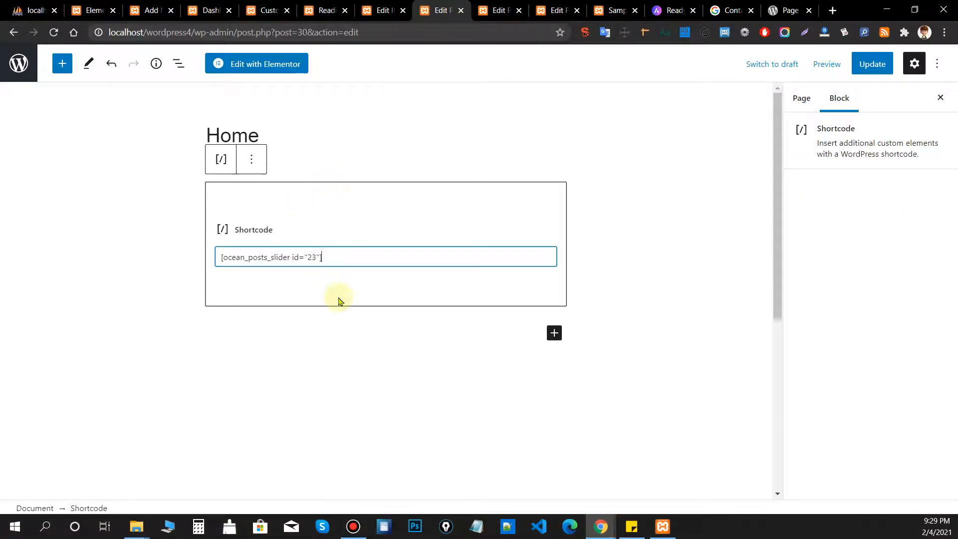
click(871, 64)
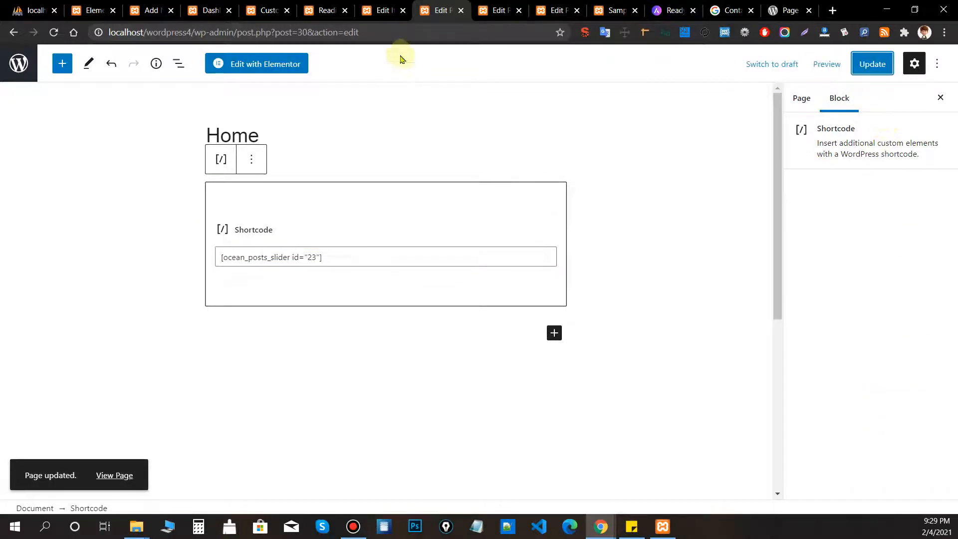
drag(195, 32, 109, 32)
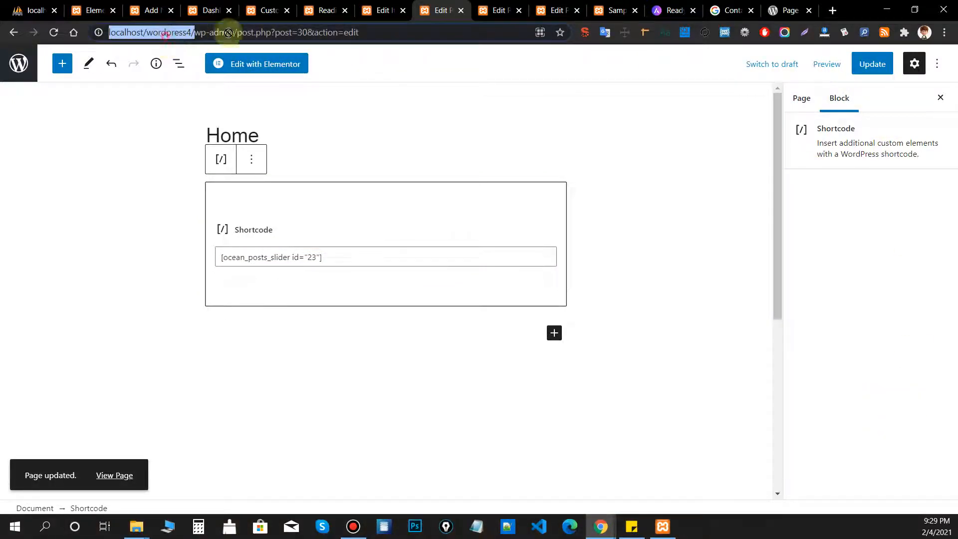
drag(228, 32, 615, 10)
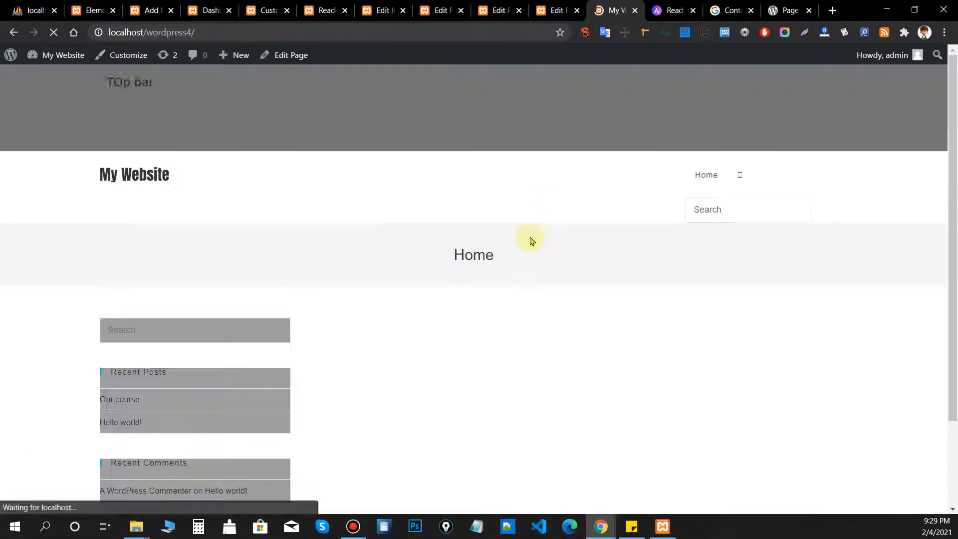
Cycle the front-page slider through its posts back to 'Our course', then return to the Home editor.
scroll(659, 235, down, 5)
scroll(856, 284, up, 1)
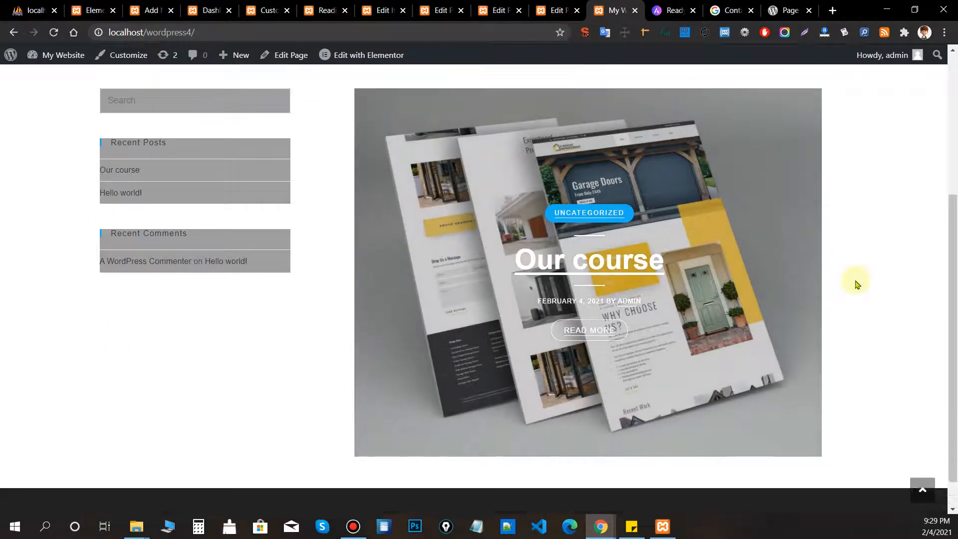
scroll(856, 283, up, 1)
click(794, 321)
click(794, 320)
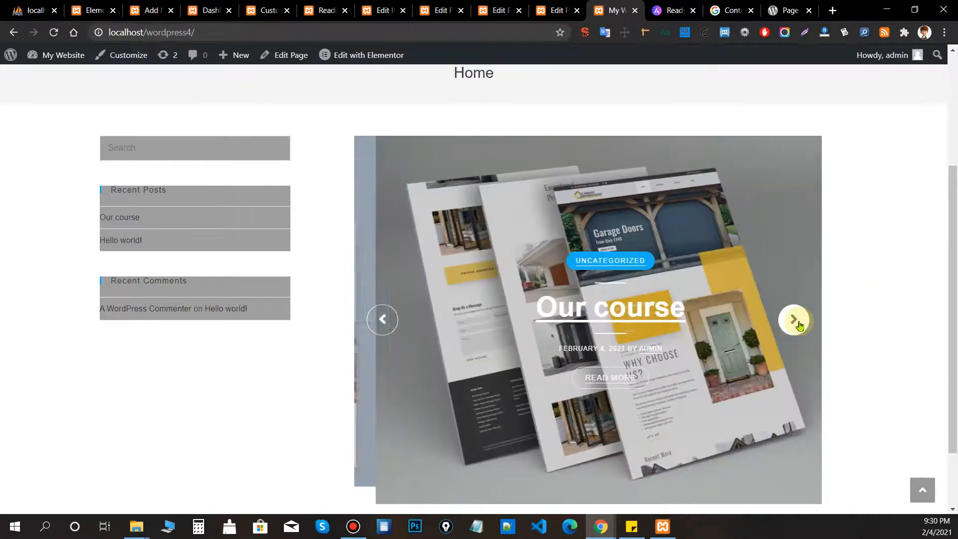
click(795, 321)
click(795, 320)
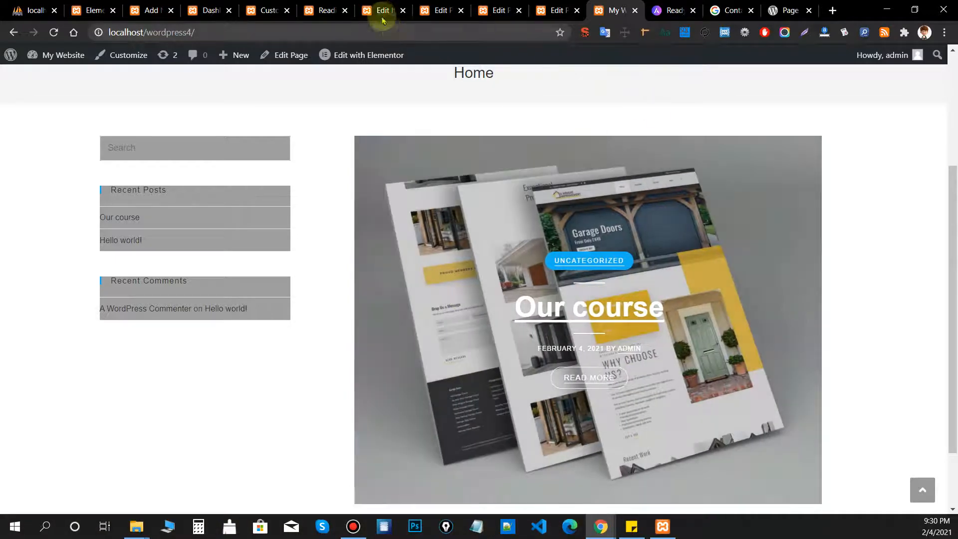
click(382, 20)
click(432, 11)
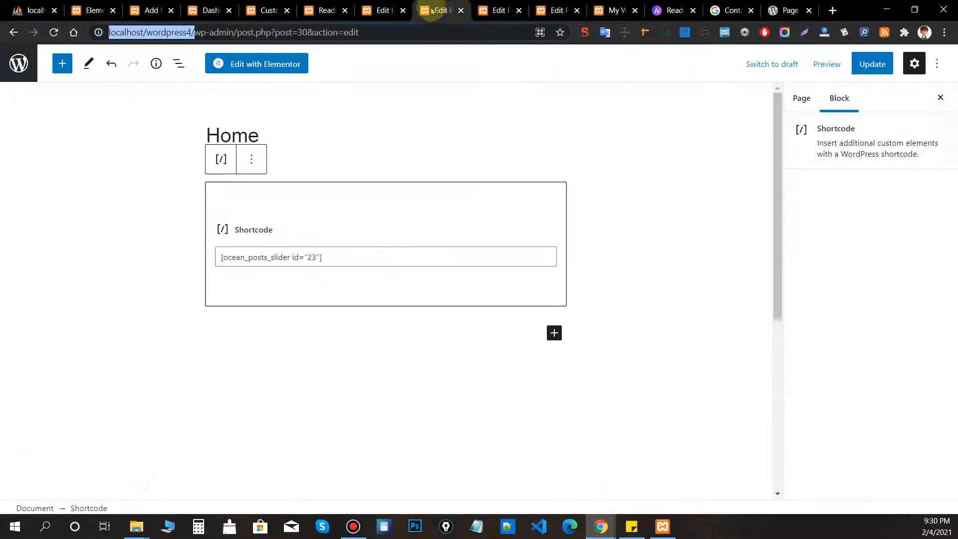
Remove the shortcode block from the Home page and update it.
click(556, 11)
right_click(354, 211)
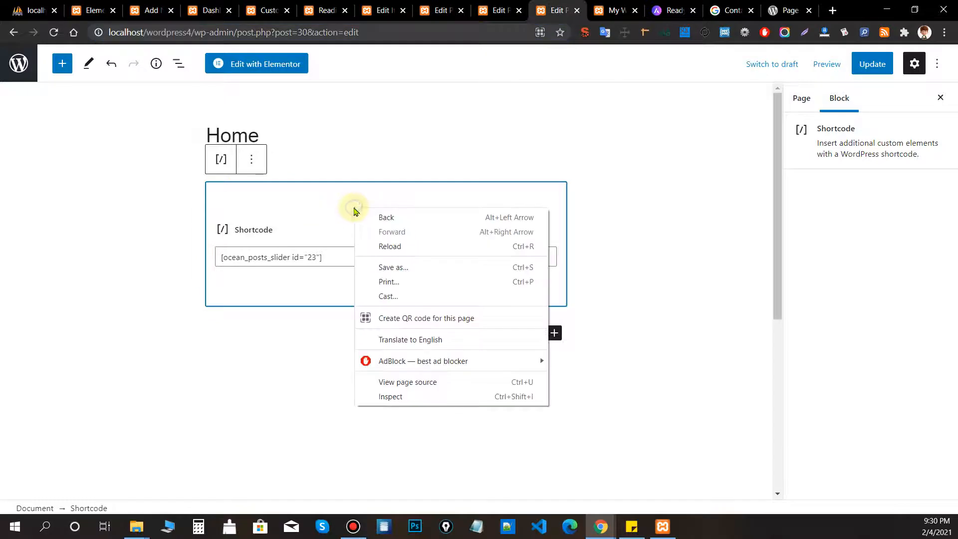
click(440, 189)
click(252, 159)
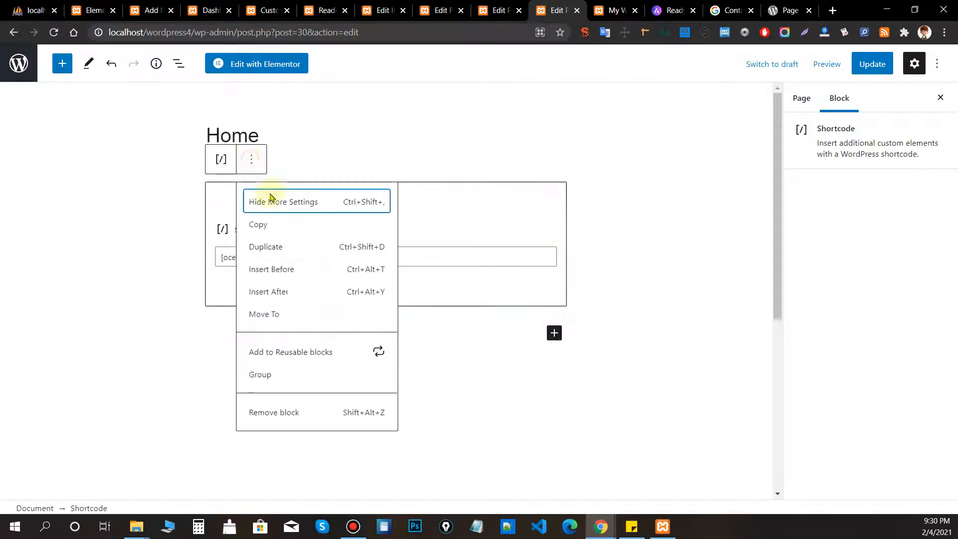
click(290, 414)
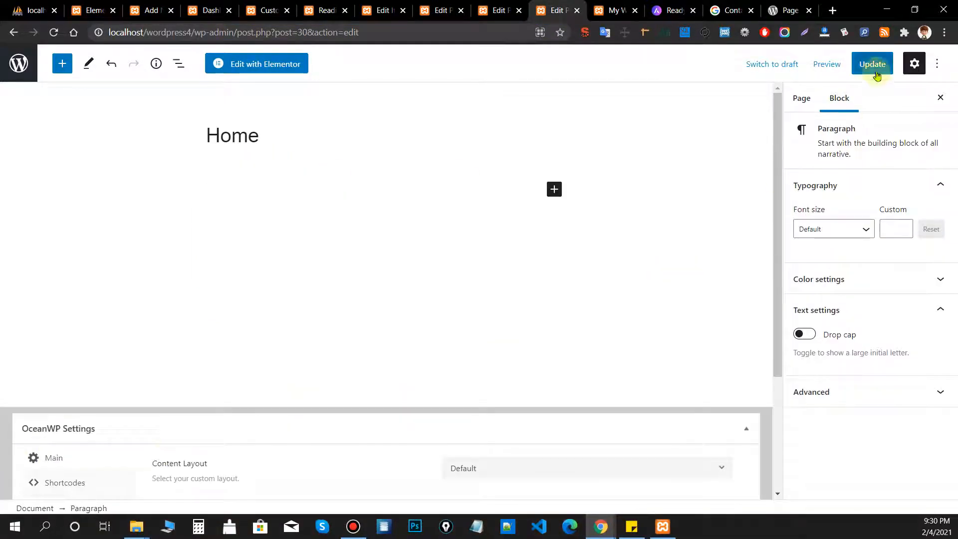
click(875, 70)
Reload the front page to confirm the slider is gone, then return to Reading Settings.
click(615, 10)
click(56, 32)
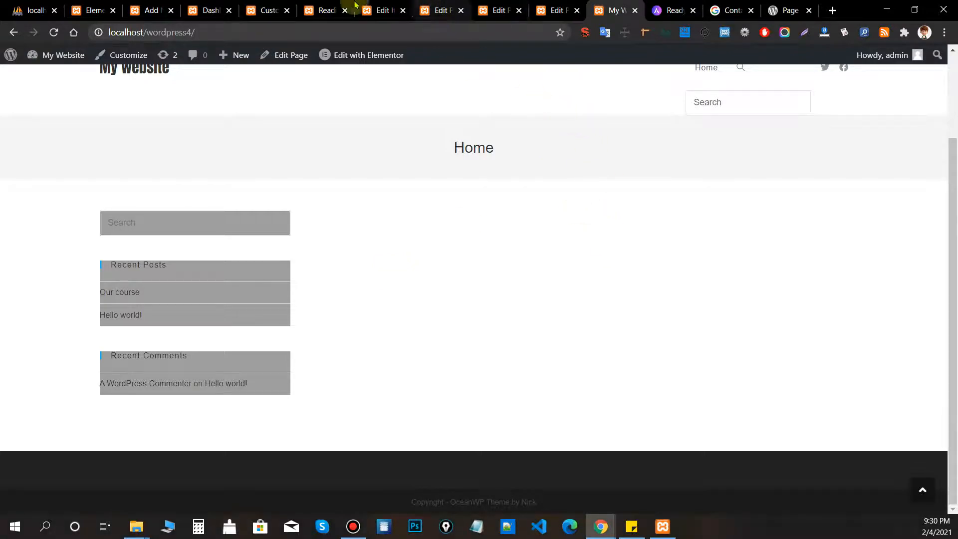
click(309, 8)
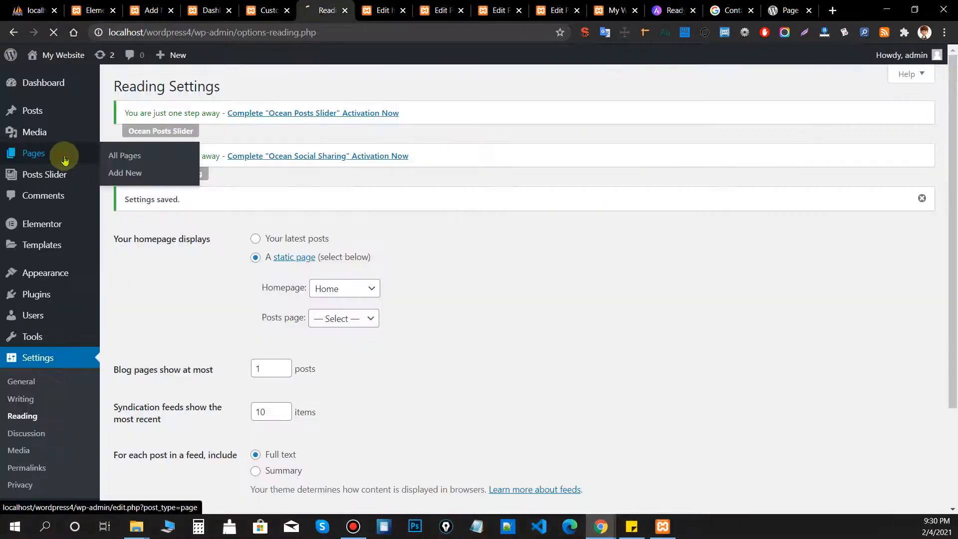
From All Pages, open the Home page and switch it to Edit with Elementor.
click(101, 154)
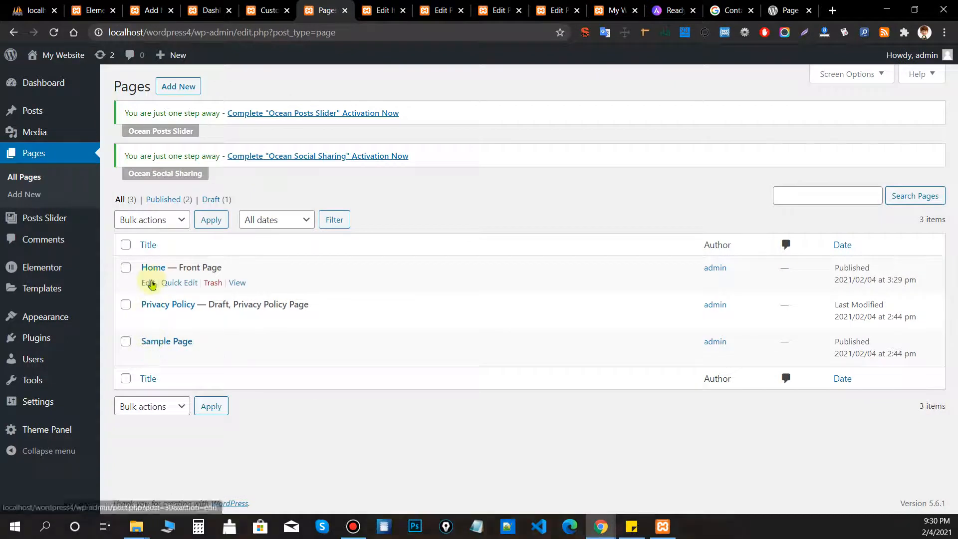
click(148, 282)
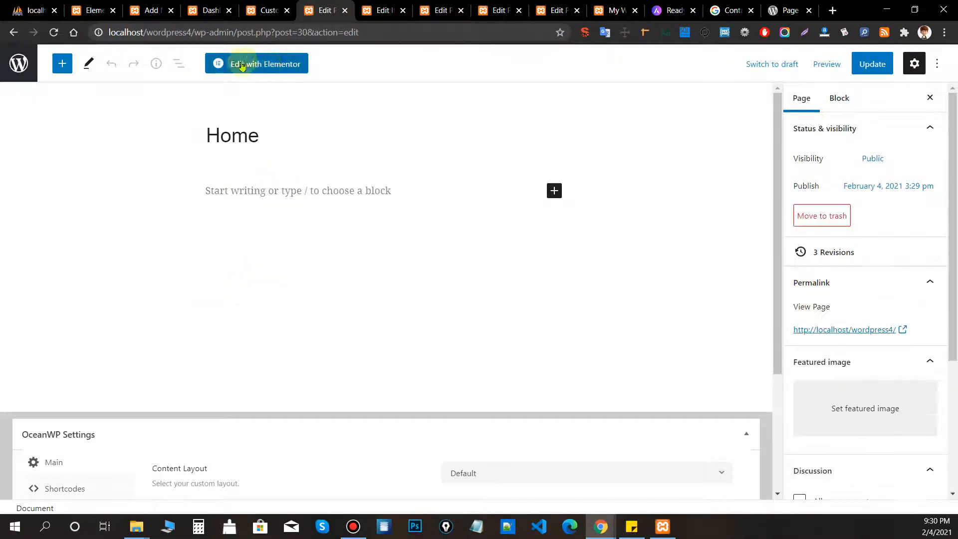
click(267, 64)
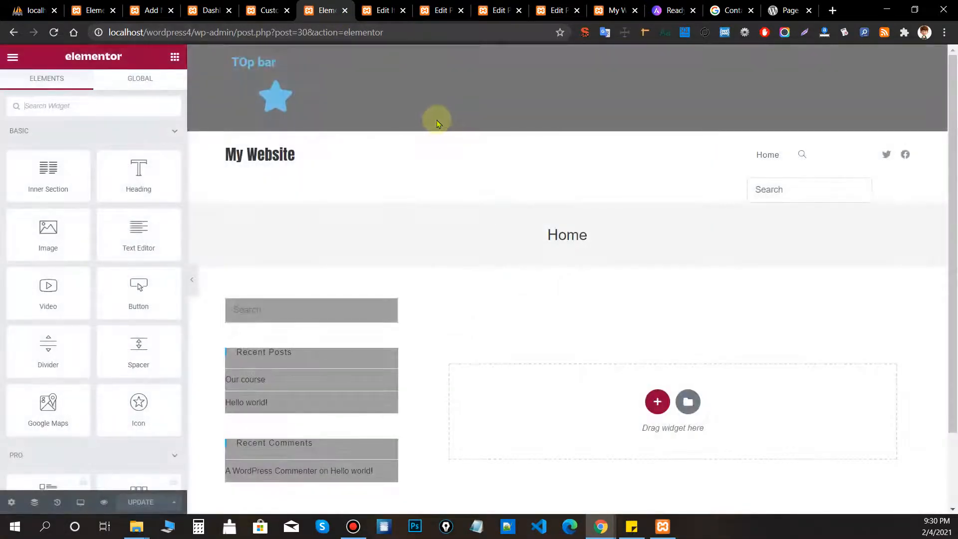
Drop a Shortcode widget holding [ocean_posts_slider id="23"] onto the Home page and update it.
click(11, 502)
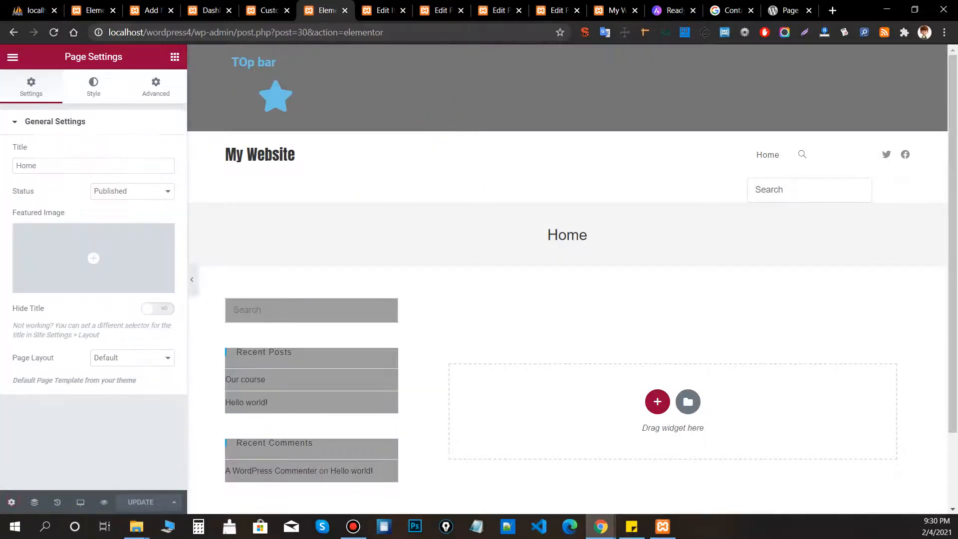
click(143, 360)
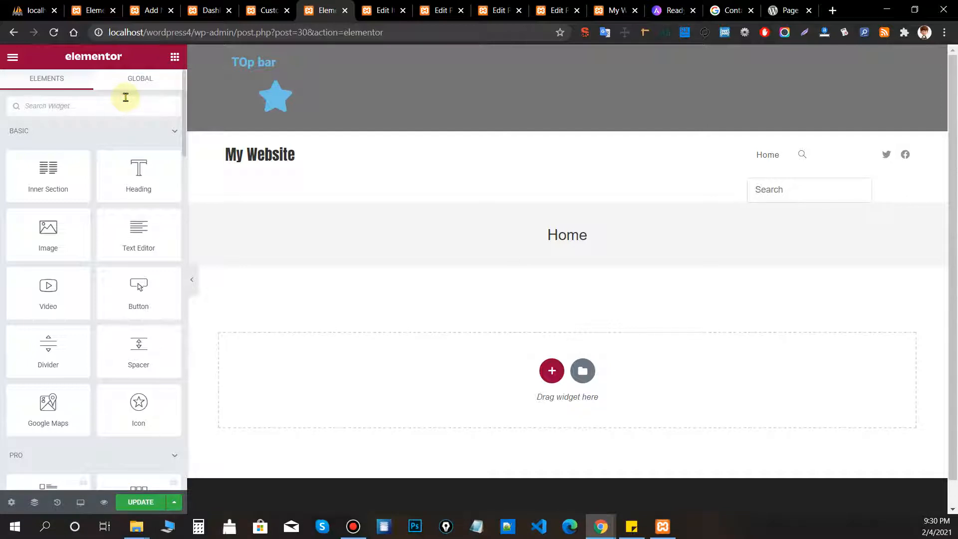
text(sho)
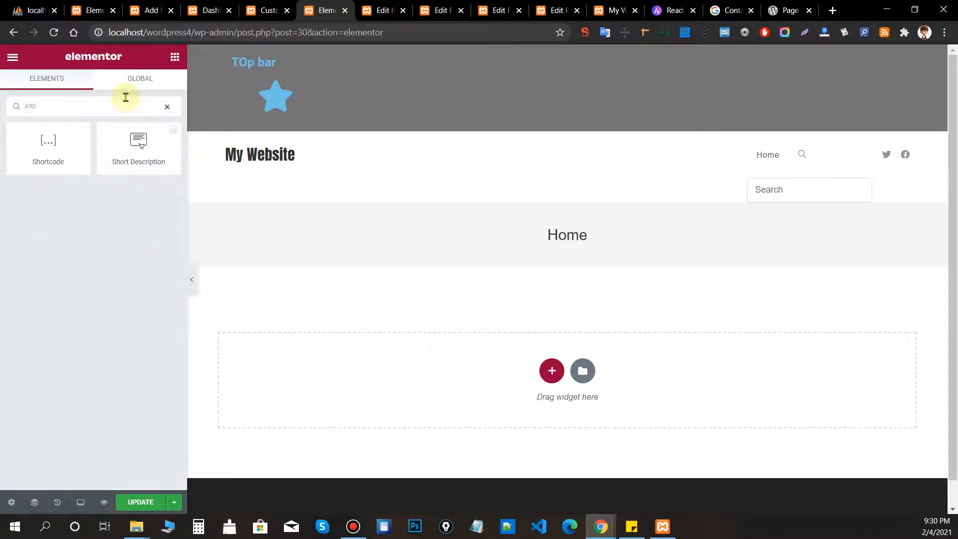
drag(58, 138, 573, 349)
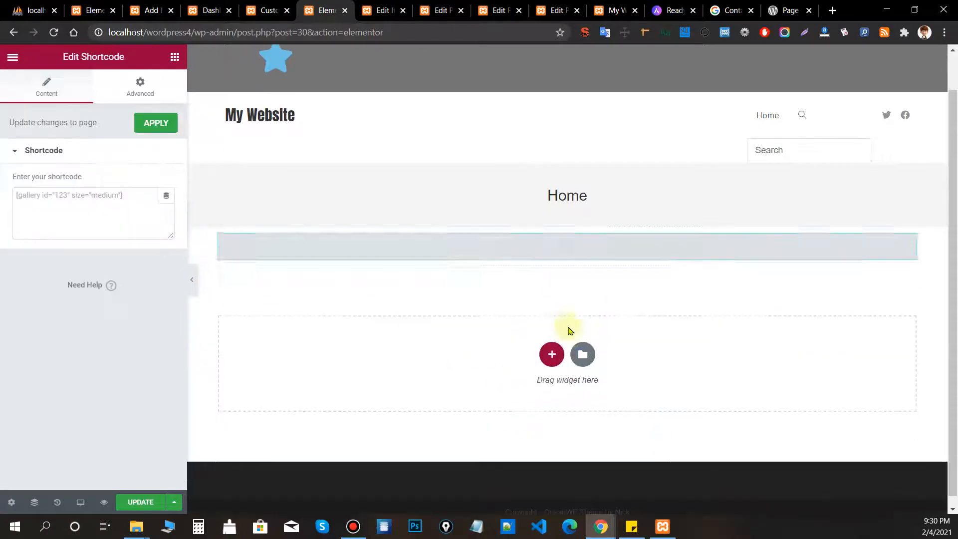
click(129, 201)
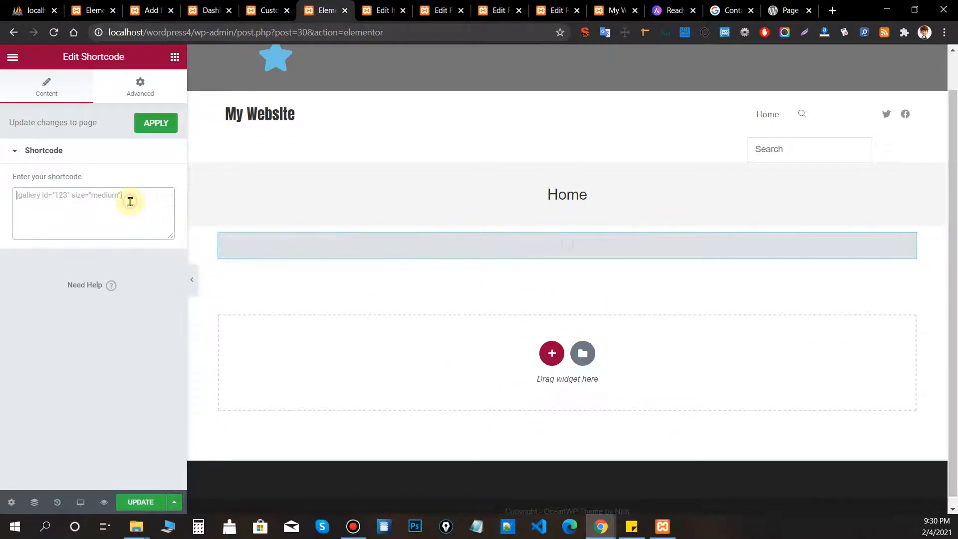
text([ocean_posts_slider id="23"])
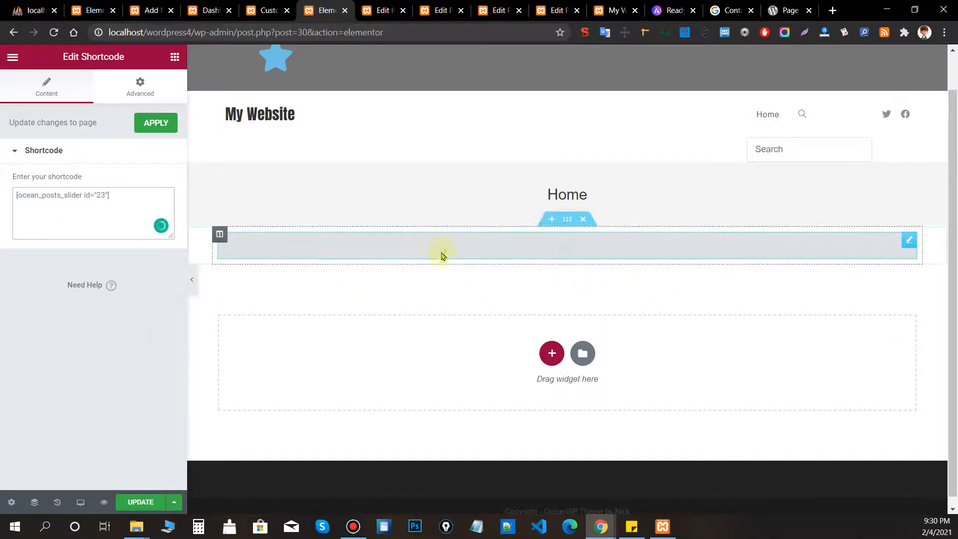
click(127, 503)
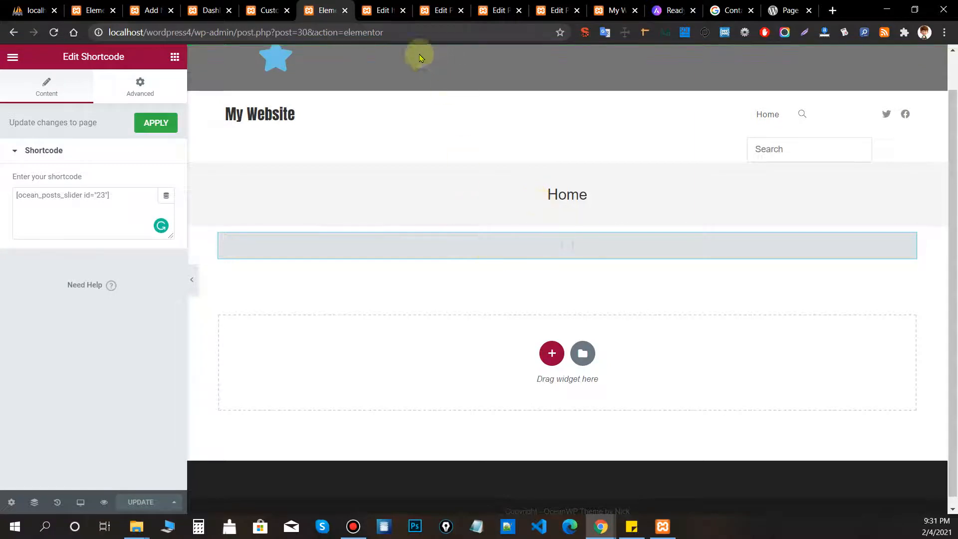
drag(615, 10, 385, 6)
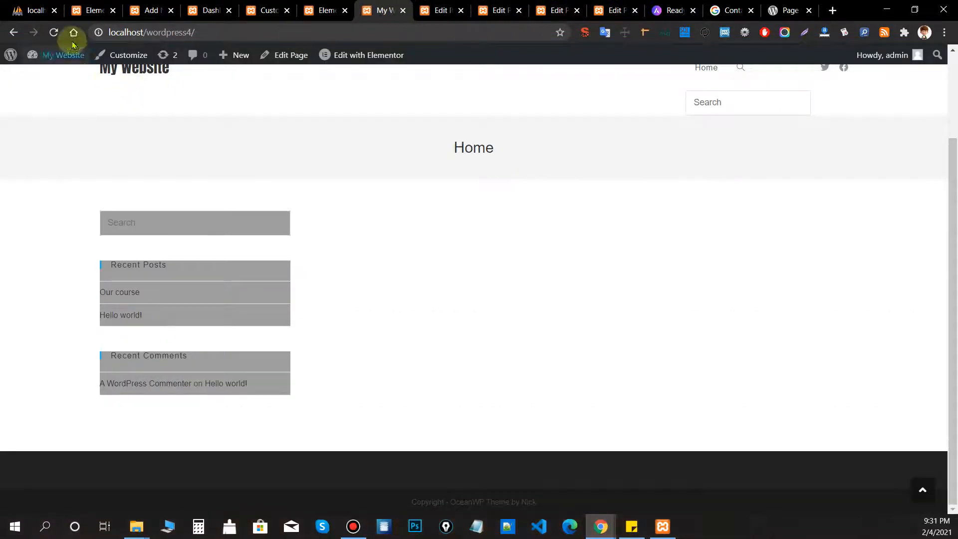
Reload the live front page and advance the posts slider through two slides.
click(54, 32)
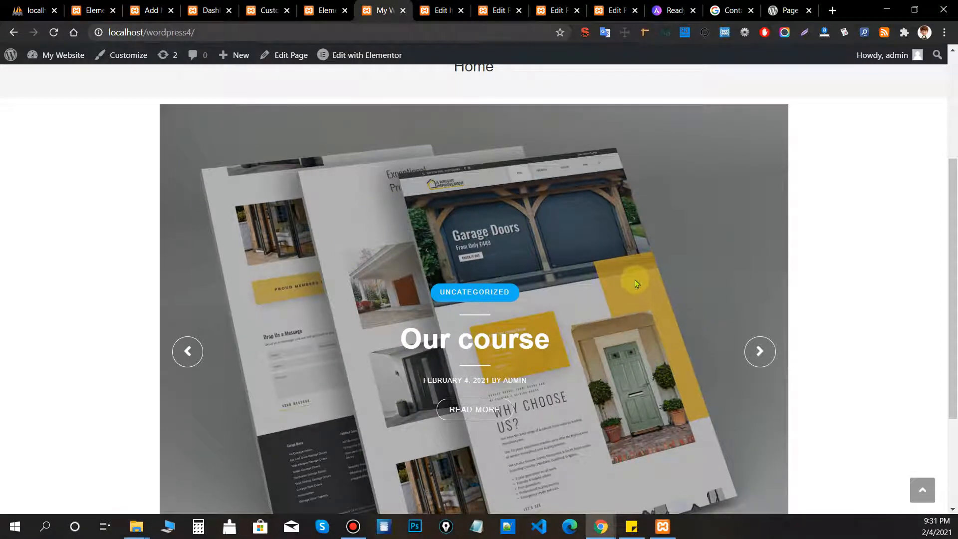
click(758, 348)
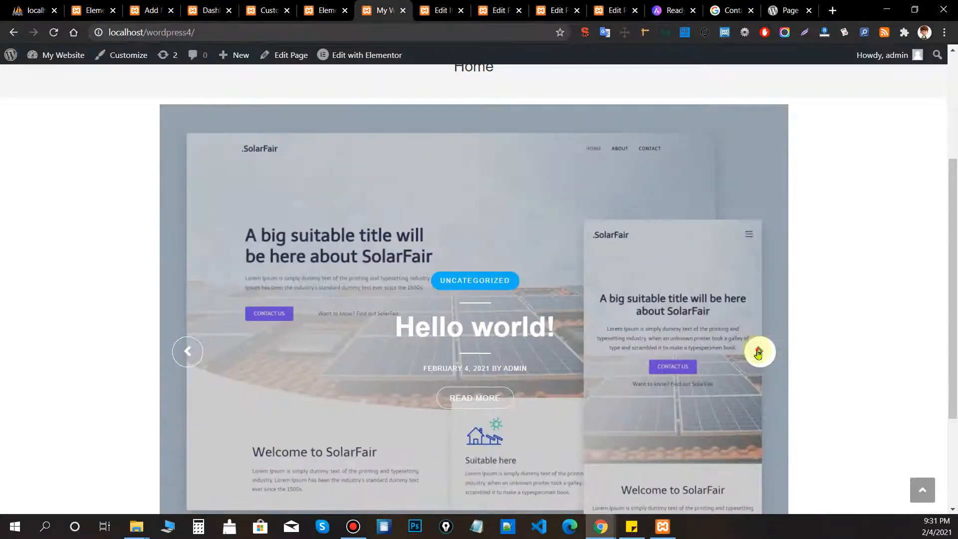
click(758, 352)
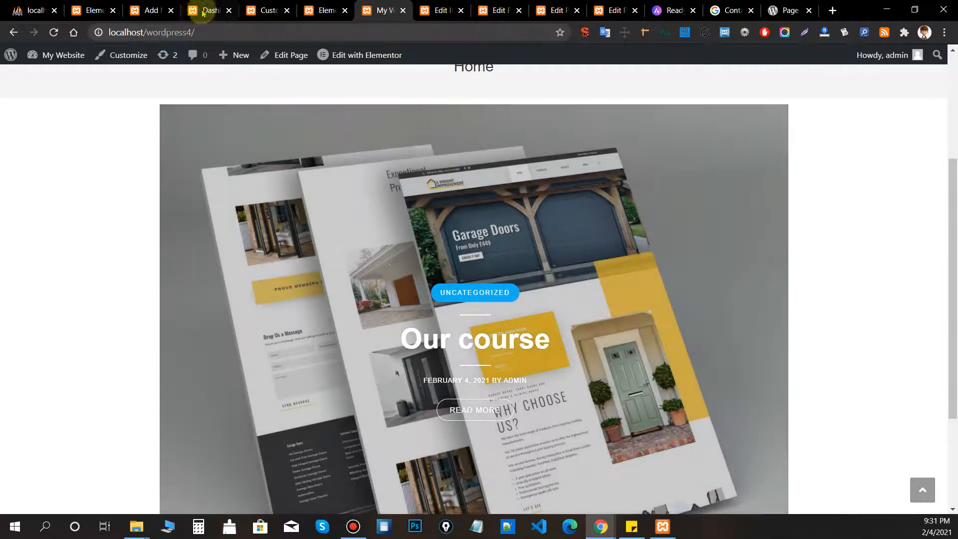
Open the Our course and Hello world! posts separately and review each one's featured image.
click(203, 11)
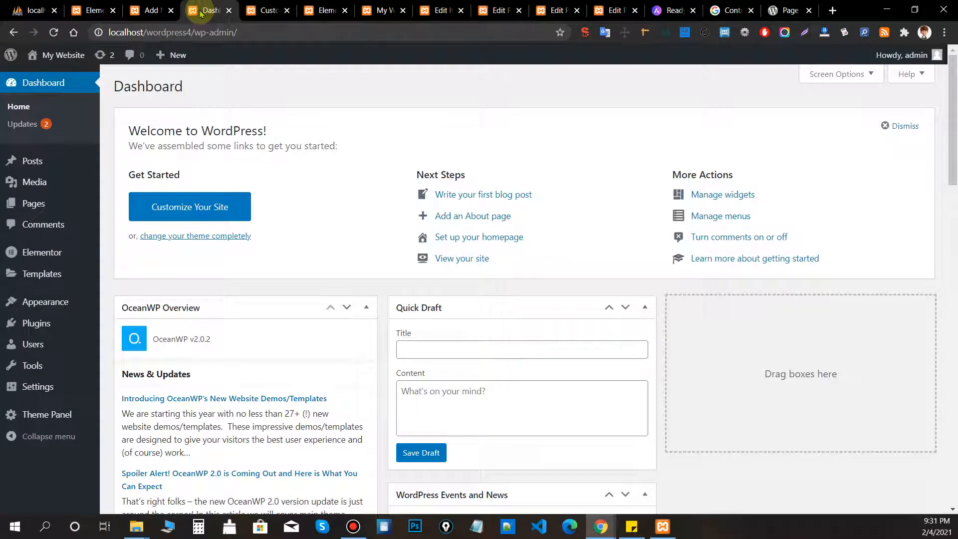
click(84, 165)
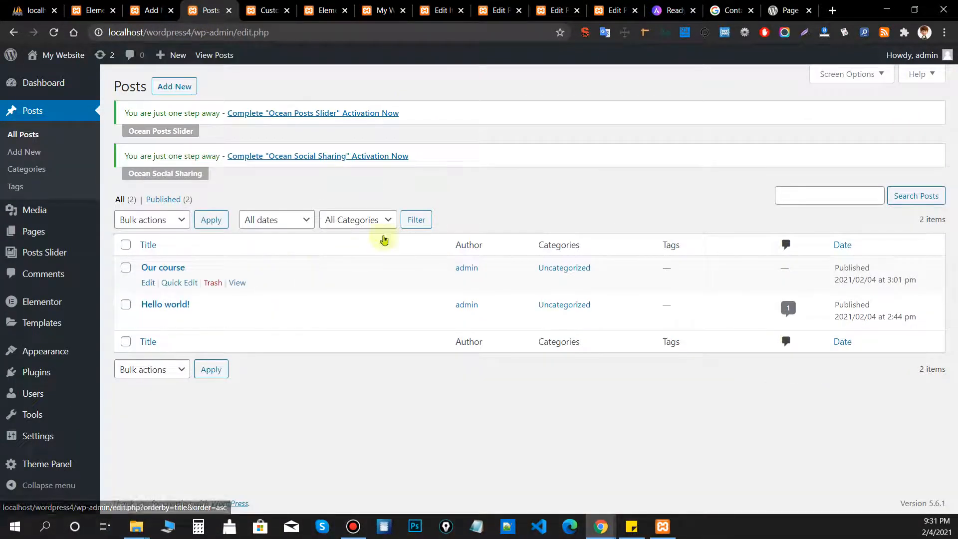
middle_click(172, 271)
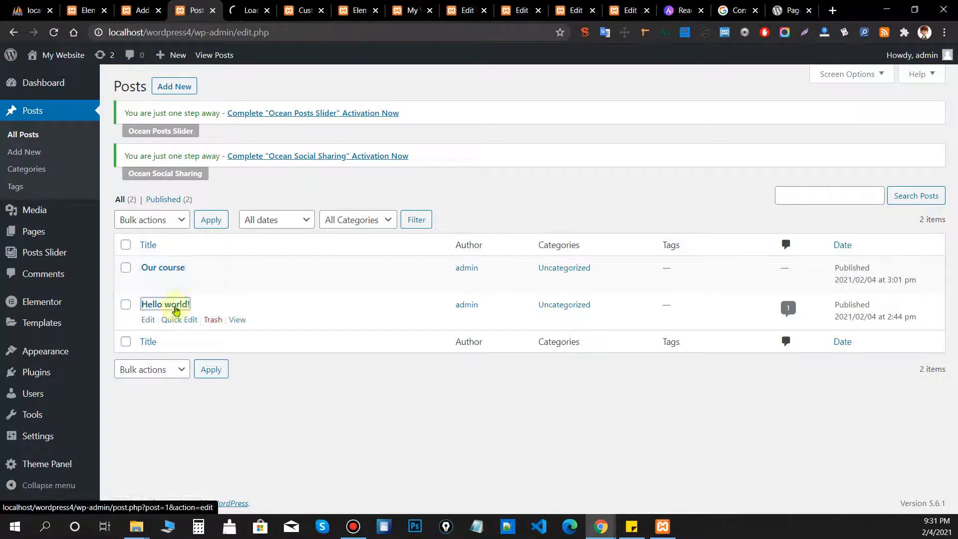
middle_click(170, 304)
click(220, 11)
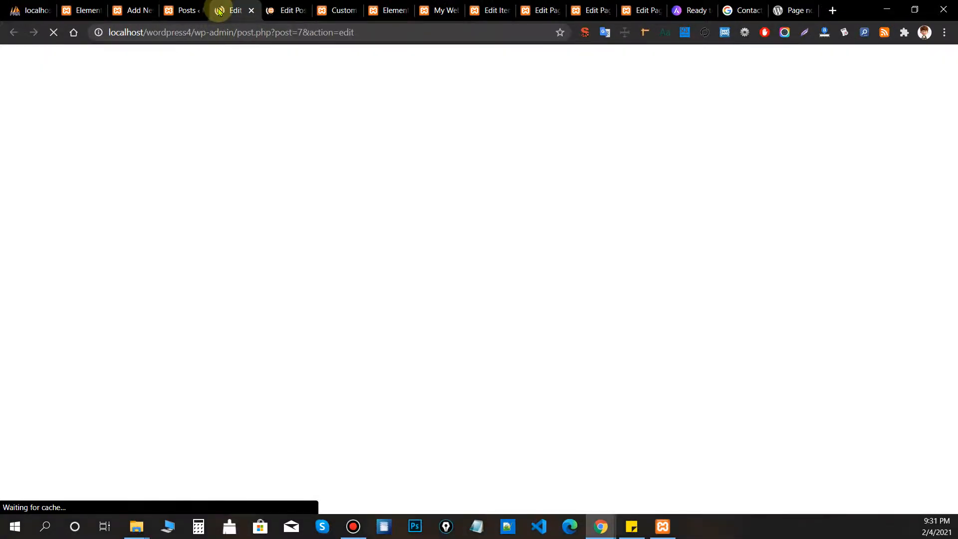
scroll(873, 370, down, 5)
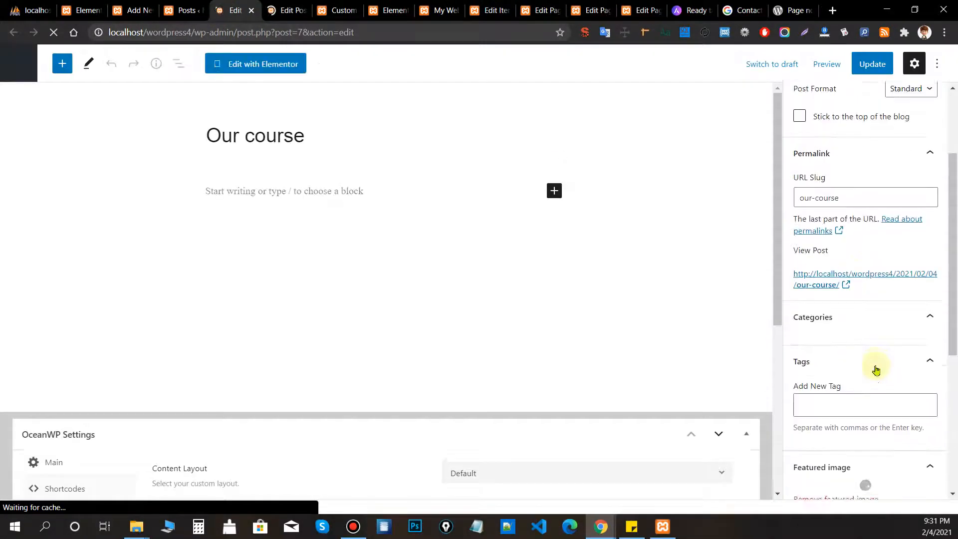
scroll(876, 368, down, 3)
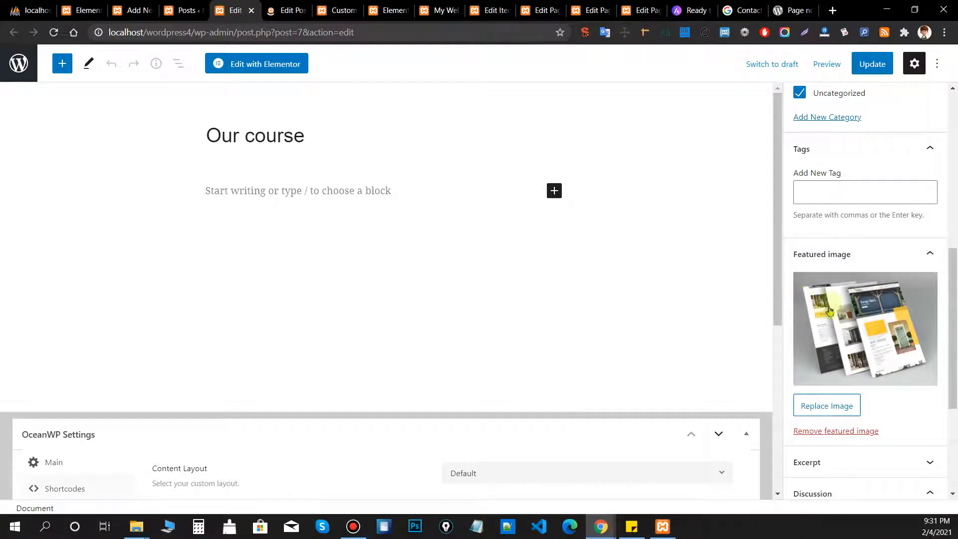
click(290, 11)
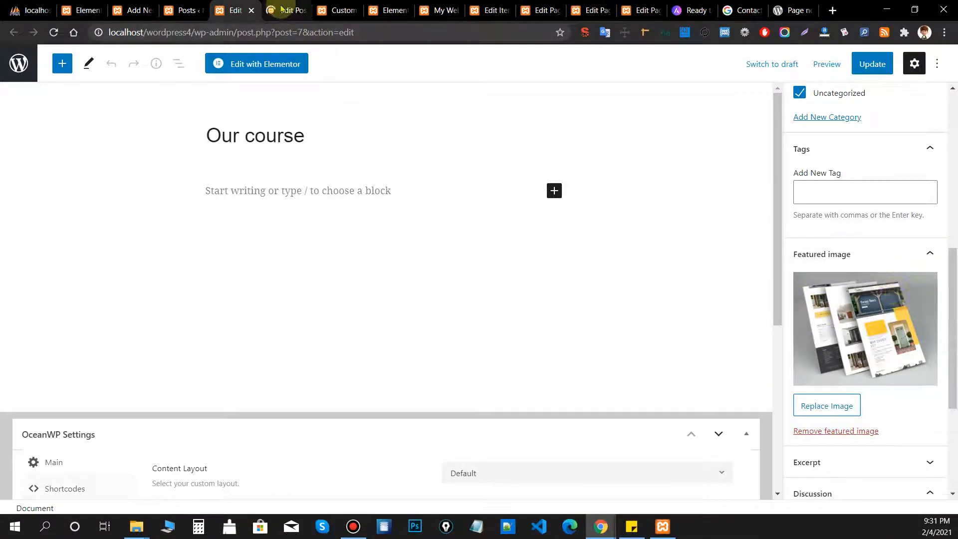
scroll(838, 300, down, 7)
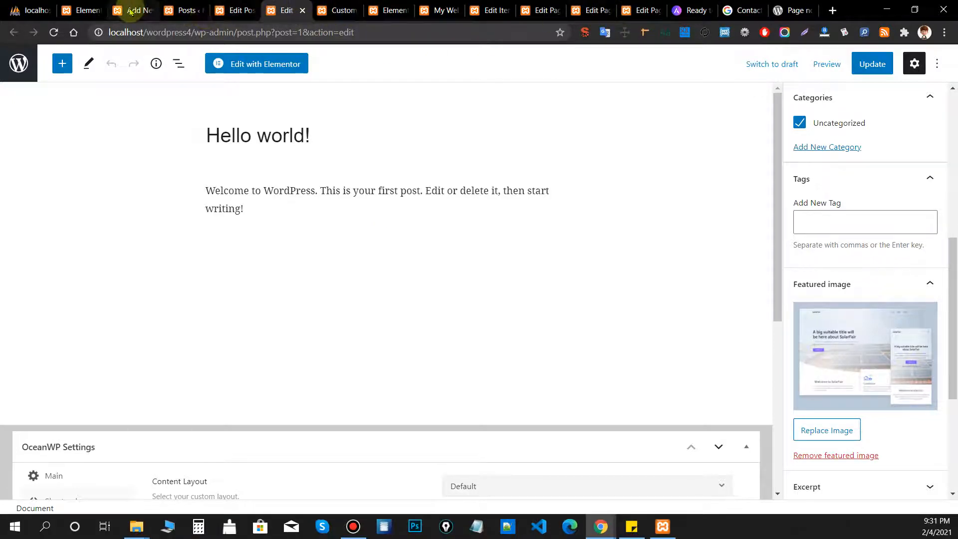
Change the Home slider's Number of posts from 2 to 10, update it, and select its shortcode.
click(493, 11)
double_click(518, 340)
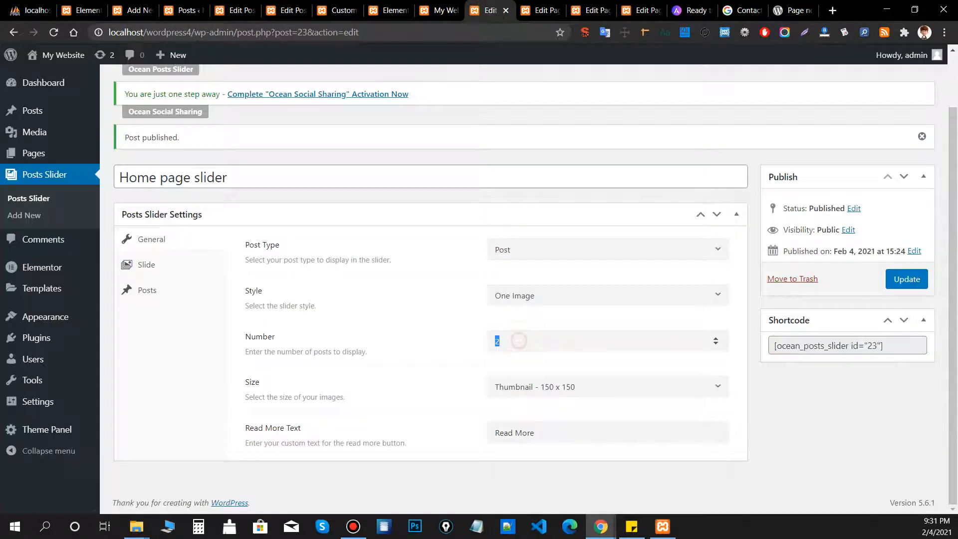
click(415, 415)
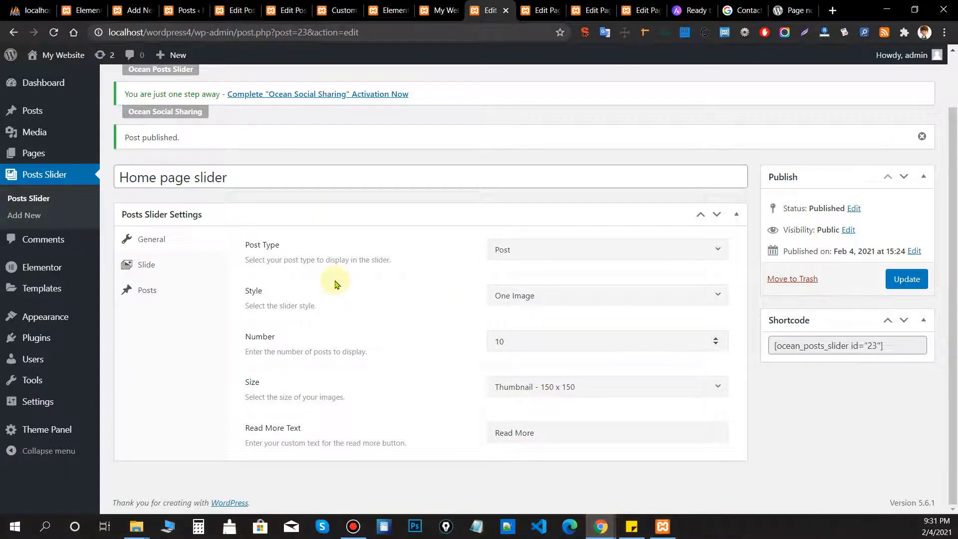
click(907, 279)
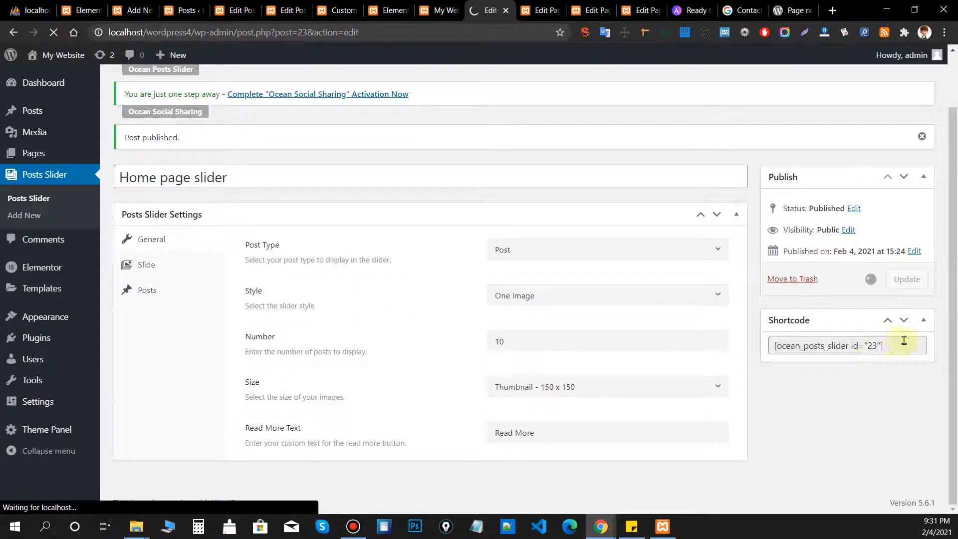
drag(904, 341, 777, 340)
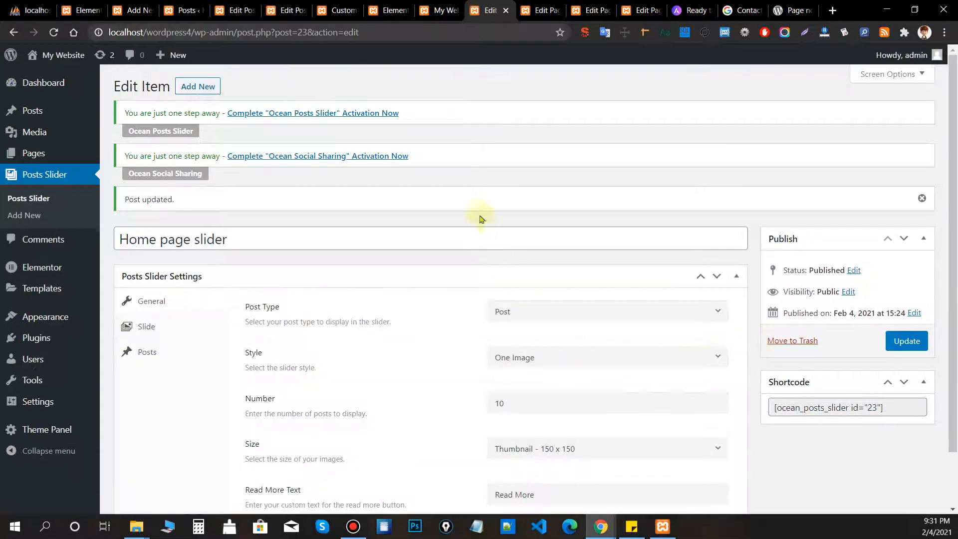
click(31, 215)
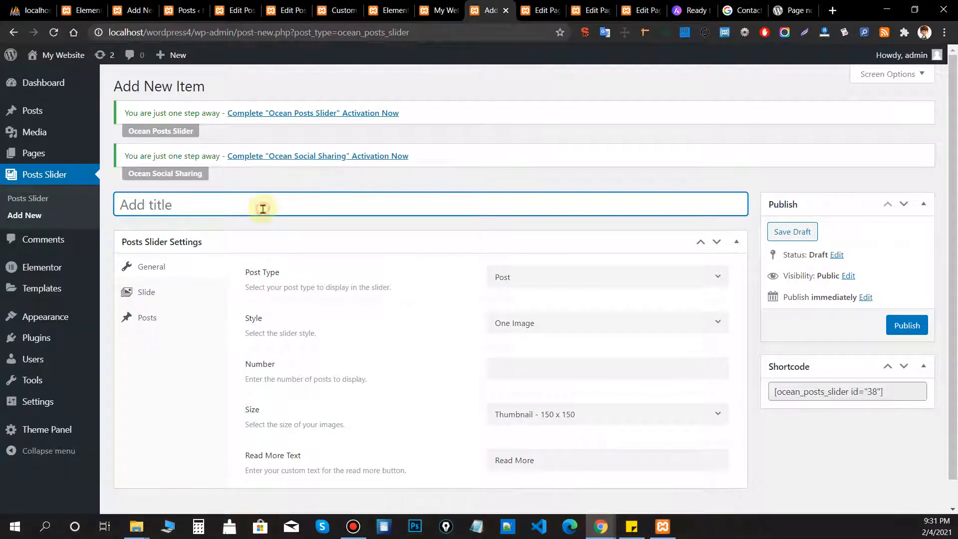
Look over the new slider's shortcode, title and Number fields without filling them in.
drag(894, 394, 774, 395)
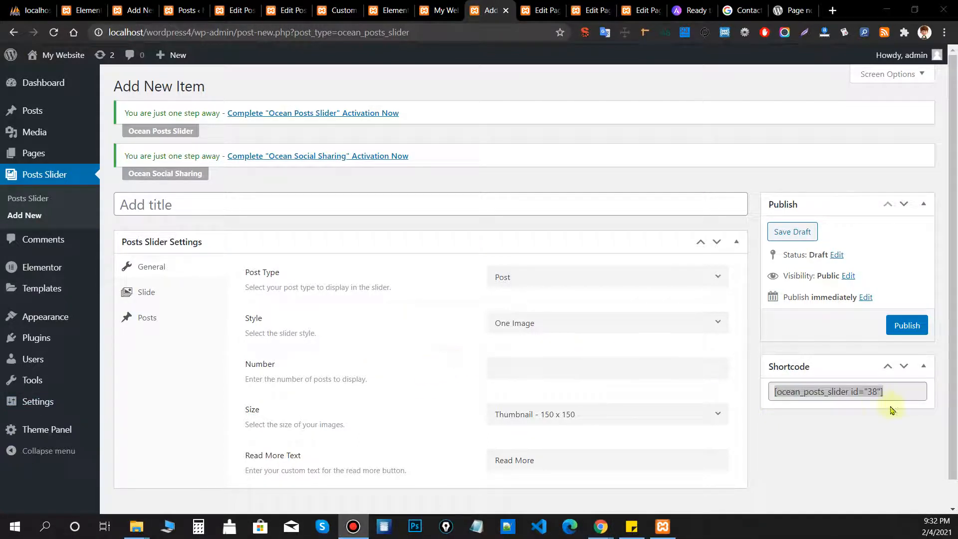
click(878, 391)
click(885, 392)
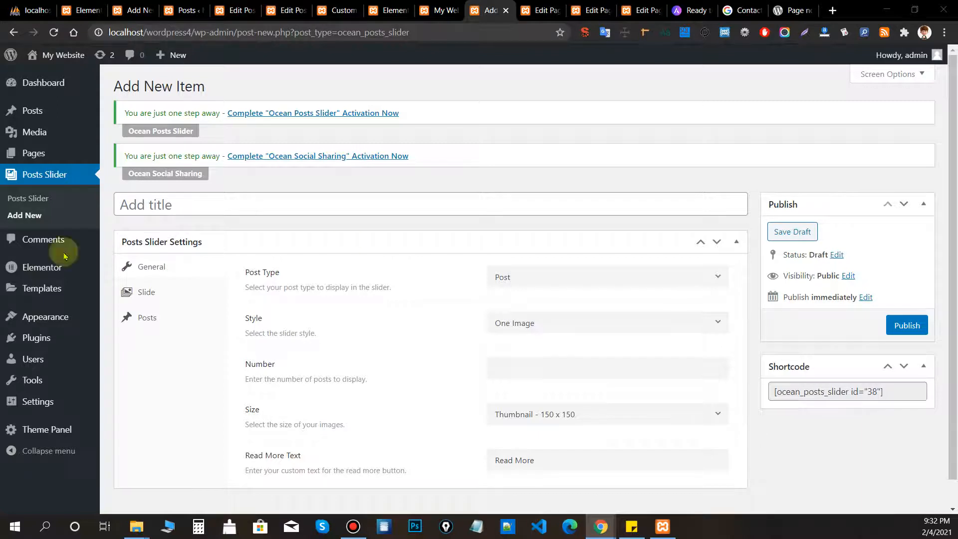
click(698, 146)
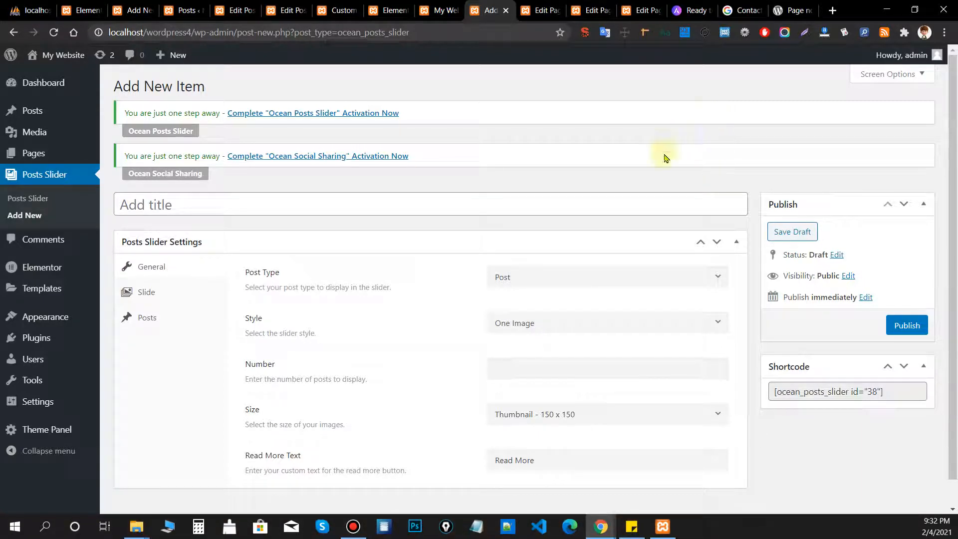
click(149, 204)
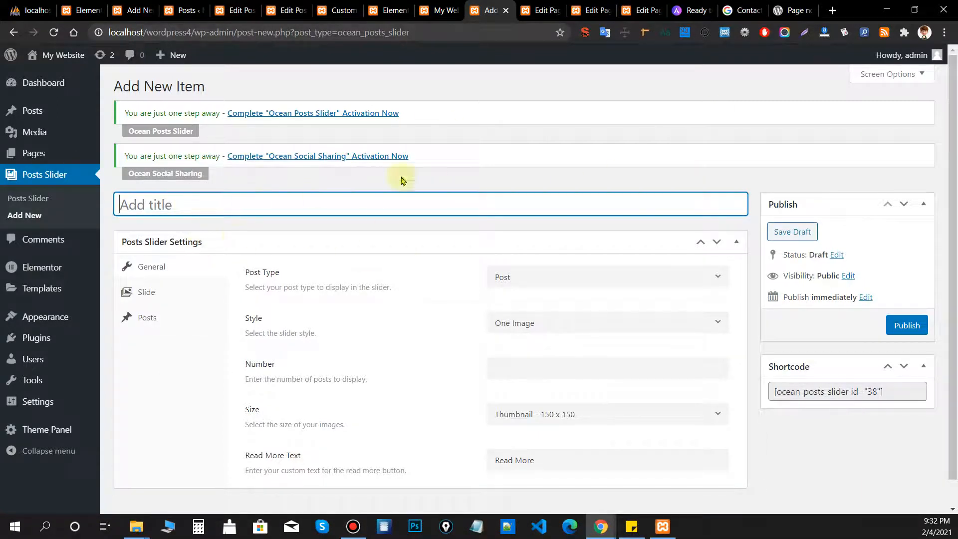
click(586, 363)
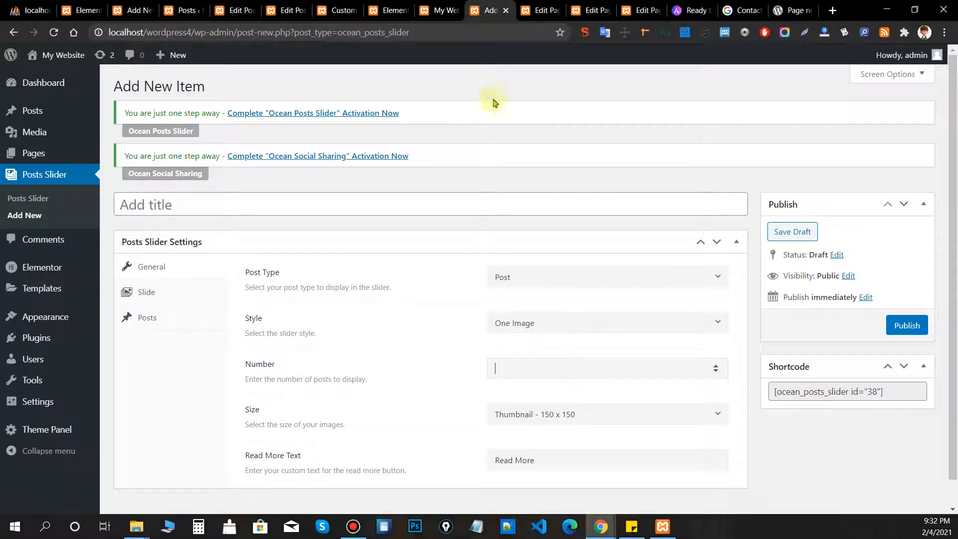
click(505, 10)
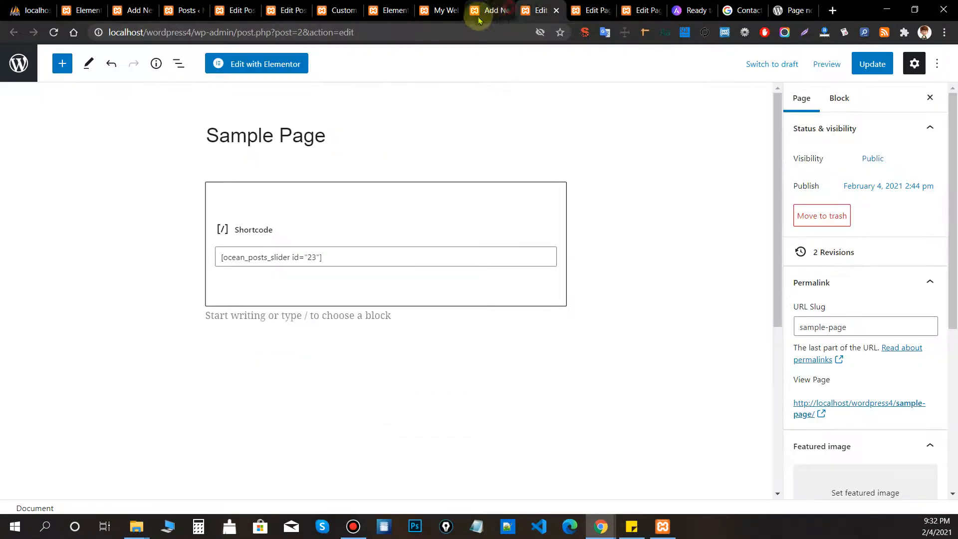
Close the leftover preview and page-editor tabs, returning to the posts list.
click(450, 11)
click(456, 11)
click(455, 11)
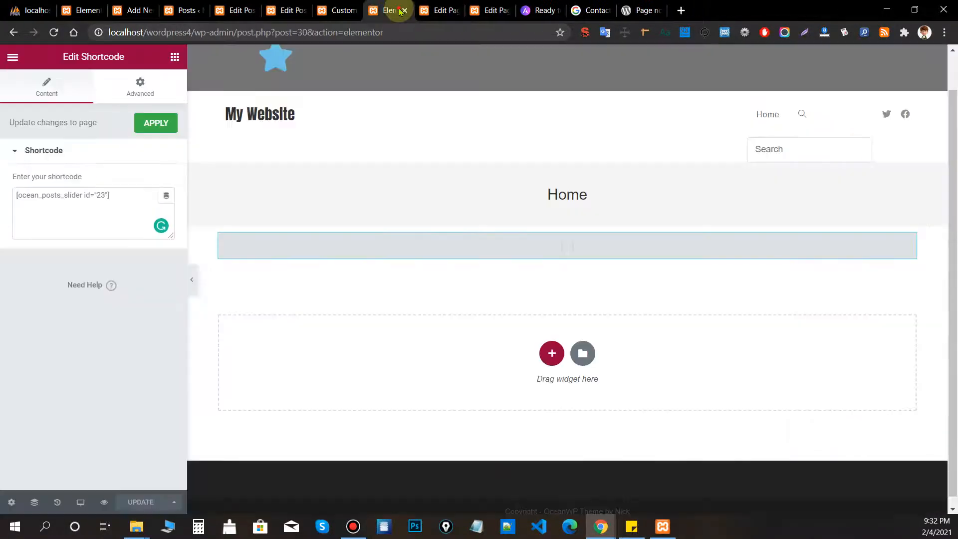
click(183, 10)
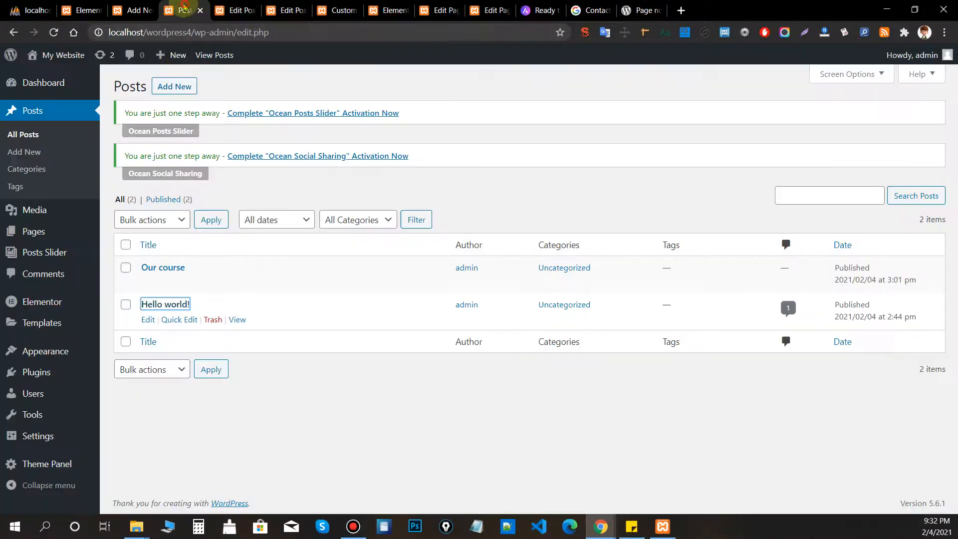
Activate the Ocean Stick Anything plugin from the installed plugins list.
click(80, 372)
scroll(338, 213, down, 2)
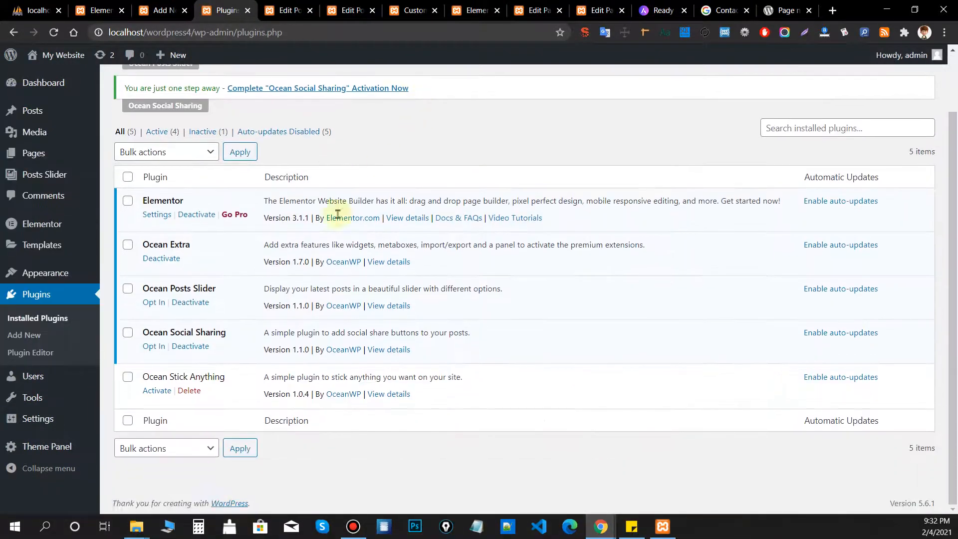
drag(232, 379, 150, 374)
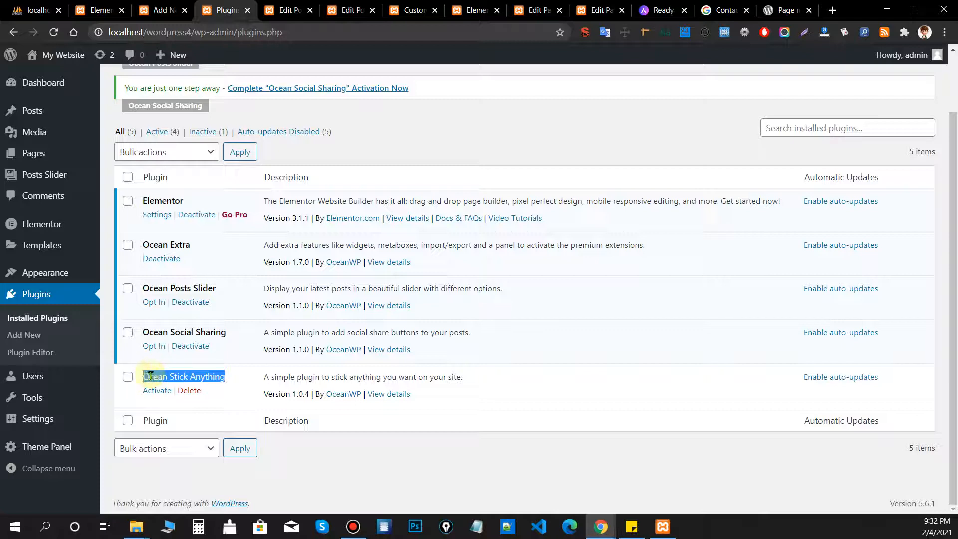
click(306, 349)
click(156, 390)
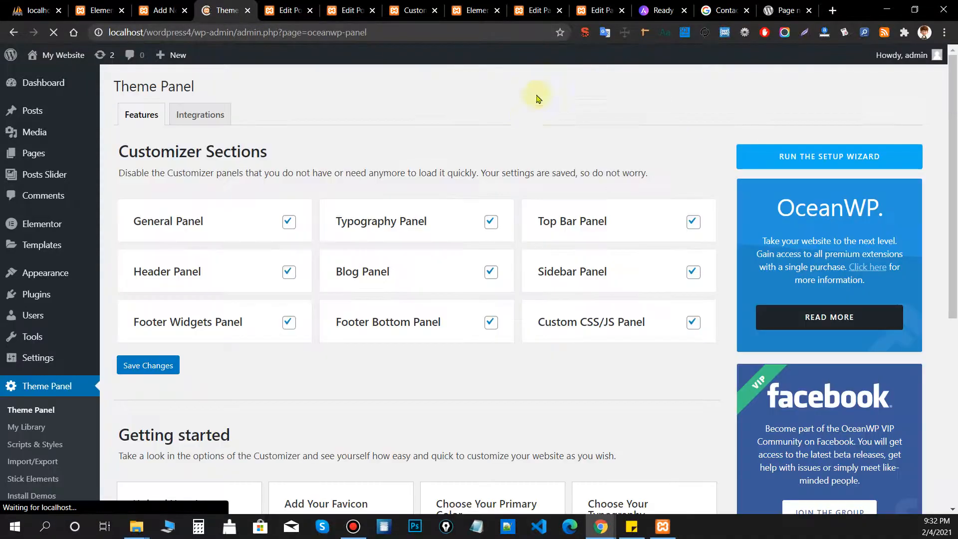
Open the Stick Elements settings and check the Elements selector field, leaving it empty.
scroll(543, 103, down, 3)
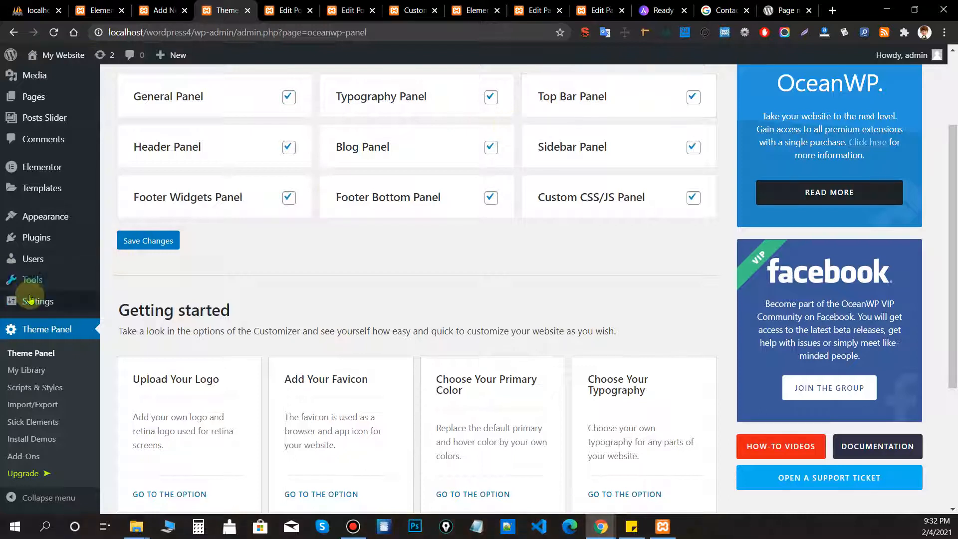
mouse_move(30, 299)
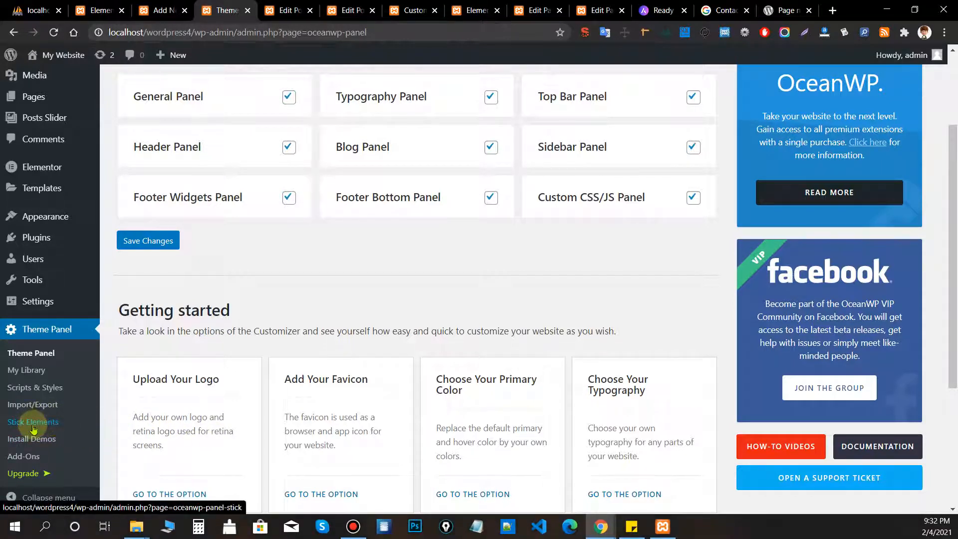
mouse_move(33, 429)
mouse_down()
mouse_move(144, 410)
mouse_move(71, 422)
mouse_move(168, 418)
mouse_move(51, 430)
mouse_up()
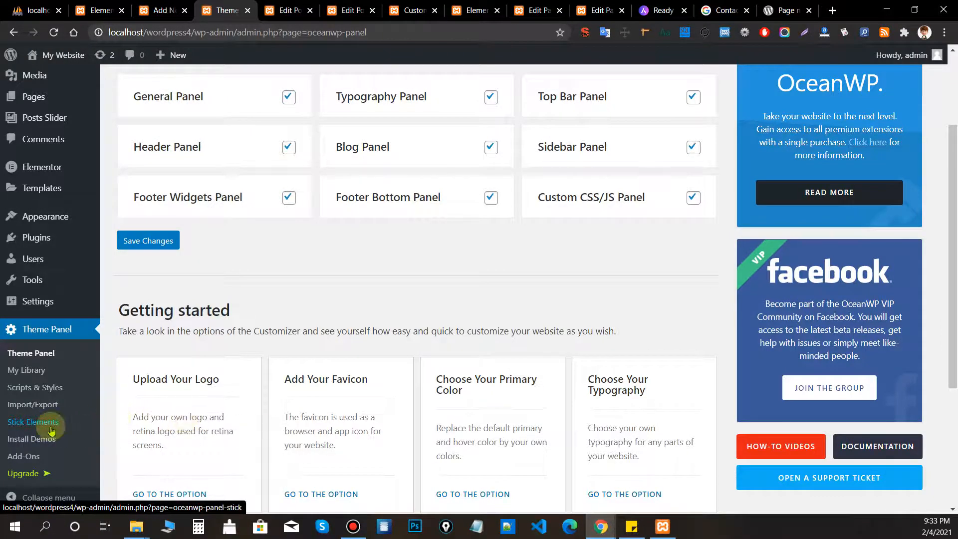
click(50, 430)
scroll(535, 295, down, 2)
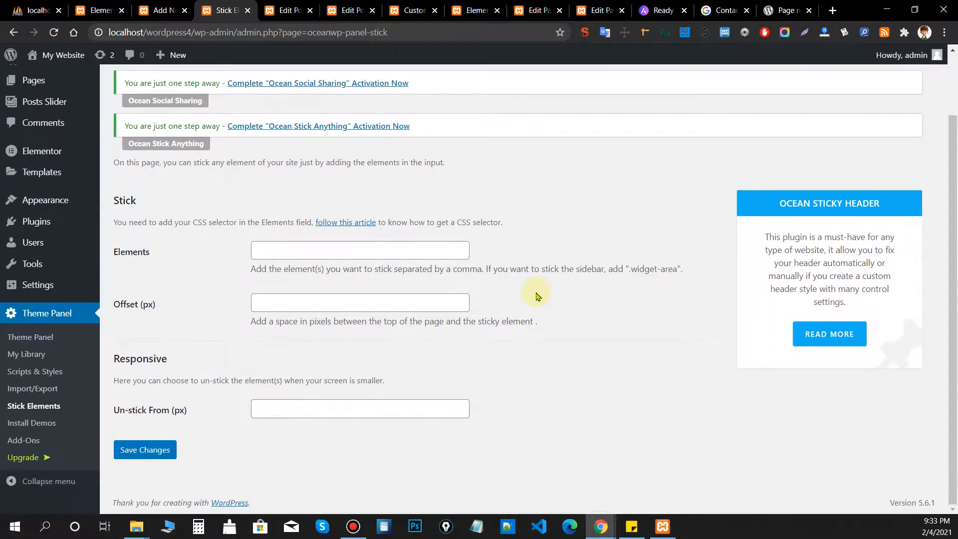
click(327, 249)
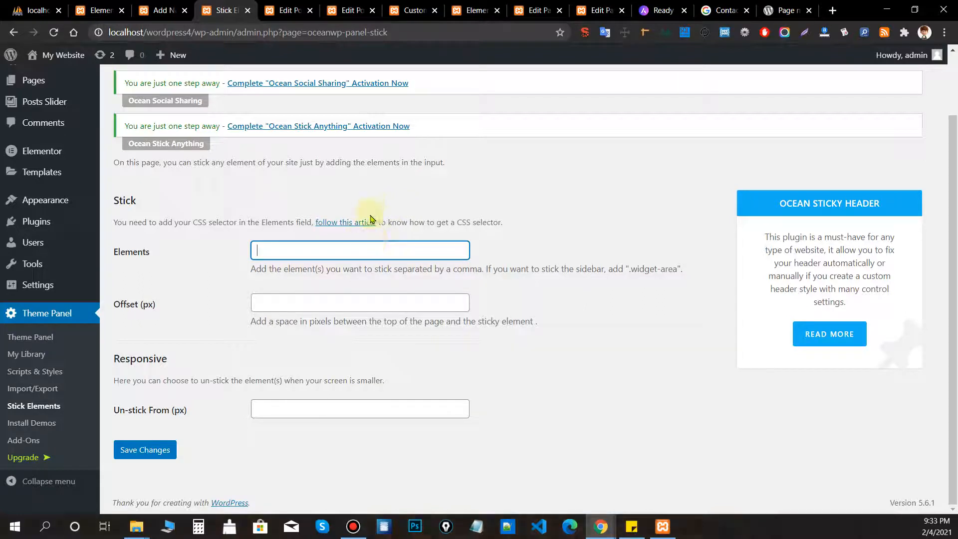
click(359, 241)
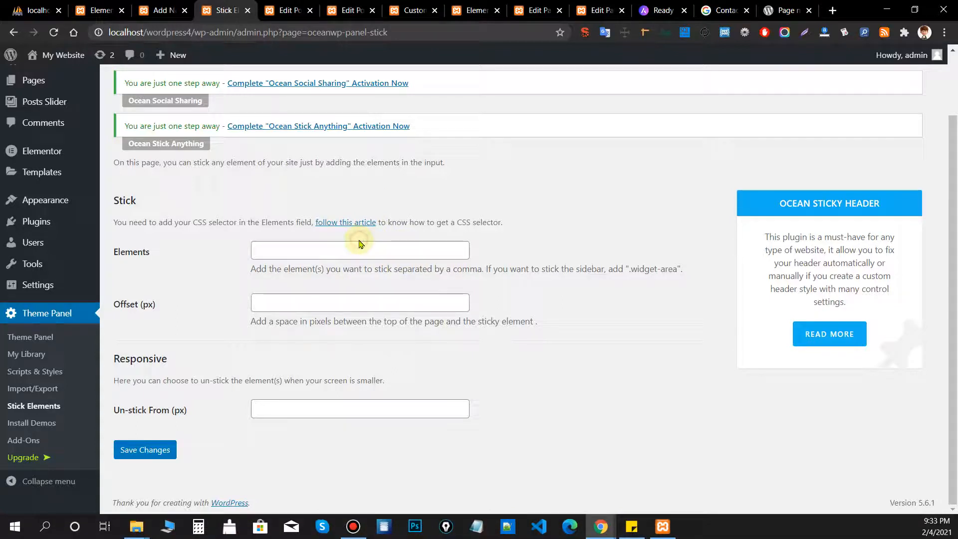
click(345, 247)
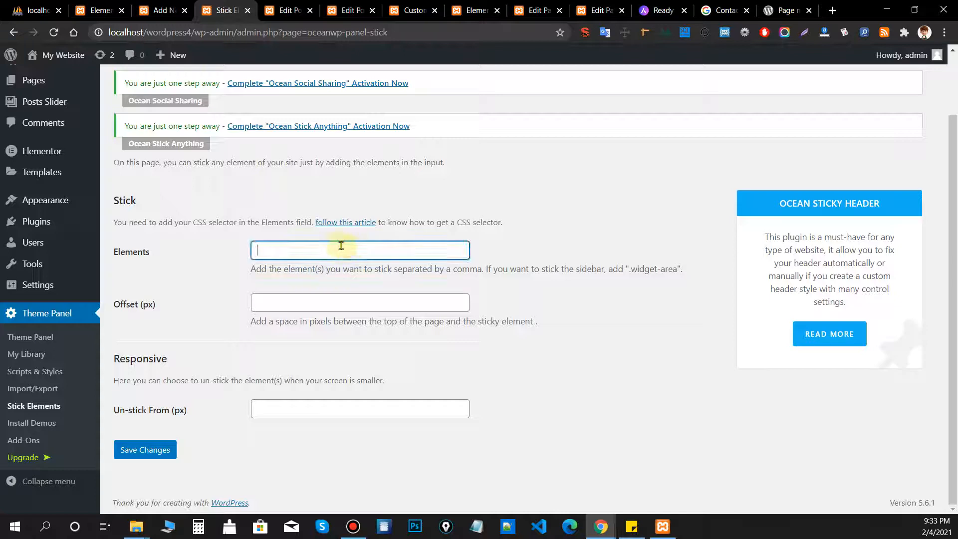
click(489, 277)
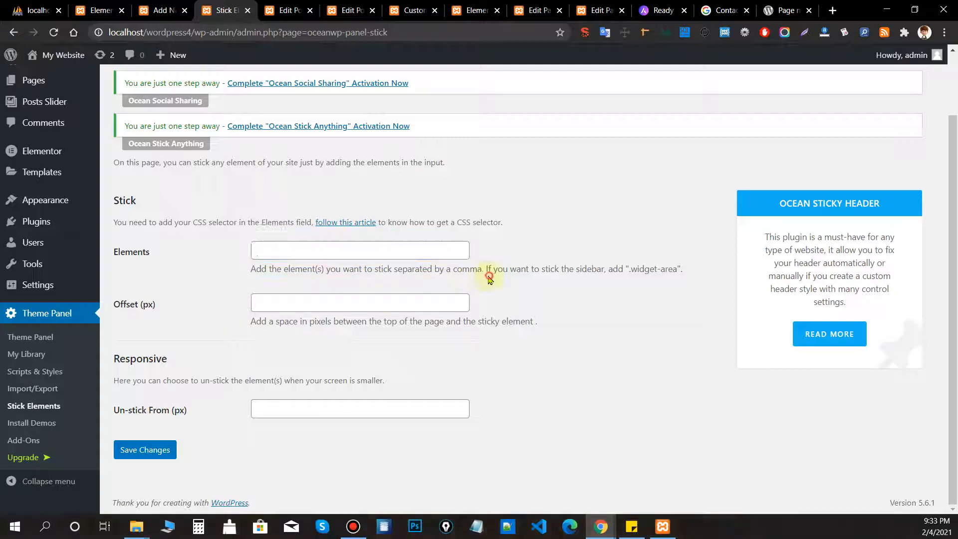
Switch through the Elementor and Sample Page tabs to the Home page editor.
click(471, 10)
click(524, 6)
click(587, 6)
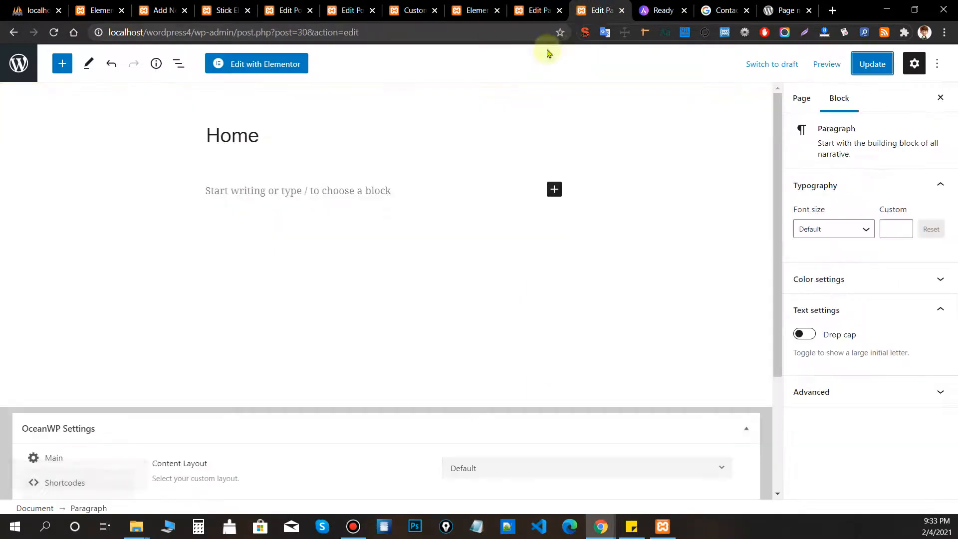
Remove the wp-admin path from the address bar to load the site's front page.
drag(194, 32, 369, 32)
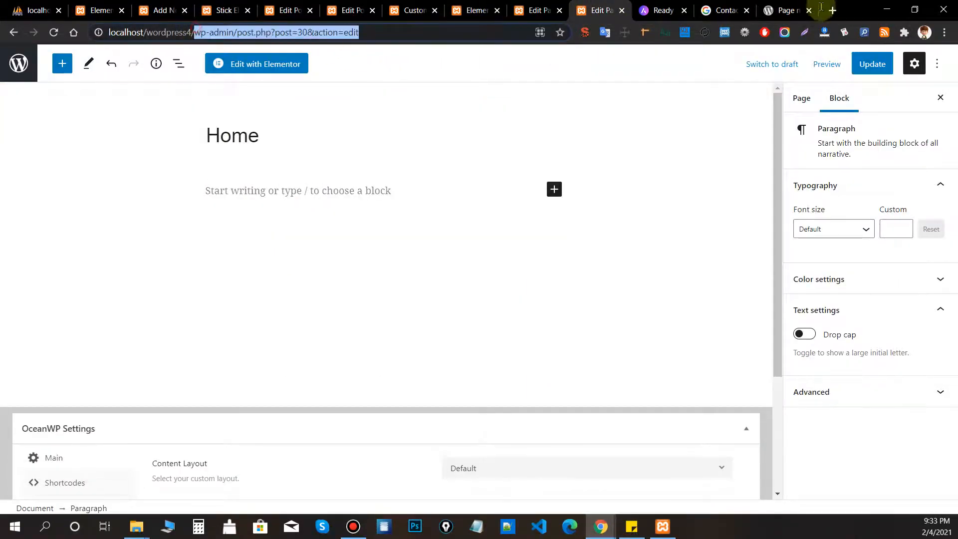
key(BackSpace)
key(Return)
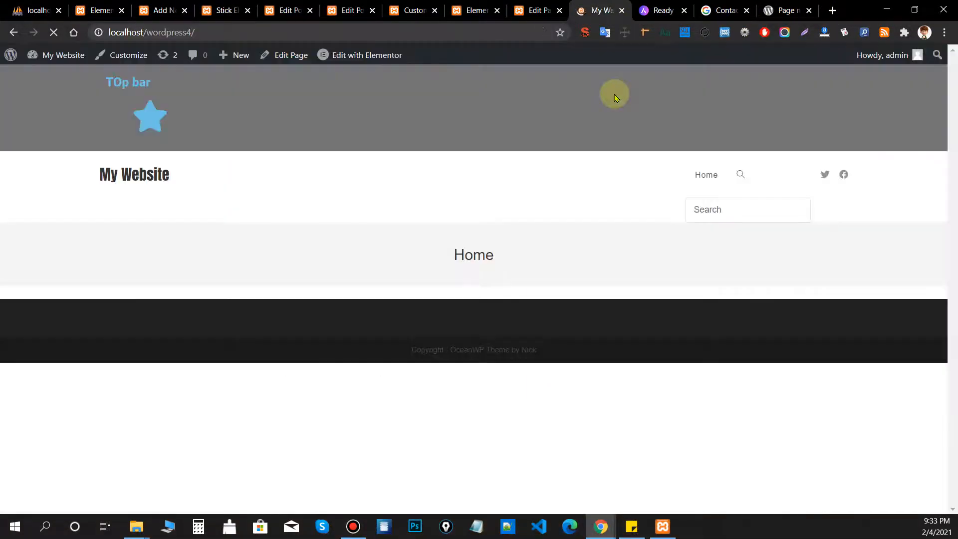
Scroll the home page up and down repeatedly to watch the top bar and header.
scroll(955, 105, down, 3)
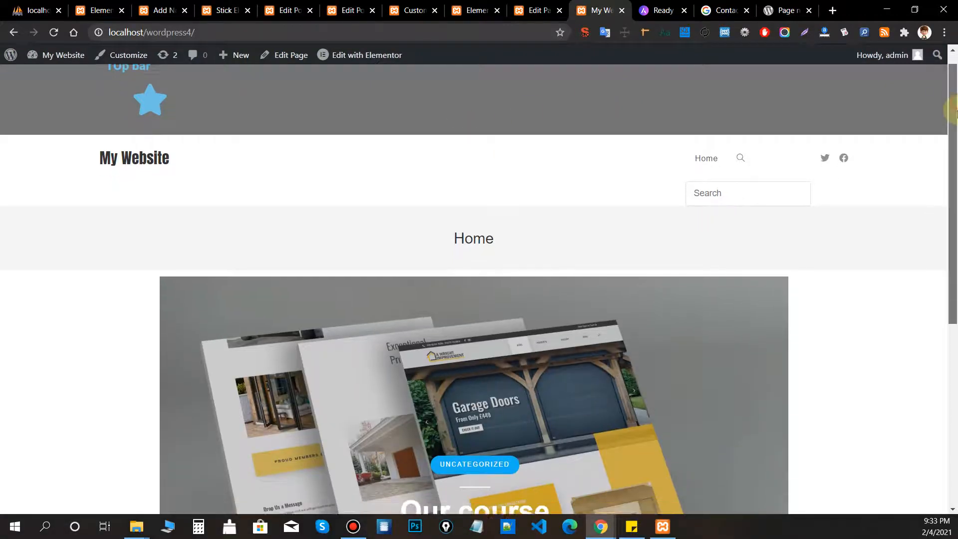
scroll(570, 106, up, 3)
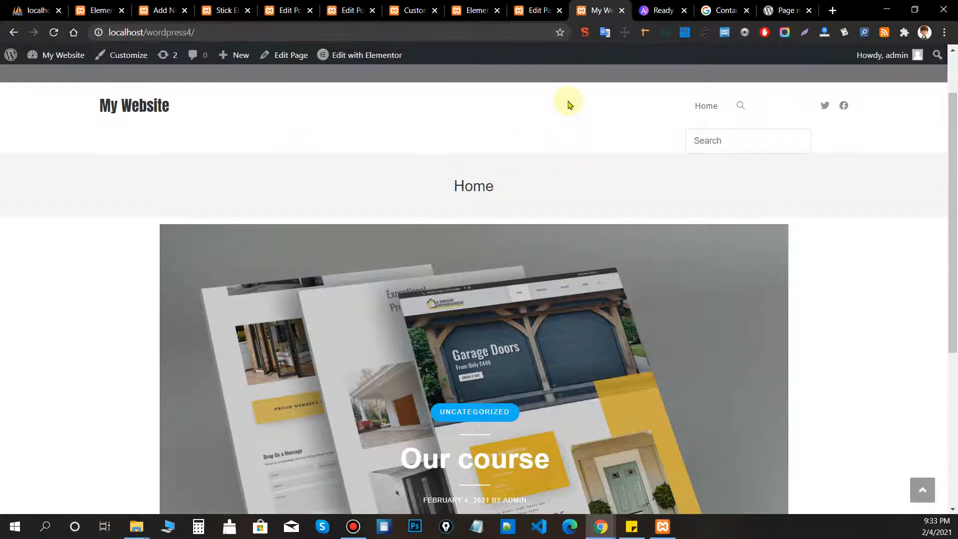
scroll(571, 106, down, 5)
scroll(572, 105, up, 5)
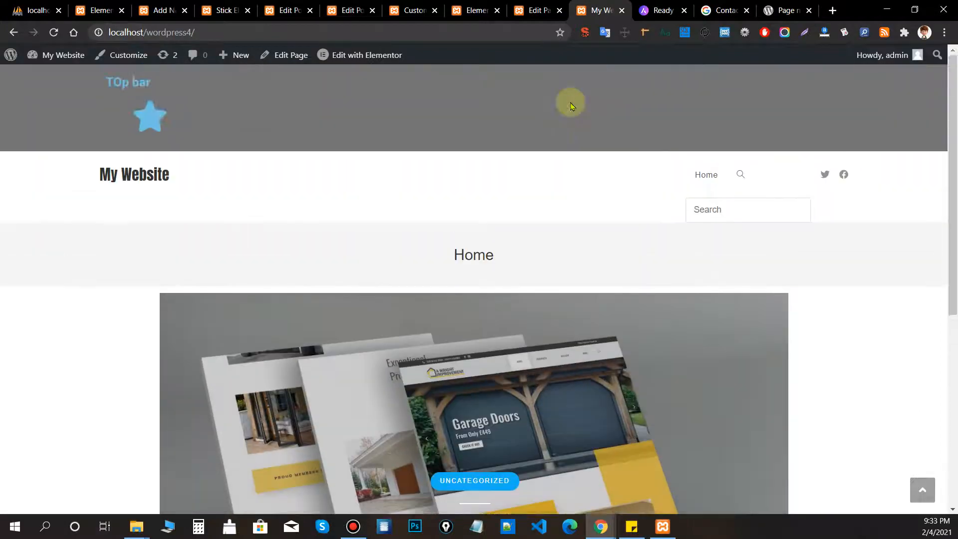
scroll(572, 106, down, 5)
scroll(572, 105, up, 5)
scroll(572, 108, down, 5)
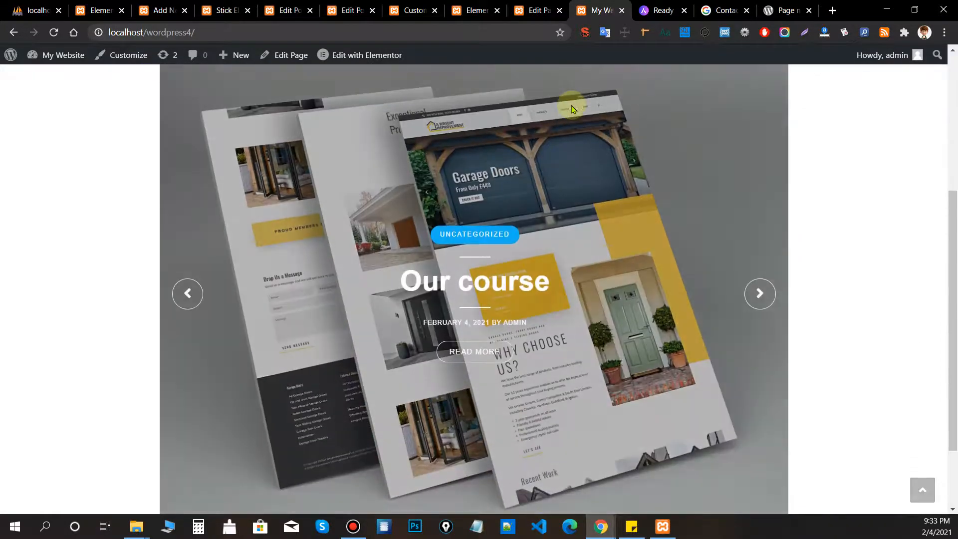
scroll(572, 108, up, 5)
scroll(573, 108, down, 3)
scroll(574, 108, up, 3)
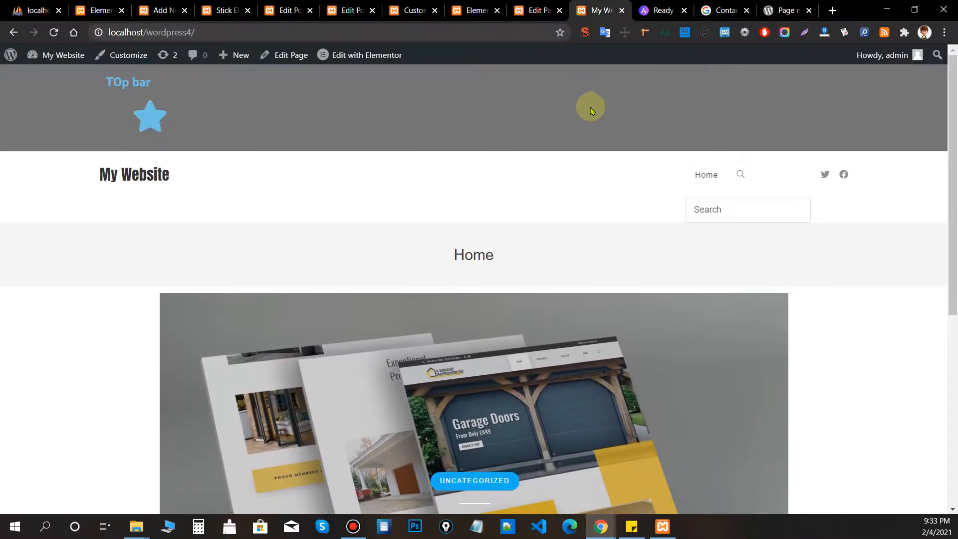
scroll(549, 160, down, 5)
Inspect the <header> element in developer tools and select its id value, site-header.
scroll(549, 162, up, 5)
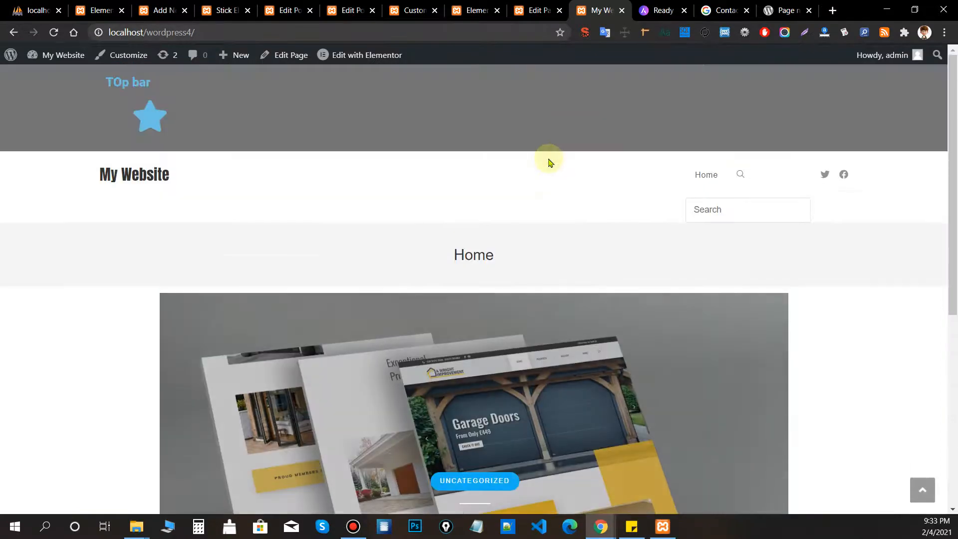
right_click(549, 160)
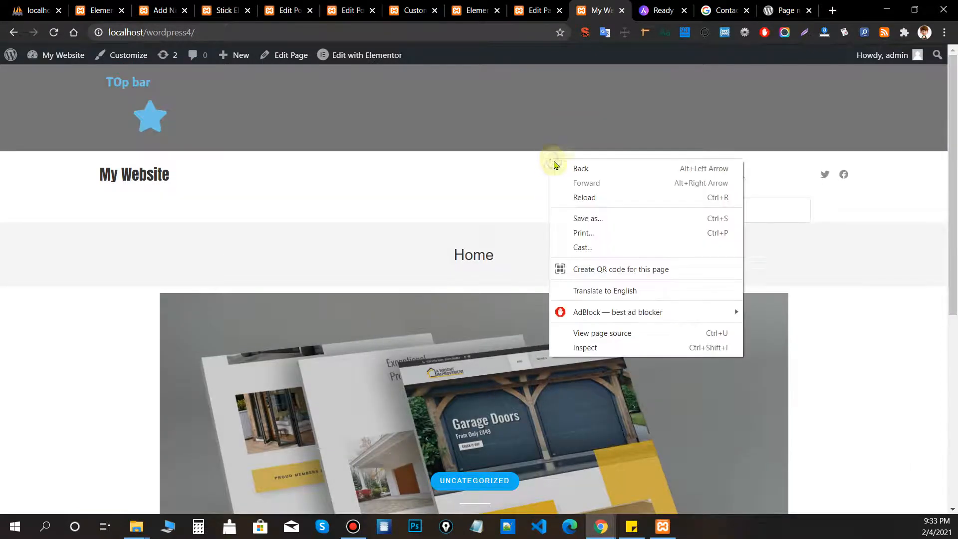
click(607, 348)
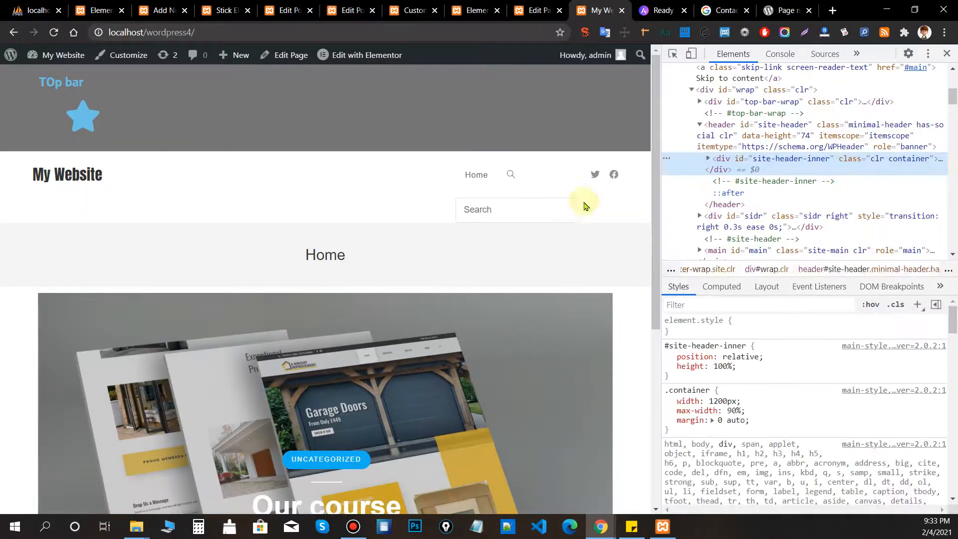
click(732, 141)
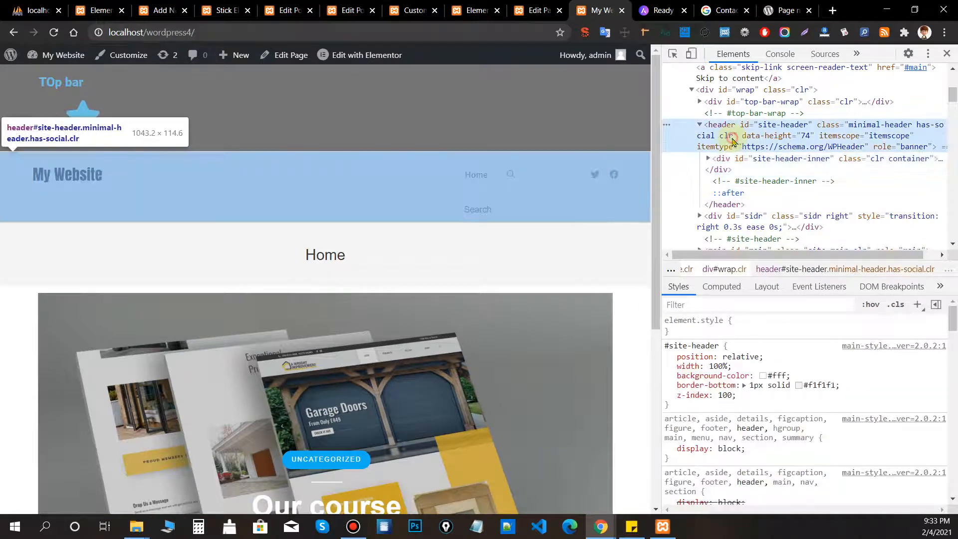
double_click(773, 128)
click(759, 141)
double_click(763, 126)
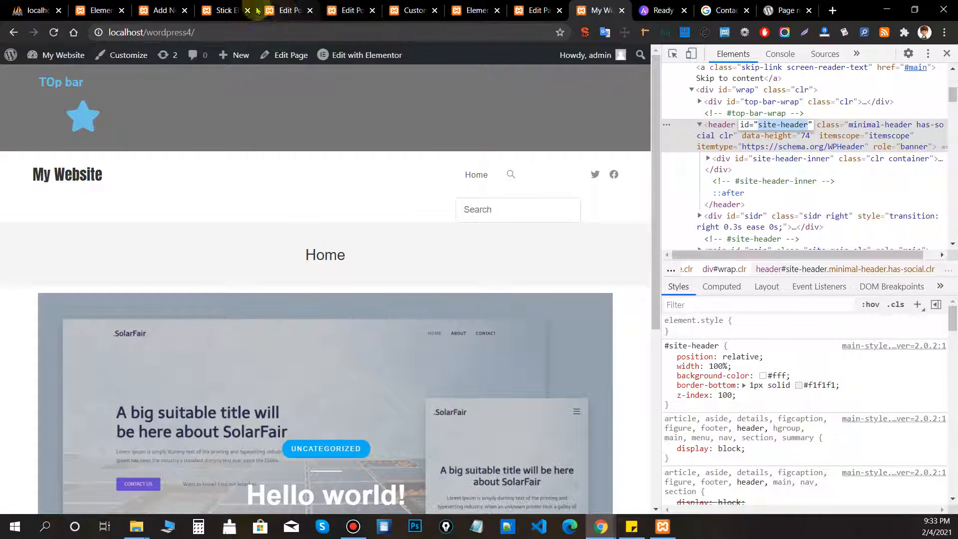
click(221, 11)
Enter #site-header in the Stick Elements field and click Save Changes.
click(293, 252)
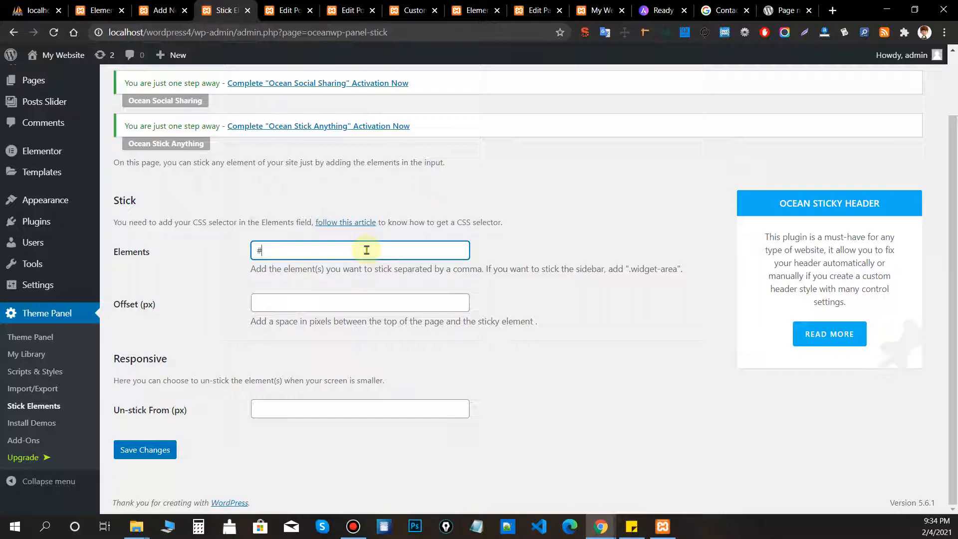
click(264, 210)
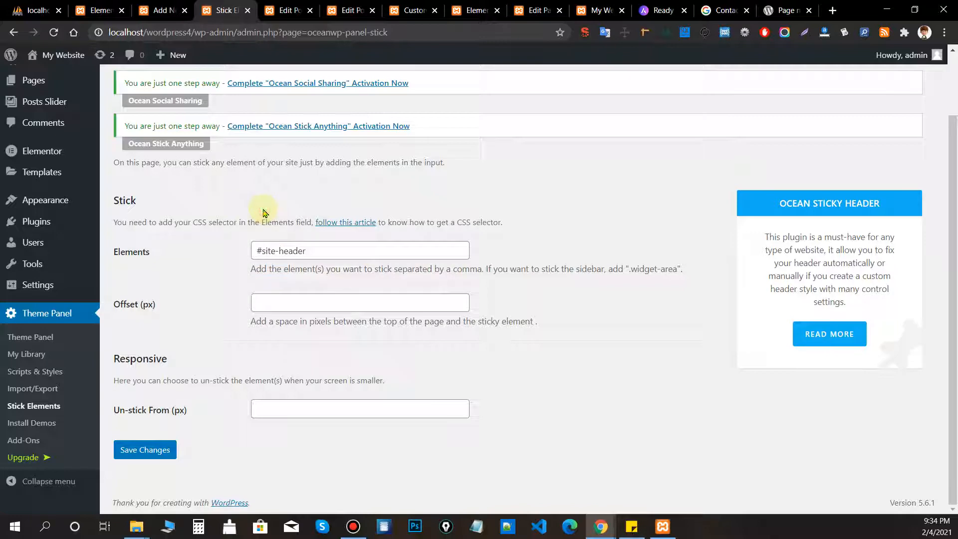
triple_click(289, 251)
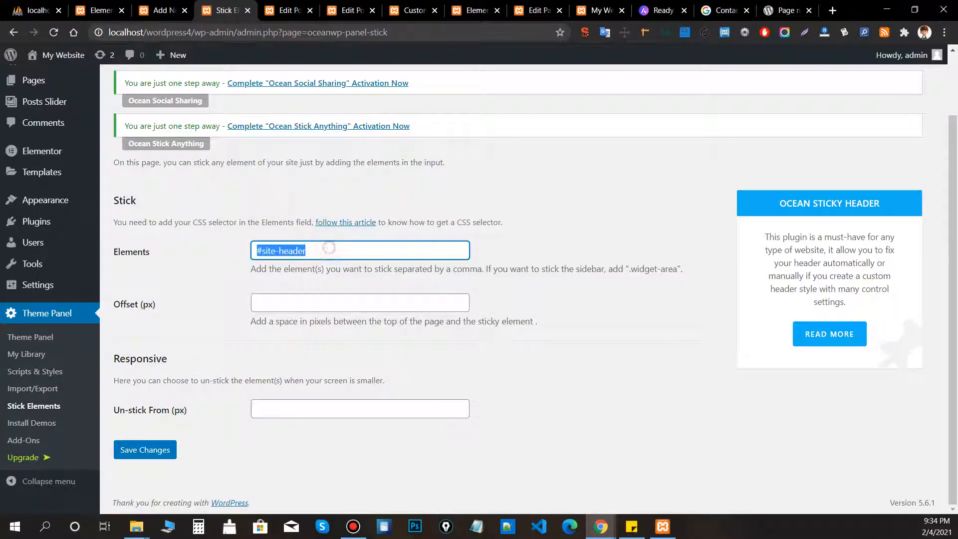
click(145, 450)
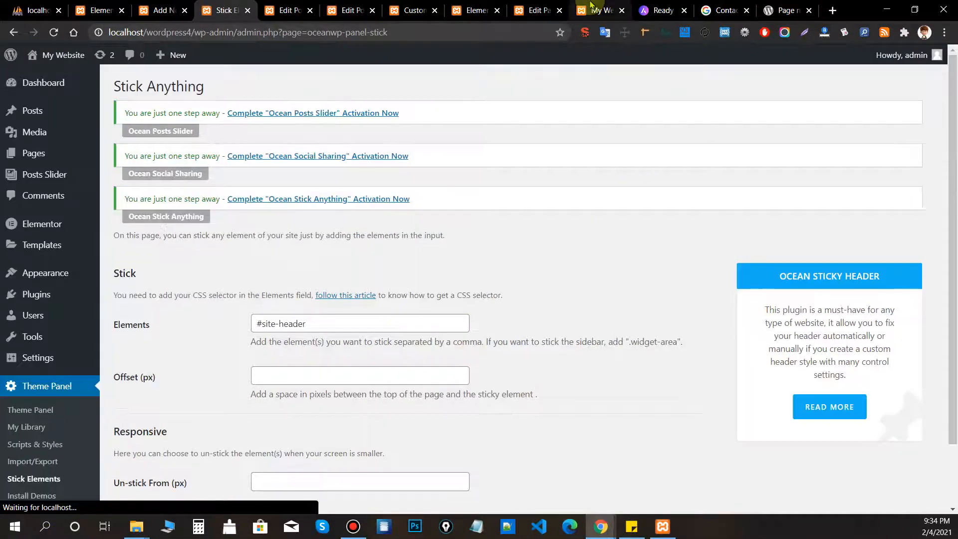
click(603, 17)
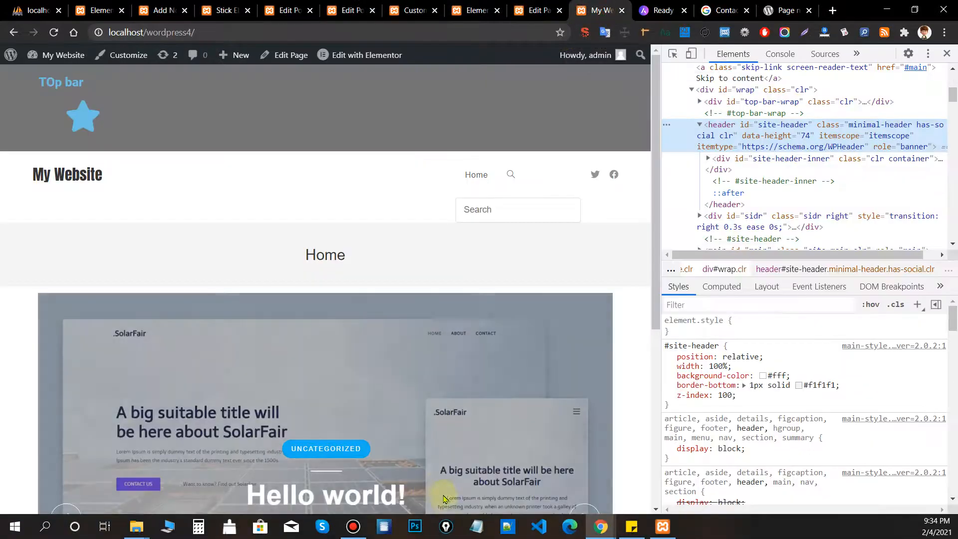
Reload the front page and scroll to confirm the header stays stuck.
click(51, 33)
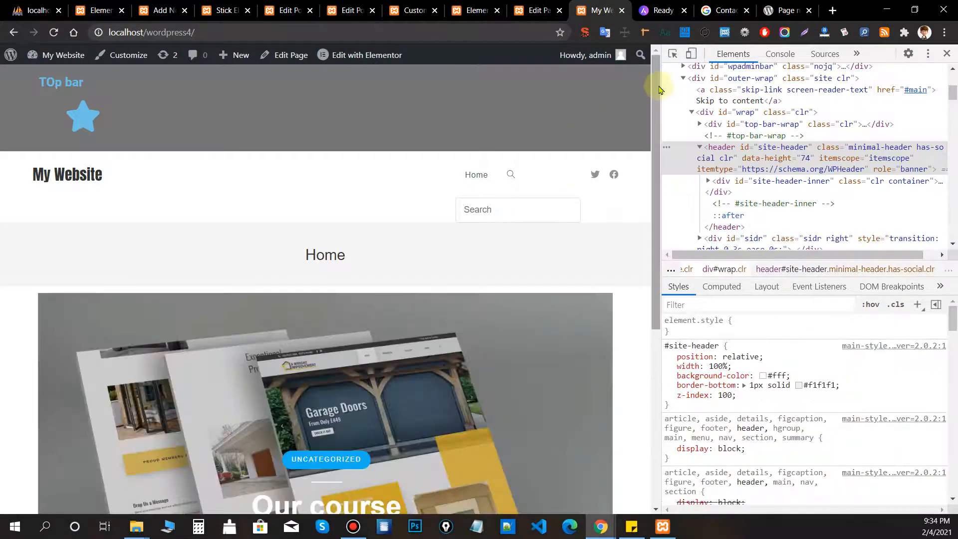
drag(656, 88, 646, 289)
drag(646, 331, 655, 142)
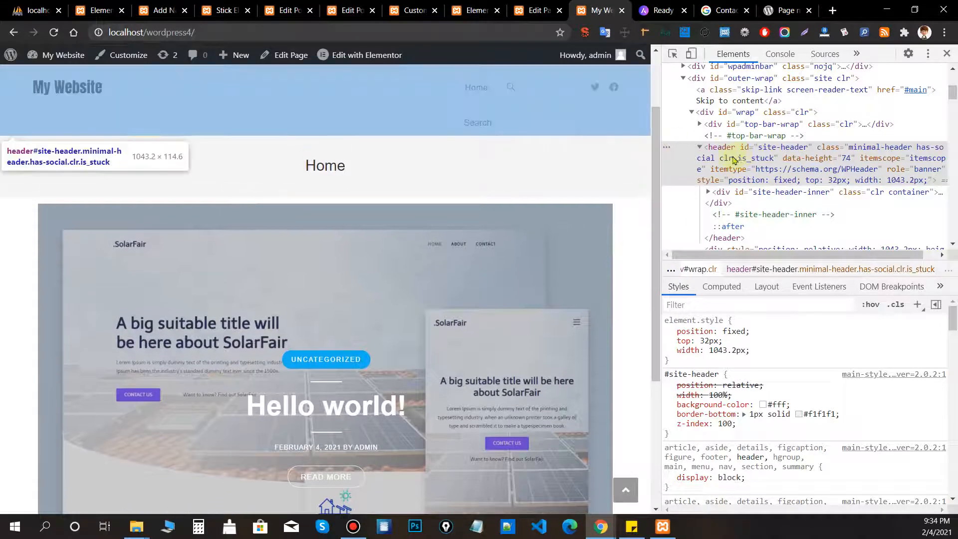
scroll(590, 197, up, 2)
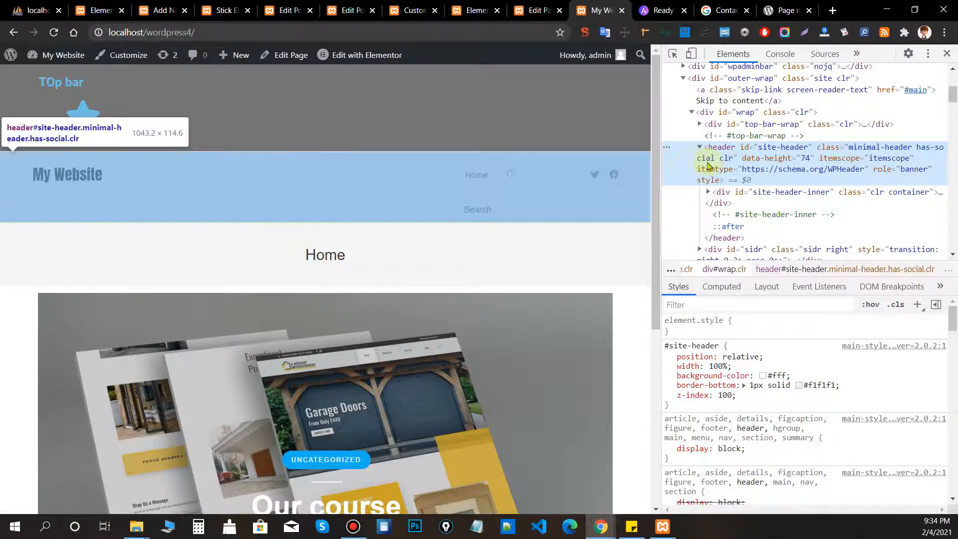
Inspect the top bar in DevTools to find its id top-bar-wrap, then return to Stick Elements.
click(766, 125)
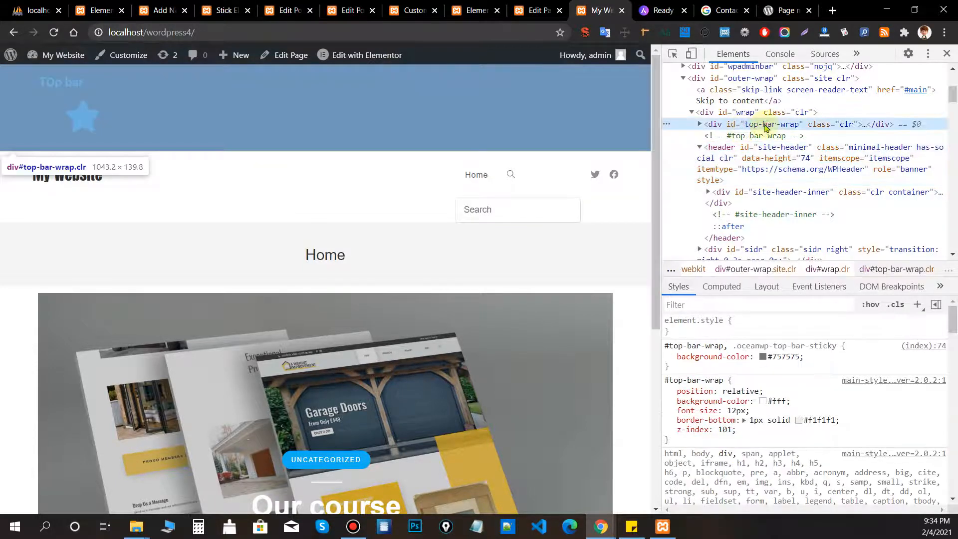
double_click(756, 125)
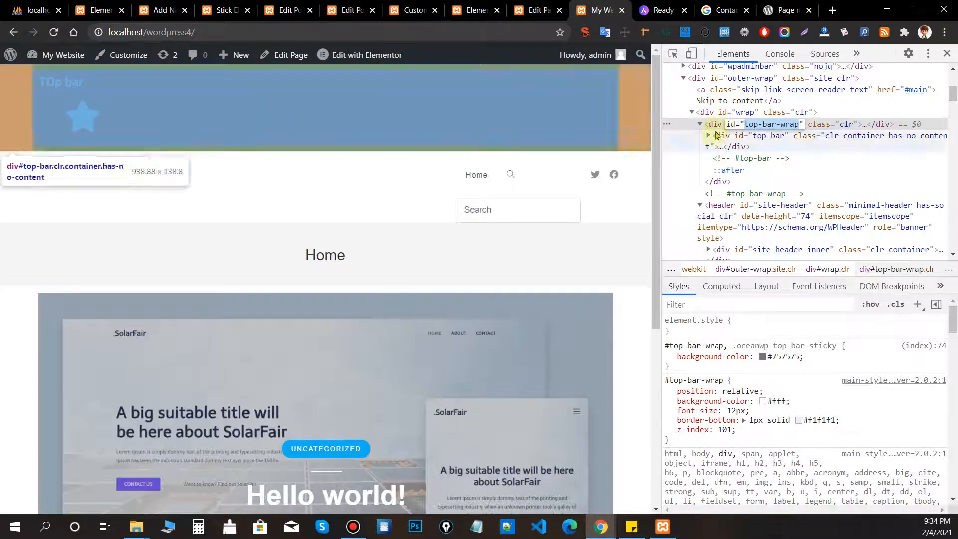
click(715, 125)
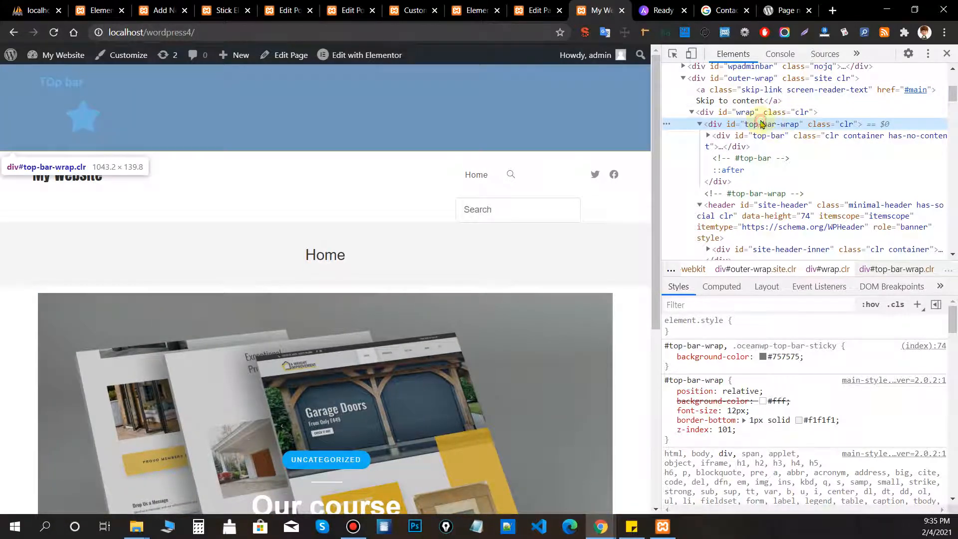
click(227, 9)
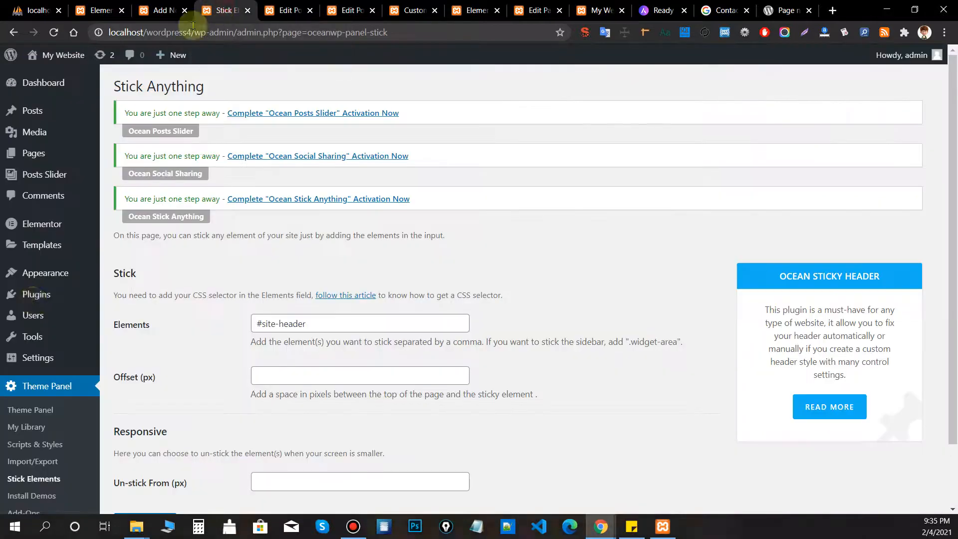
Read the Elements field hint about separating multiple sticky selectors with commas.
click(347, 321)
scroll(493, 306, down, 2)
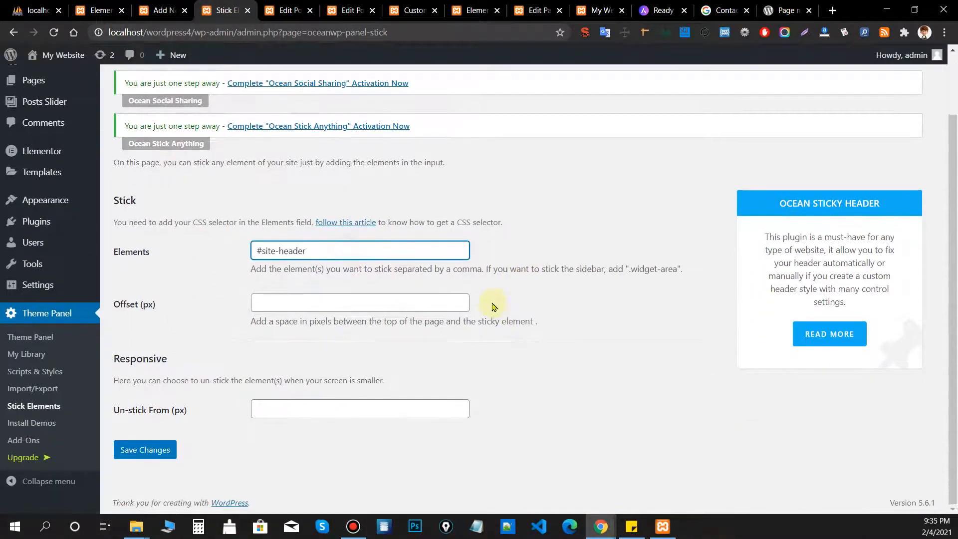
drag(251, 268, 330, 271)
click(353, 272)
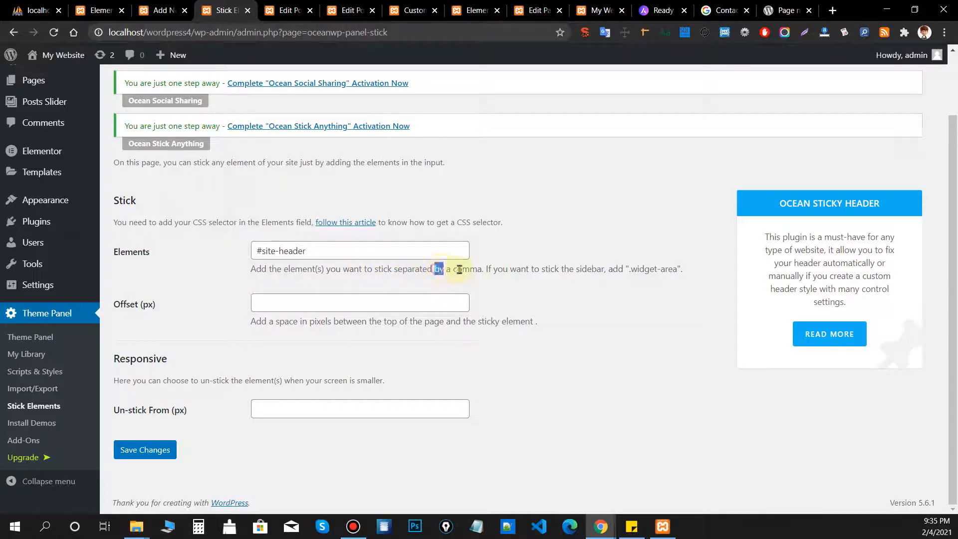
click(495, 267)
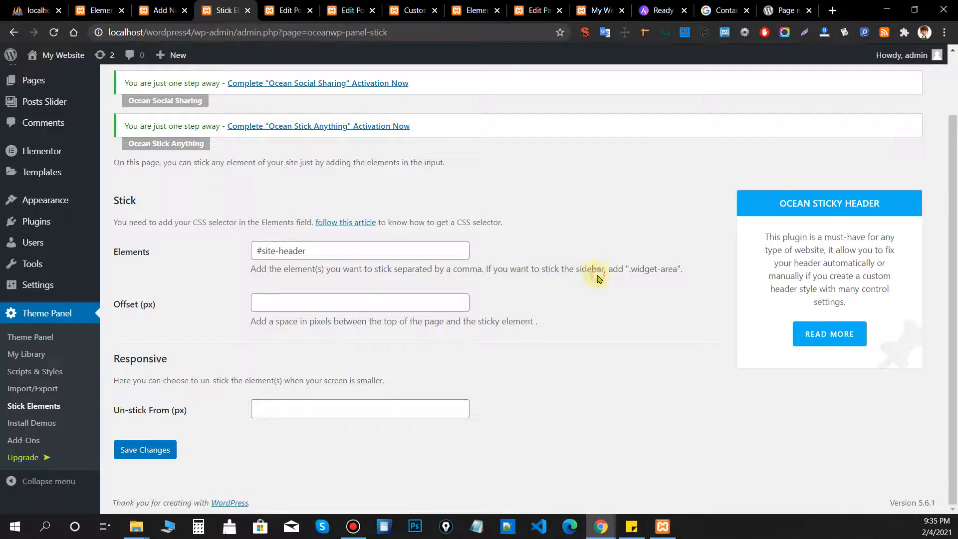
click(597, 10)
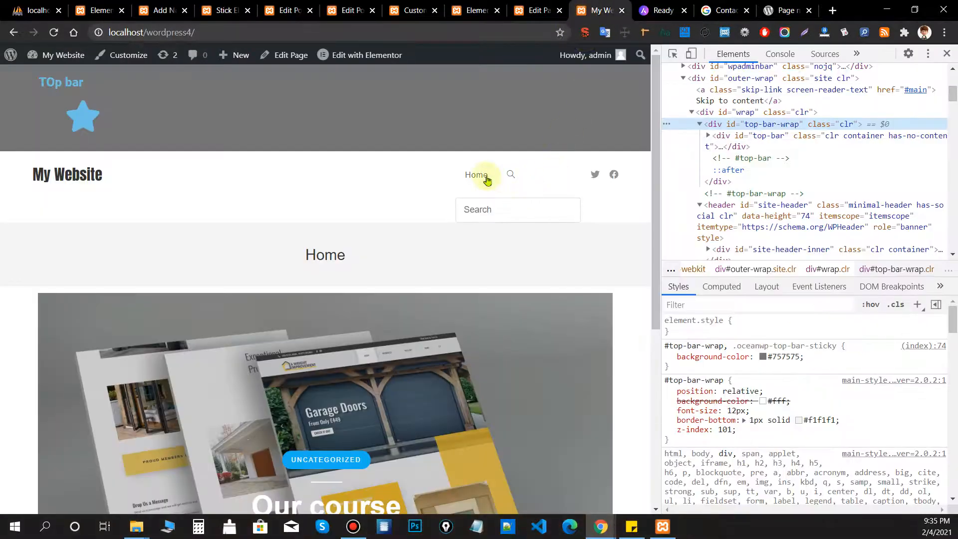
Open the Uncategorized archive and pick its sidebar with the DevTools element inspector.
scroll(253, 193, down, 6)
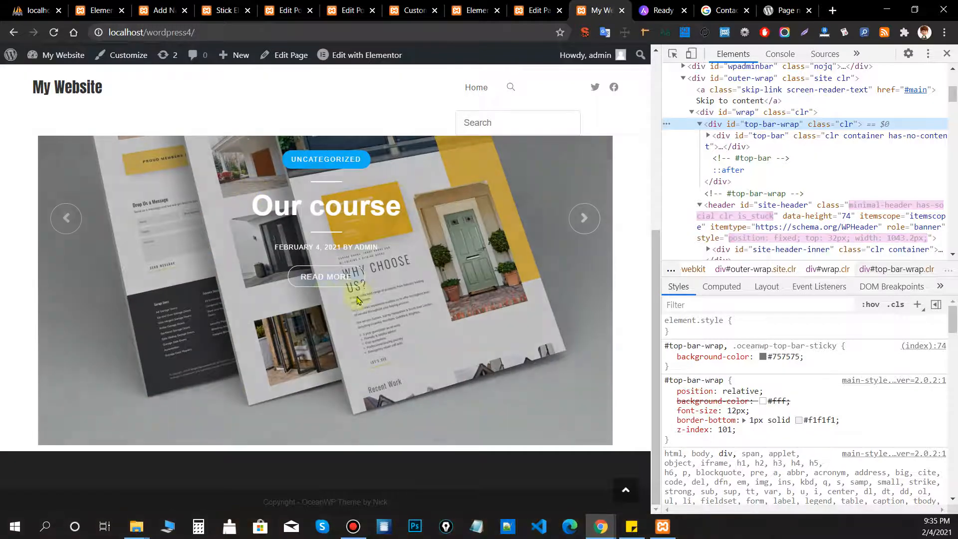
scroll(330, 320, up, 1)
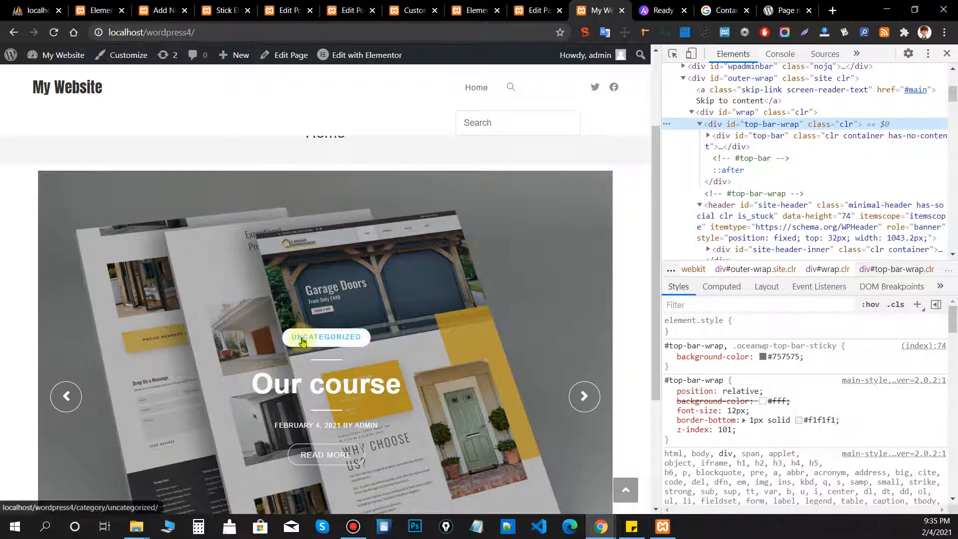
click(302, 342)
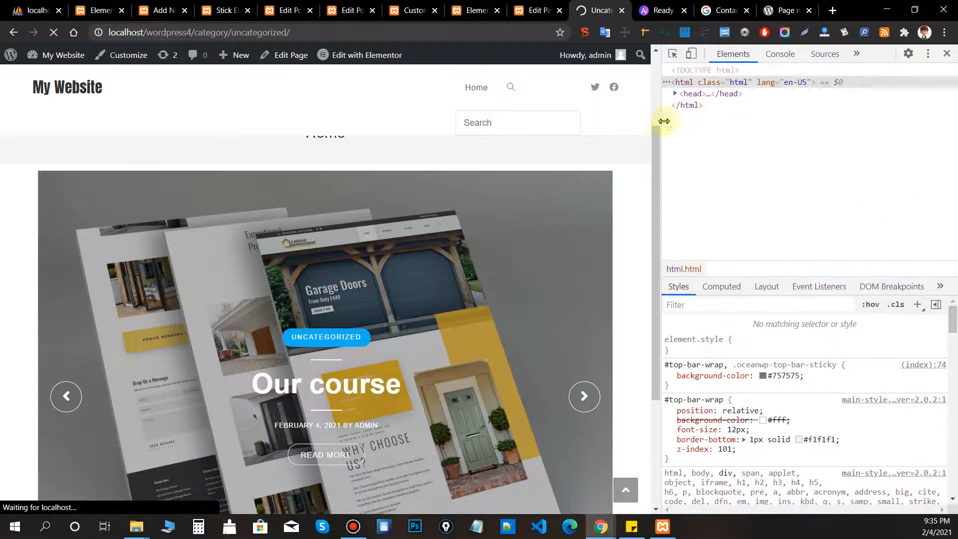
scroll(202, 237, down, 5)
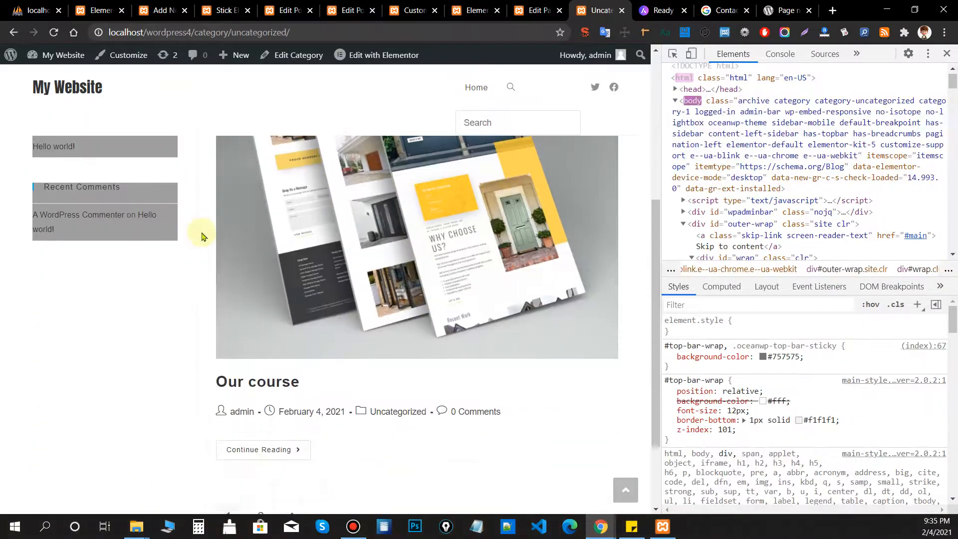
scroll(203, 236, up, 3)
click(673, 54)
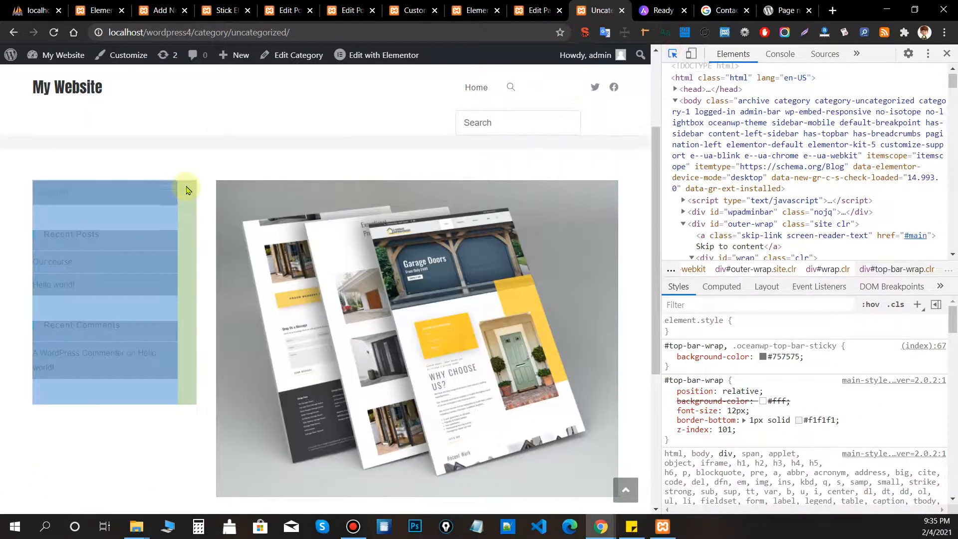
click(186, 190)
scroll(489, 152, up, 2)
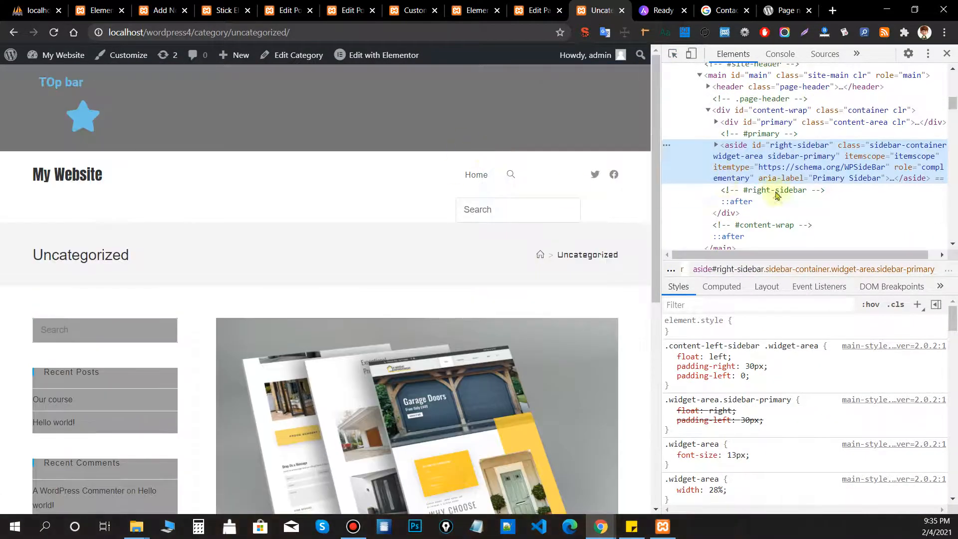
click(225, 10)
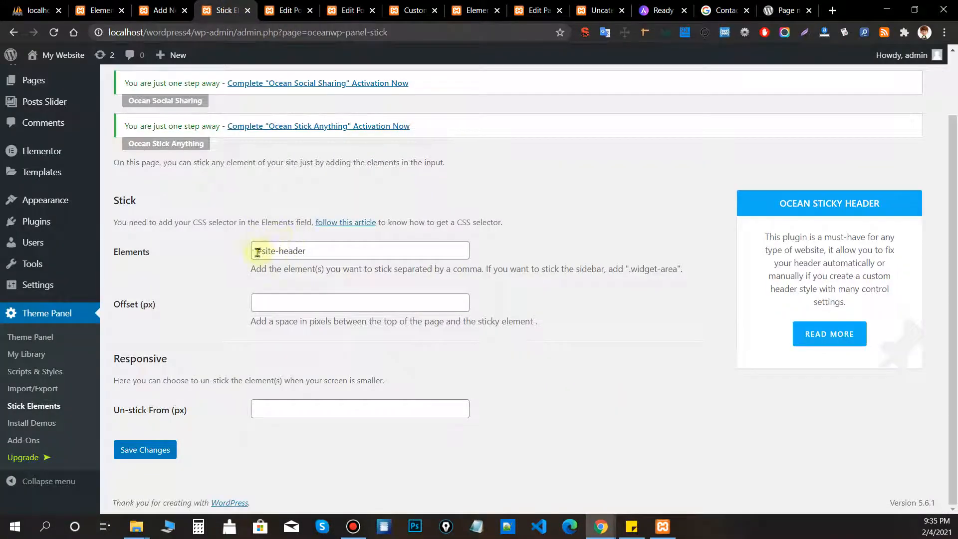
Select the old #site-header selector and inspect the sidebar's id right-sidebar and class names.
drag(264, 250, 386, 254)
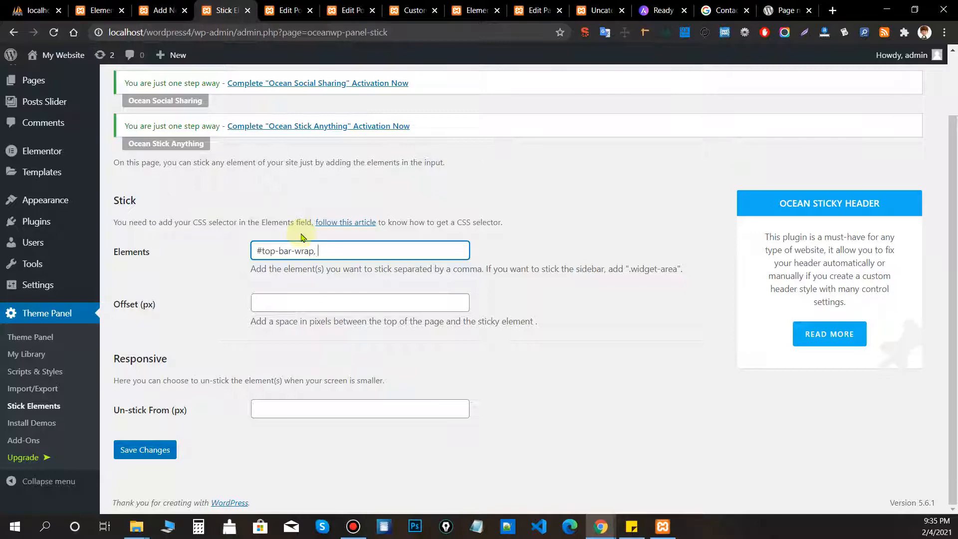
click(599, 10)
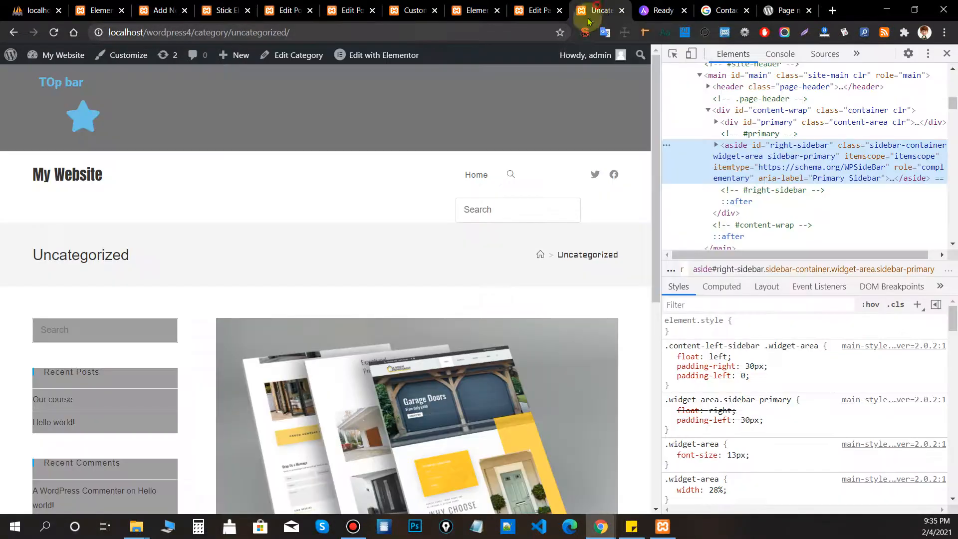
click(672, 53)
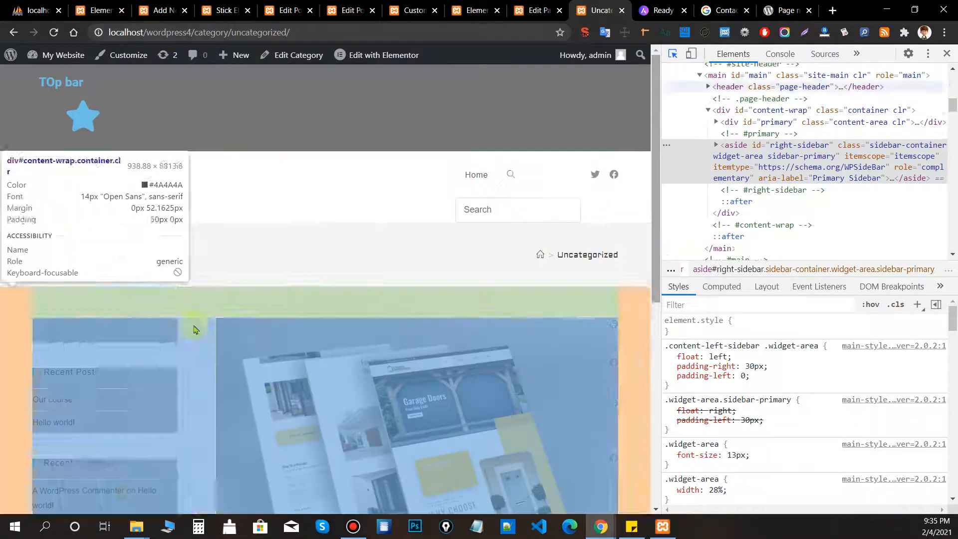
click(188, 336)
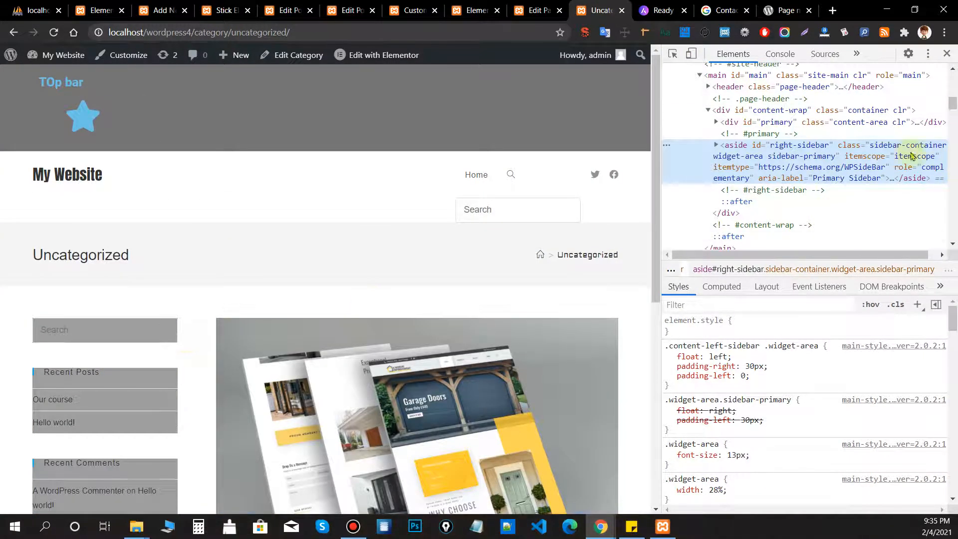
double_click(791, 145)
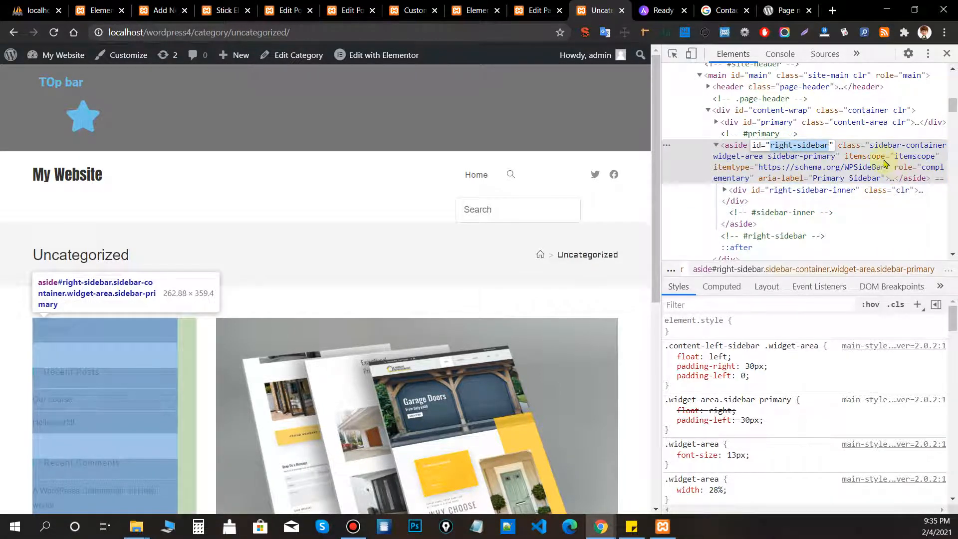
double_click(862, 146)
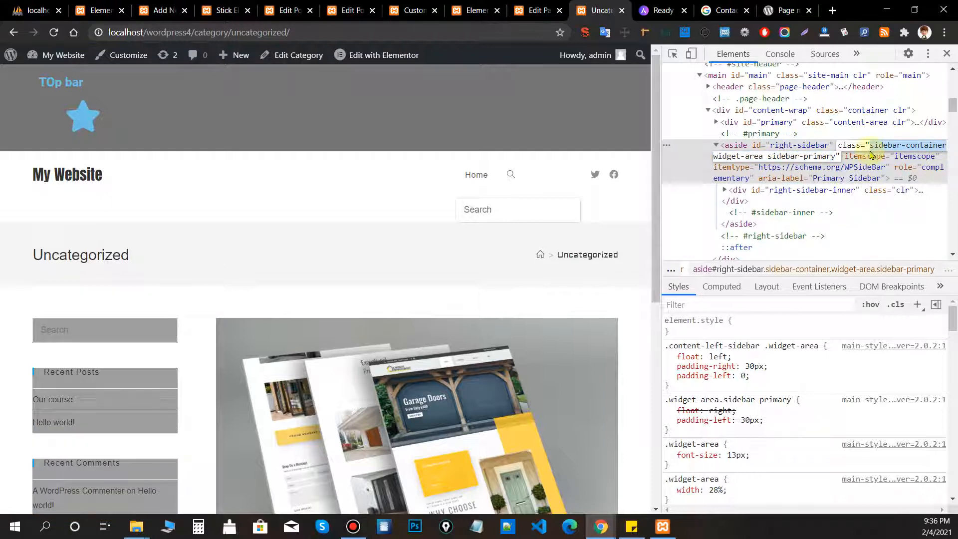
Save '#top-bar-wrap, .sidebar-container' as the sticky Elements.
click(220, 11)
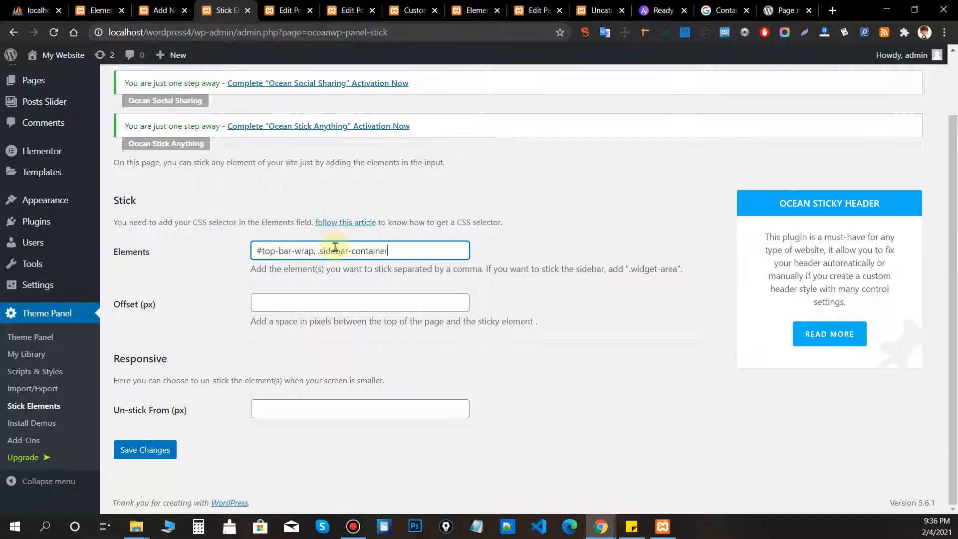
click(351, 272)
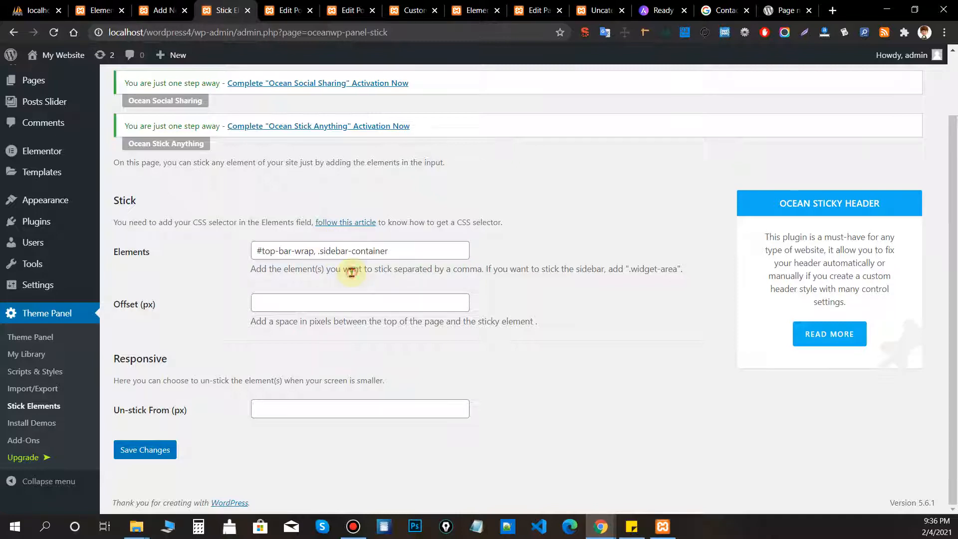
click(146, 455)
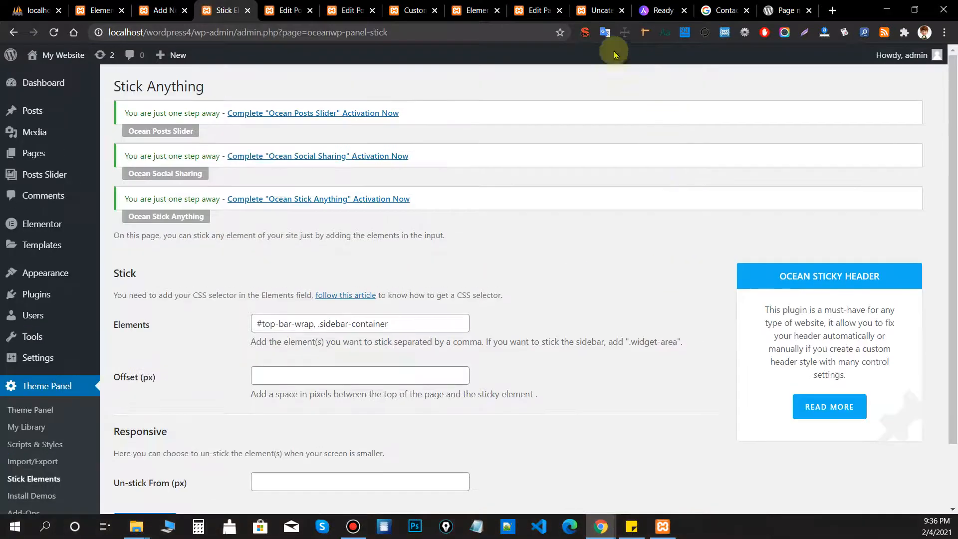
click(596, 13)
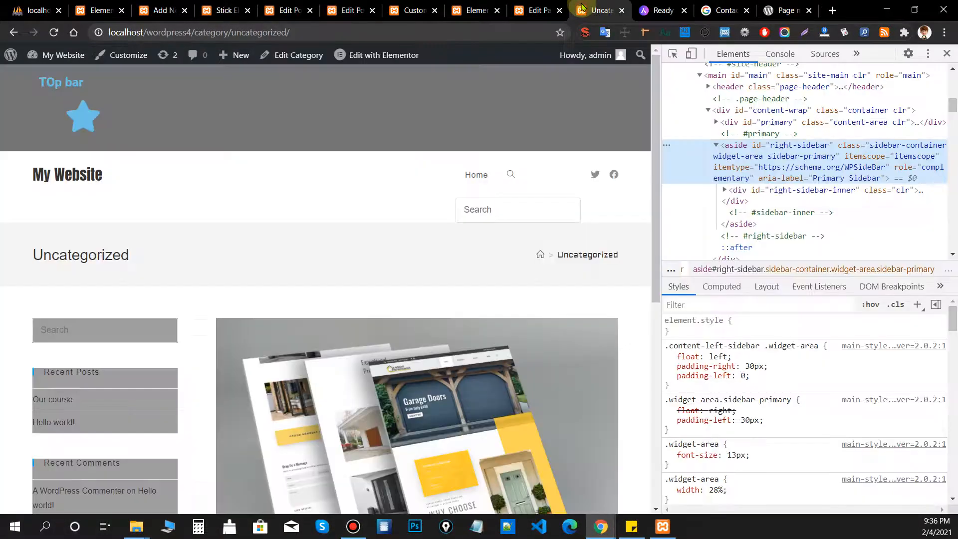
Reload the Uncategorized page and scroll to test the sticky top bar and sidebar.
click(53, 32)
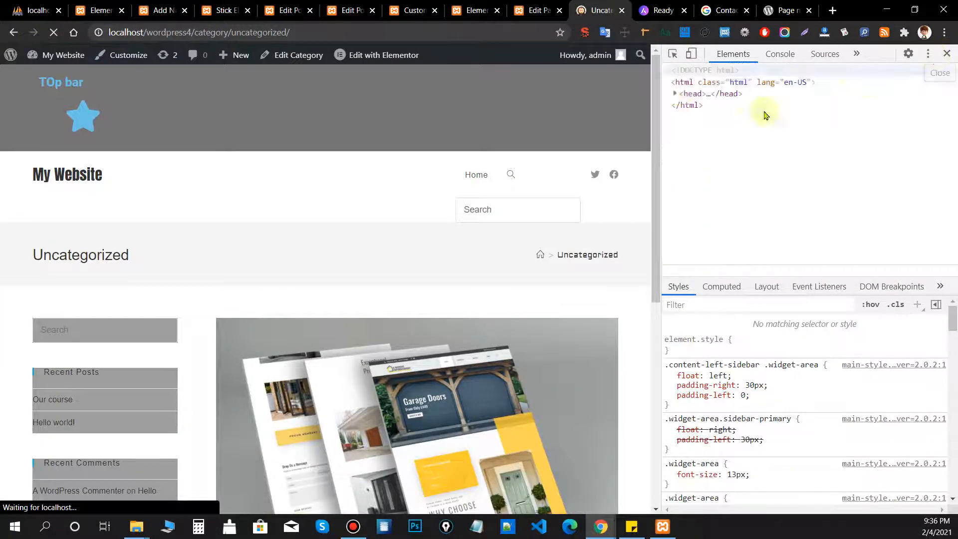
drag(660, 69, 635, 299)
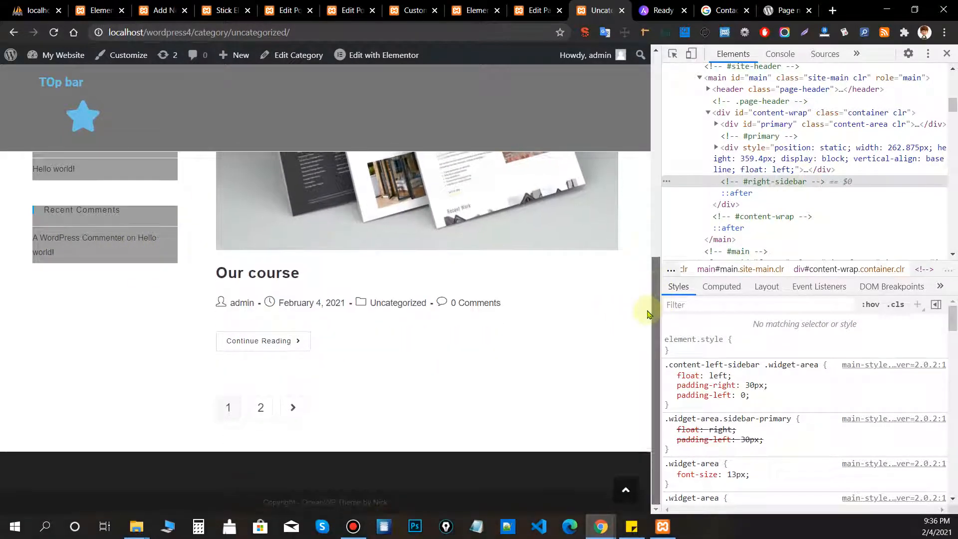
scroll(650, 279, up, 2)
drag(648, 259, 650, 269)
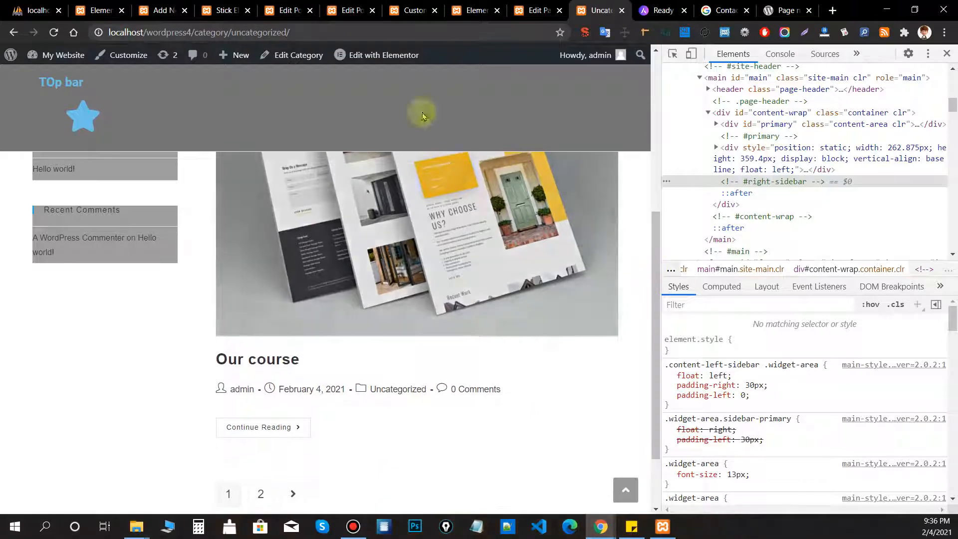
Remove '#top-bar-wrap,' so Elements holds only '.sidebar-container', and save.
click(232, 19)
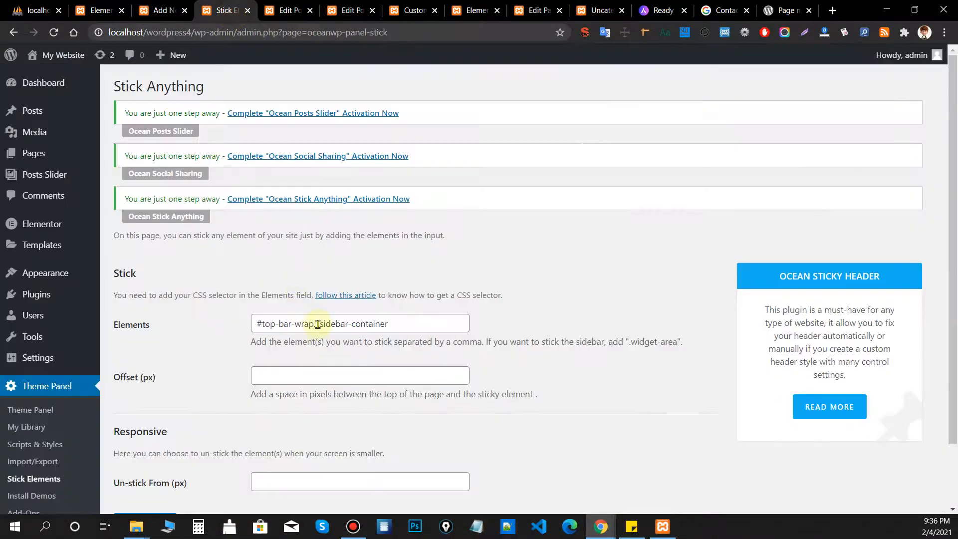
drag(317, 325, 246, 321)
key(BackSpace)
scroll(246, 317, down, 2)
click(134, 450)
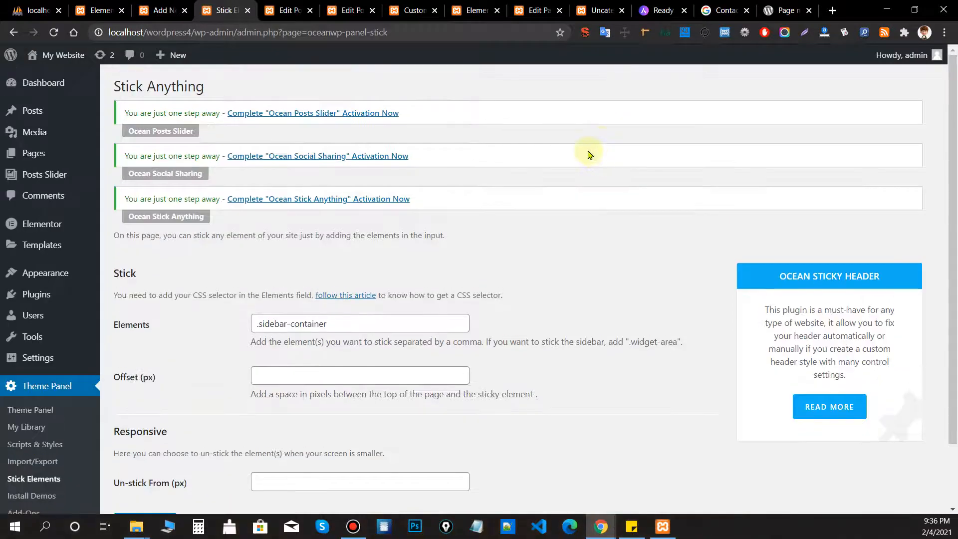
Reload the Uncategorized page to check the sidebar-only sticky, then close DevTools.
click(595, 10)
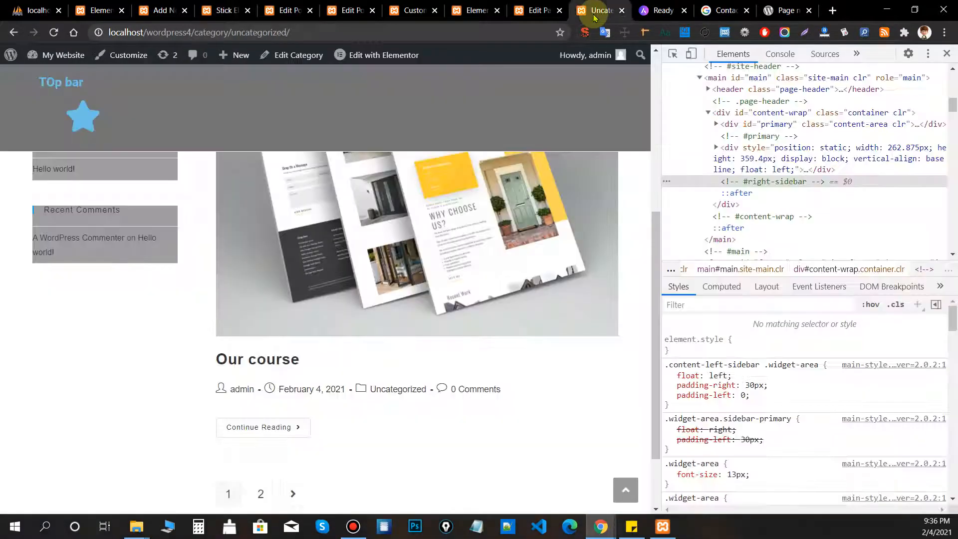
click(54, 32)
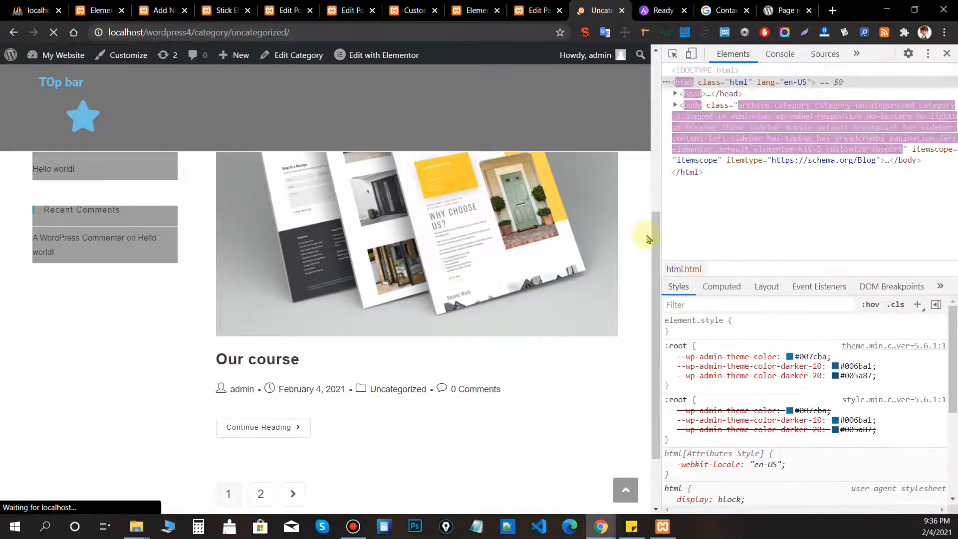
scroll(648, 209, up, 5)
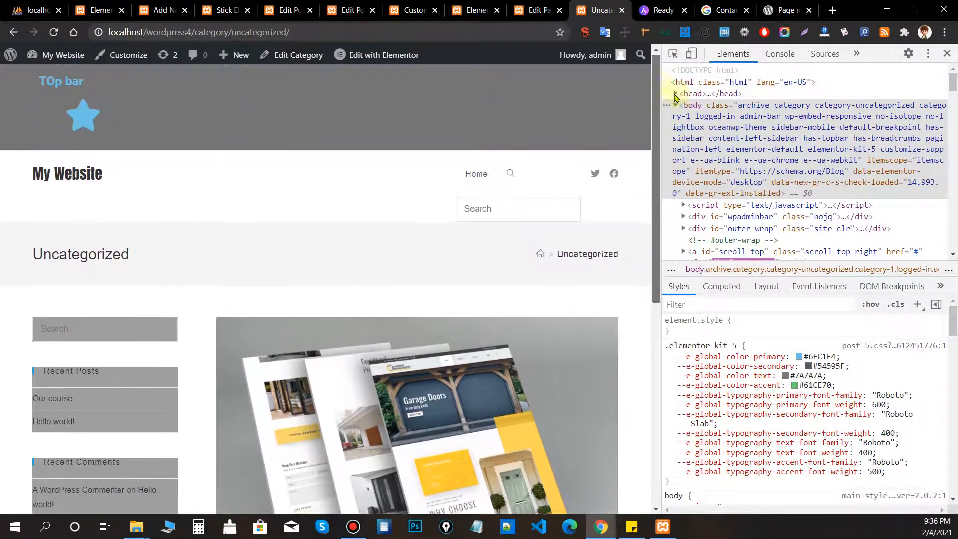
drag(655, 118, 912, 62)
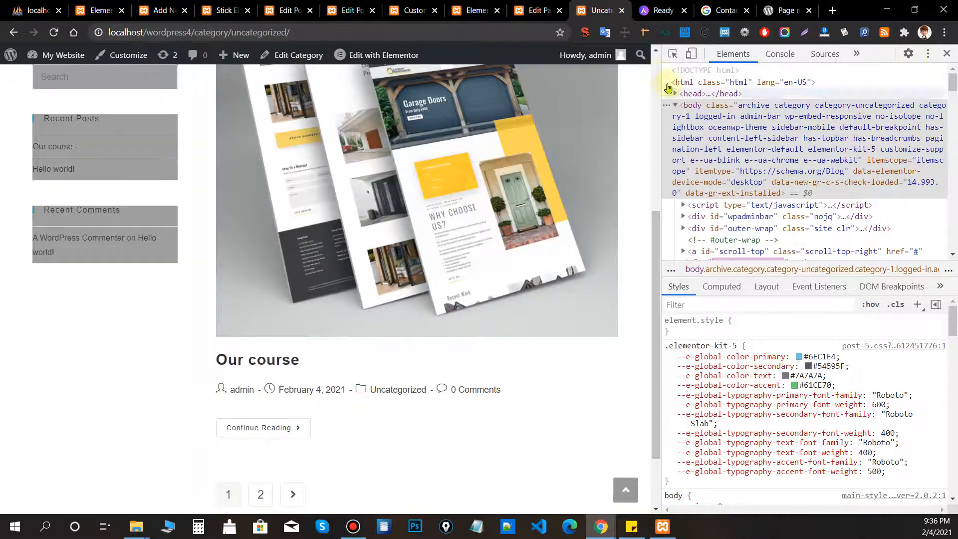
click(656, 64)
click(946, 51)
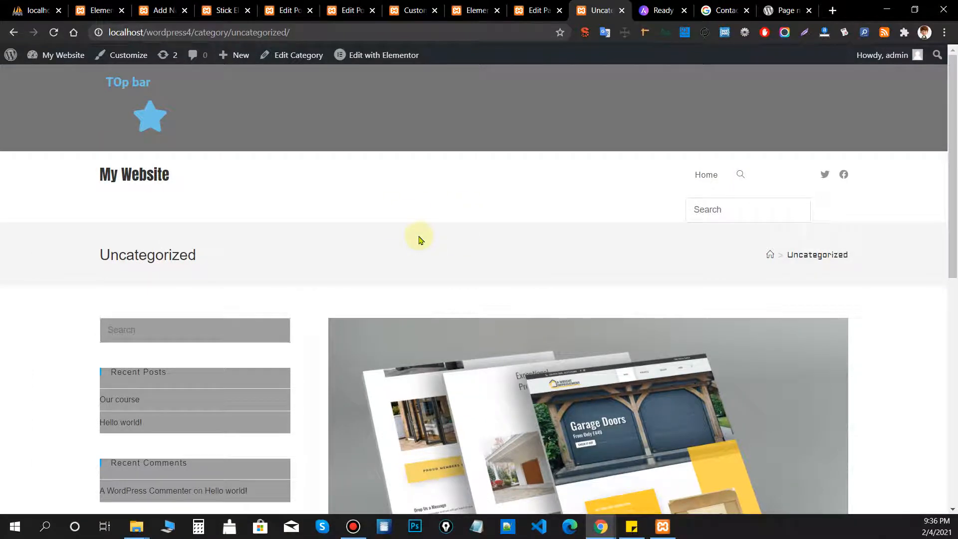
click(228, 8)
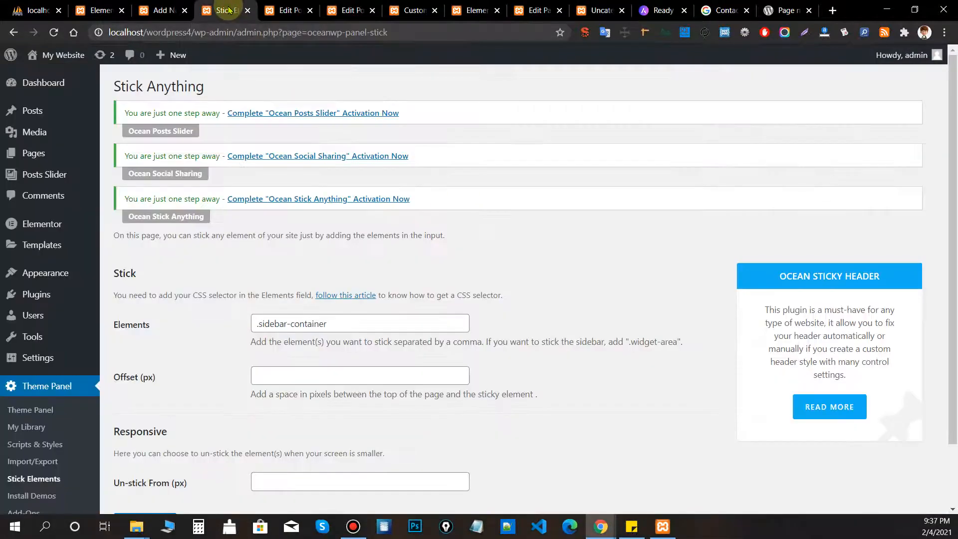
scroll(64, 207, down, 2)
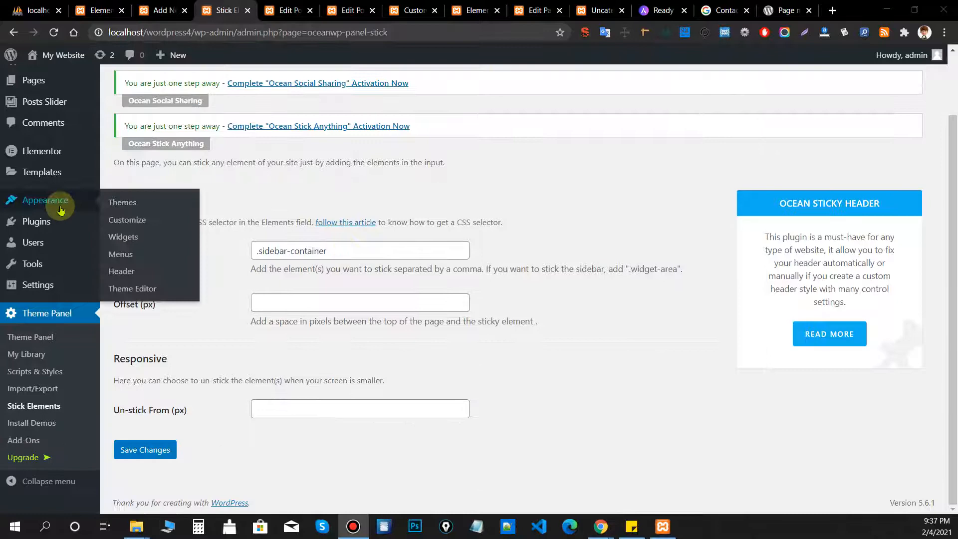
Highlight Ocean Extra, Posts Slider, Social Sharing and Stick Anything and their OceanWP credits in Installed Plugins.
click(64, 220)
scroll(427, 242, down, 1)
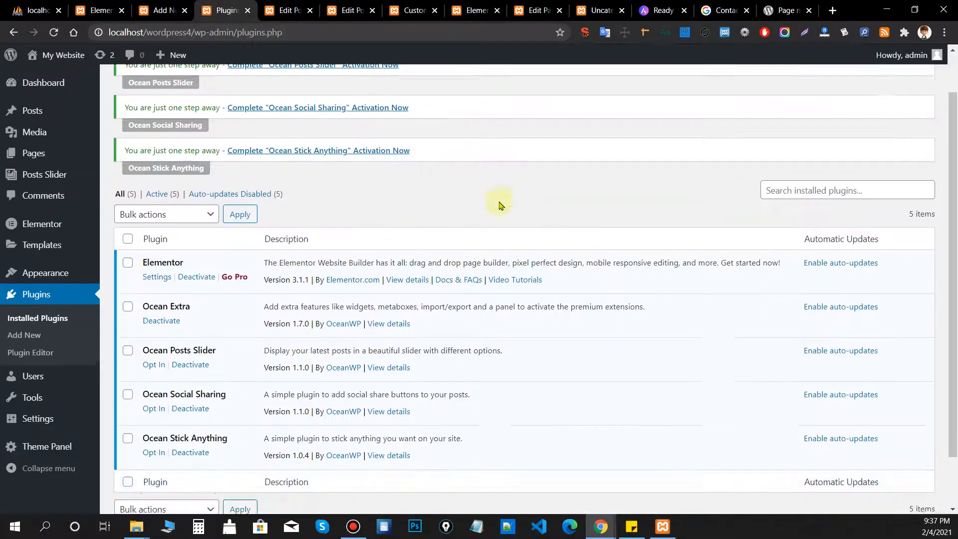
drag(165, 288, 143, 294)
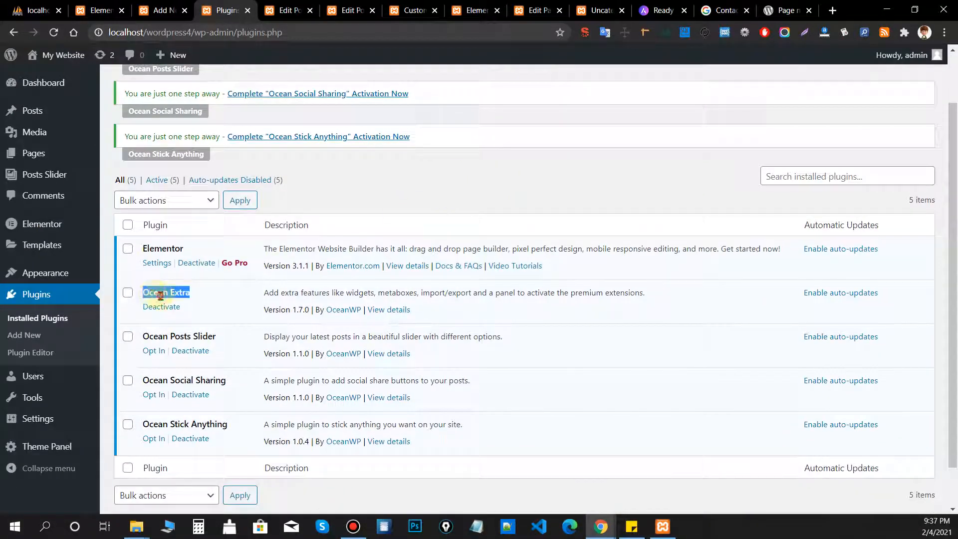
click(210, 302)
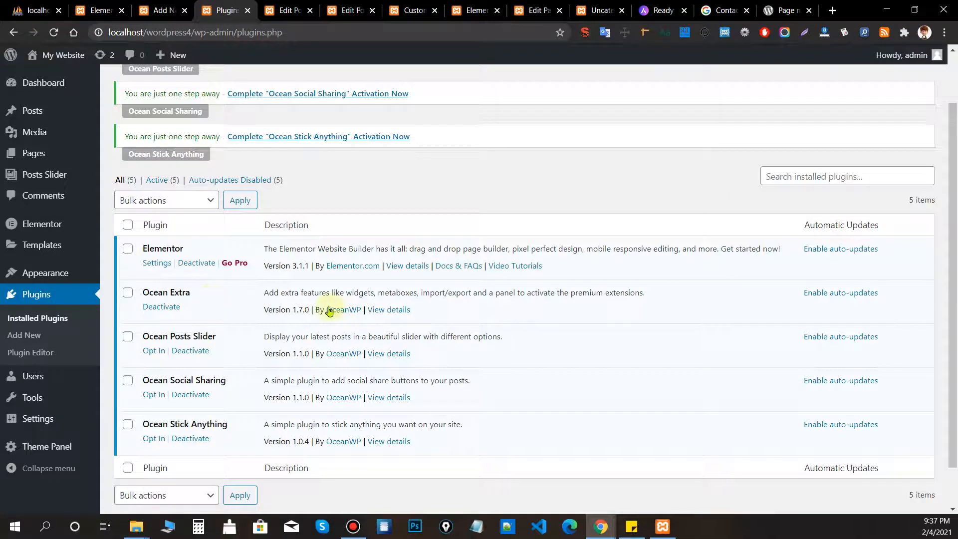
drag(316, 310, 337, 309)
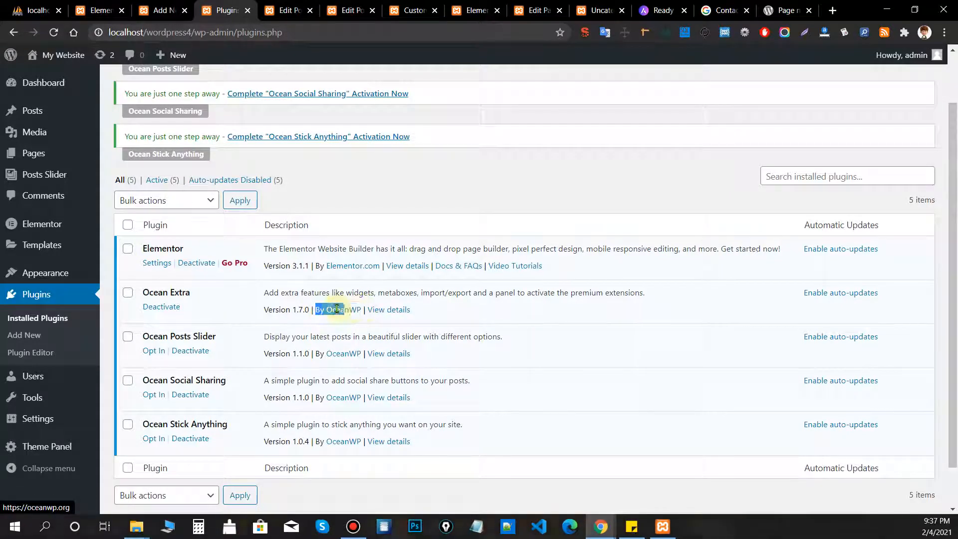
drag(316, 353, 361, 353)
drag(315, 398, 349, 411)
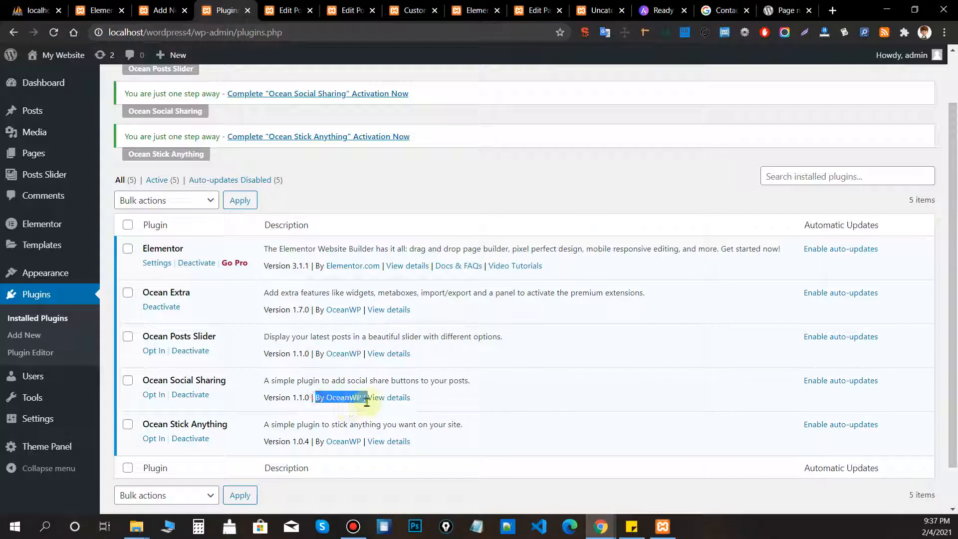
drag(318, 439, 362, 441)
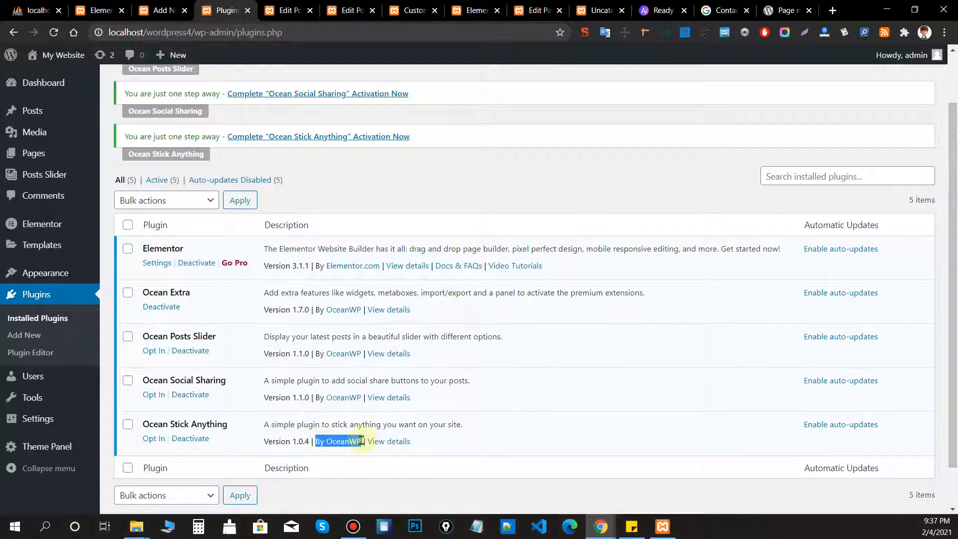
click(583, 396)
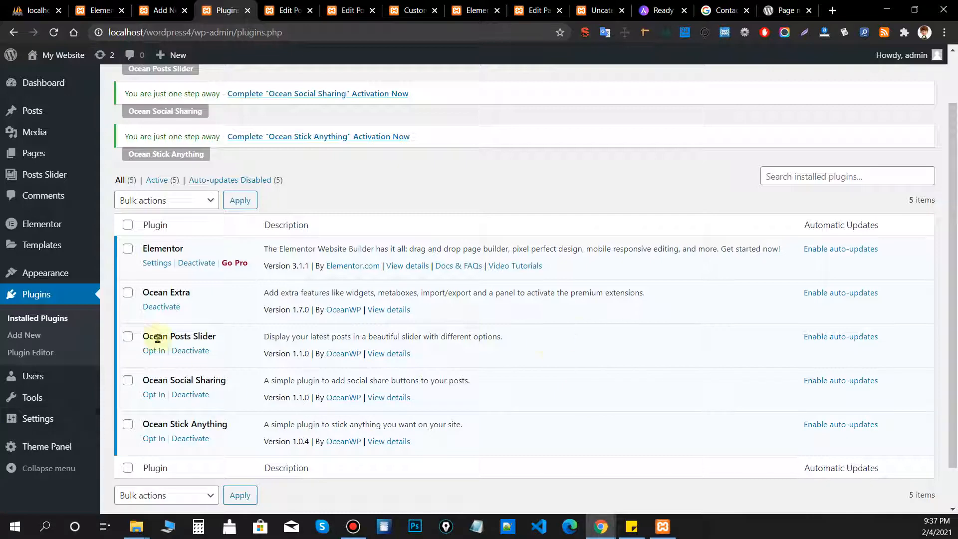
drag(145, 294, 250, 432)
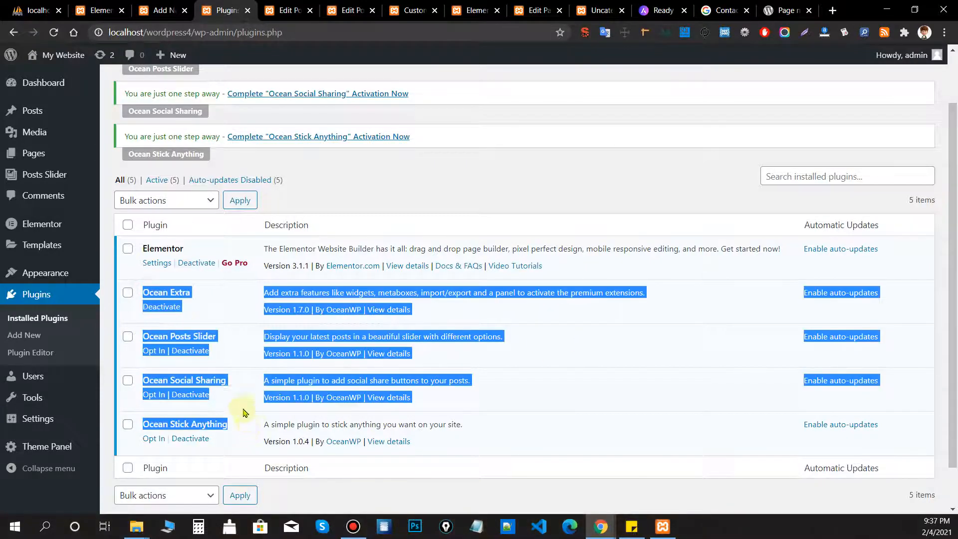
click(243, 414)
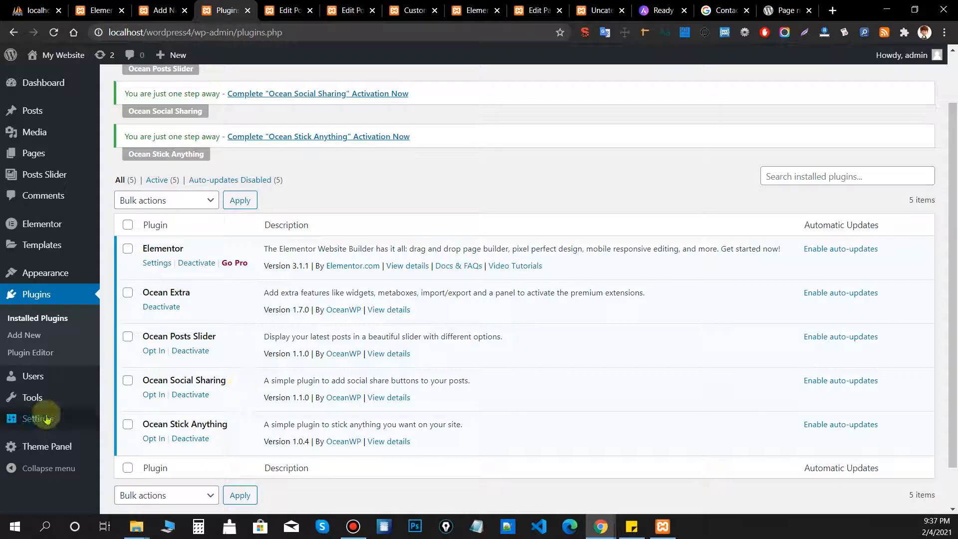
mouse_move(45, 445)
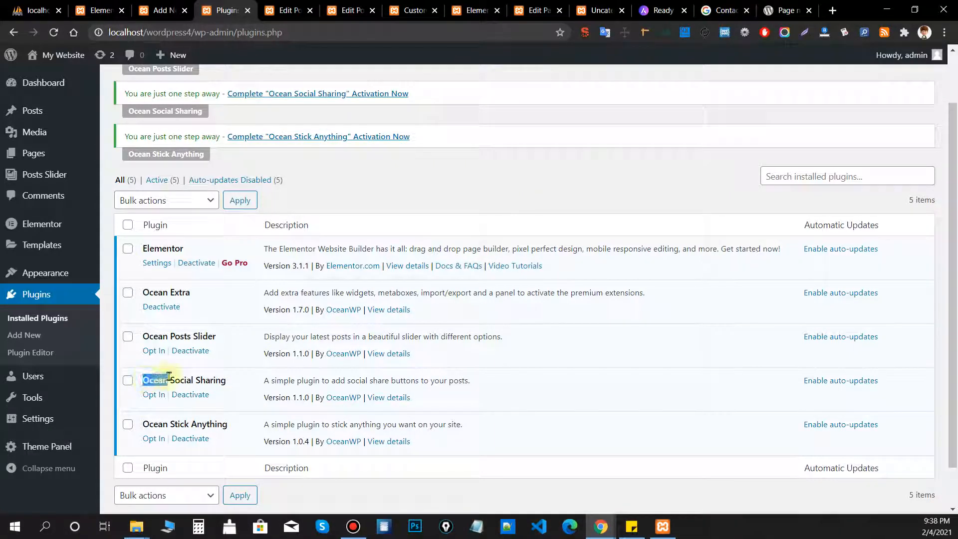
Search Google for 'best plugin for oceanwp theme' and open the top article in a new tab.
click(721, 10)
text(be)
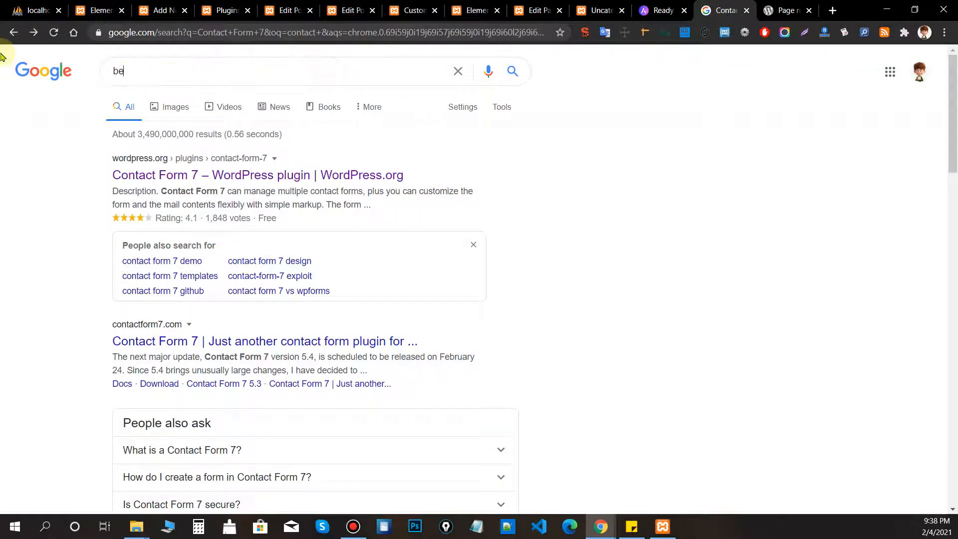
text(st plugin f)
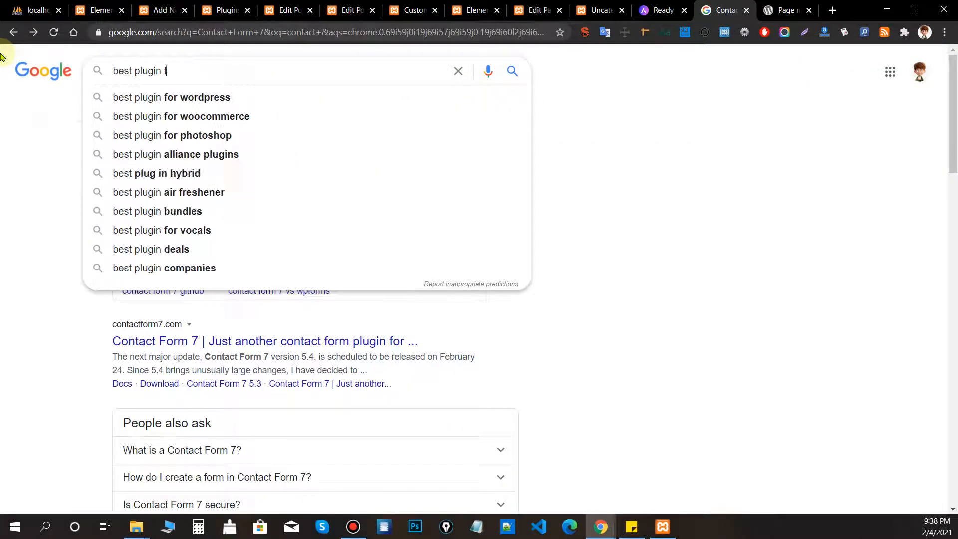
text(or oceanwp)
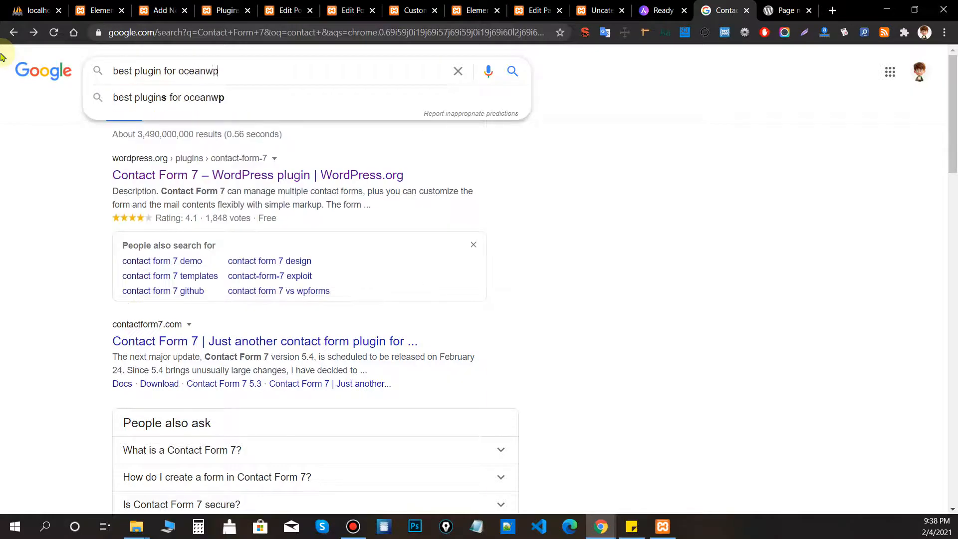
text( theme)
key(Return)
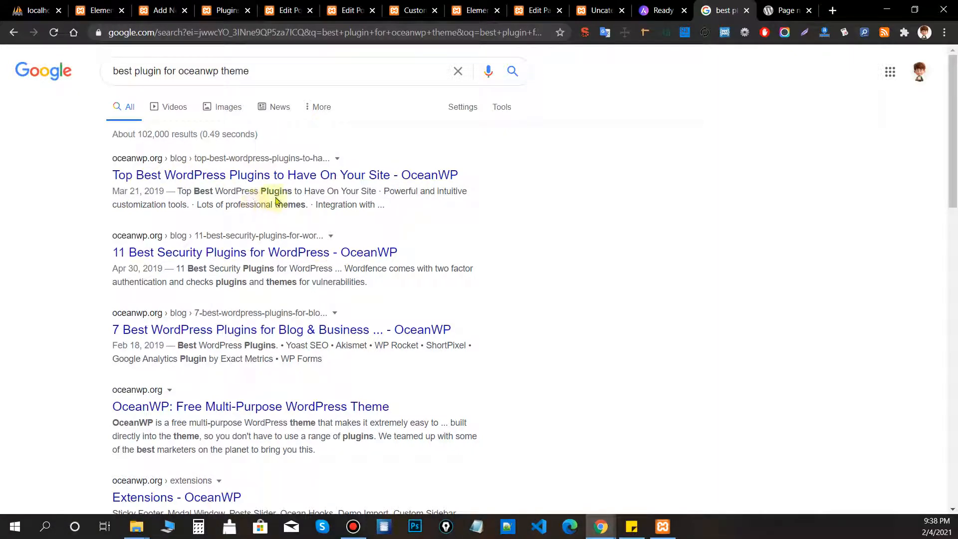
middle_click(213, 168)
Open the WinningWP OceanWP review and the WordPress.org OceanWP theme page in background tabs.
scroll(207, 189, down, 1)
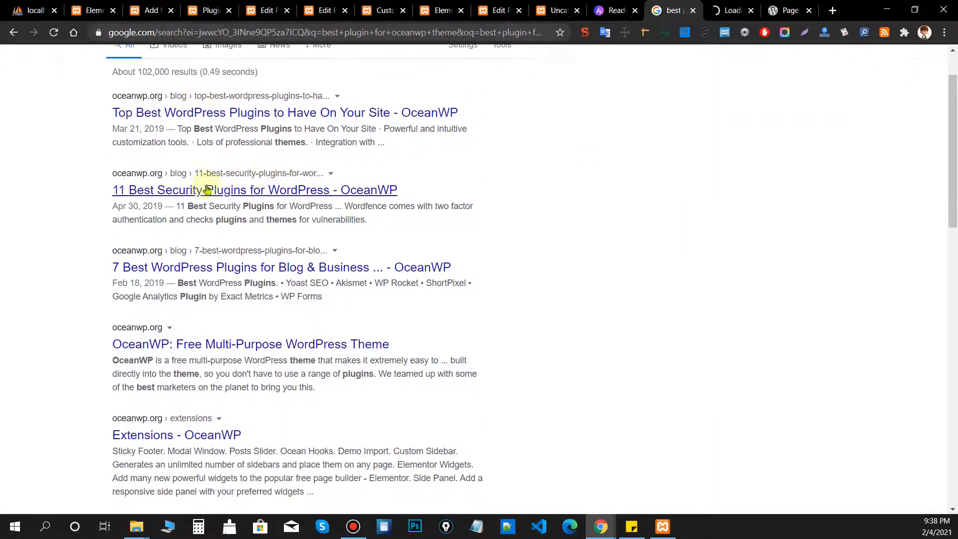
scroll(177, 216, down, 1)
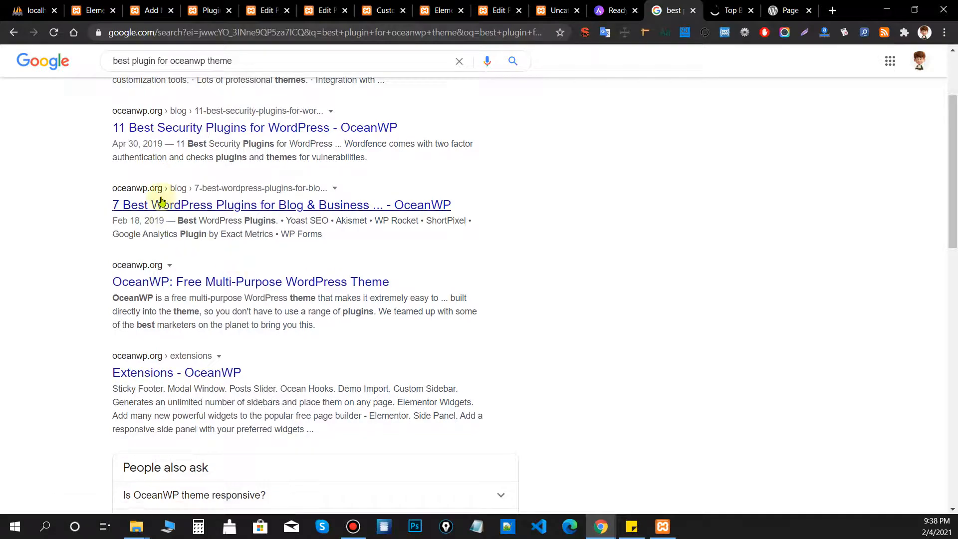
scroll(338, 257, down, 6)
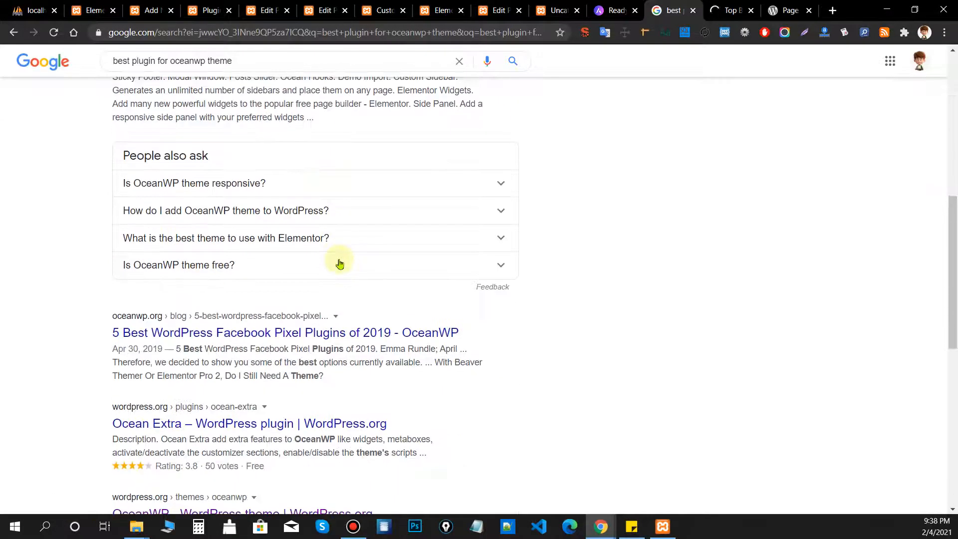
scroll(404, 255, down, 4)
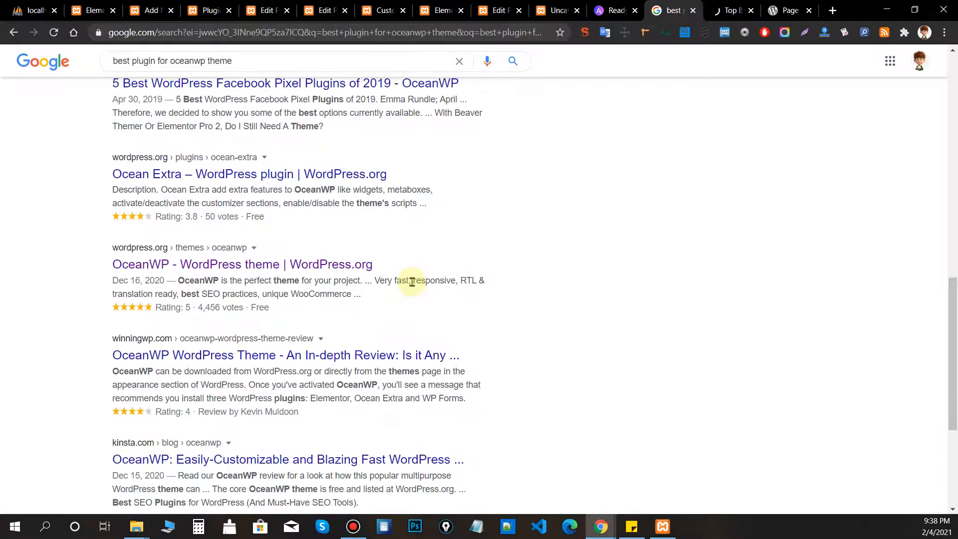
scroll(415, 276, down, 1)
middle_click(340, 231)
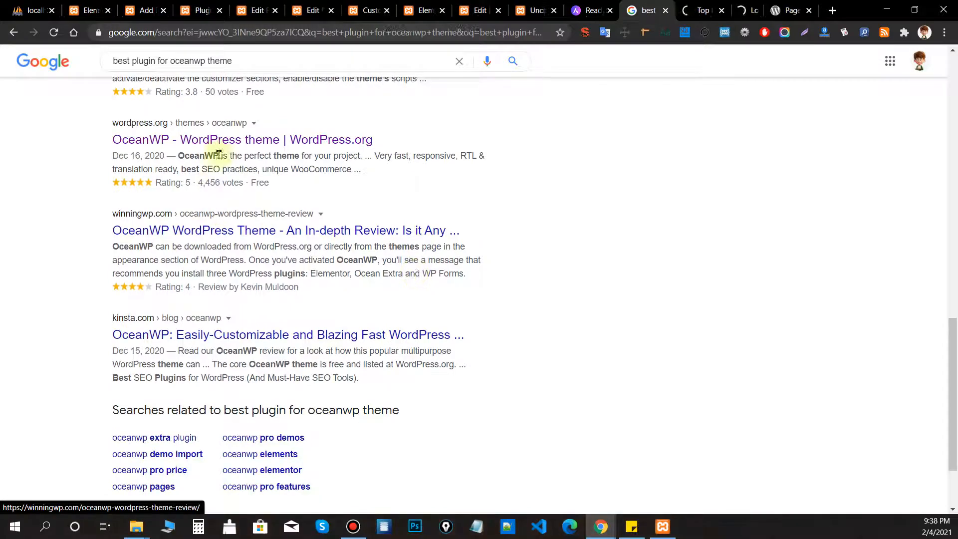
middle_click(216, 141)
Skim OceanWP.org's Top Best WordPress Plugins article, then close its tab.
click(638, 10)
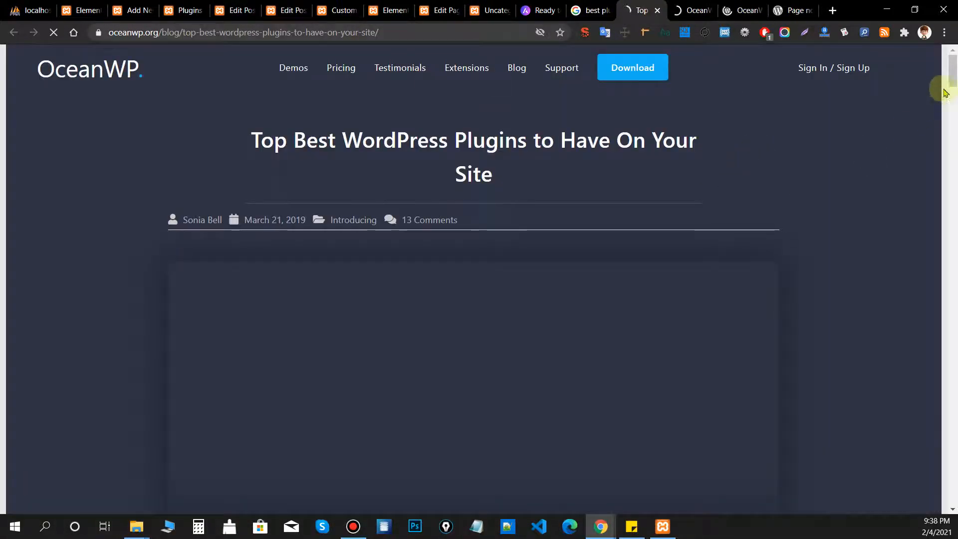
drag(951, 83, 952, 207)
scroll(228, 198, down, 7)
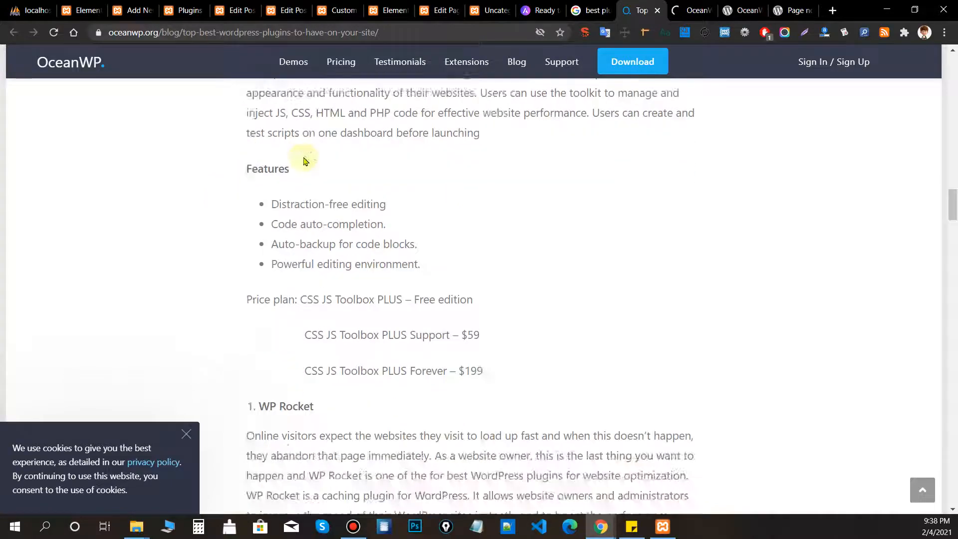
scroll(368, 197, up, 2)
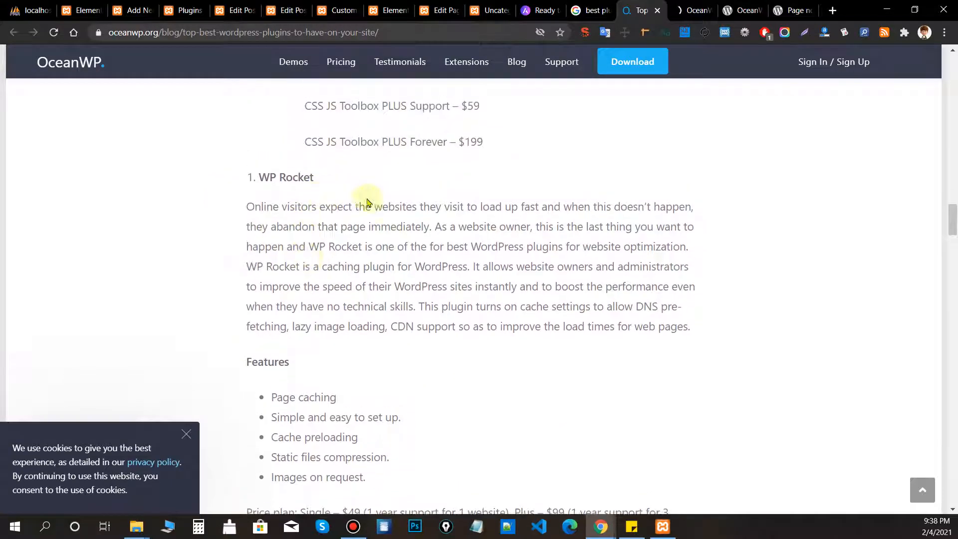
scroll(435, 197, down, 15)
scroll(376, 204, down, 10)
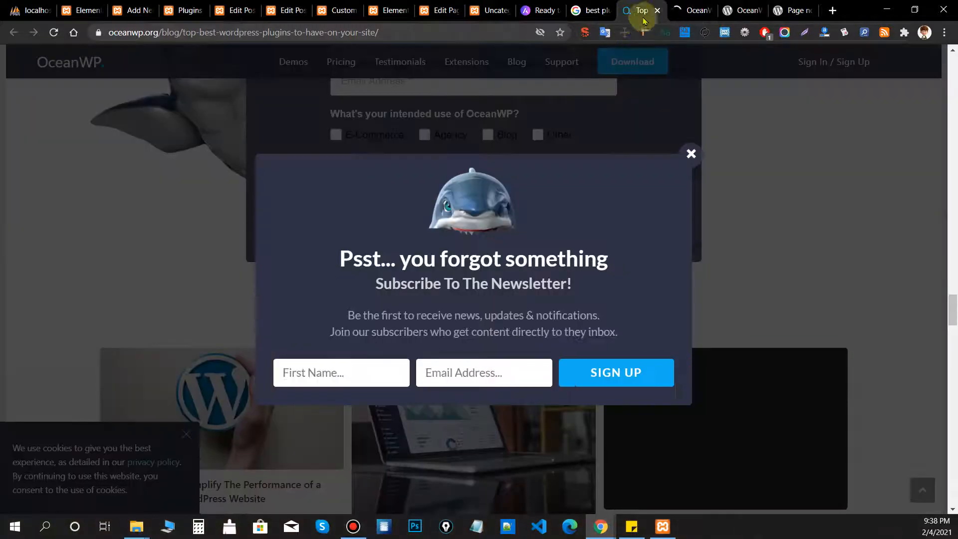
click(657, 10)
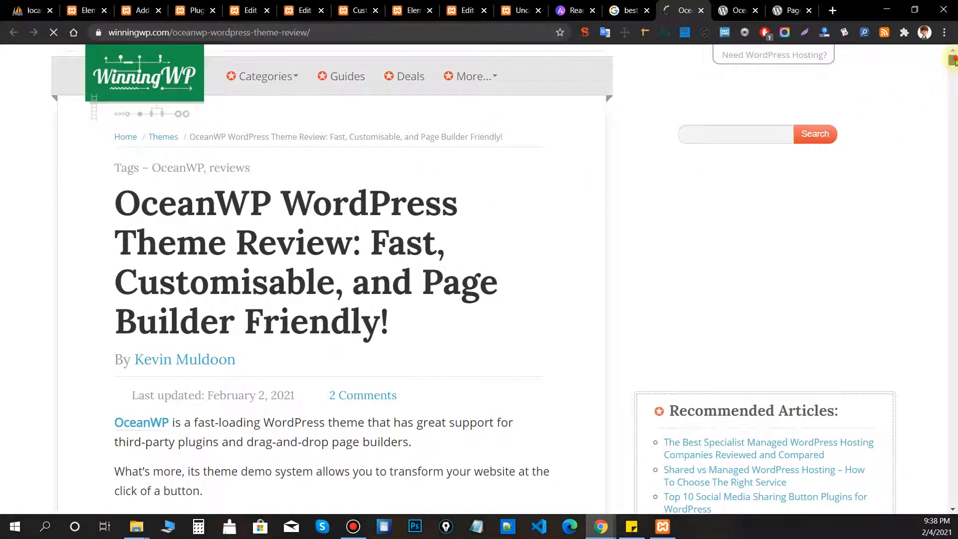
Read through the WinningWP review, then close it and the WordPress.org tabs.
scroll(953, 60, down, 13)
scroll(434, 216, down, 4)
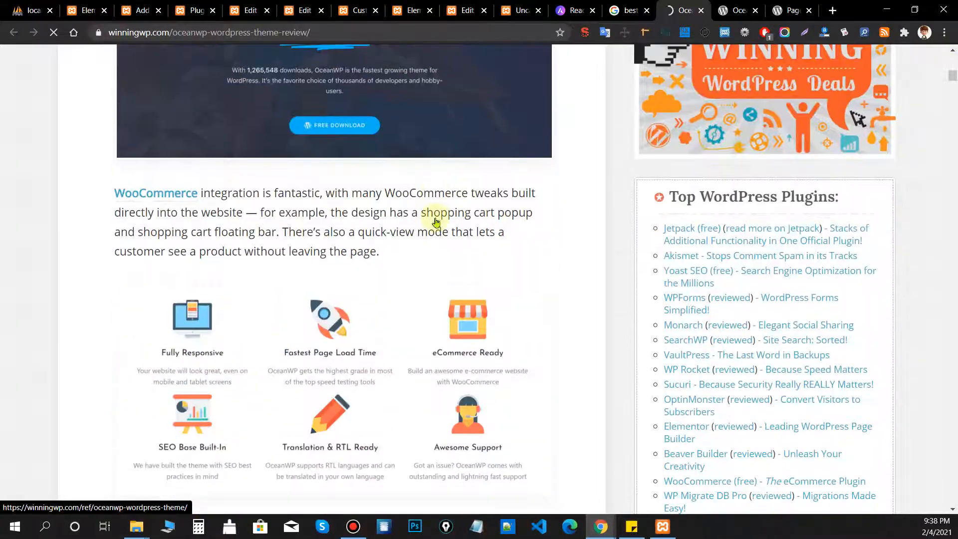
scroll(435, 222, down, 20)
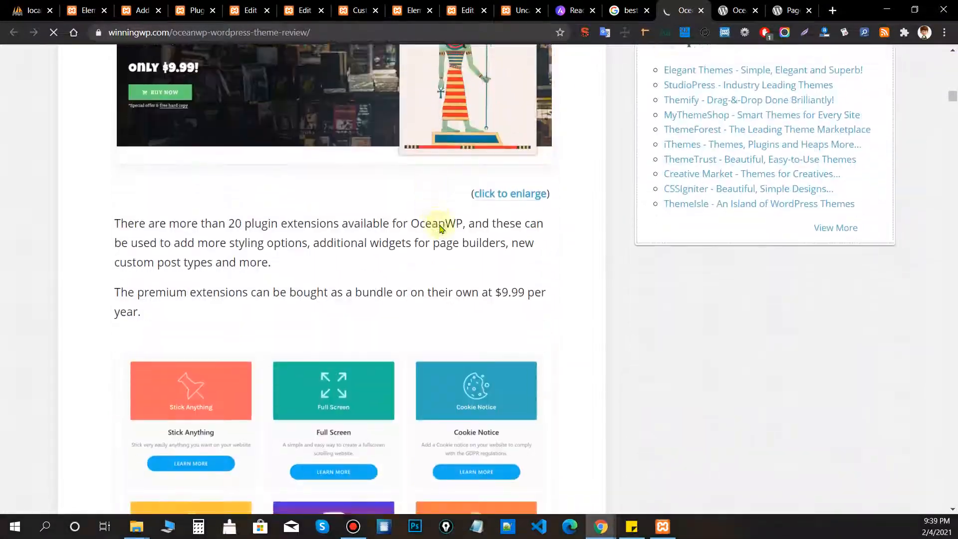
scroll(440, 228, down, 20)
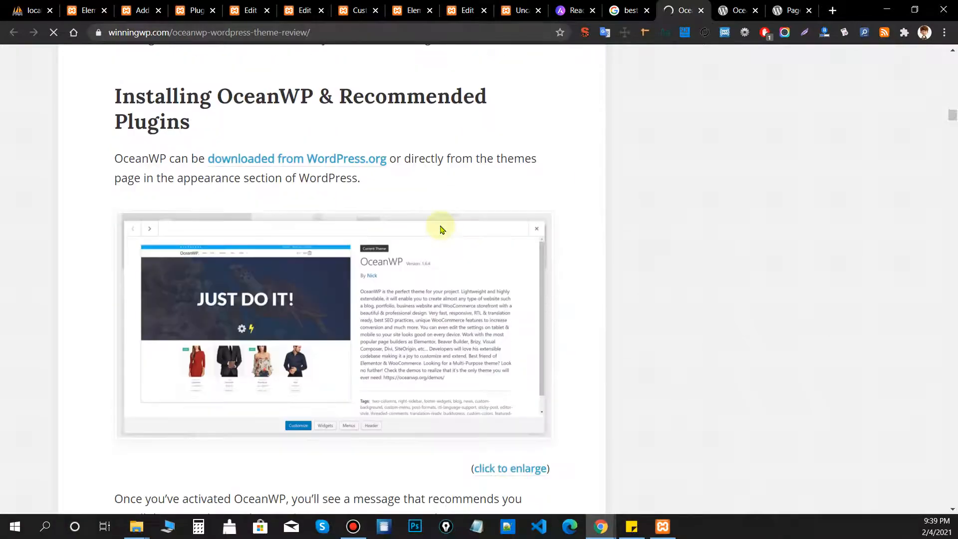
scroll(440, 228, down, 12)
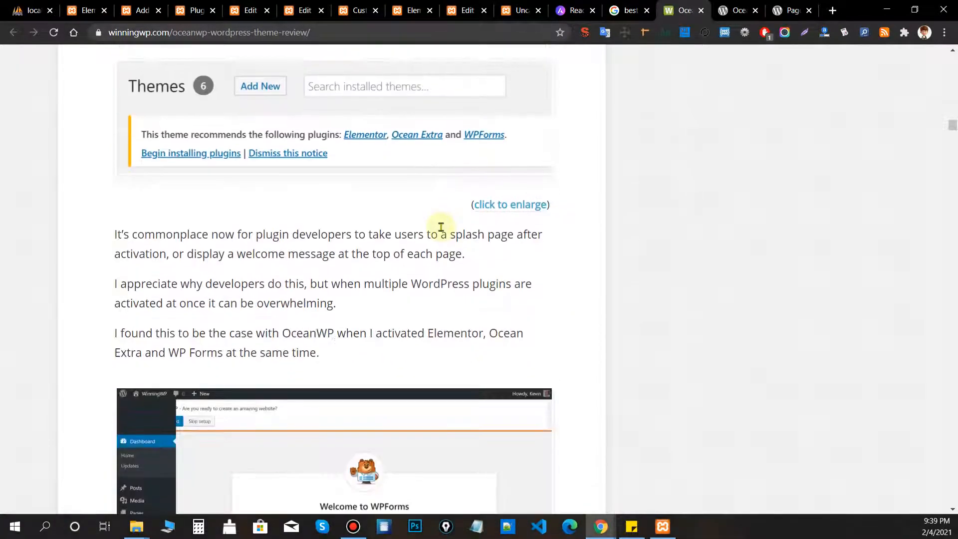
scroll(441, 228, down, 12)
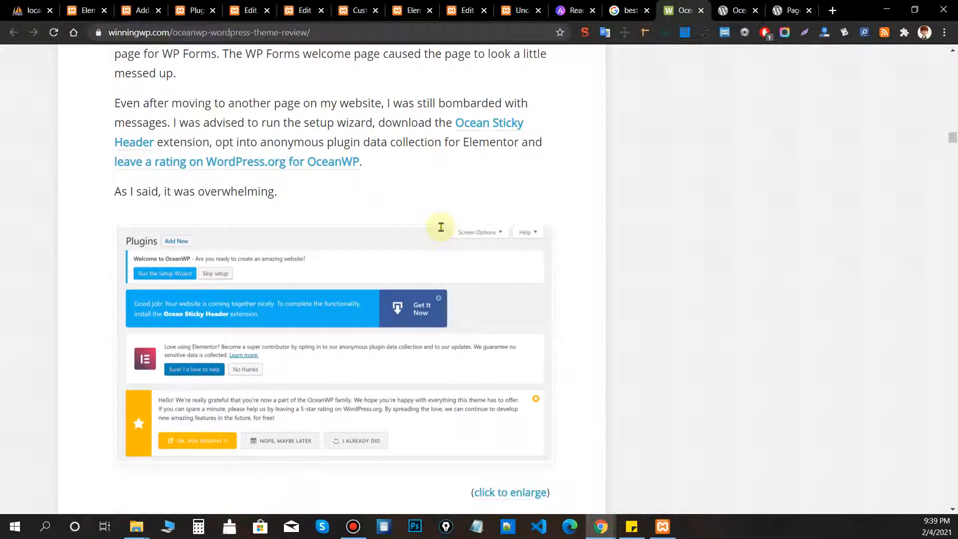
scroll(441, 228, down, 15)
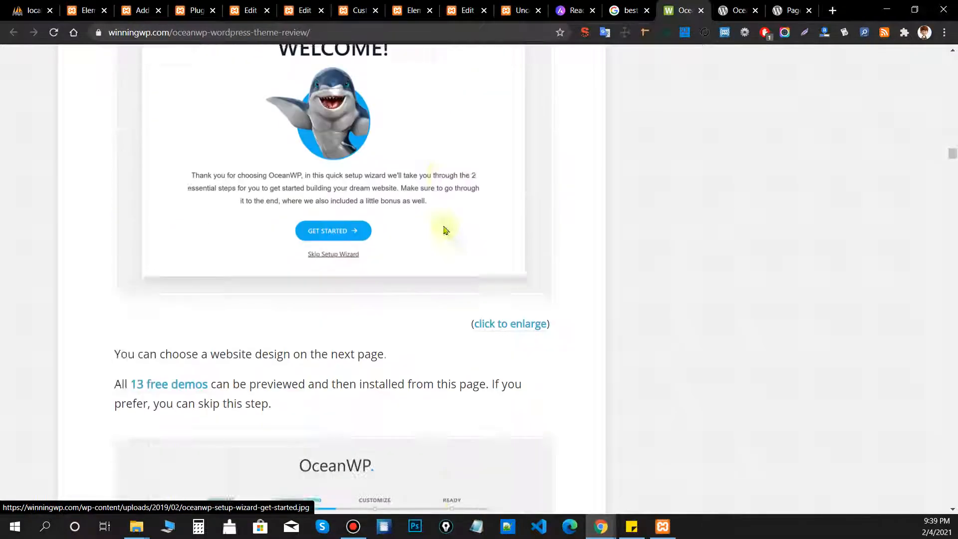
scroll(446, 230, down, 3)
click(700, 11)
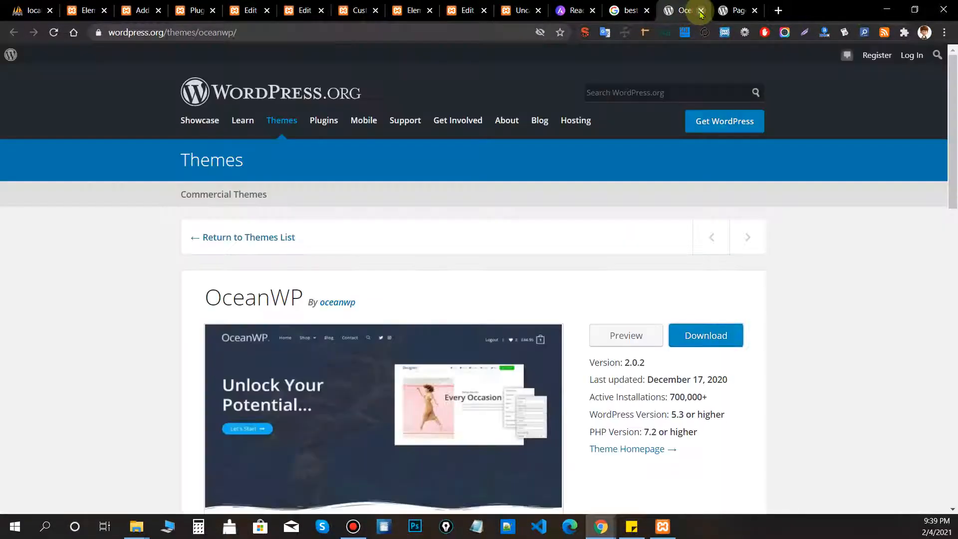
click(700, 11)
click(686, 10)
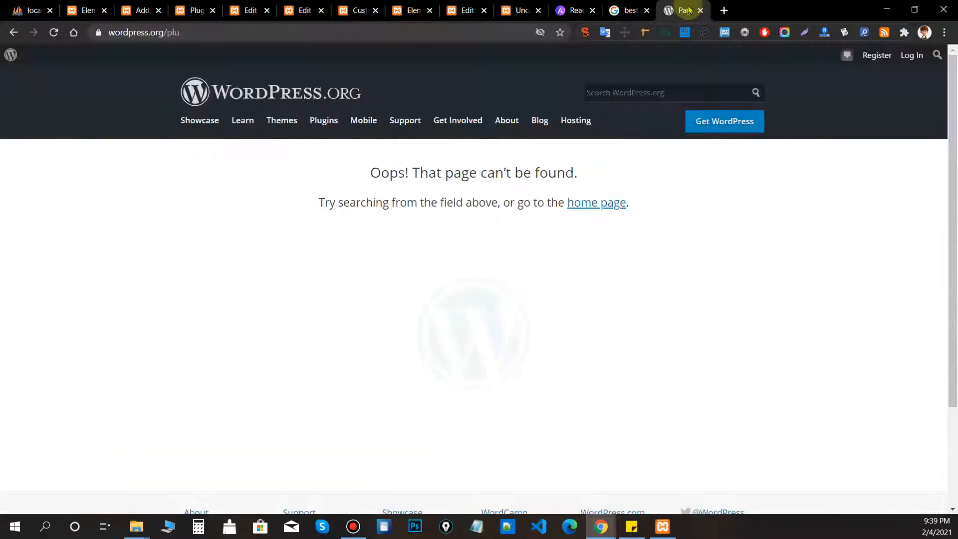
click(702, 11)
Load the second page of Google results, then return to the WordPress installed plugins list.
scroll(520, 231, down, 3)
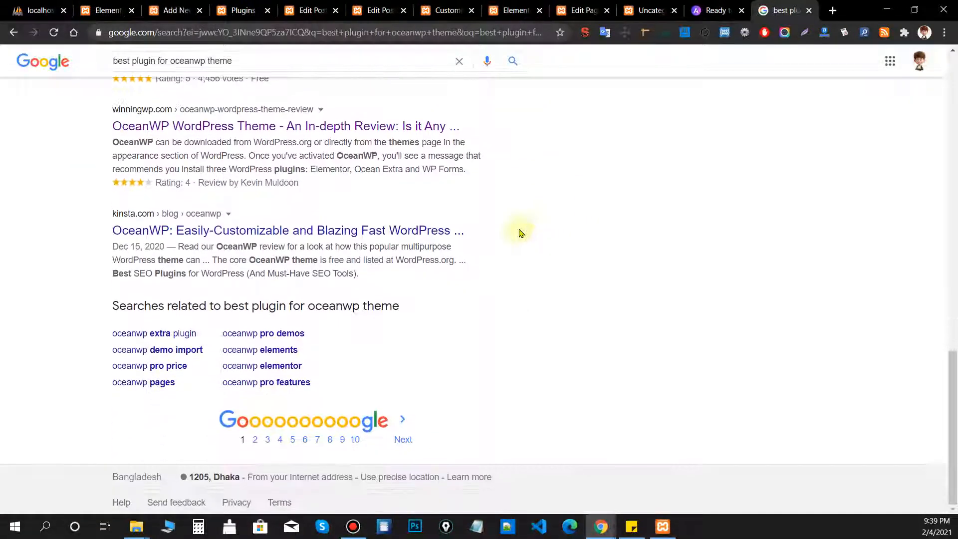
click(406, 444)
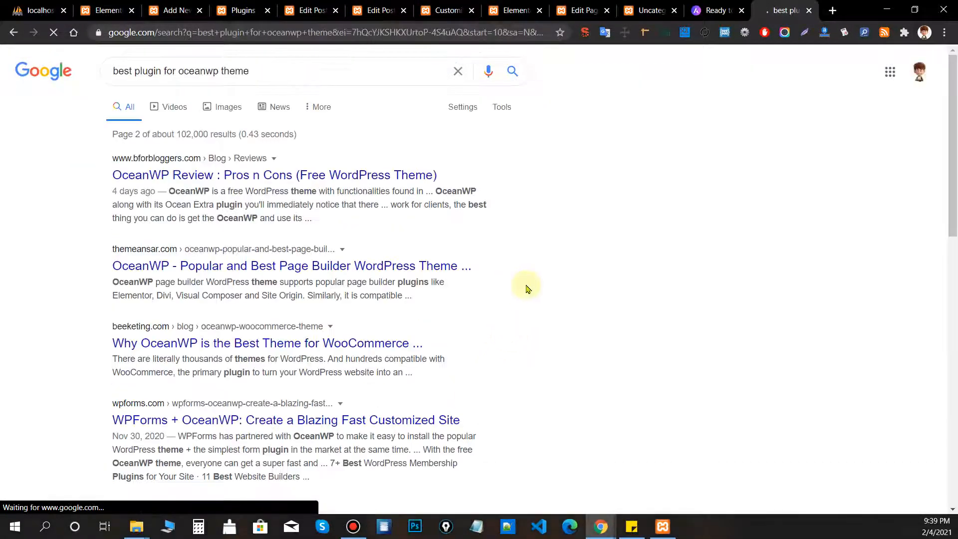
click(516, 10)
click(381, 10)
click(235, 10)
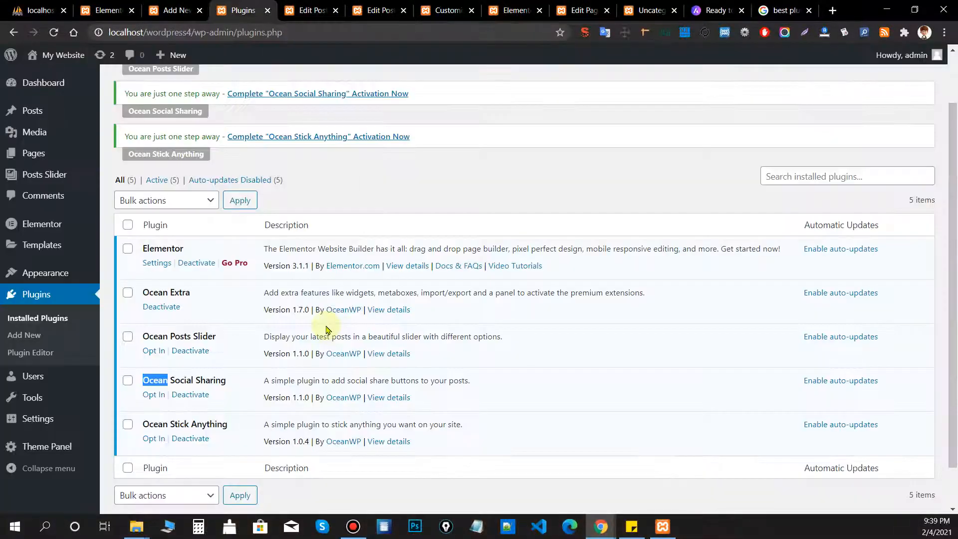
Open Theme Panel > Add-Ons and scroll through the Ocean extension cards, prices and active badges.
scroll(139, 421, down, 1)
mouse_move(75, 444)
click(131, 434)
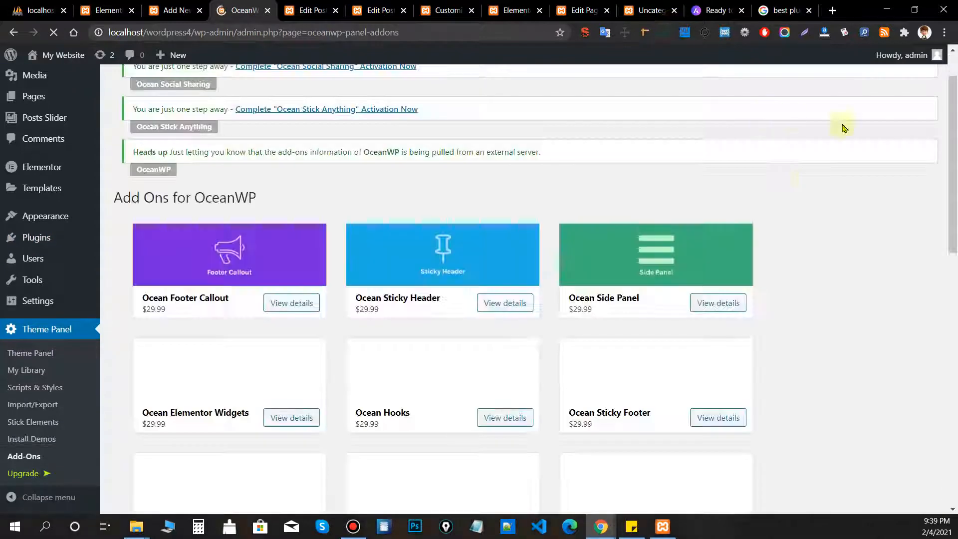
scroll(279, 274, down, 6)
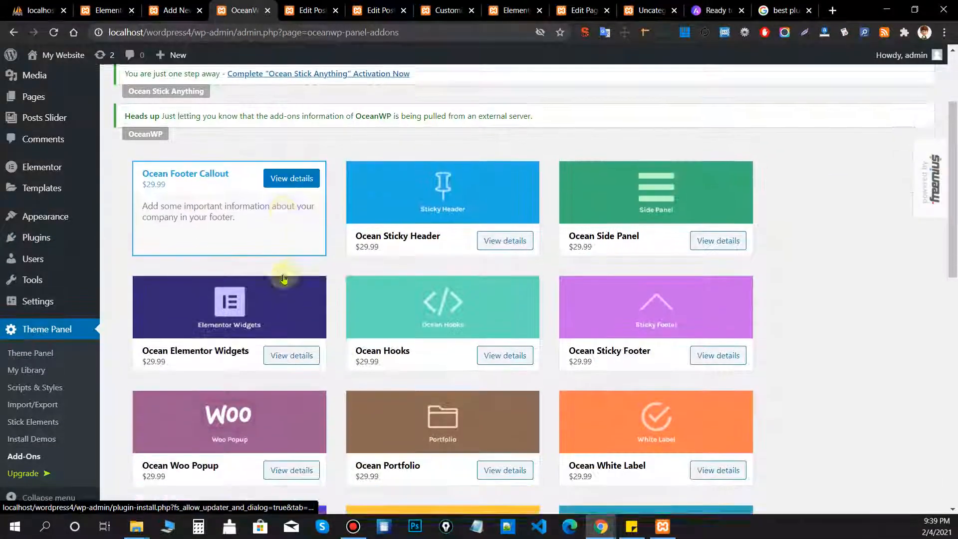
scroll(110, 272, down, 2)
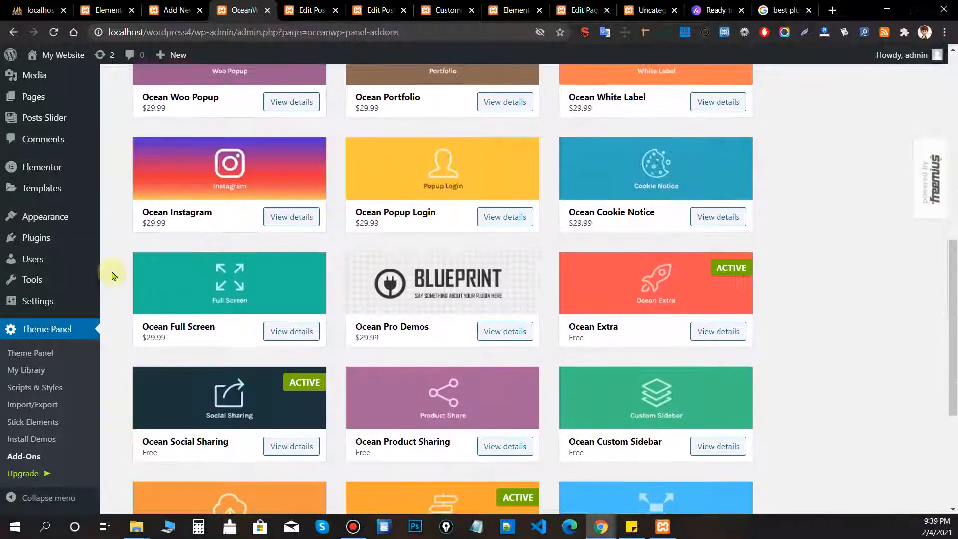
scroll(107, 270, up, 4)
scroll(107, 267, down, 8)
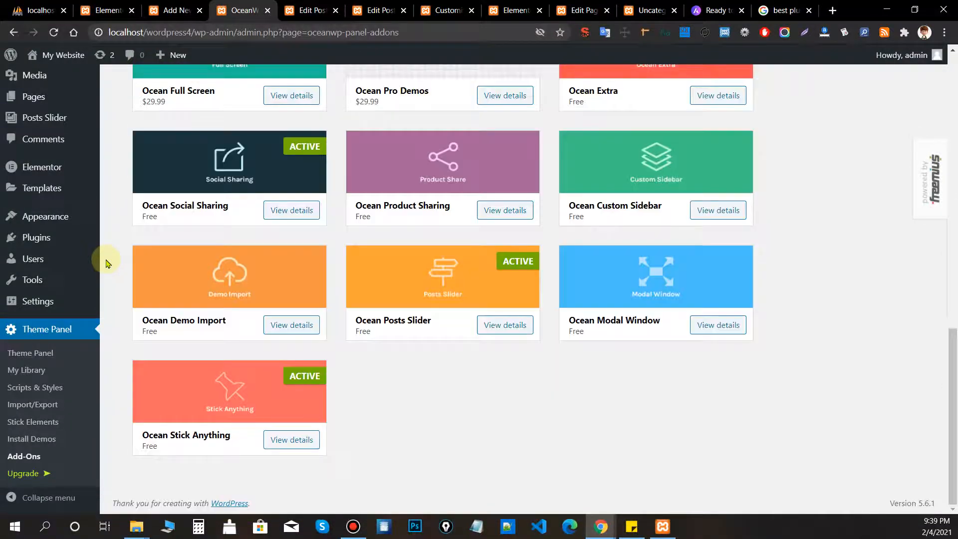